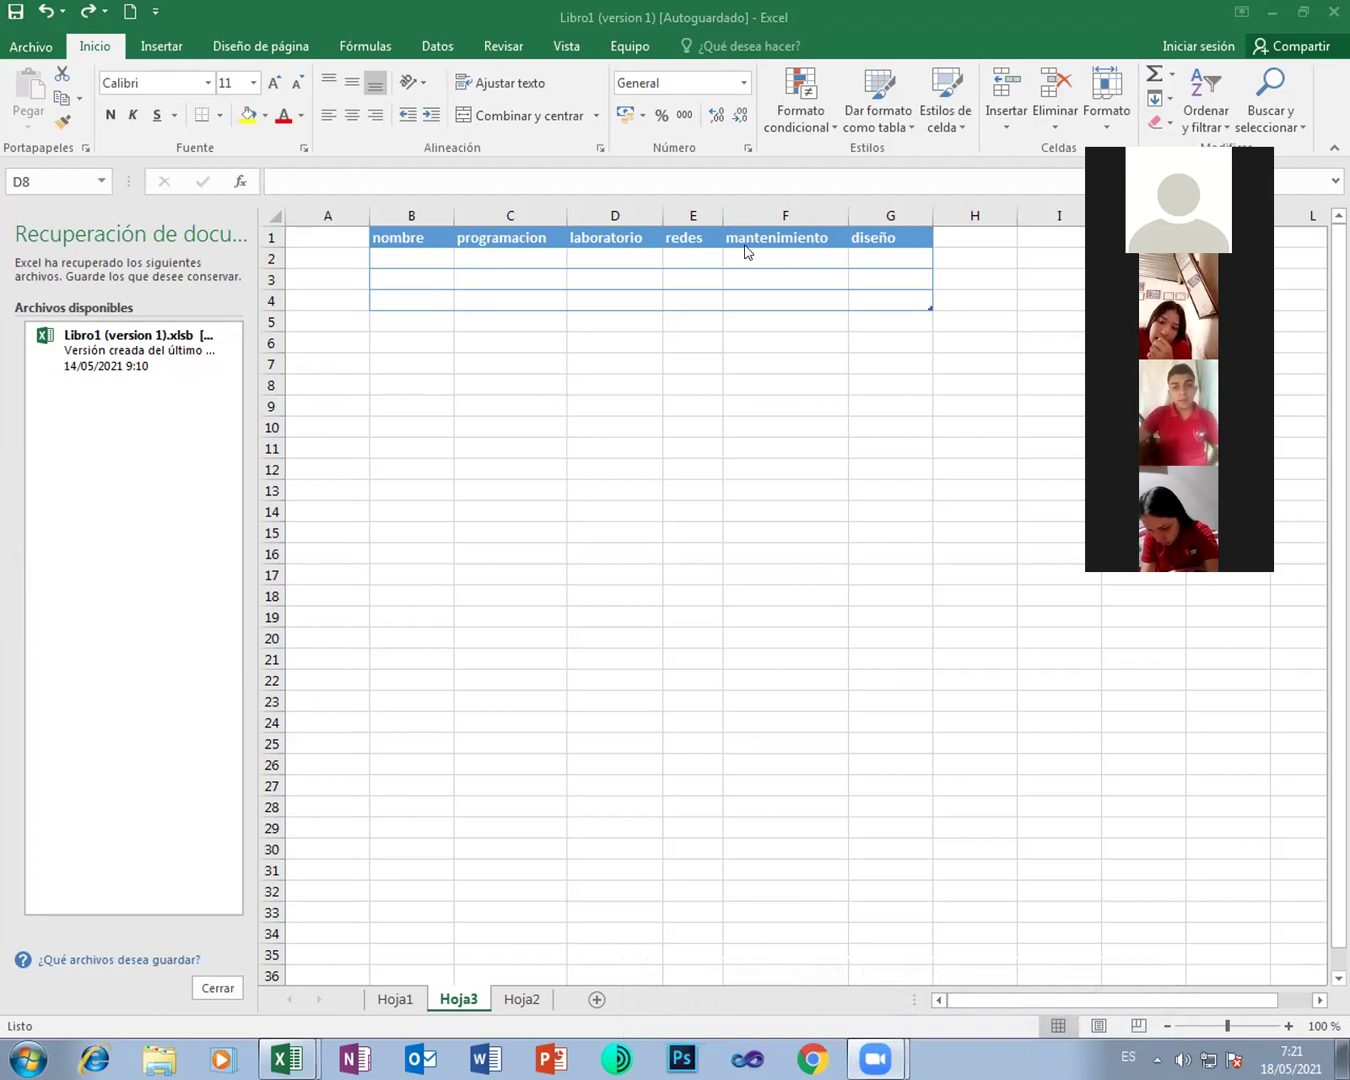
# Step: Enter the first student's name in B2, with grades 45 under programacion and 85 under laboratorio
pyautogui.click(402, 254)
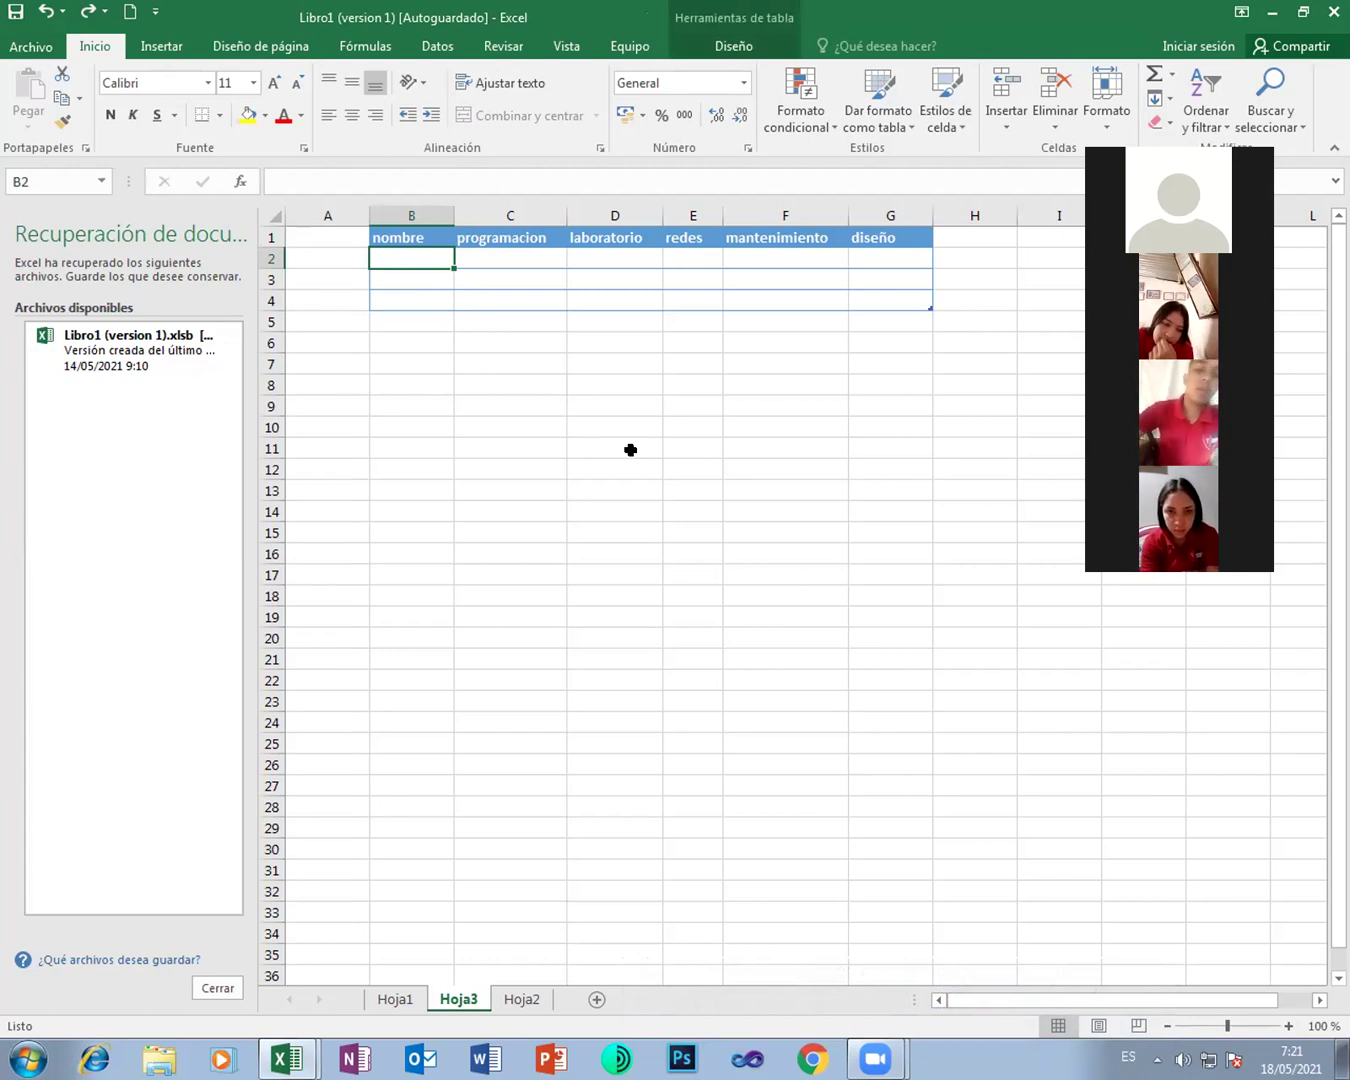
pyautogui.write('josue')
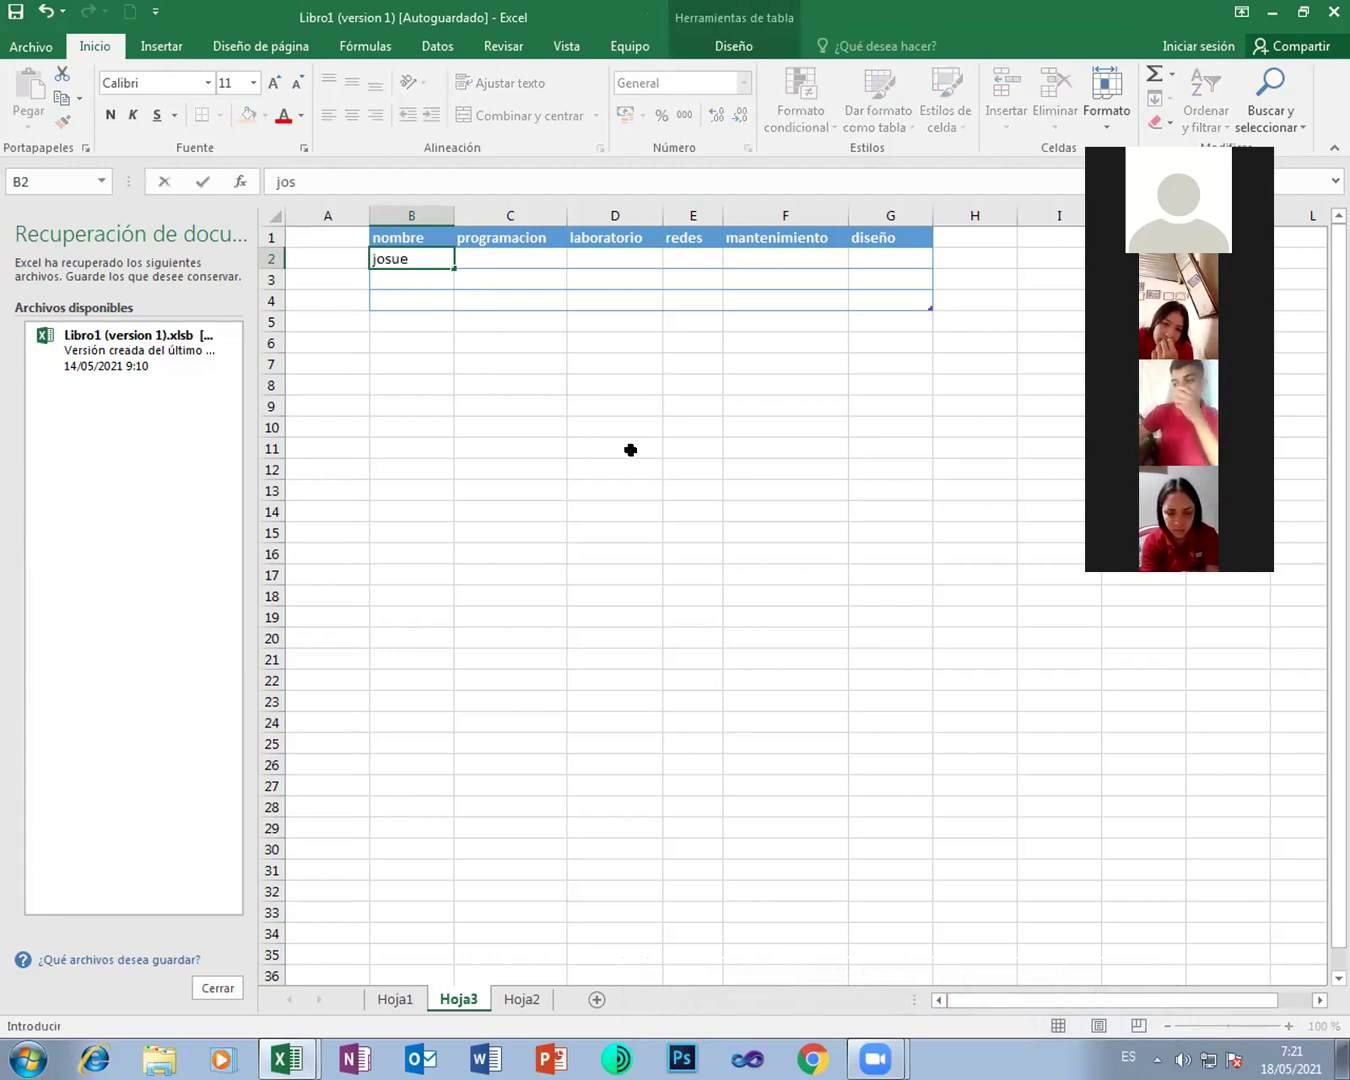
pyautogui.press('Tab')
pyautogui.write('45')
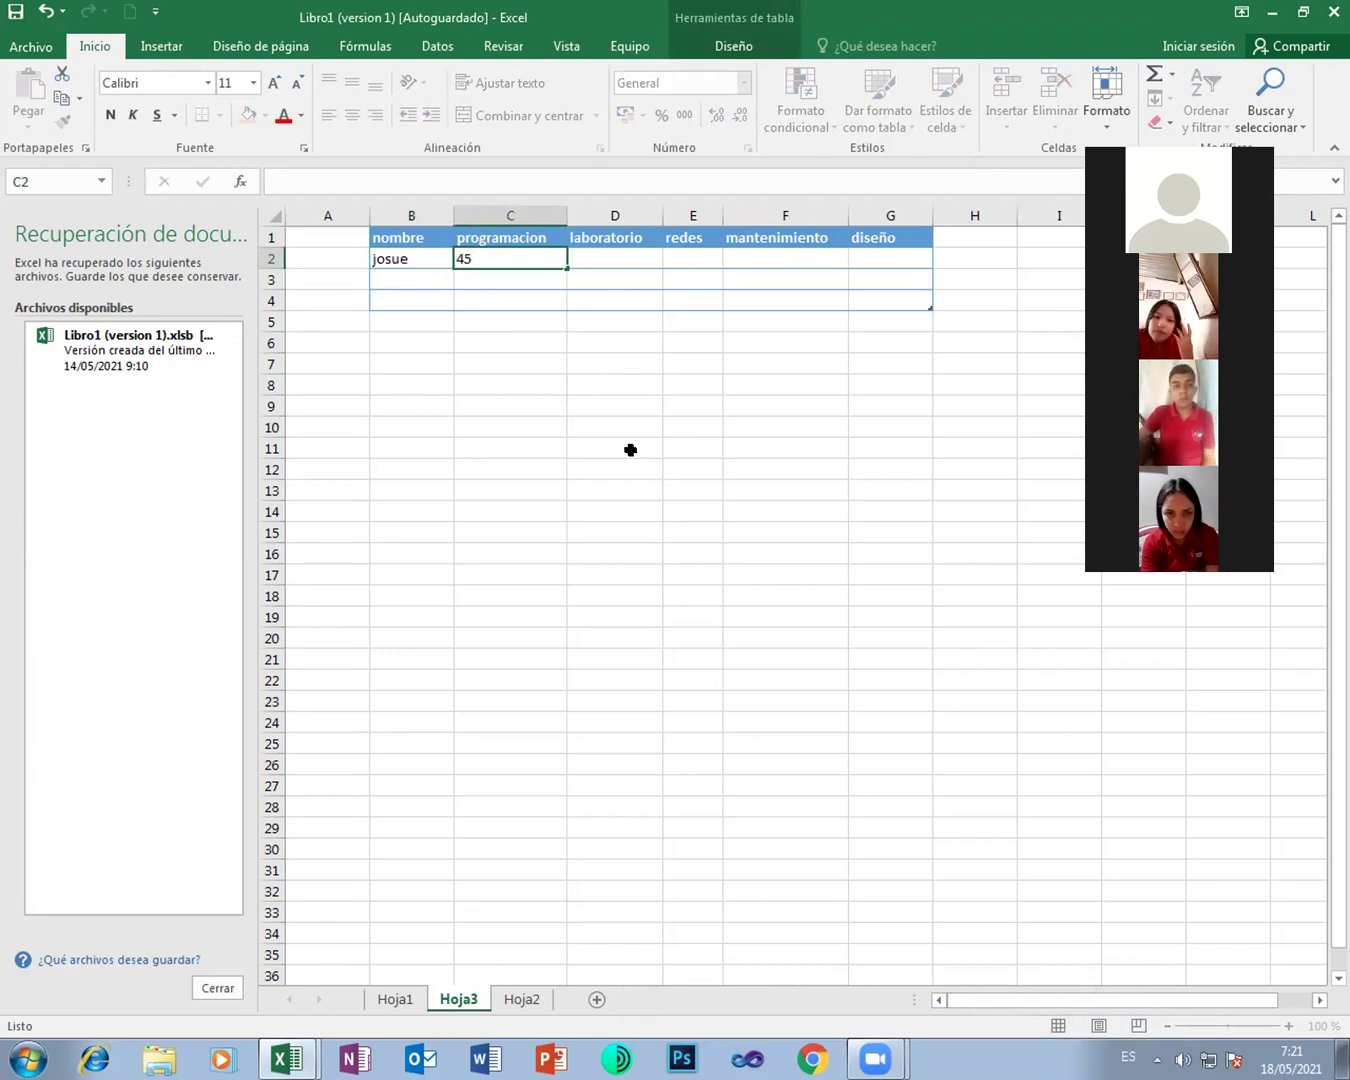
pyautogui.press('Tab')
pyautogui.write('85')
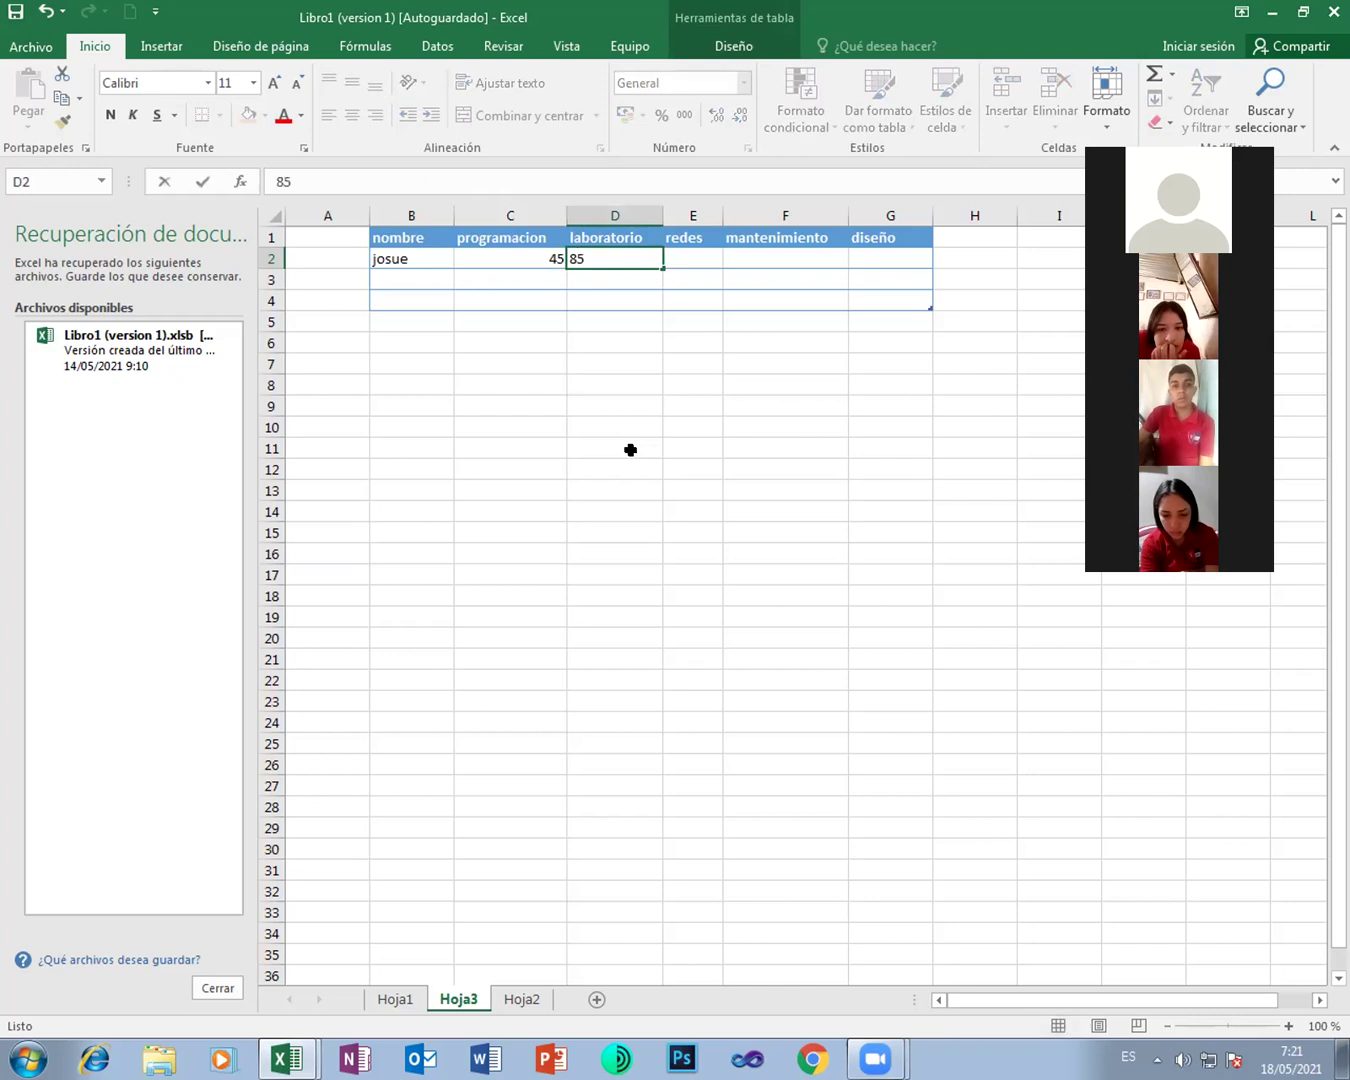
# Step: Complete row 2 with 96 under redes, 75 under mantenimiento and 70 under diseño
pyautogui.press('Tab')
pyautogui.write('96')
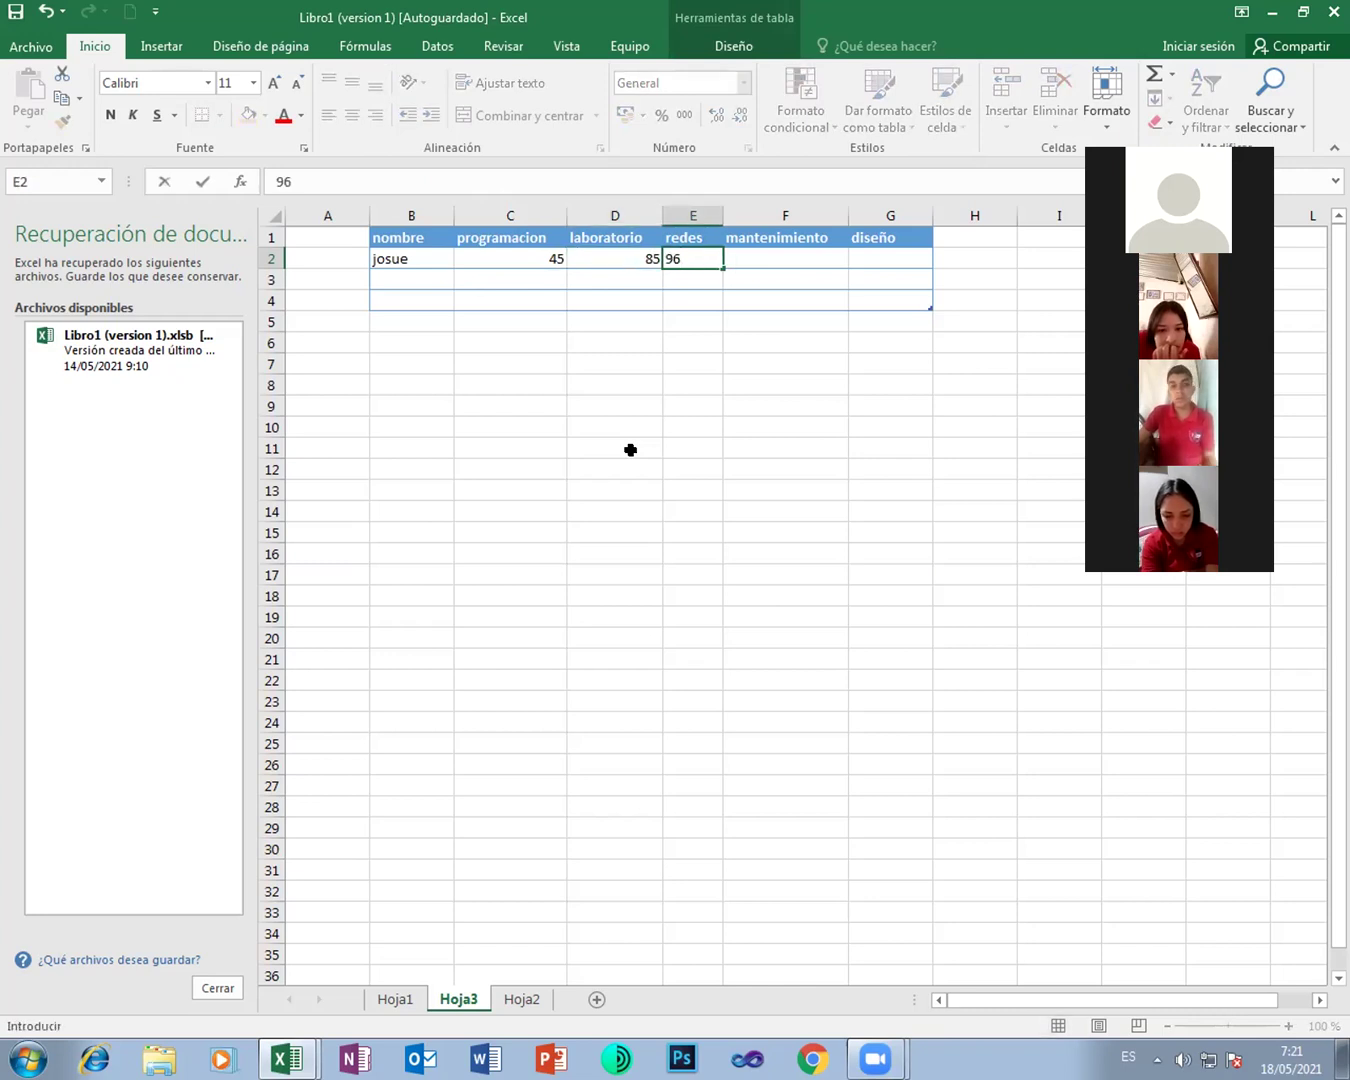
pyautogui.press('Tab')
pyautogui.write('75')
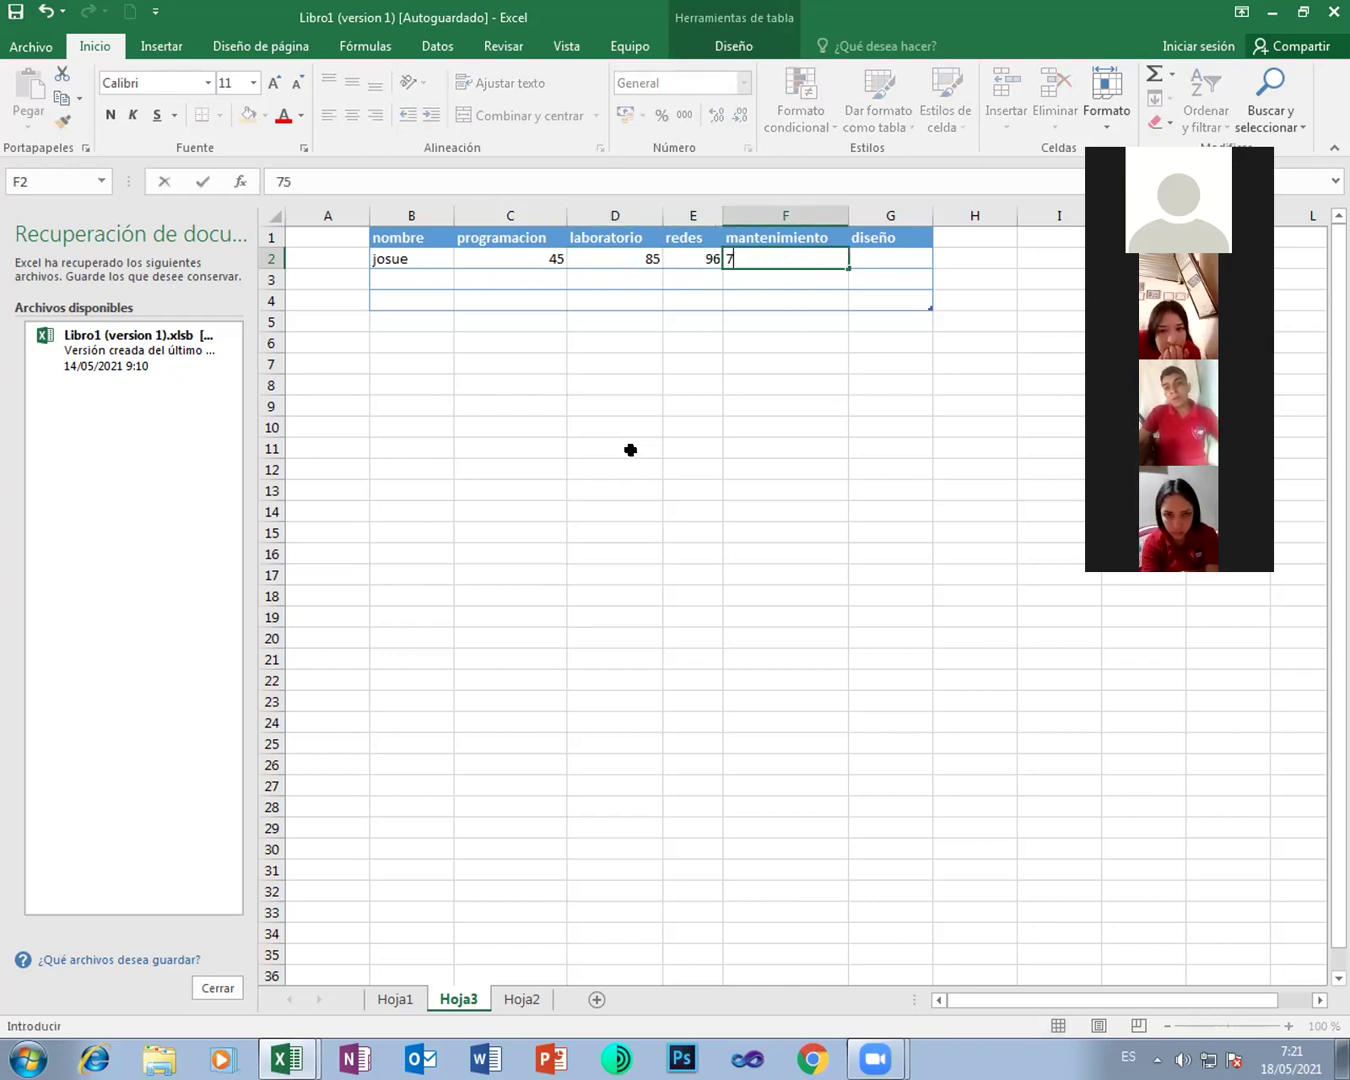
pyautogui.press('Tab')
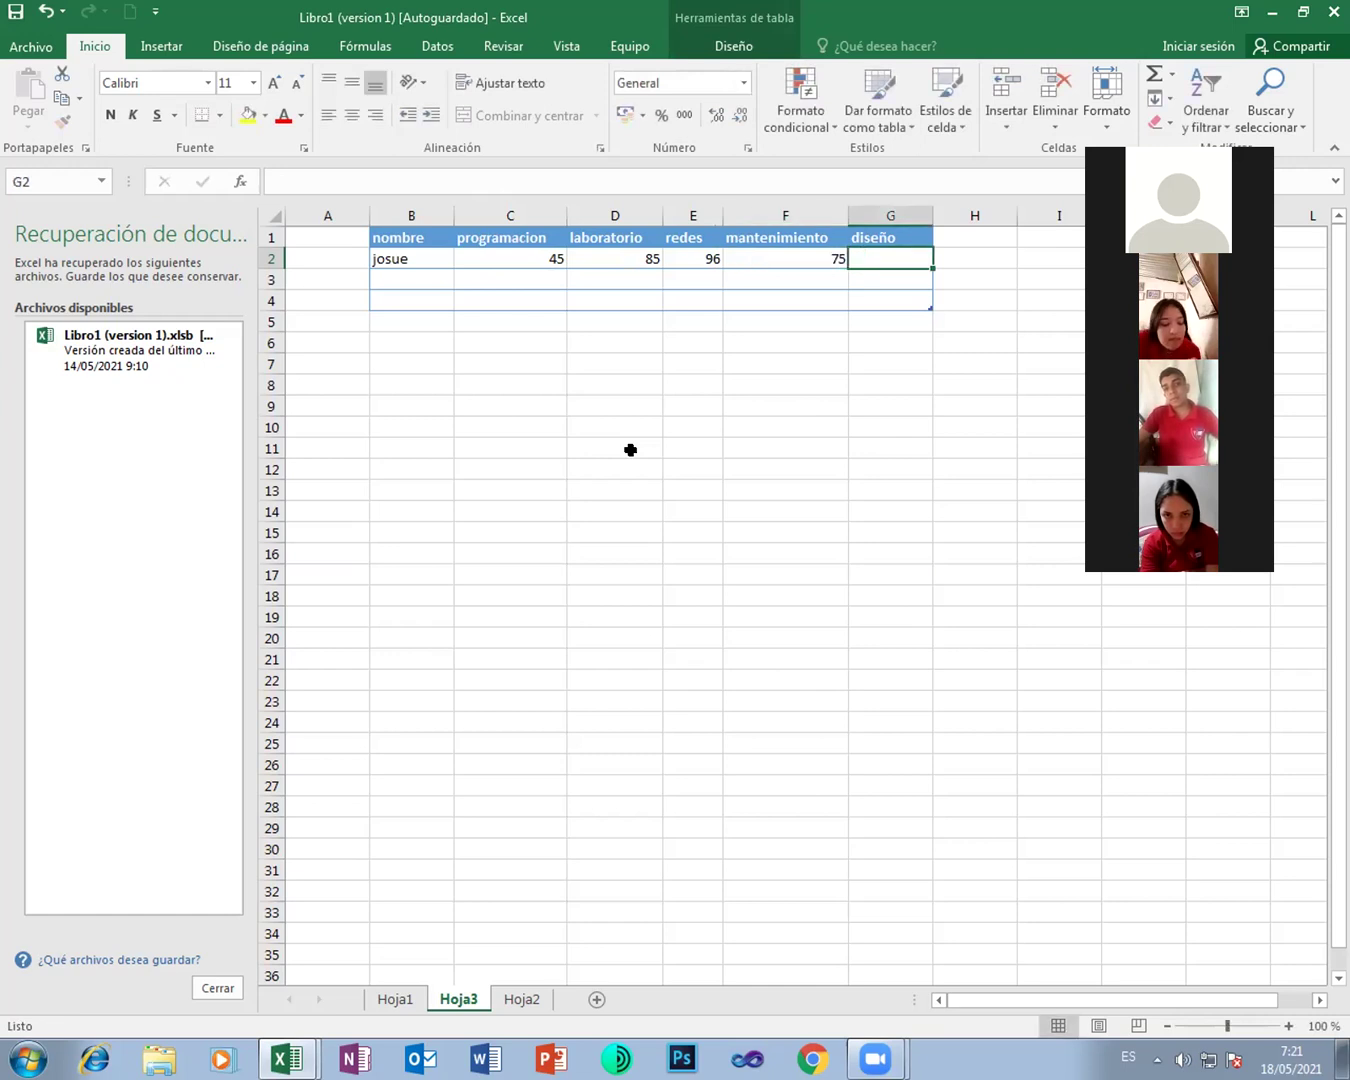
pyautogui.write('70')
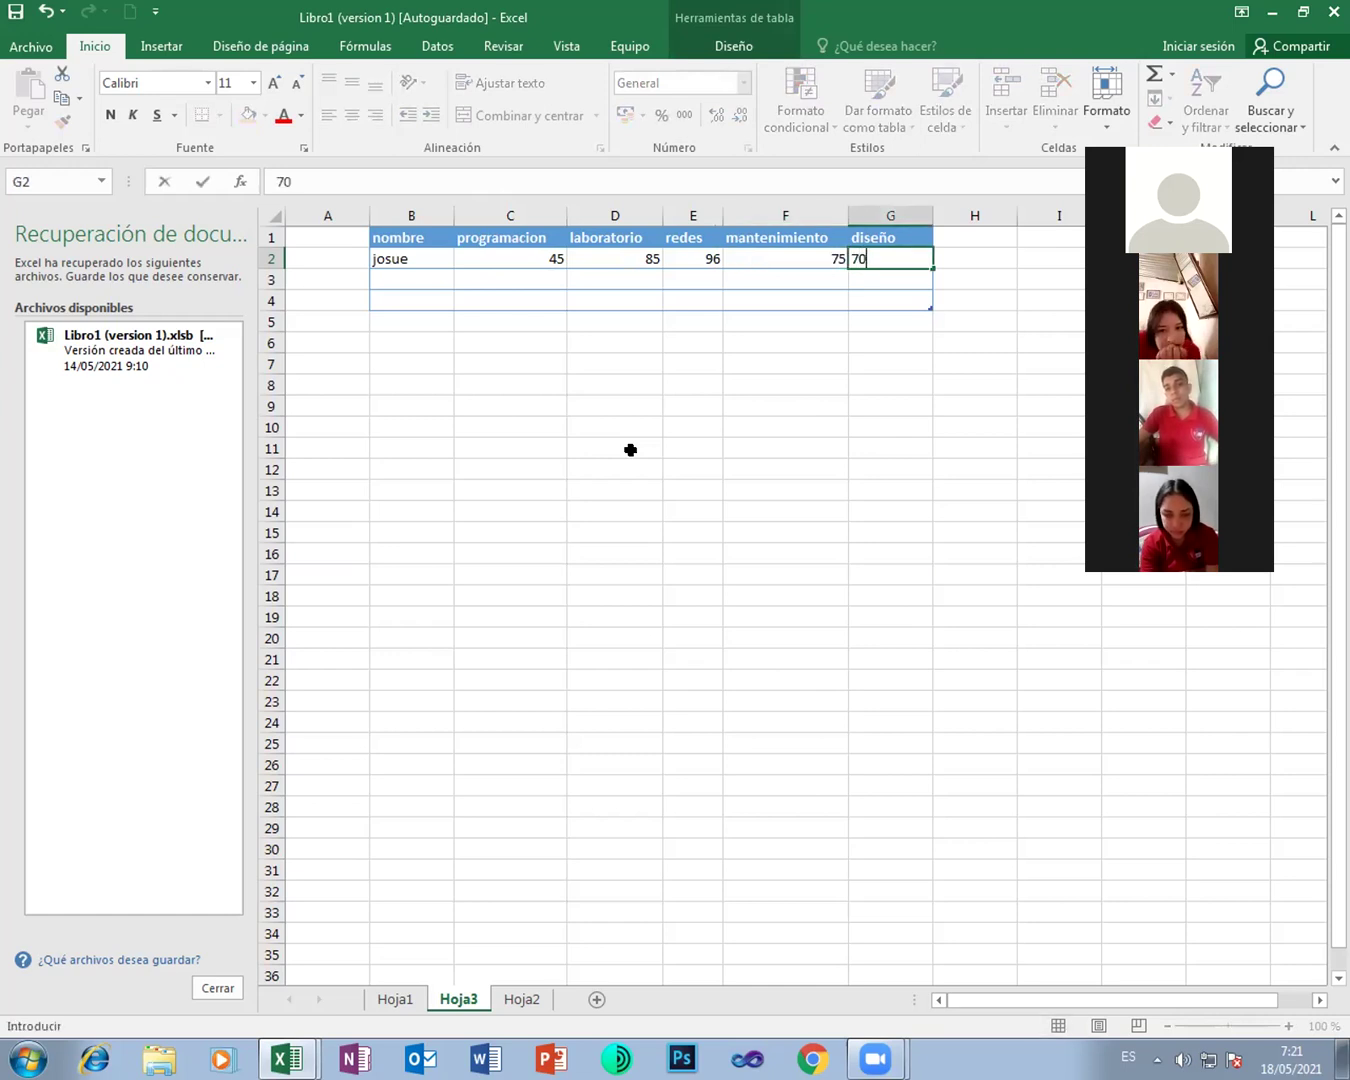
pyautogui.press('Left')
pyautogui.press('Left')
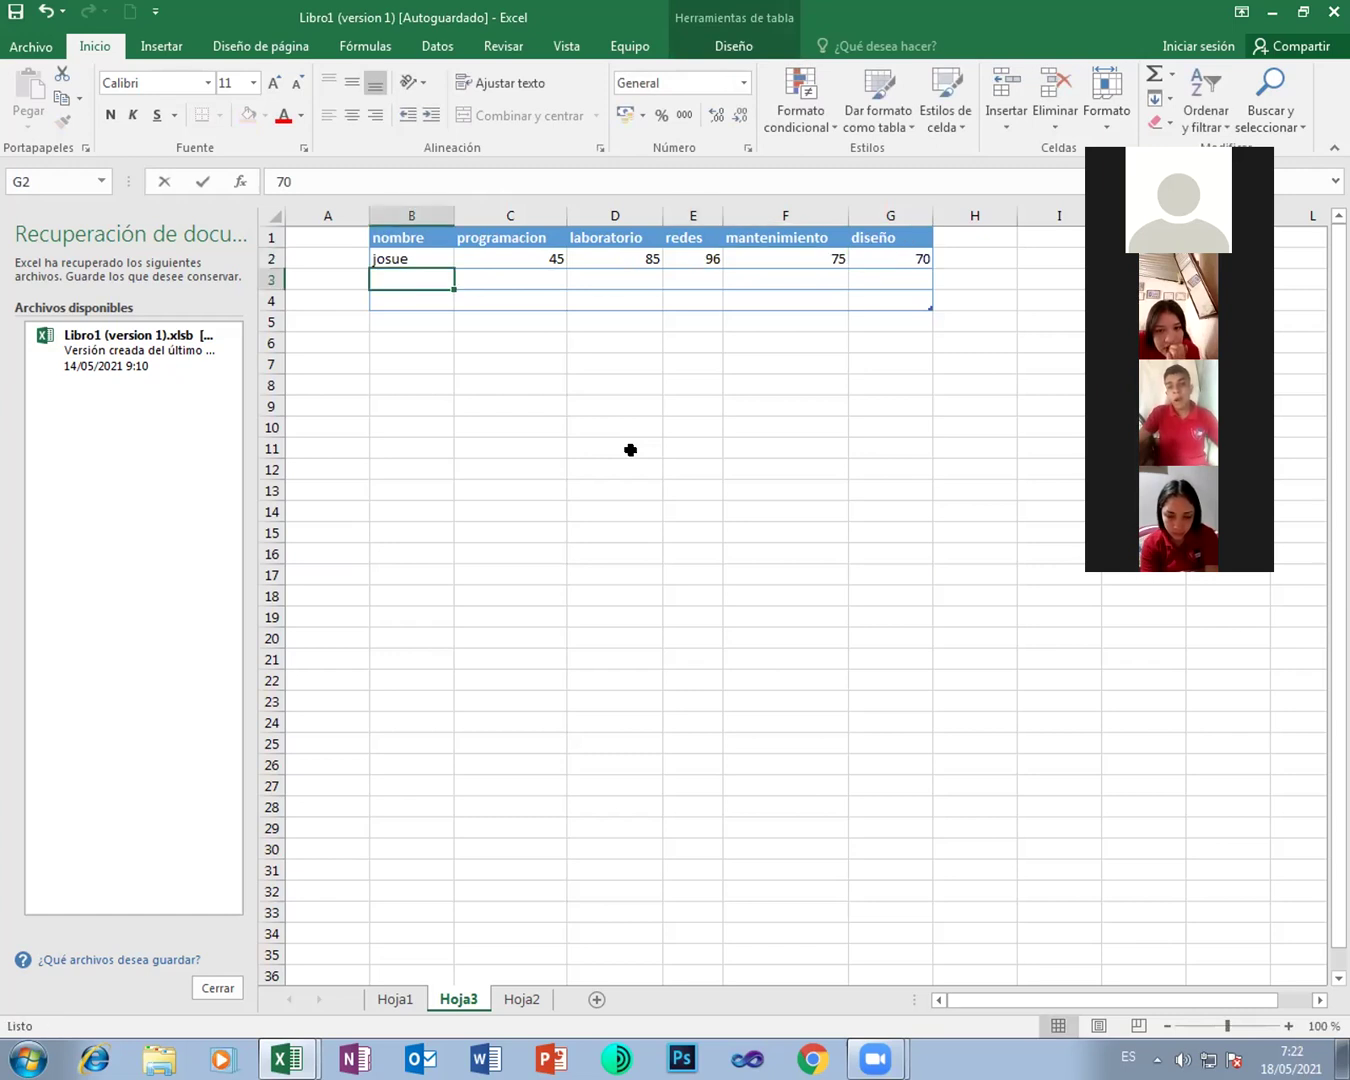
# Step: Enter the second student's name in B3 and the programacion grades 14, 25, 95 and 65 in C3:C6
pyautogui.write('alba')
pyautogui.press('Up')
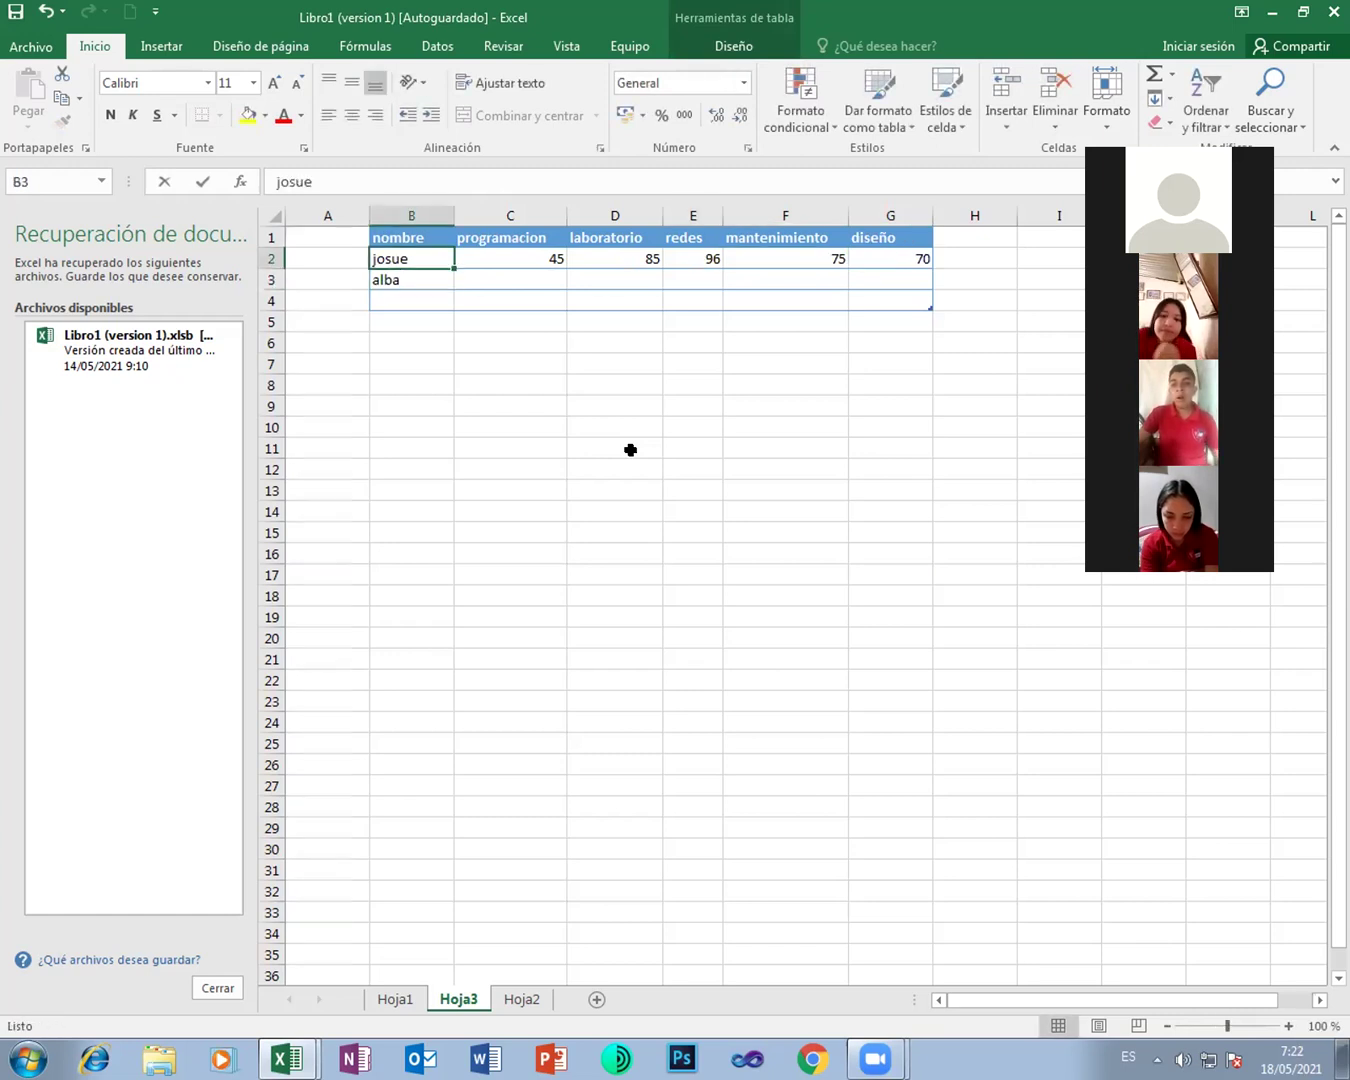
pyautogui.press('Down')
pyautogui.press('Right')
pyautogui.write('14')
pyautogui.press('Return')
pyautogui.write('25')
pyautogui.press('Return')
pyautogui.write('95')
pyautogui.press('Return')
pyautogui.write('65')
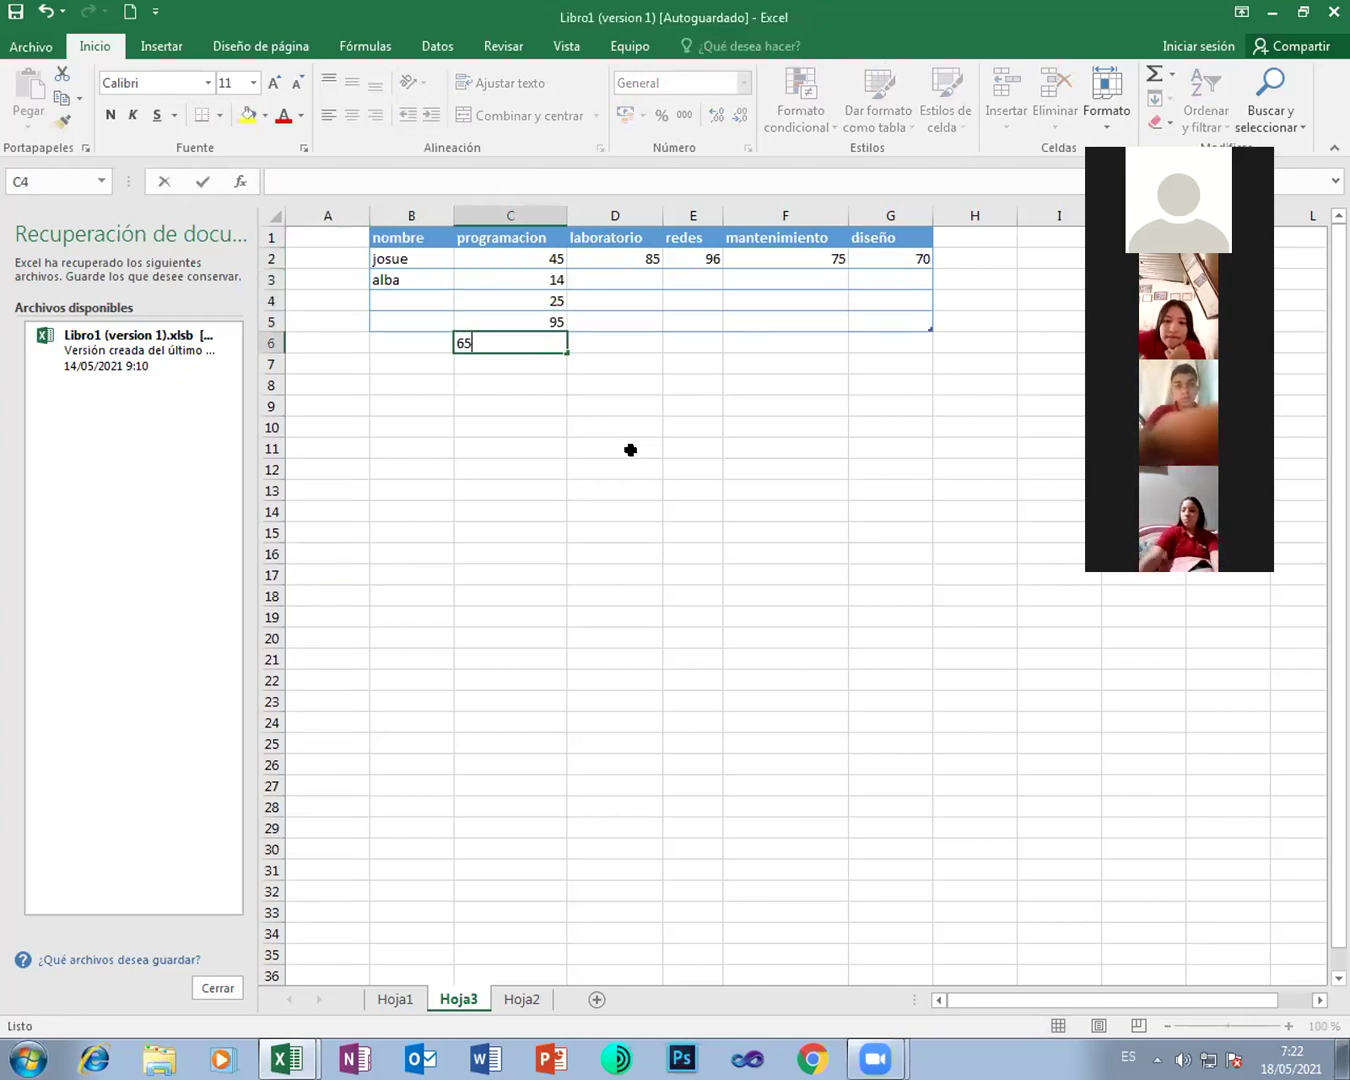
pyautogui.press('Return')
# Step: Complete row 3 with 85 under laboratorio, 74 under redes, 61 under mantenimiento and 24 under diseño
pyautogui.press('Up')
pyautogui.press('Up')
pyautogui.press('Up')
pyautogui.press('Up')
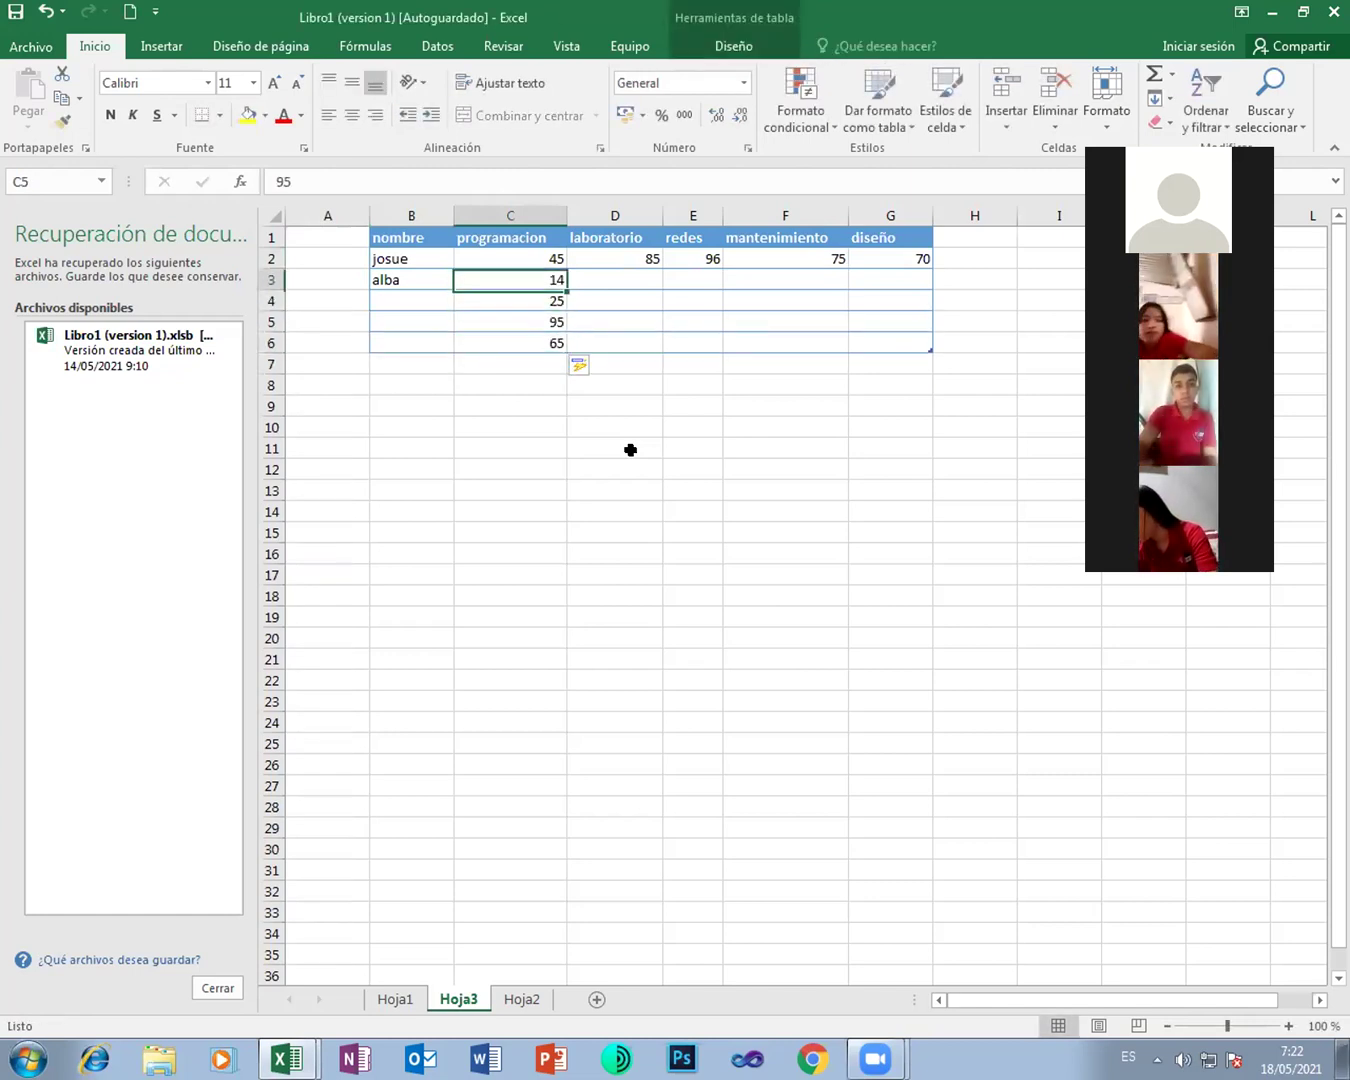
pyautogui.press('Right')
pyautogui.write('85')
pyautogui.press('Tab')
pyautogui.write('74')
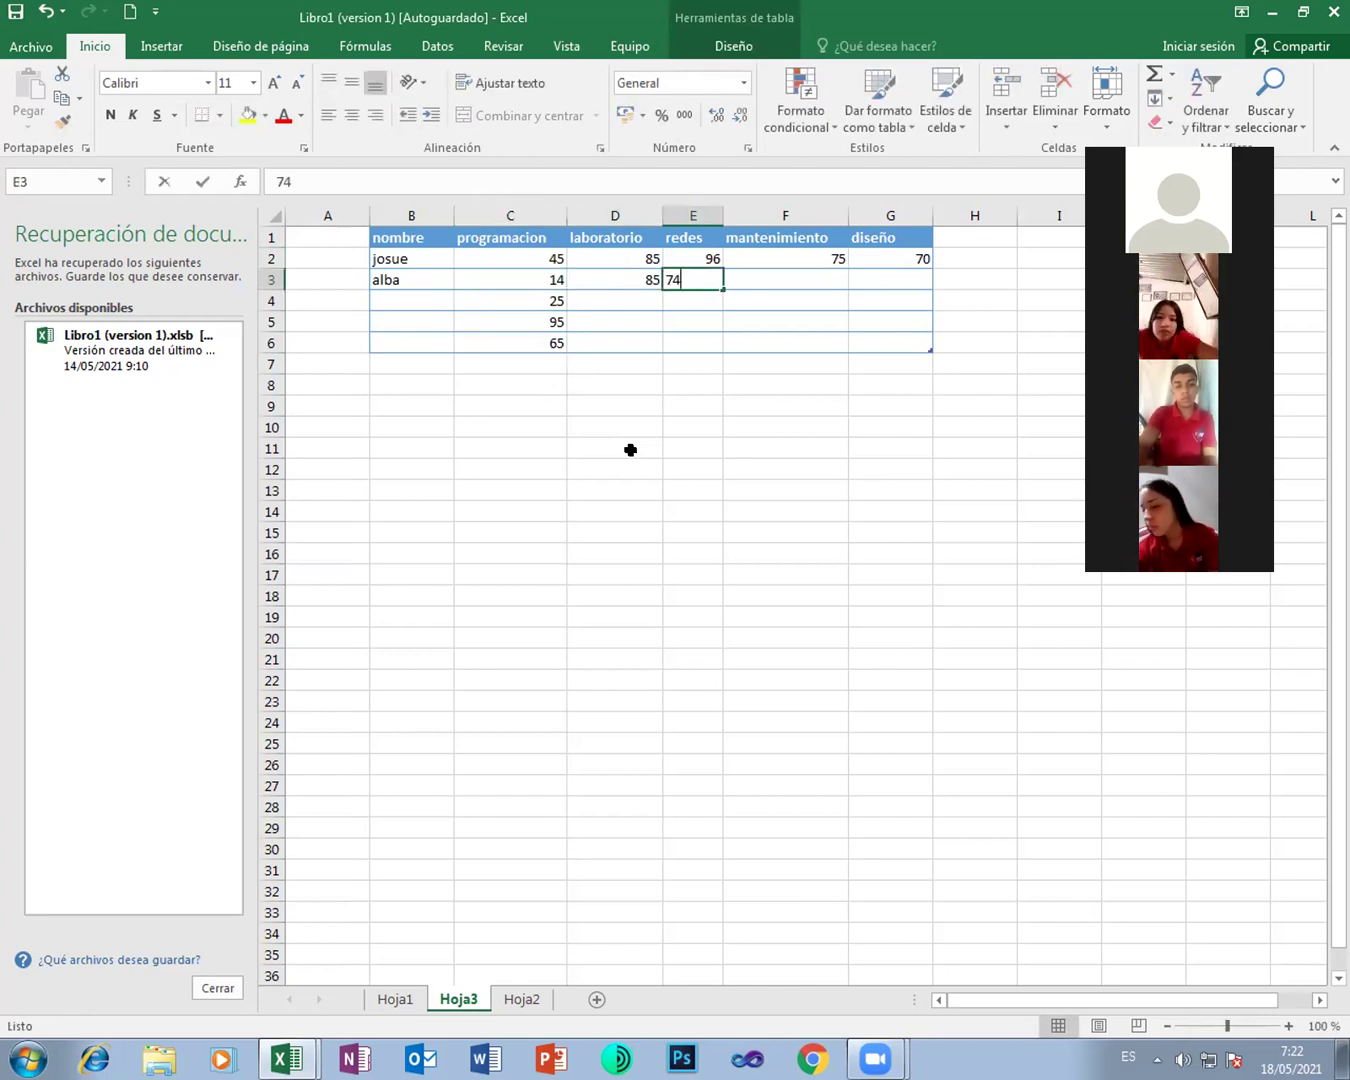
pyautogui.press('Tab')
pyautogui.write('61')
pyautogui.press('Tab')
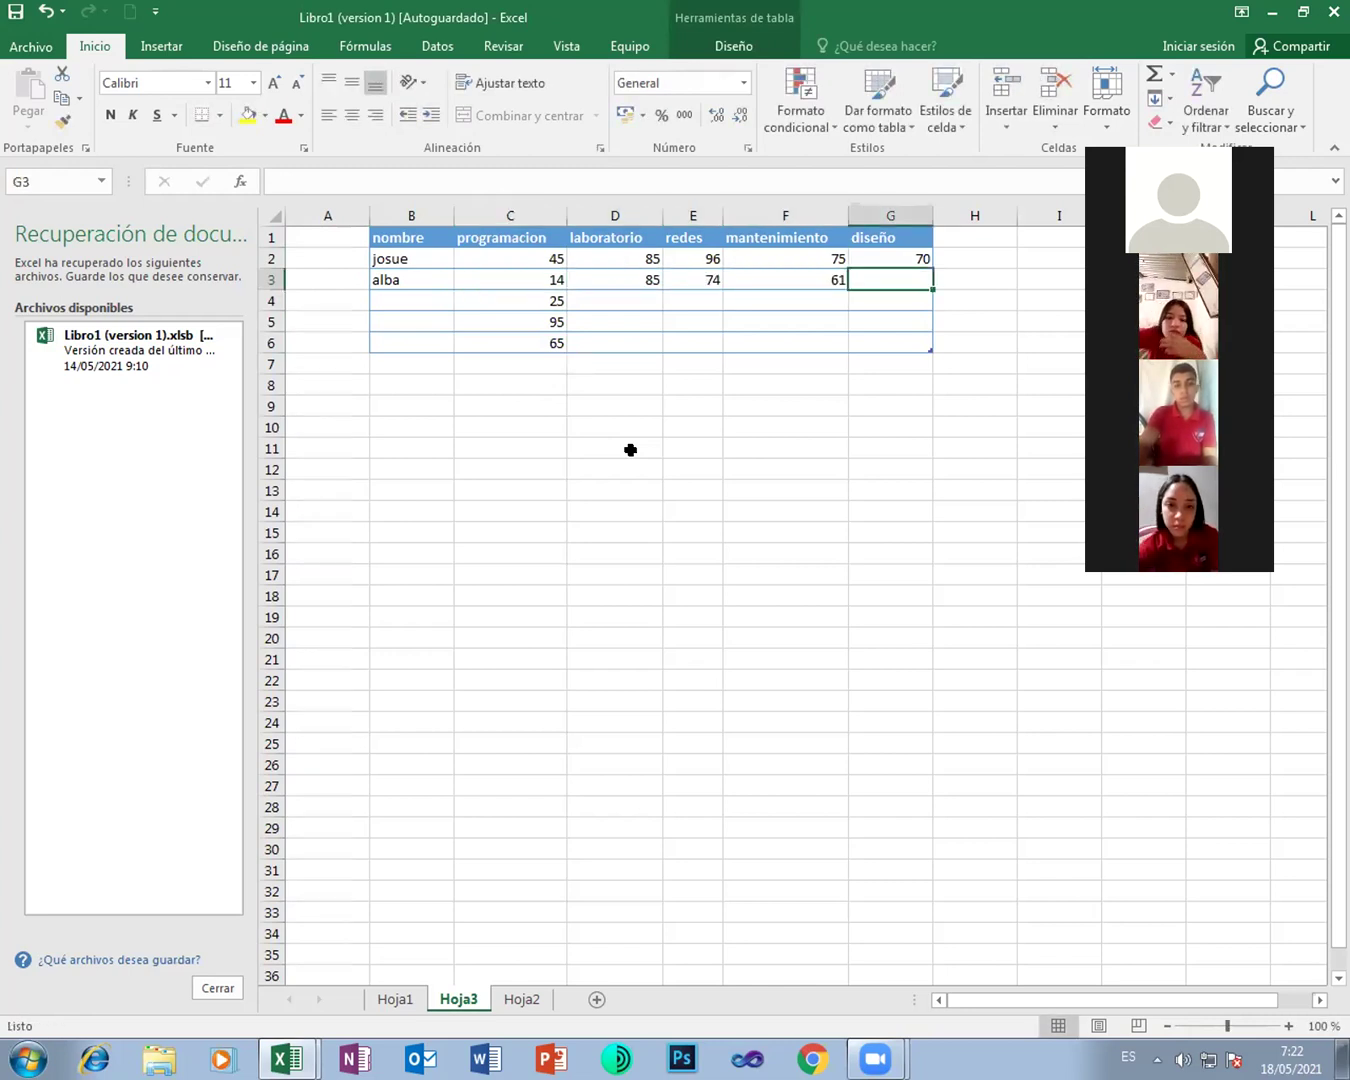
pyautogui.write('24')
pyautogui.press('Tab')
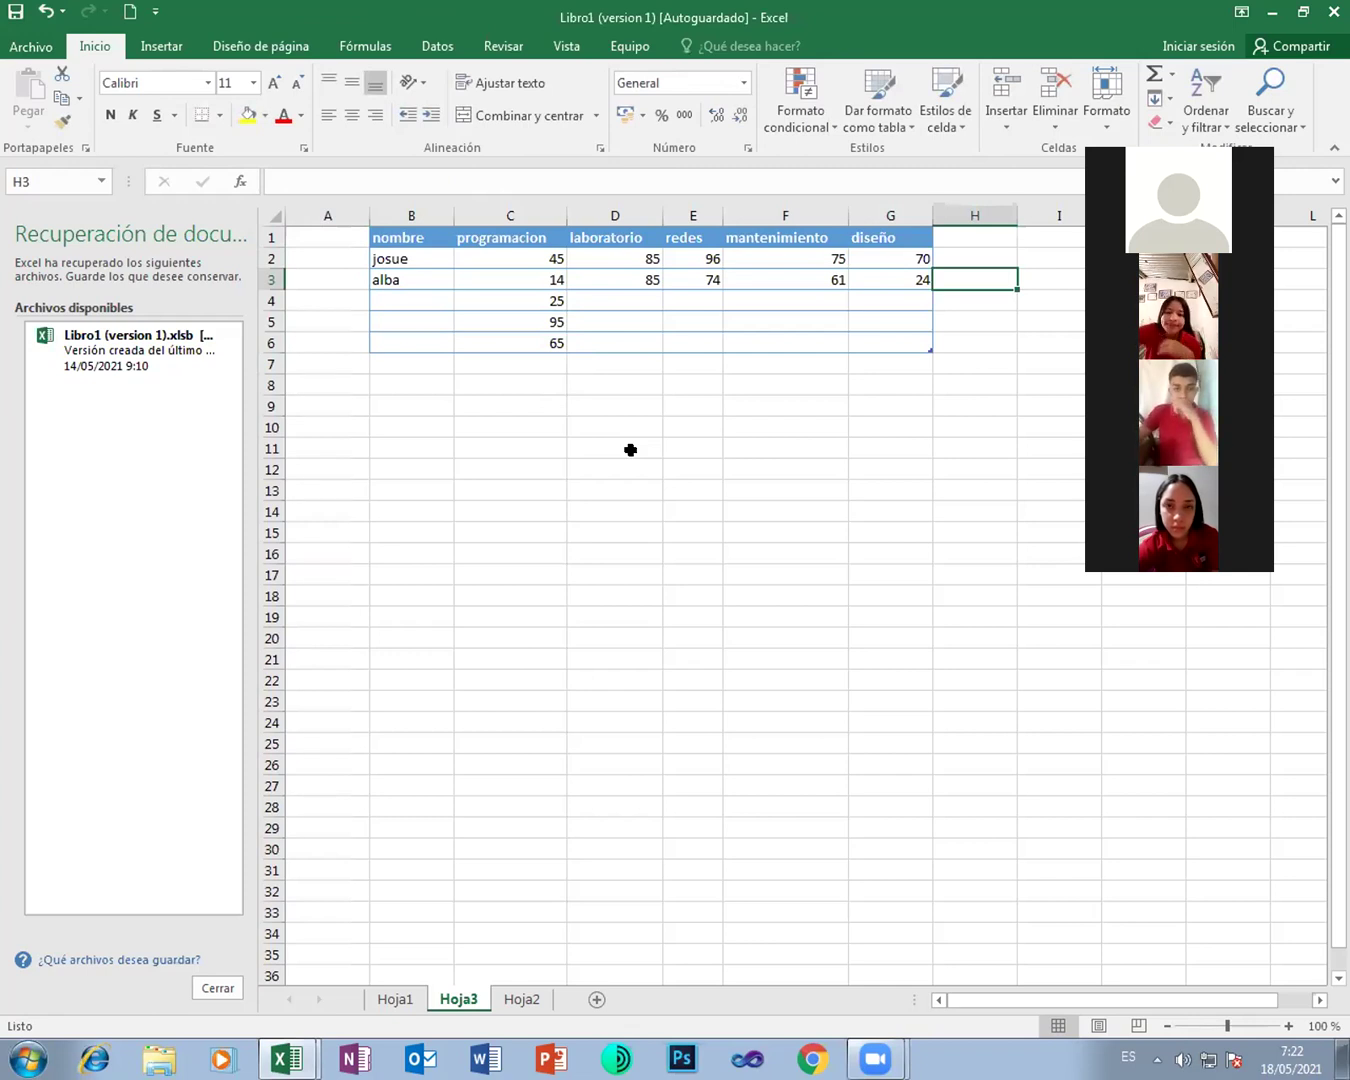
# Step: Enter the names of the three remaining students in B4:B6
pyautogui.press('Down')
pyautogui.press('Down')
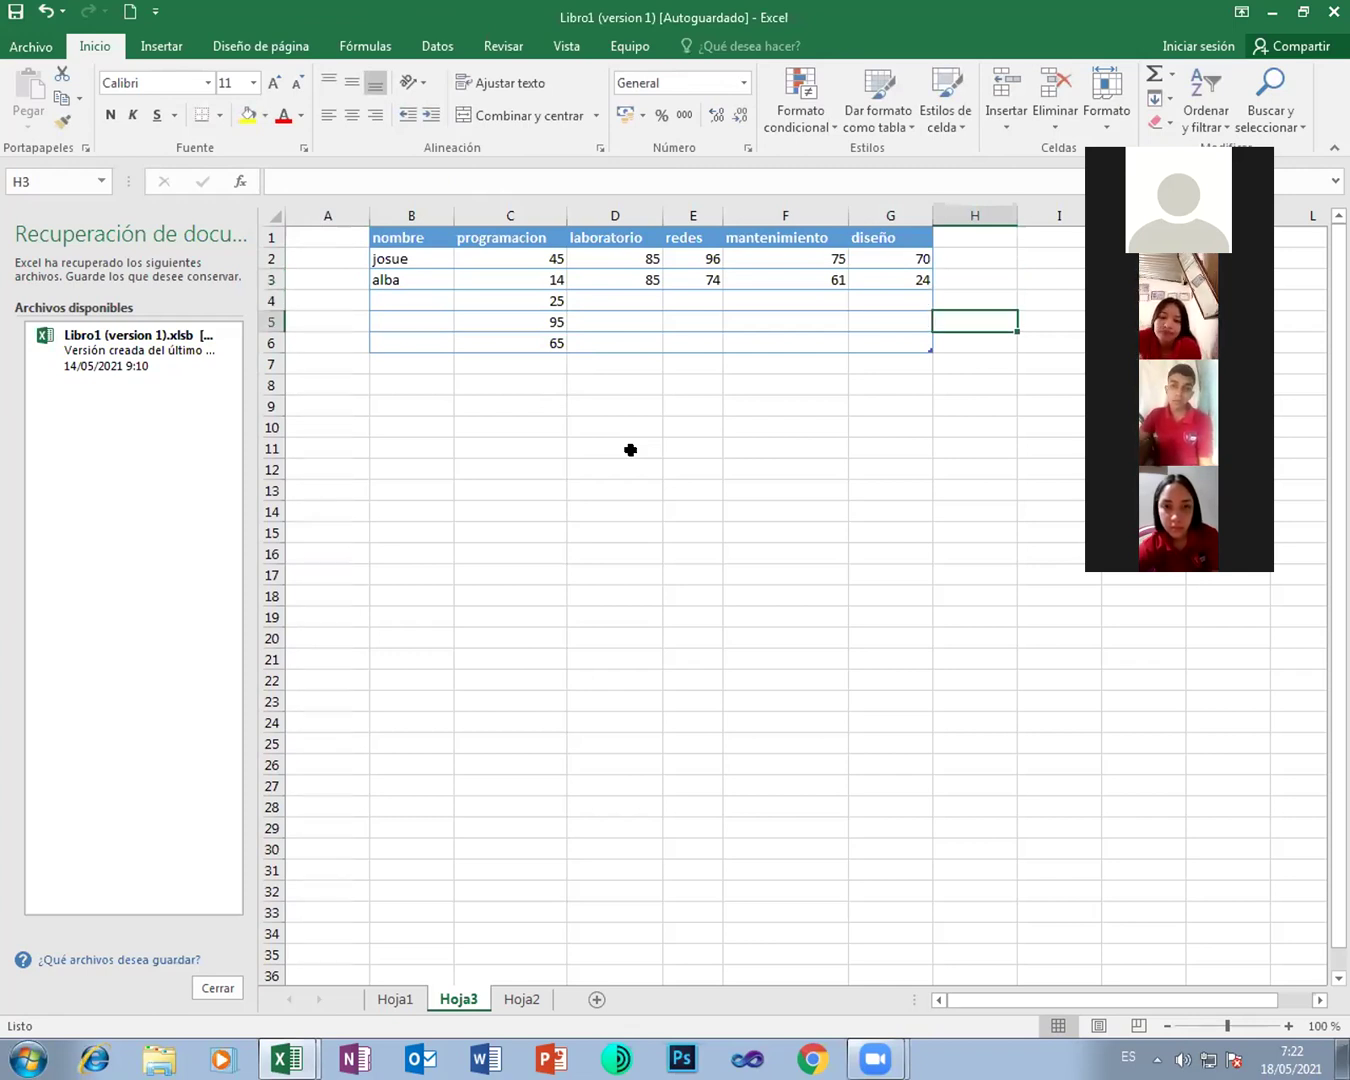
pyautogui.press('Left')
pyautogui.press('Left')
pyautogui.press('Left')
pyautogui.press('Left')
pyautogui.press('Left')
pyautogui.press('Left')
pyautogui.press('Up')
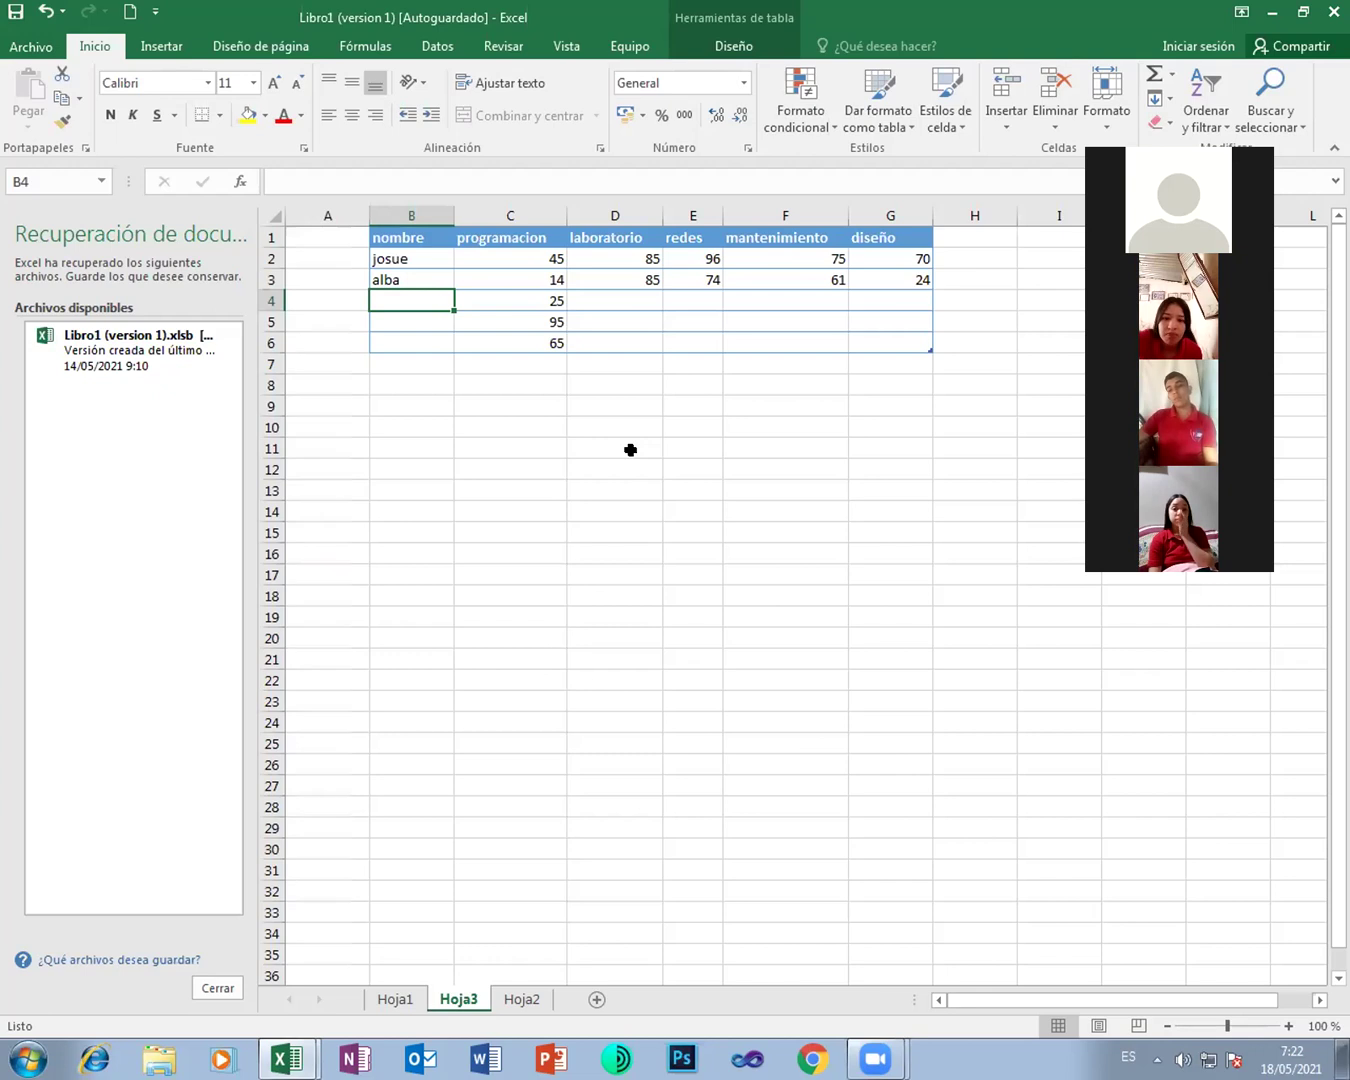
pyautogui.write('roberto')
pyautogui.press('Return')
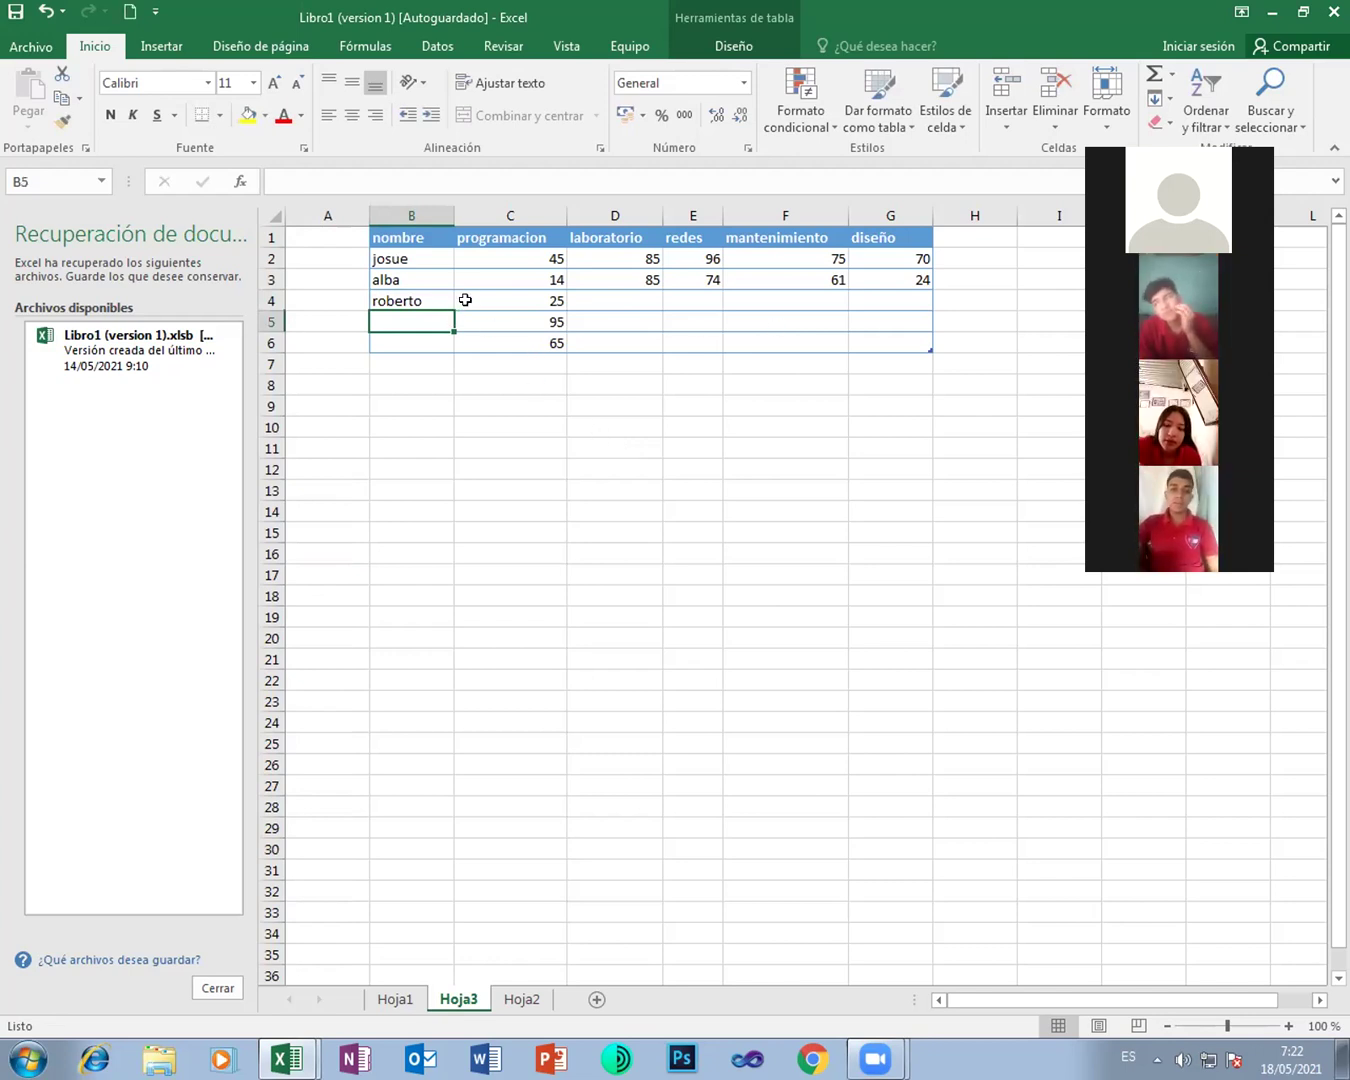
pyautogui.write('cecilia')
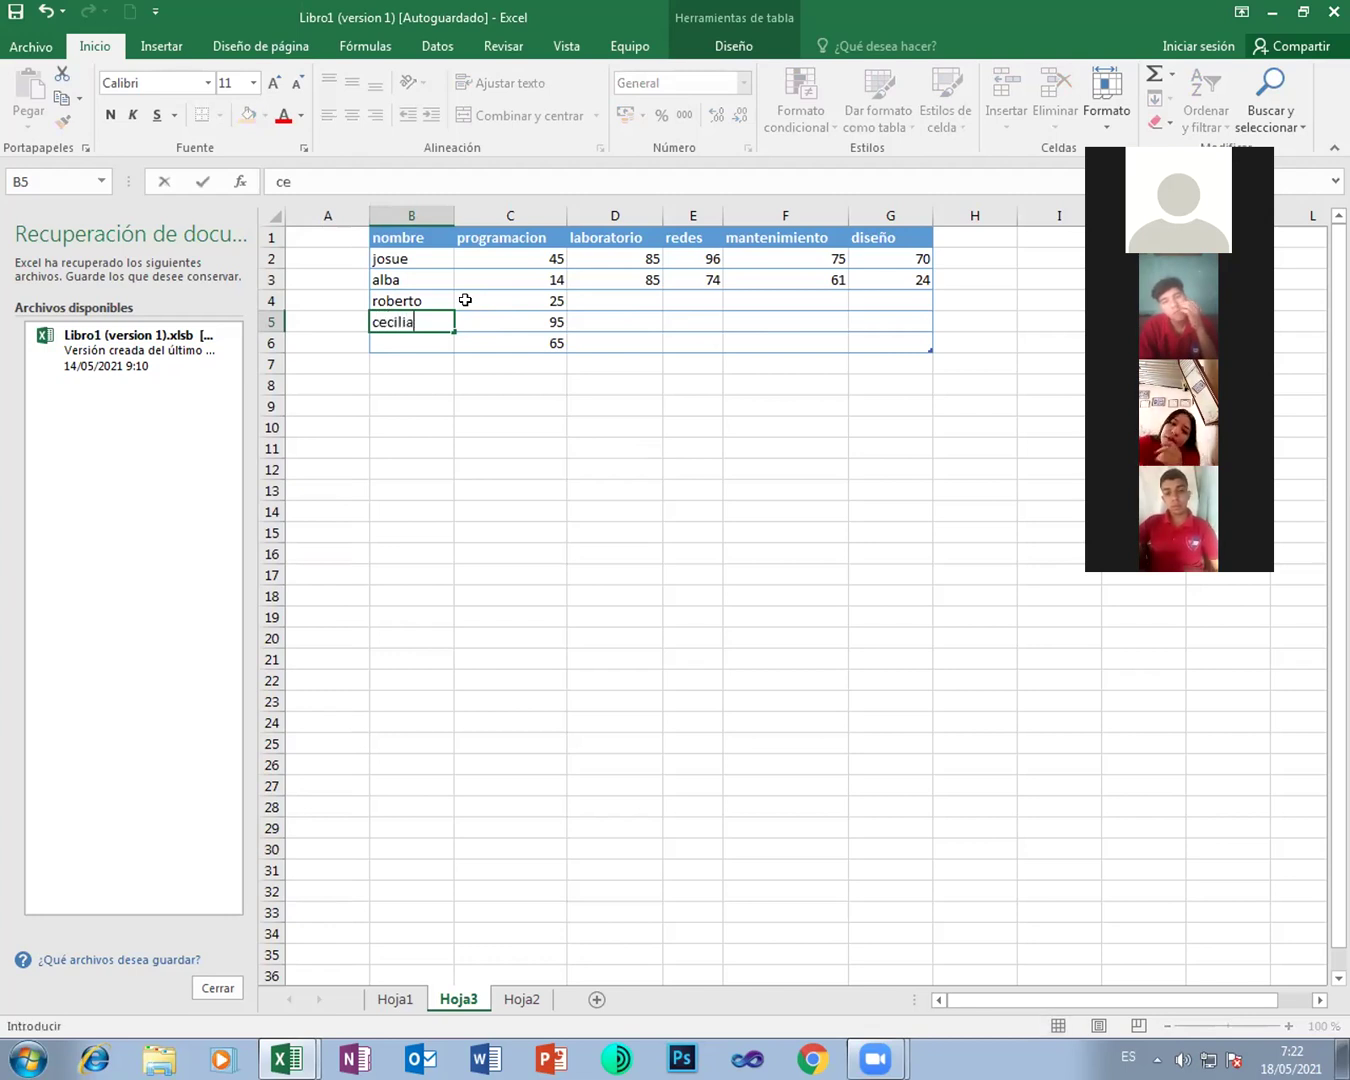
pyautogui.press('Return')
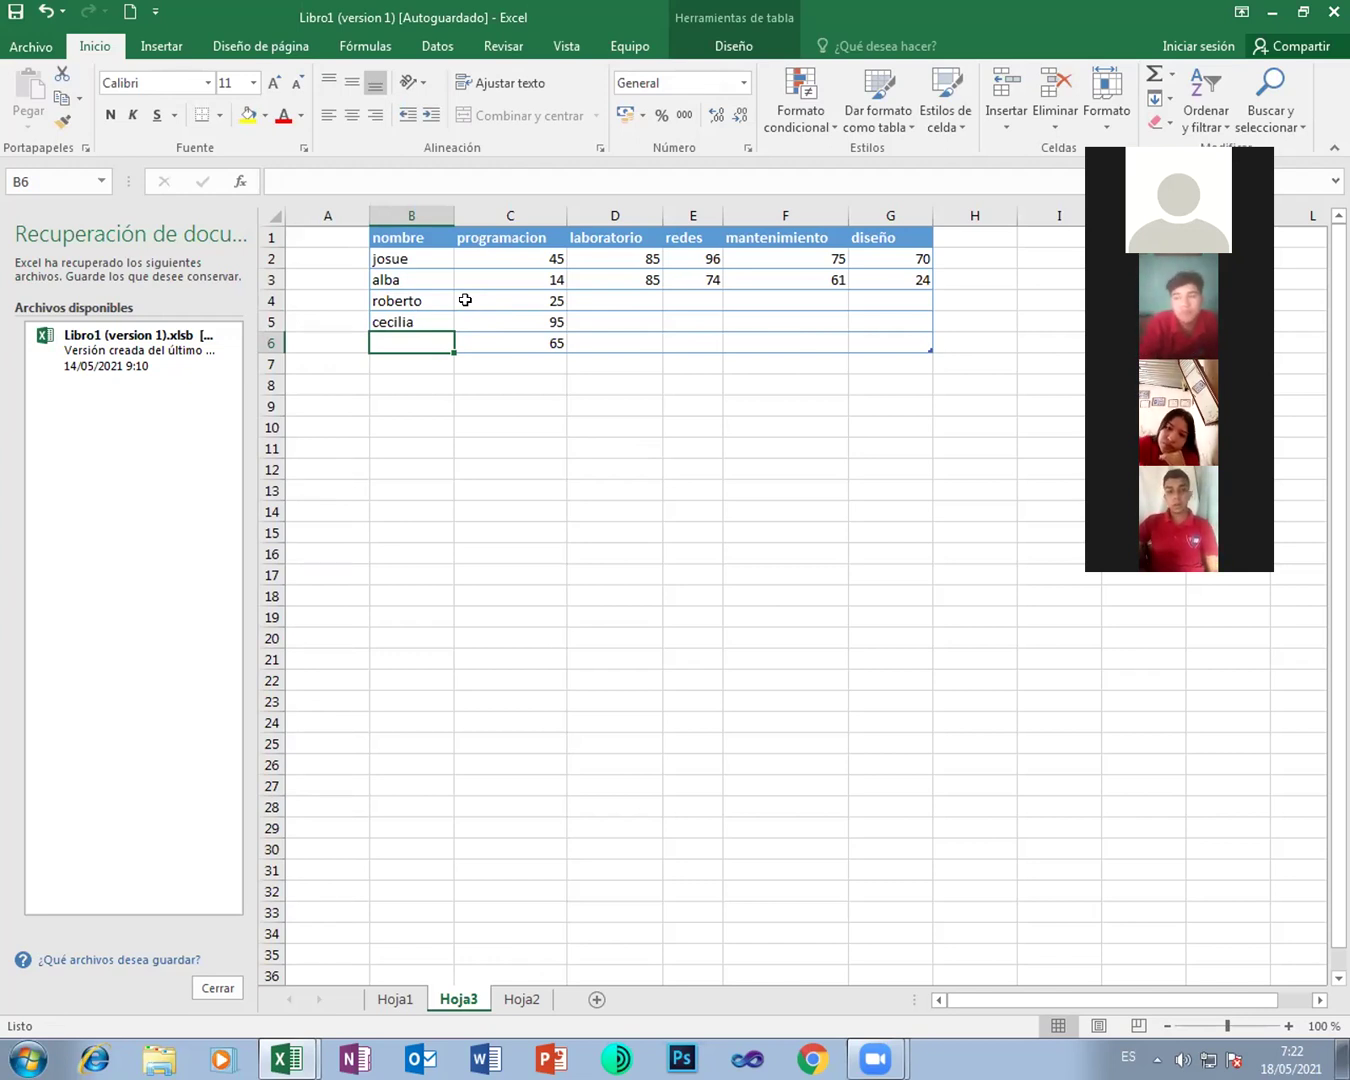
pyautogui.write('camila')
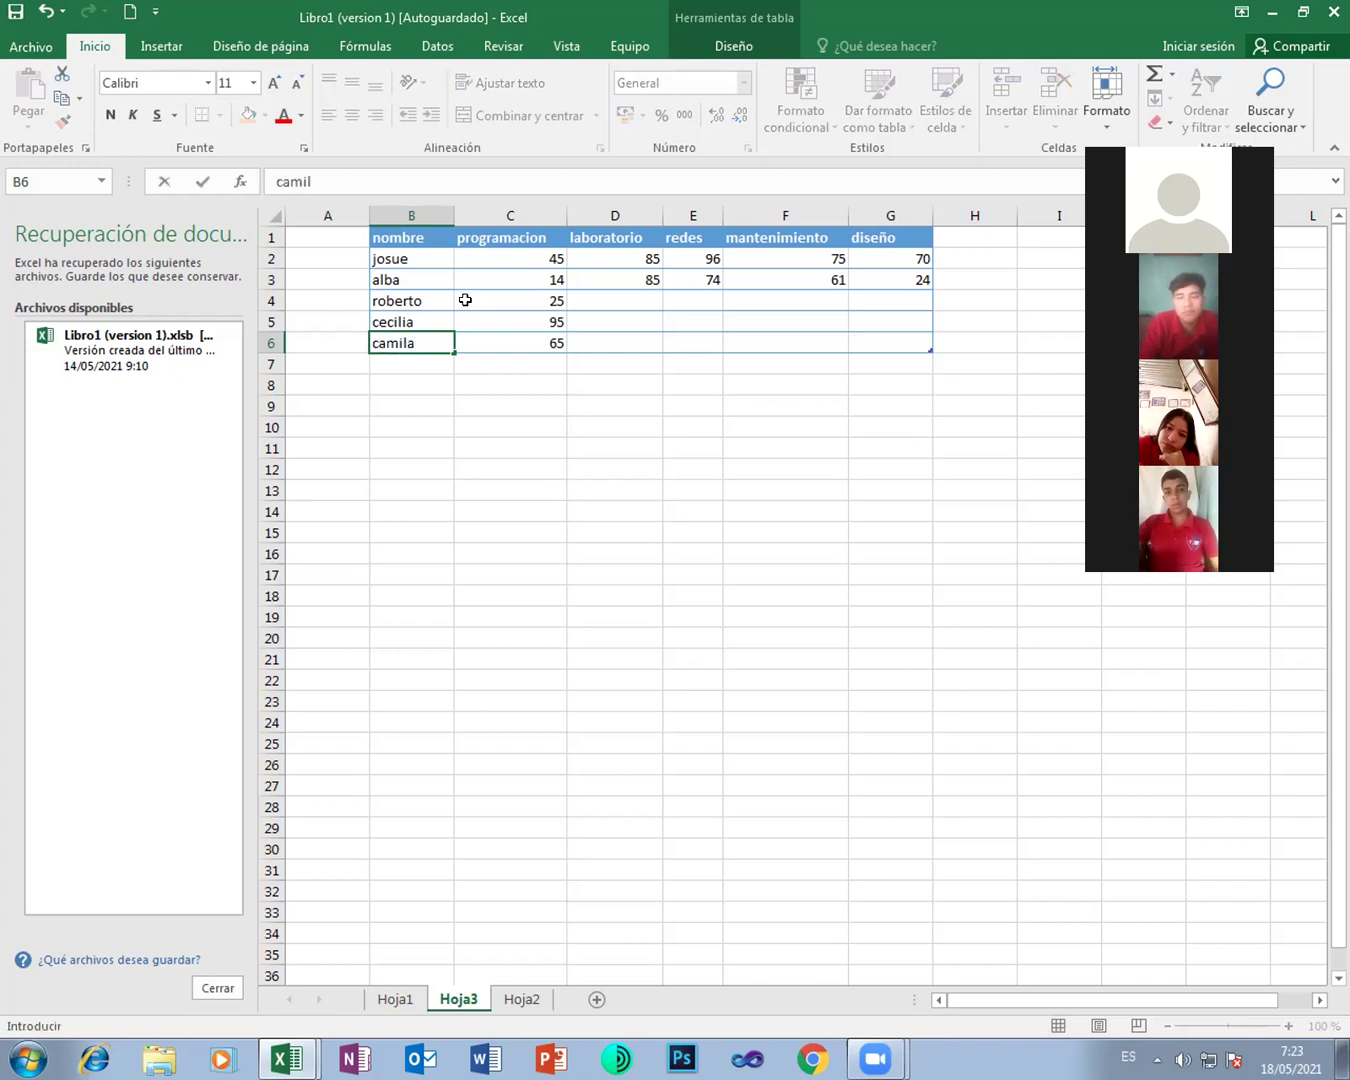
# Step: Enter the laboratorio grades 23, 45 and 85 in D4:D6
pyautogui.press('Right')
pyautogui.press('Right')
pyautogui.press('Right')
pyautogui.press('Up')
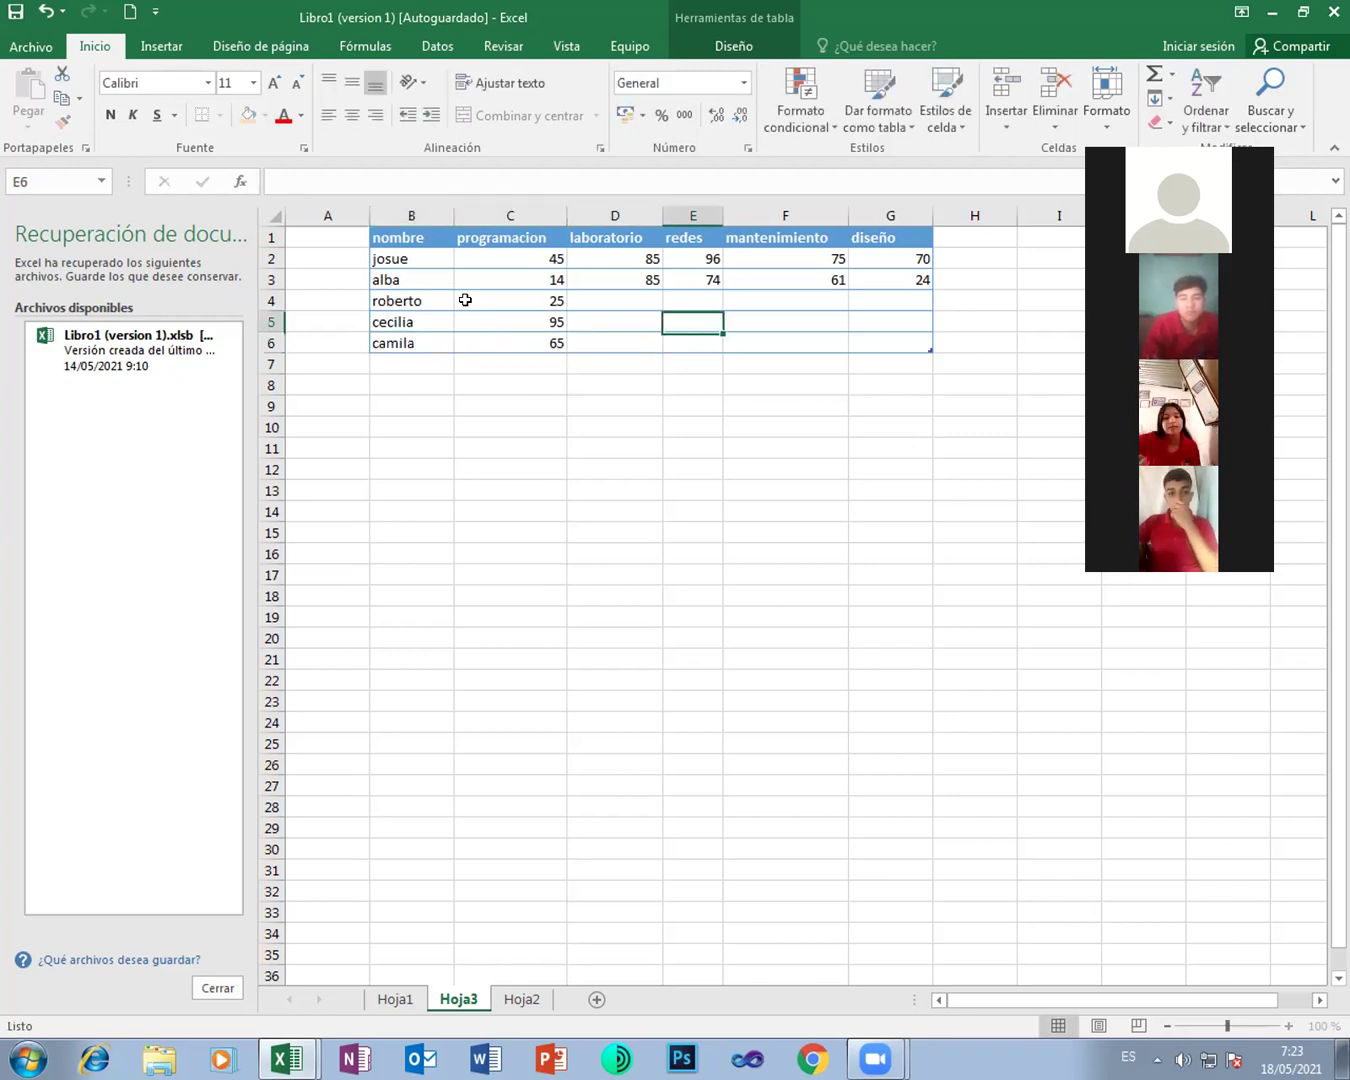
pyautogui.press('Up')
pyautogui.press('Left')
pyautogui.write('23')
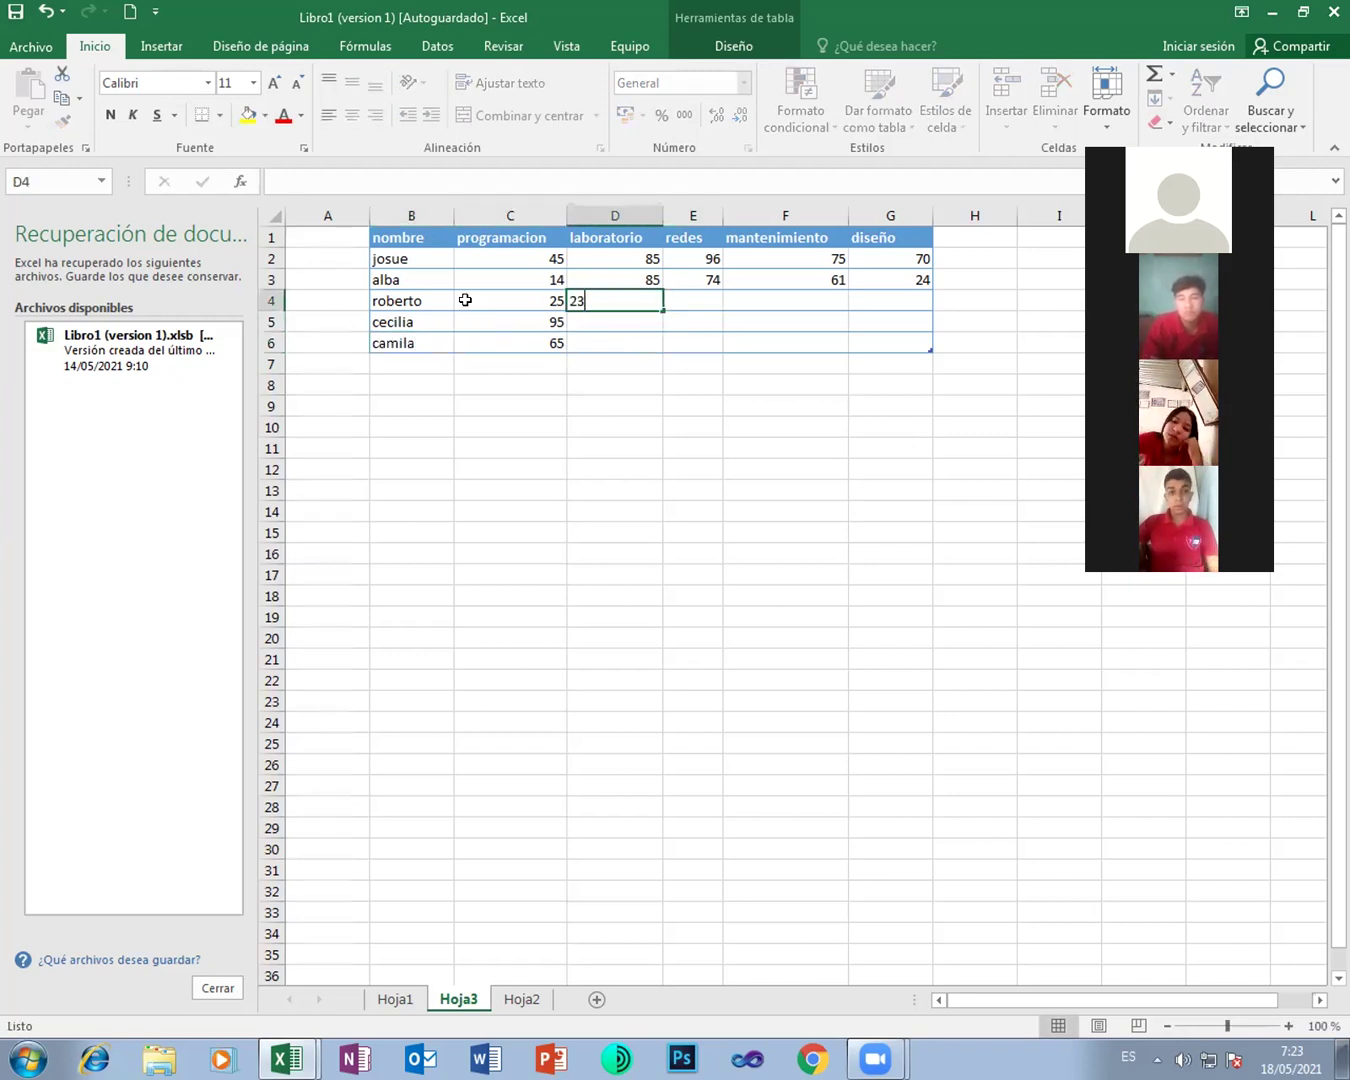
pyautogui.press('Return')
pyautogui.write('45')
pyautogui.press('Return')
pyautogui.write('85')
pyautogui.press('Return')
# Step: Complete row 6 with 35 under redes, 65 under mantenimiento and 54 under diseño
pyautogui.press('Right')
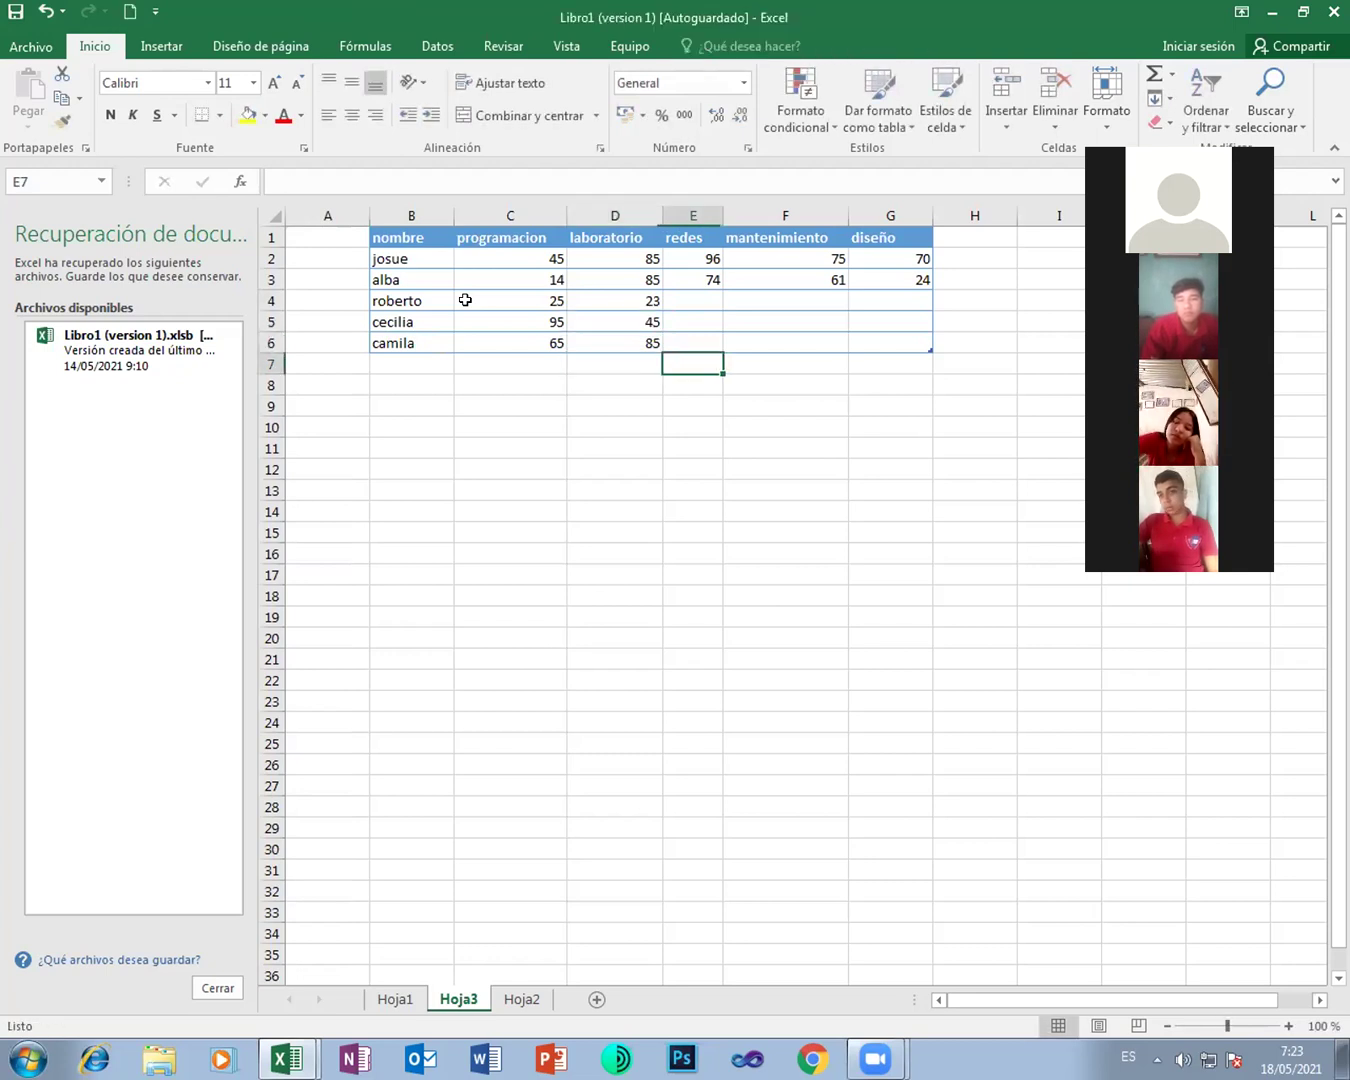
pyautogui.press('Right')
pyautogui.press('Up')
pyautogui.press('Up')
pyautogui.press('Down')
pyautogui.press('Left')
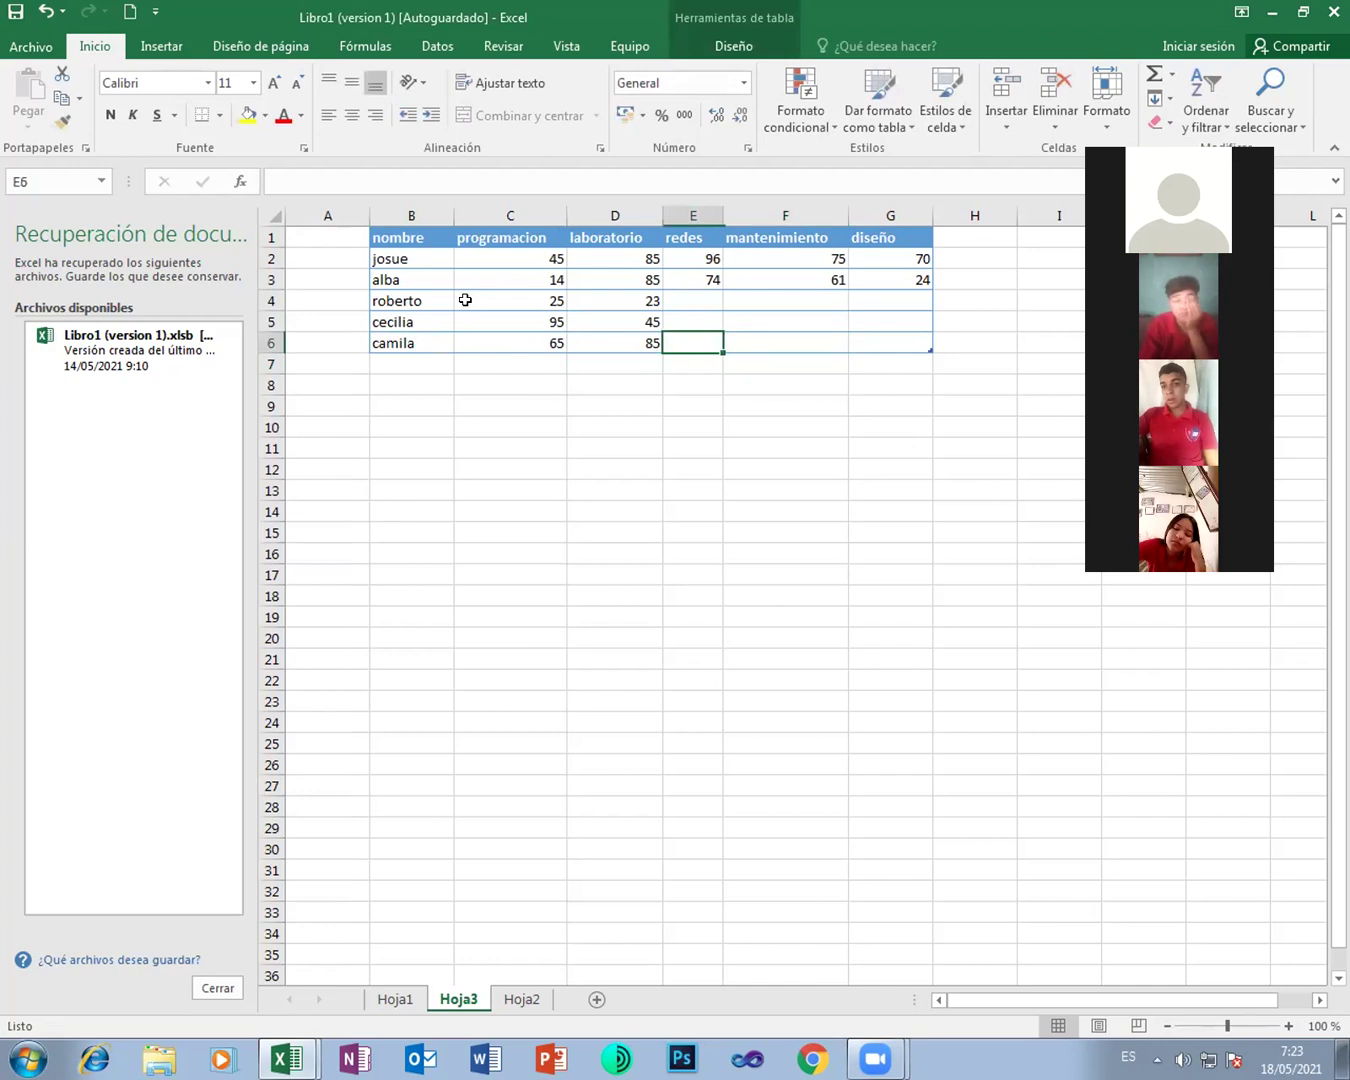
pyautogui.write('35')
pyautogui.press('Tab')
pyautogui.write('65')
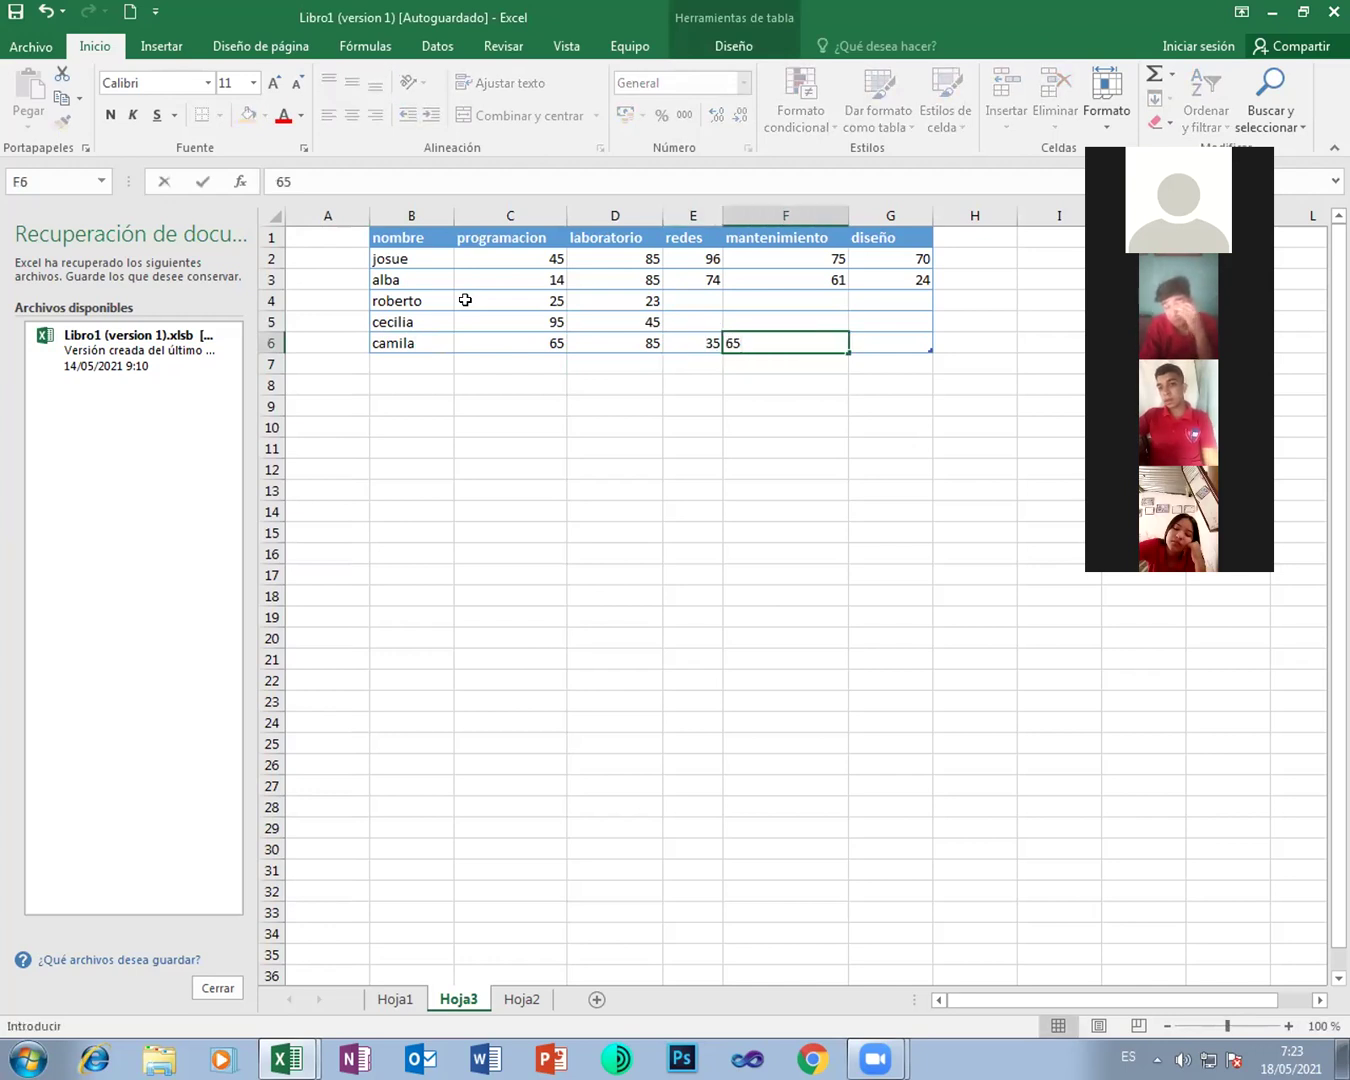
pyautogui.press('Tab')
pyautogui.write('54')
pyautogui.press('Right')
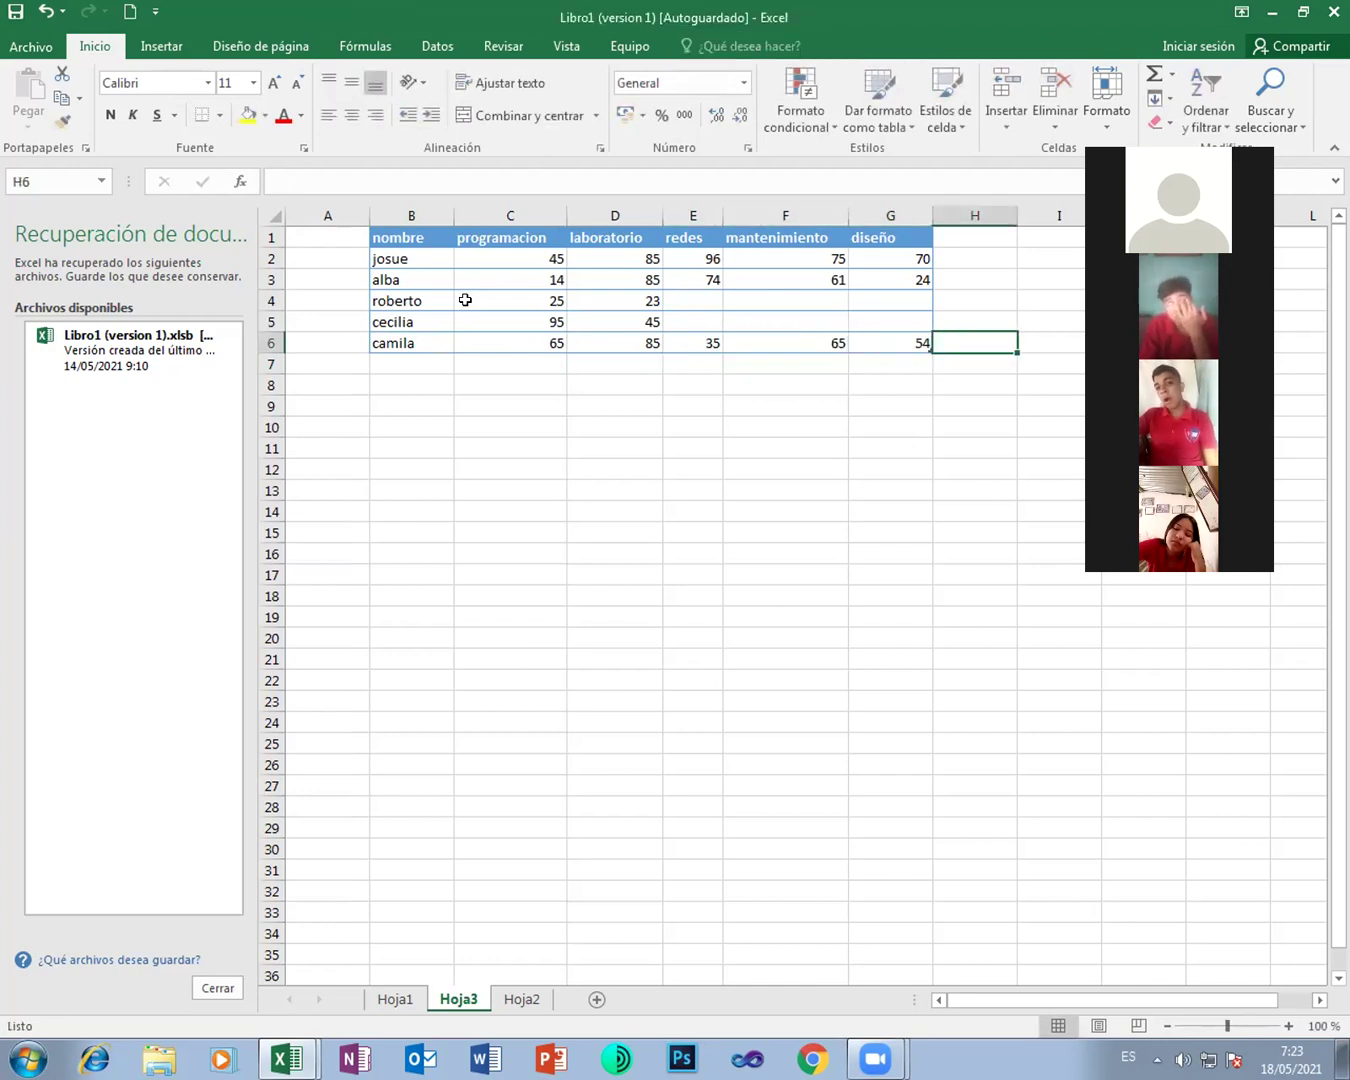
# Step: Enter 45 under diseño and 85 under mantenimiento in row 5
pyautogui.press('Up')
pyautogui.press('Left')
pyautogui.write('45')
pyautogui.press('Left')
pyautogui.write('85')
pyautogui.press('Up')
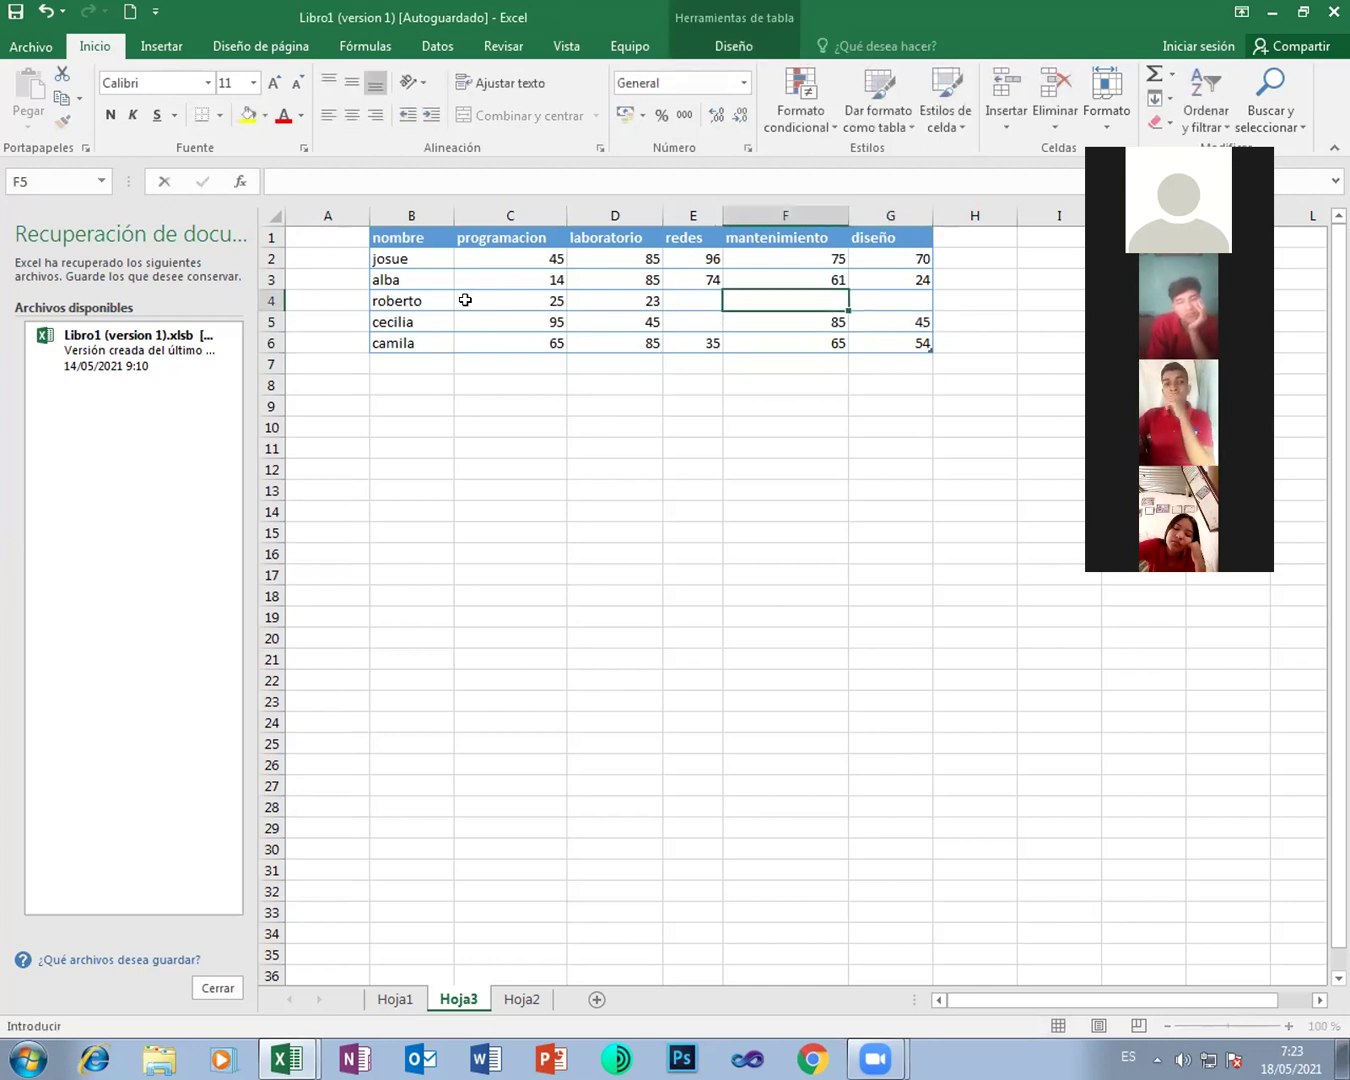
# Step: Fill the remaining grades with 85 in G4, 85 in F4, 96 in E4 and 95 in E5
pyautogui.press('Right')
pyautogui.write('85')
pyautogui.press('Left')
pyautogui.write('85')
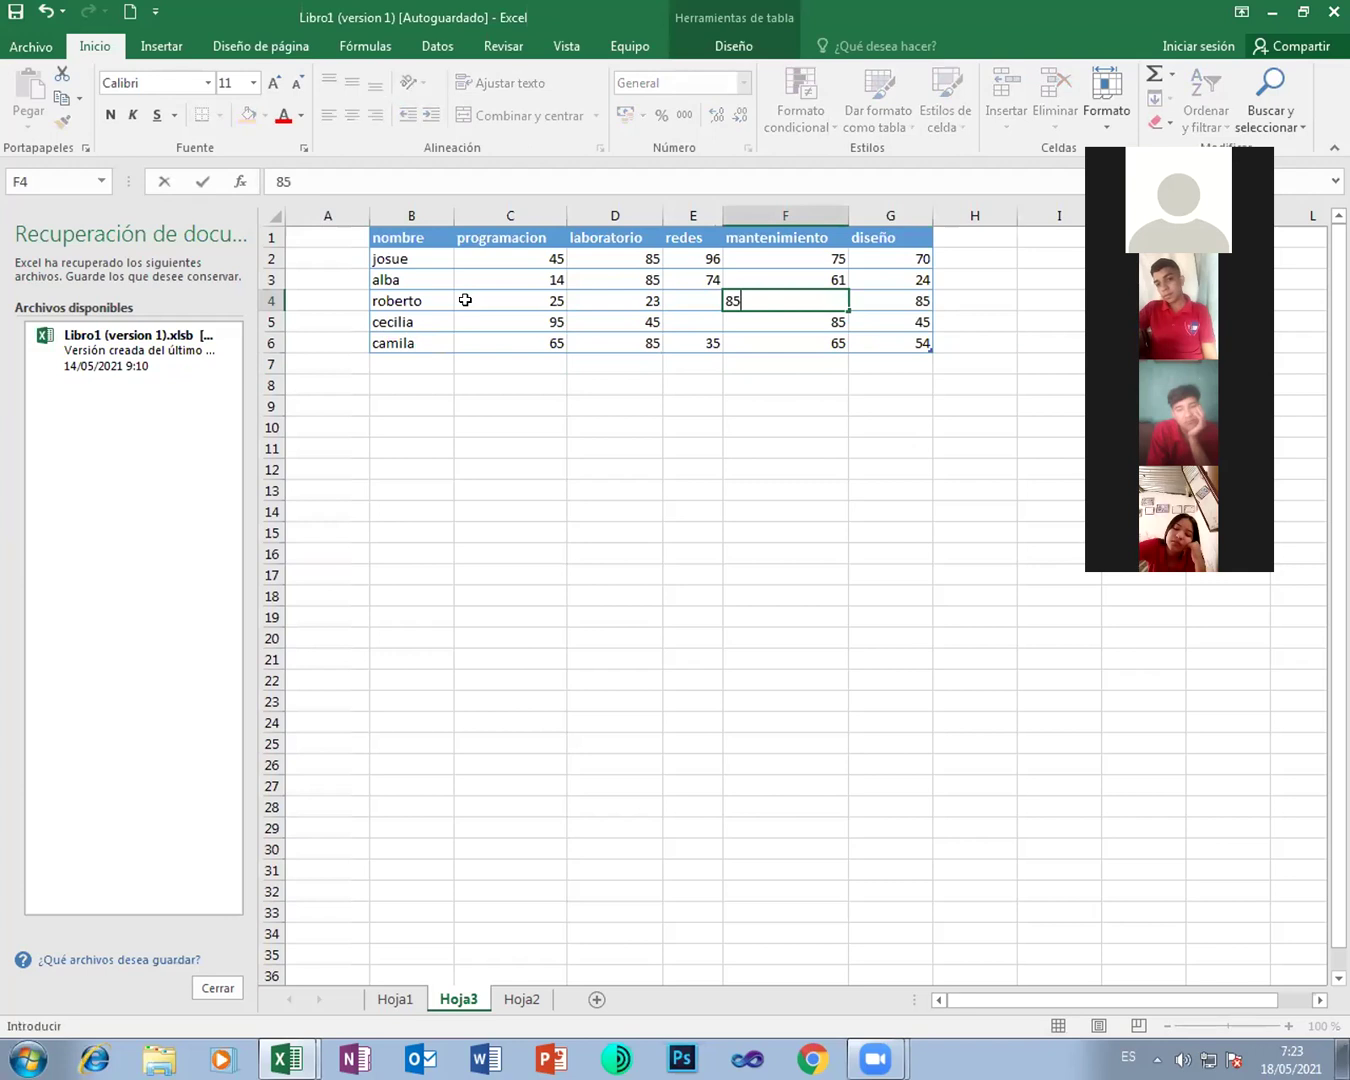
pyautogui.press('Left')
pyautogui.write('96')
pyautogui.press('Down')
pyautogui.write('95')
pyautogui.press('Down')
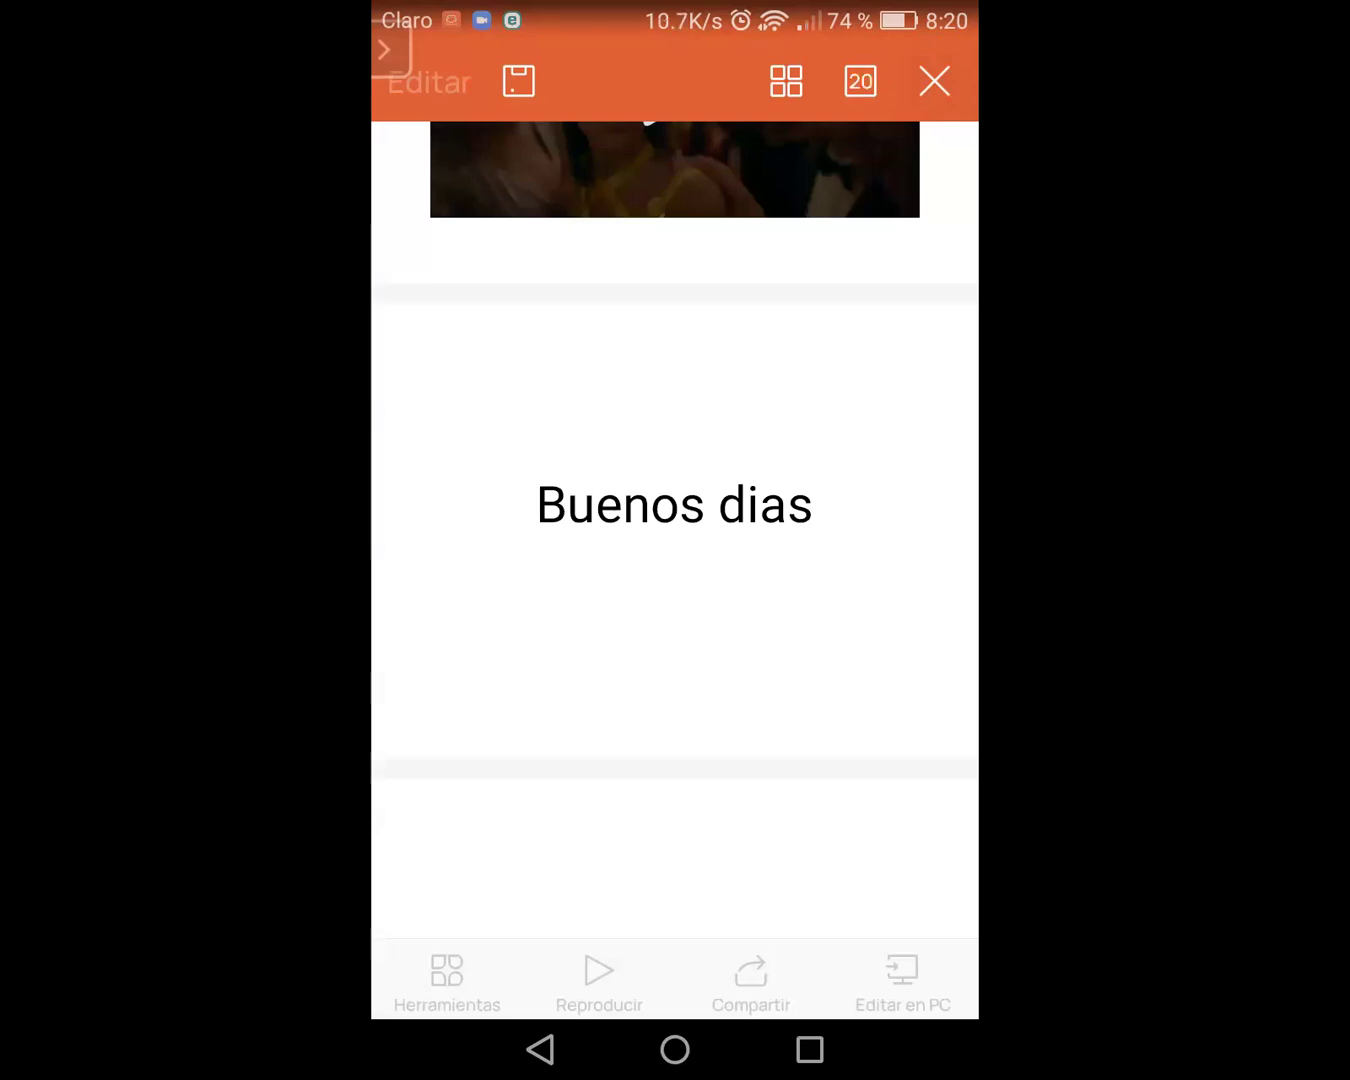
# Step: Switch to the phone's office app and close the open presentation, discarding its changes
pyautogui.click(934, 82)
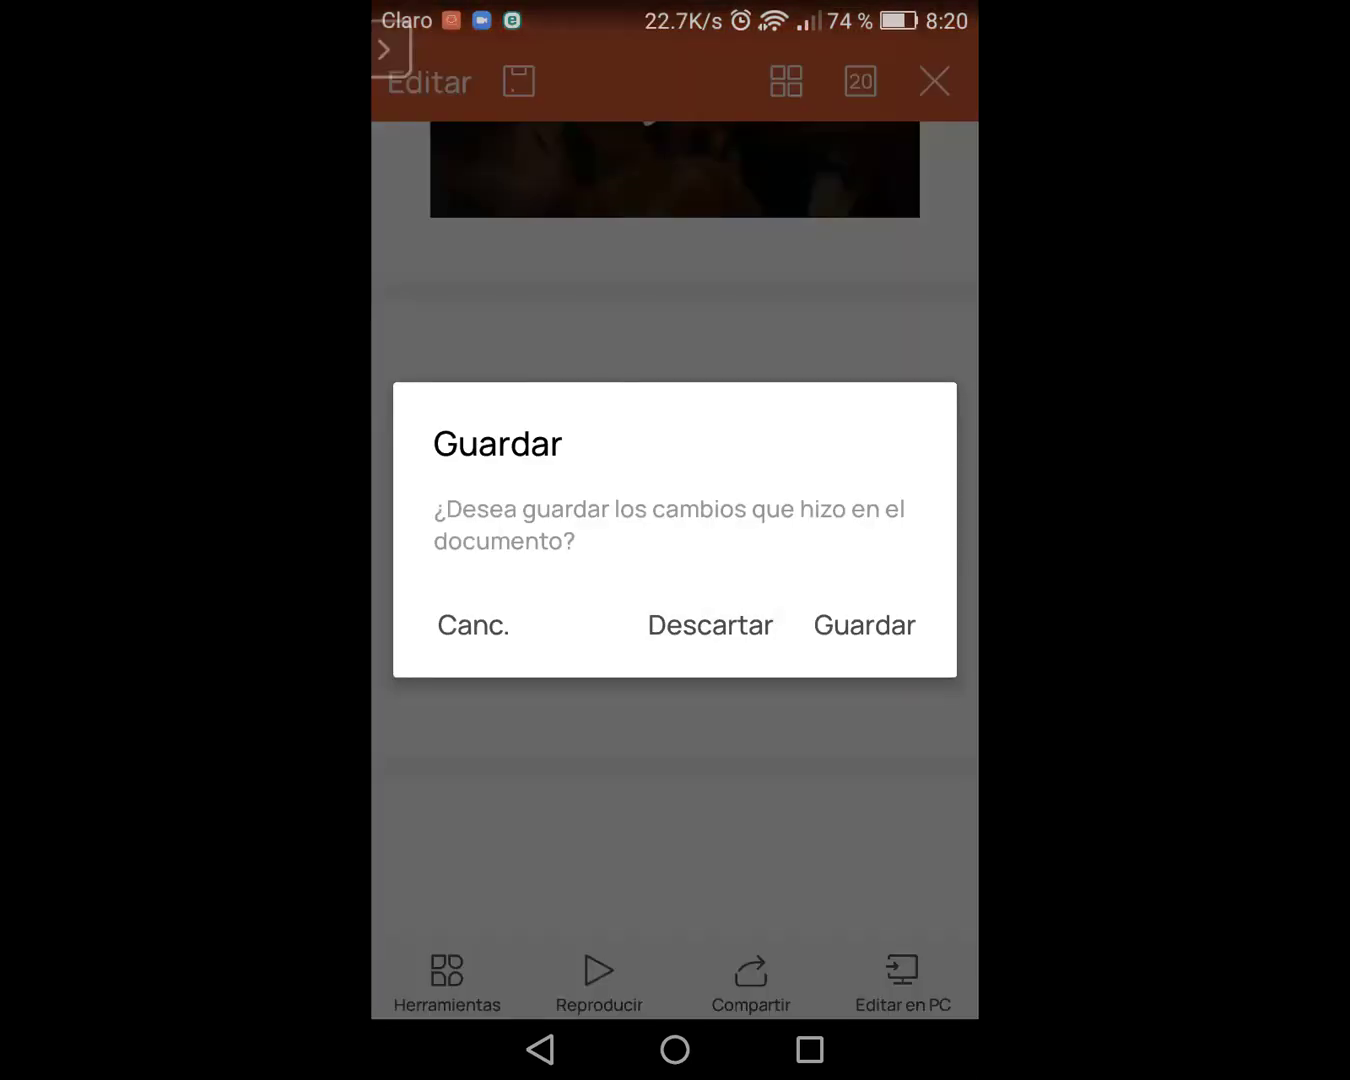
pyautogui.click(710, 625)
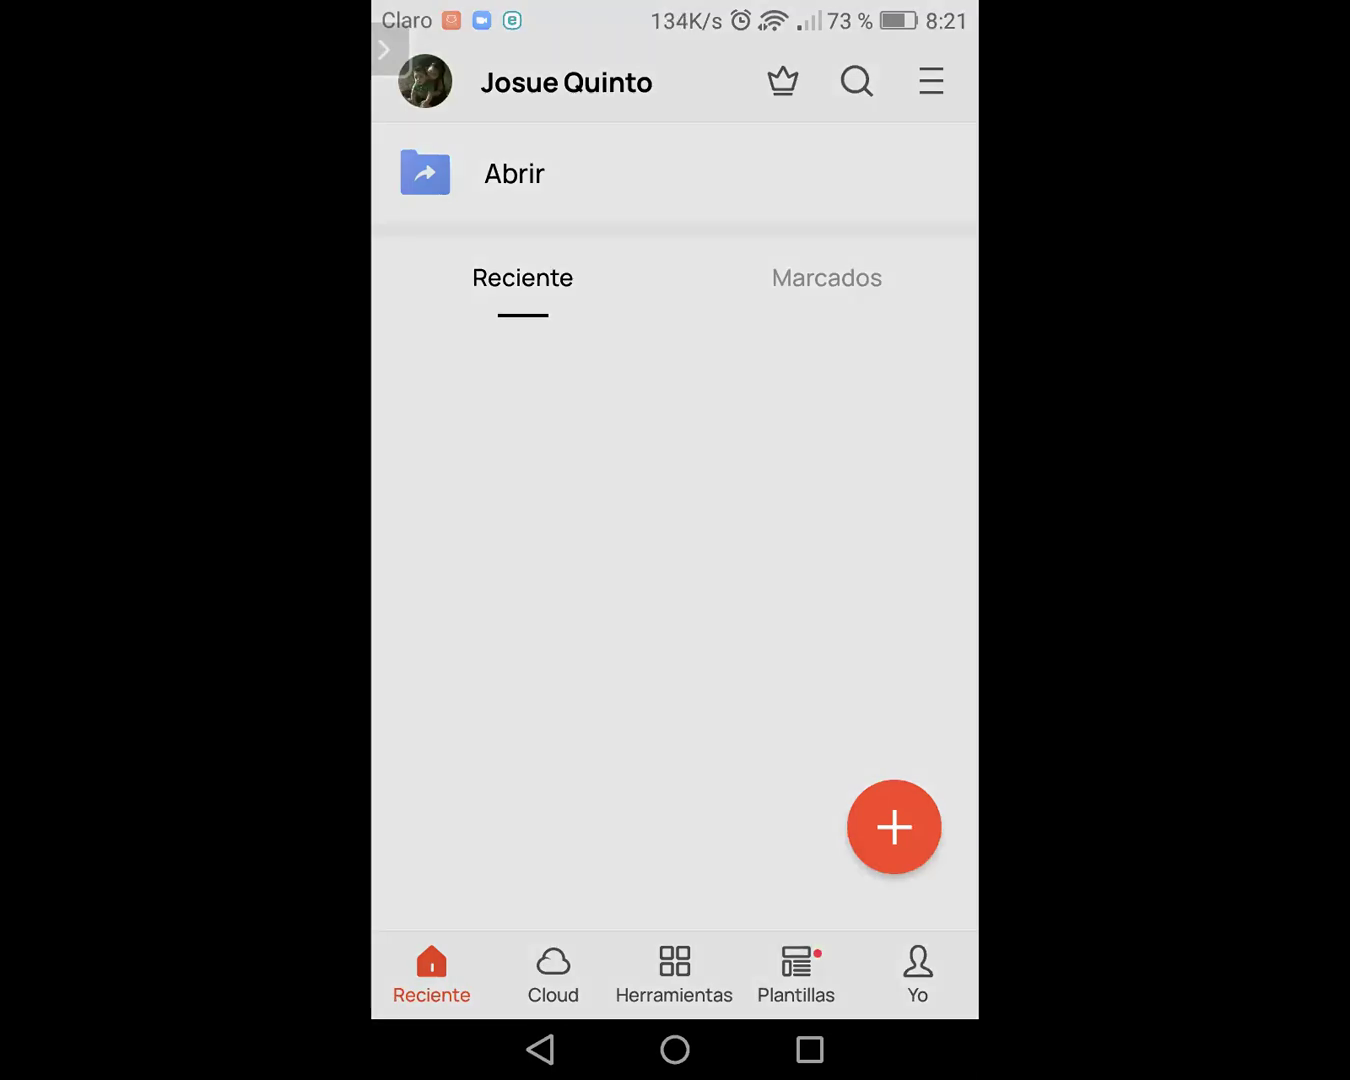
# Step: Create a new blank spreadsheet in the phone's office app and select cell A1 on Sheet1
pyautogui.click(895, 827)
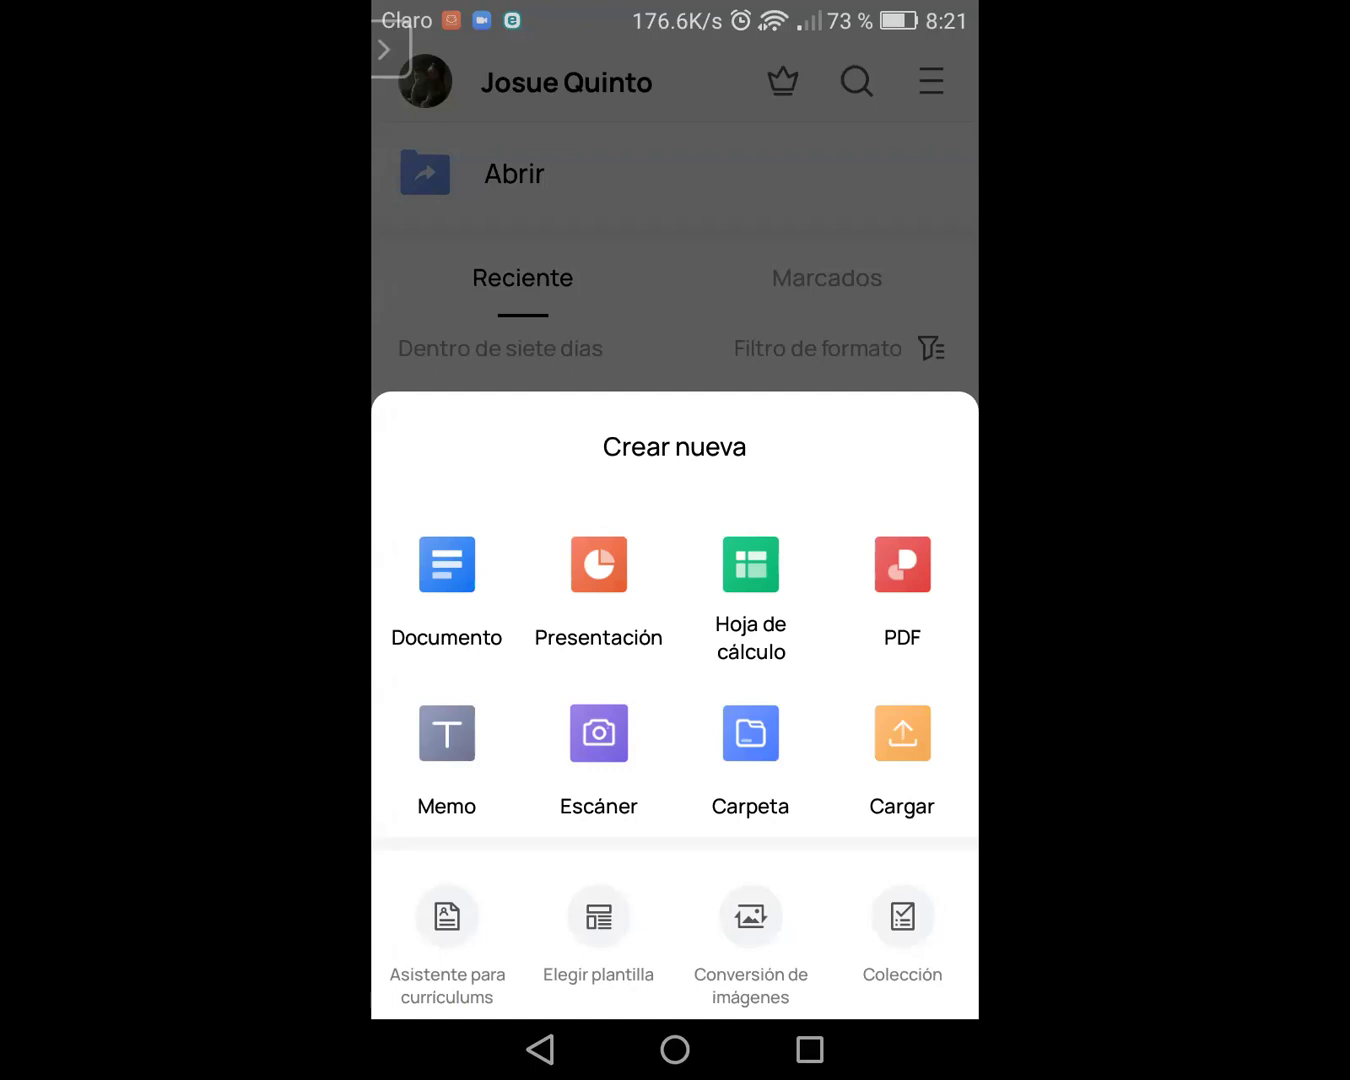
pyautogui.press('Escape')
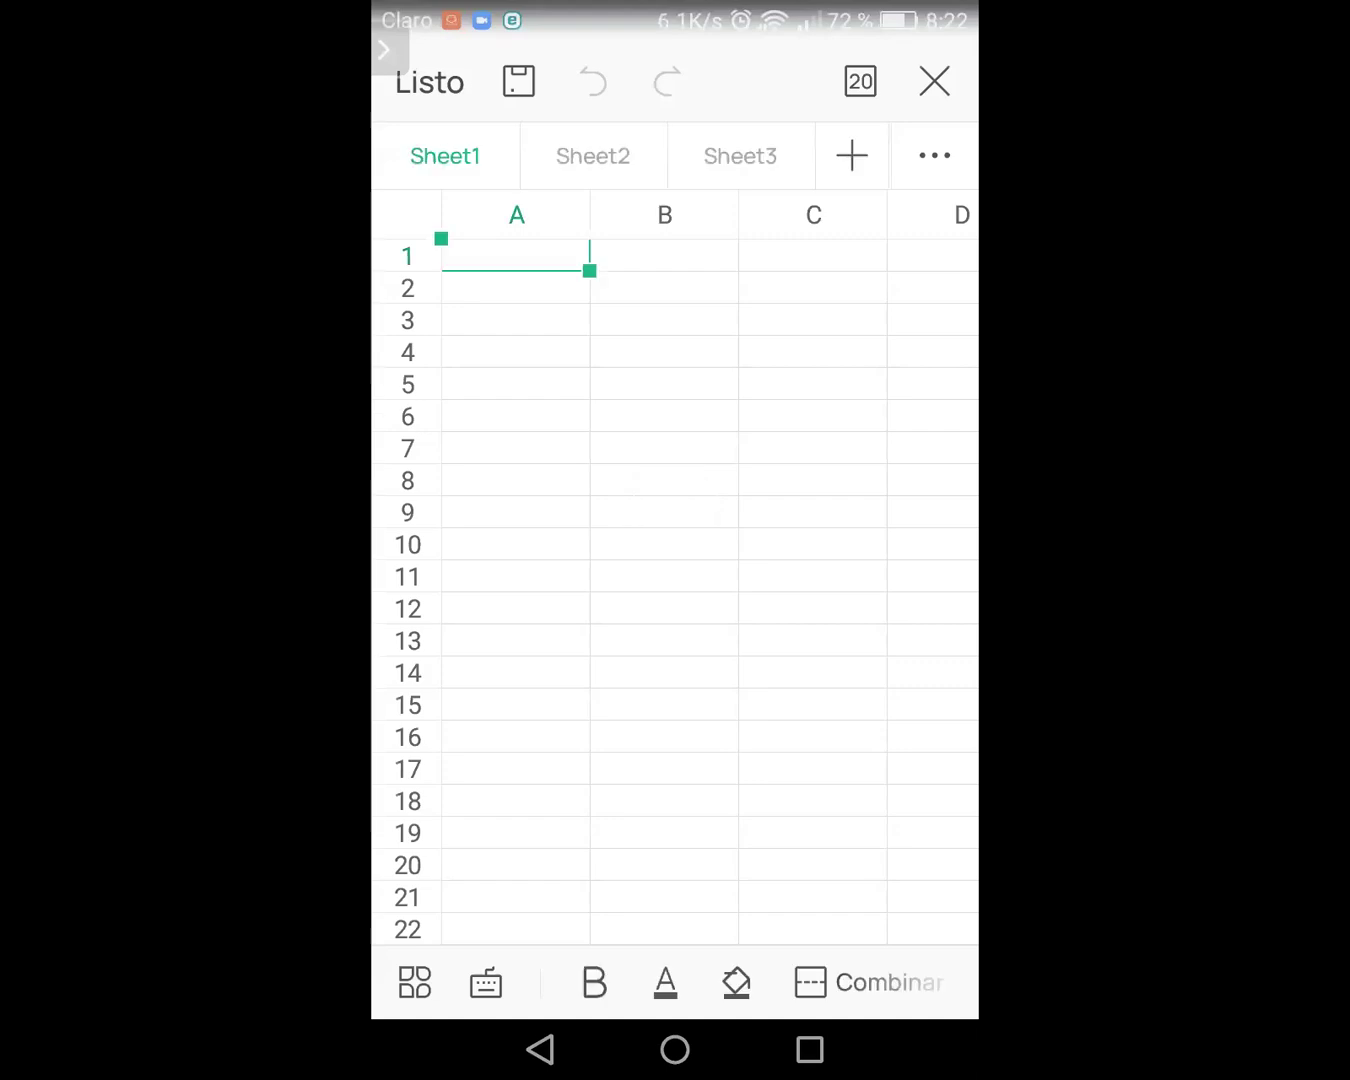
pyautogui.click(516, 256)
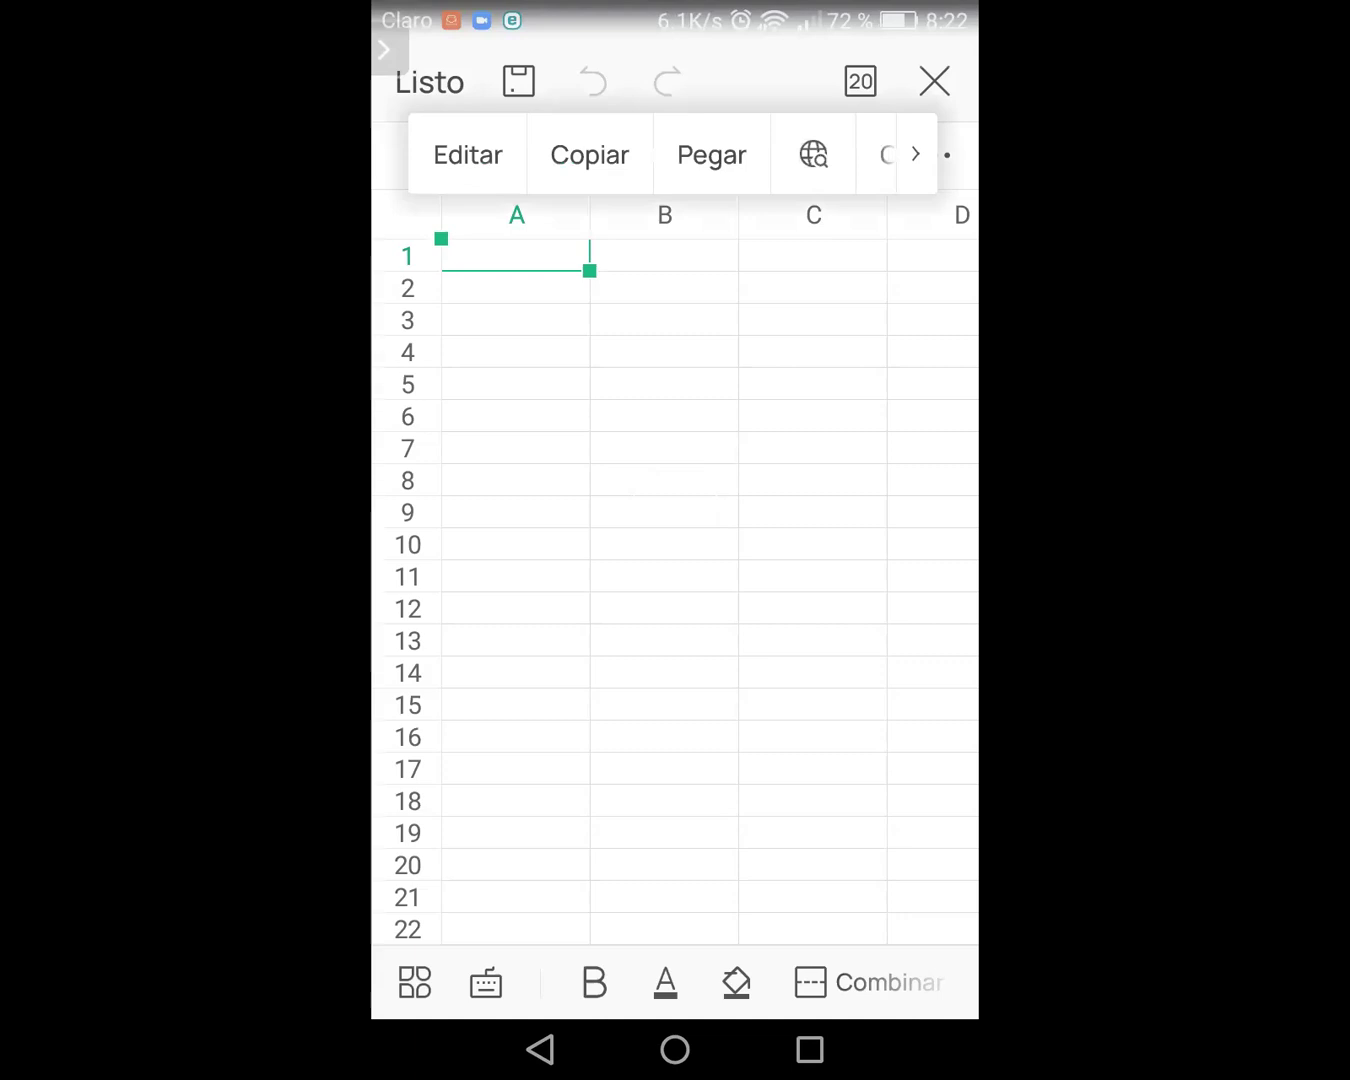
# Step: Enter 78 in cell A1 and 4 in cell A2
pyautogui.click(467, 154)
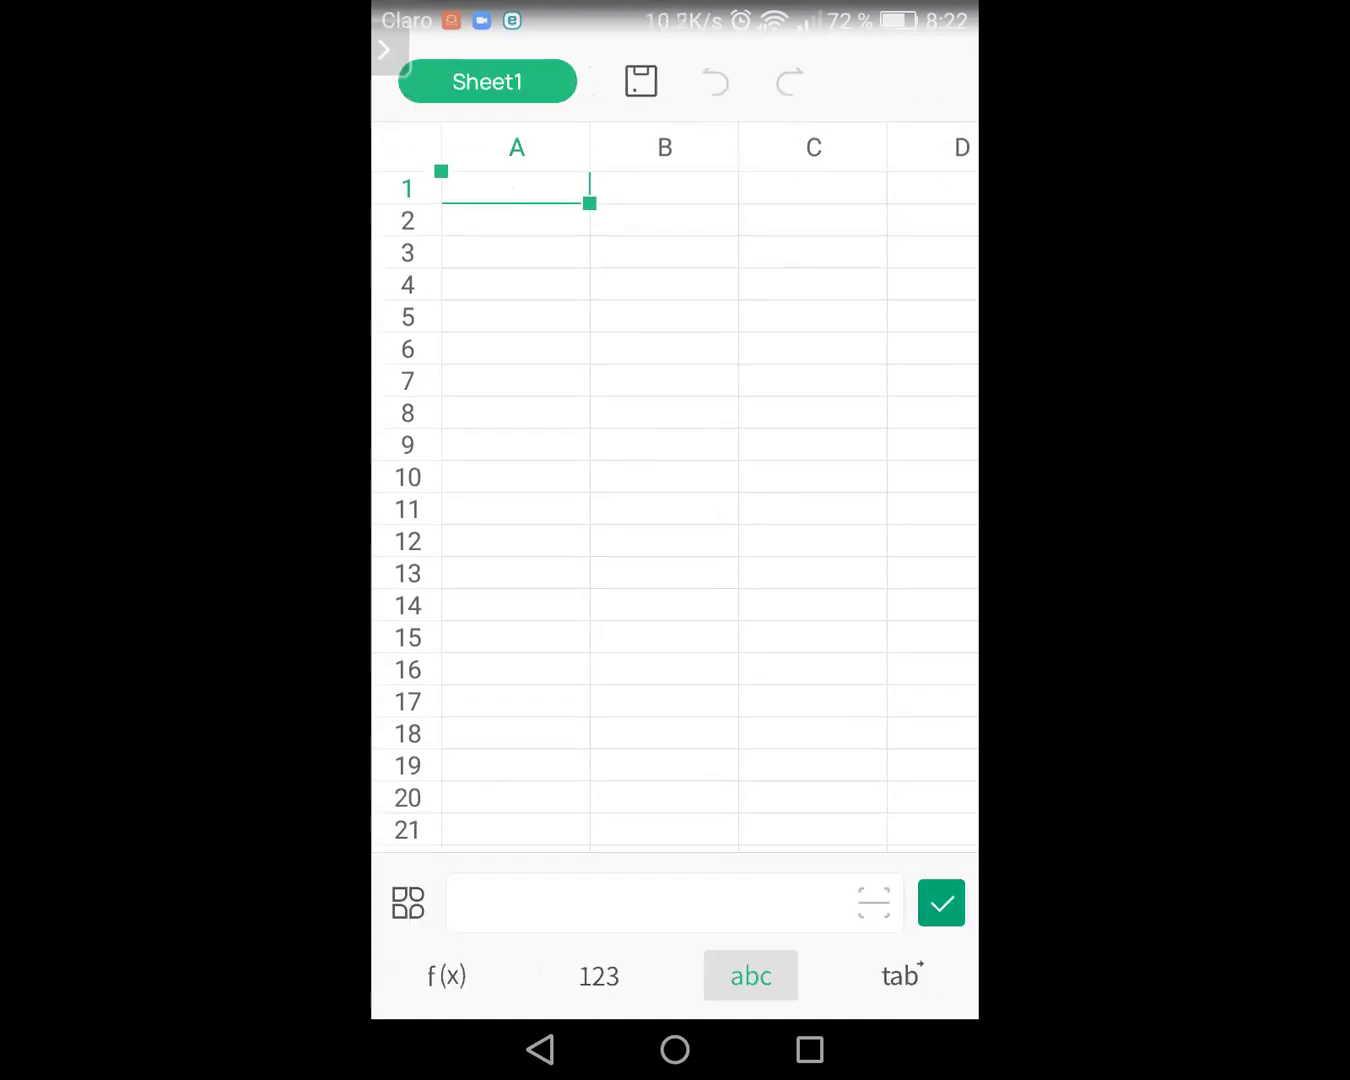
pyautogui.write('78')
pyautogui.click(750, 569)
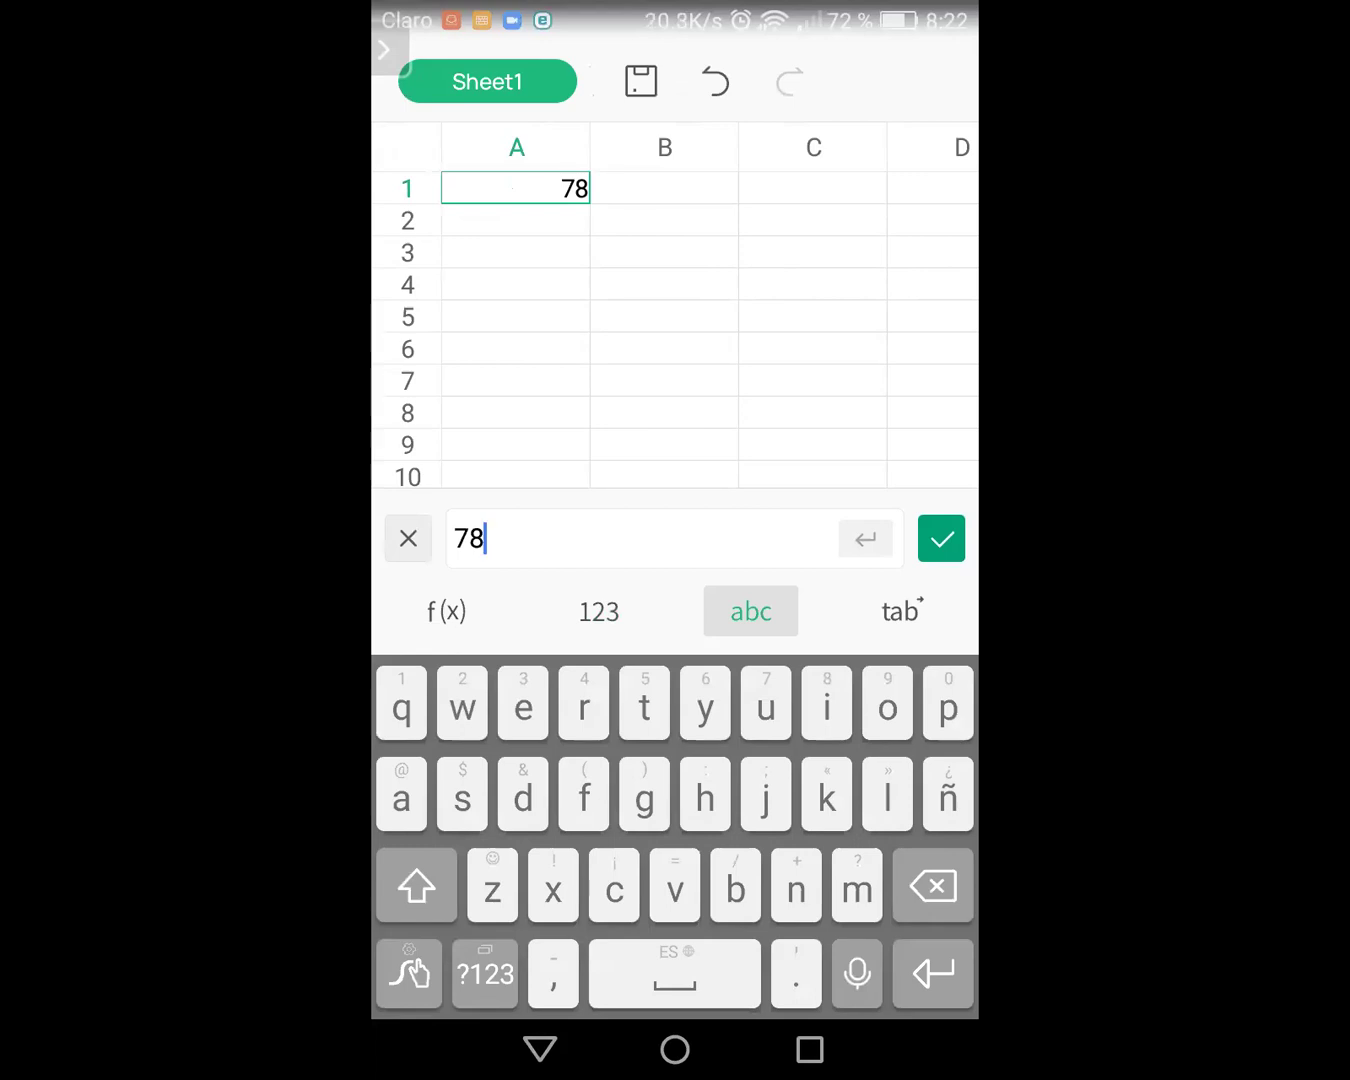
pyautogui.click(599, 611)
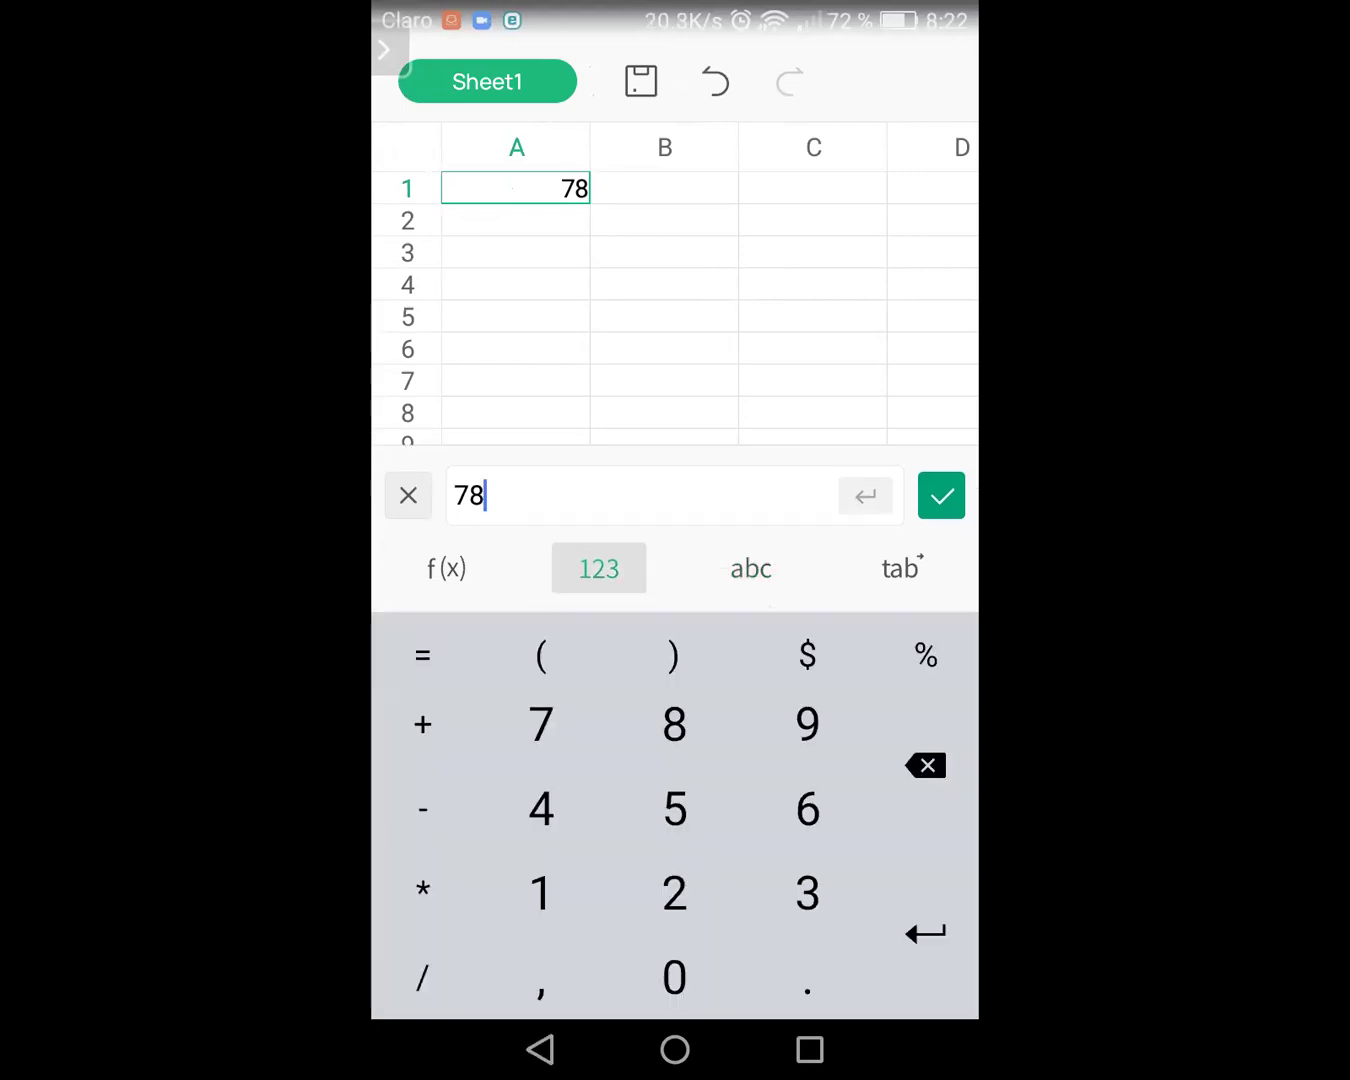
pyautogui.click(925, 933)
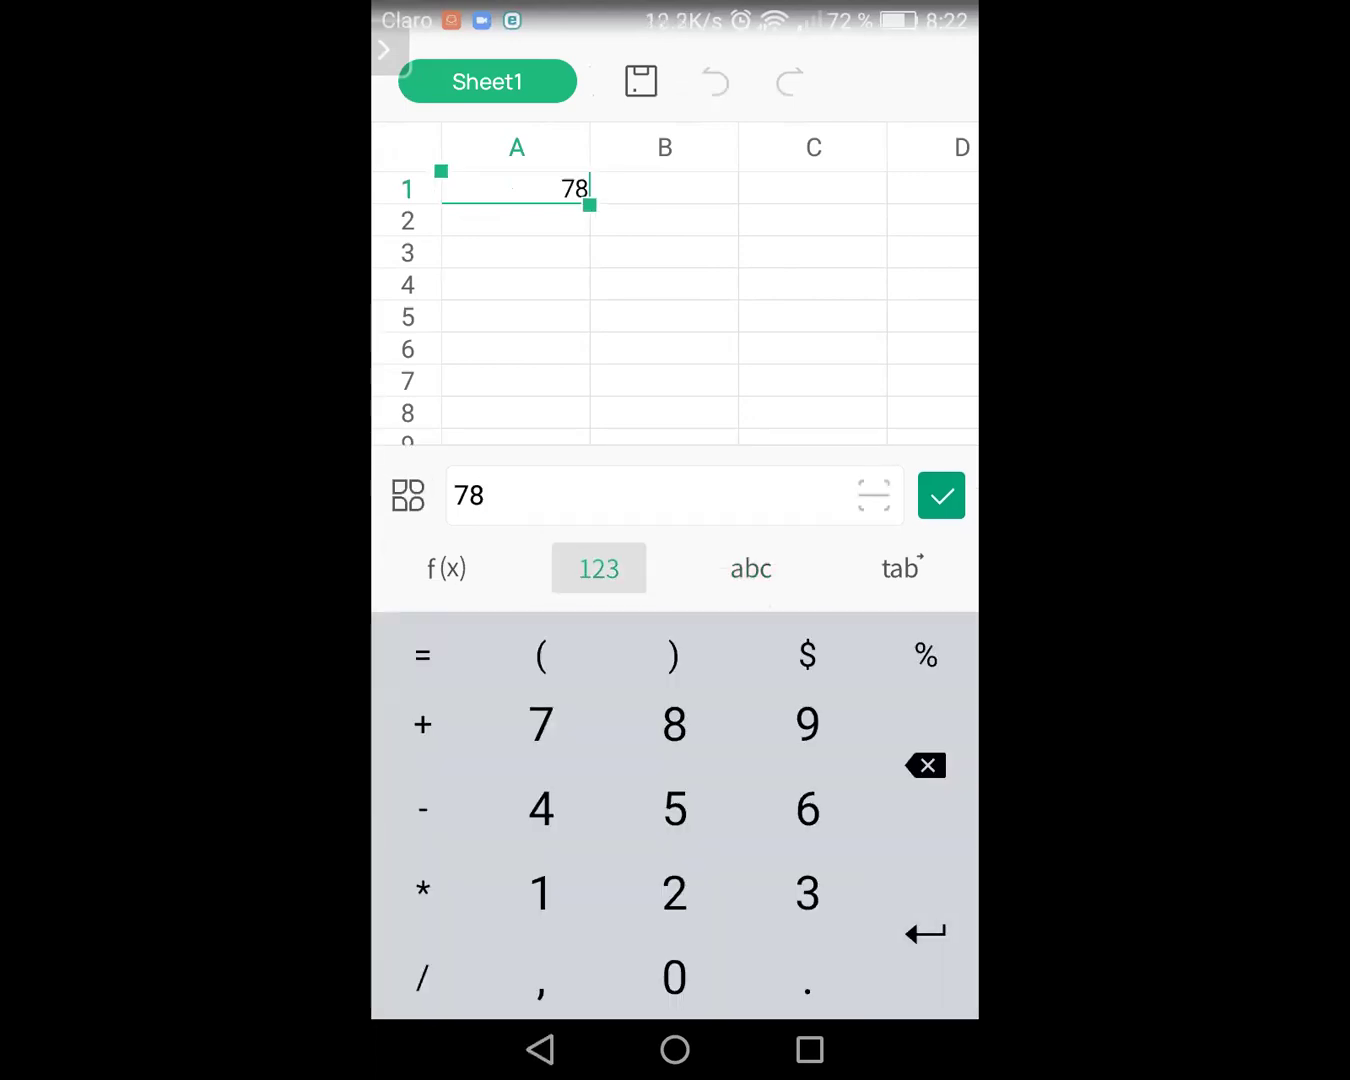
pyautogui.write('4')
pyautogui.click(925, 933)
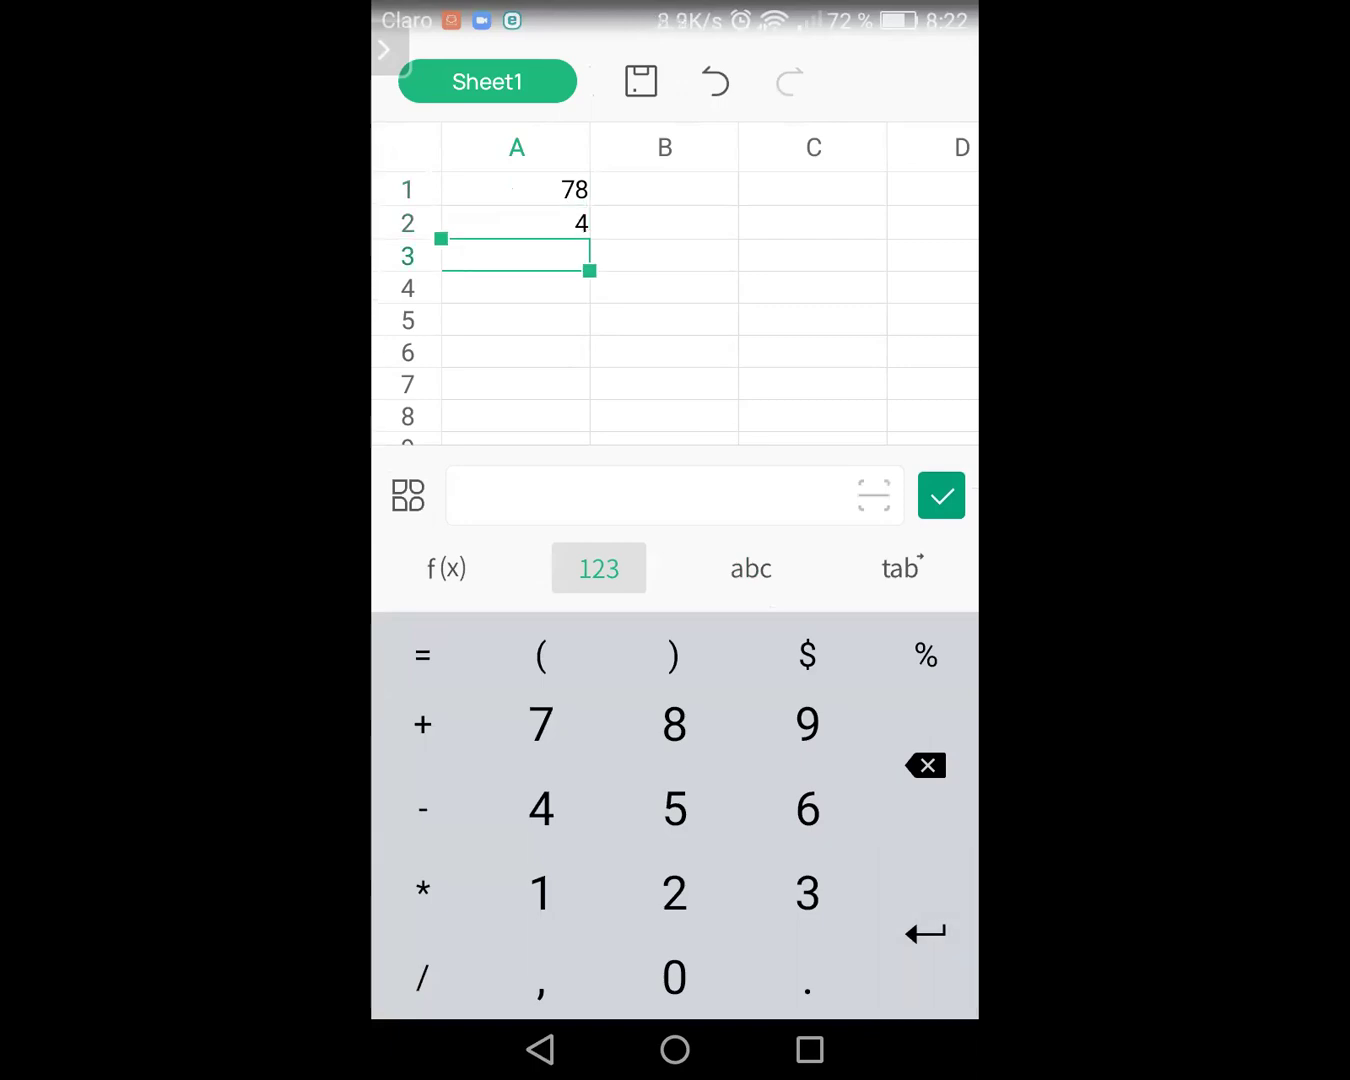
# Step: Enter 45, 85 and 63 in cells A3 to A5
pyautogui.write('45')
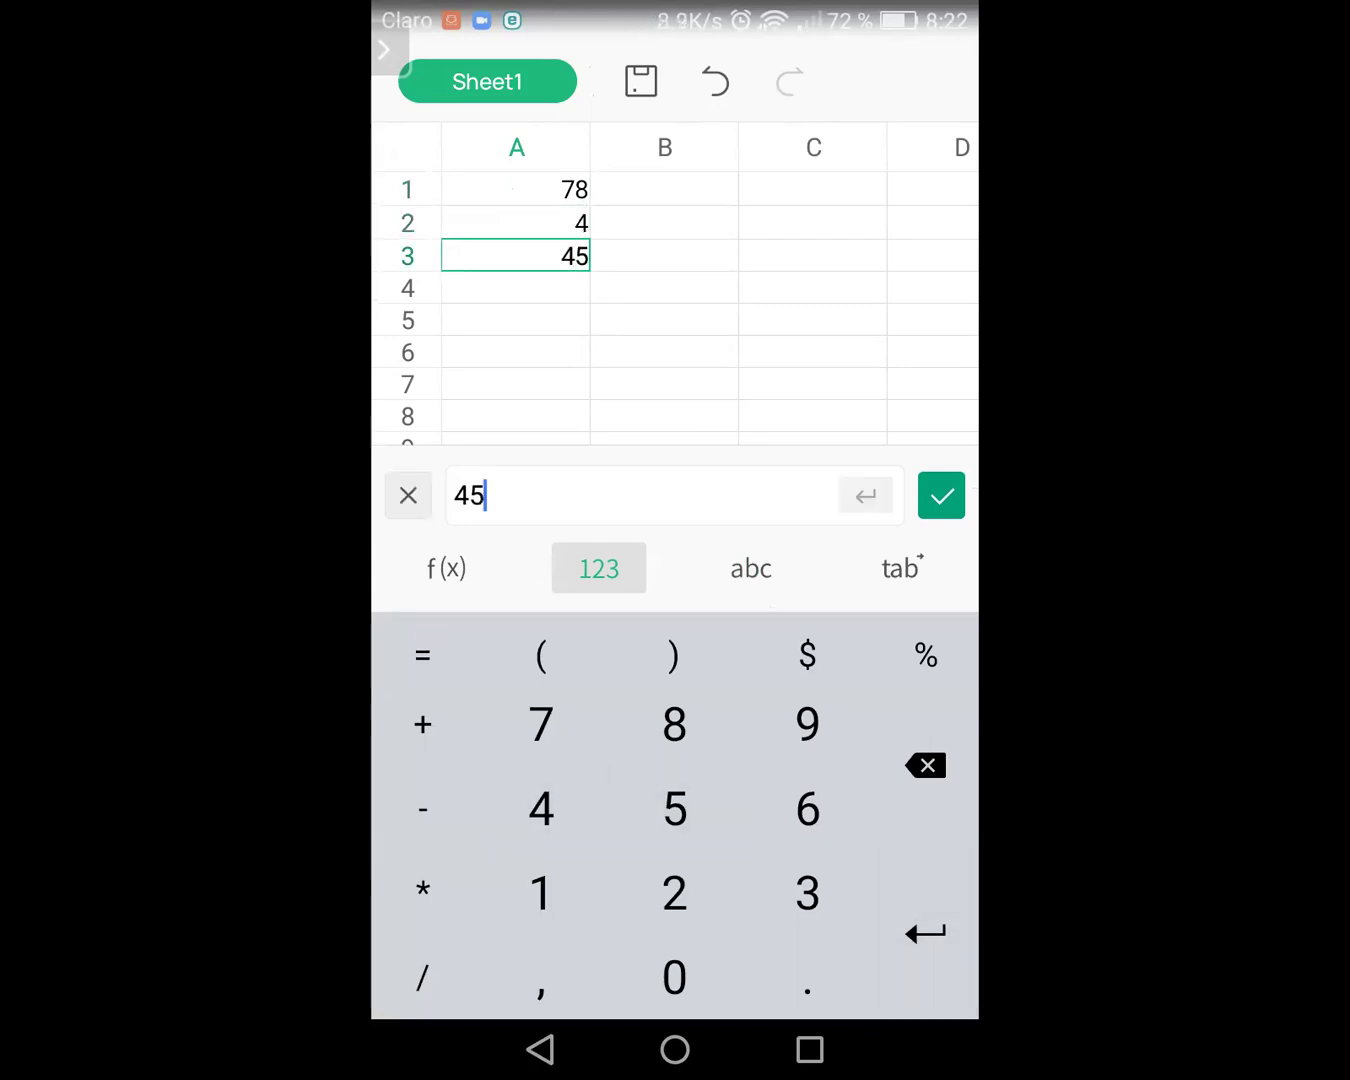
pyautogui.click(925, 933)
pyautogui.write('85')
pyautogui.click(925, 934)
pyautogui.write('63')
pyautogui.click(925, 934)
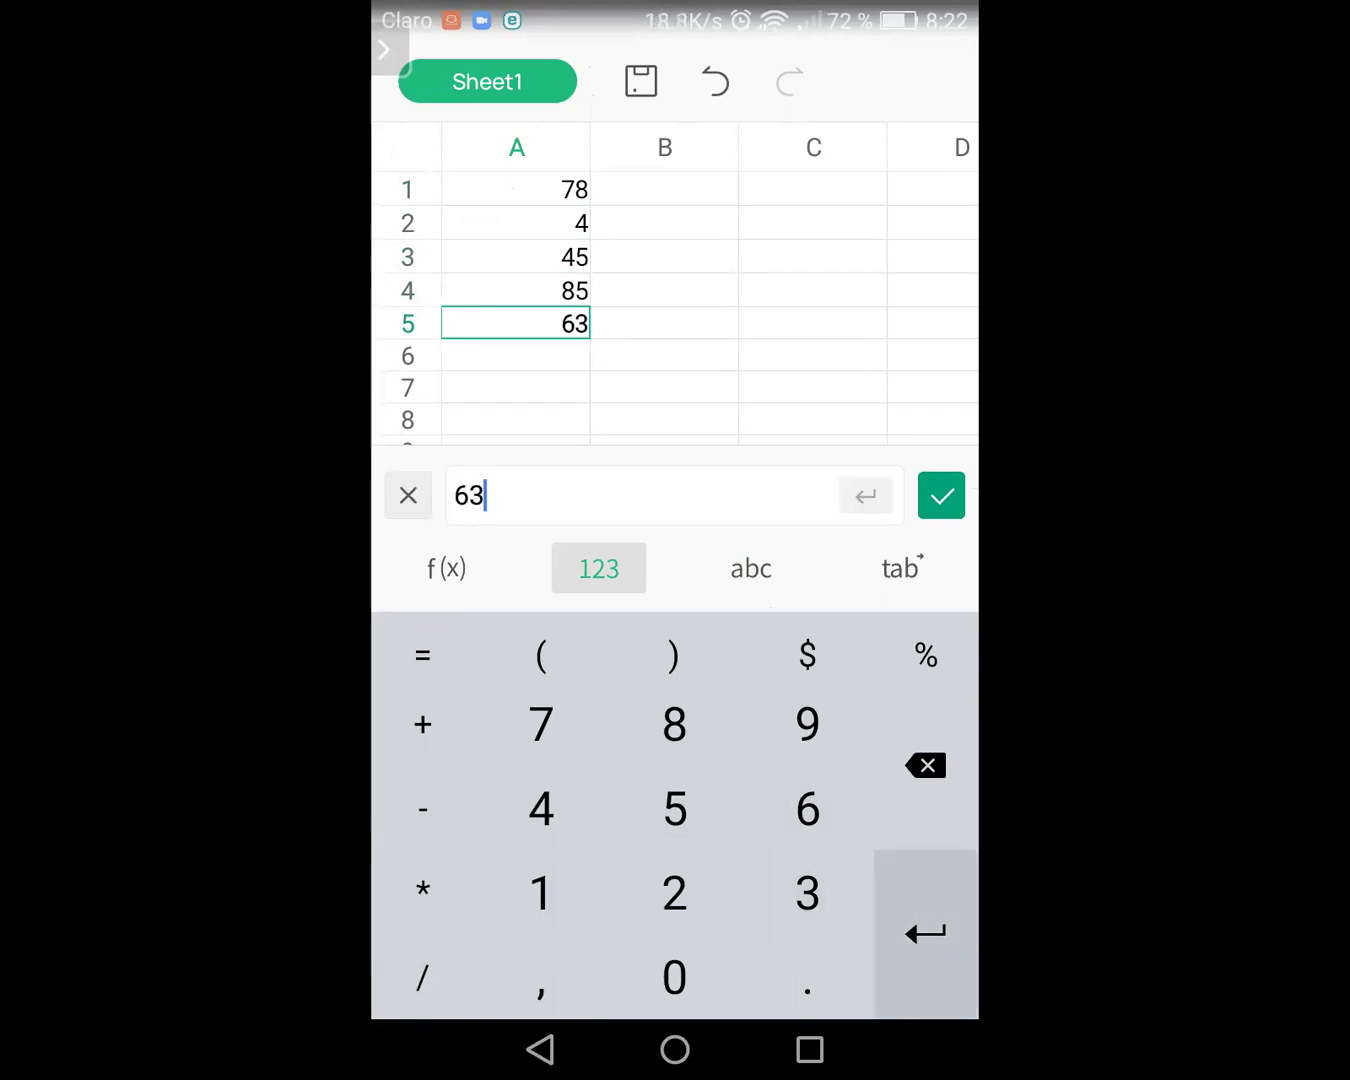
# Step: Enter 22, 79, 90 and 63 in cells A6 to A9
pyautogui.write('22')
pyautogui.click(925, 933)
pyautogui.write('79')
pyautogui.press('Return')
pyautogui.write('90')
pyautogui.press('Return')
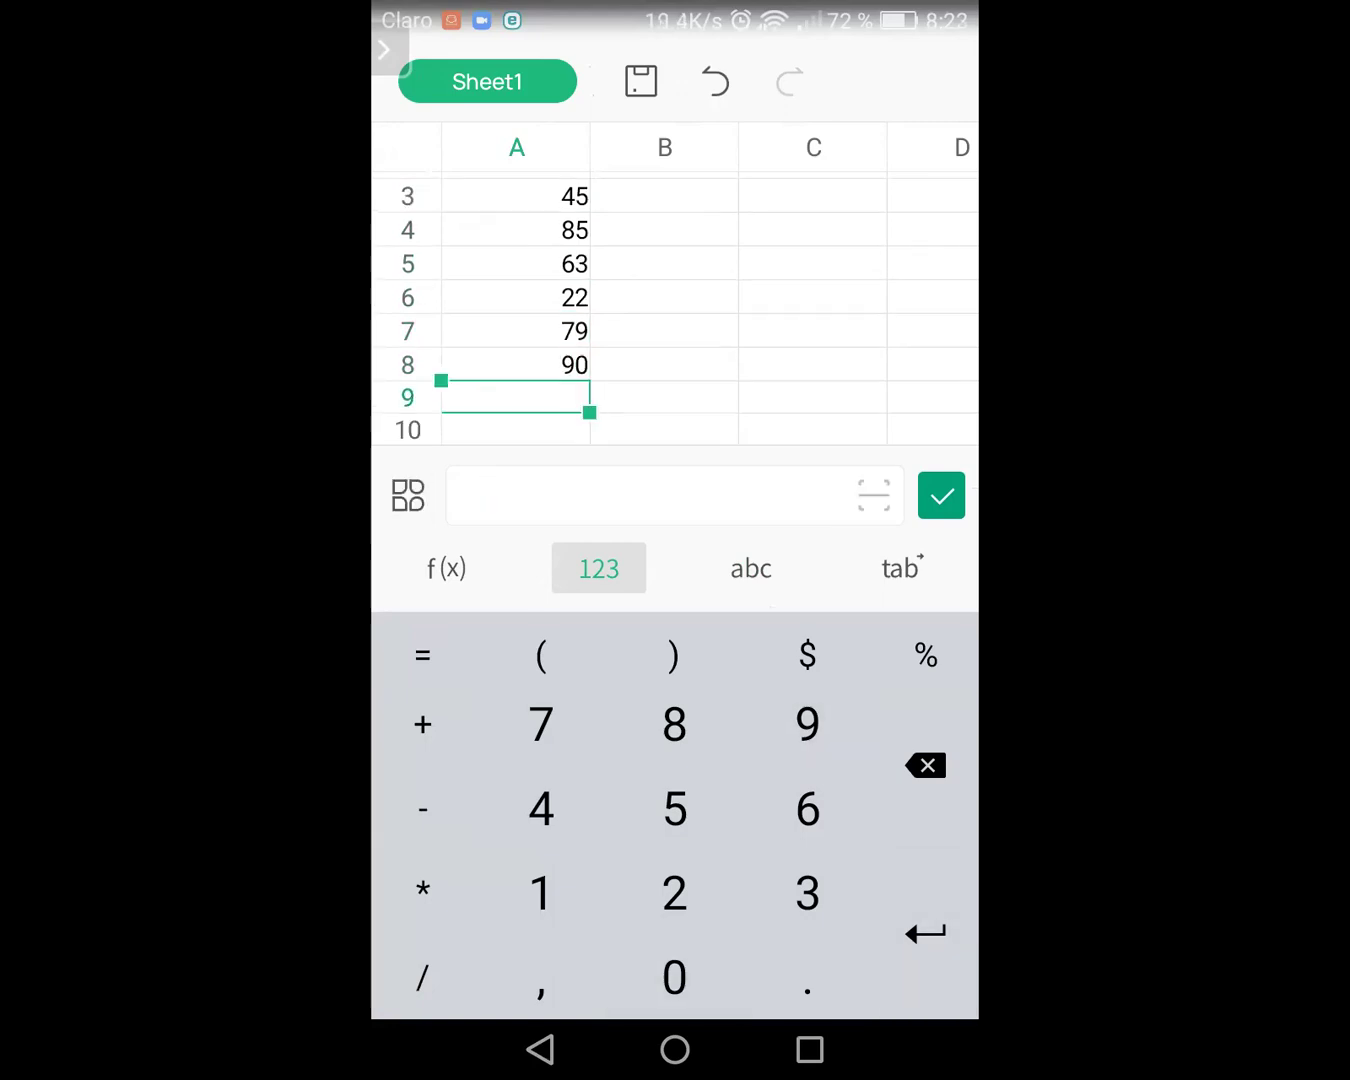
pyautogui.write('63')
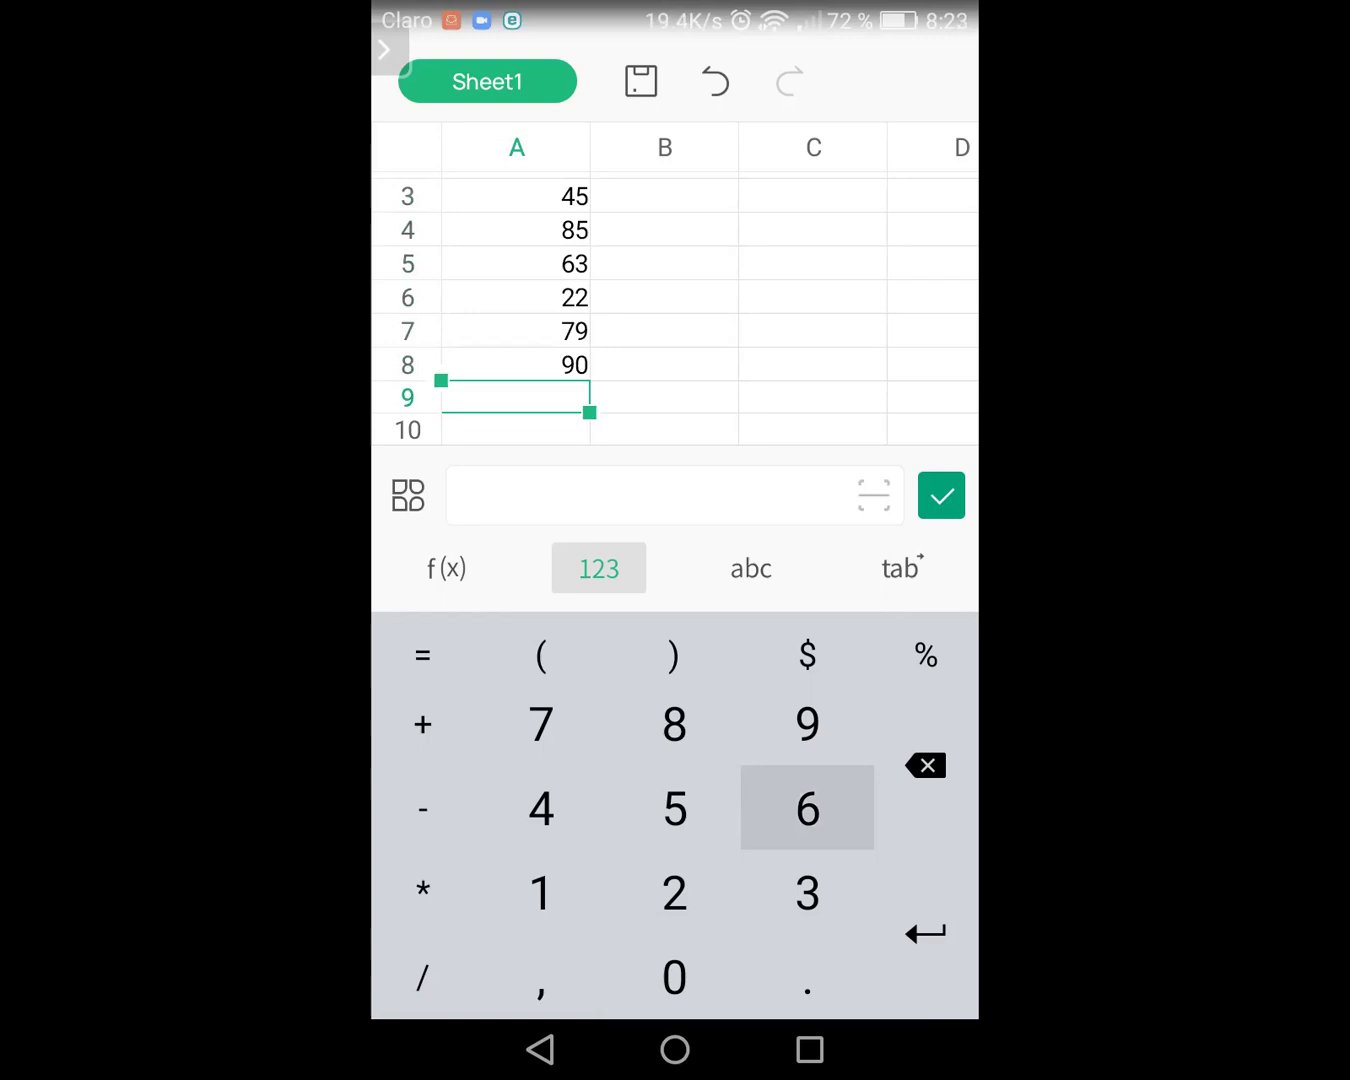
pyautogui.press('Return')
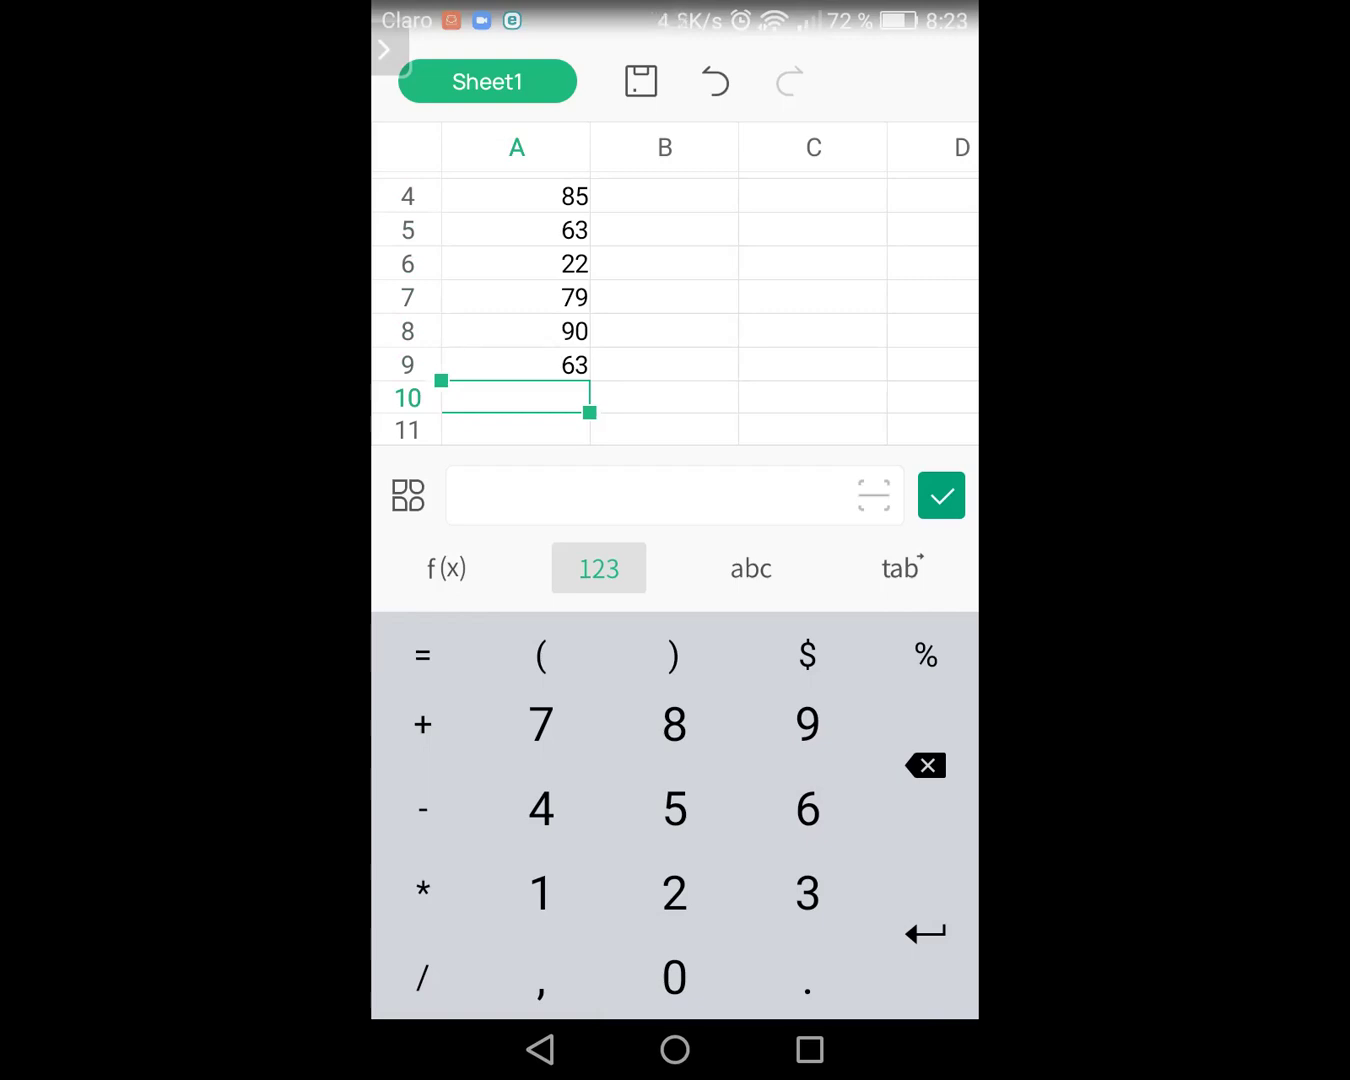
# Step: Enter a COUNT formula in cell A10 that references cell A1
pyautogui.click(446, 569)
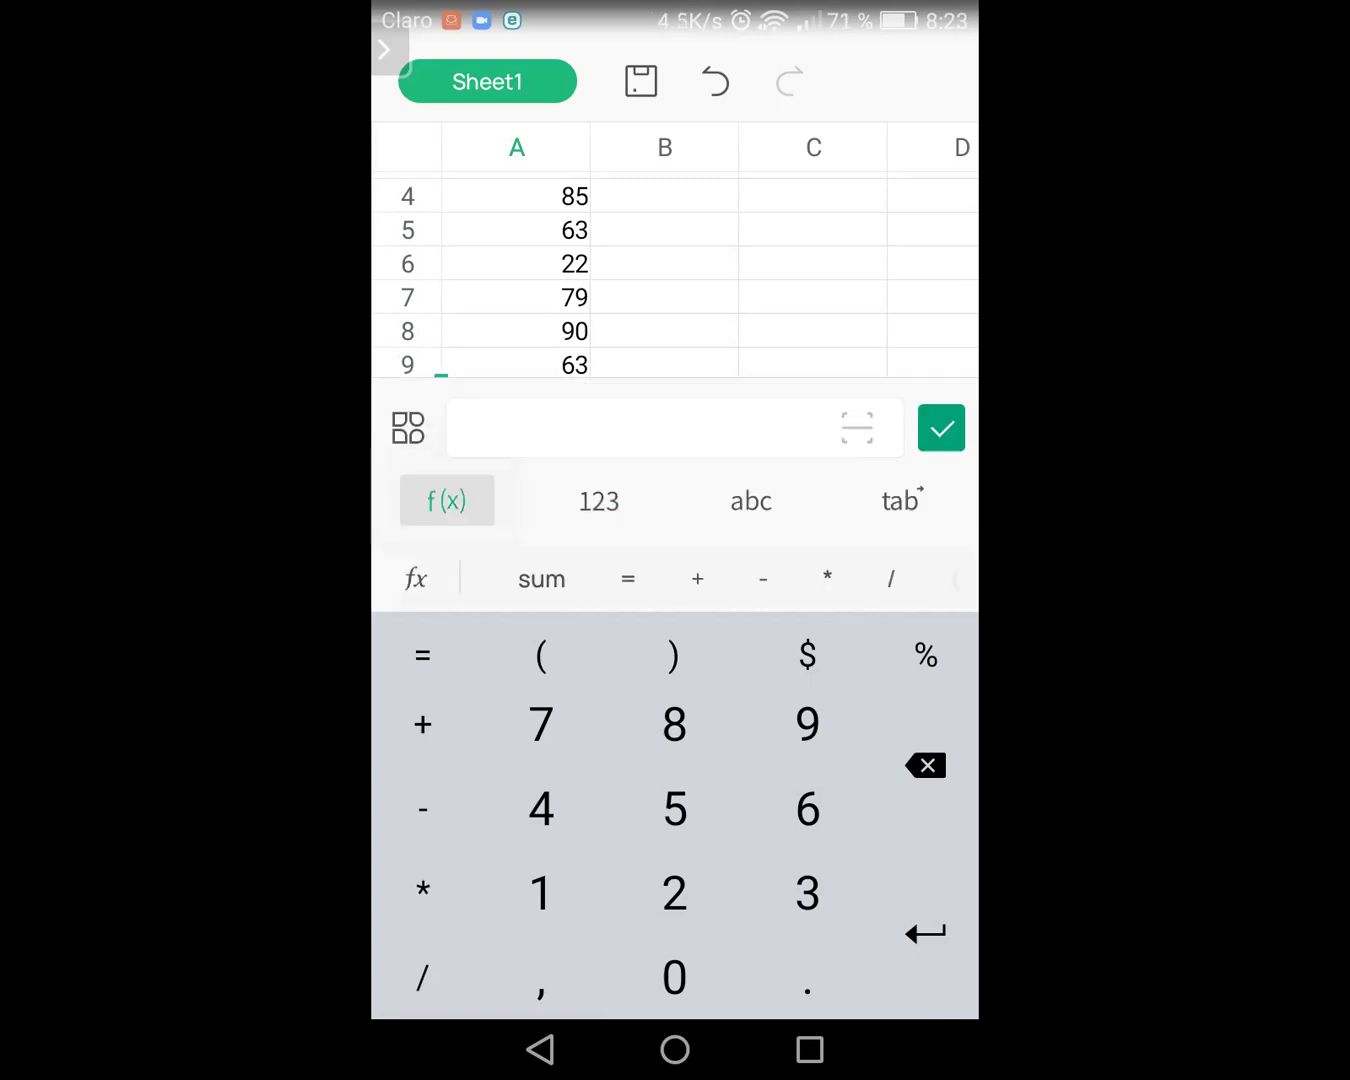
pyautogui.click(627, 622)
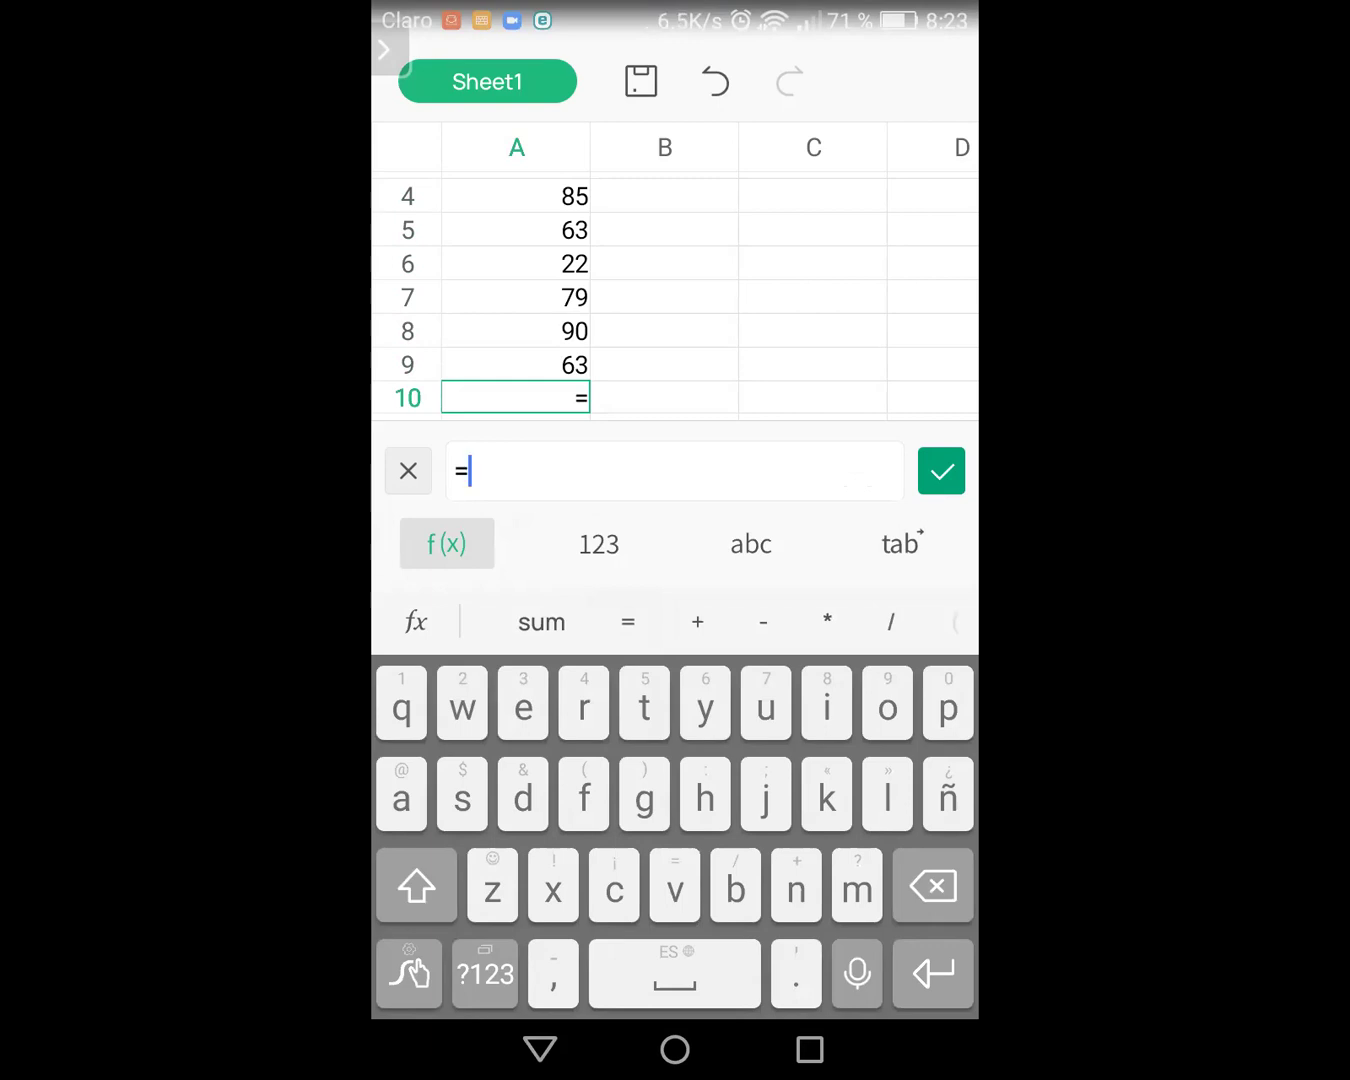
pyautogui.write('count')
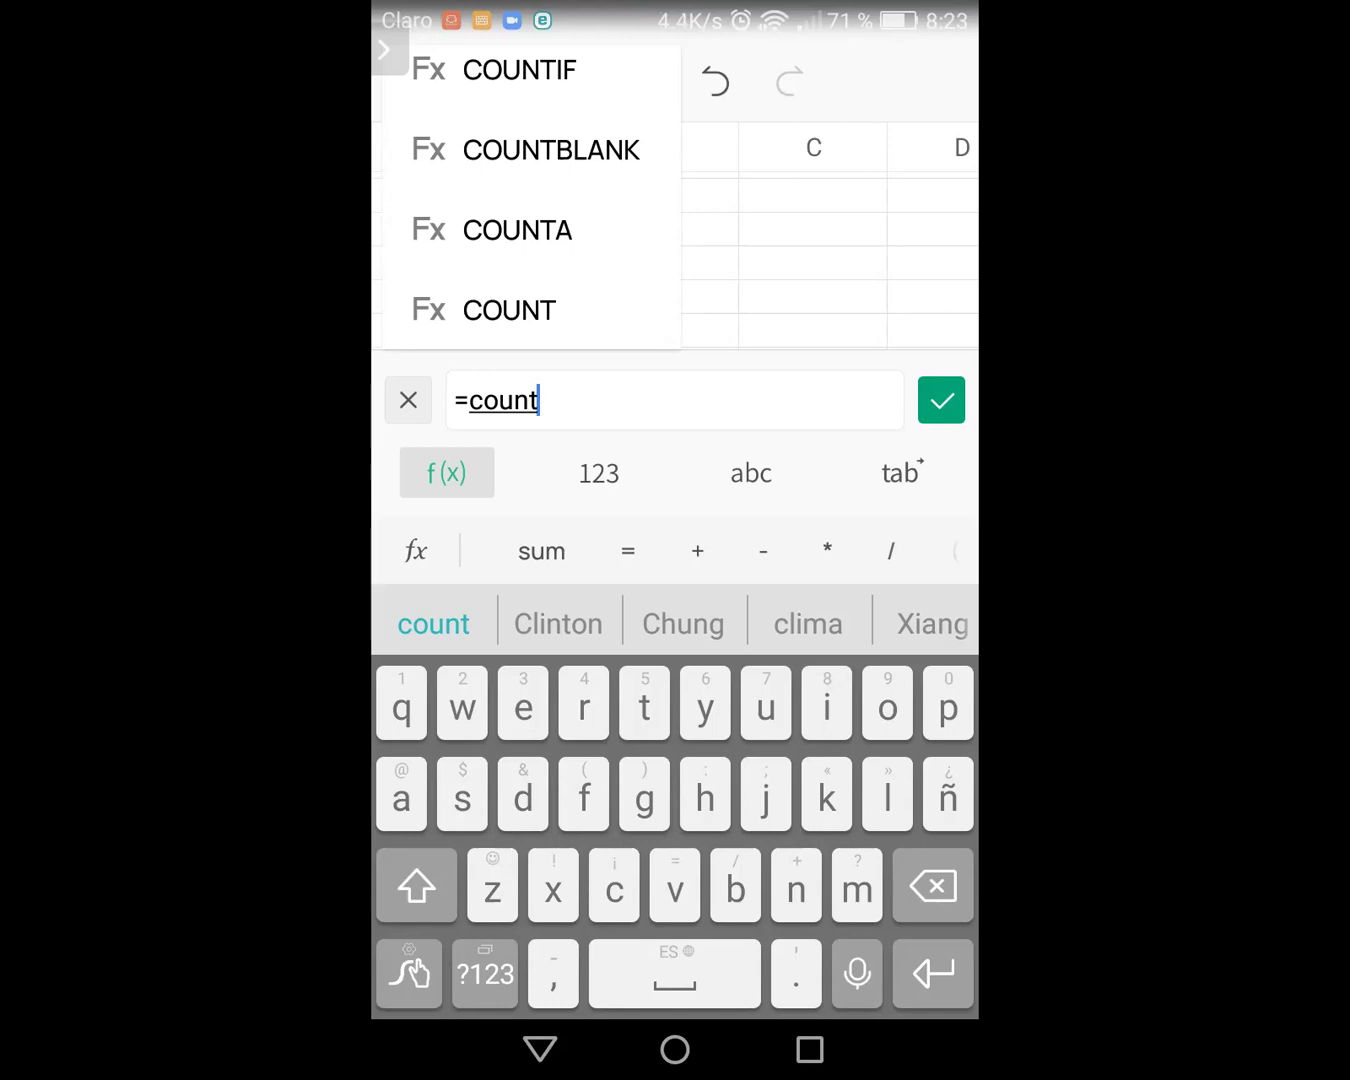
pyautogui.click(510, 310)
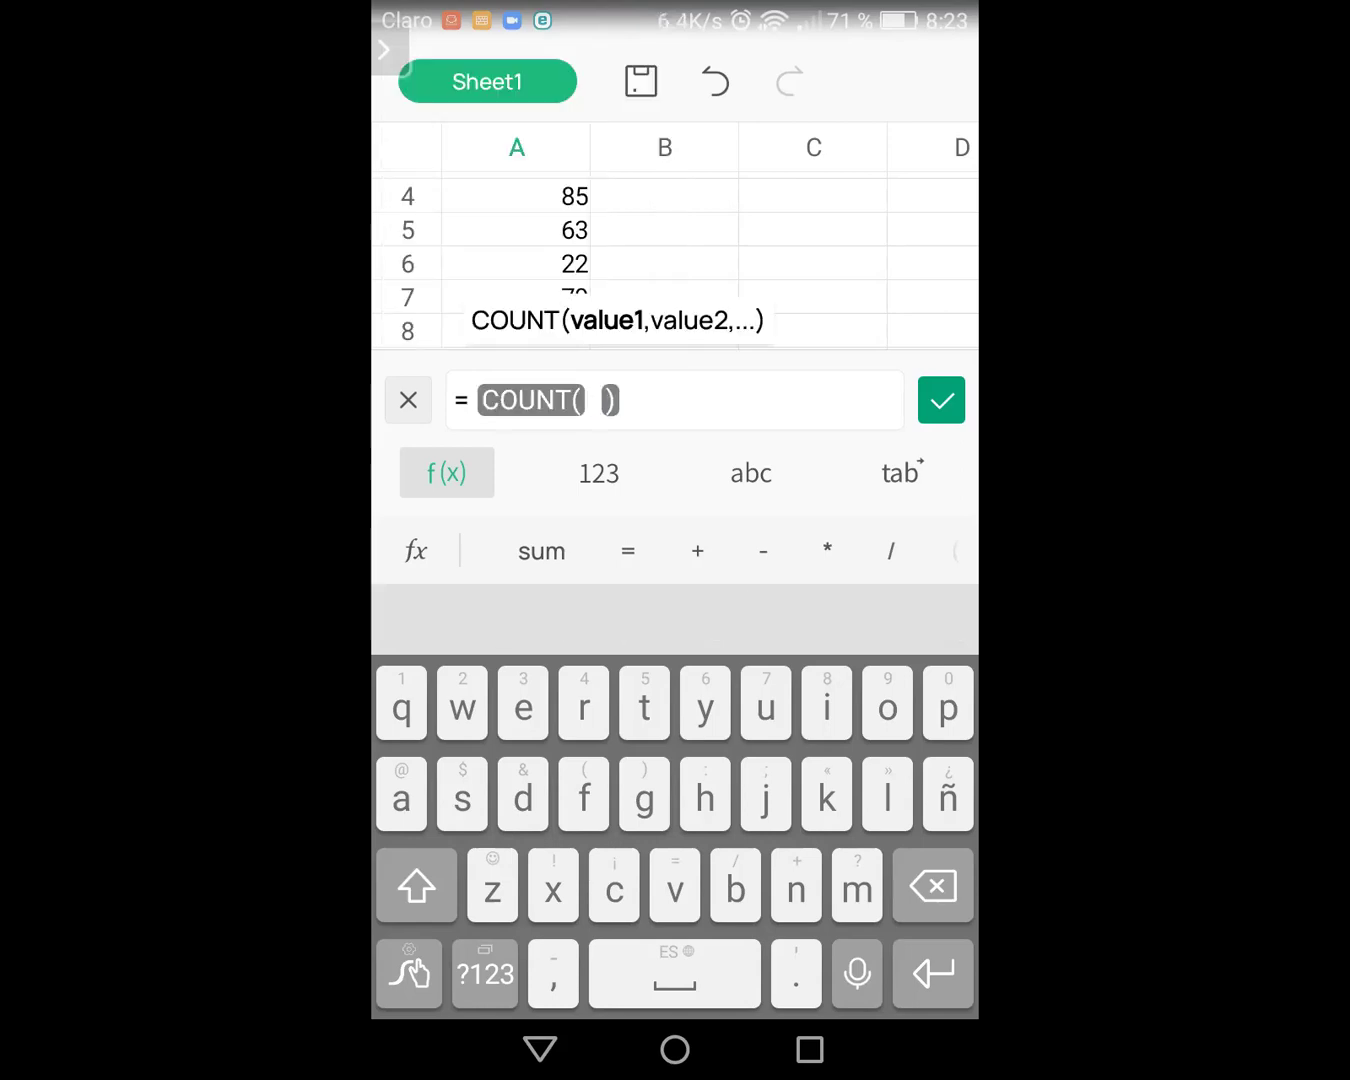
pyautogui.scroll(2, 660, 241)
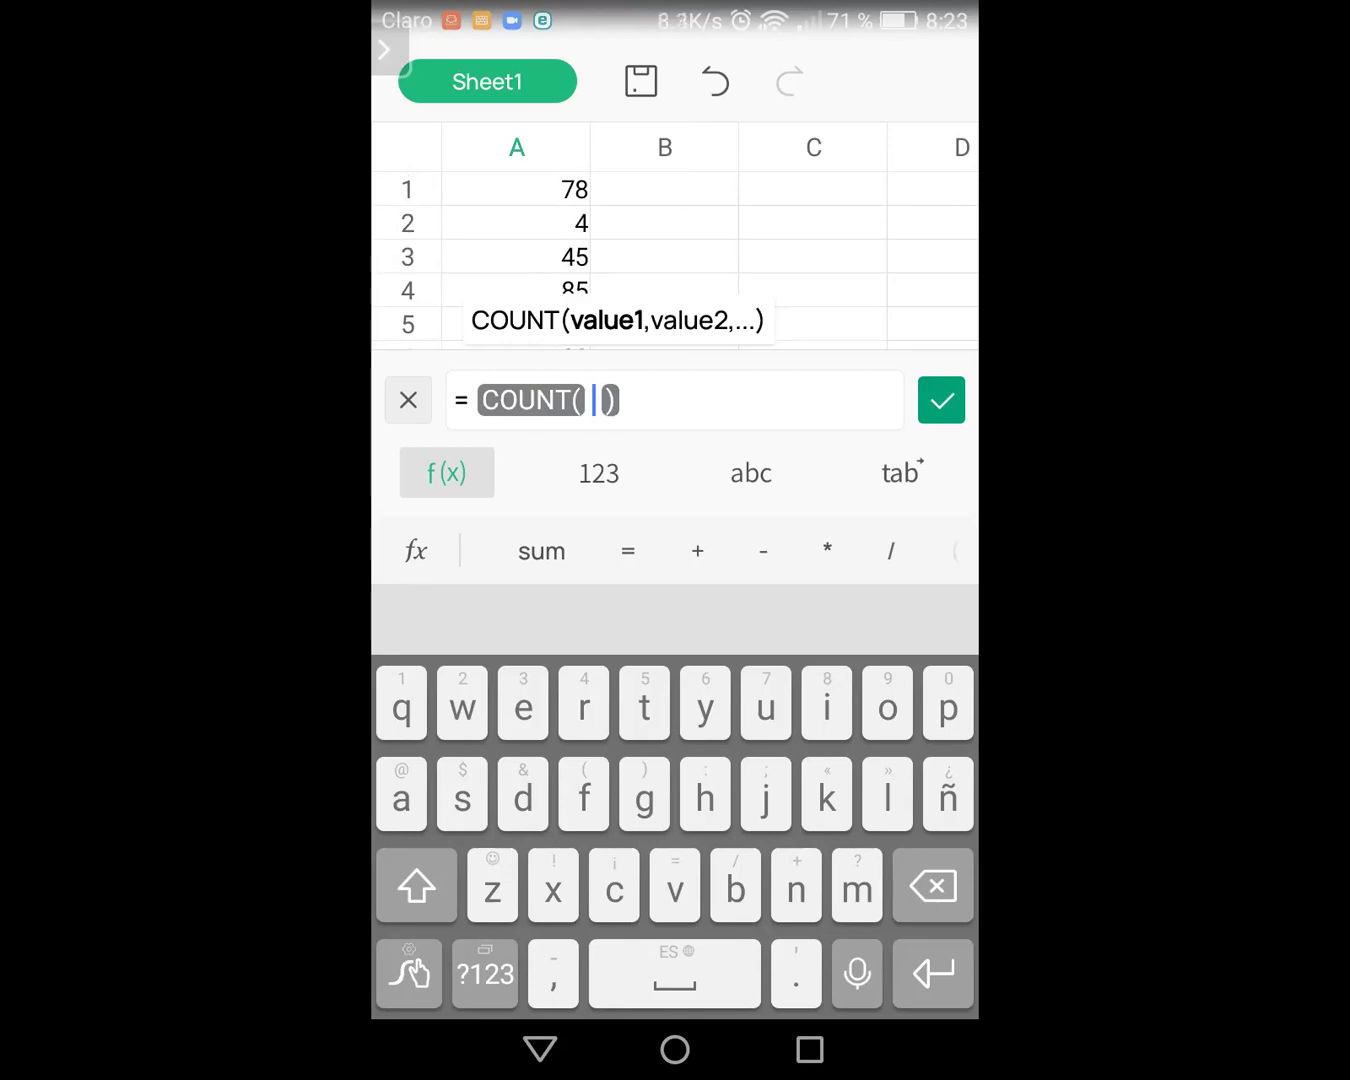
pyautogui.click(516, 189)
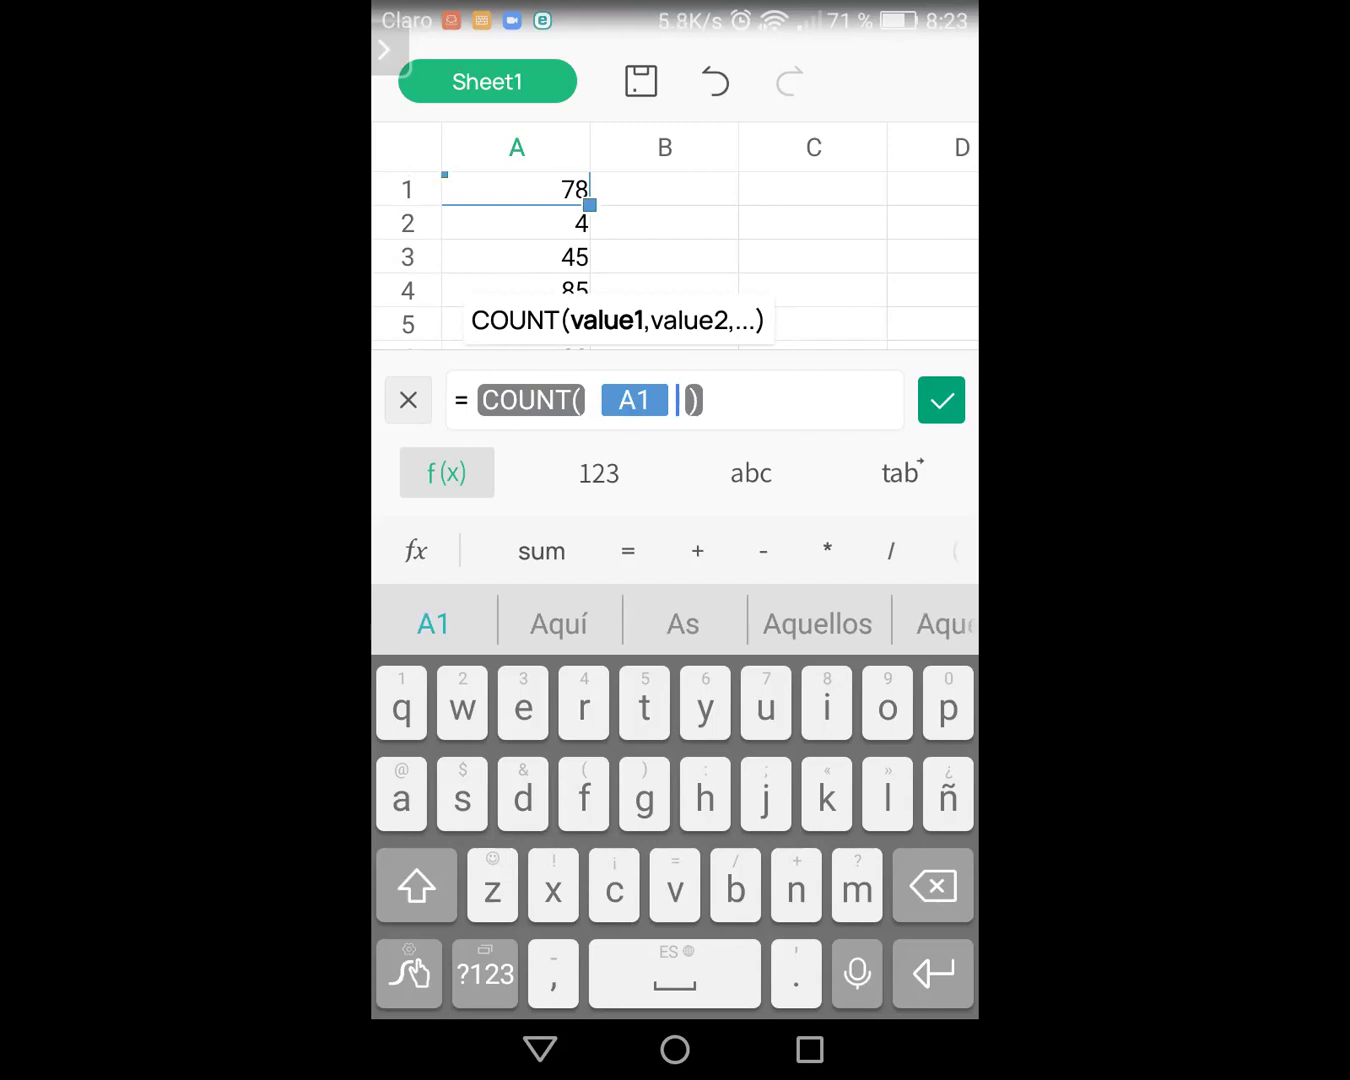
pyautogui.click(590, 205)
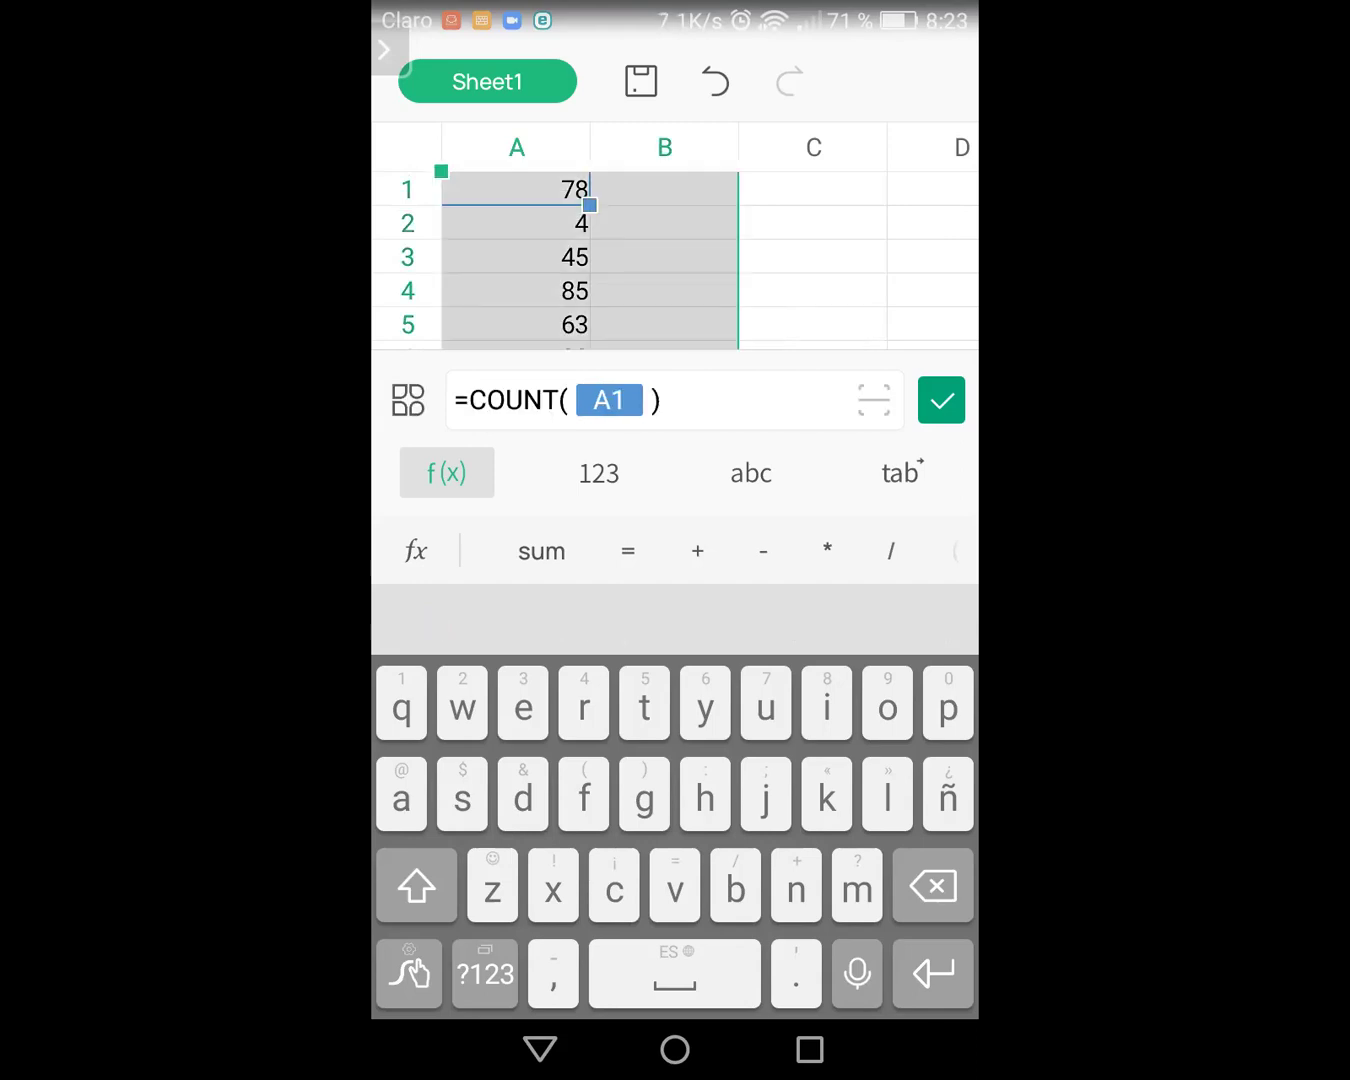
# Step: Extend the range of the COUNT formula in A10 to A1:A11 and accept it
pyautogui.doubleClick(609, 399)
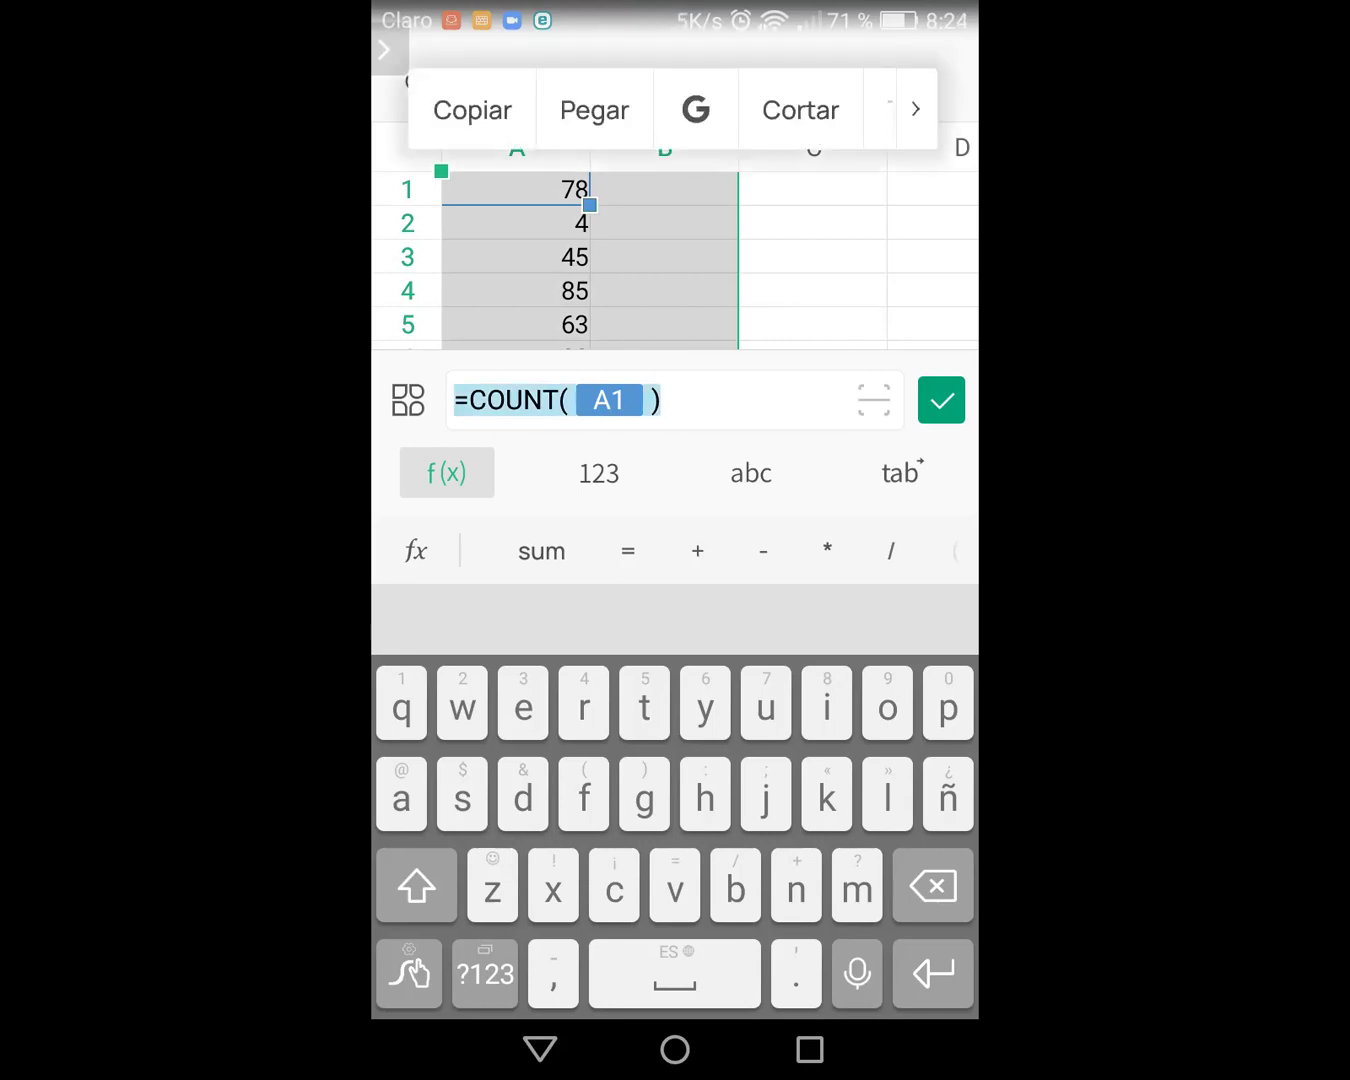
pyautogui.moveTo(588, 205); pyautogui.dragTo(738, 340)
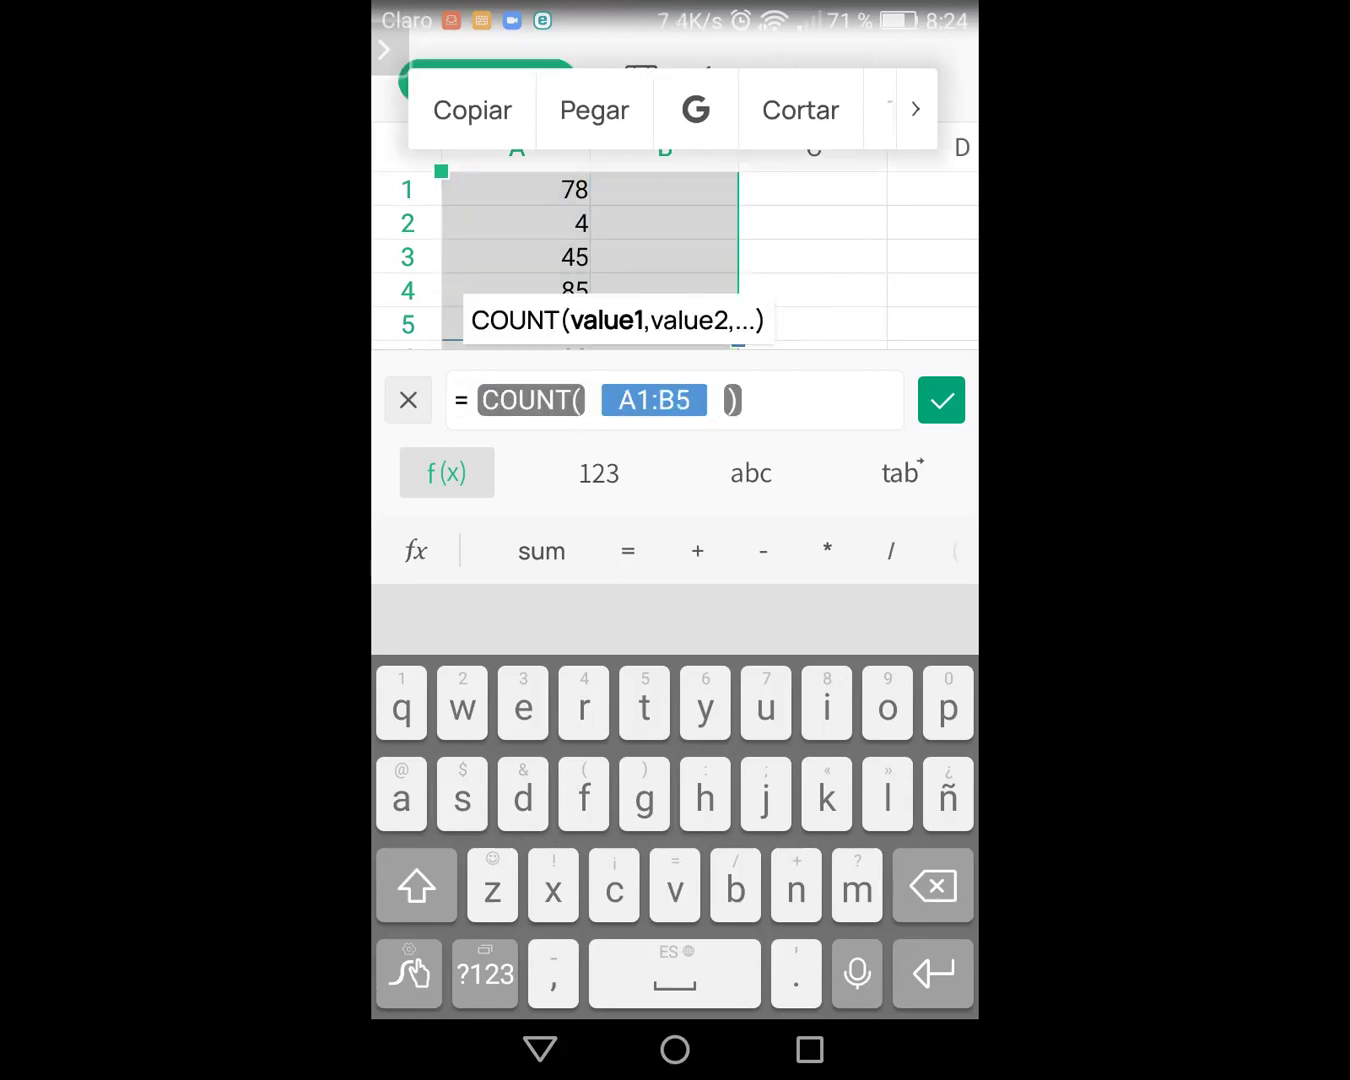
pyautogui.scroll(-3, 675, 260)
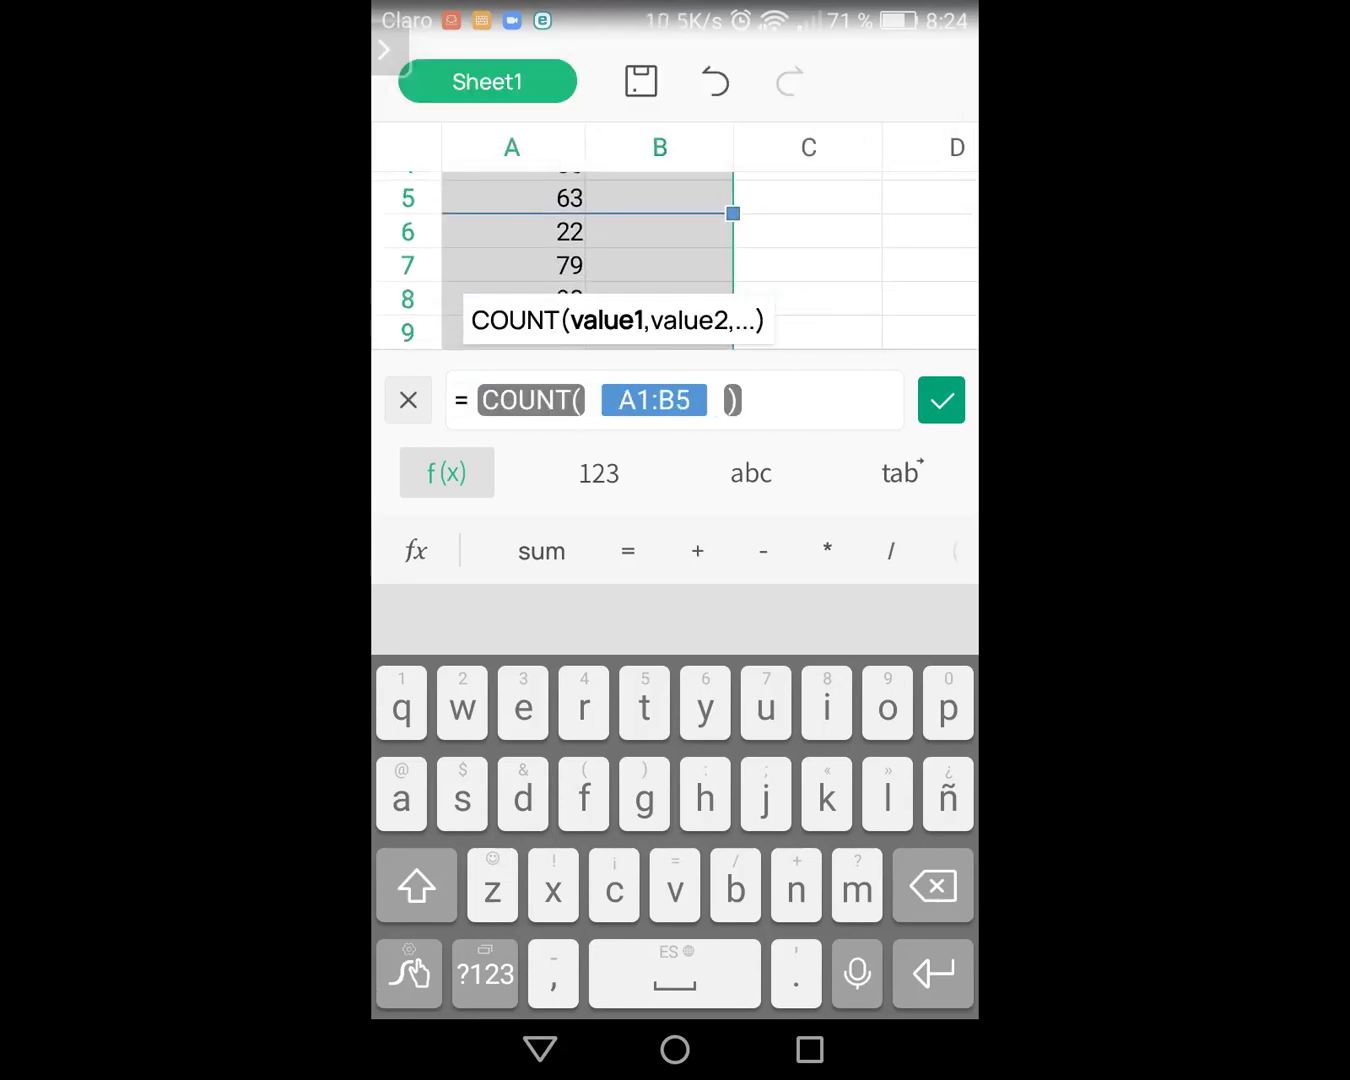
pyautogui.moveTo(733, 213); pyautogui.dragTo(585, 346)
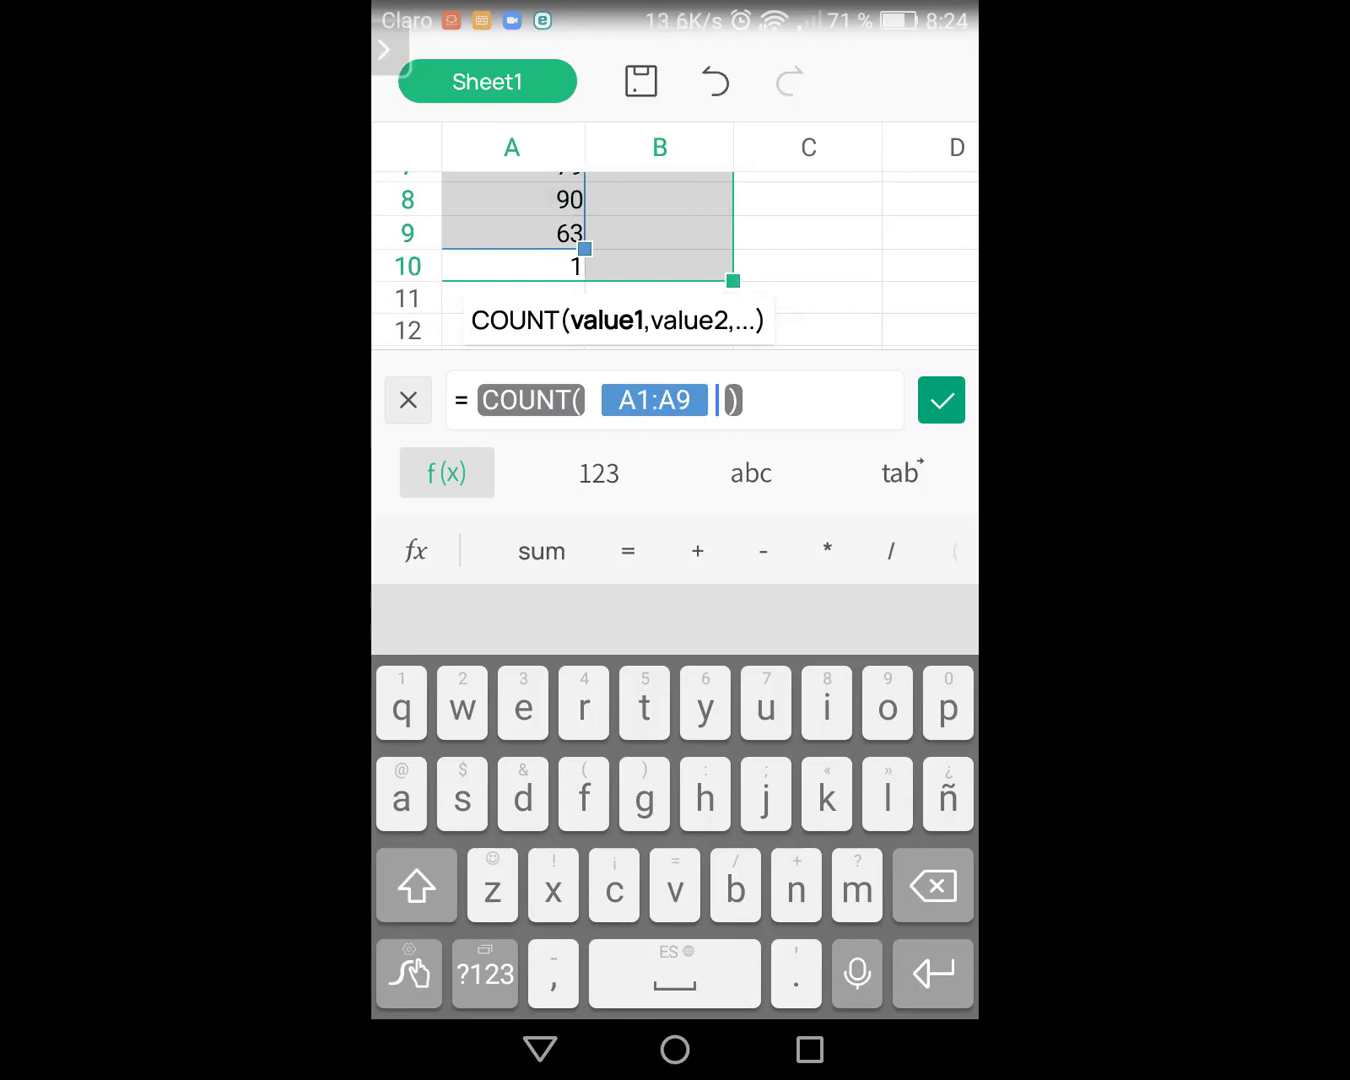
pyautogui.click(718, 400)
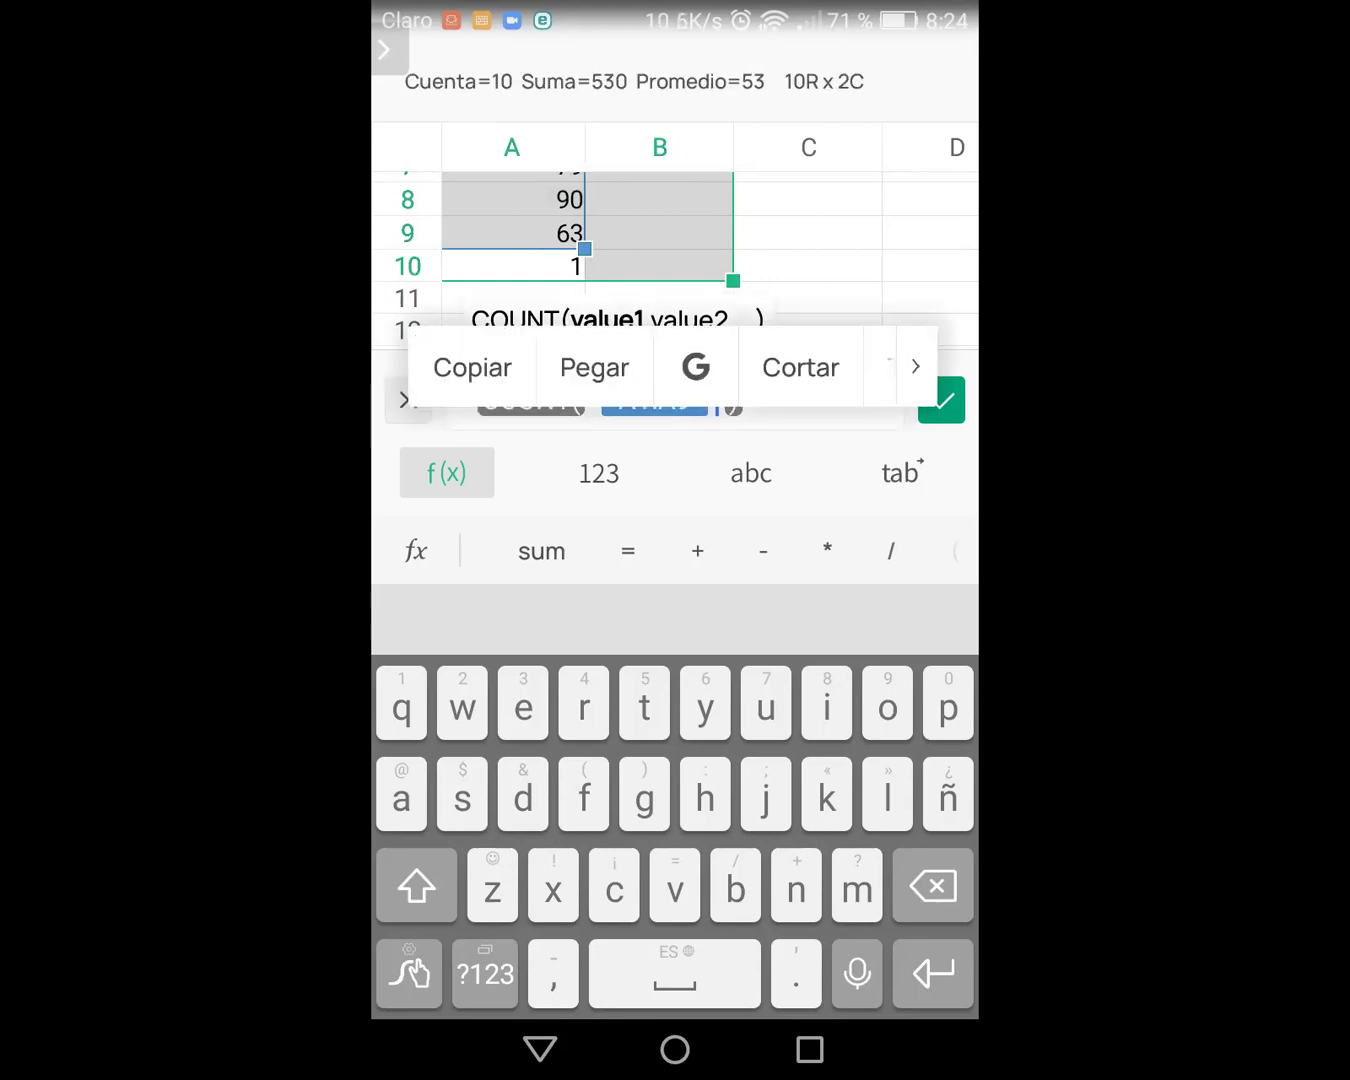
pyautogui.moveTo(585, 248); pyautogui.dragTo(586, 313)
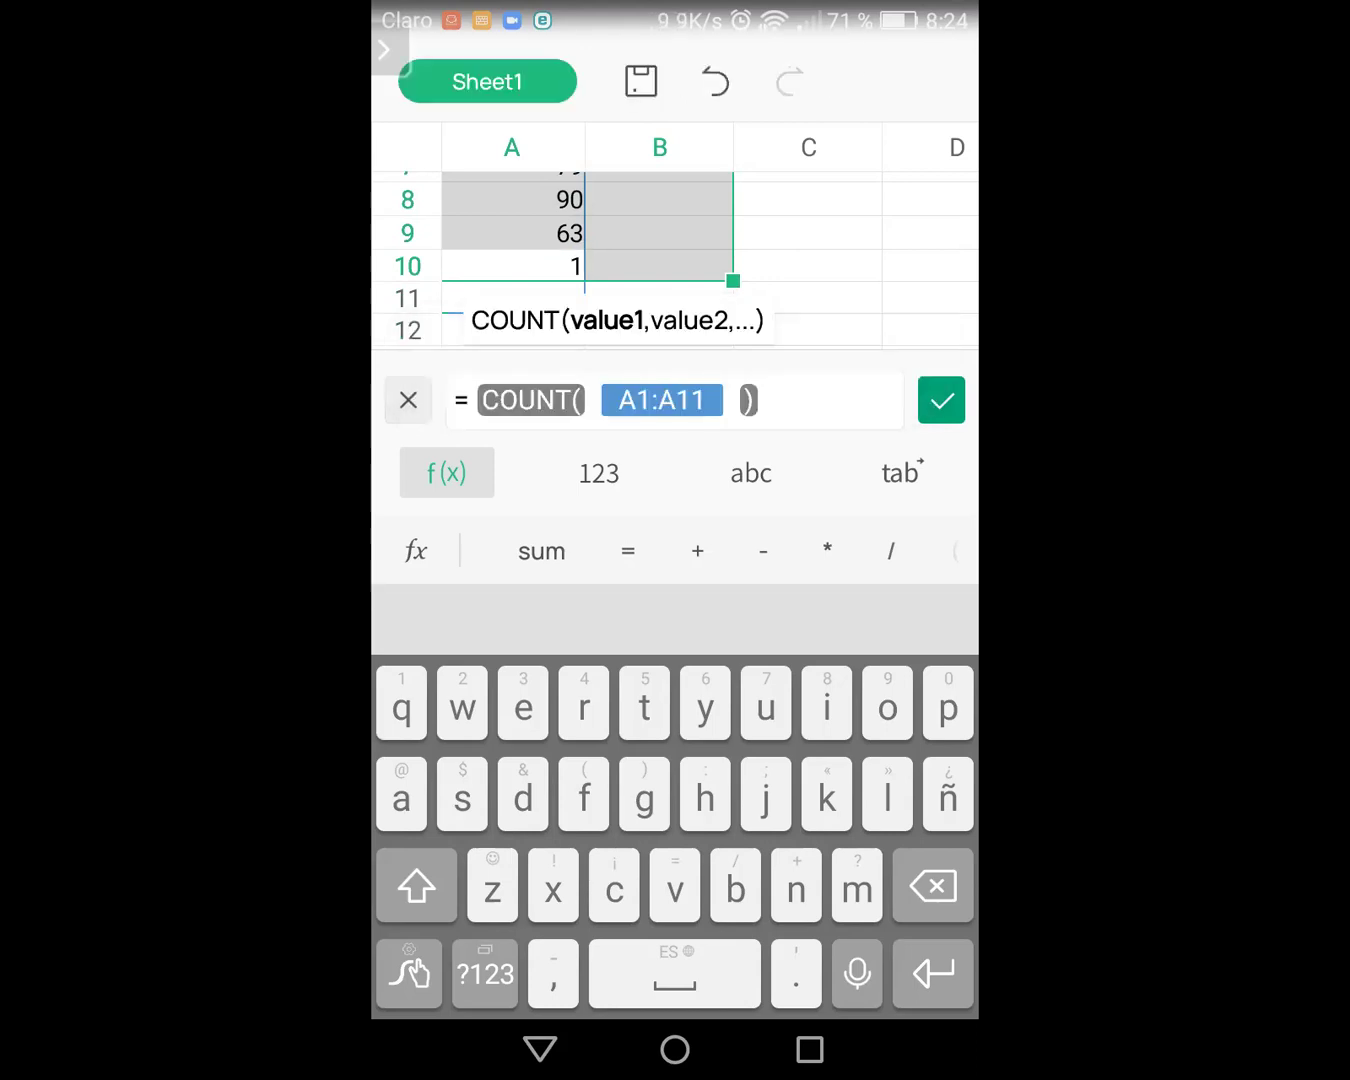
pyautogui.scroll(-1, 675, 260)
pyautogui.scroll(-1, 675, 261)
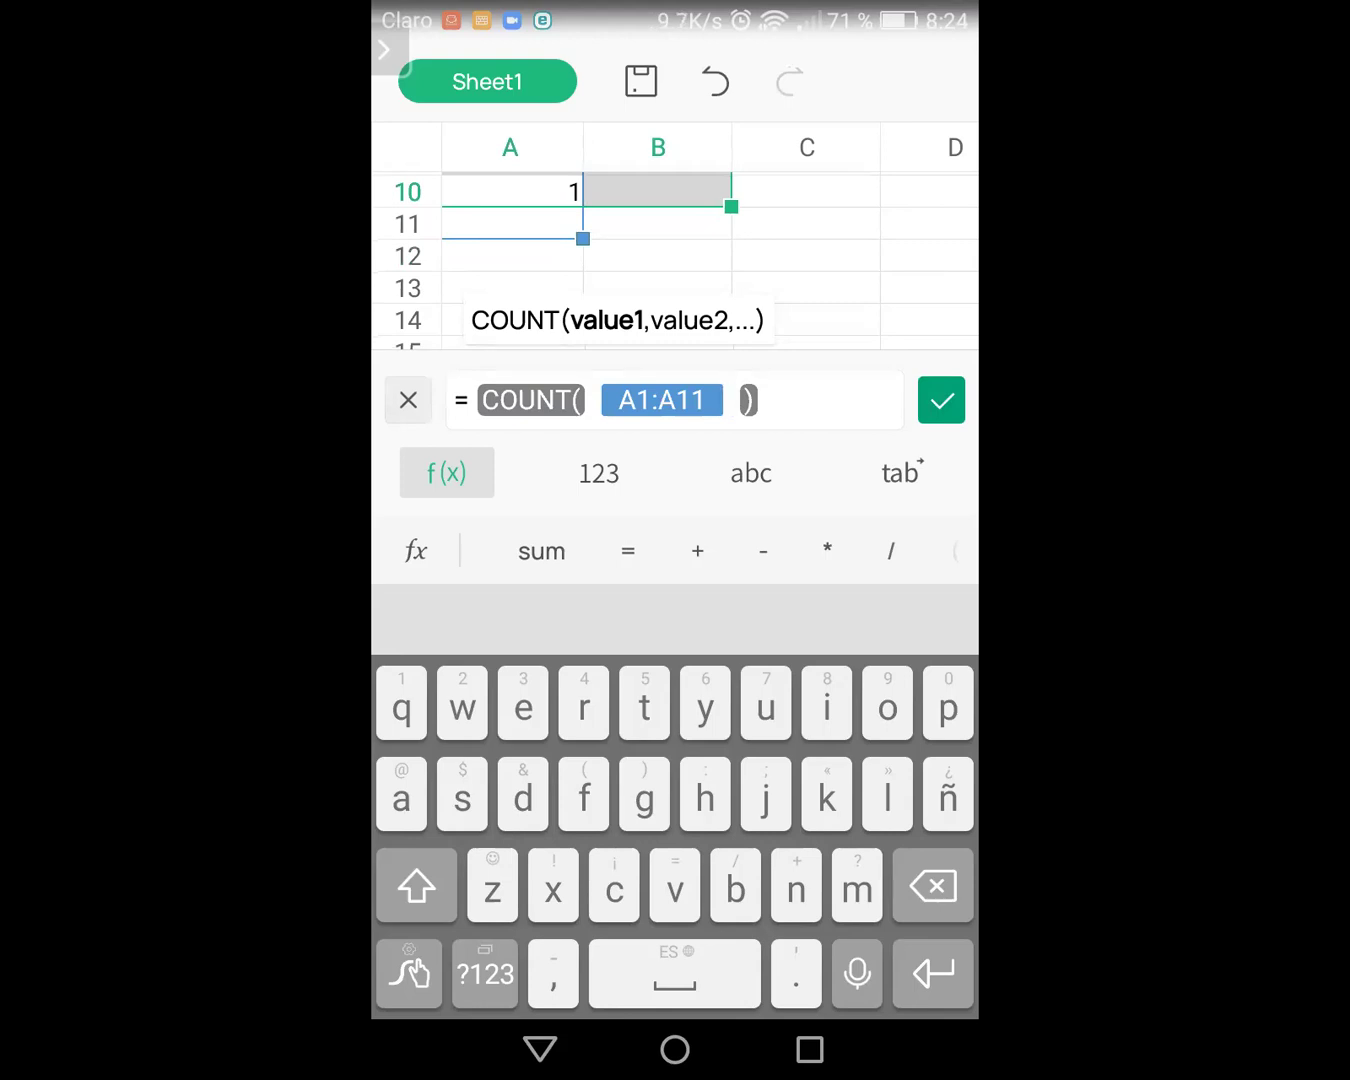
pyautogui.click(941, 400)
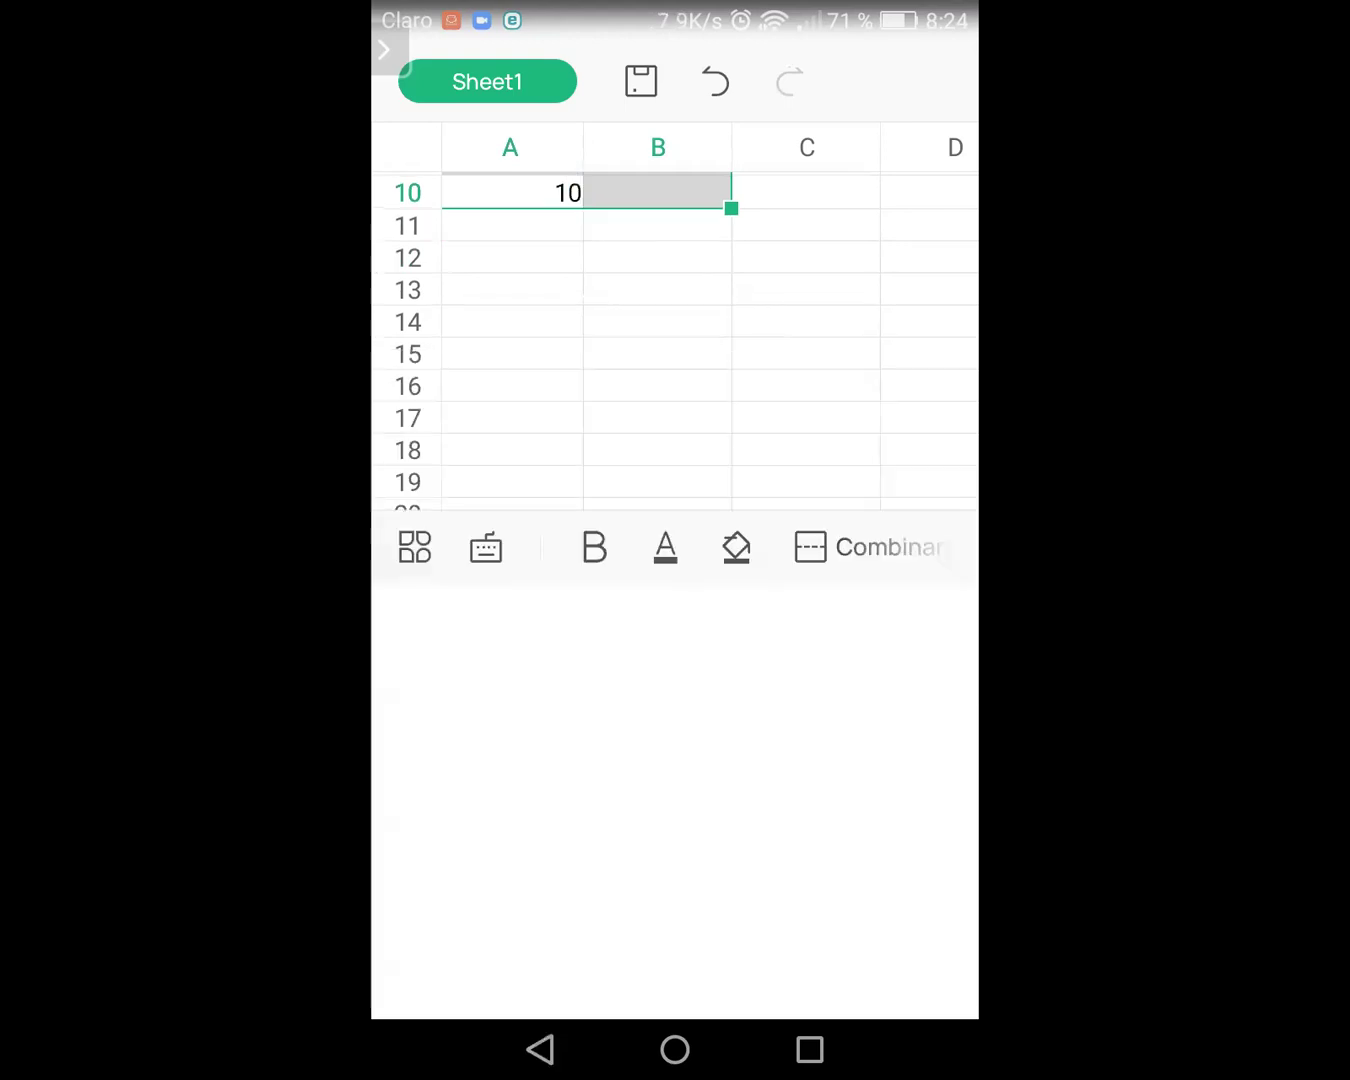
pyautogui.scroll(5, 675, 590)
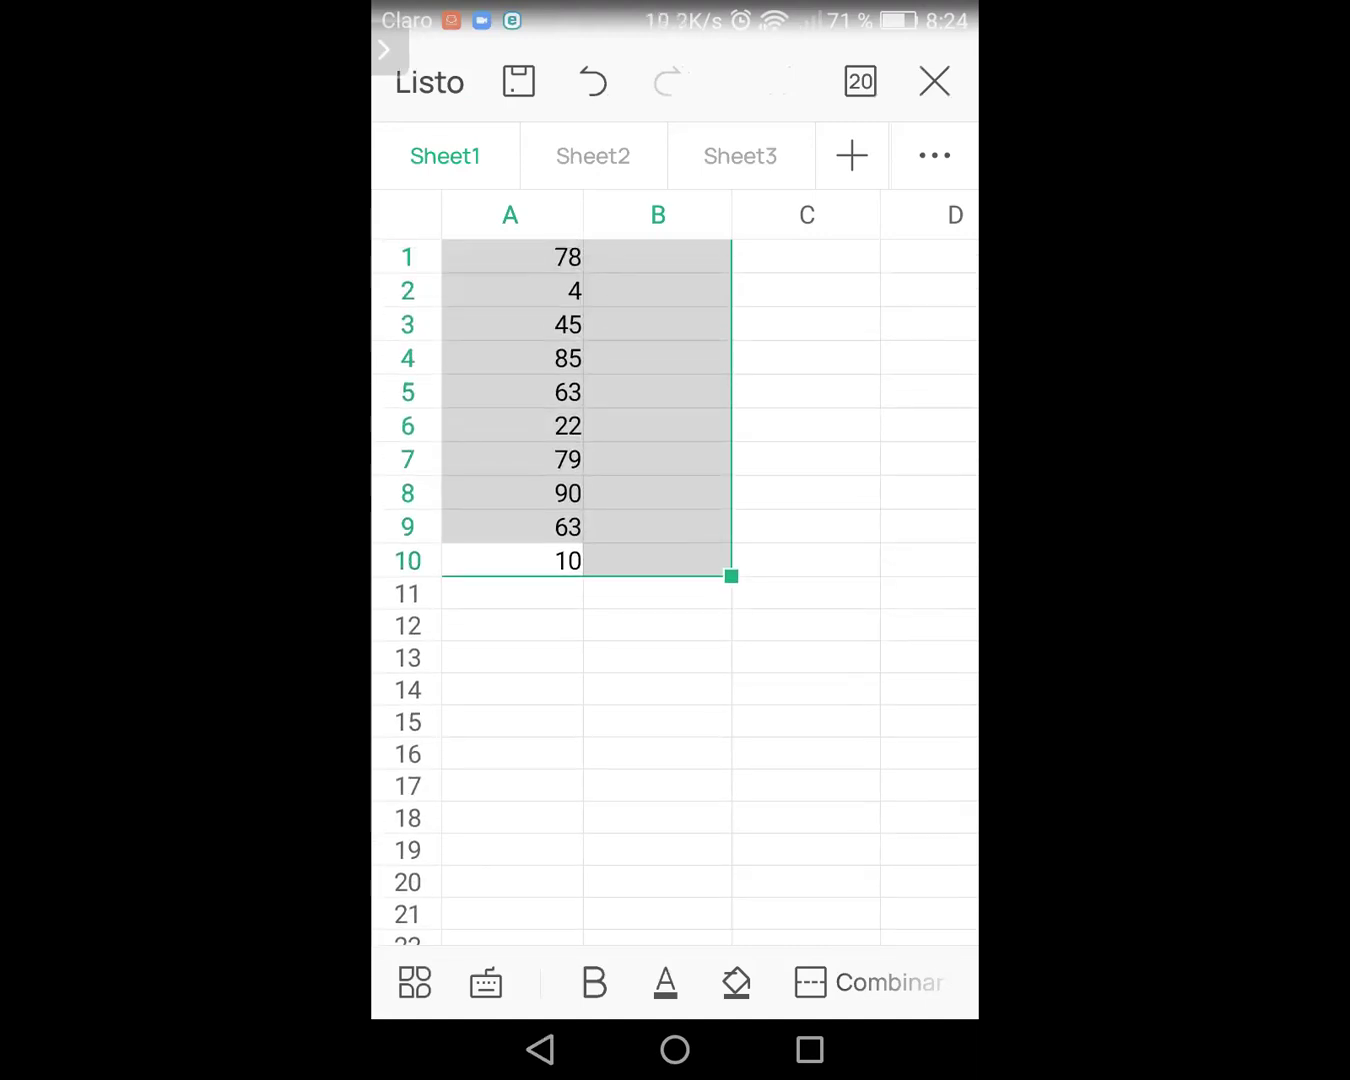
# Step: Reopen the COUNT formula in cell A10, set its range to A1:A9 and accept it
pyautogui.click(588, 408)
pyautogui.click(806, 656)
pyautogui.click(512, 560)
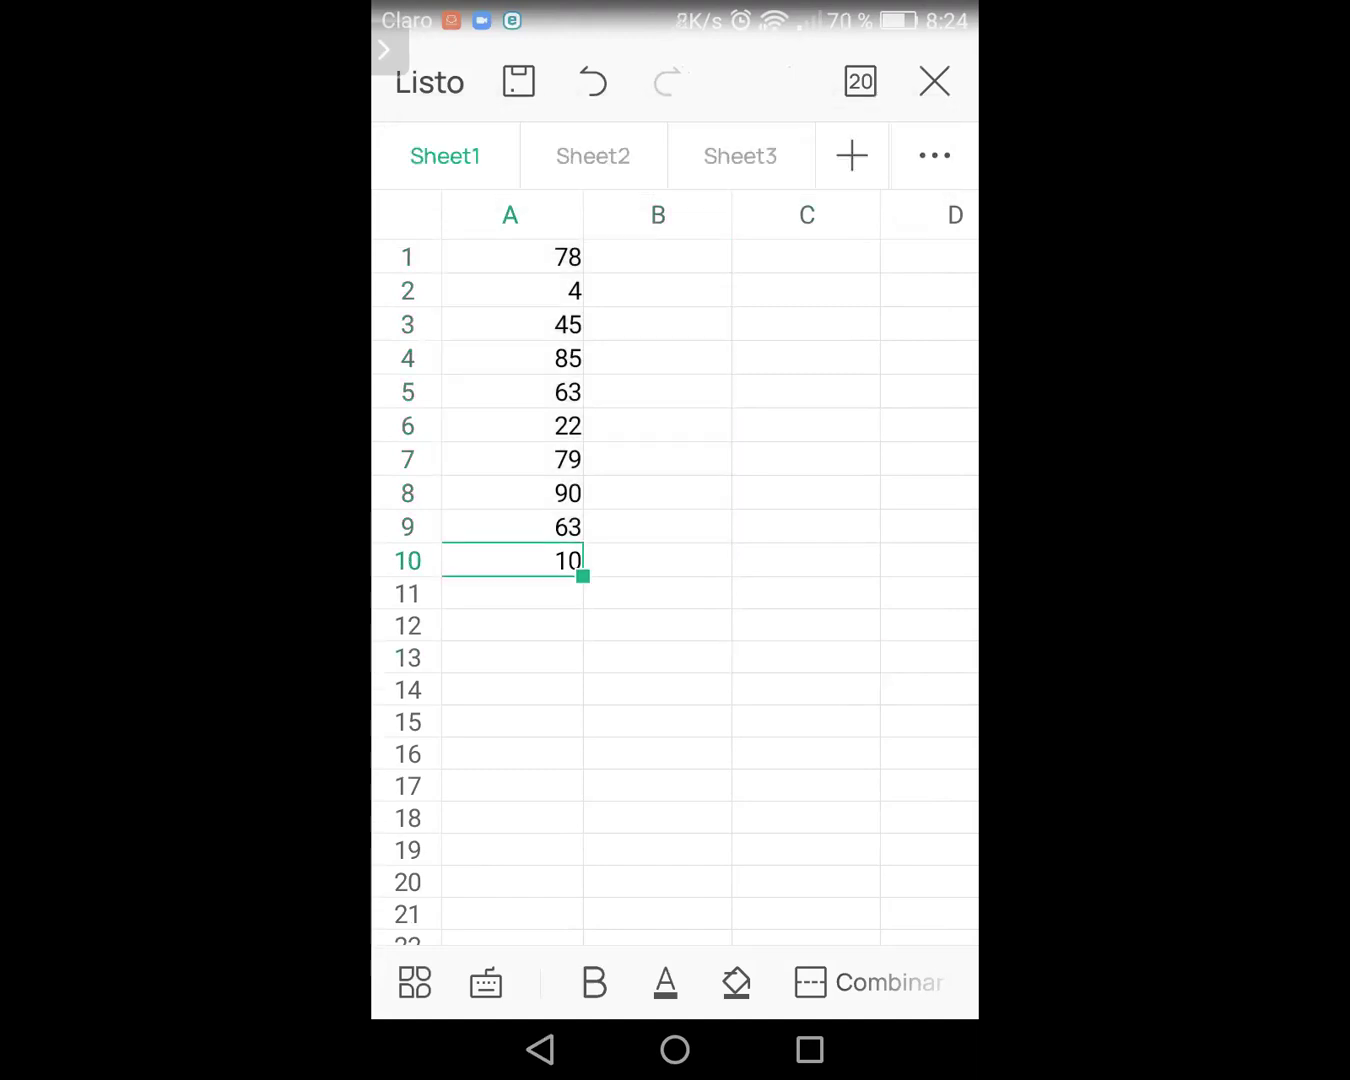
pyautogui.doubleClick(511, 560)
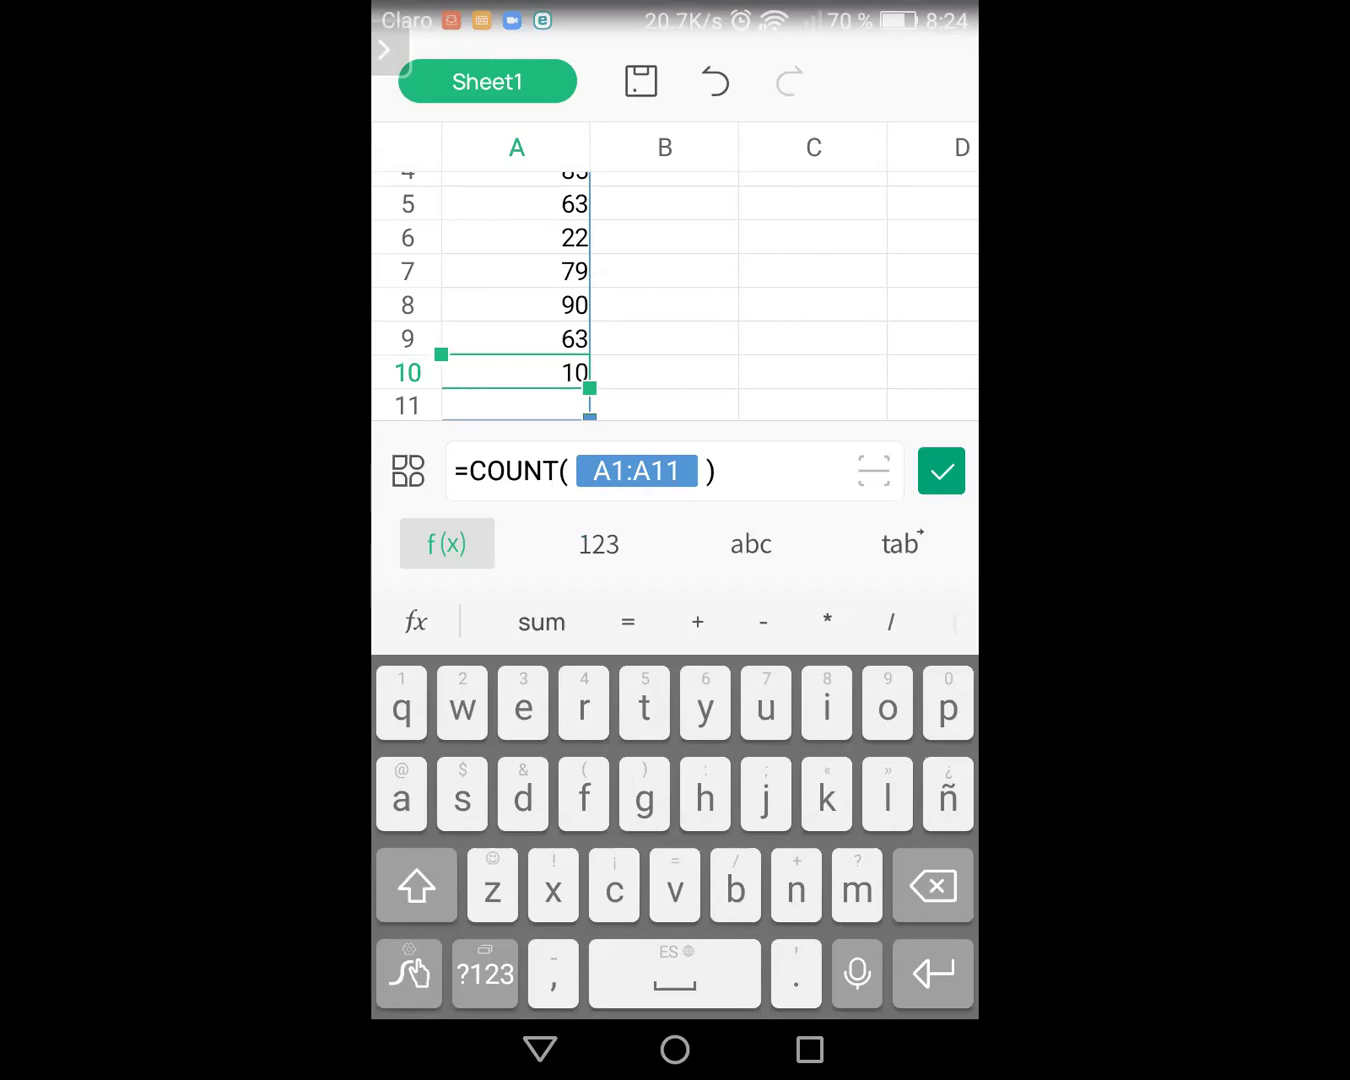
pyautogui.click(722, 471)
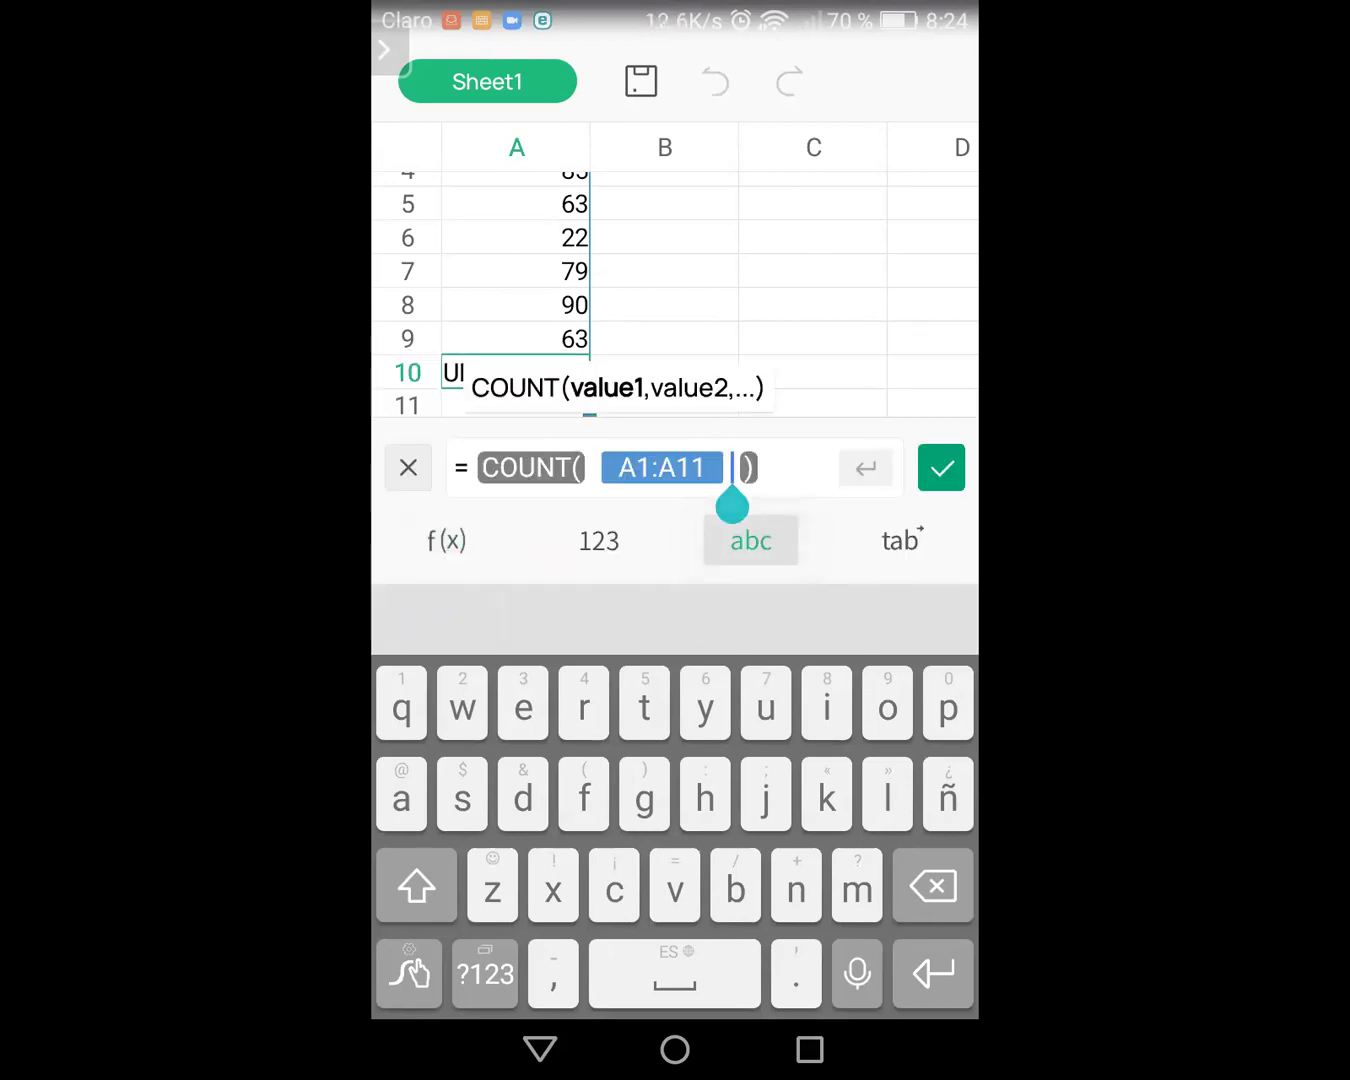
pyautogui.click(661, 468)
pyautogui.scroll(-2, 675, 295)
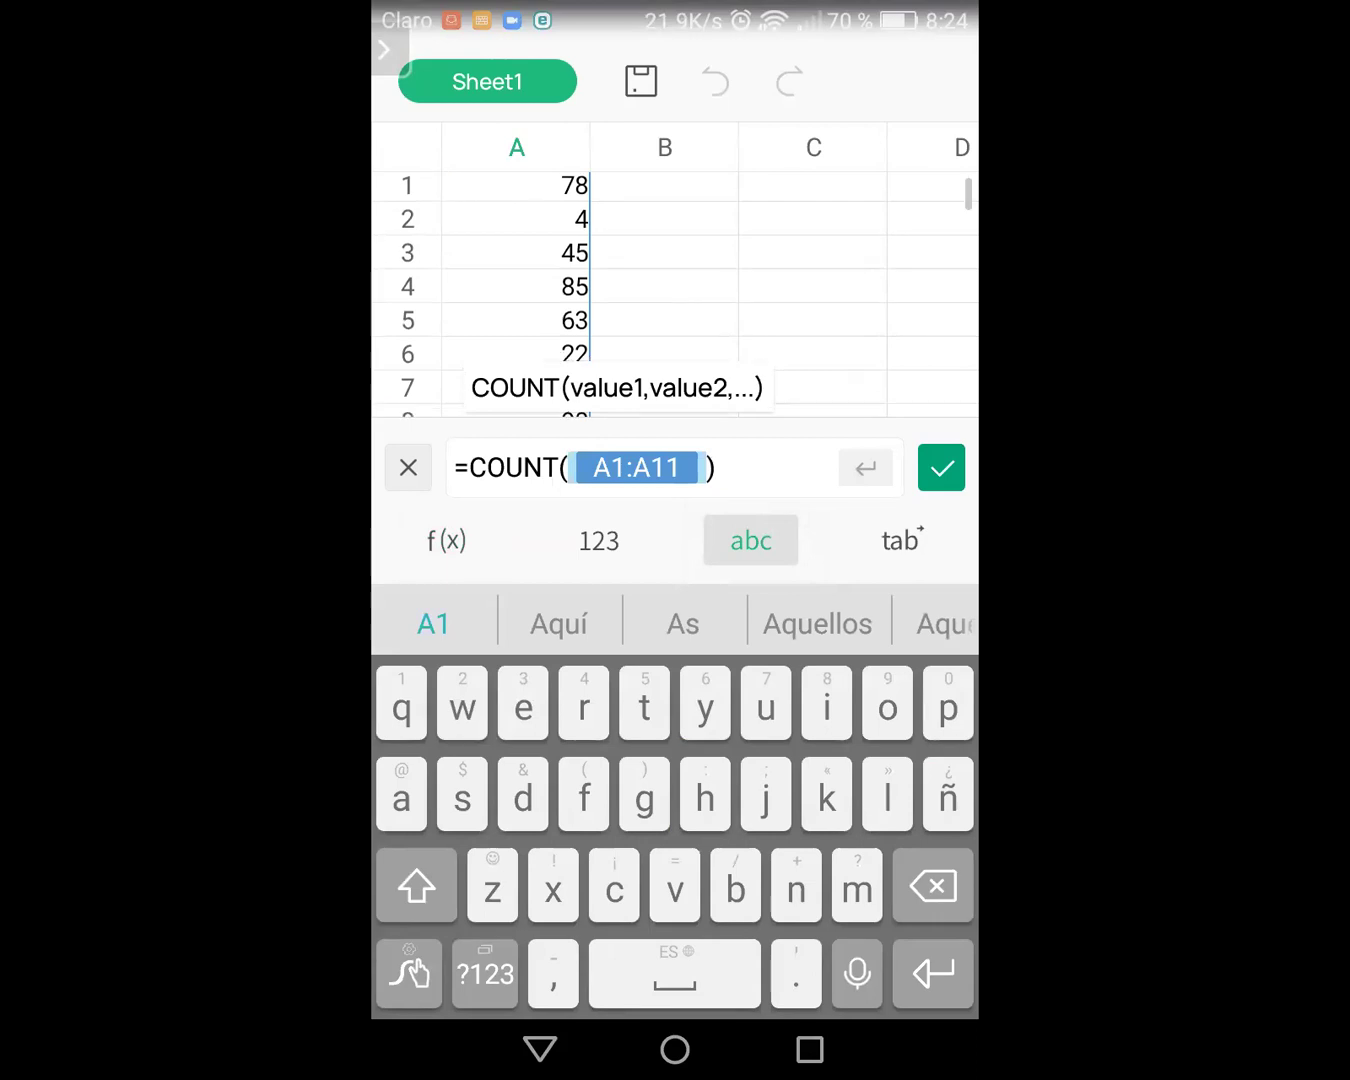
pyautogui.scroll(-2, 675, 296)
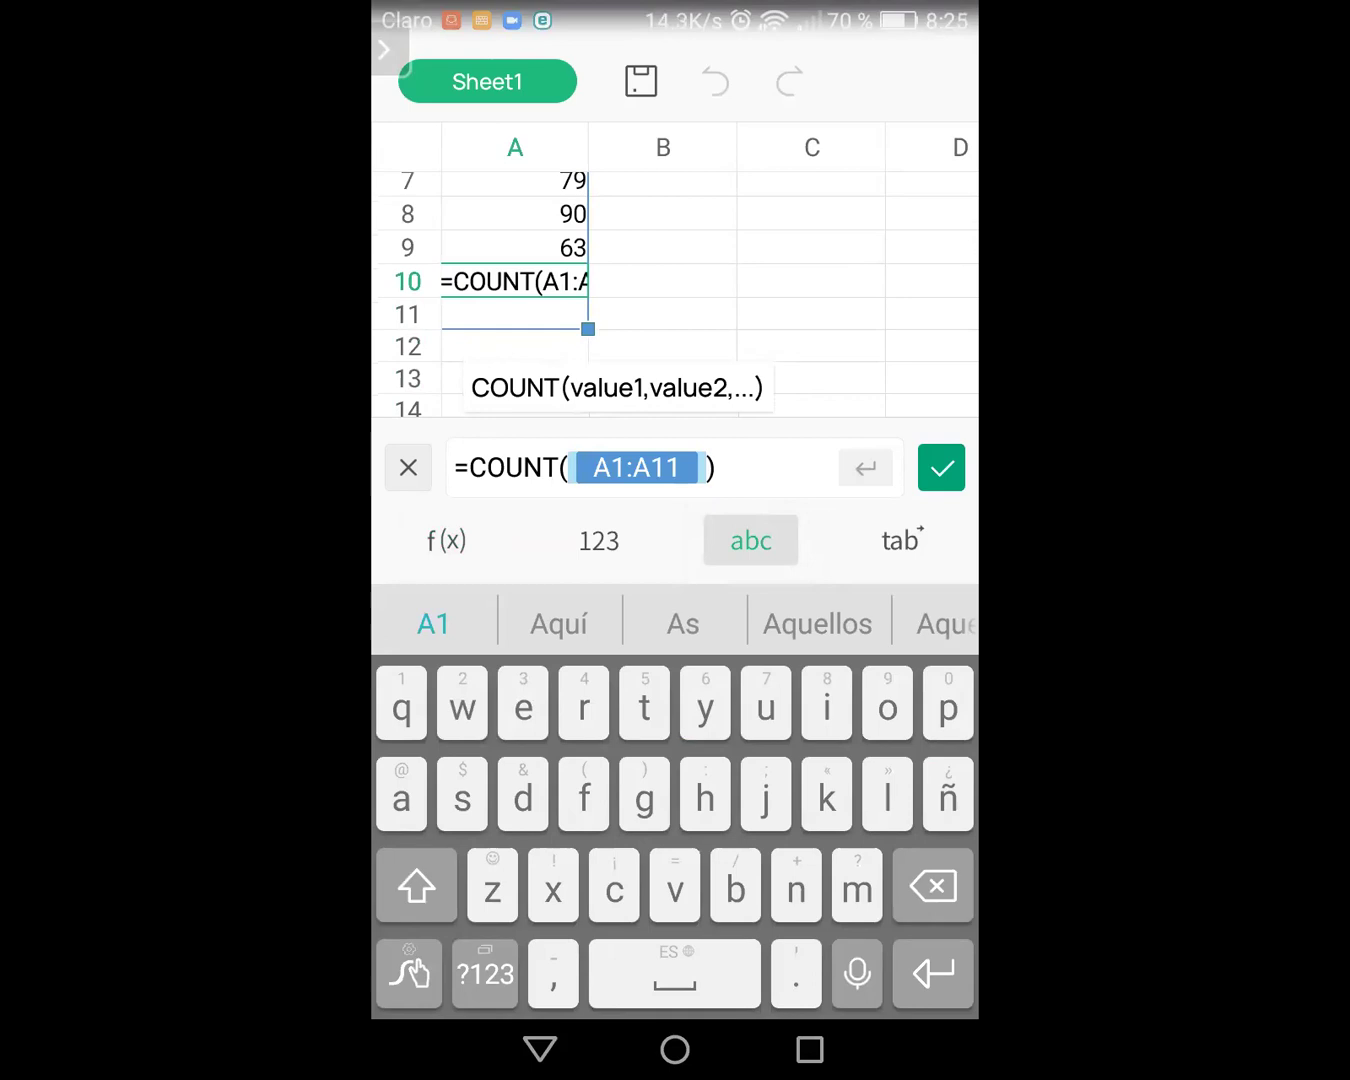
pyautogui.moveTo(589, 328)
pyautogui.mouseDown()
pyautogui.moveTo(737, 296)
pyautogui.moveTo(736, 263)
pyautogui.moveTo(589, 263)
pyautogui.moveTo(588, 296)
pyautogui.mouseUp()
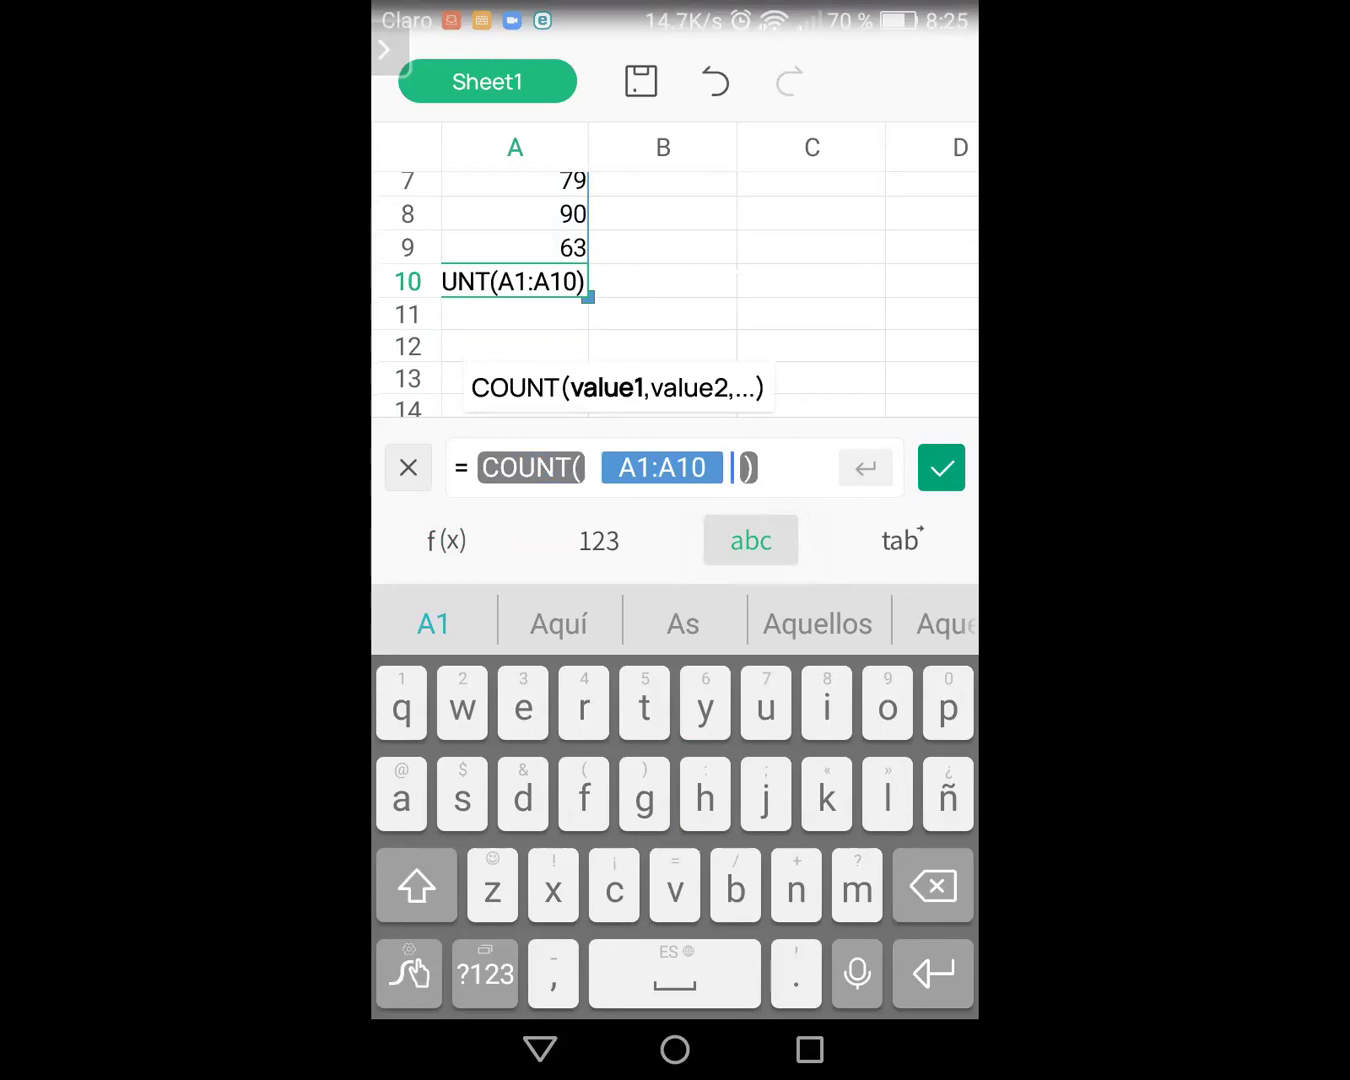
pyautogui.moveTo(589, 297)
pyautogui.mouseDown()
pyautogui.moveTo(738, 296)
pyautogui.moveTo(736, 263)
pyautogui.moveTo(588, 263)
pyautogui.mouseUp()
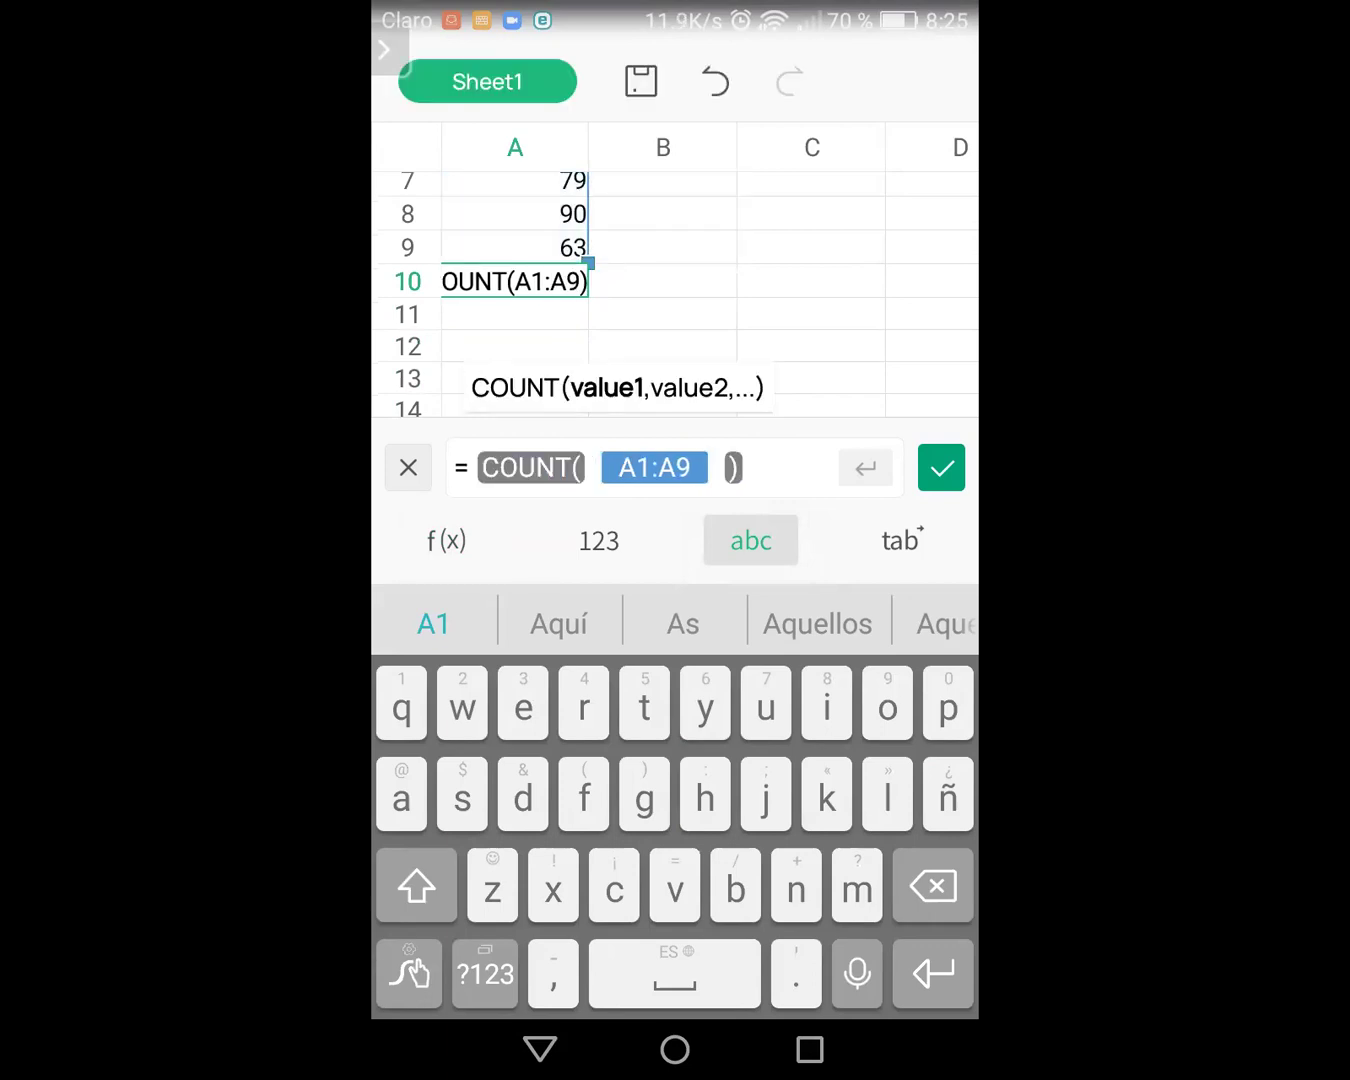
pyautogui.click(940, 467)
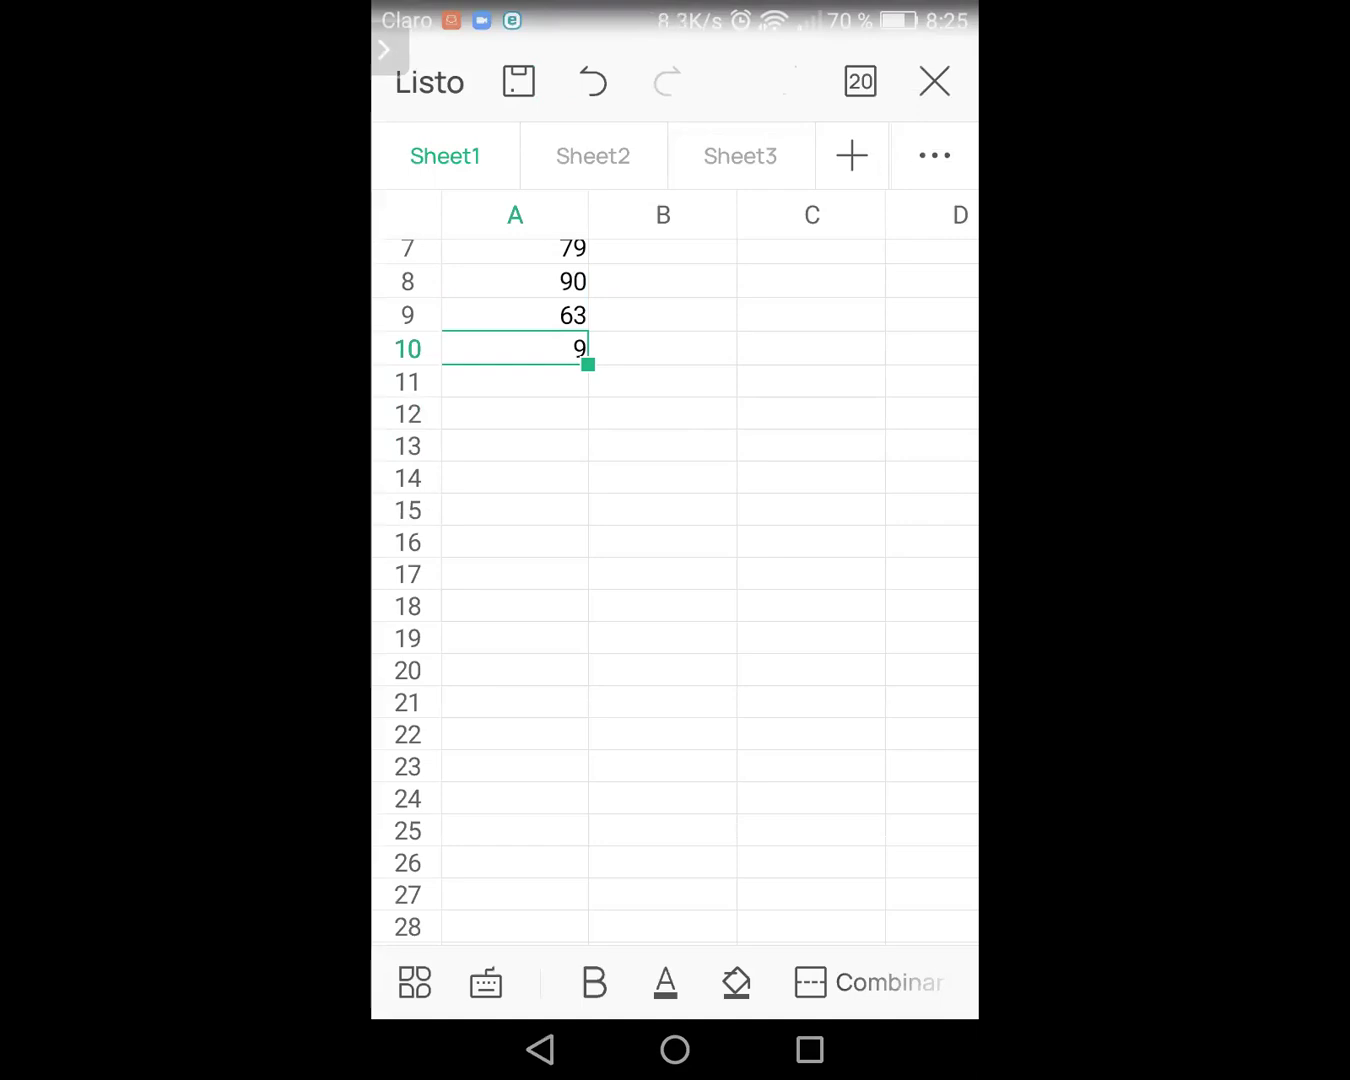
pyautogui.scroll(4, 675, 589)
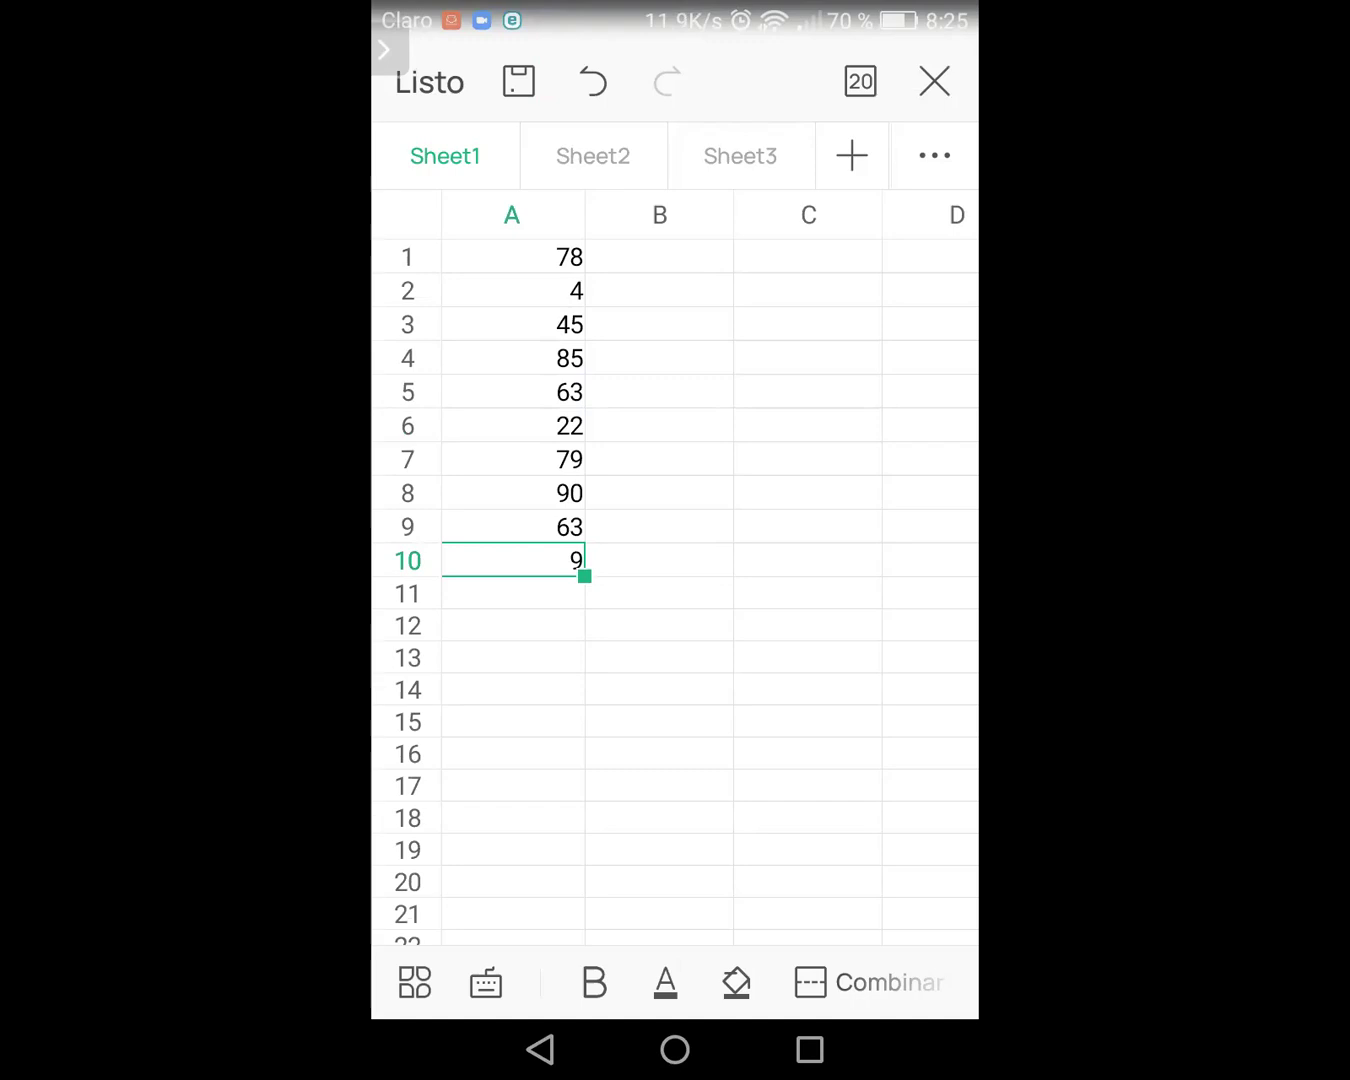
# Step: Enter the gender codes m, f, f, f and m in cells B1 to B5
pyautogui.click(659, 256)
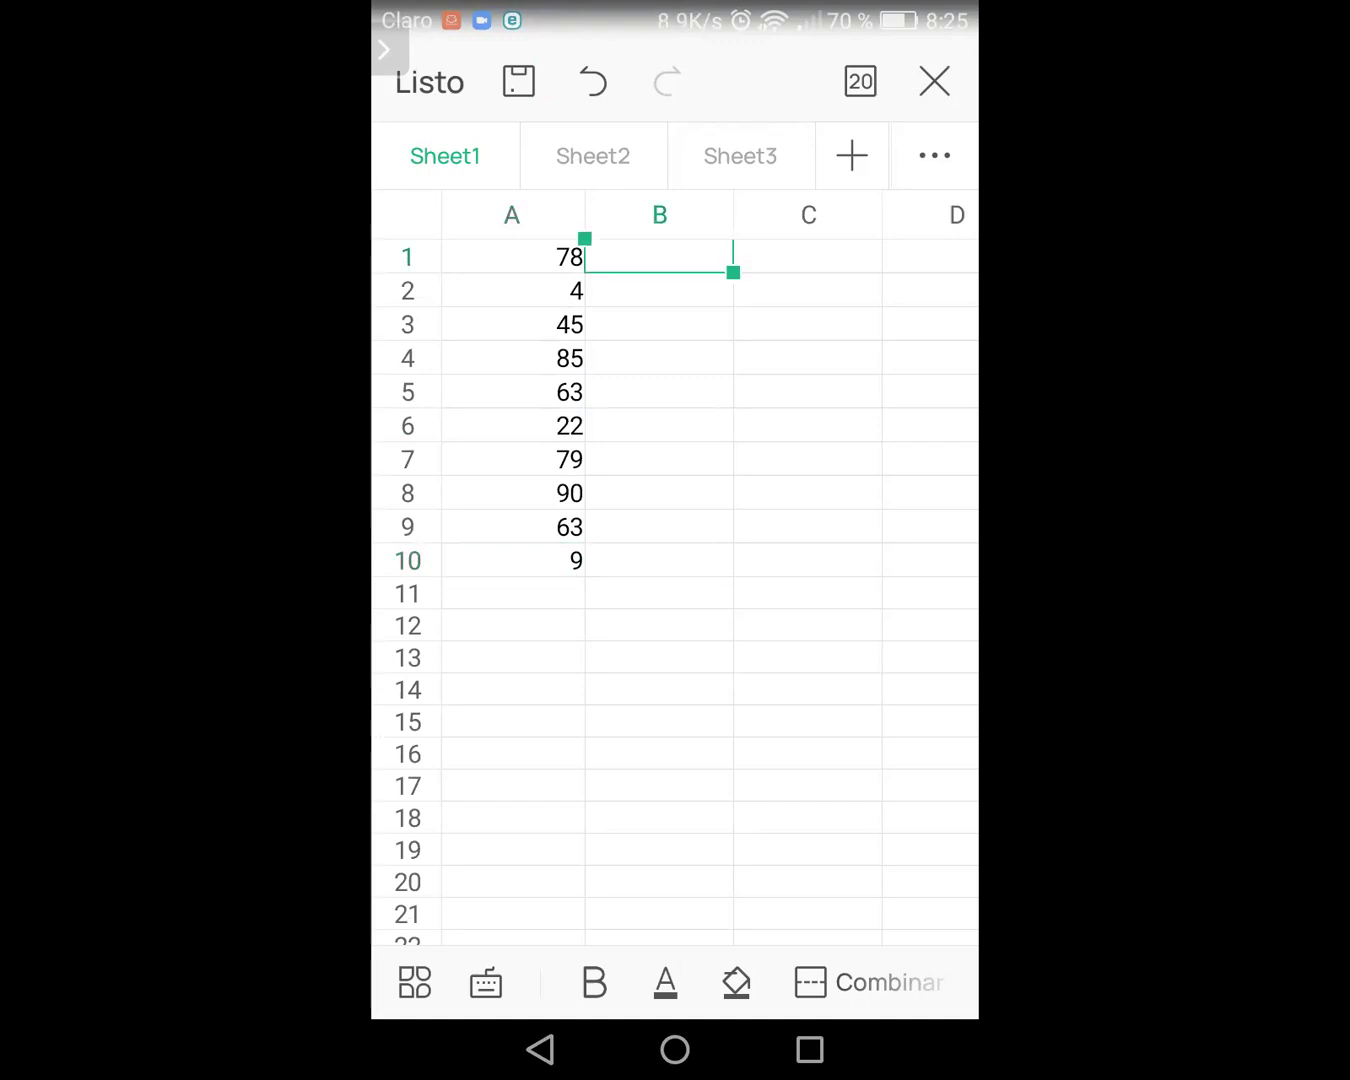
pyautogui.click(487, 982)
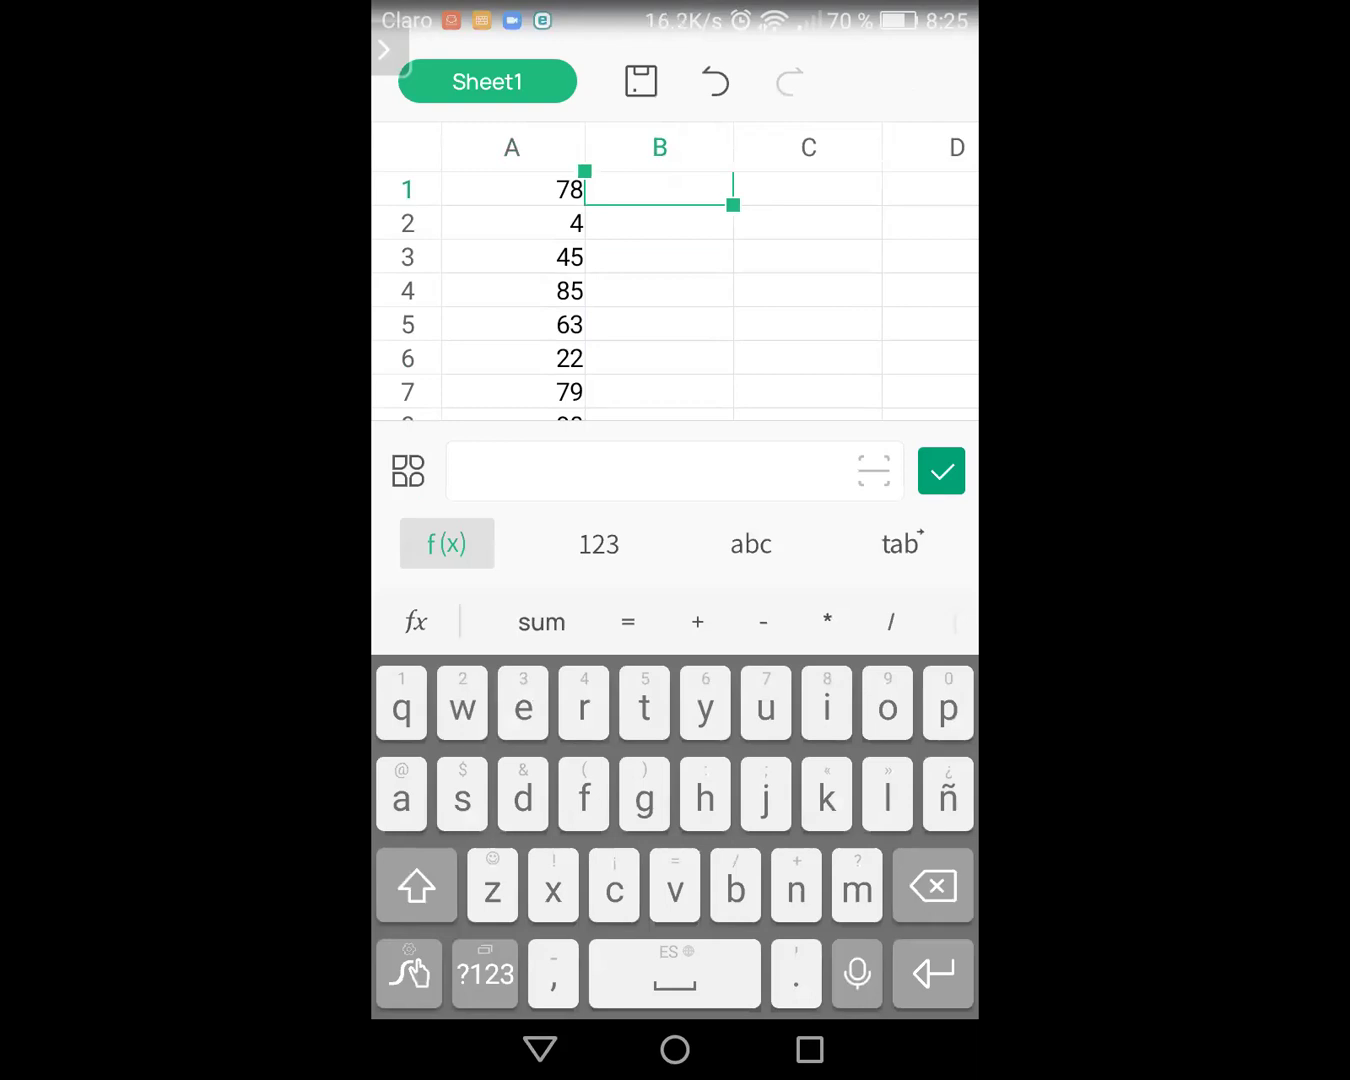
pyautogui.write('m')
pyautogui.press('Return')
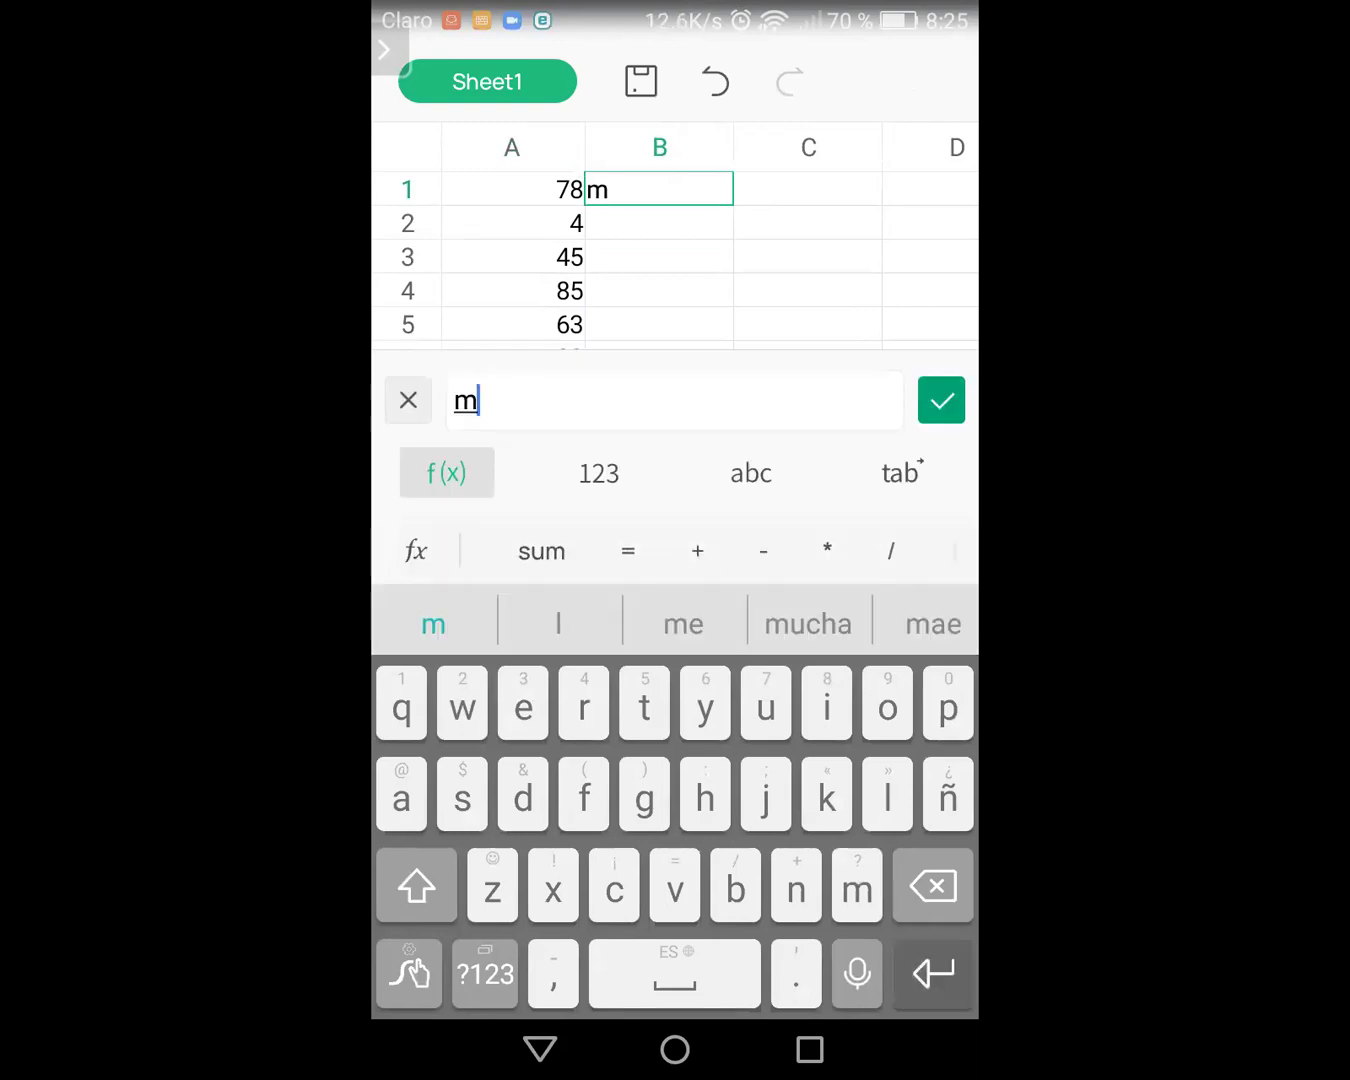
pyautogui.write('f')
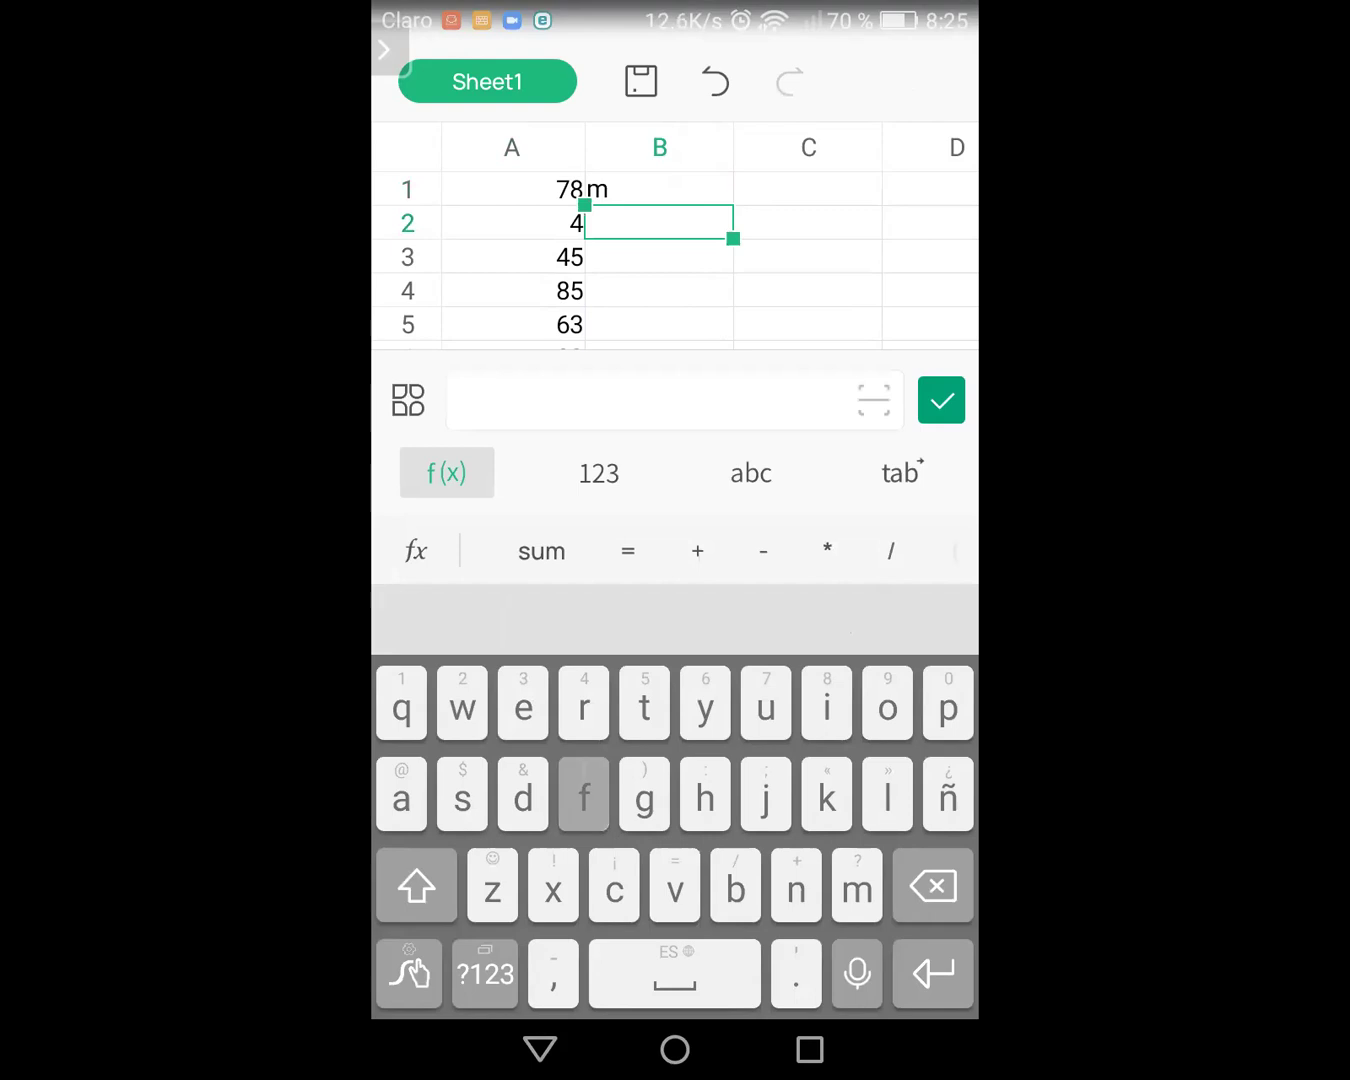
pyautogui.press('Return')
pyautogui.write('f')
pyautogui.press('Return')
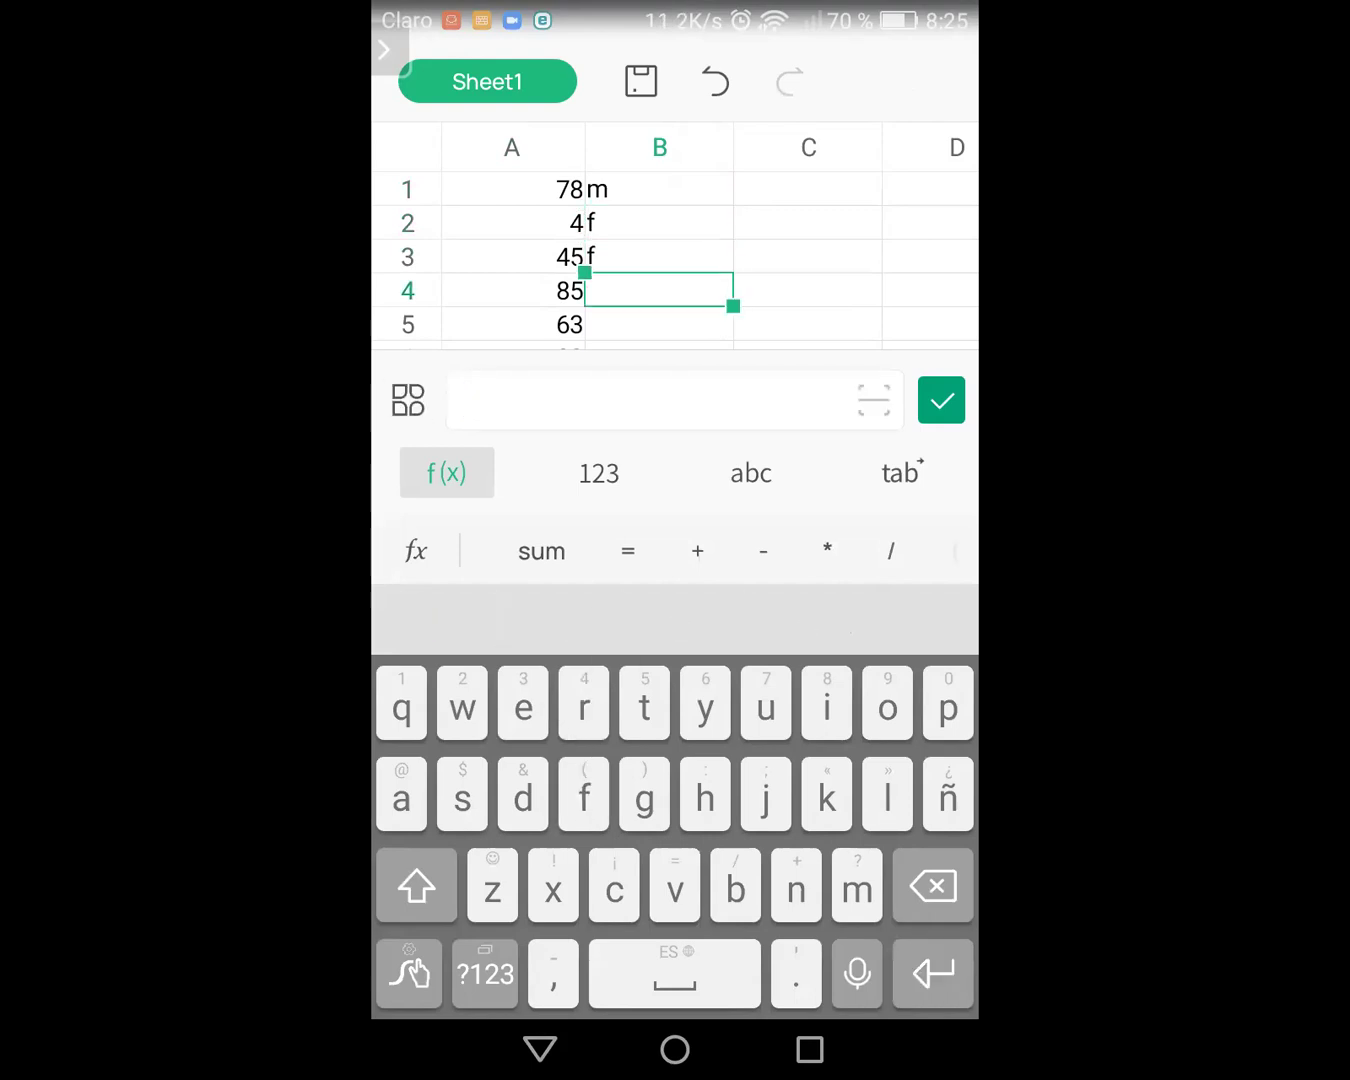
pyautogui.write('f')
pyautogui.press('Return')
pyautogui.write('m')
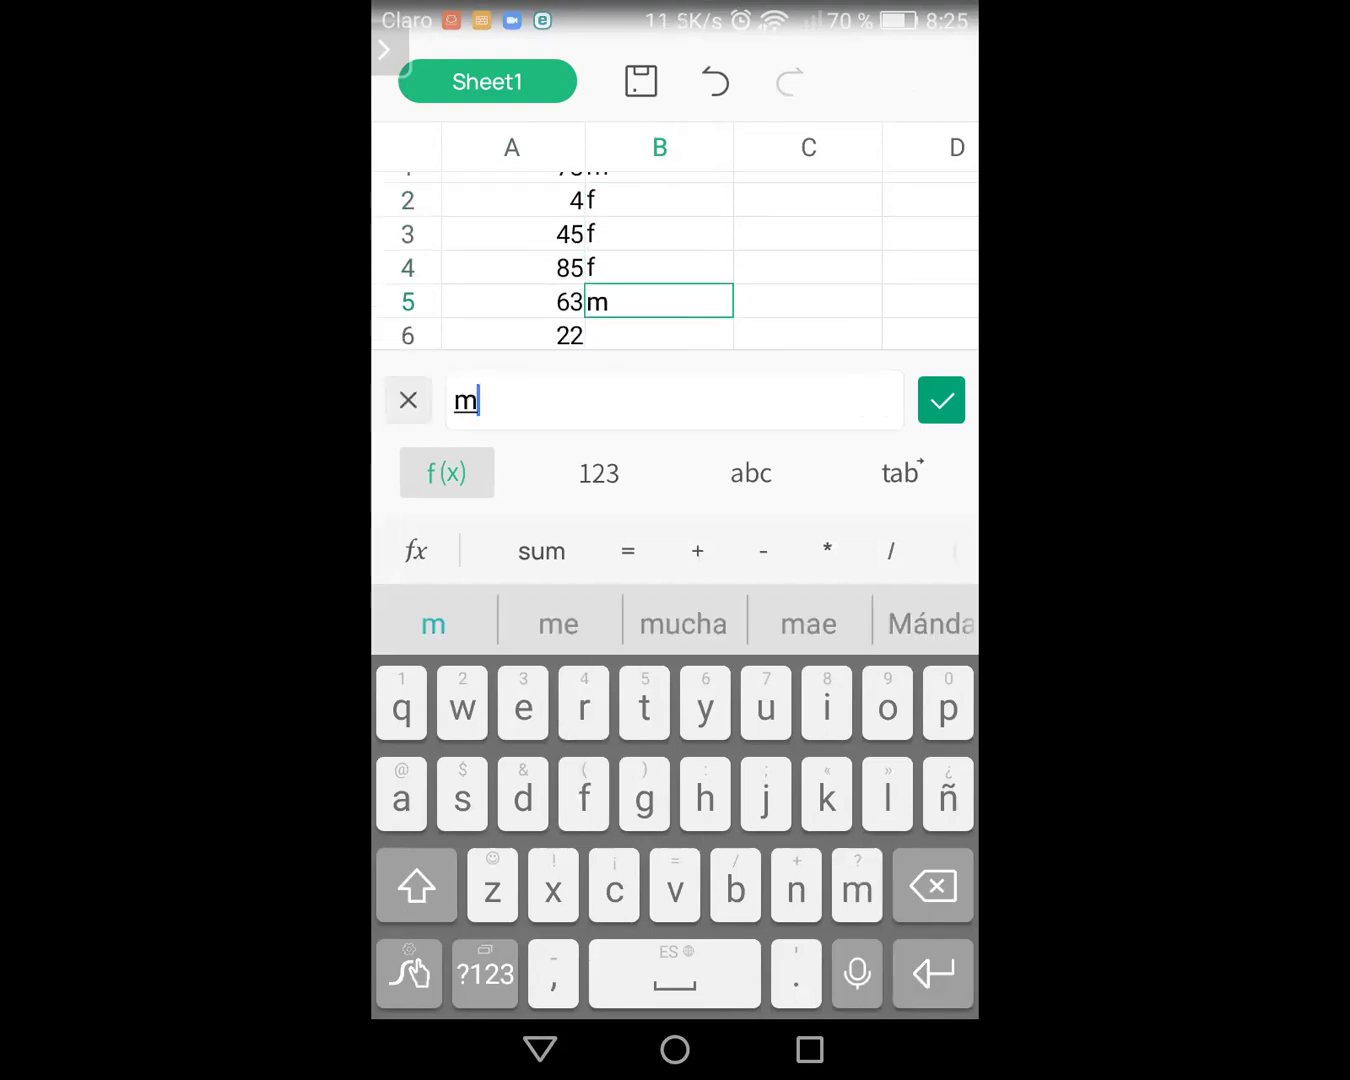
pyautogui.press('Return')
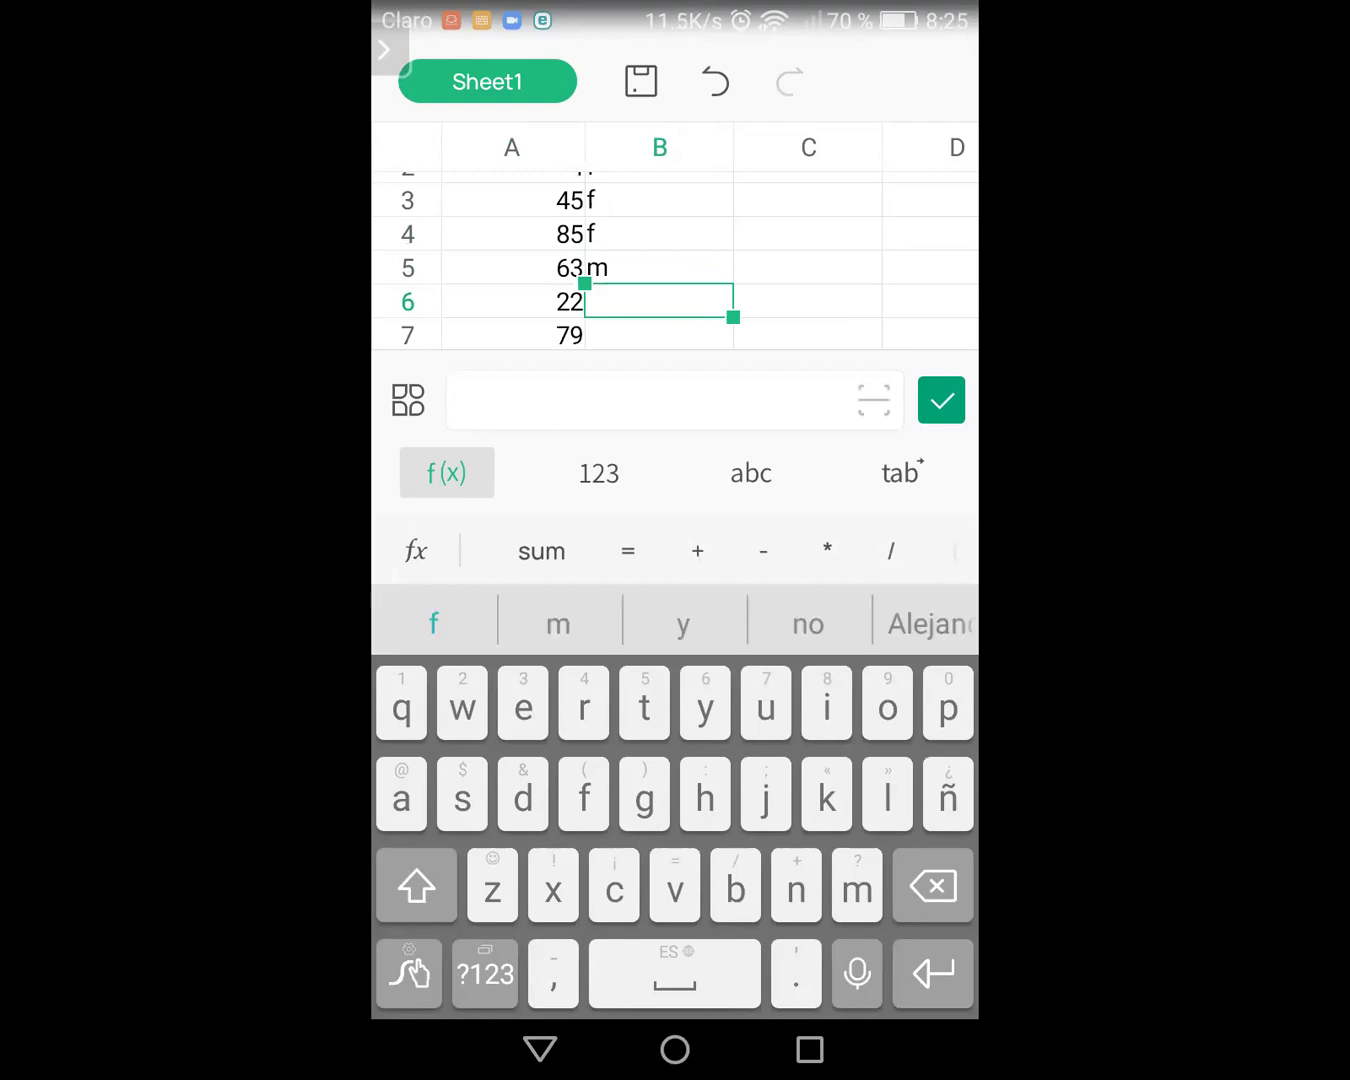
# Step: Enter the gender code f in each of the cells B6 to B9
pyautogui.write('f')
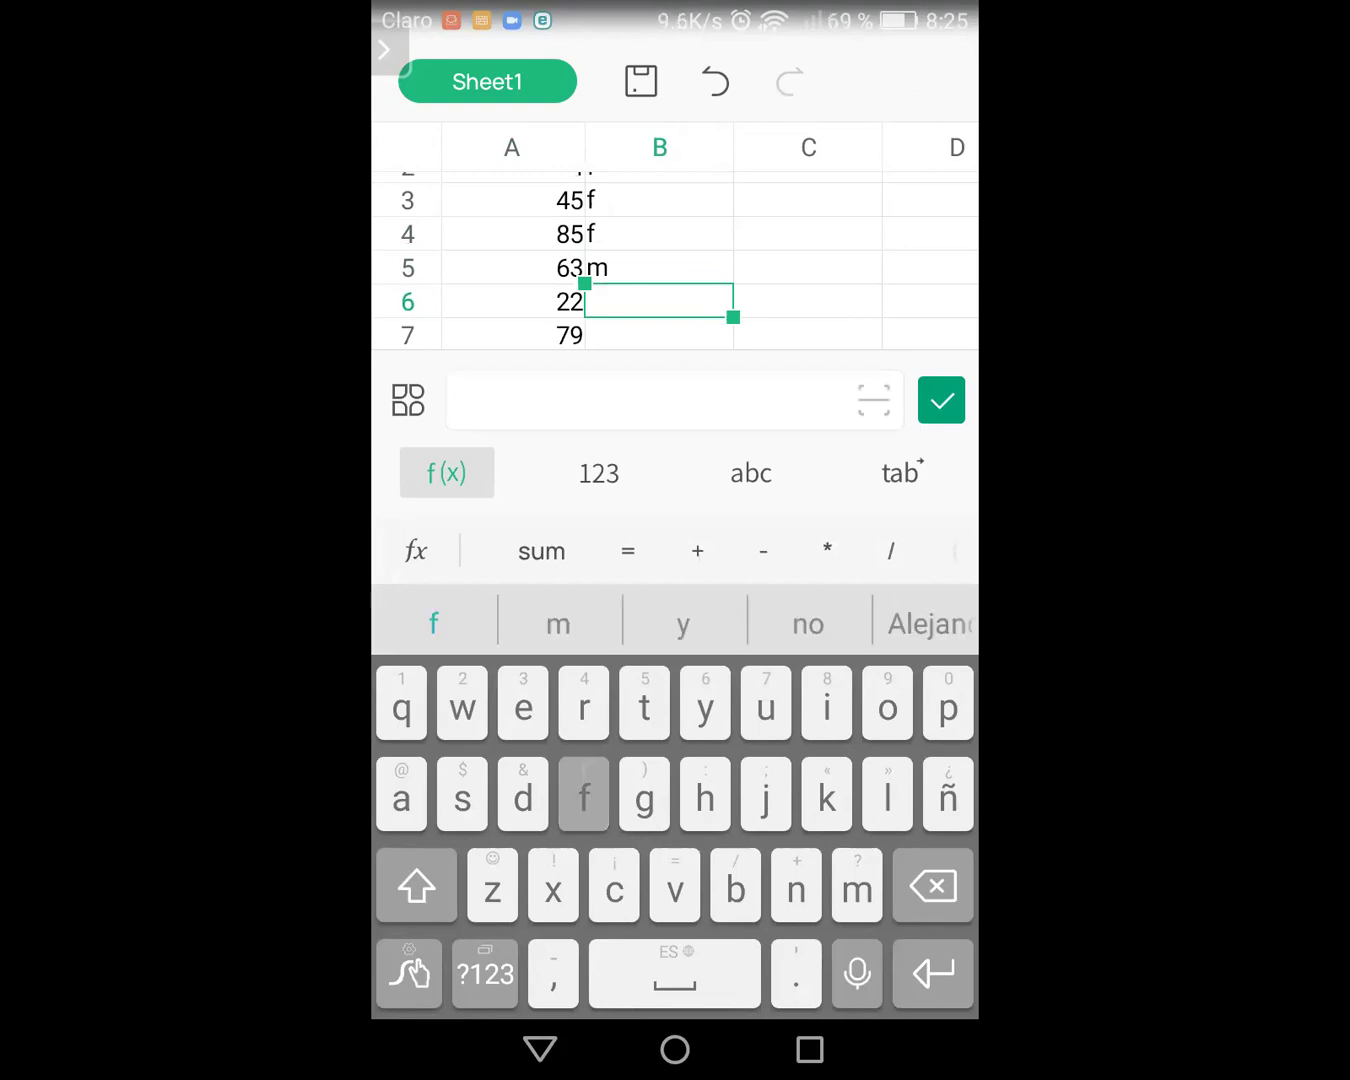
pyautogui.press('Return')
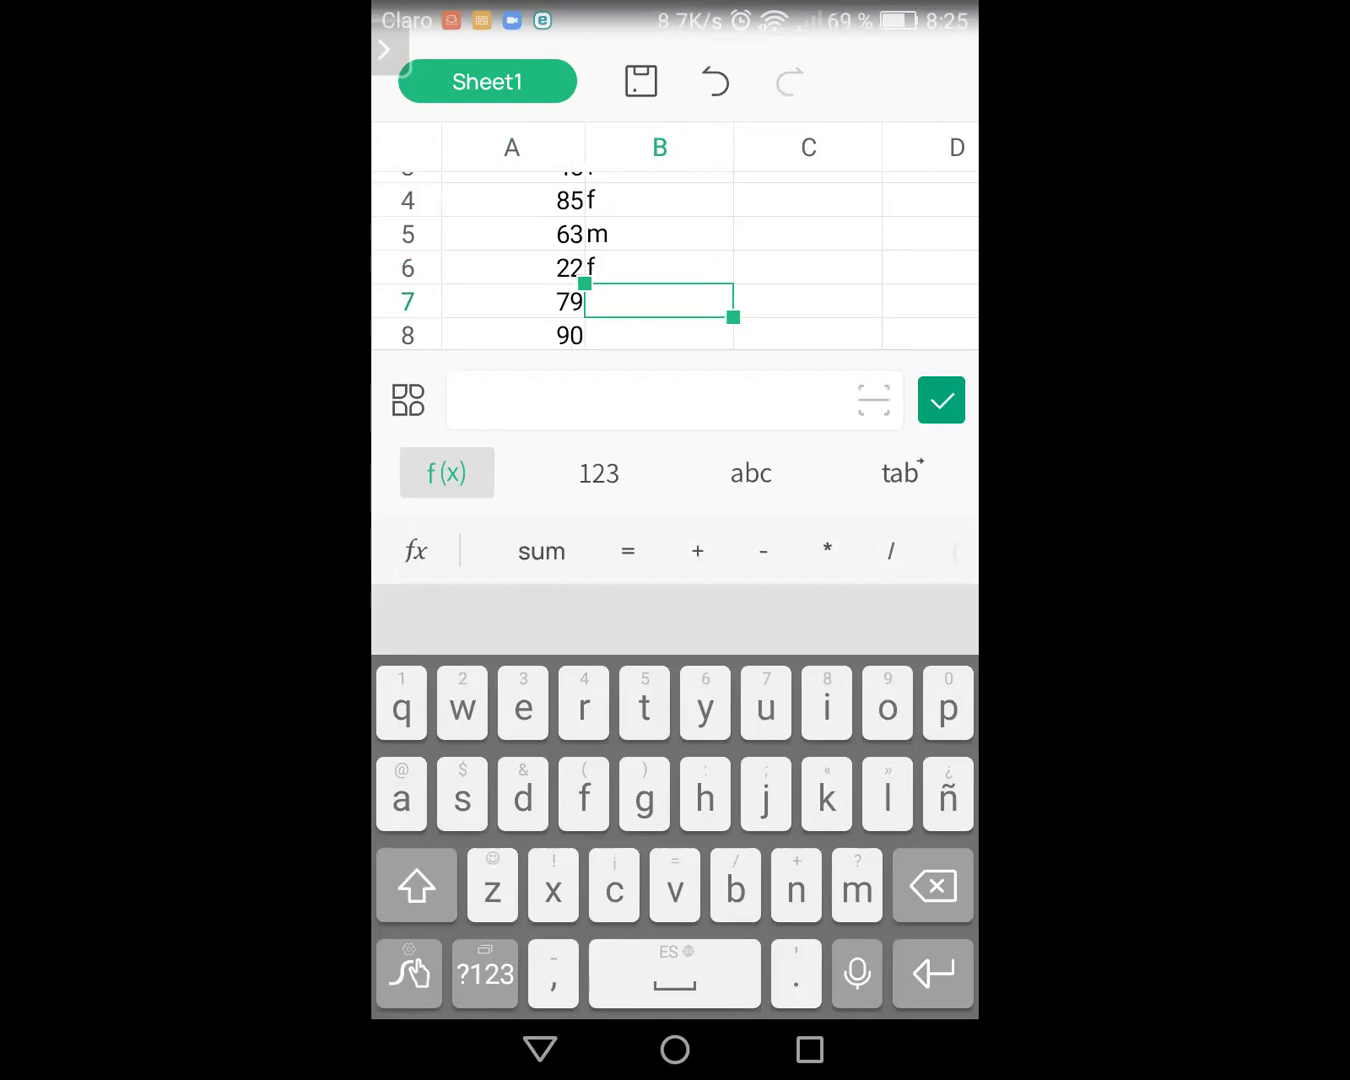
pyautogui.write('f')
pyautogui.press('Return')
pyautogui.write('f')
pyautogui.press('Return')
pyautogui.write('f')
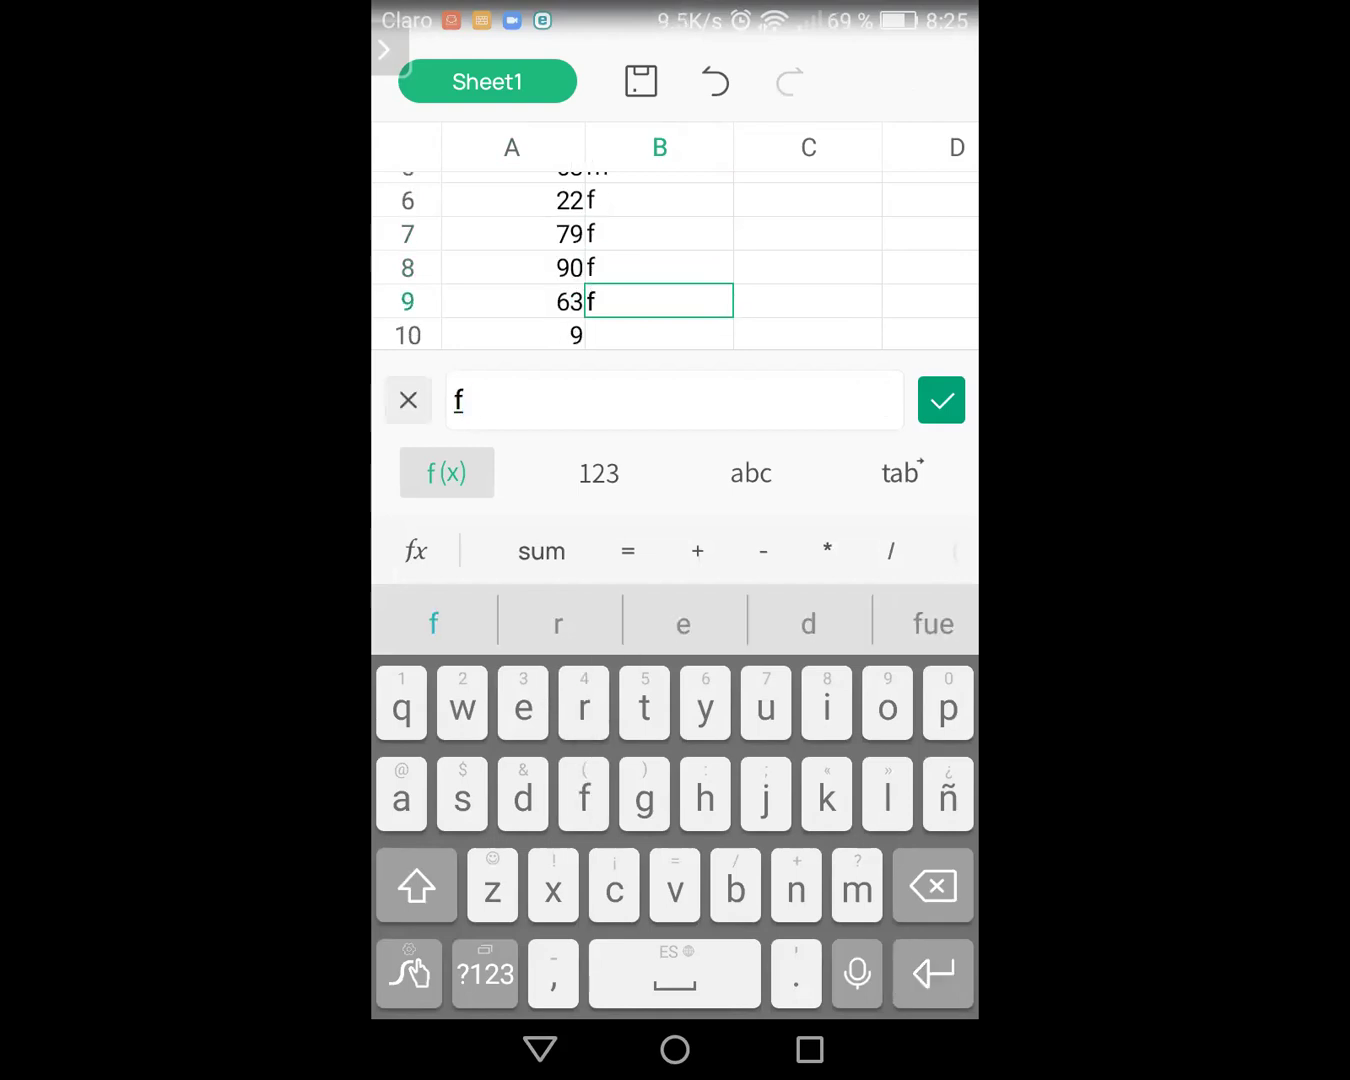
pyautogui.press('Return')
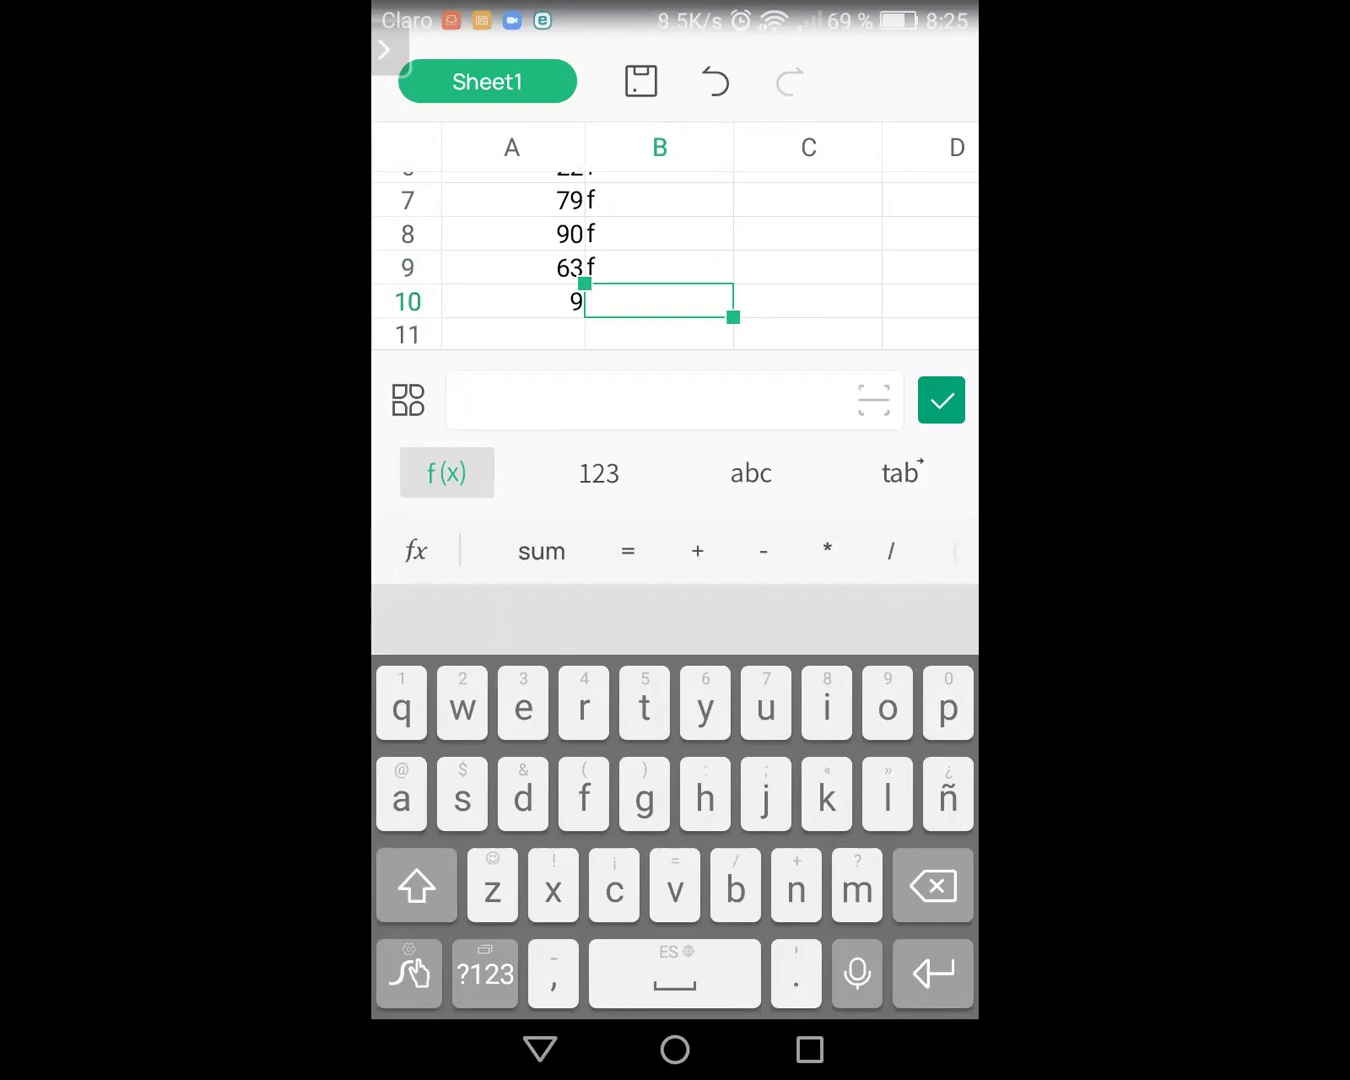
pyautogui.press('Return')
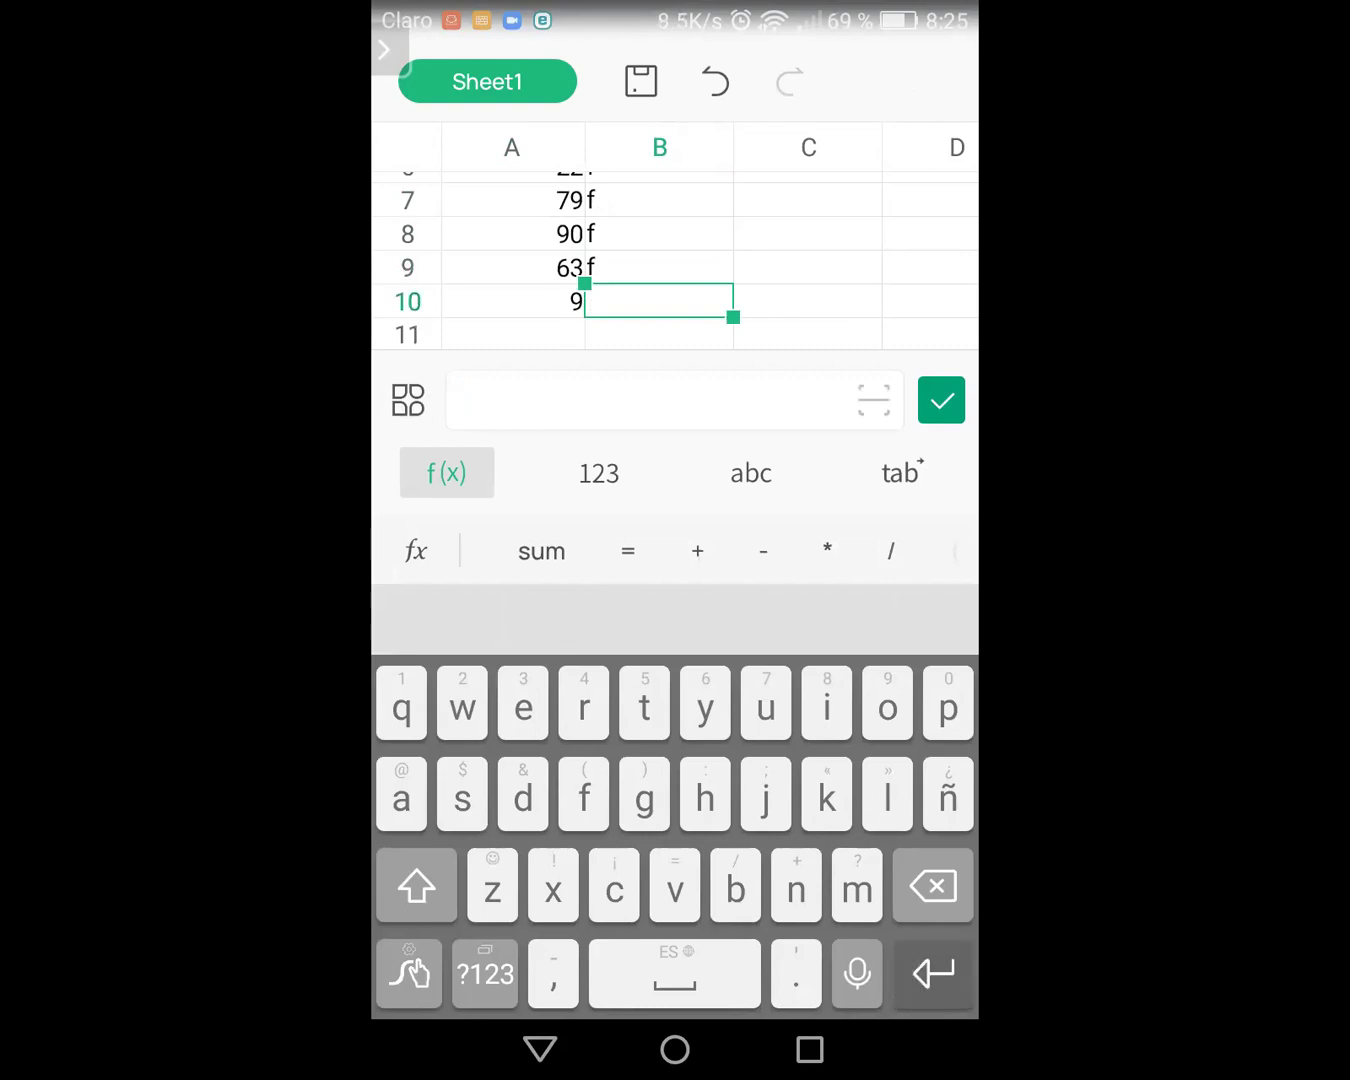
# Step: Enter the labels "niñas" in cell A11 and "ños" in cell A12
pyautogui.click(512, 301)
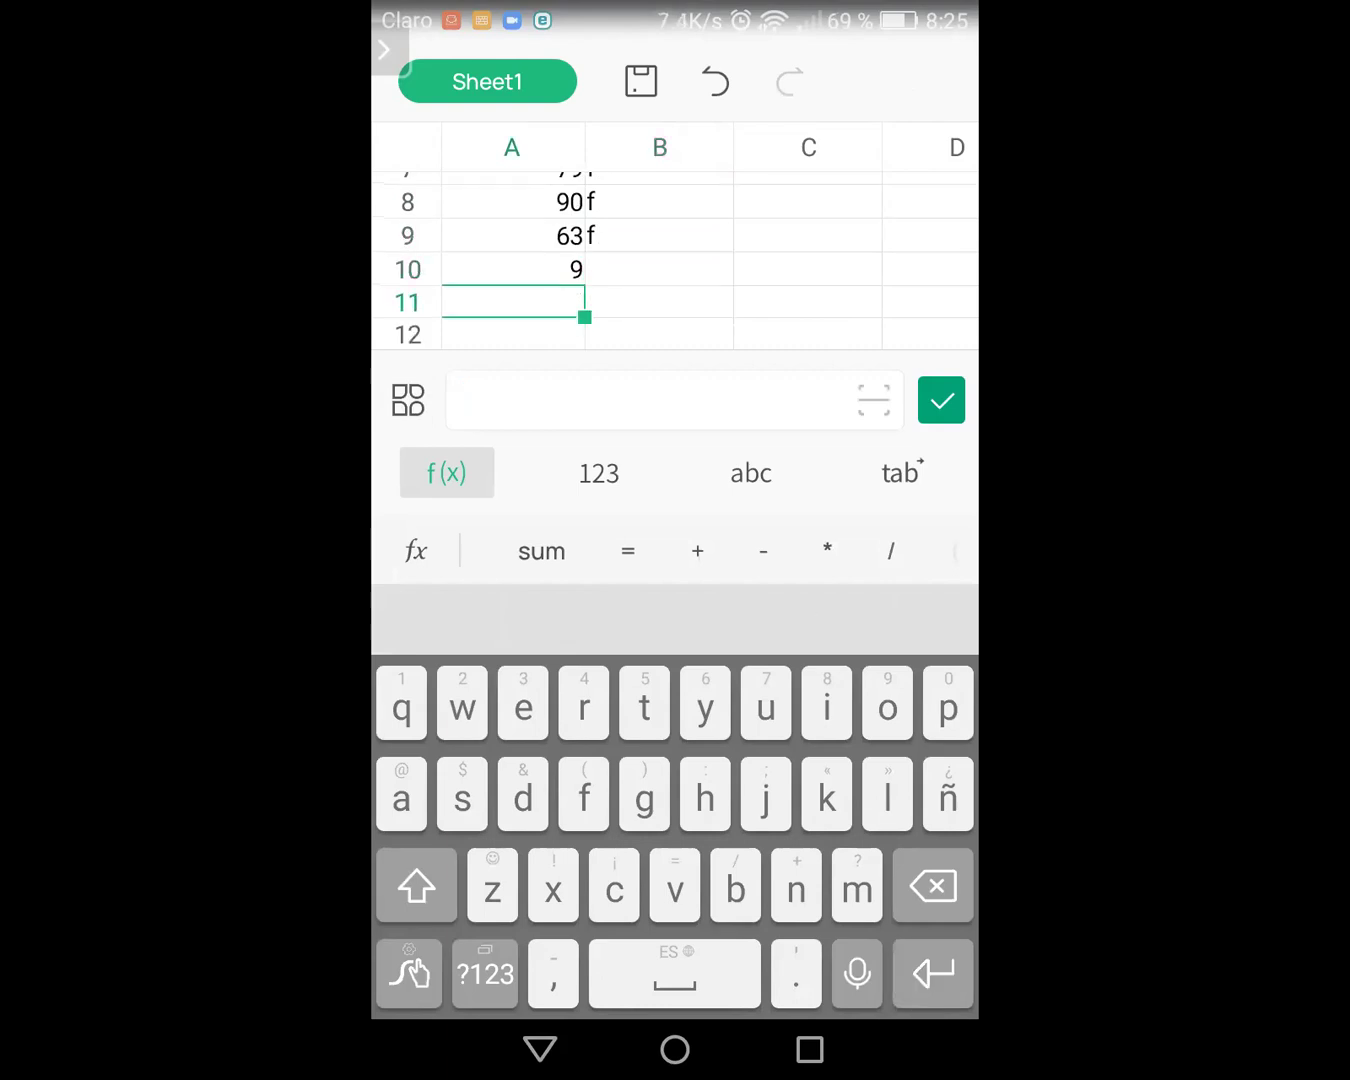
pyautogui.write('niñas')
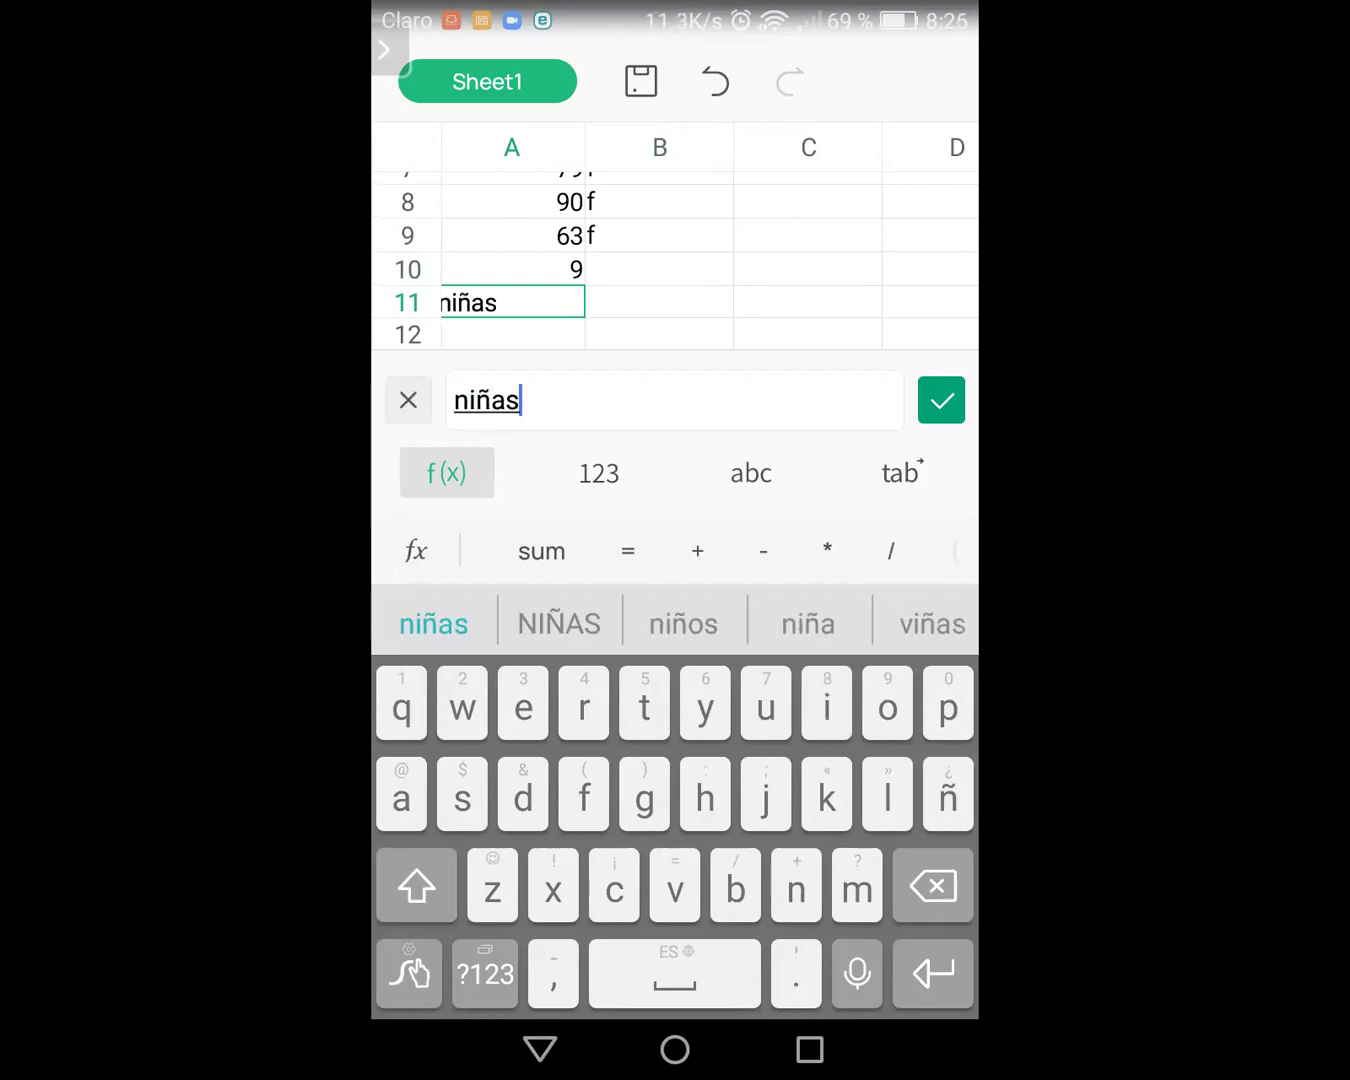
pyautogui.press('Return')
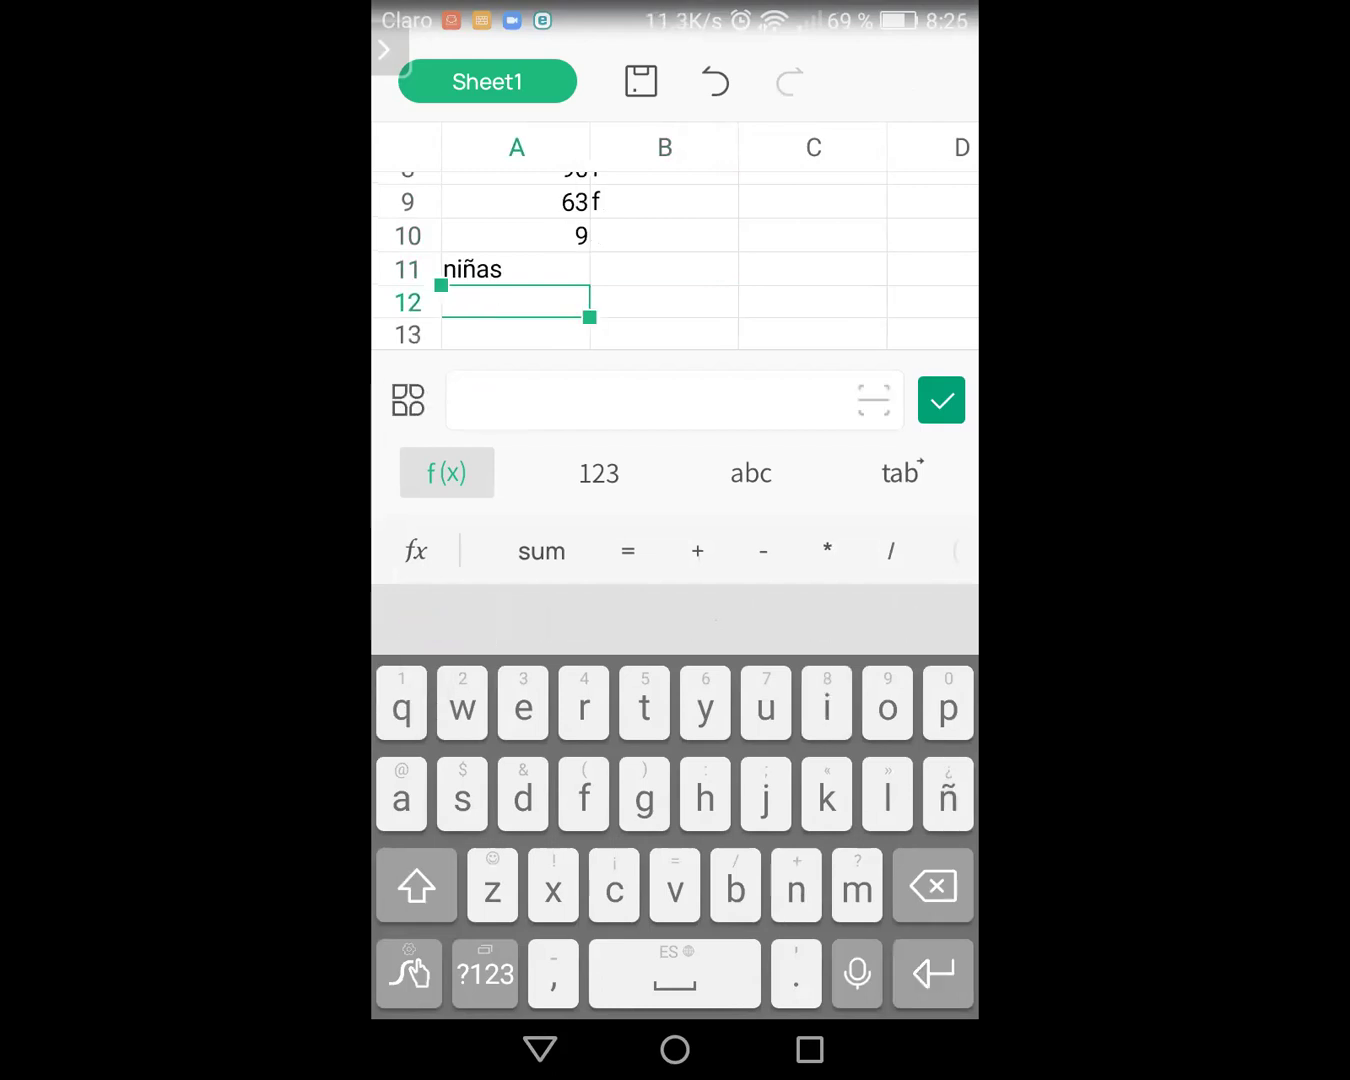
pyautogui.write('ños')
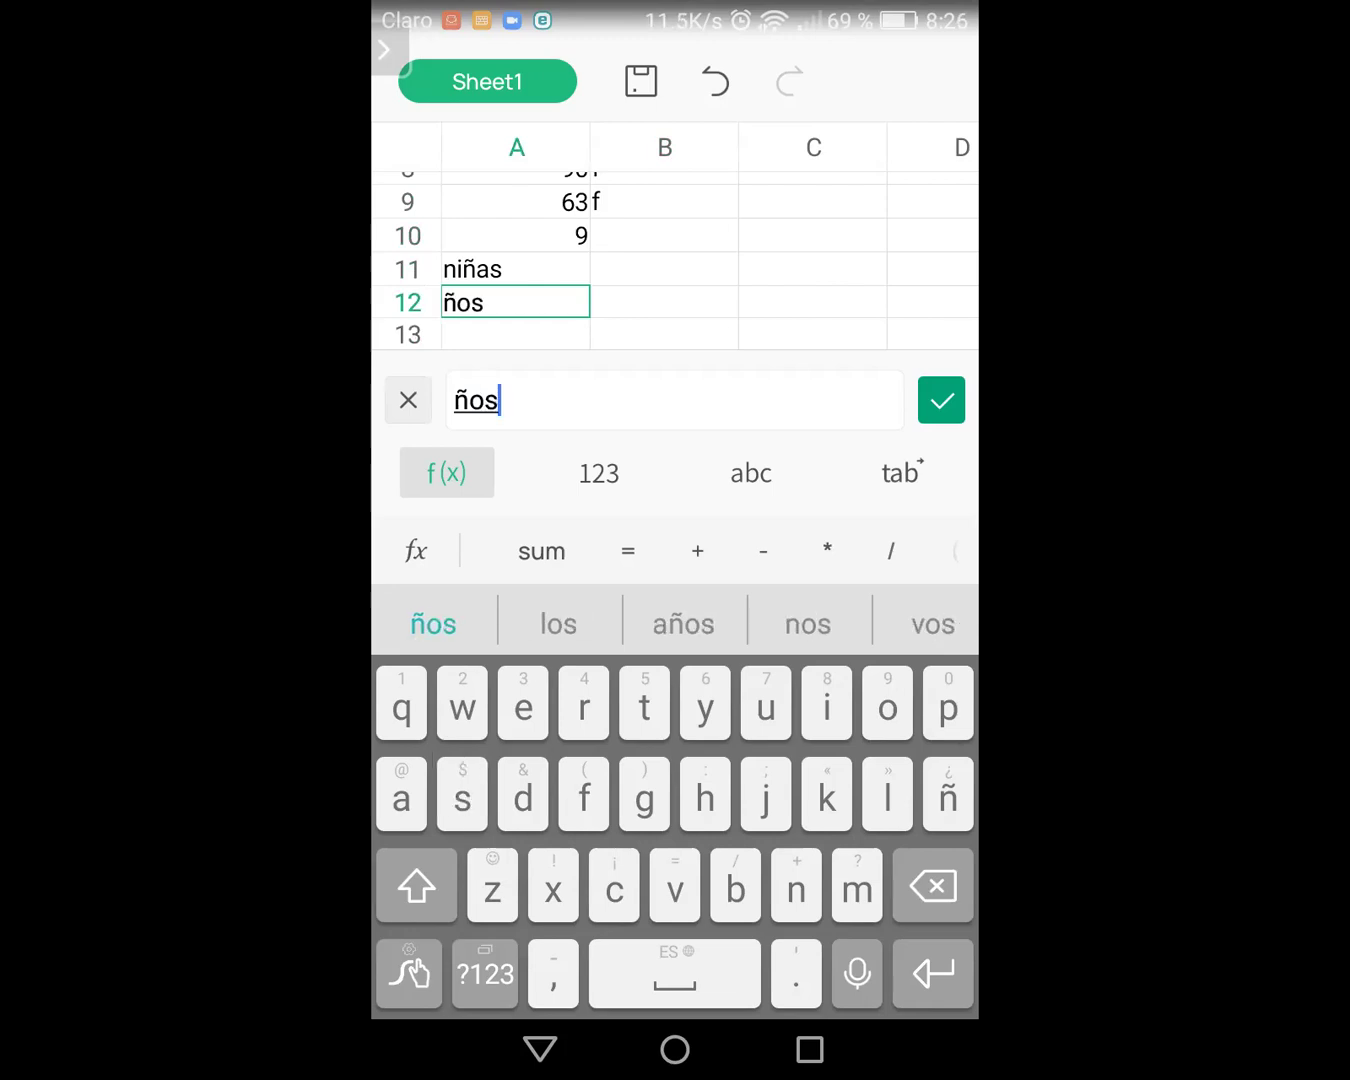
# Step: Start a COUNTIF formula in cell B11, beside the "niñas" label
pyautogui.click(664, 269)
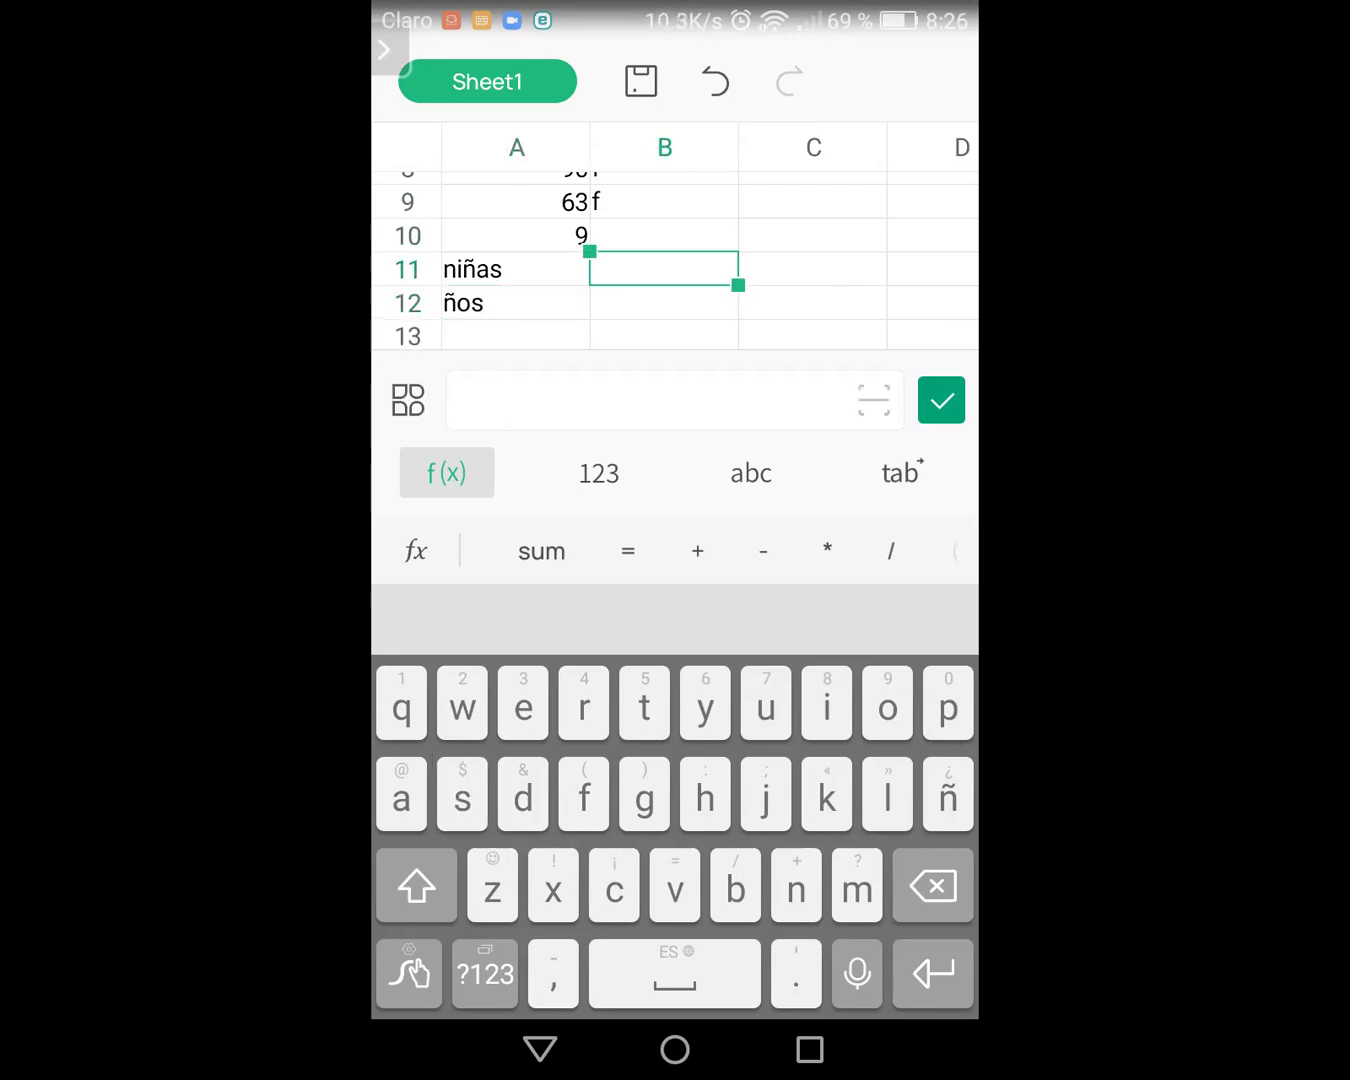
pyautogui.click(627, 551)
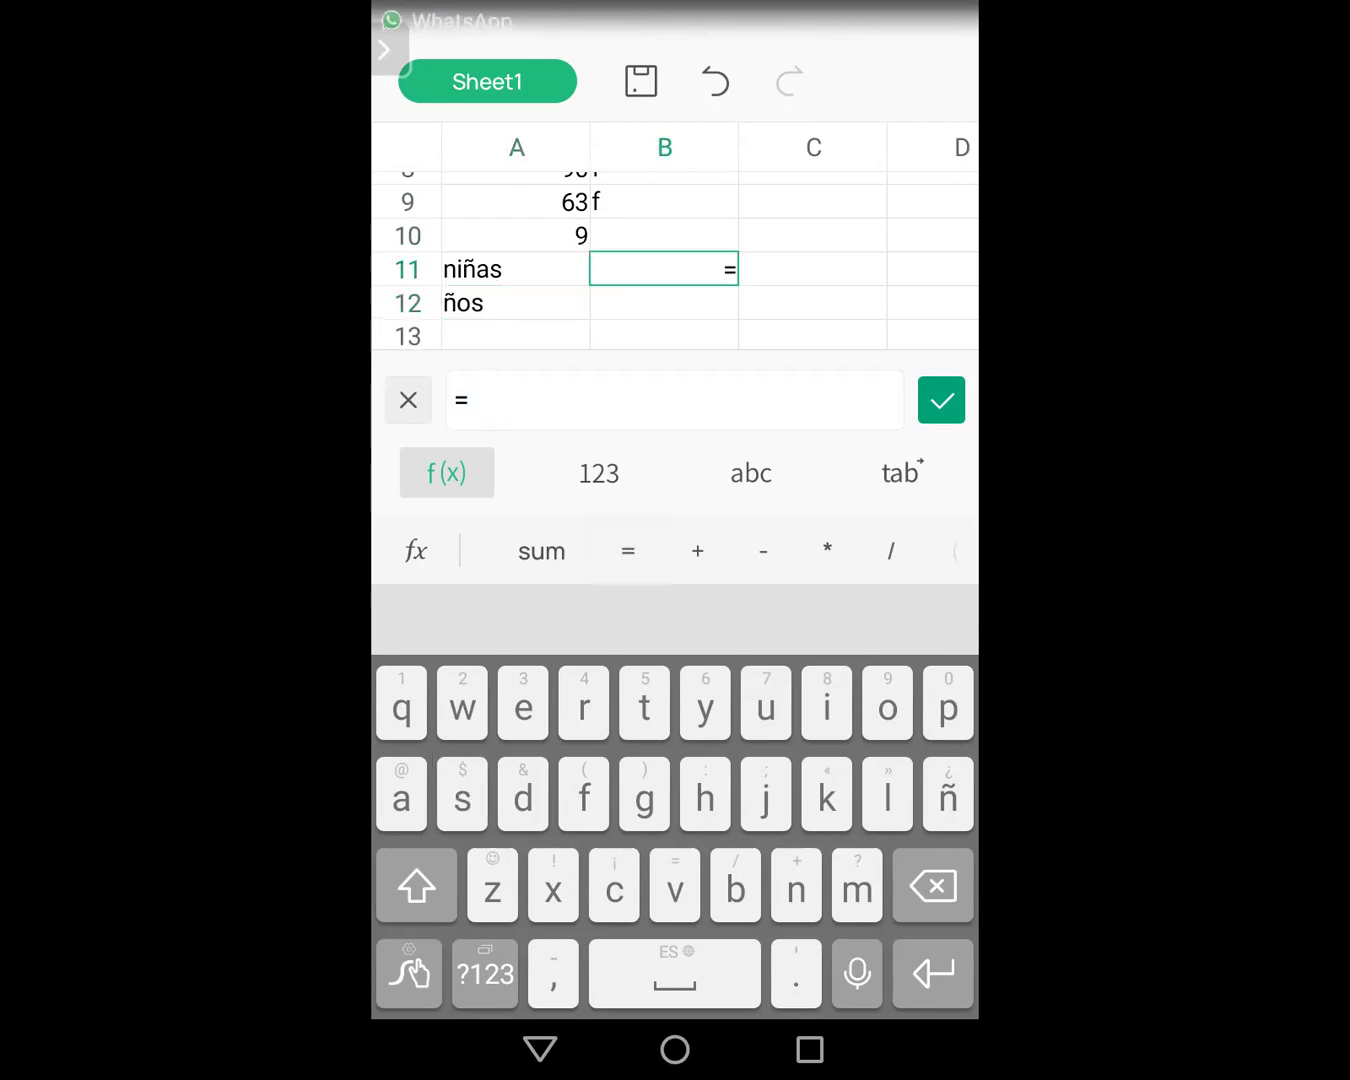
pyautogui.write('c')
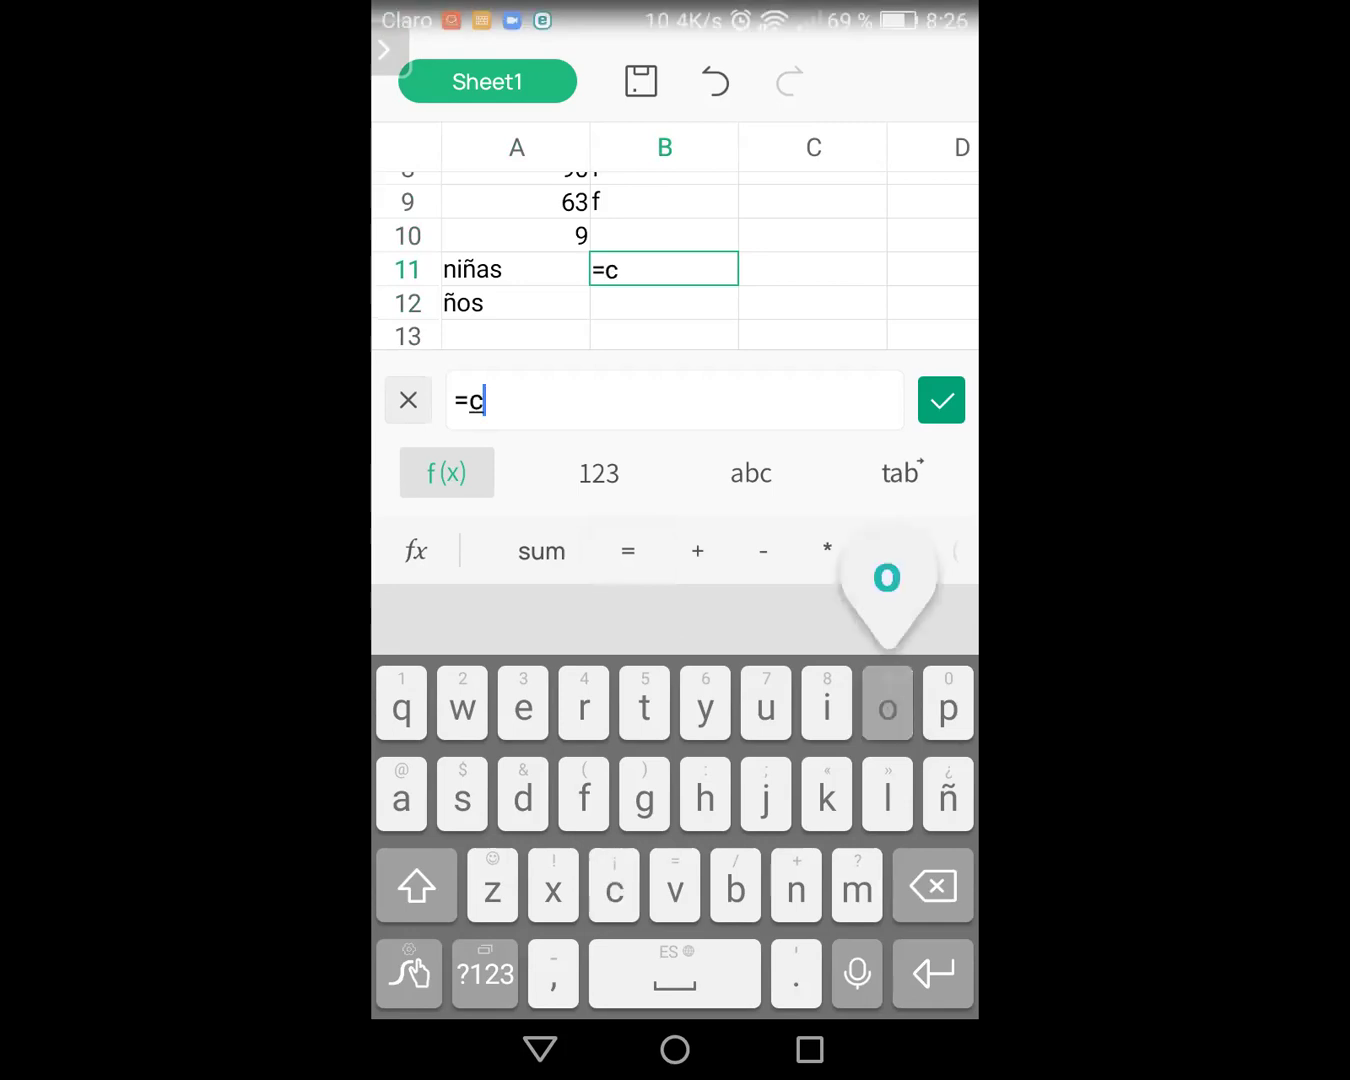
pyautogui.write('ou')
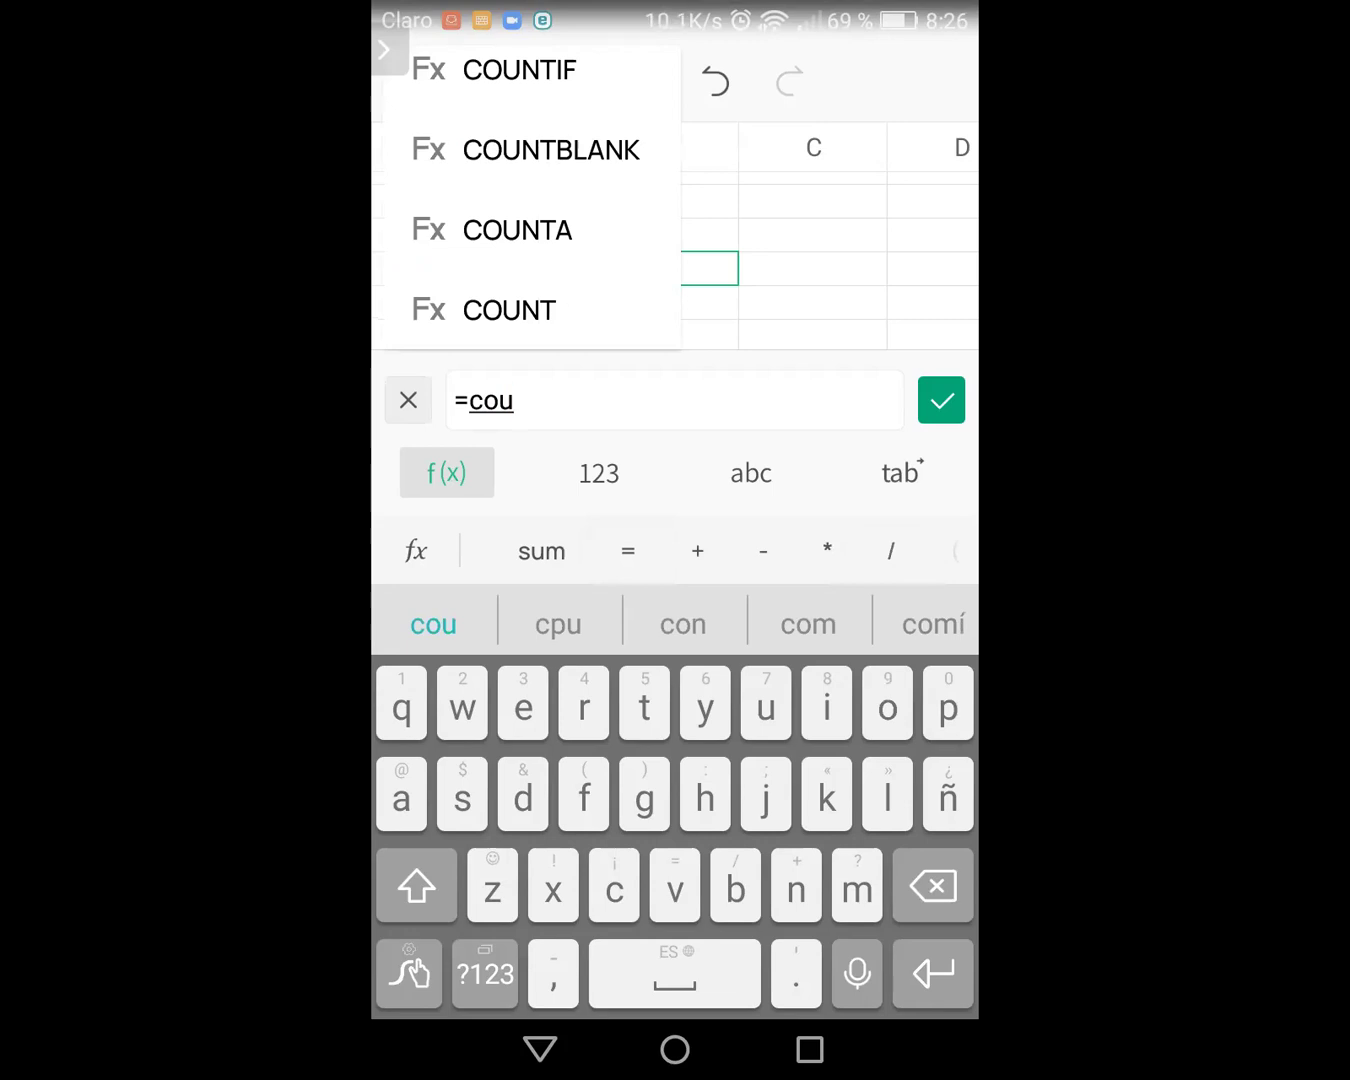
pyautogui.click(520, 70)
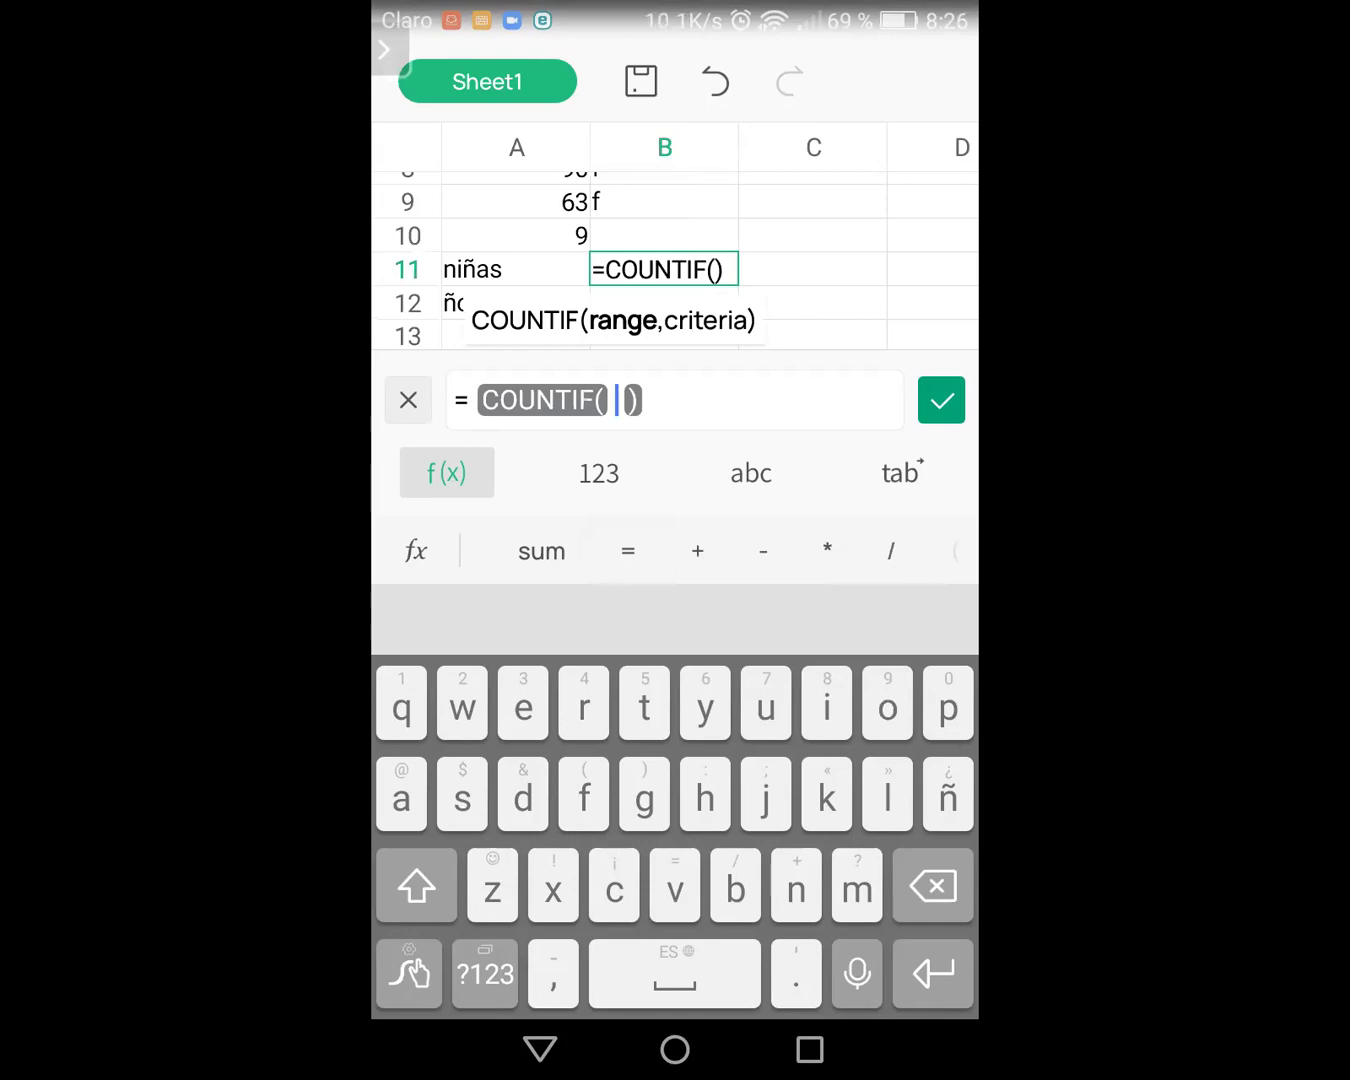
# Step: Set the range argument of the COUNTIF formula to the gender codes in B1:B9
pyautogui.scroll(5, 675, 261)
pyautogui.click(540, 1049)
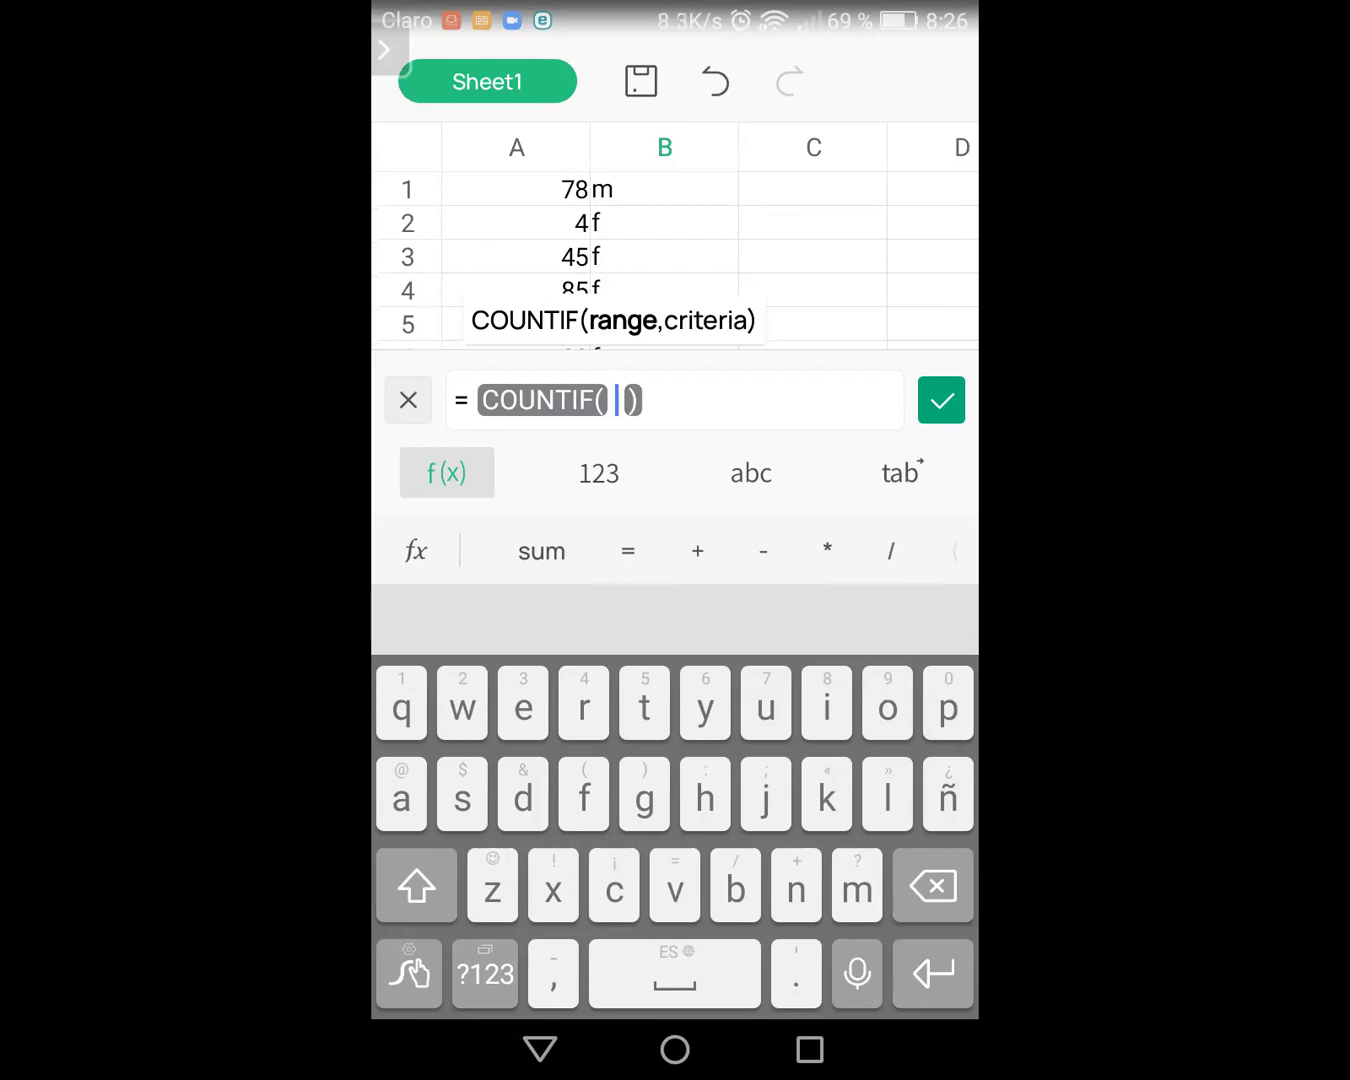
pyautogui.click(665, 189)
pyautogui.moveTo(738, 205); pyautogui.dragTo(738, 312)
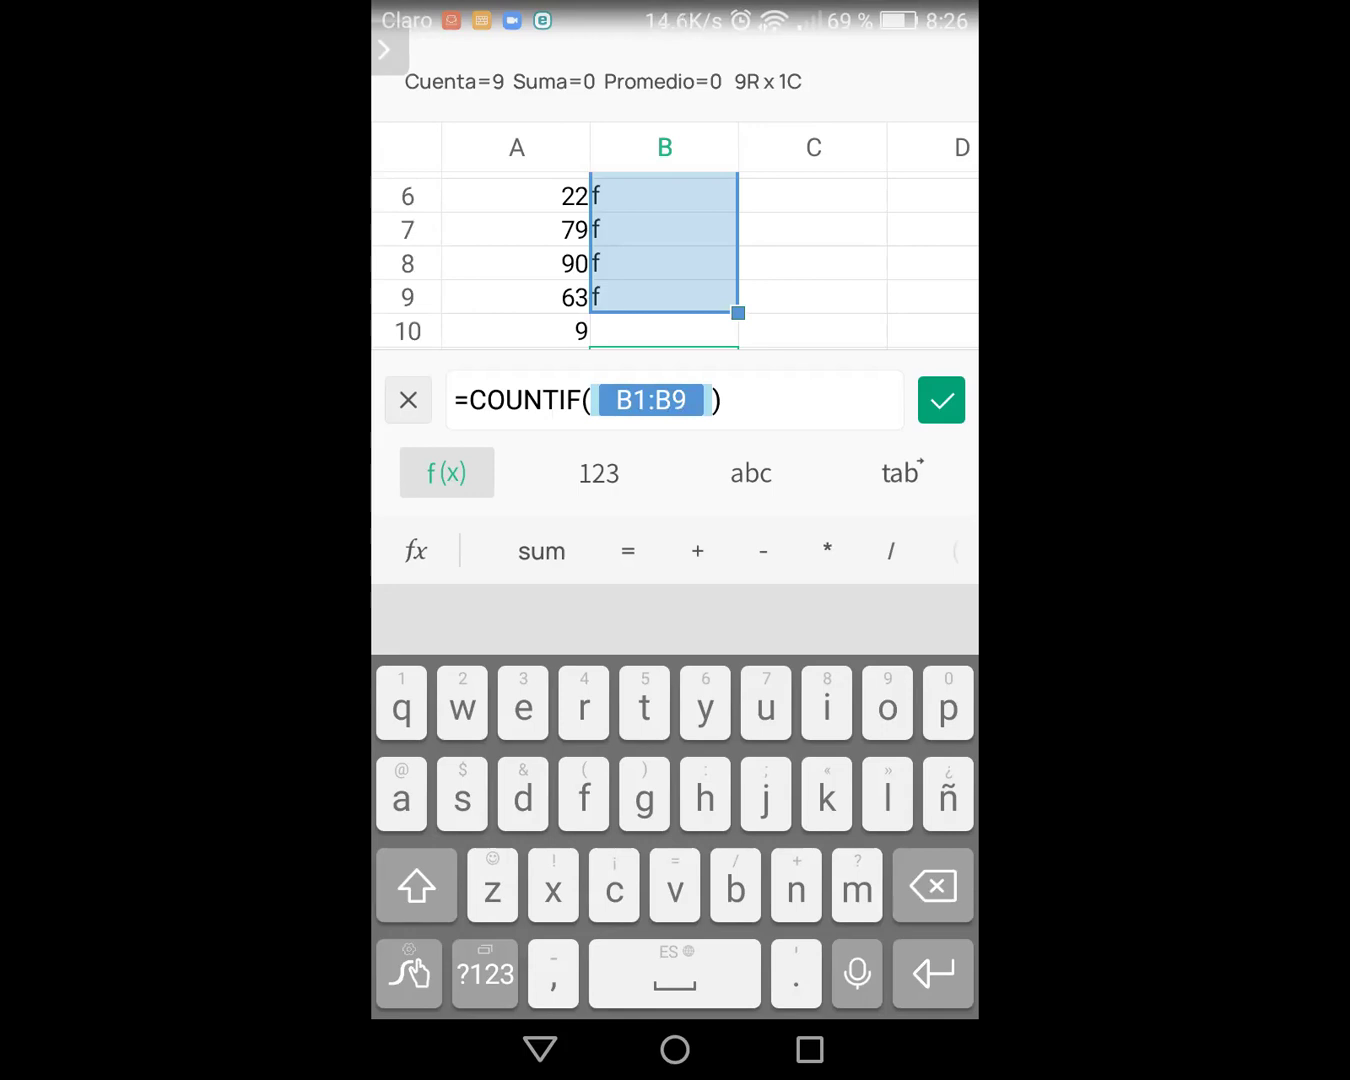
pyautogui.click(739, 400)
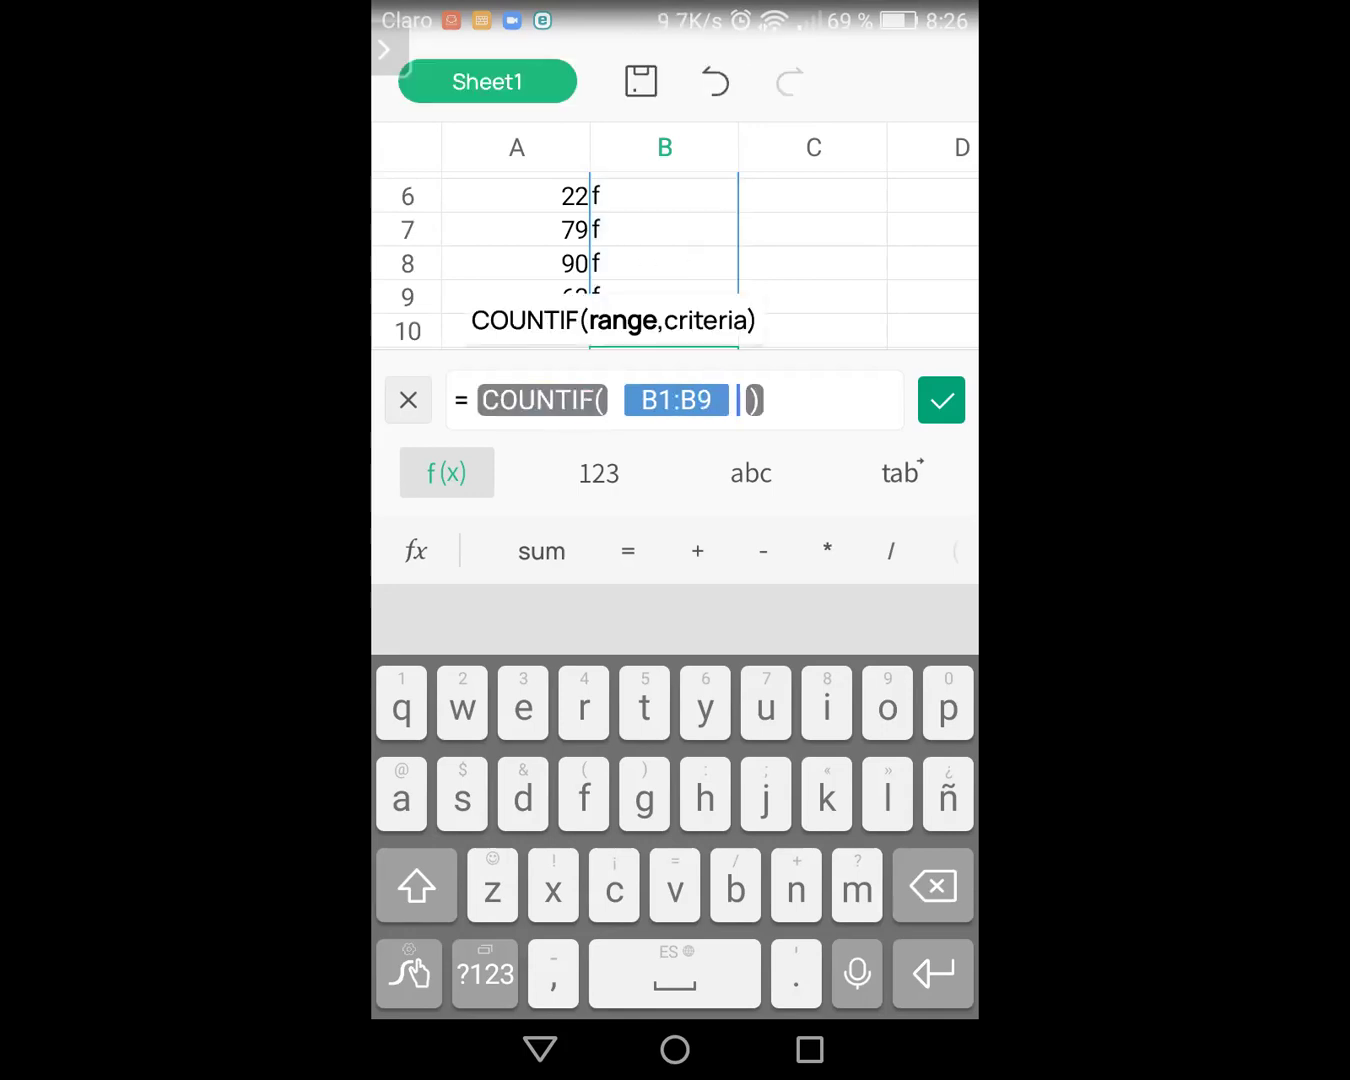
# Step: Add "=f" as the criteria of the COUNTIF formula in B11 and accept the formula
pyautogui.write(',')
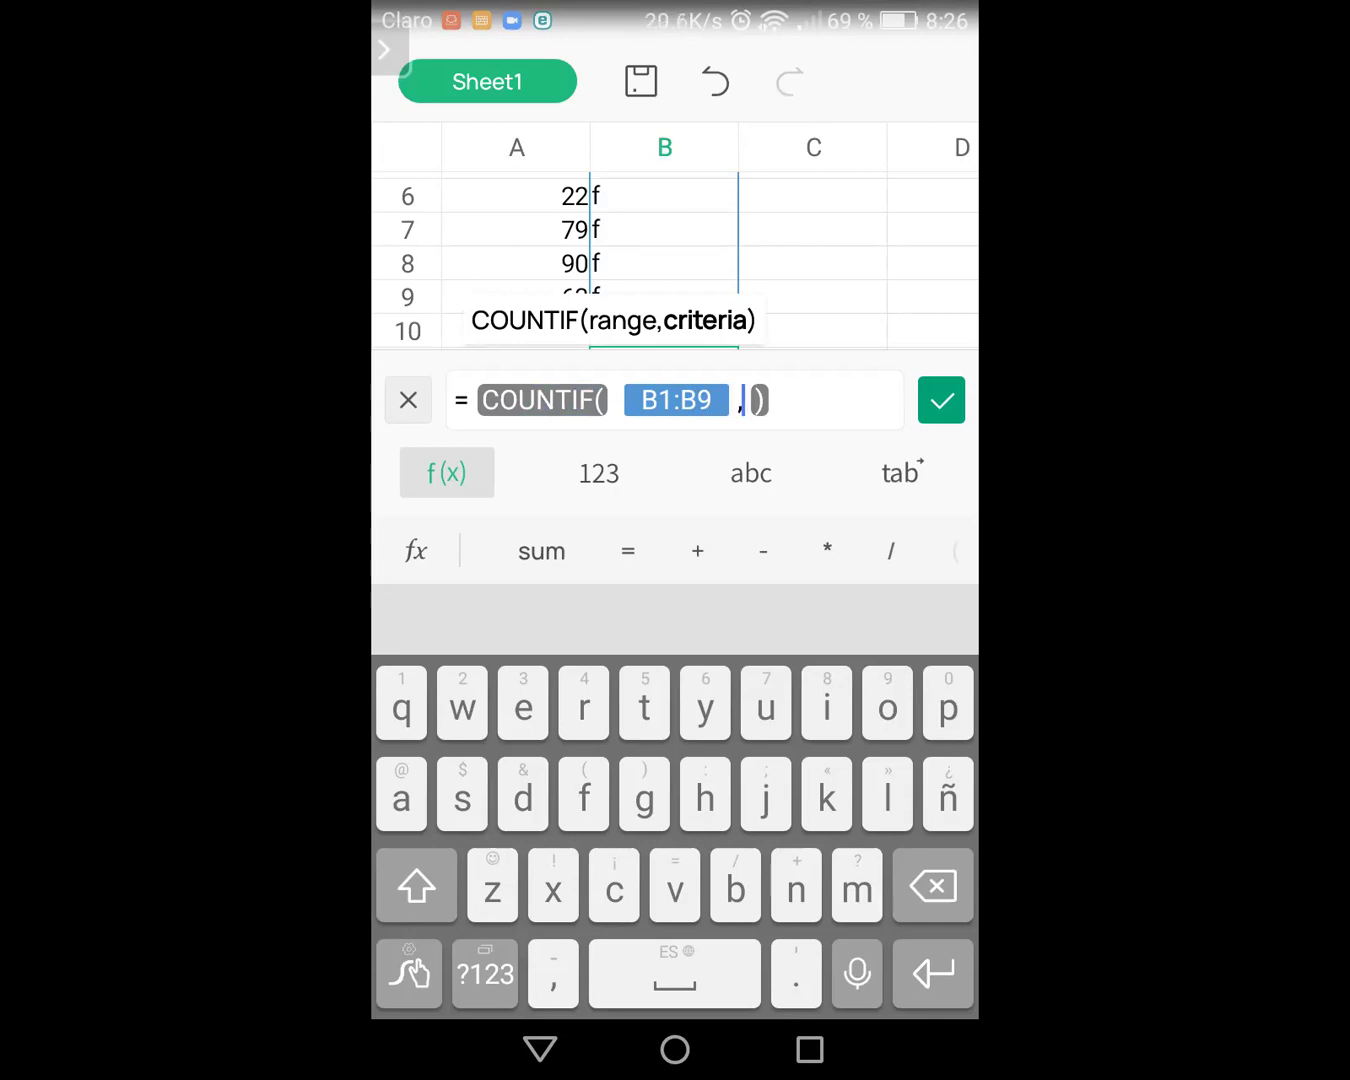
pyautogui.click(485, 973)
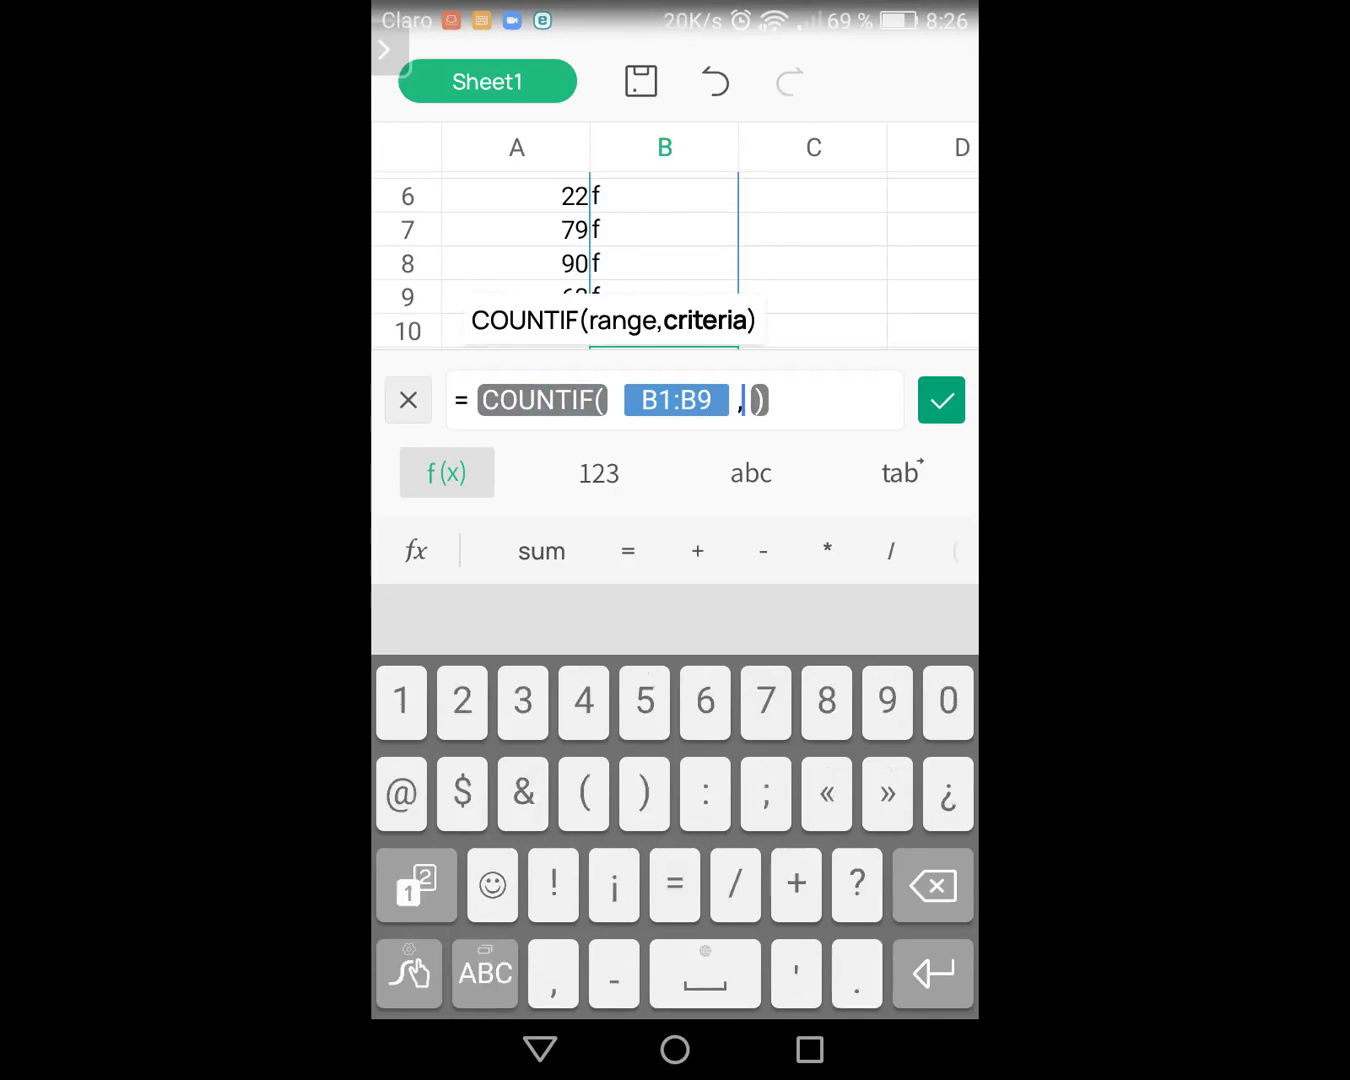
pyautogui.click(415, 885)
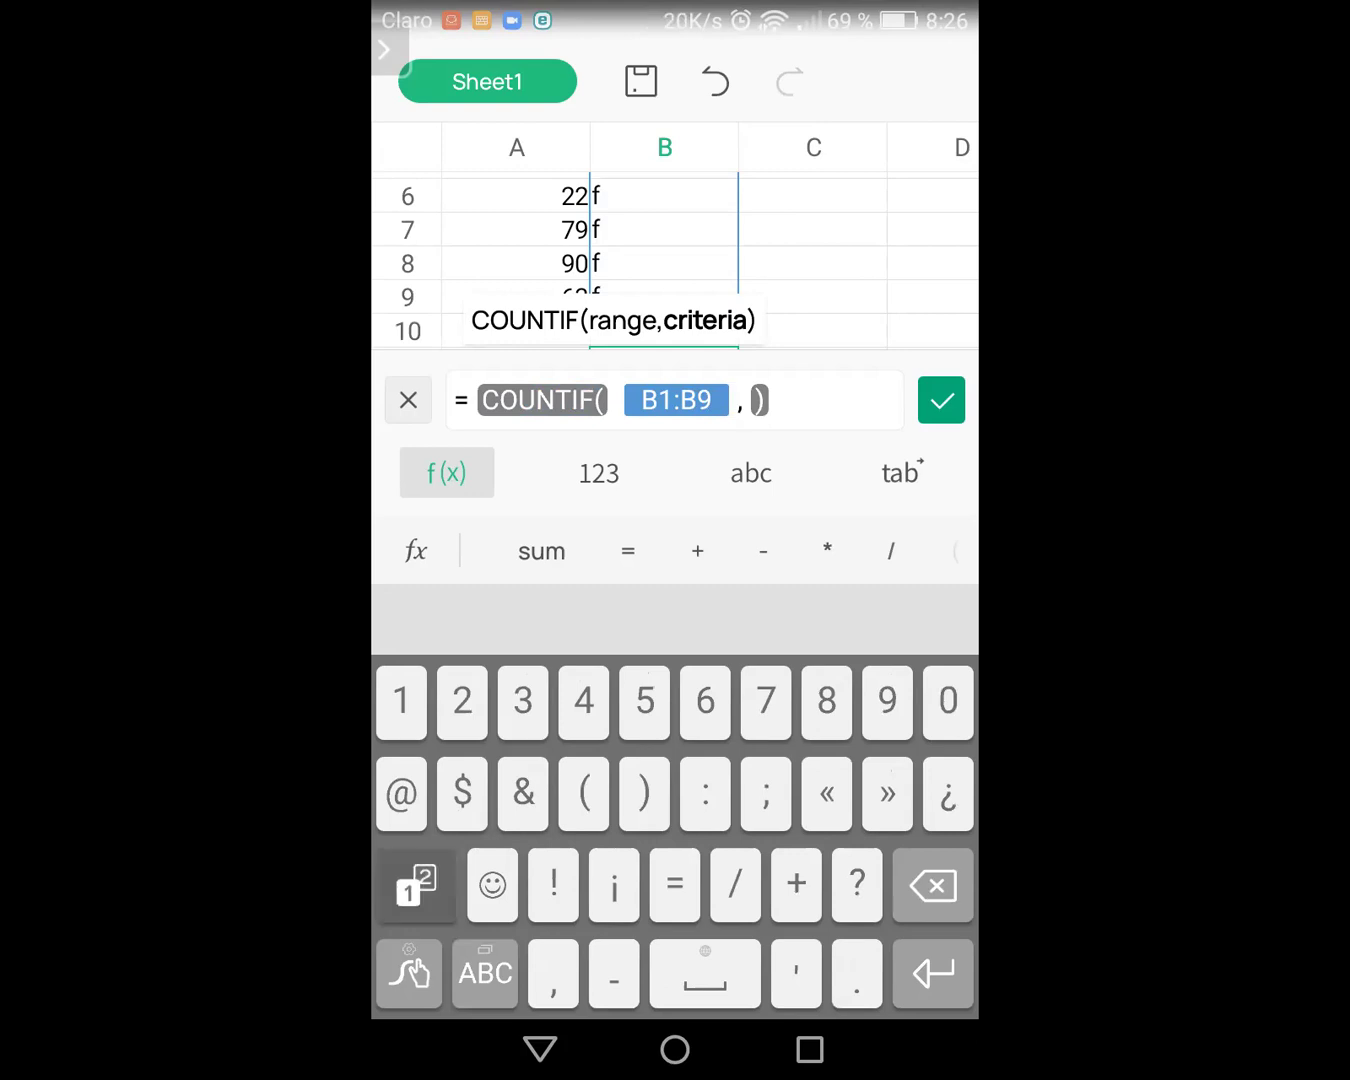
pyautogui.write('"')
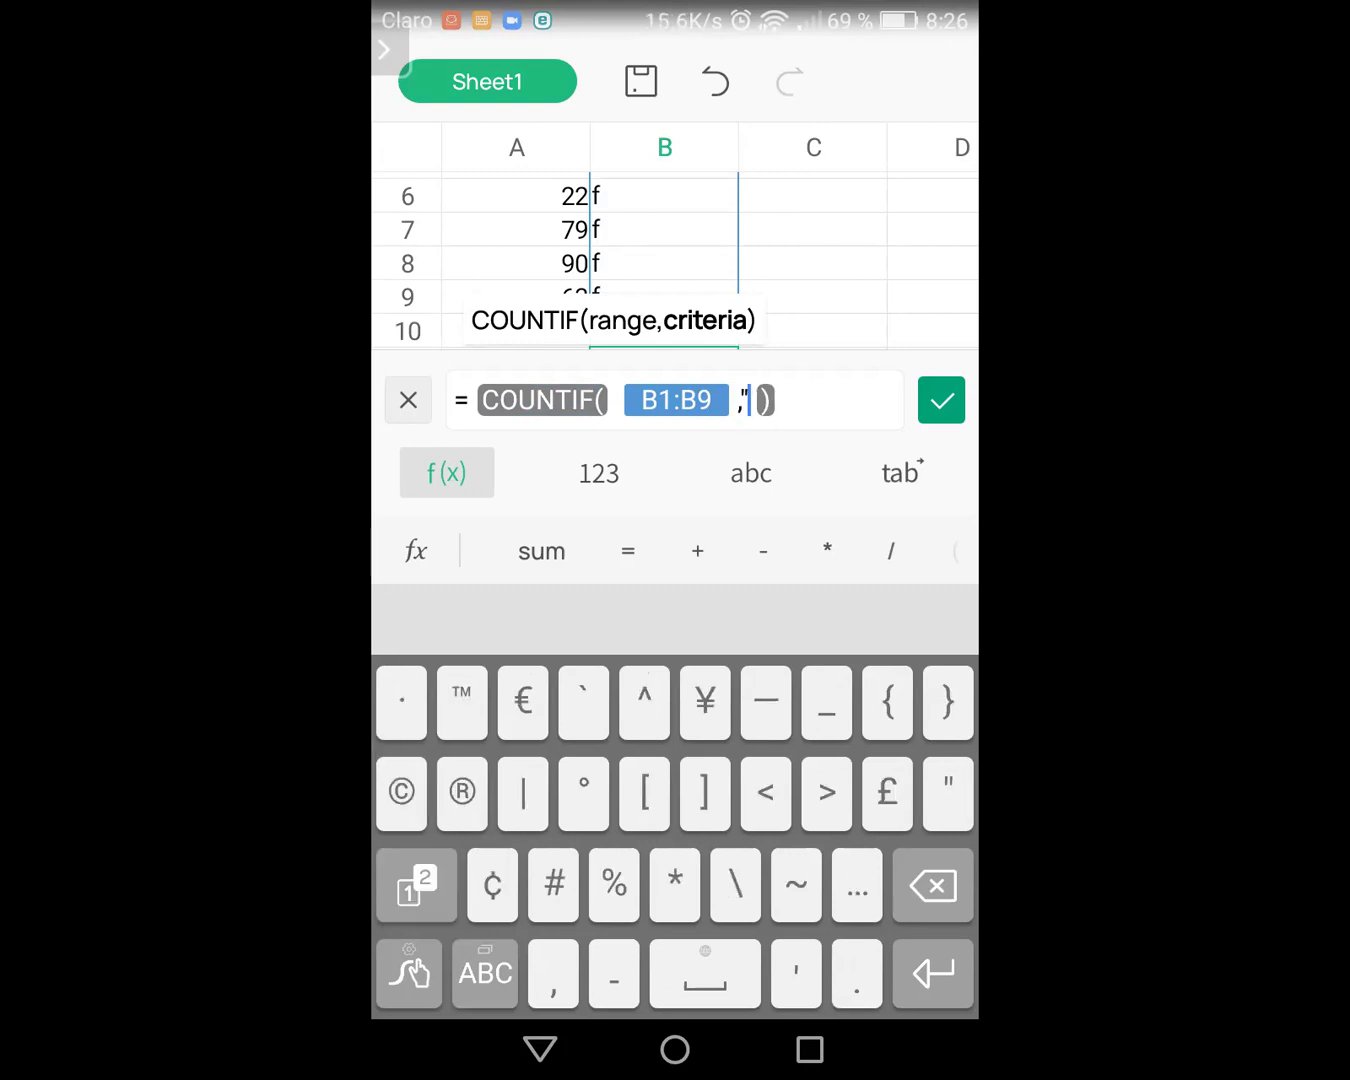
pyautogui.click(415, 885)
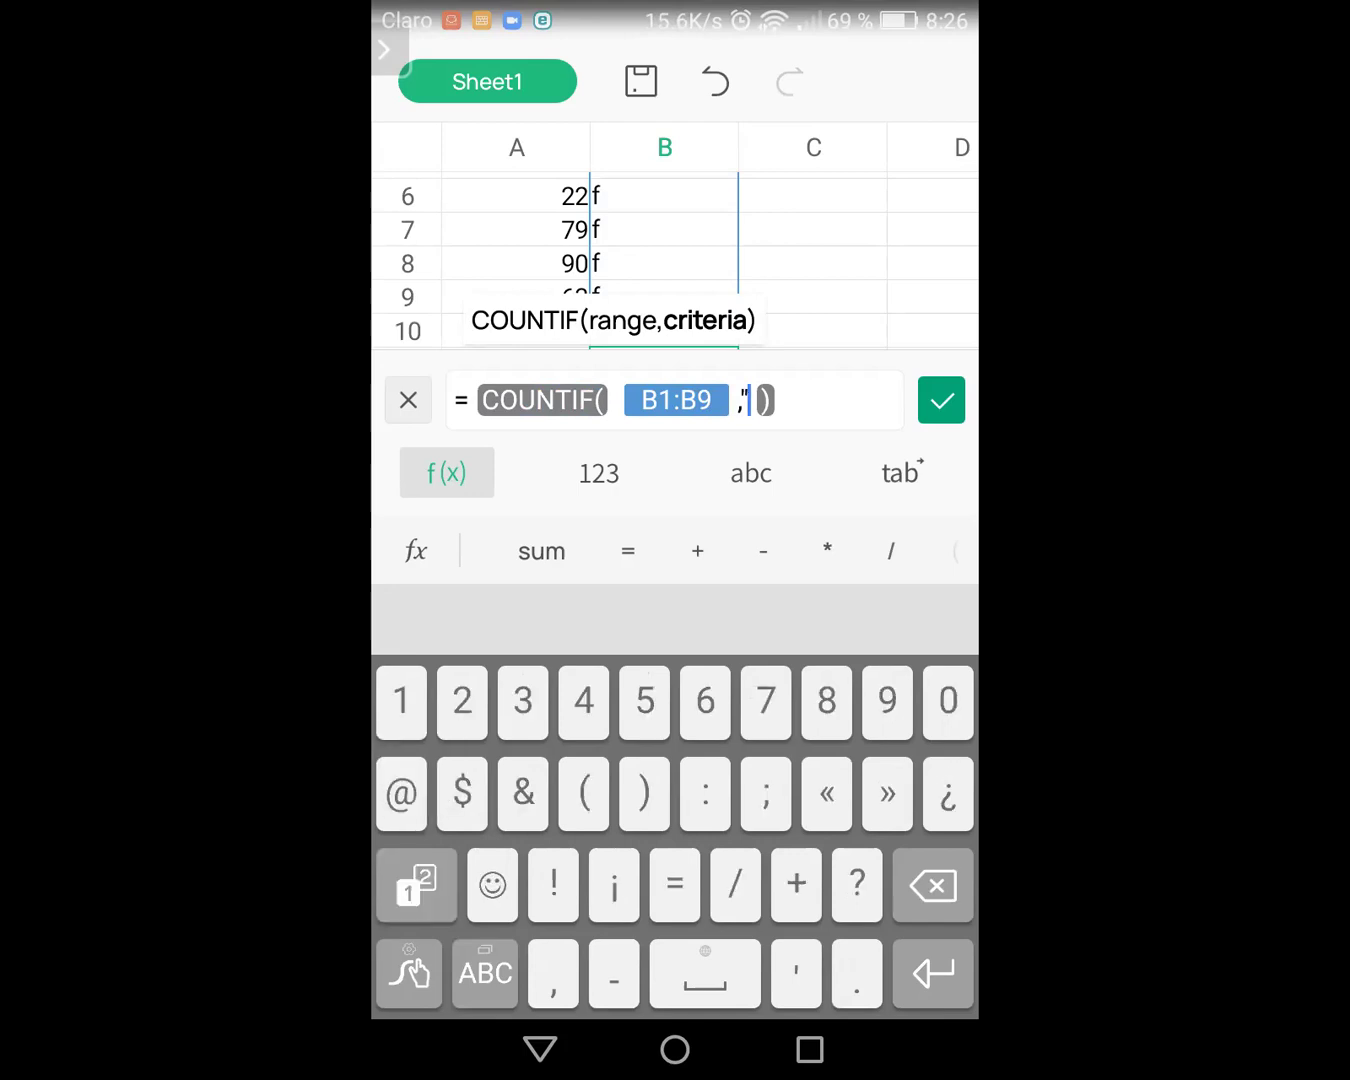
pyautogui.write('=')
pyautogui.click(486, 973)
pyautogui.write('f')
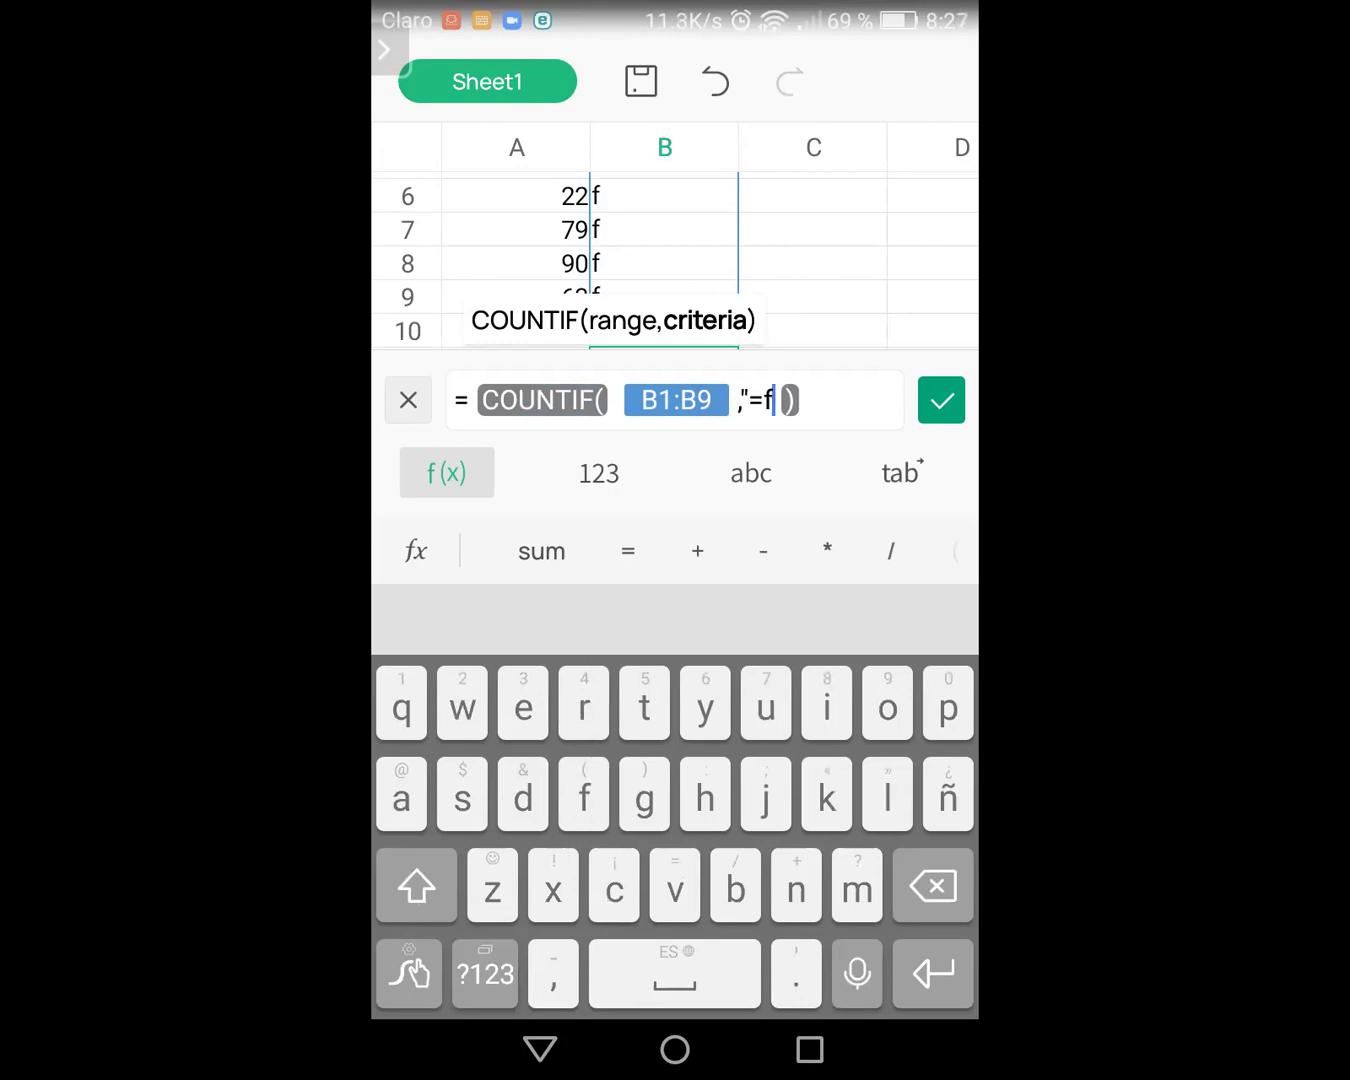
pyautogui.click(485, 974)
pyautogui.click(416, 885)
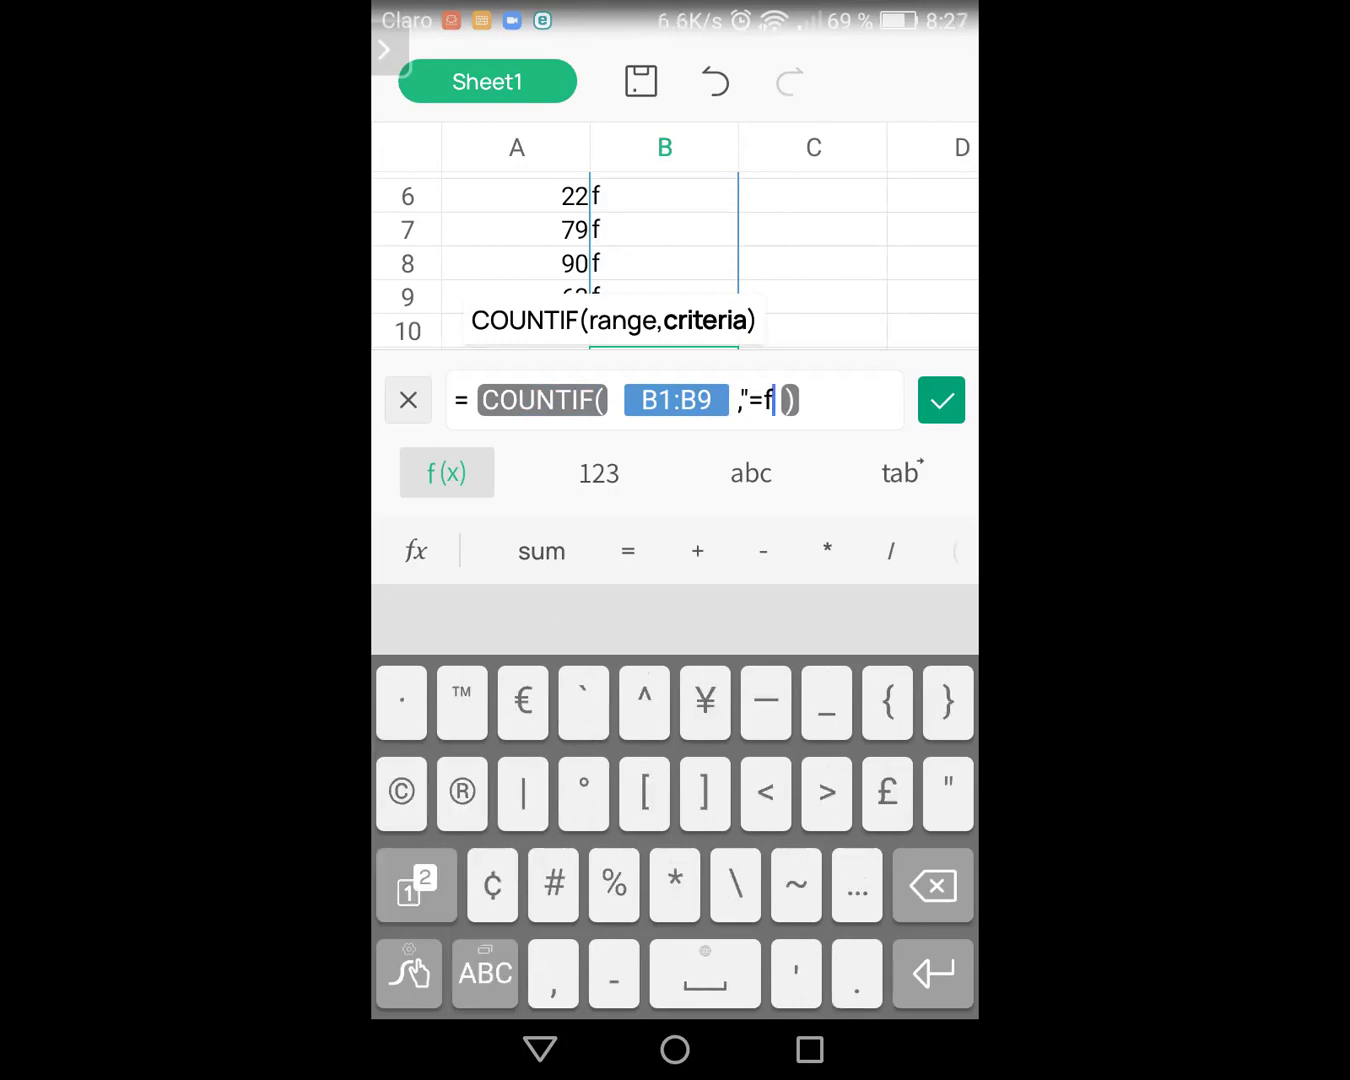
pyautogui.write('"')
pyautogui.click(416, 885)
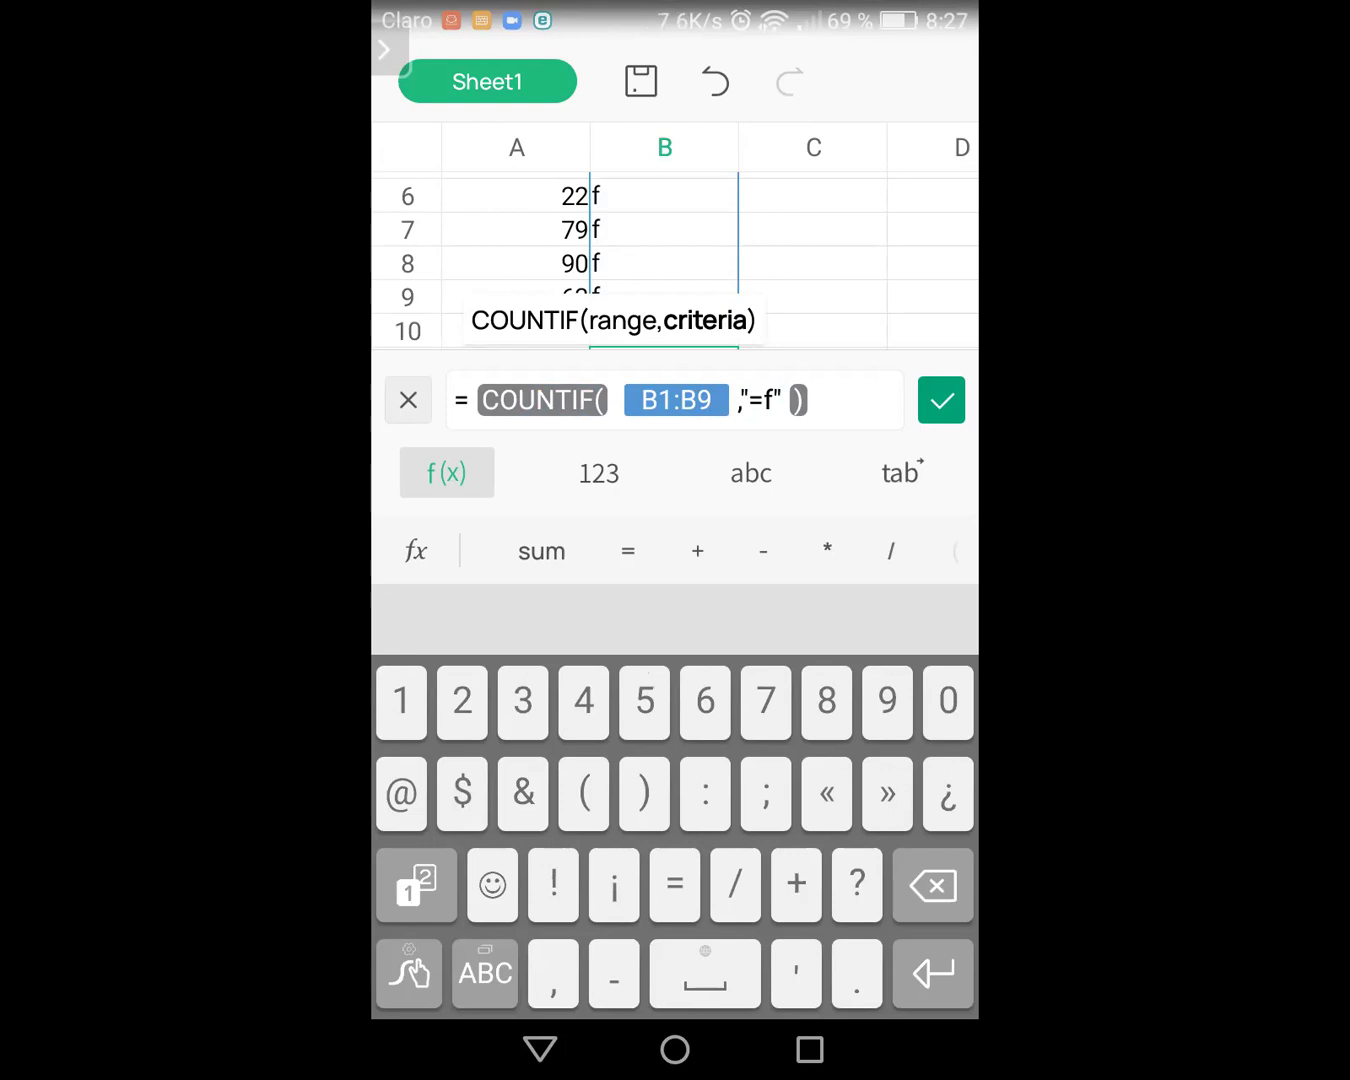
pyautogui.click(941, 400)
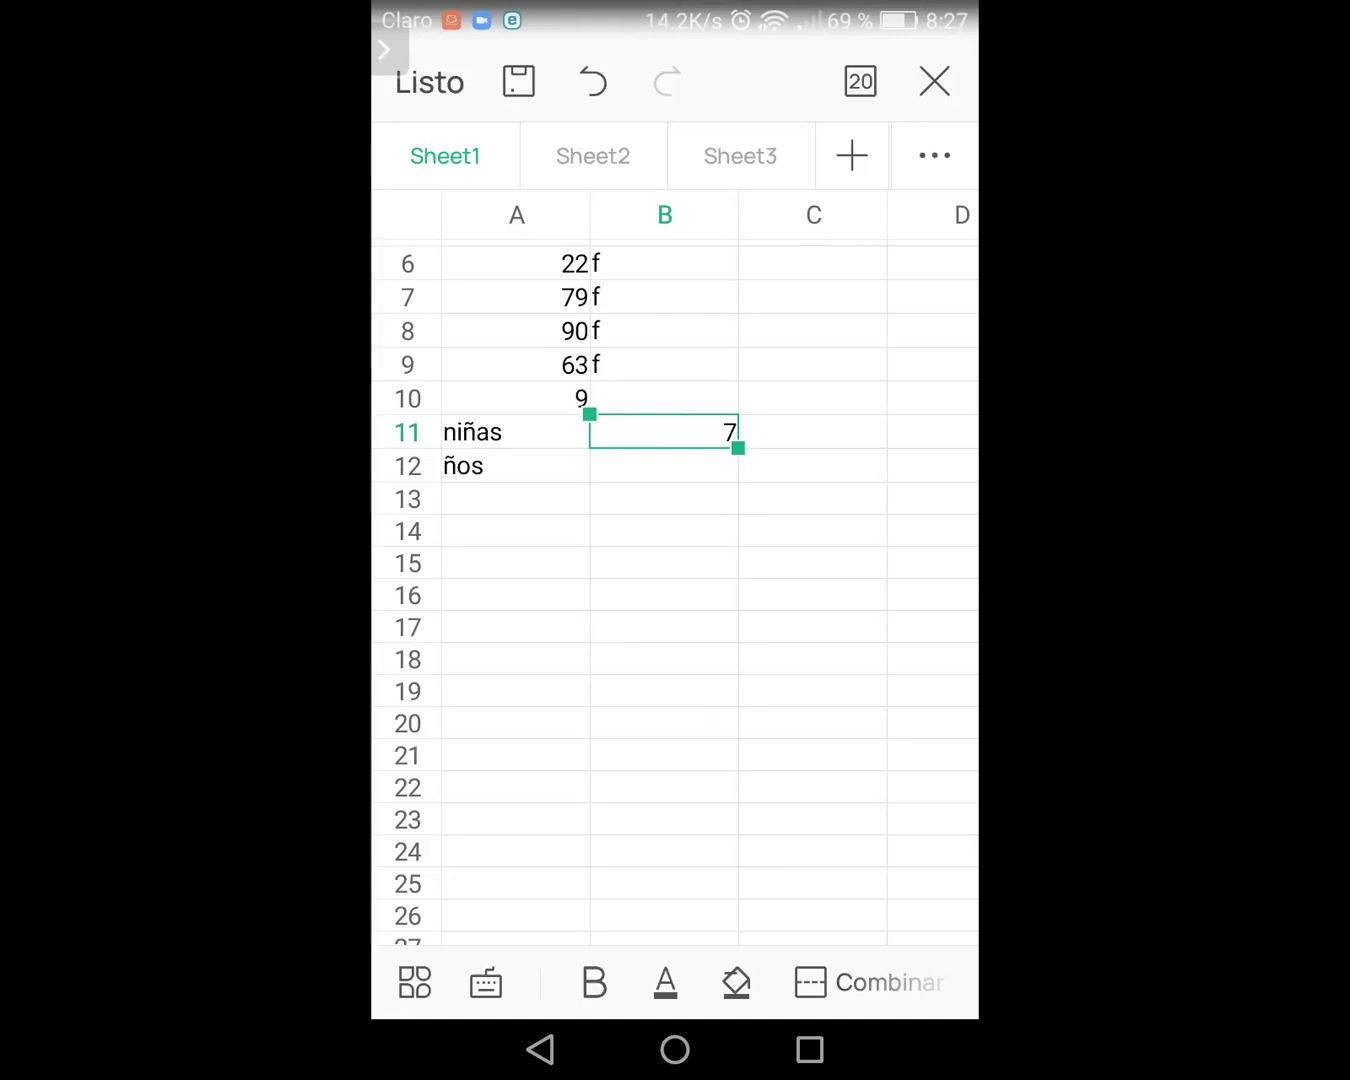
# Step: Start a formula in cell C11, beside the girls' count, by entering "=cou"
pyautogui.scroll(3, 675, 589)
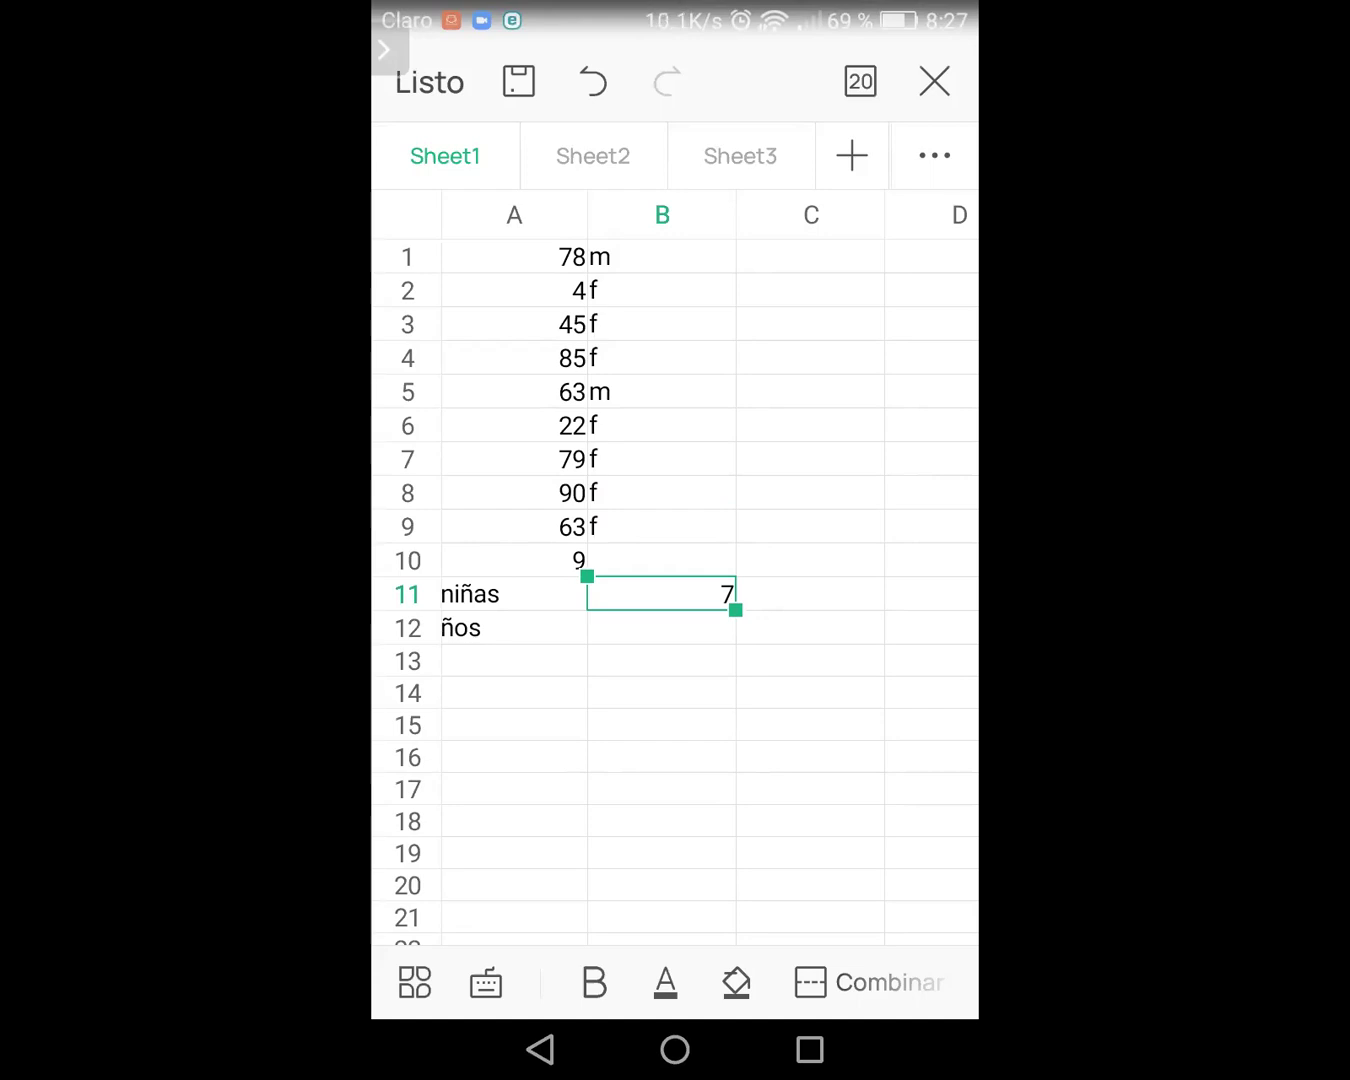
pyautogui.click(661, 627)
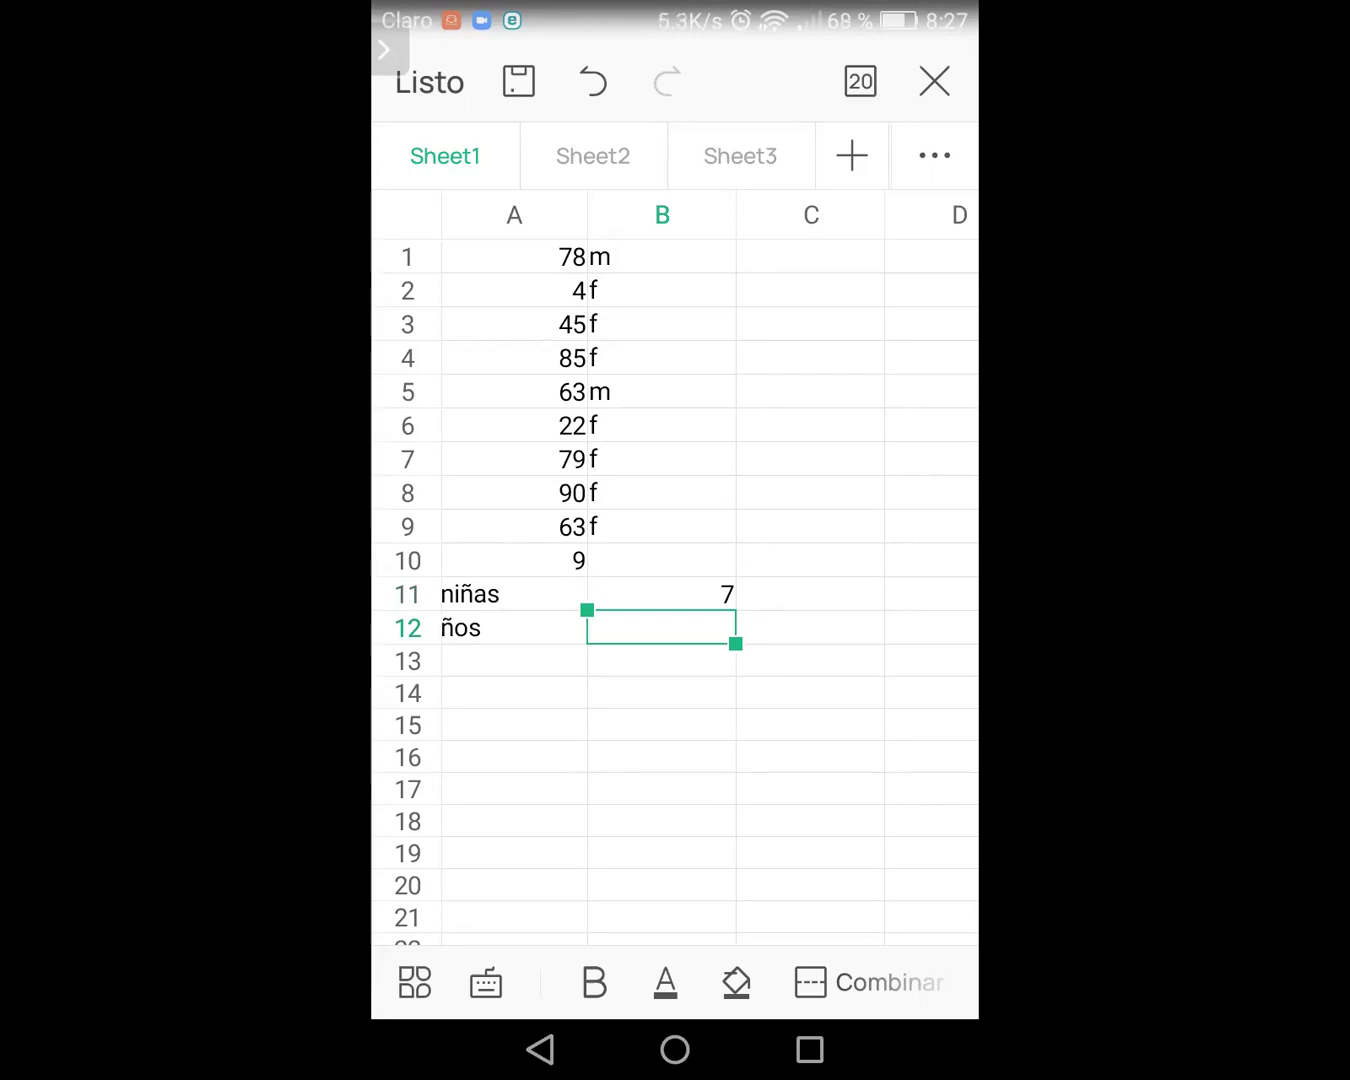
pyautogui.click(810, 593)
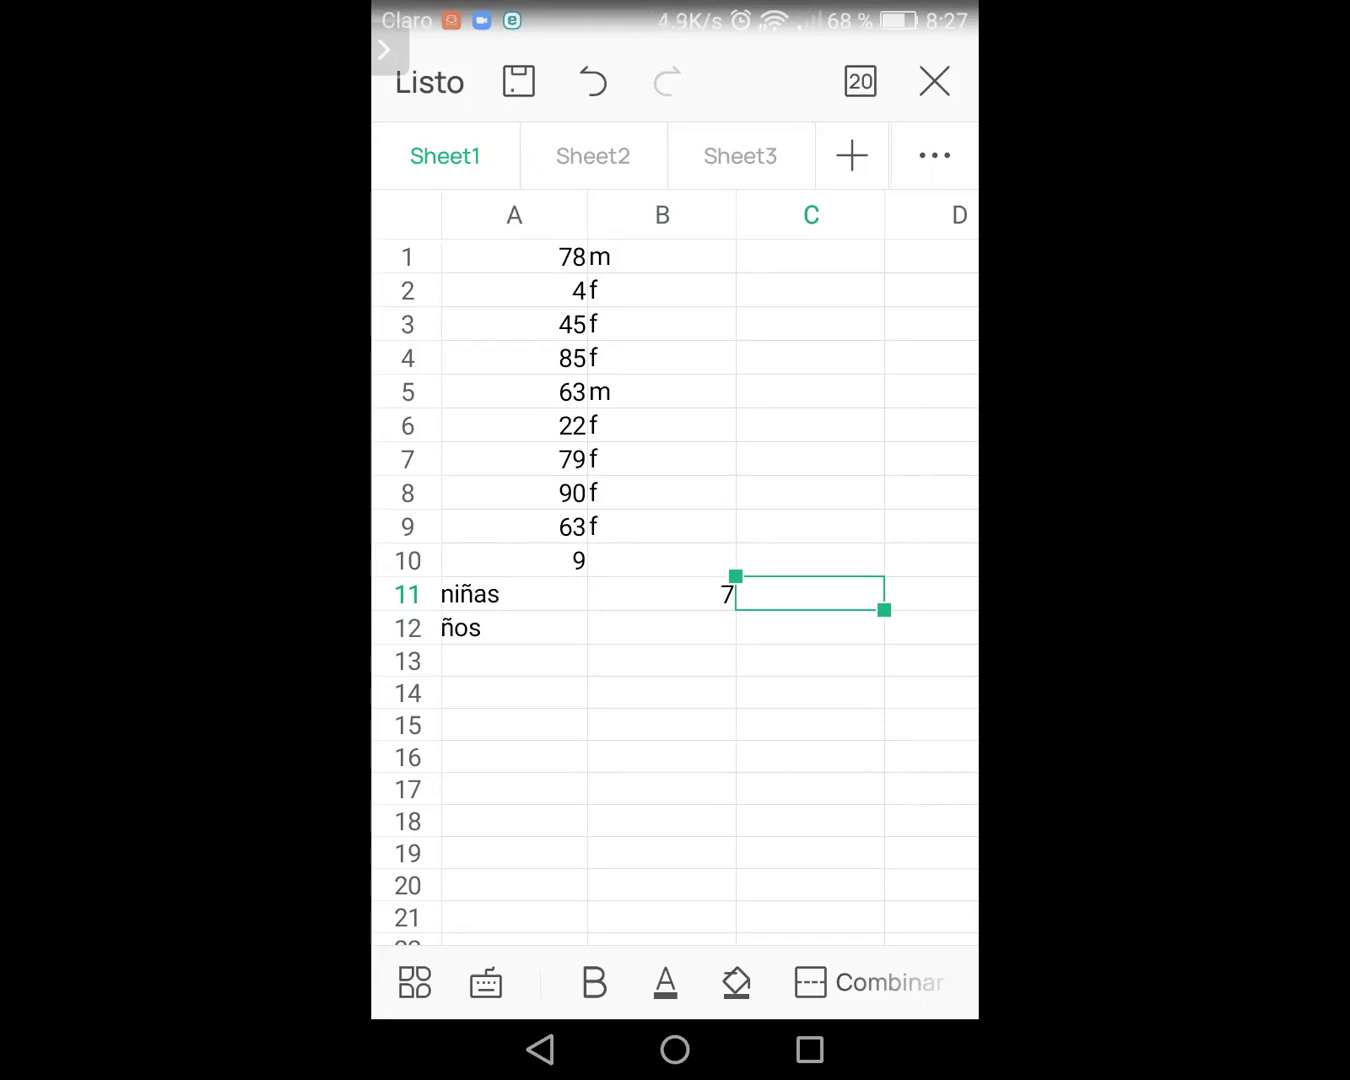
pyautogui.click(486, 983)
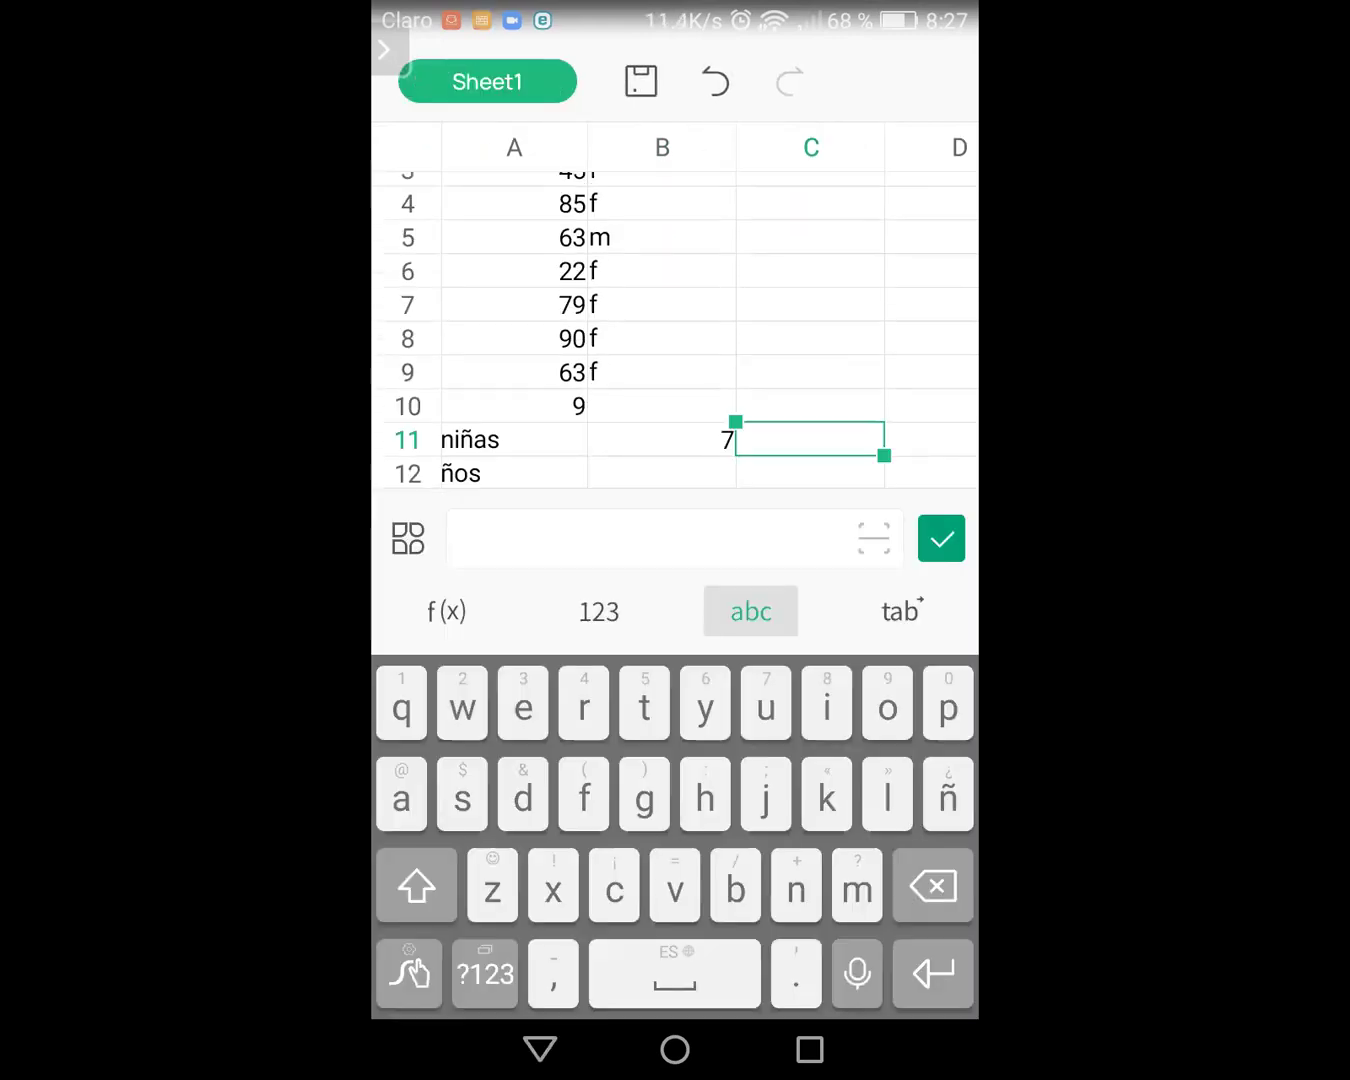
pyautogui.click(446, 611)
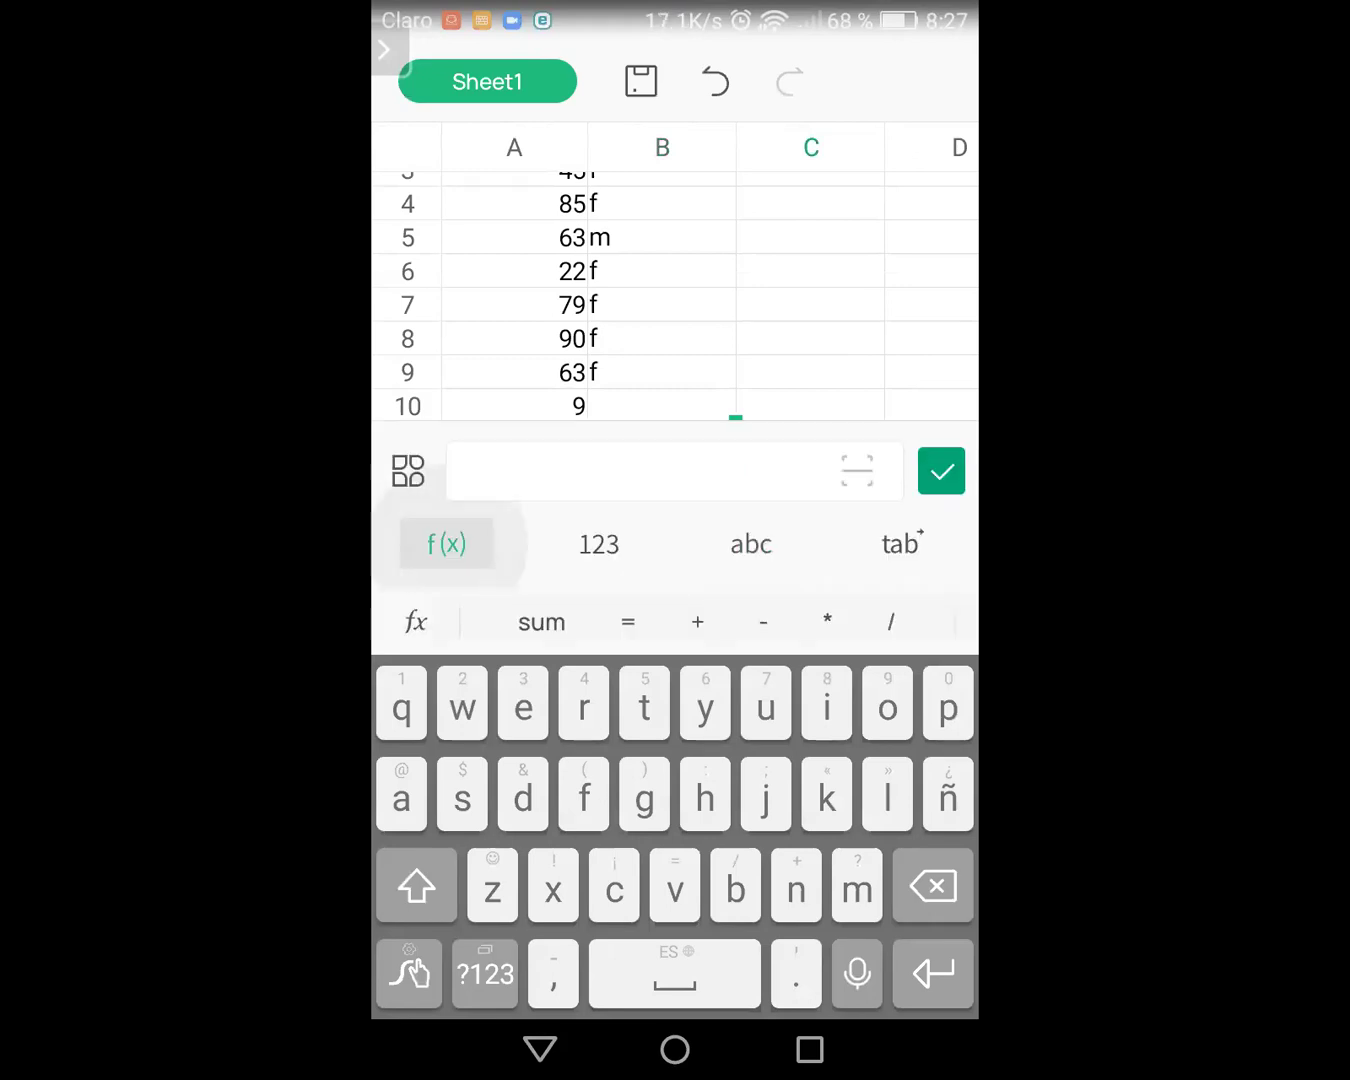
pyautogui.click(628, 622)
pyautogui.write('c')
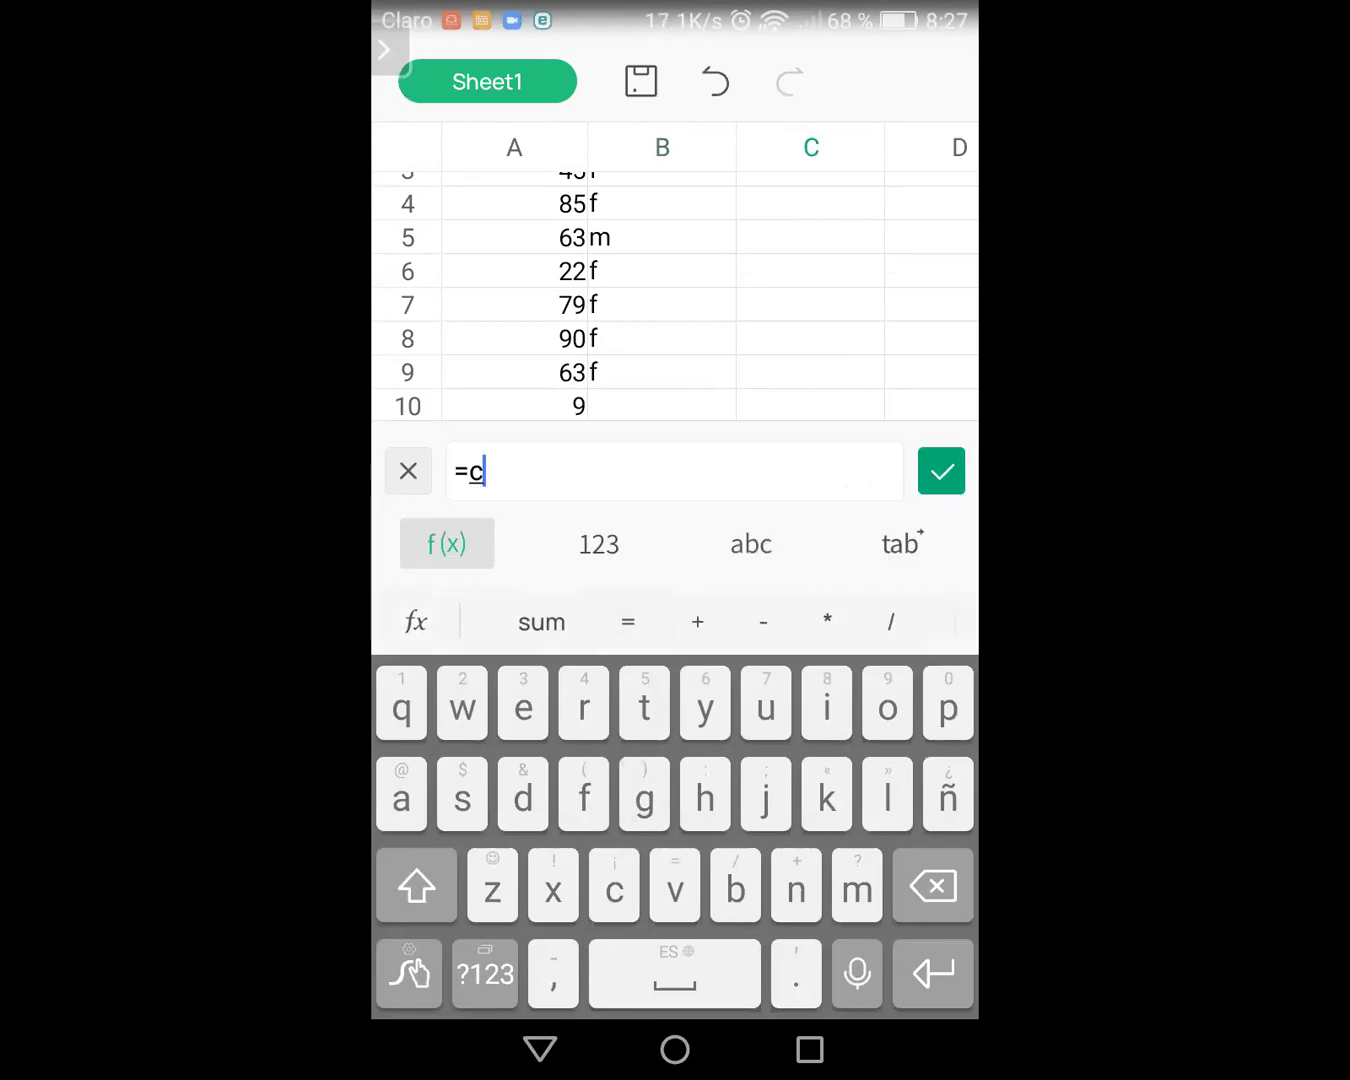
pyautogui.write('ou')
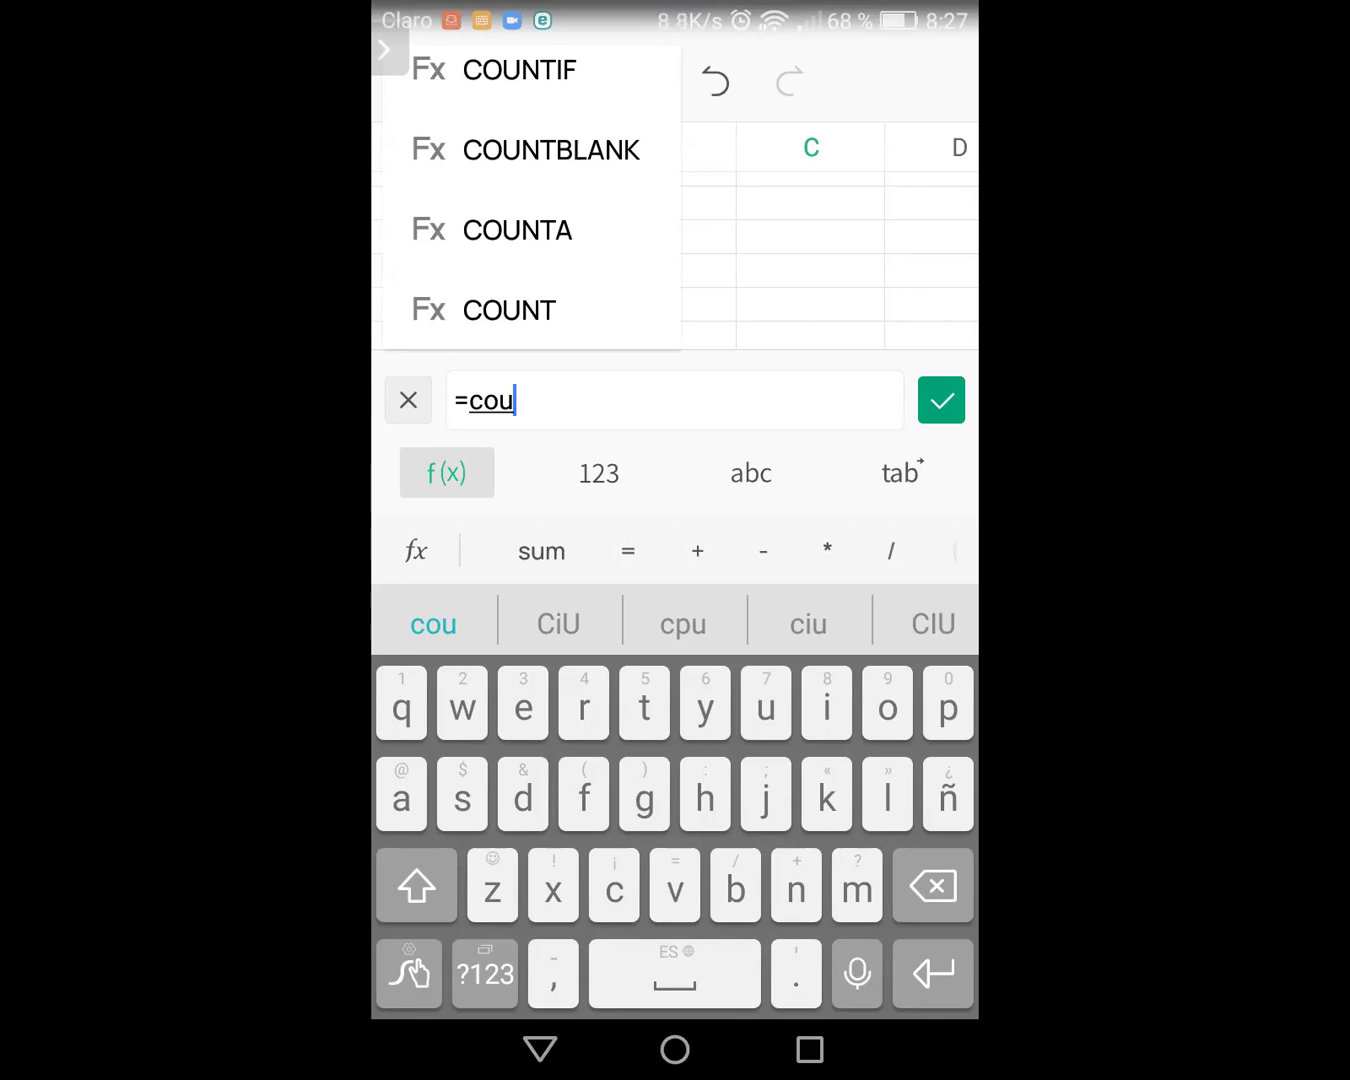
pyautogui.click(517, 230)
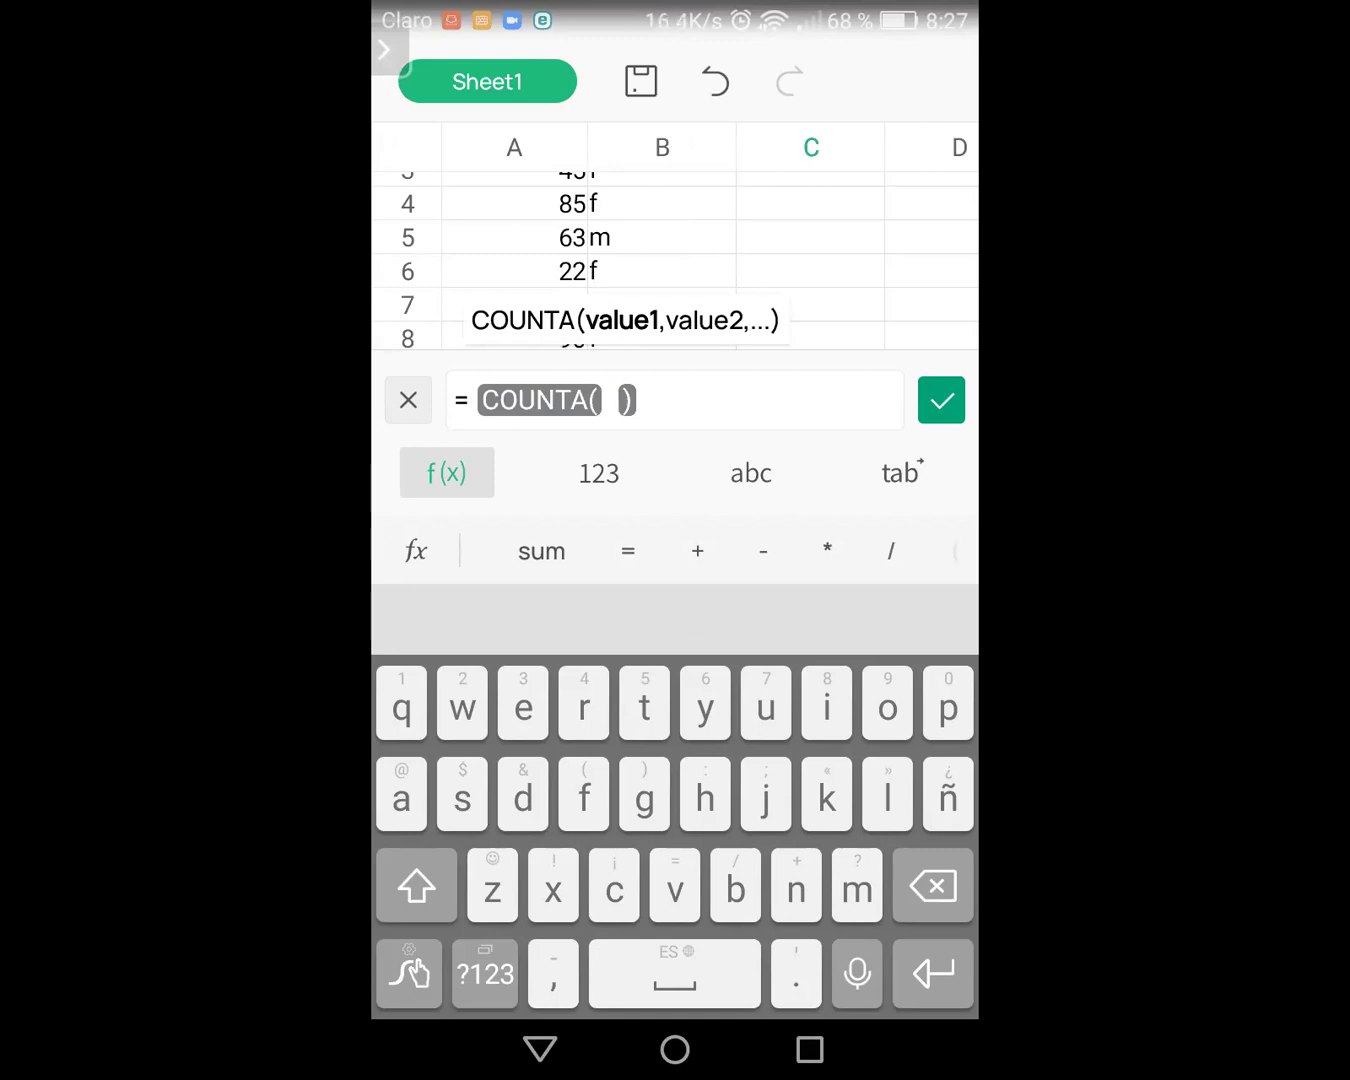
pyautogui.press('BackSpace')
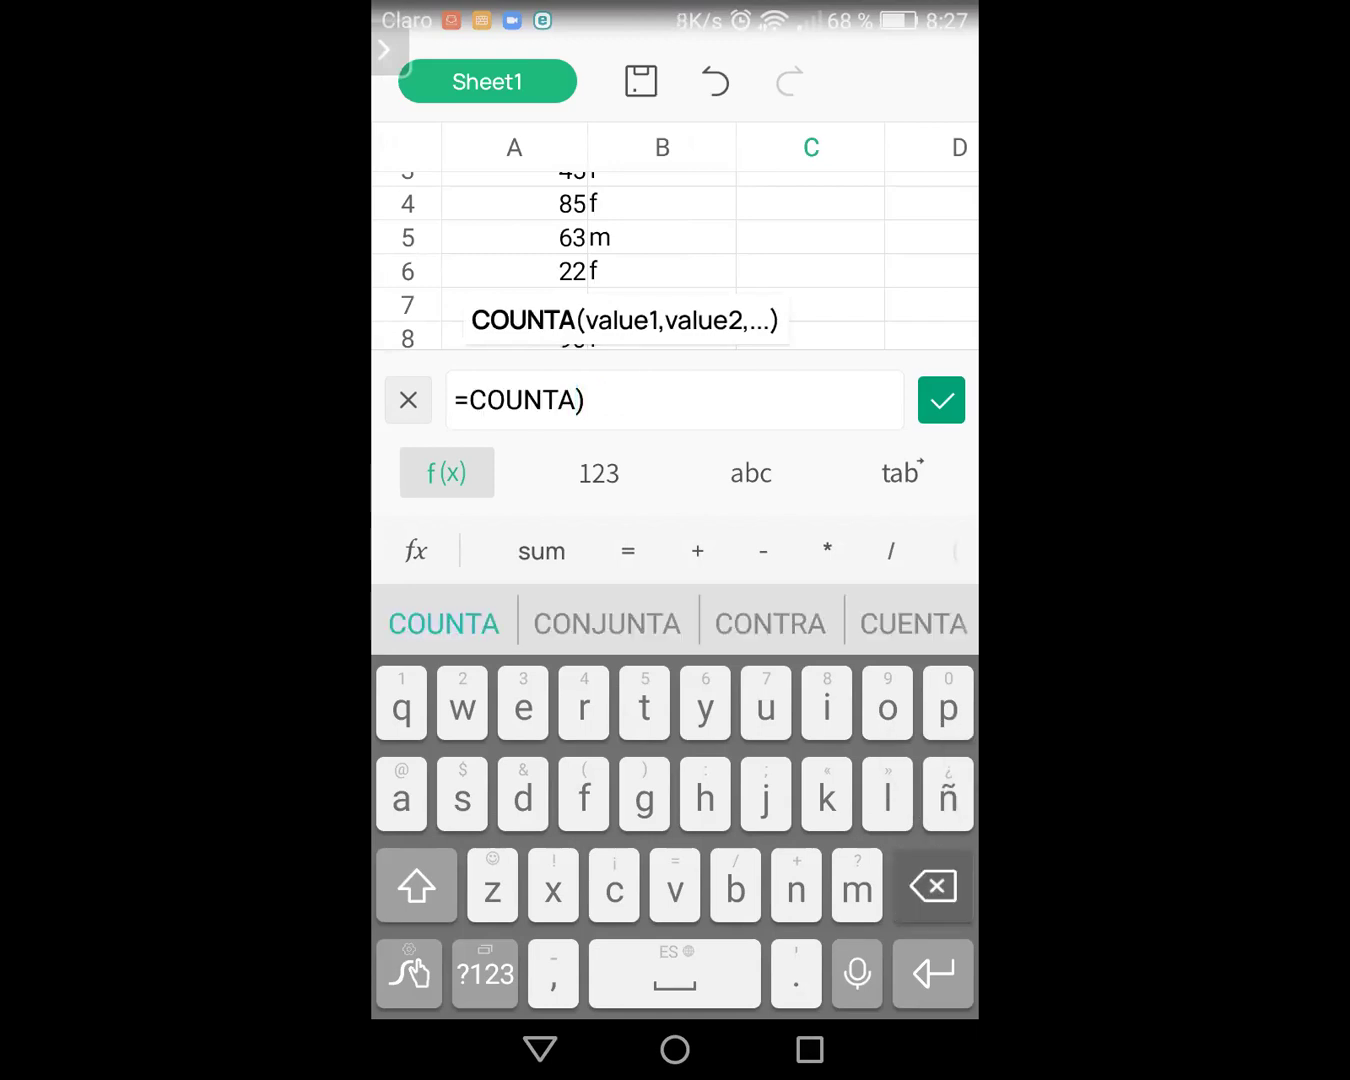
pyautogui.press('BackSpace')
pyautogui.press('BackSpace')
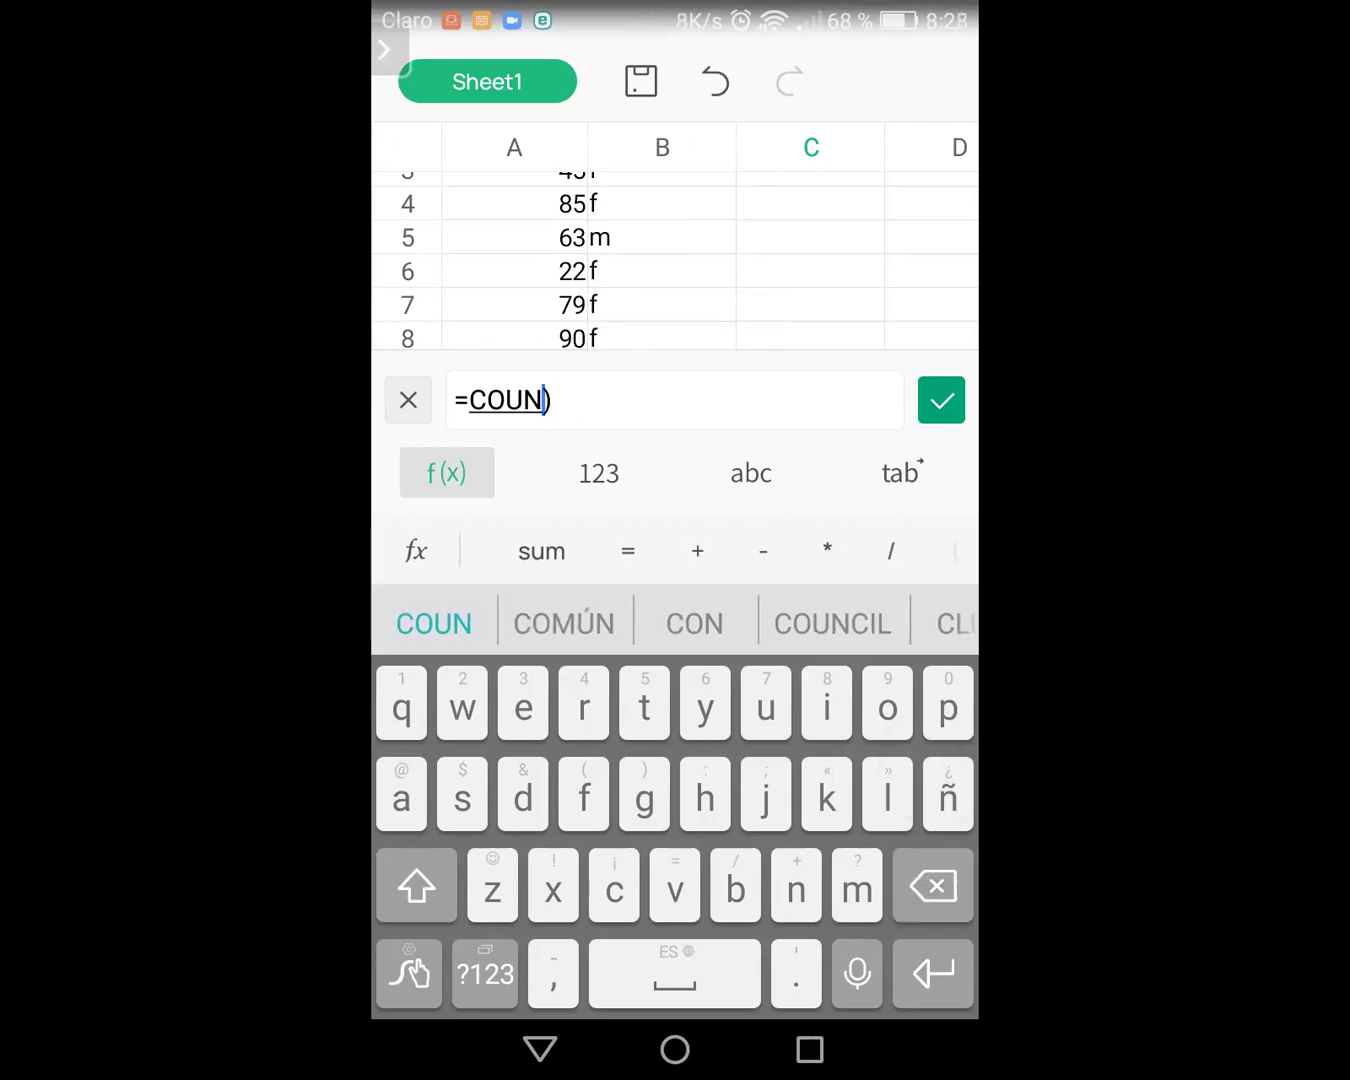
pyautogui.click(556, 400)
pyautogui.press('BackSpace')
pyautogui.press('BackSpace')
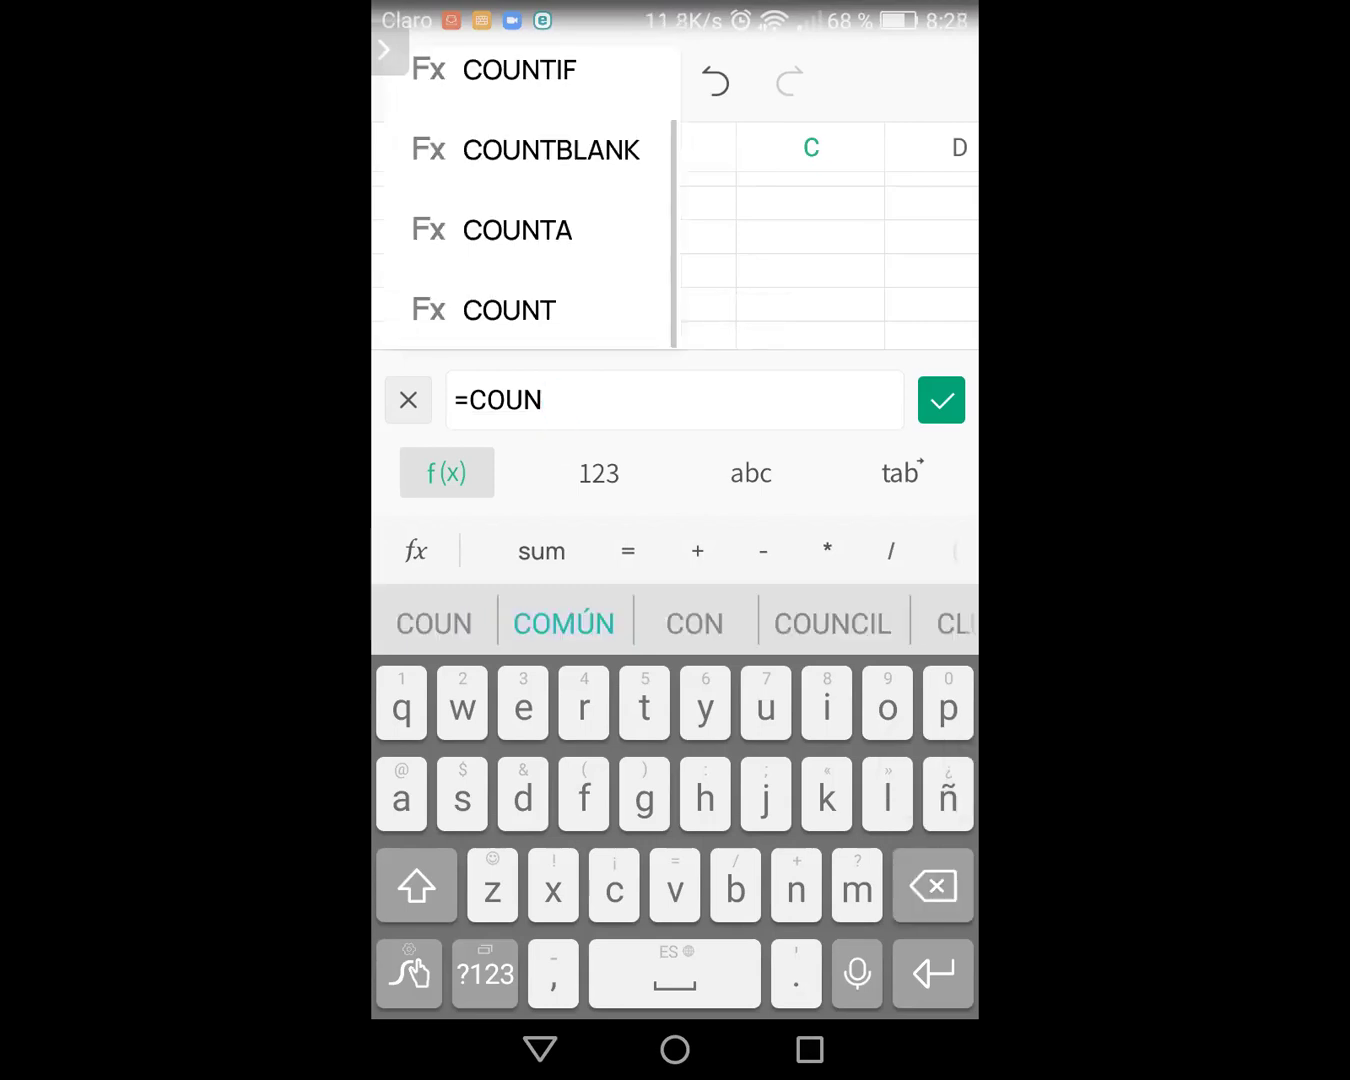
# Step: Use the COUNTIFS function in the C11 formula and set its first criteria range to A1:A5
pyautogui.scroll(2, 525, 201)
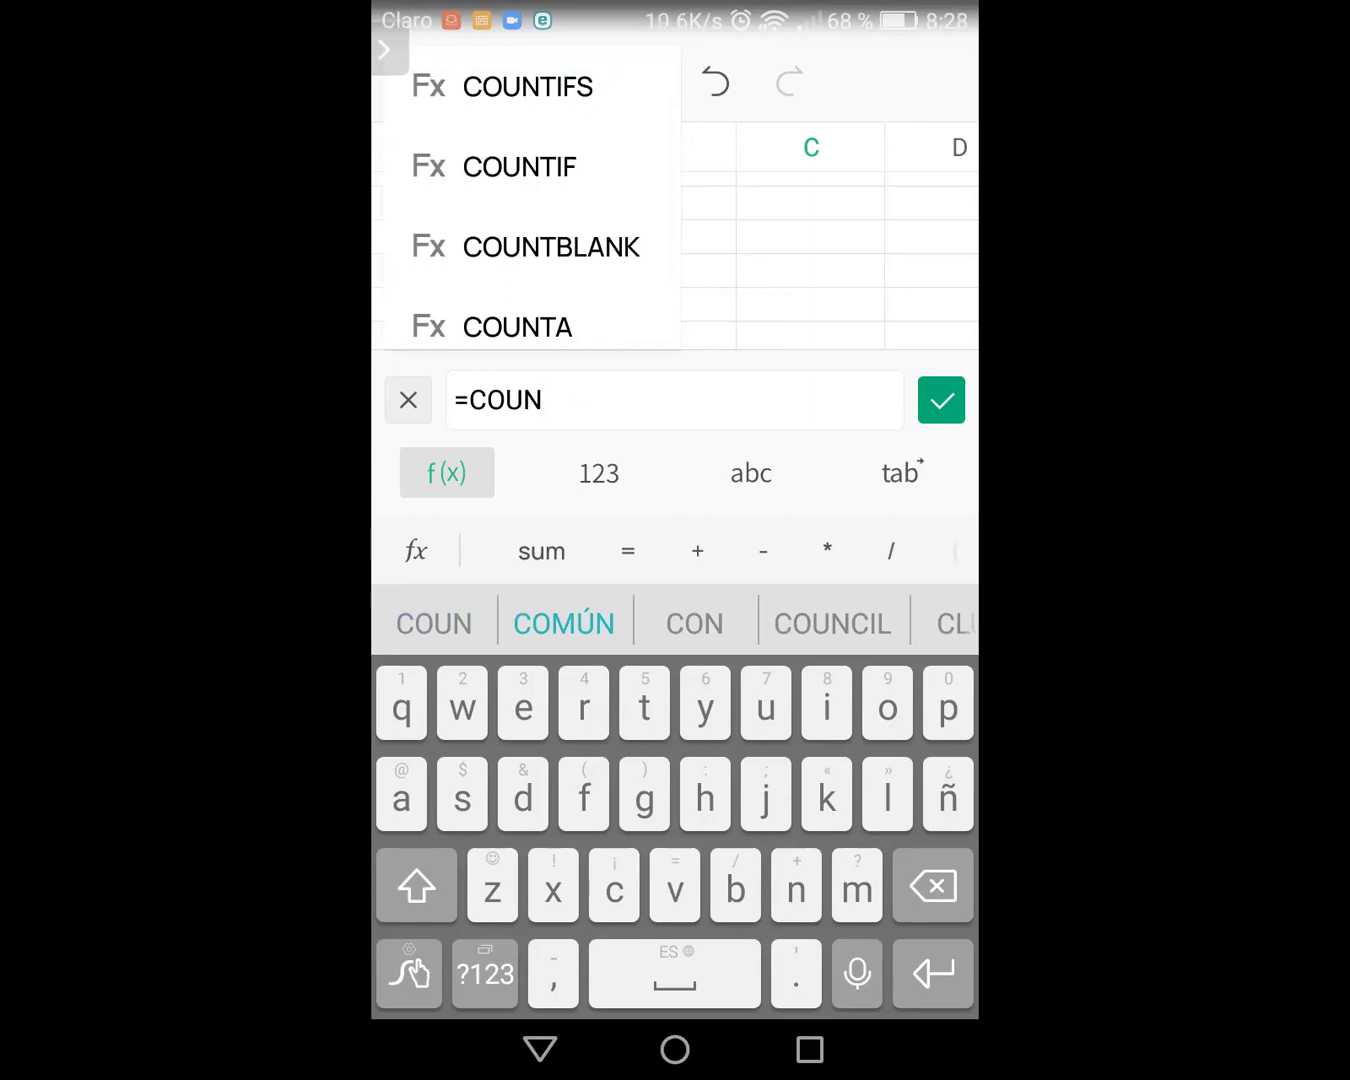
pyautogui.click(527, 87)
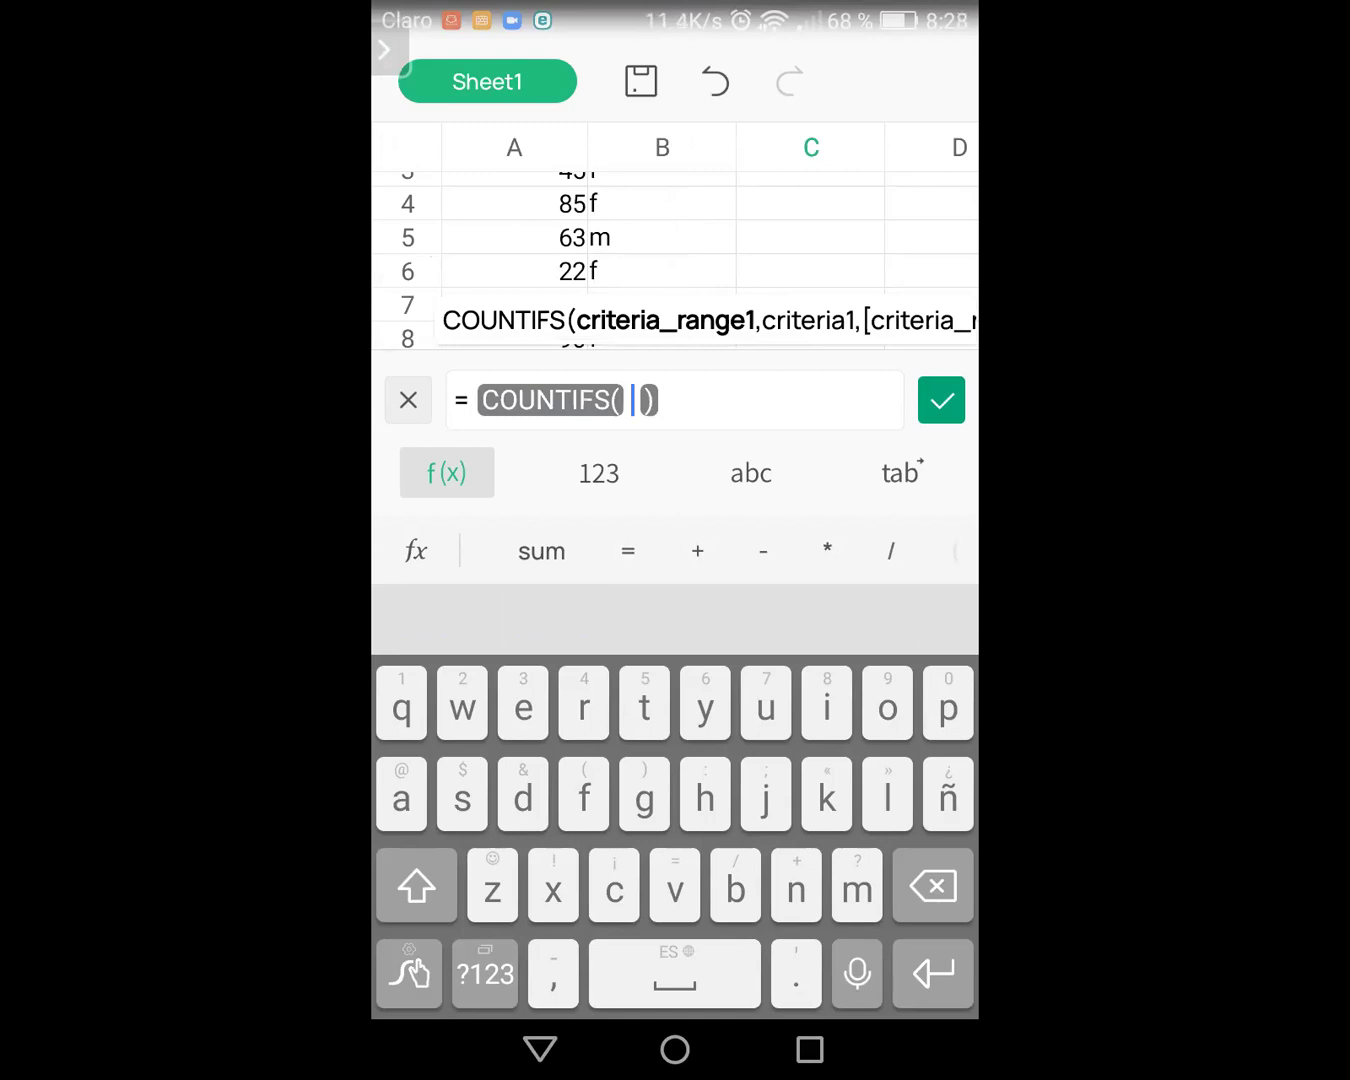
pyautogui.scroll(3, 675, 250)
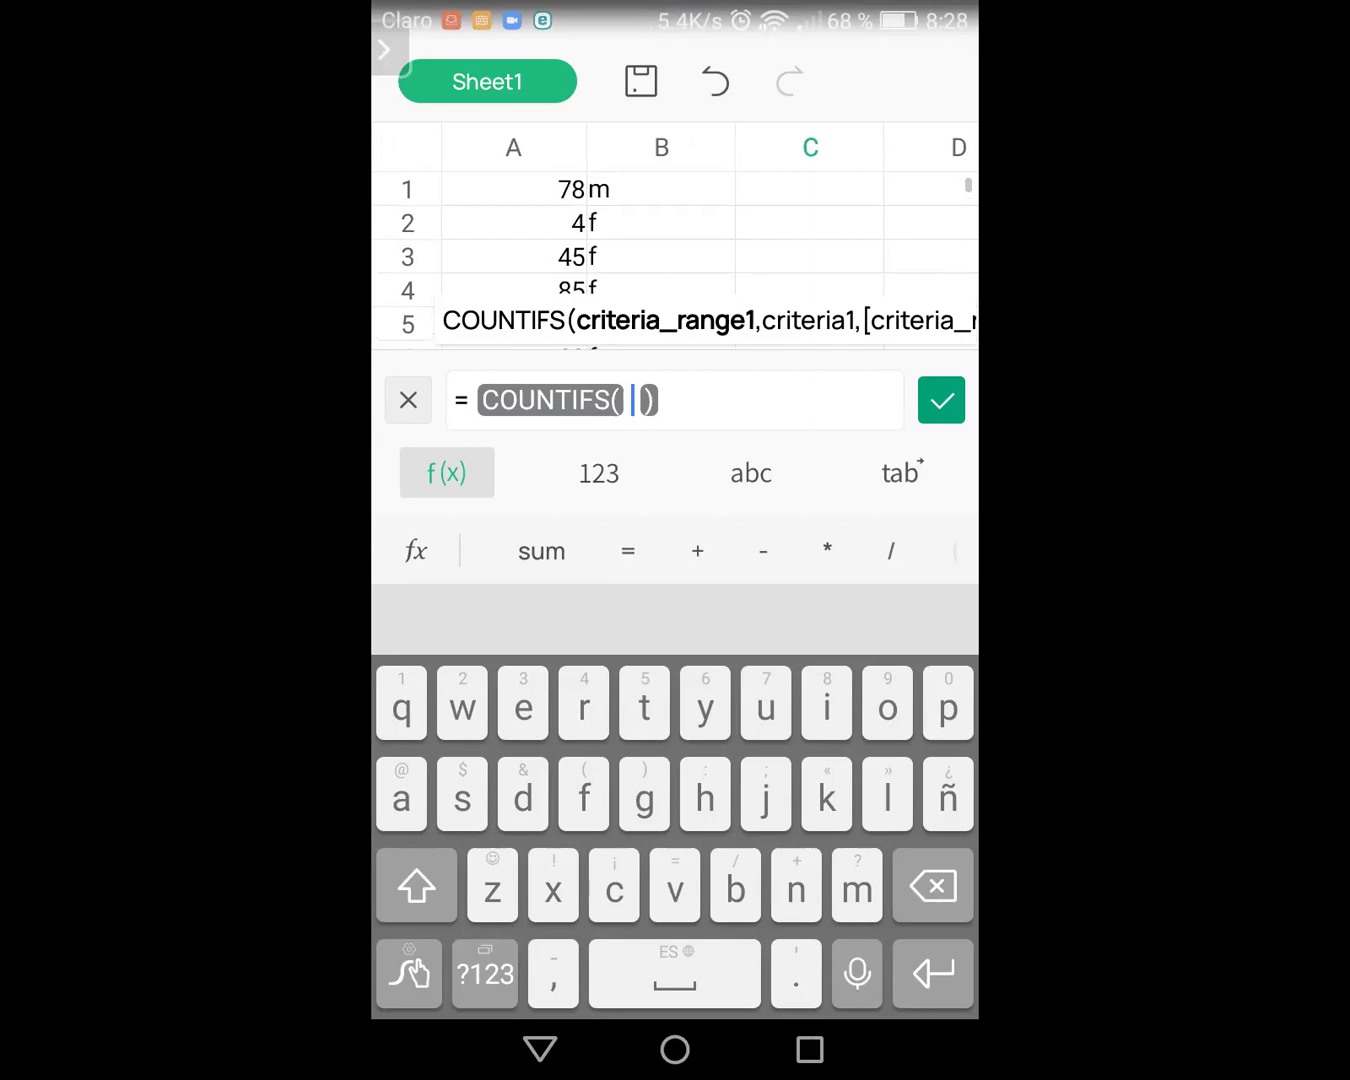
pyautogui.click(513, 189)
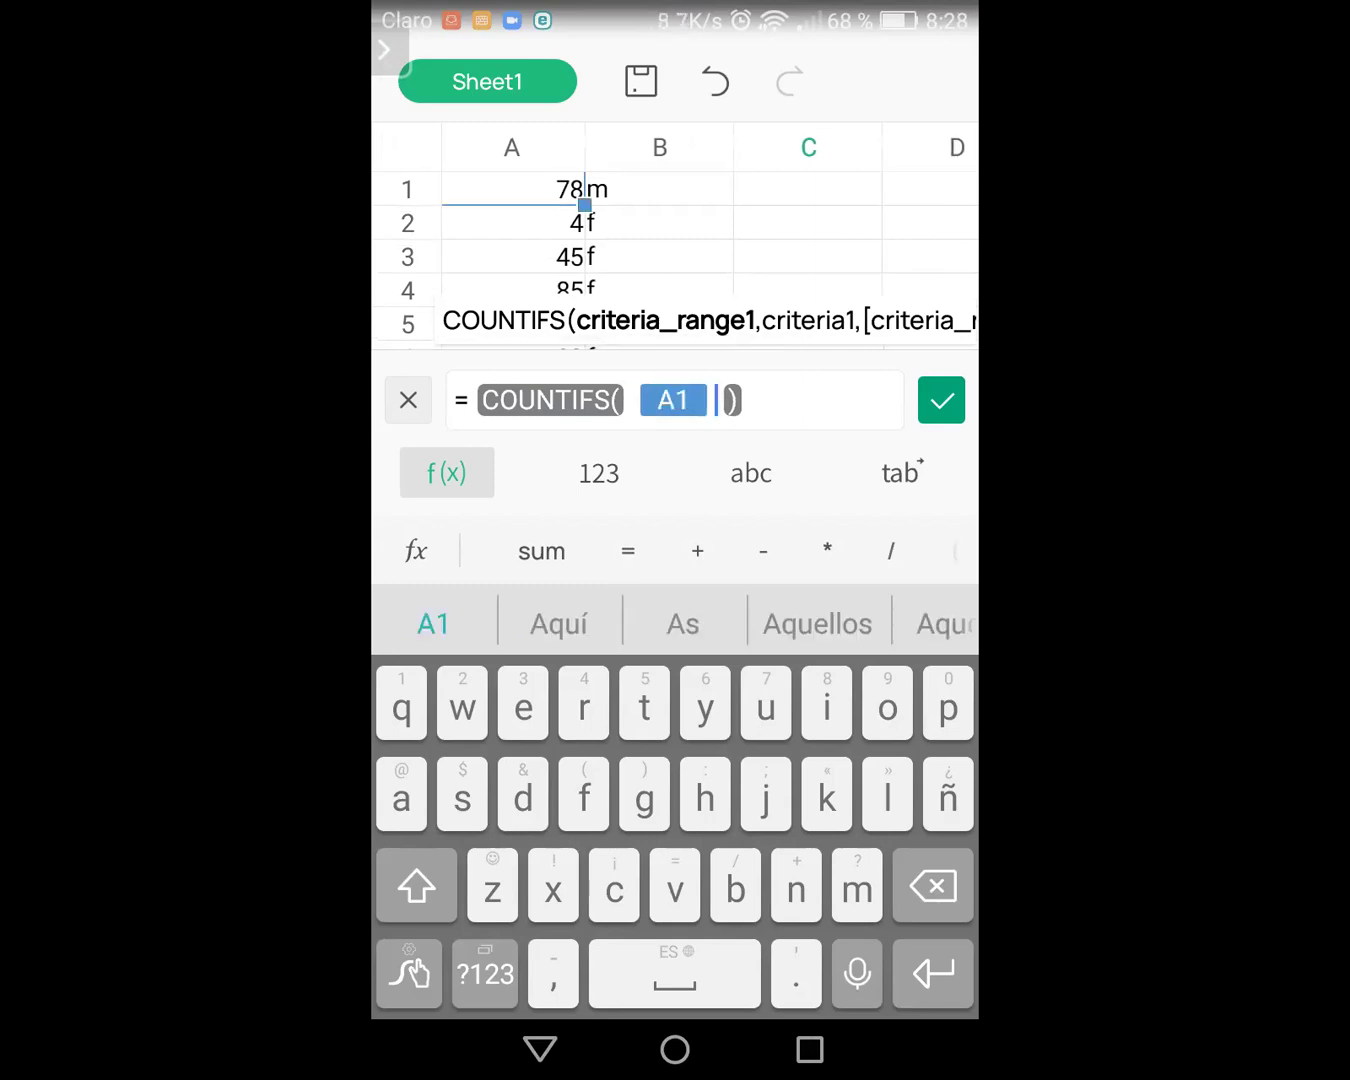
pyautogui.moveTo(584, 205); pyautogui.dragTo(577, 221)
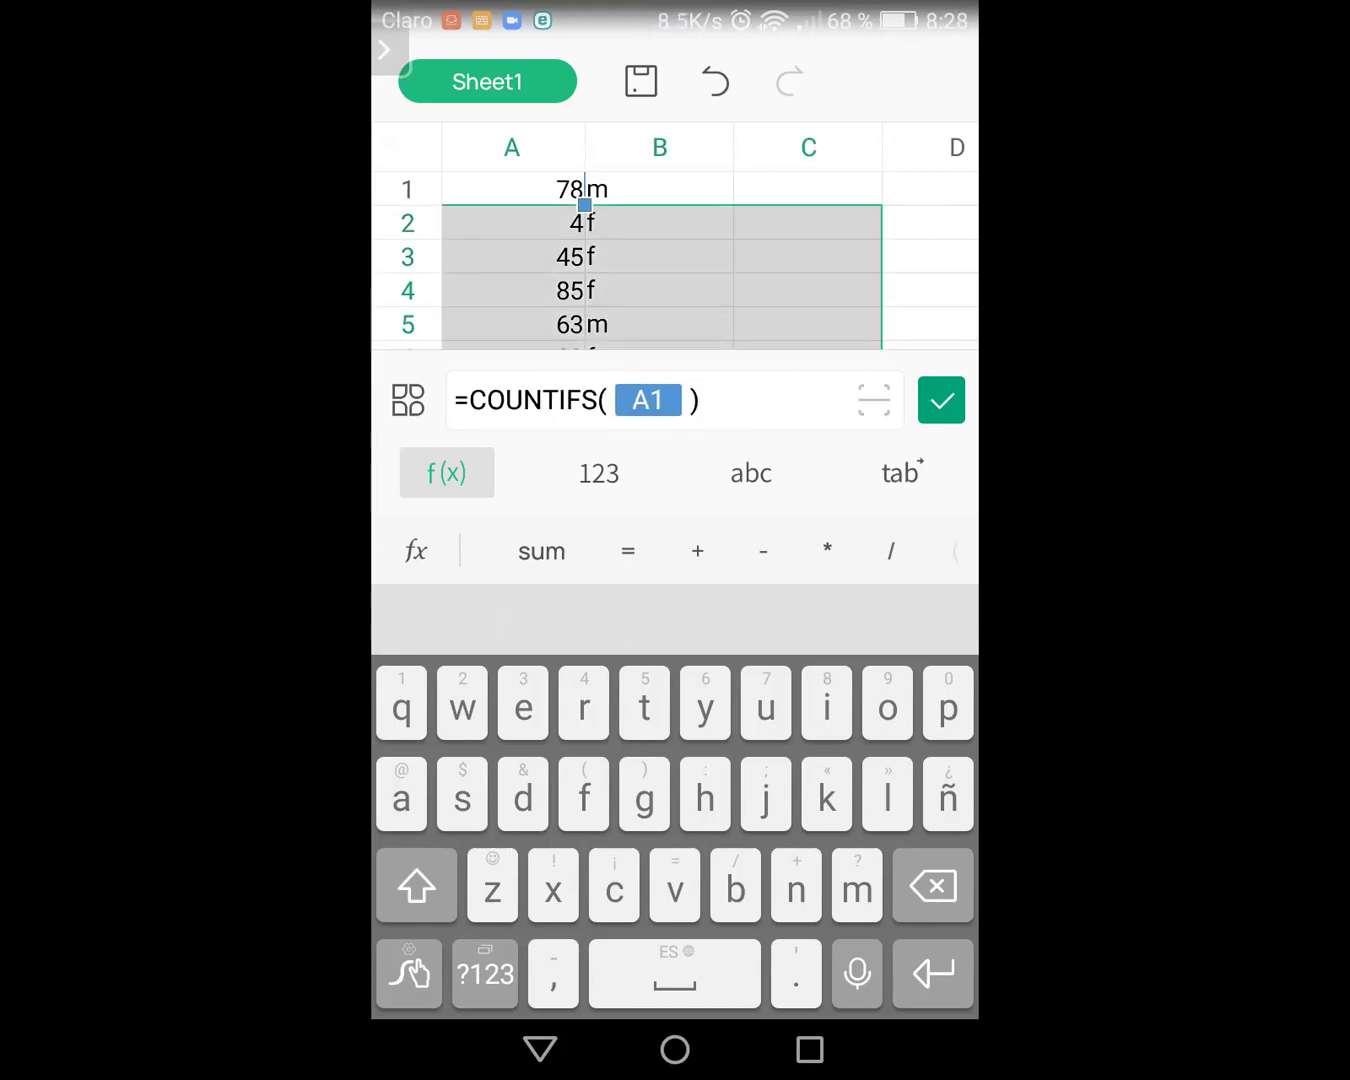
pyautogui.moveTo(584, 205); pyautogui.dragTo(597, 192)
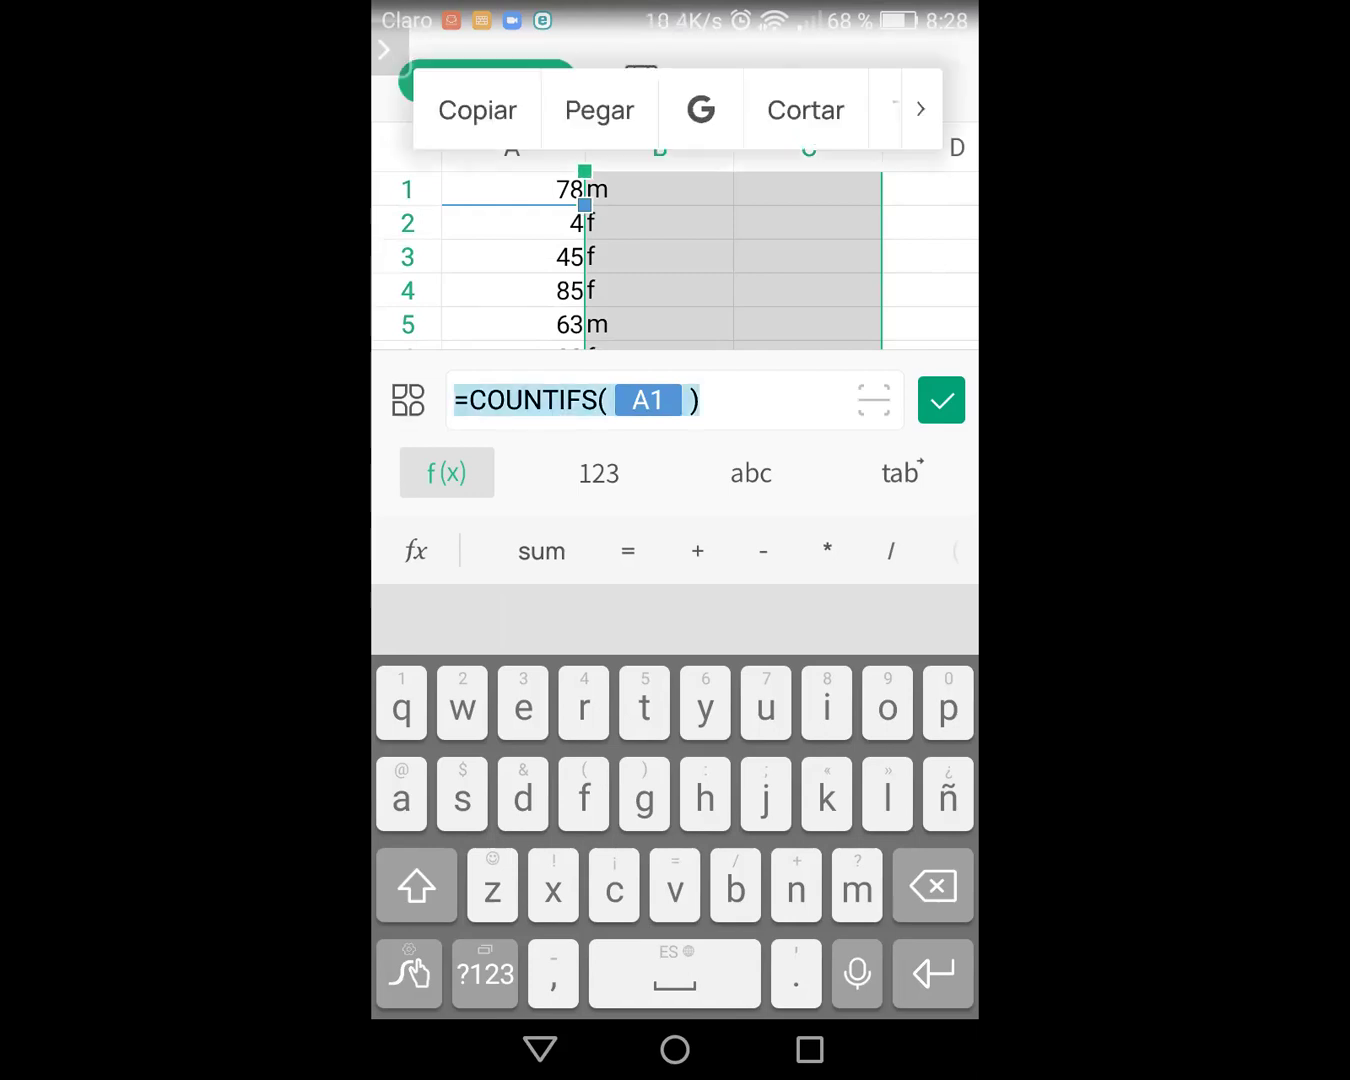
pyautogui.moveTo(584, 205); pyautogui.dragTo(585, 339)
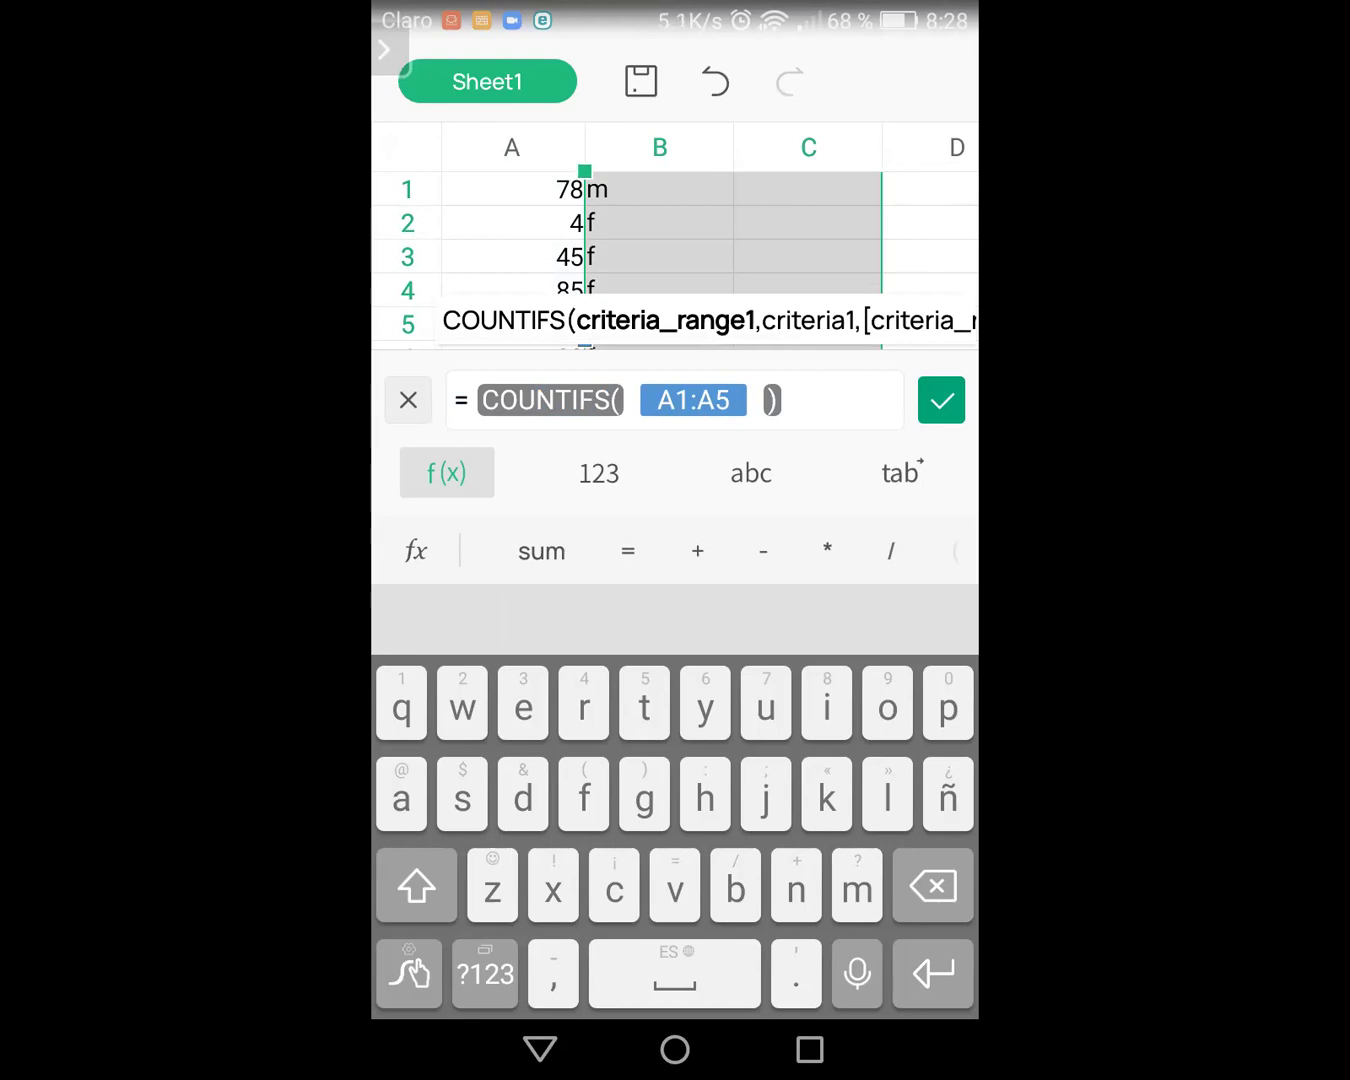
# Step: Extend the first criteria range of the COUNTIFS formula to the grades in A1:A9
pyautogui.write(',')
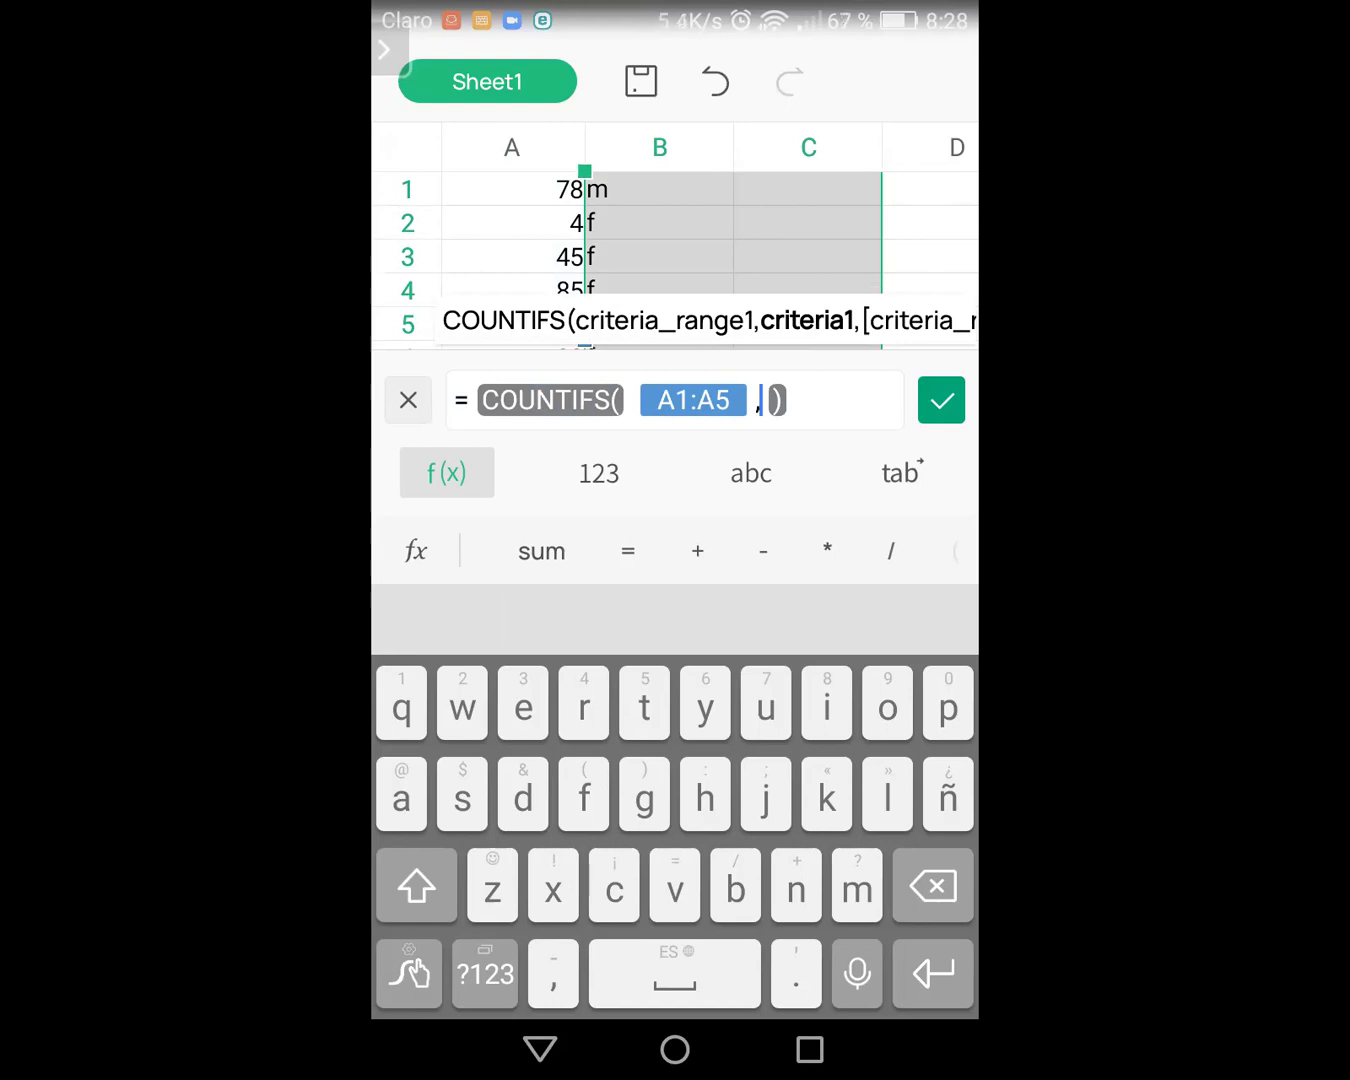
pyautogui.press('BackSpace')
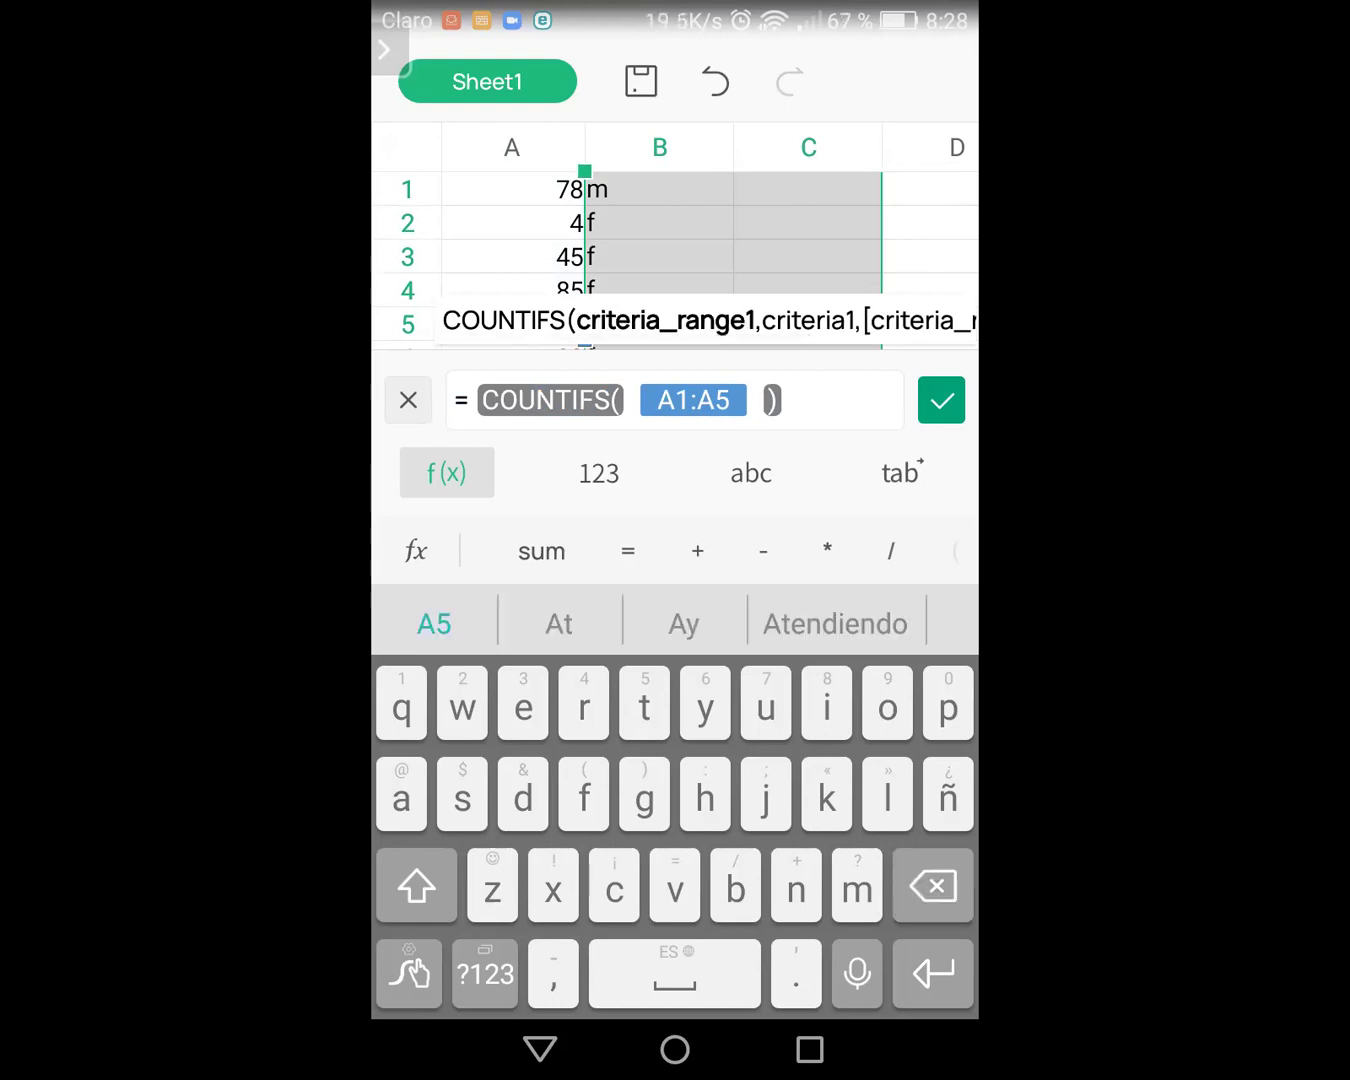
pyautogui.scroll(-2, 660, 241)
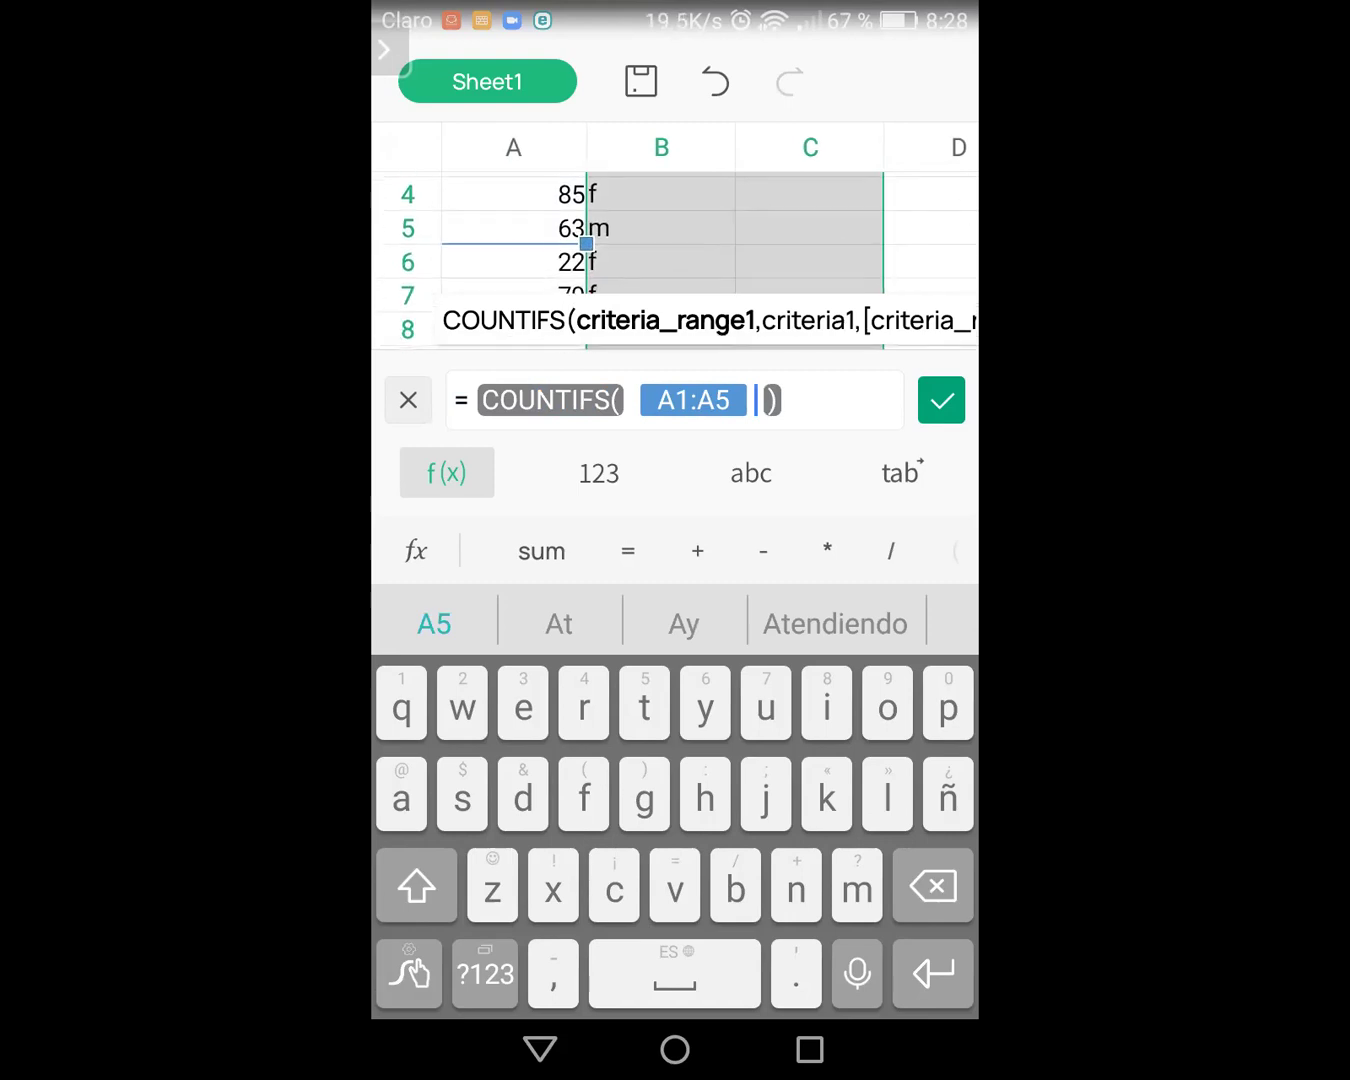
pyautogui.scroll(-2, 660, 241)
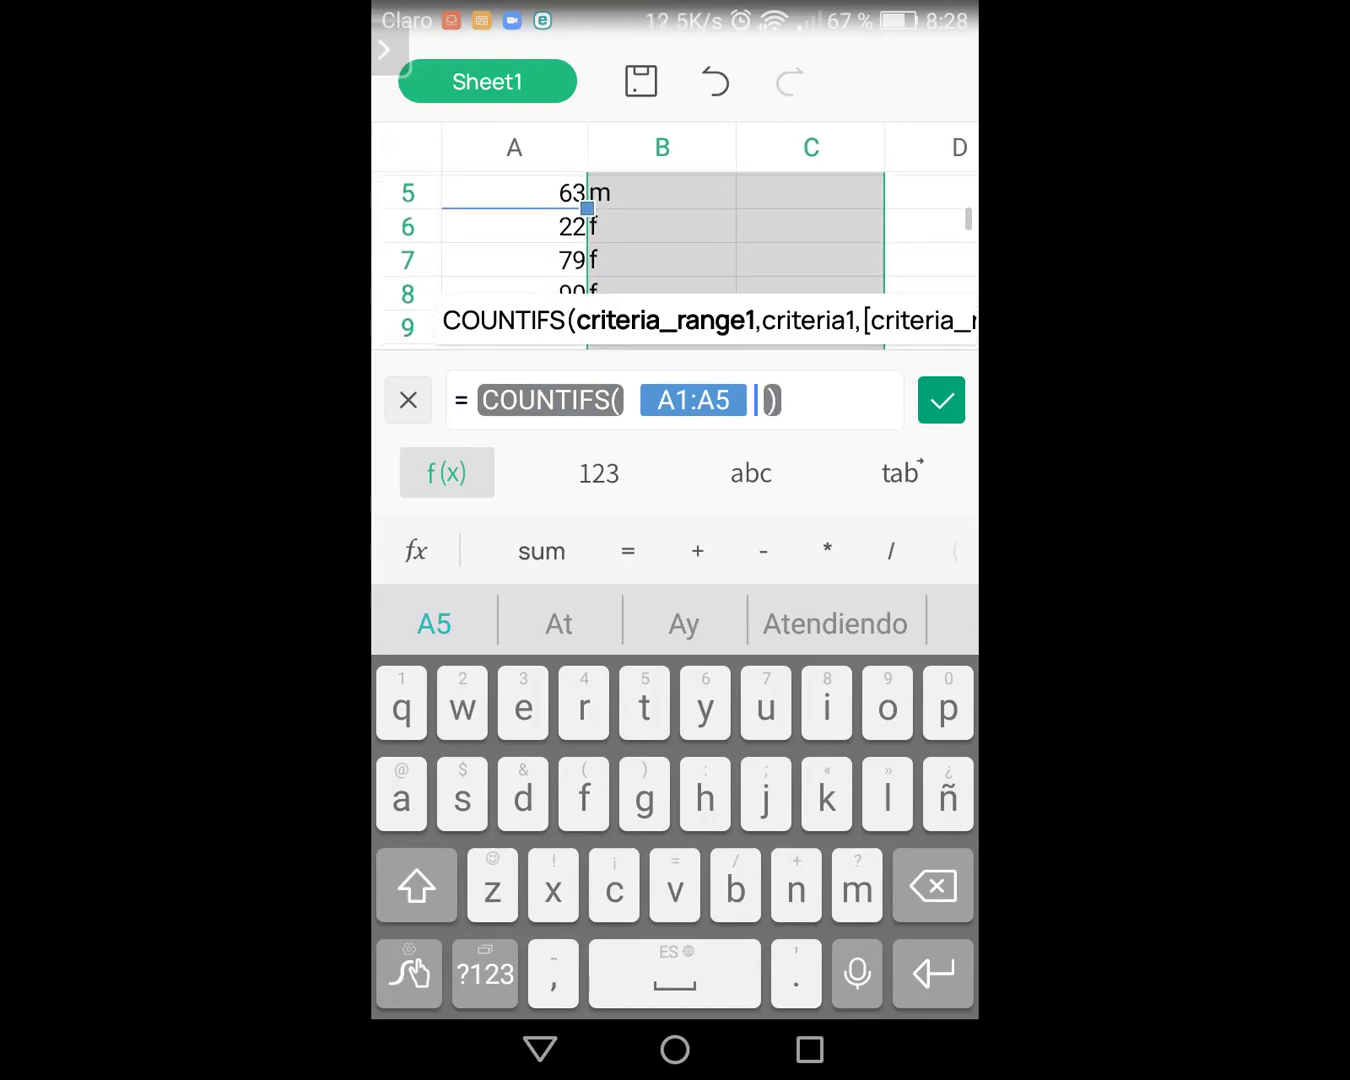
pyautogui.click(760, 400)
pyautogui.click(761, 399)
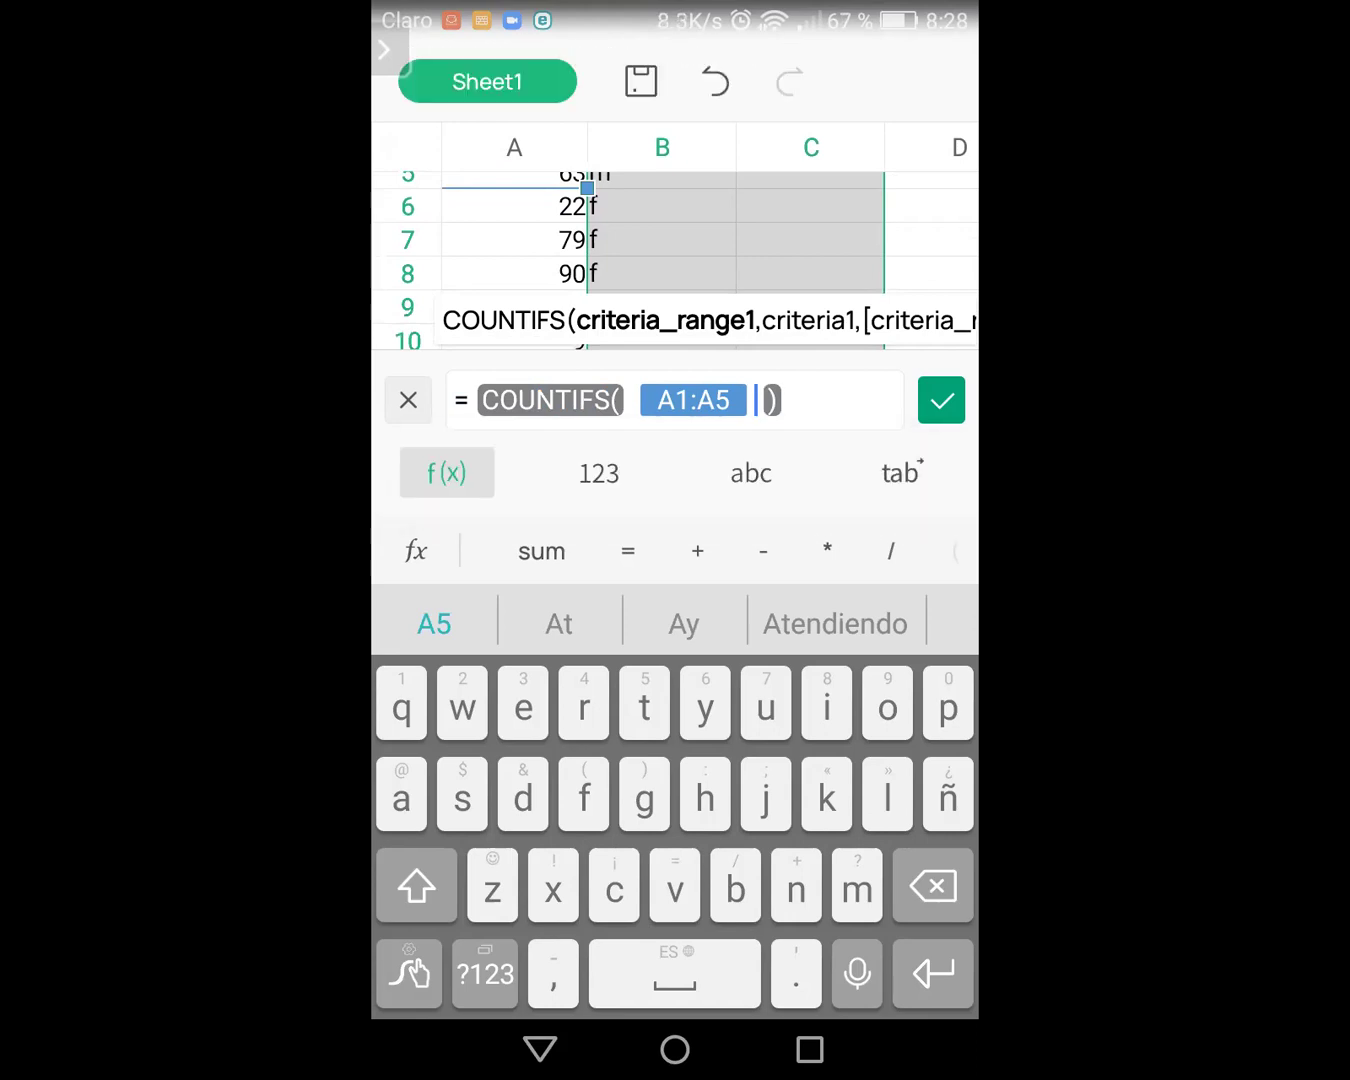
pyautogui.click(580, 186)
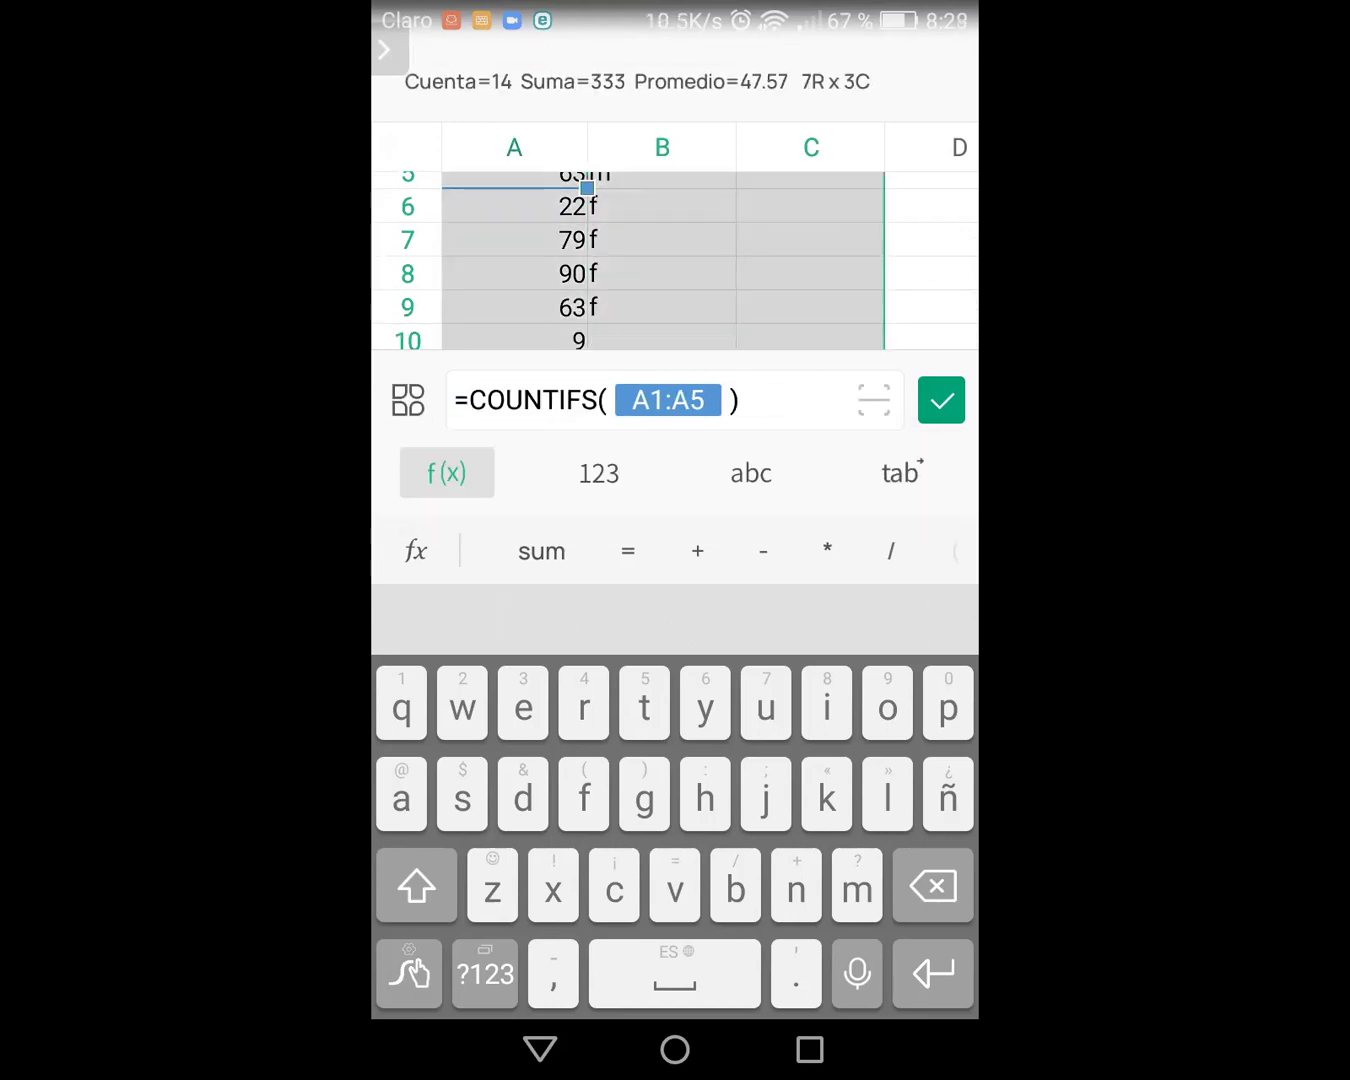
pyautogui.doubleClick(755, 399)
pyautogui.moveTo(588, 186); pyautogui.dragTo(587, 296)
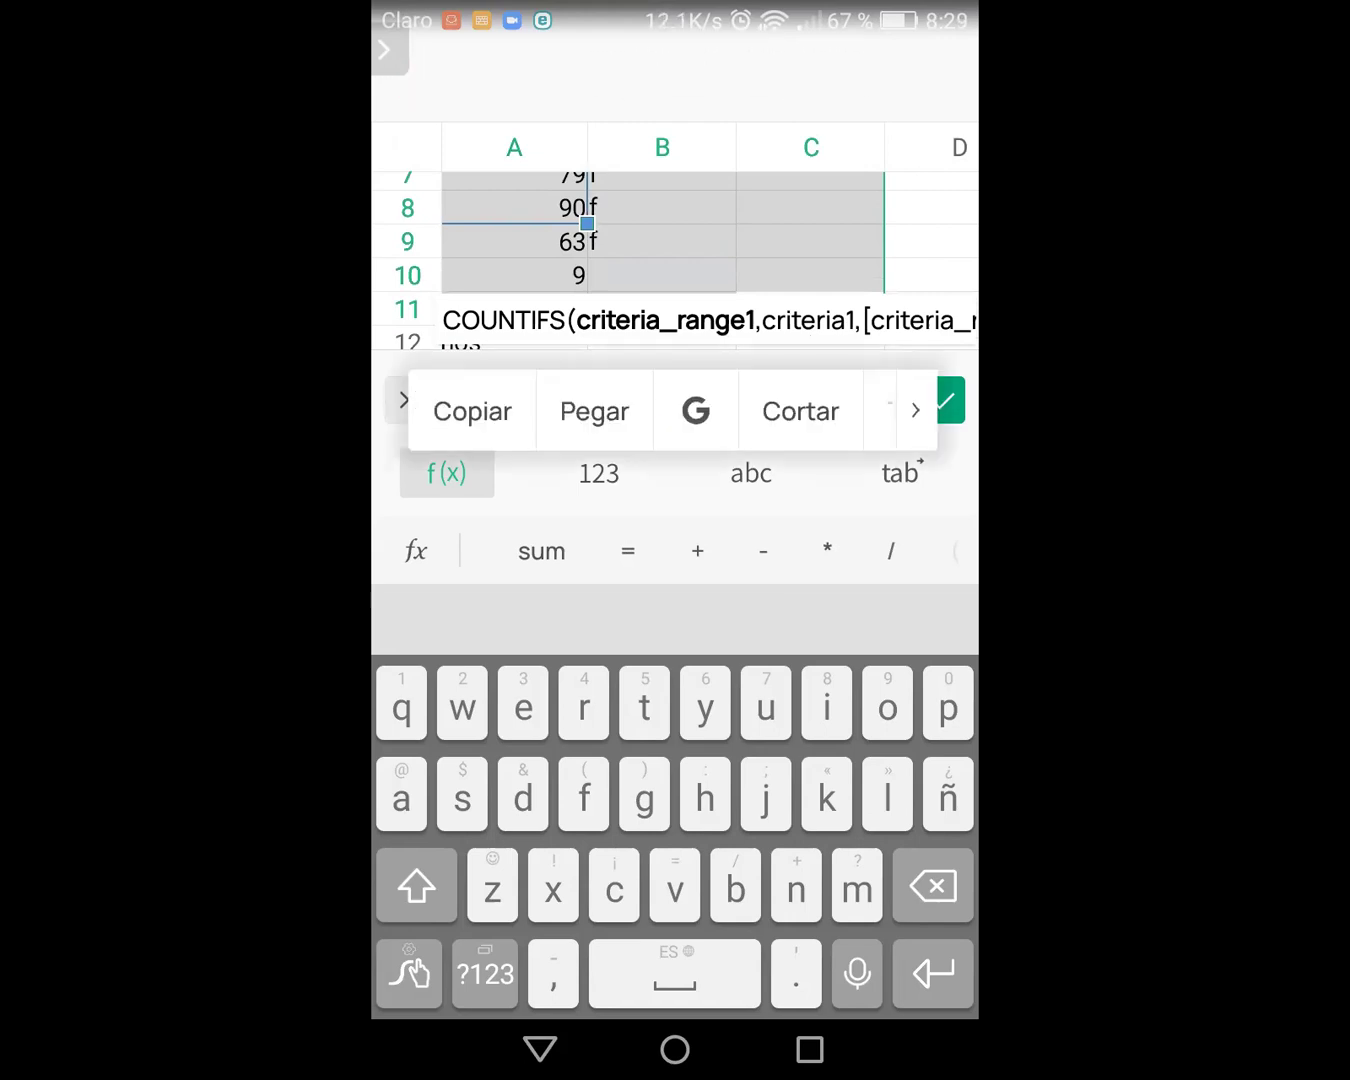
pyautogui.moveTo(588, 221); pyautogui.dragTo(736, 289)
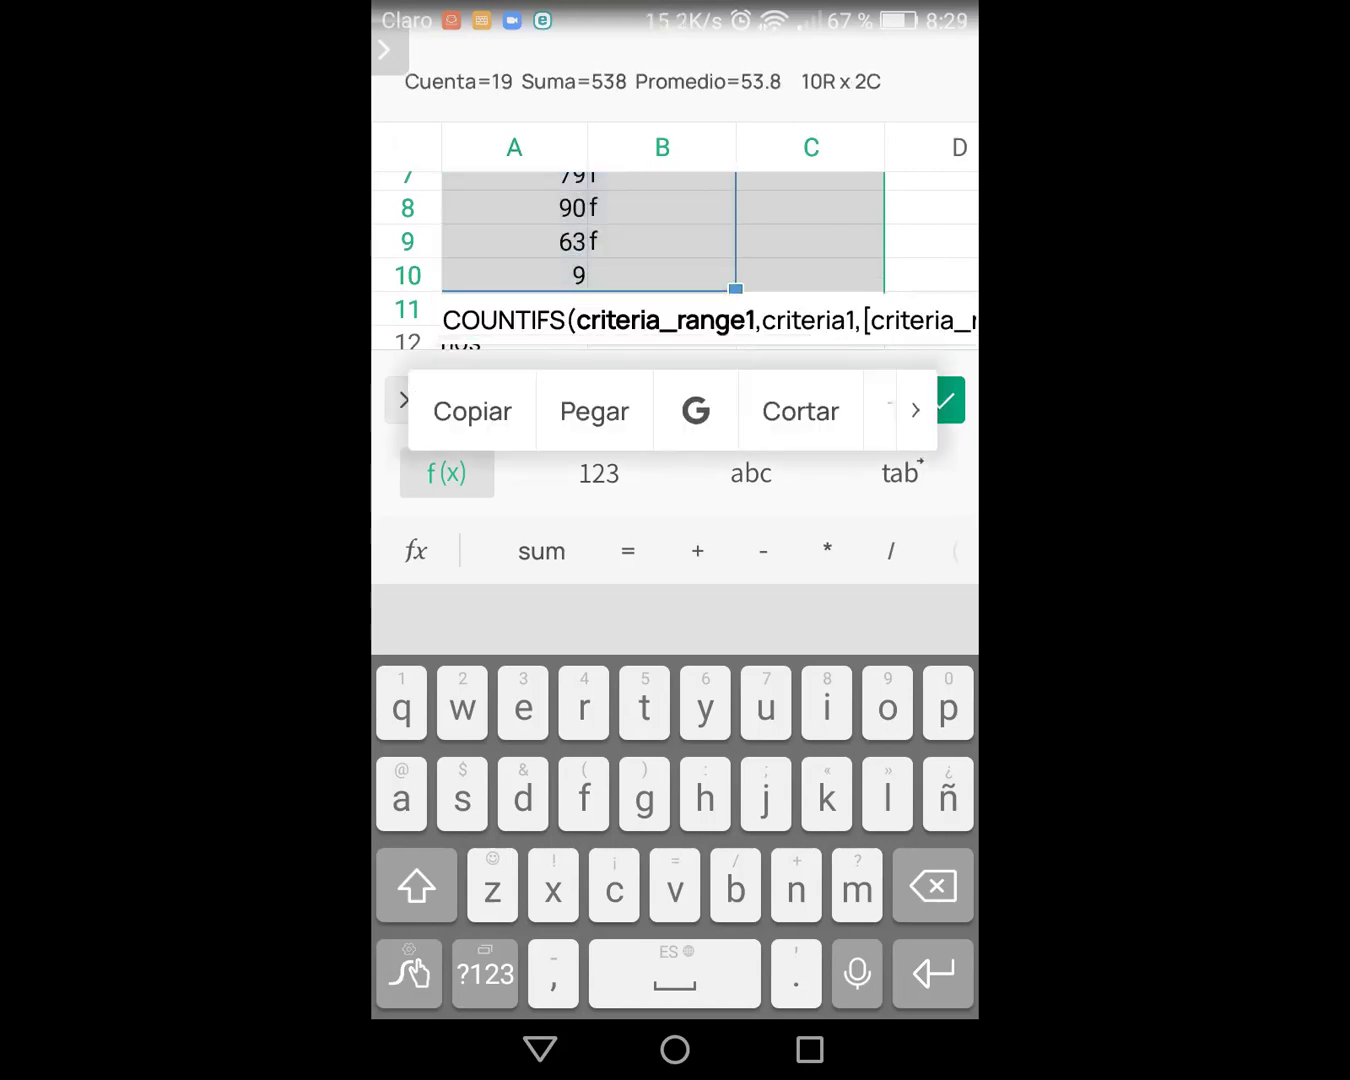
pyautogui.moveTo(736, 290); pyautogui.dragTo(587, 258)
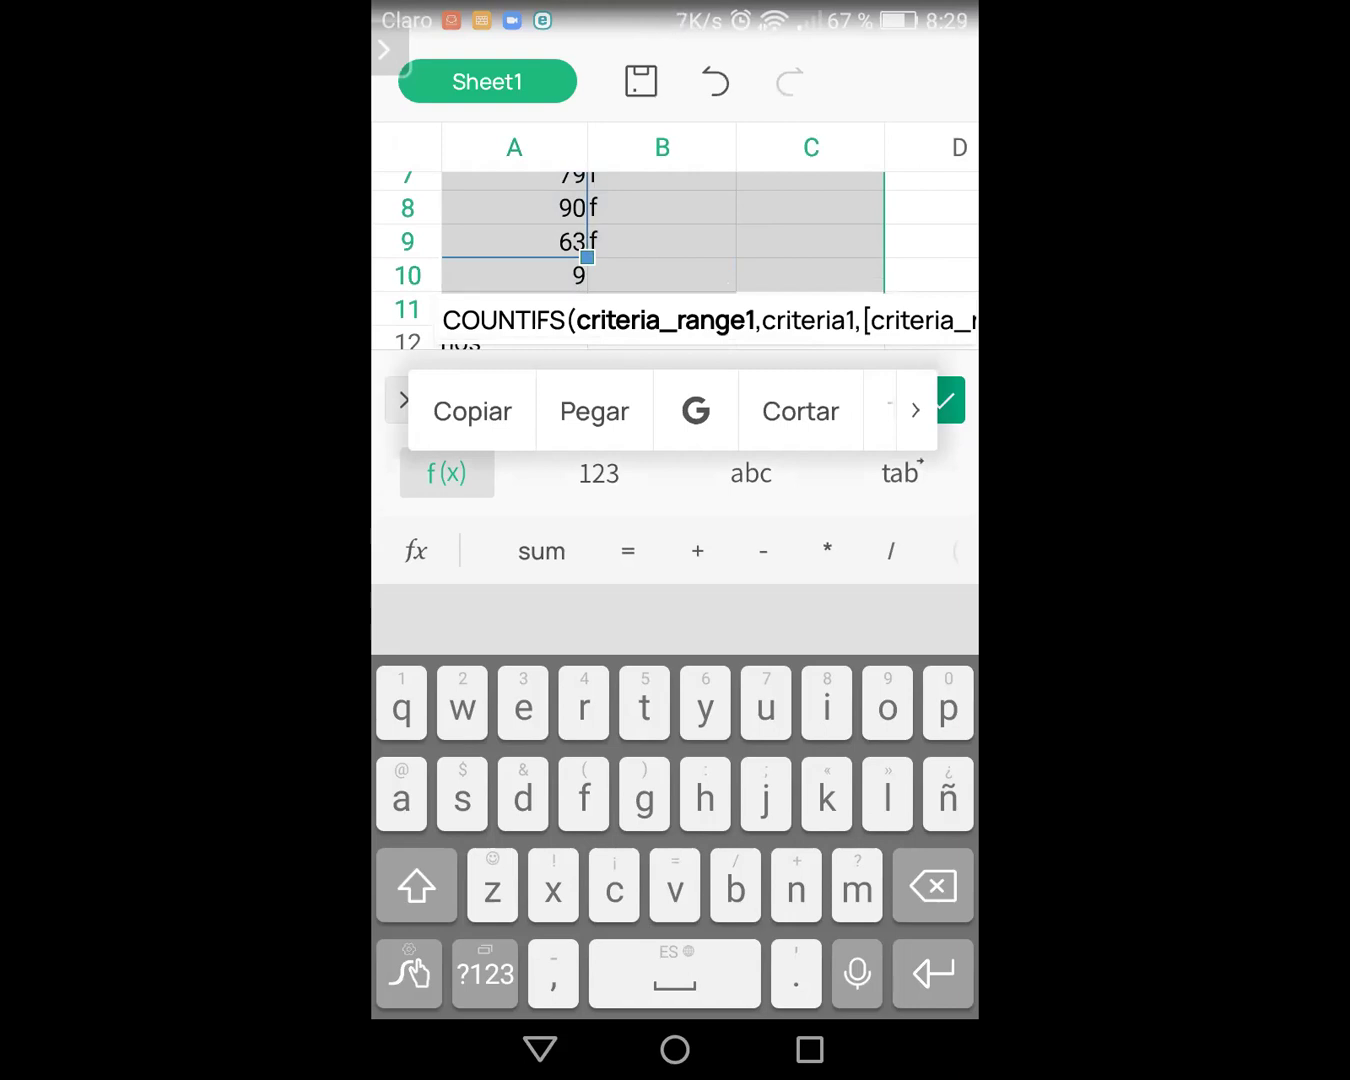
# Step: Add ">=60" as the first criteria of the COUNTIFS formula, followed by a comma for the second criteria range
pyautogui.write(',')
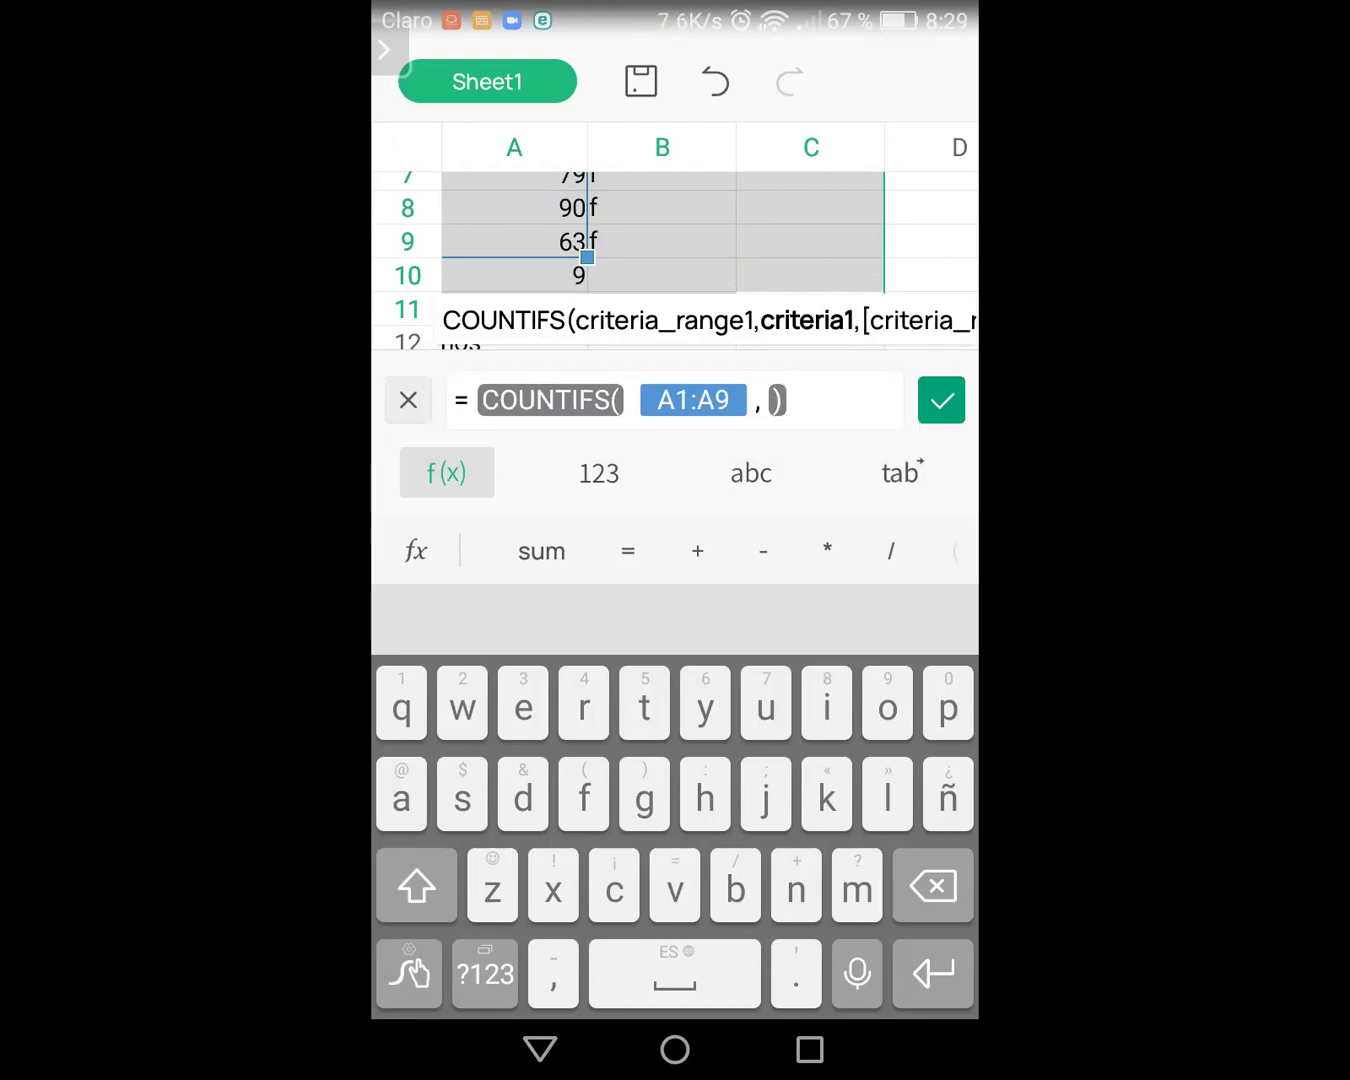
pyautogui.click(485, 974)
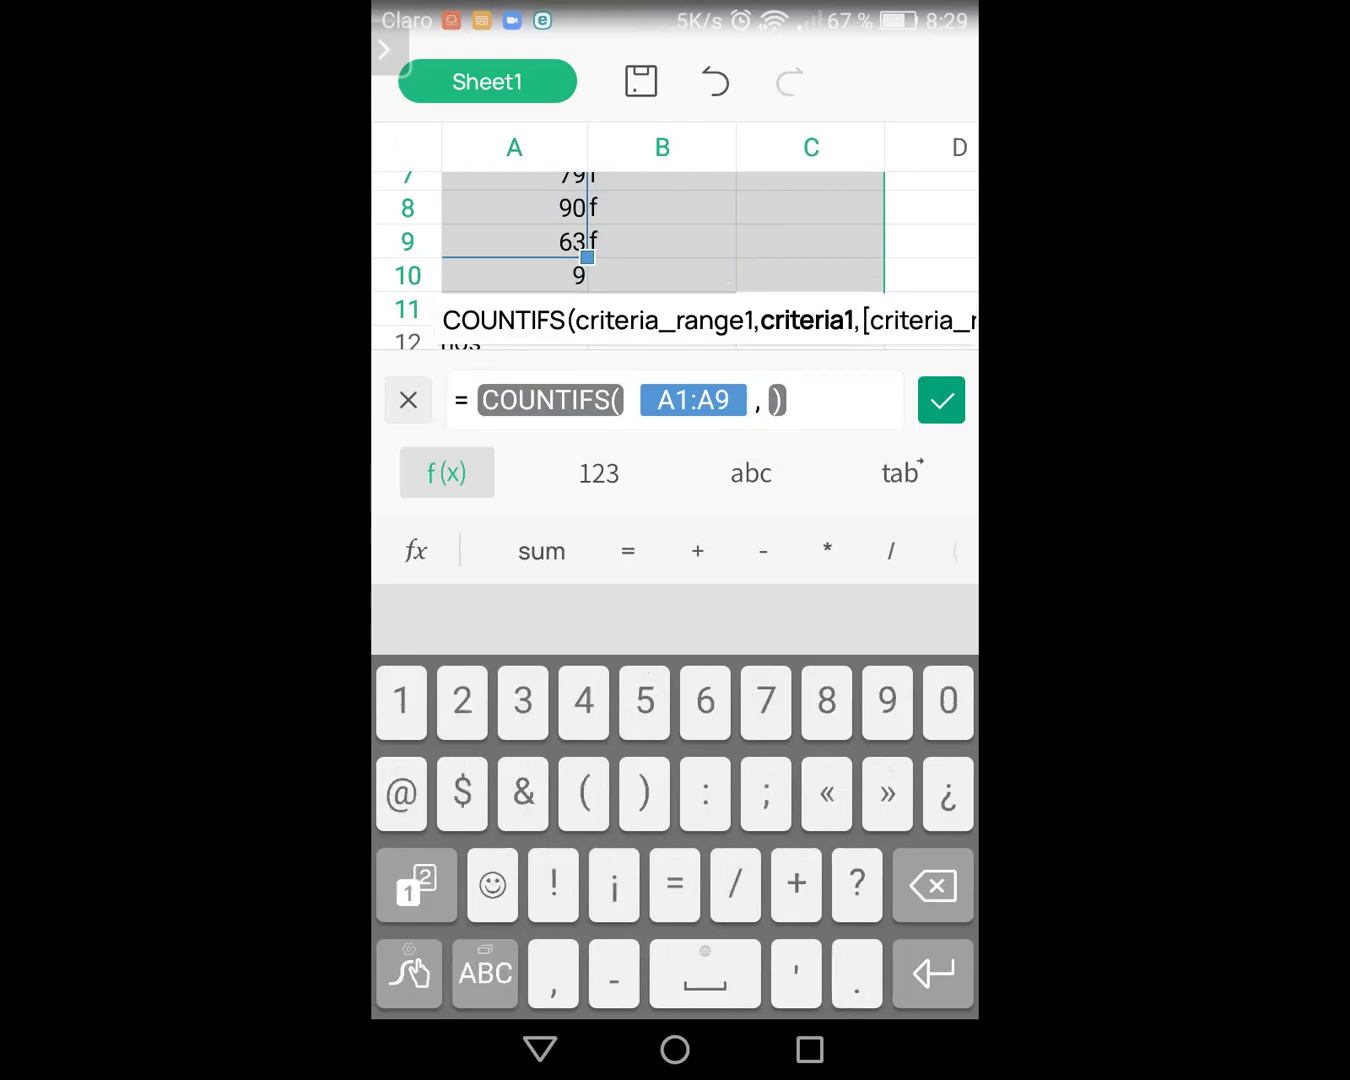
pyautogui.click(416, 884)
pyautogui.write('"')
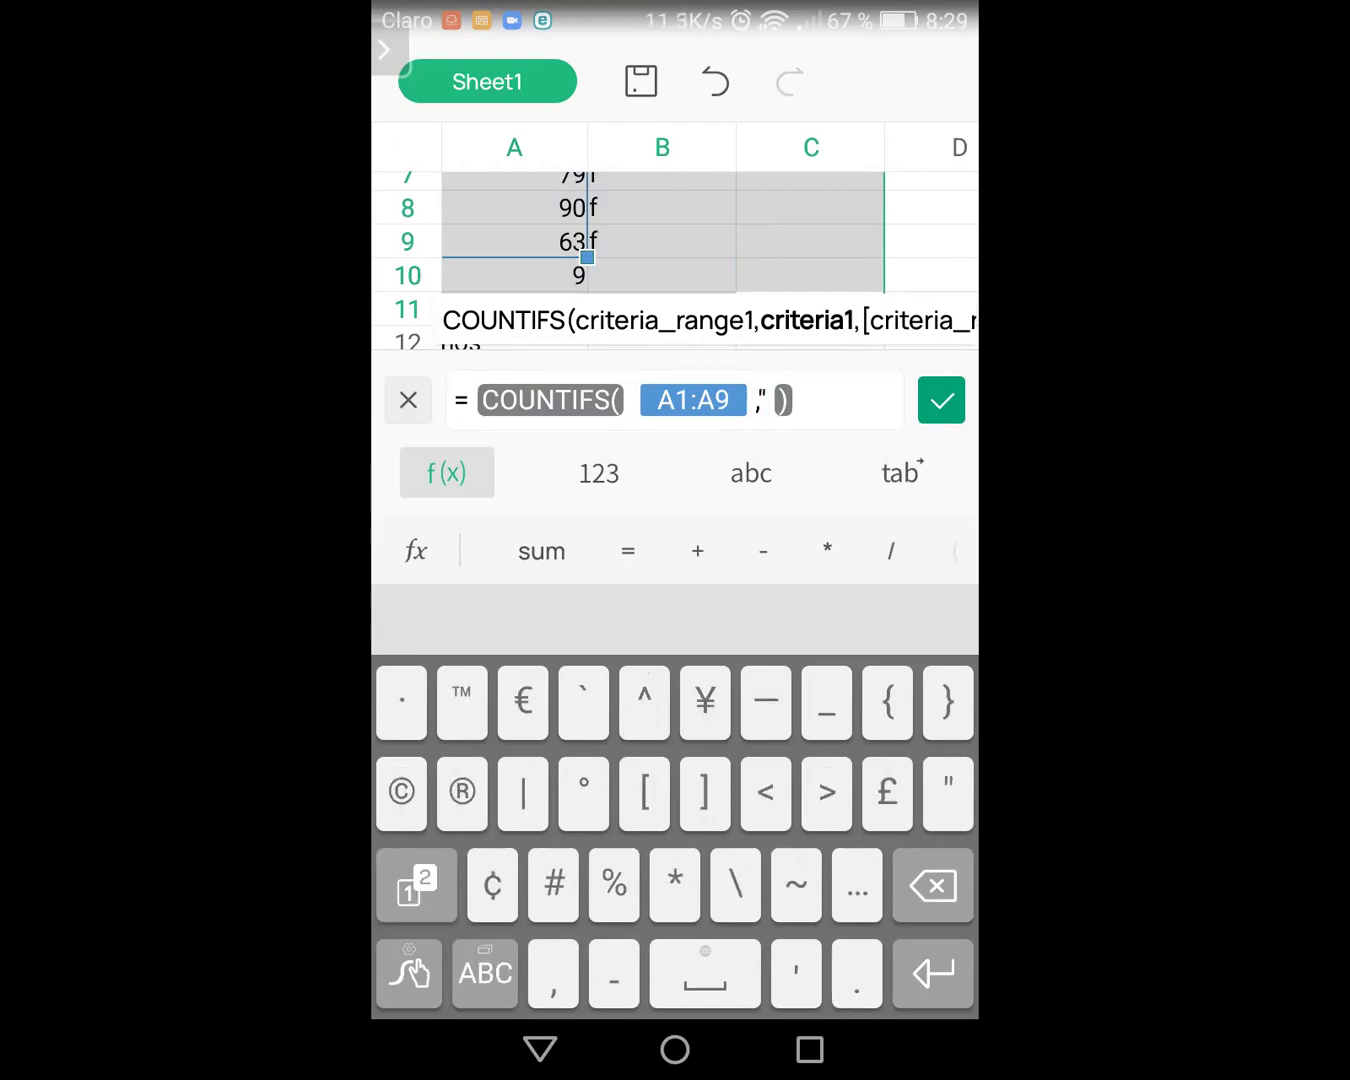
pyautogui.click(416, 885)
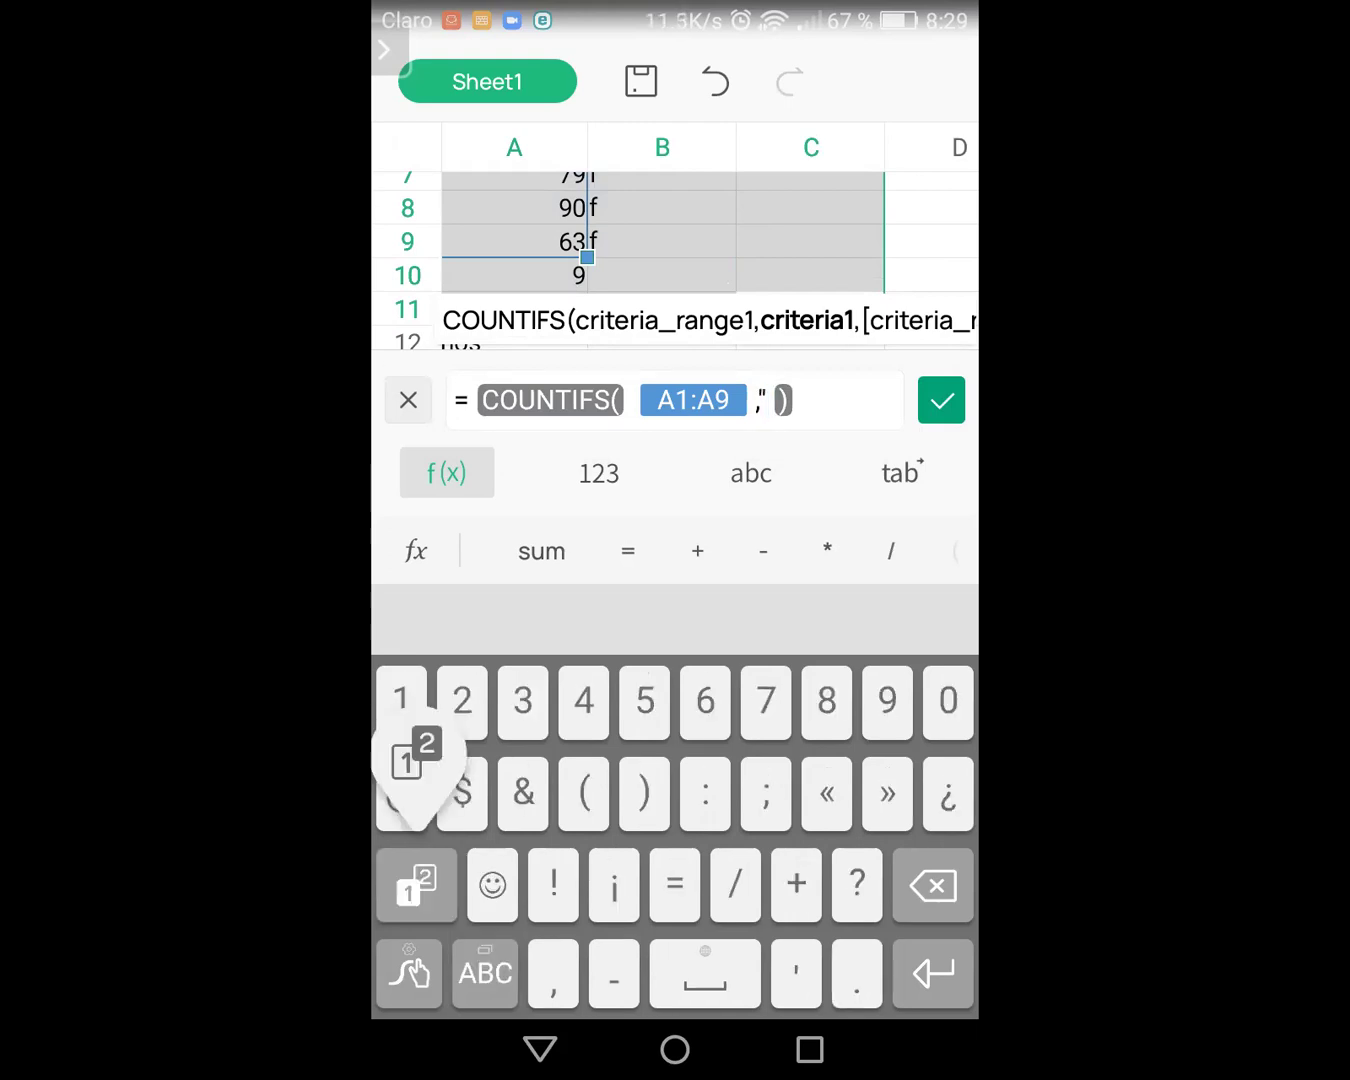
pyautogui.click(416, 885)
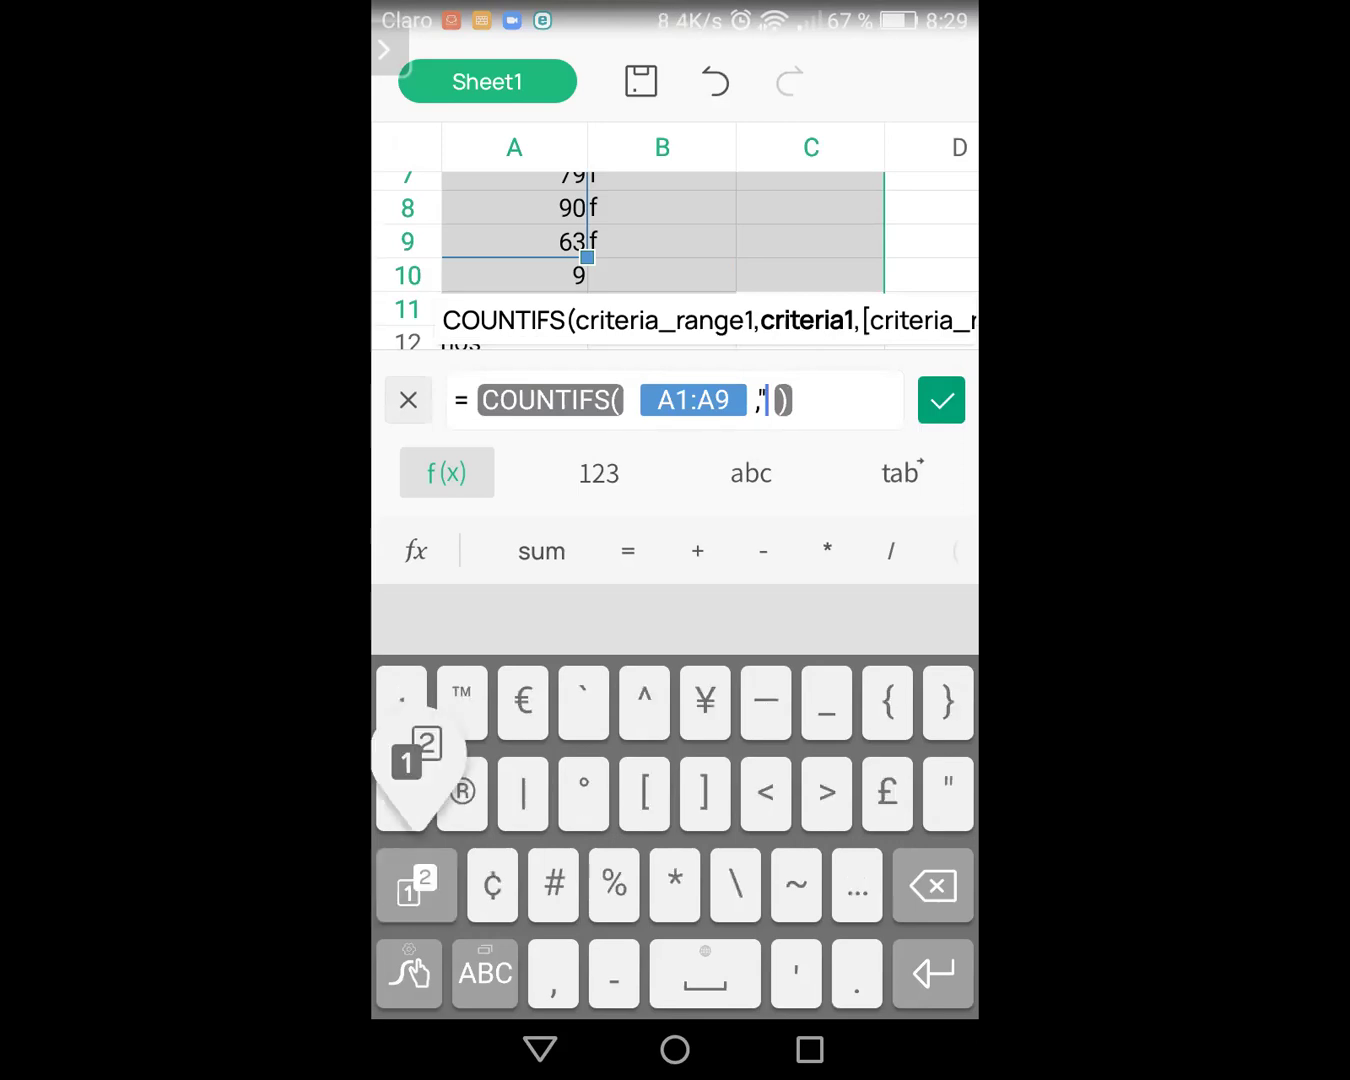
pyautogui.write('>')
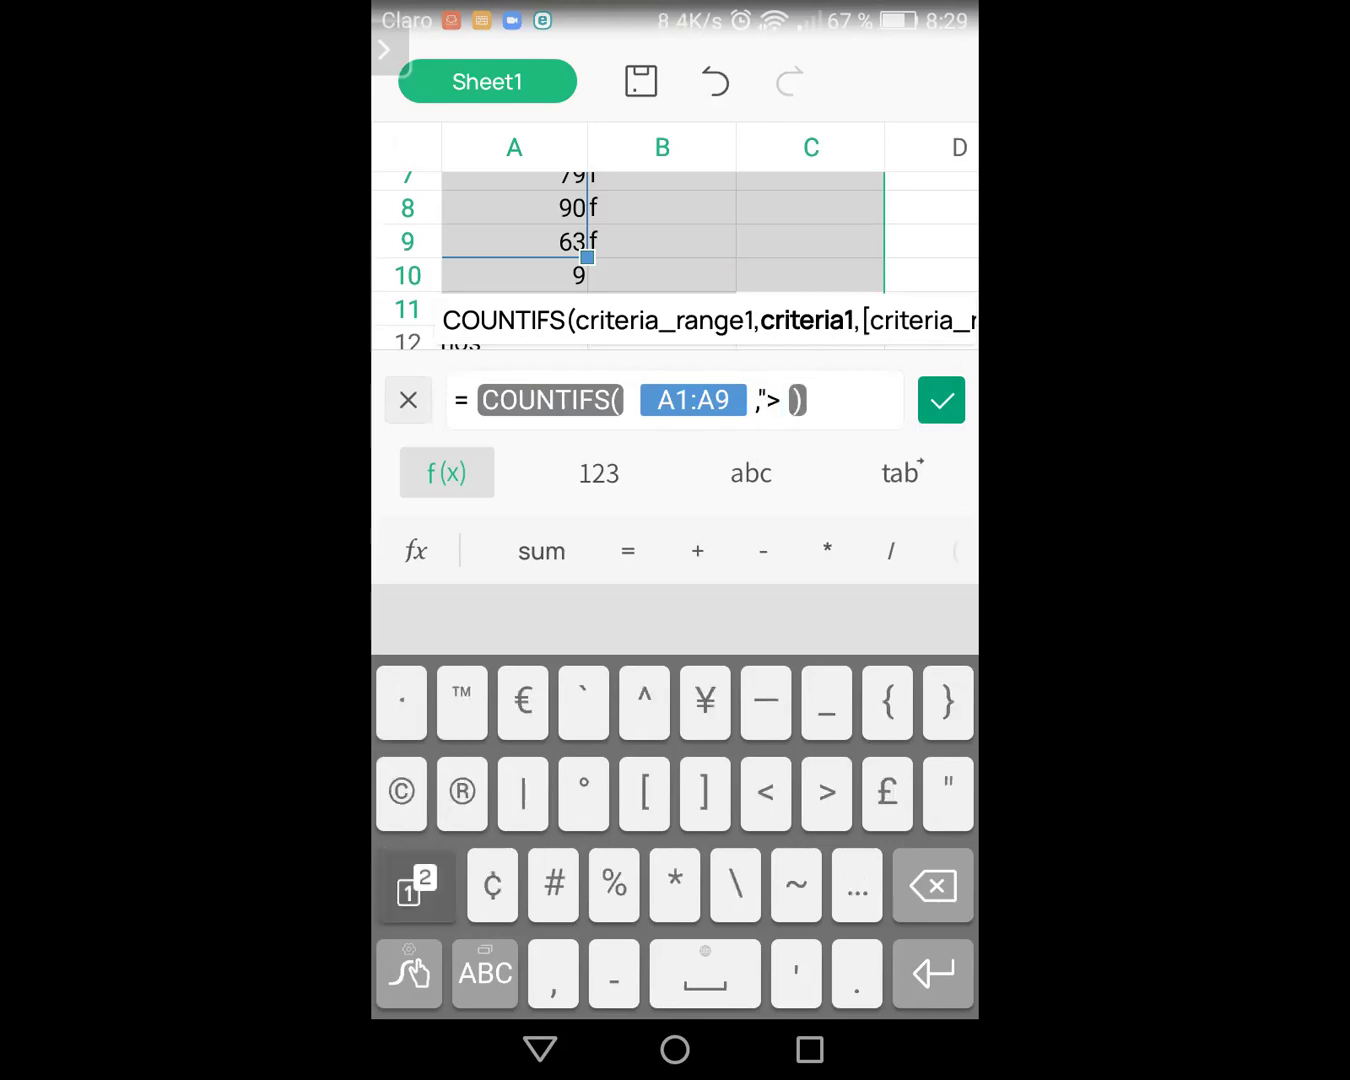
pyautogui.click(416, 885)
pyautogui.write('=')
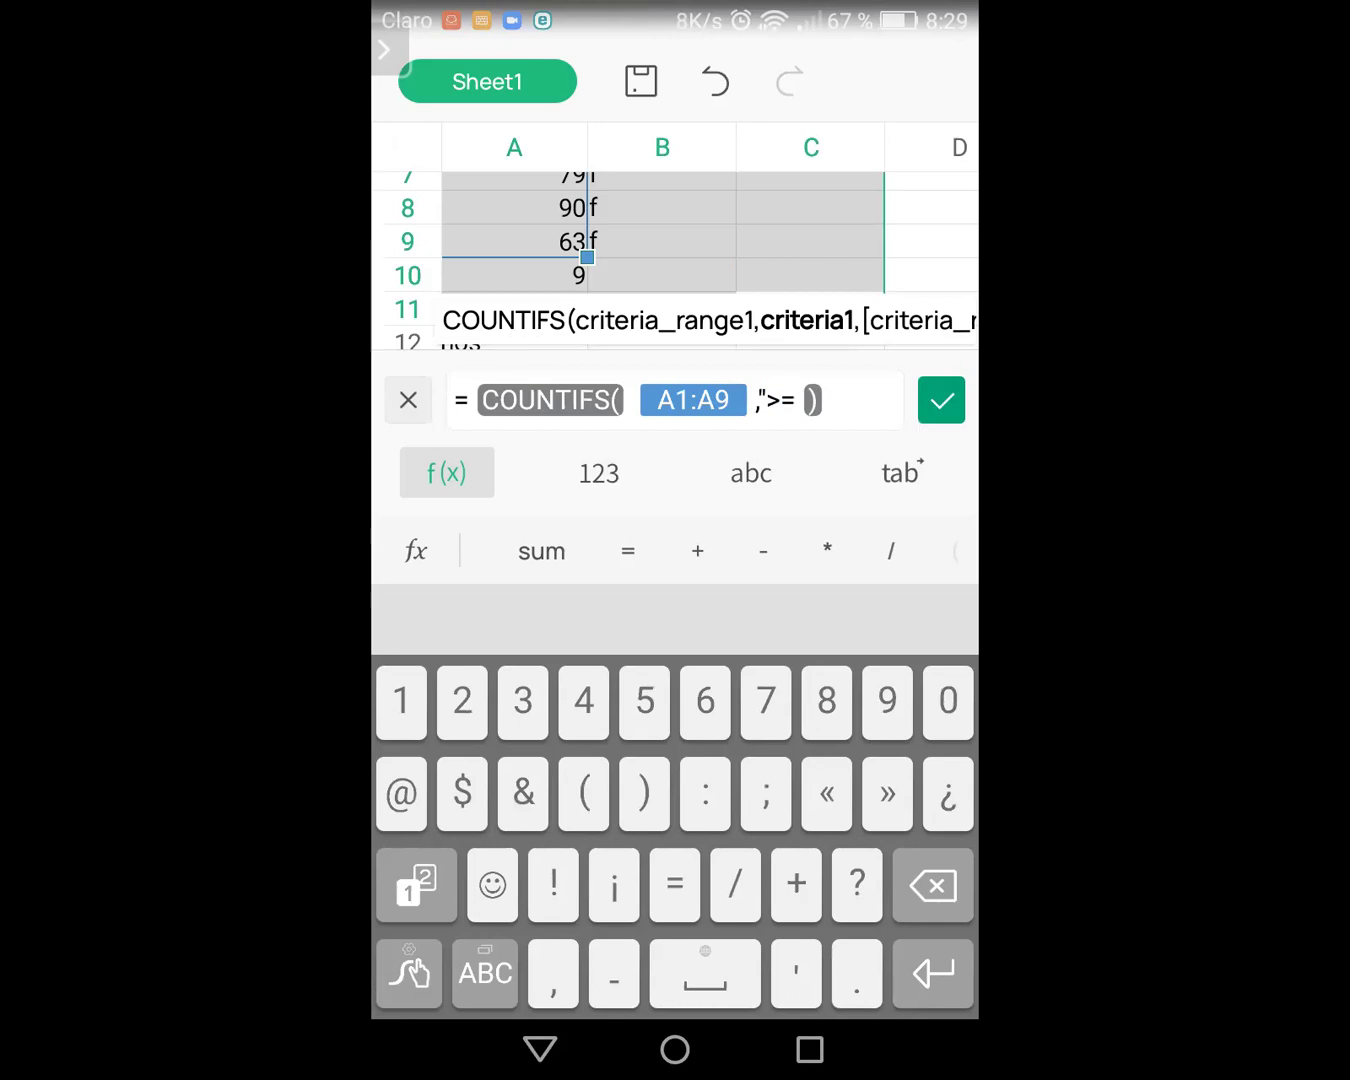
pyautogui.write('60')
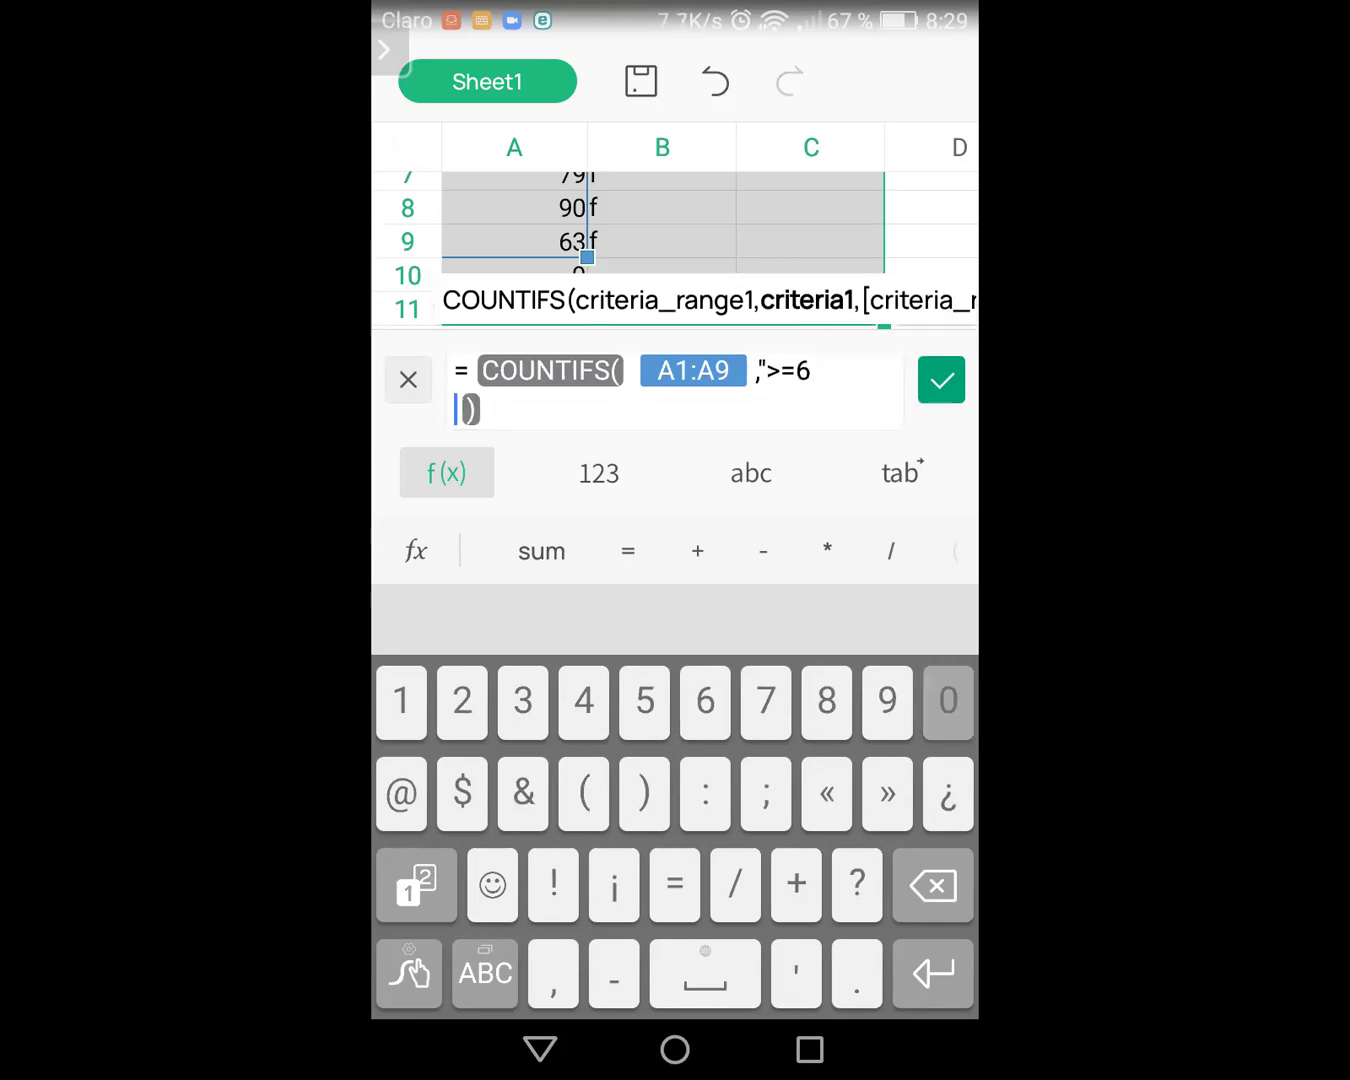
pyautogui.click(416, 885)
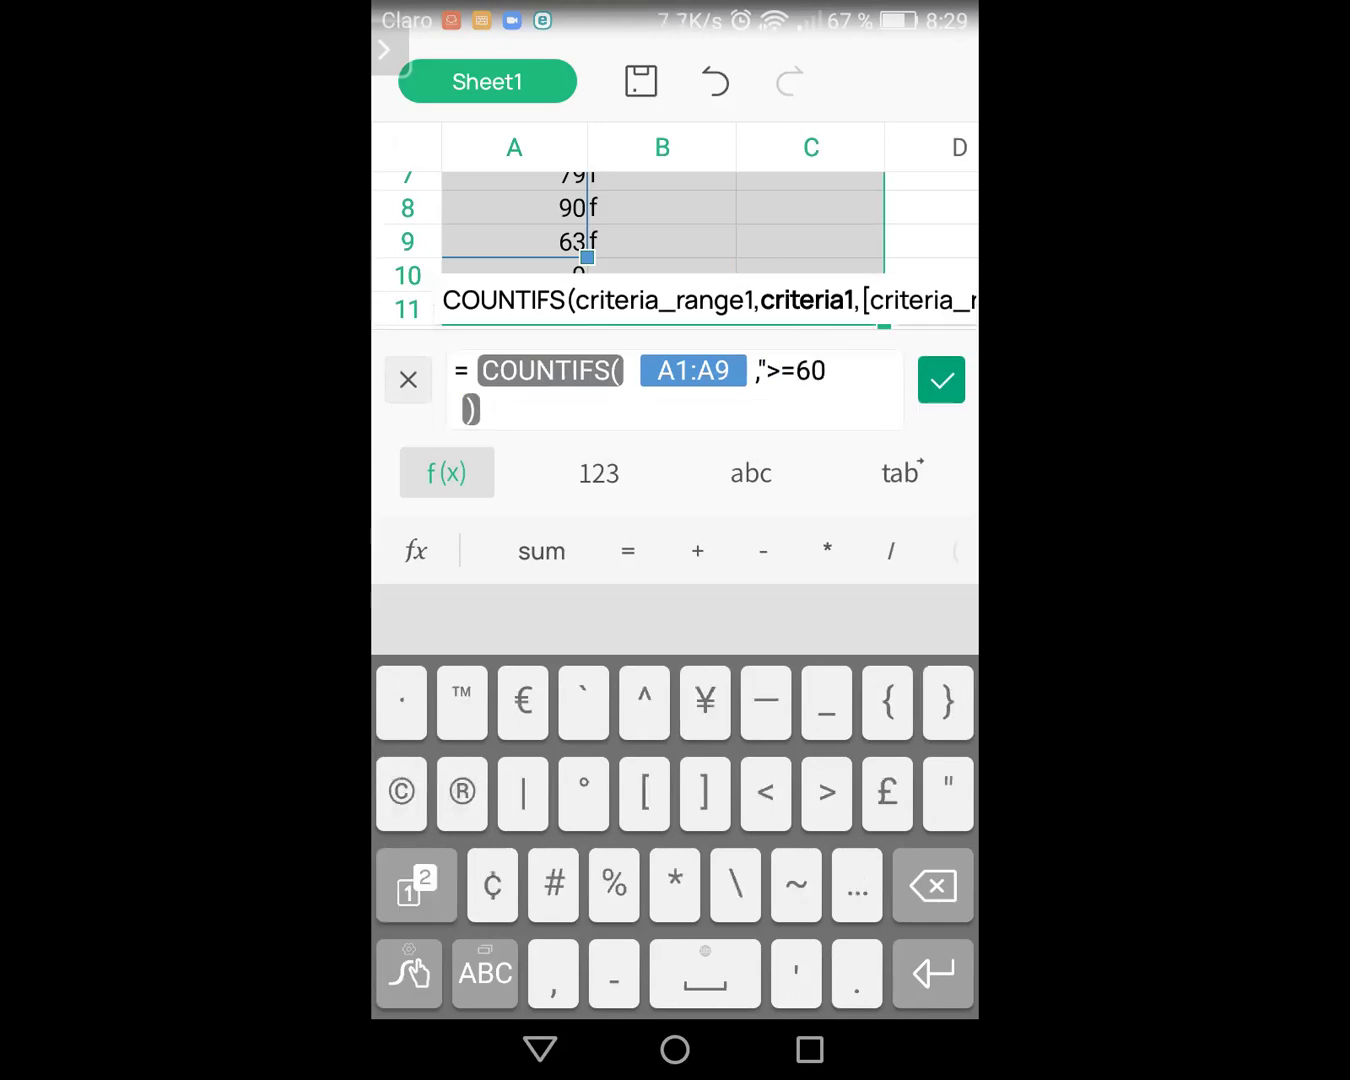
pyautogui.write('"')
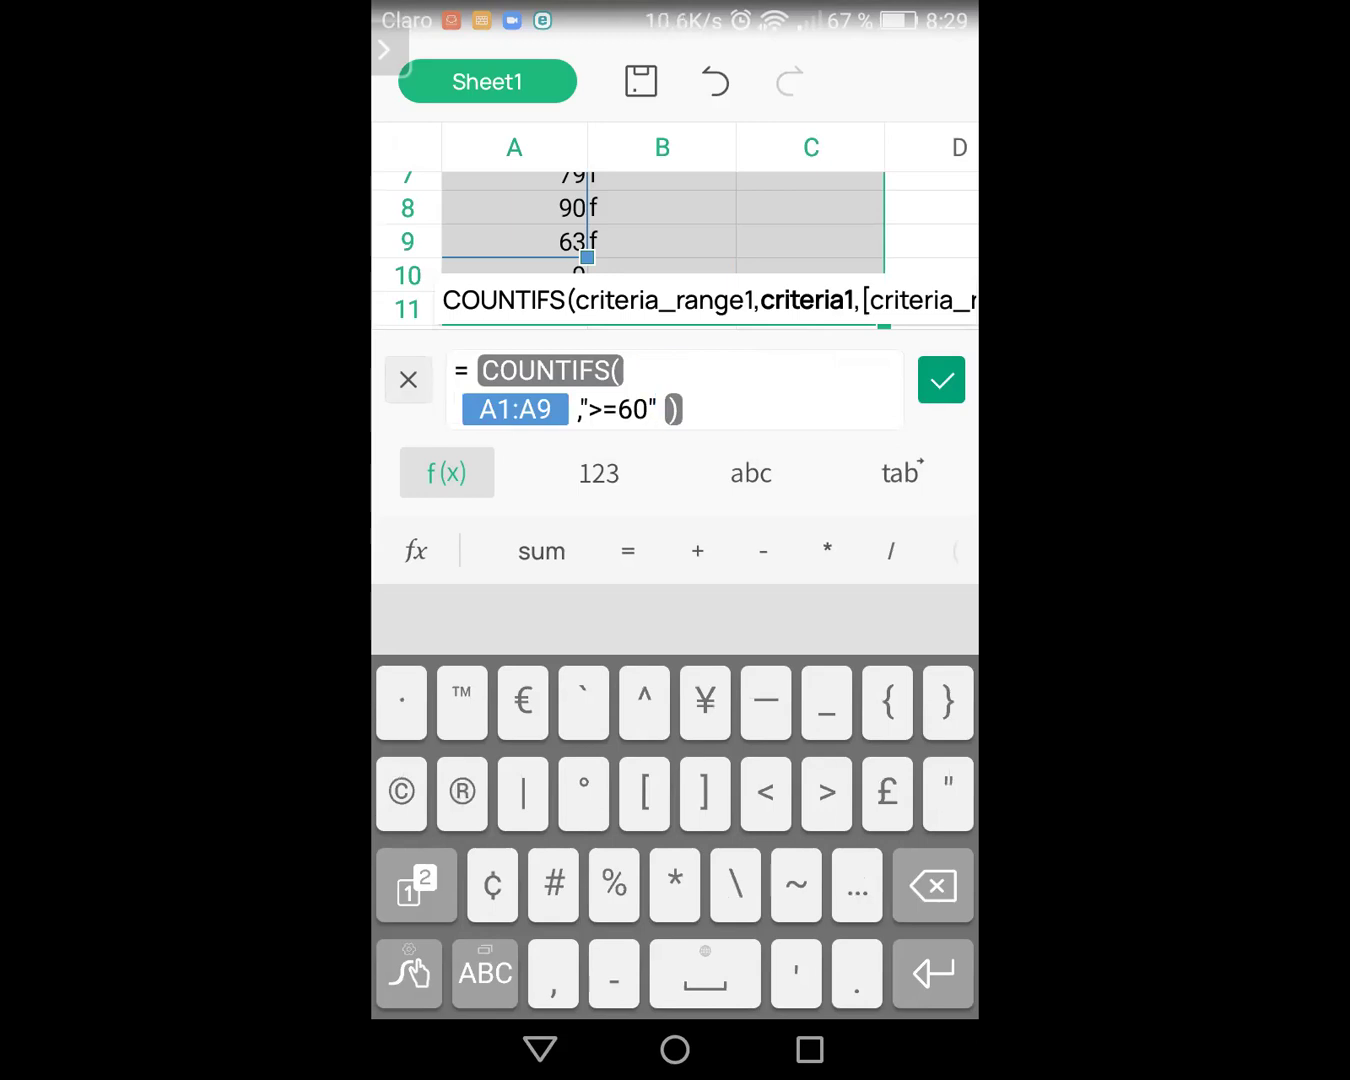
pyautogui.write(',')
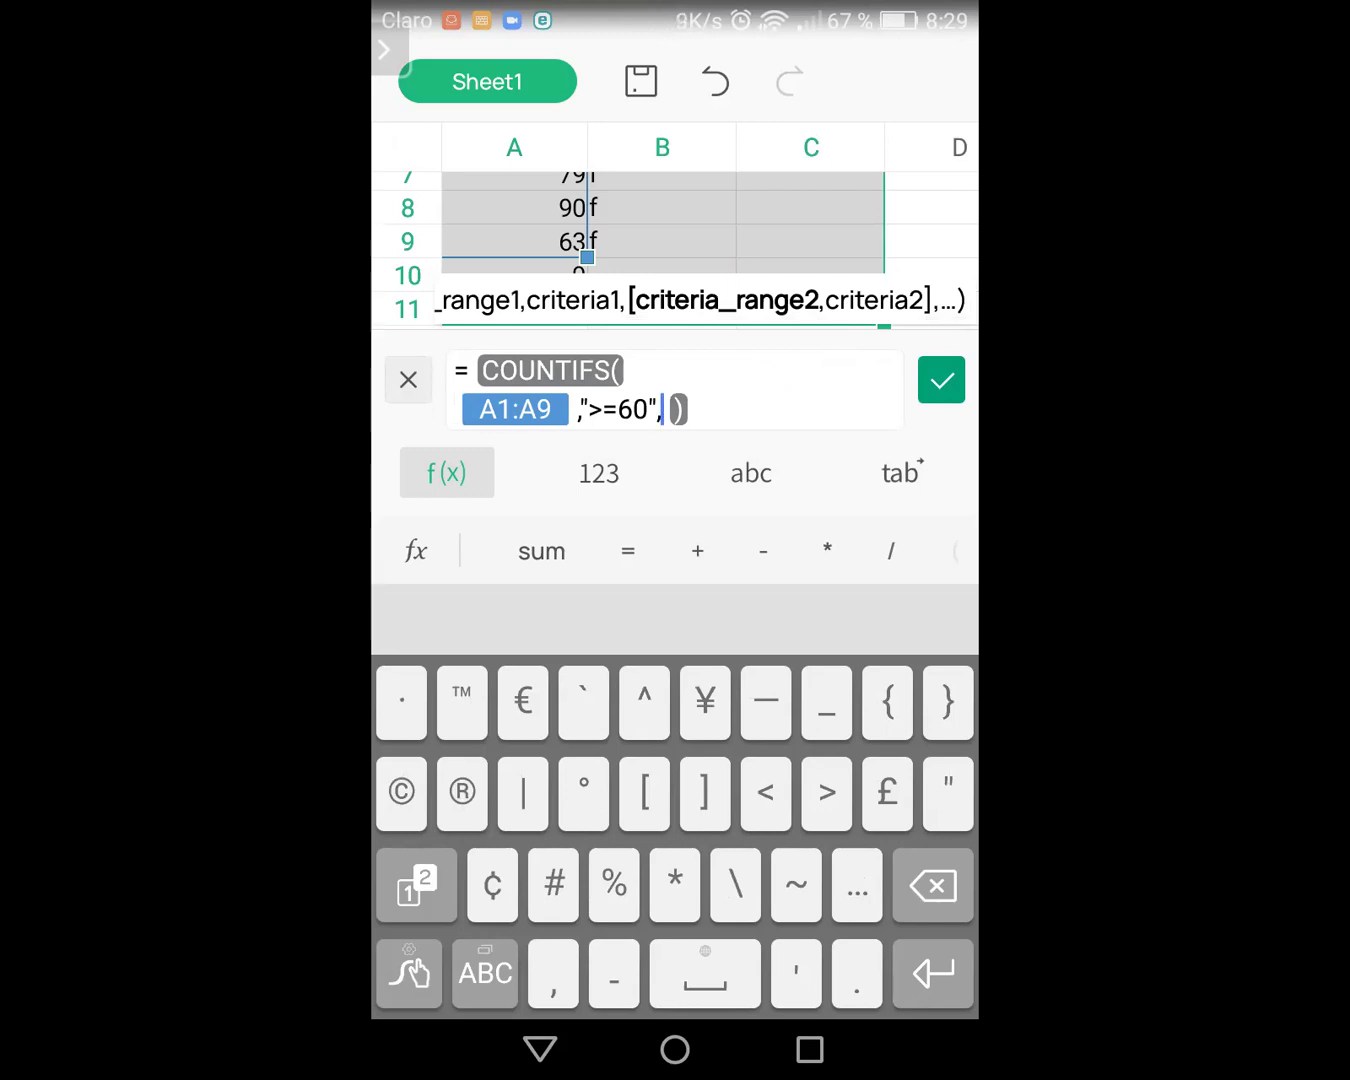
pyautogui.click(485, 973)
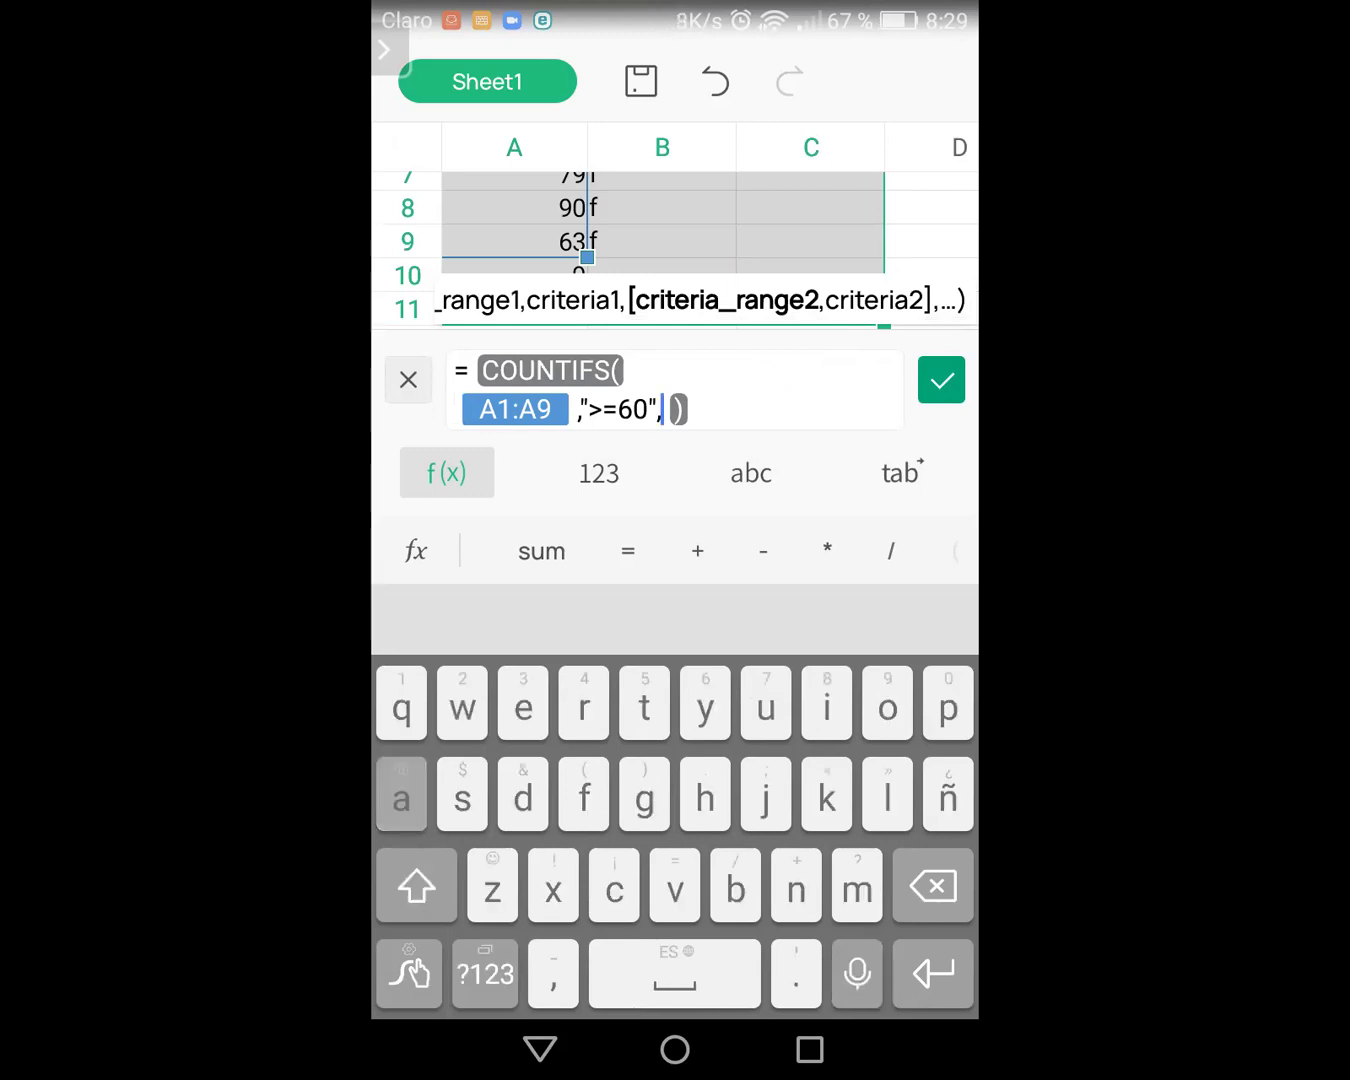
pyautogui.write('a')
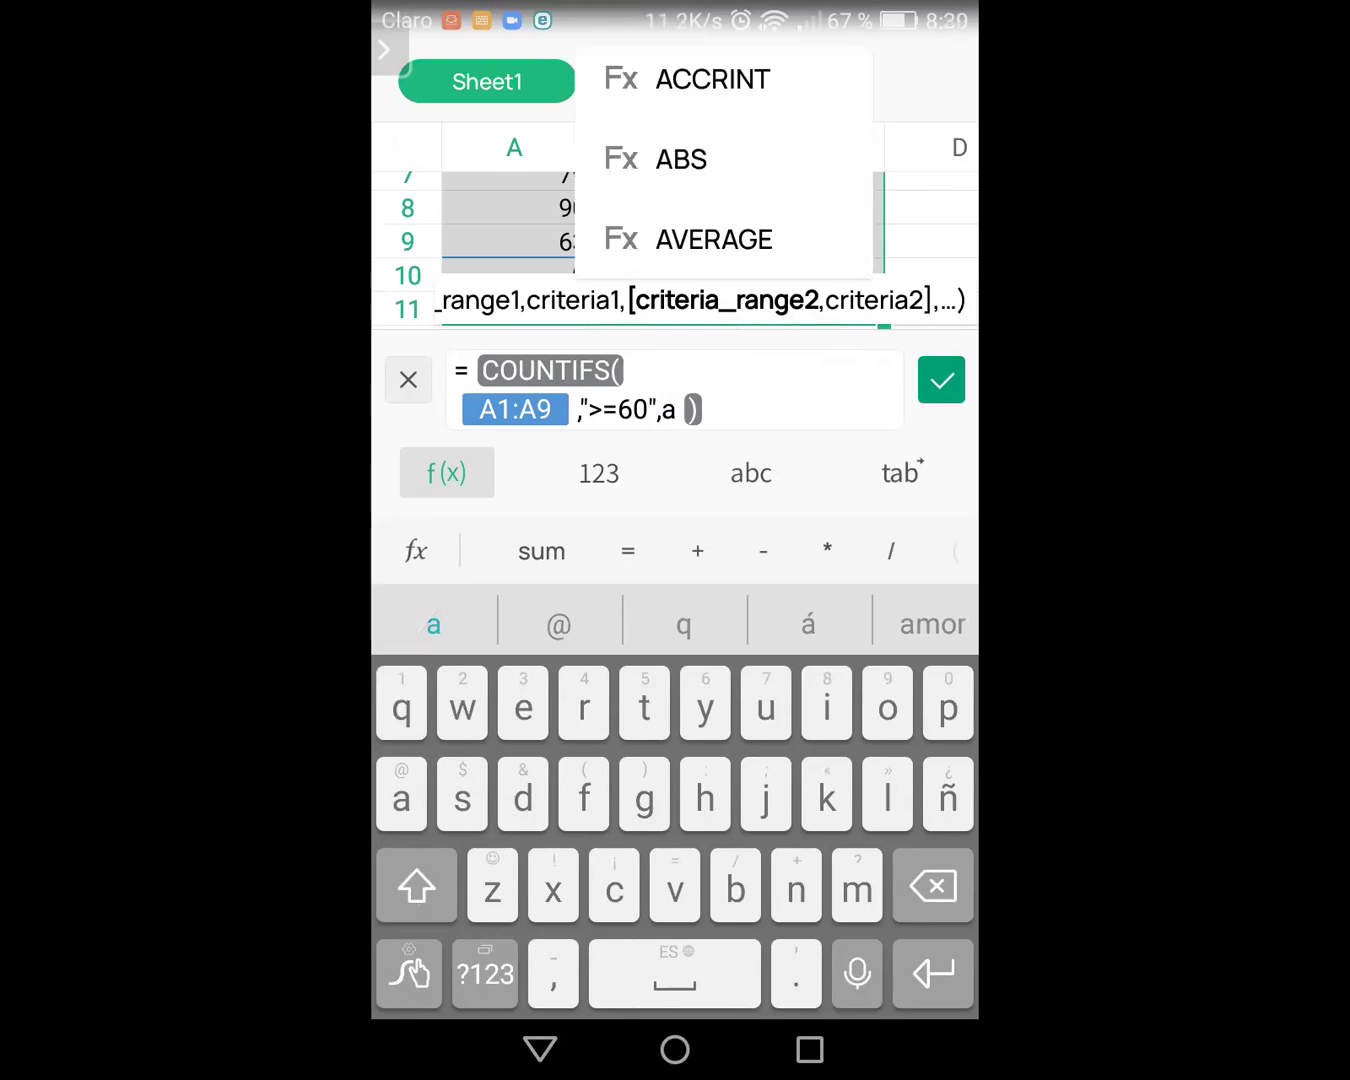
pyautogui.press('BackSpace')
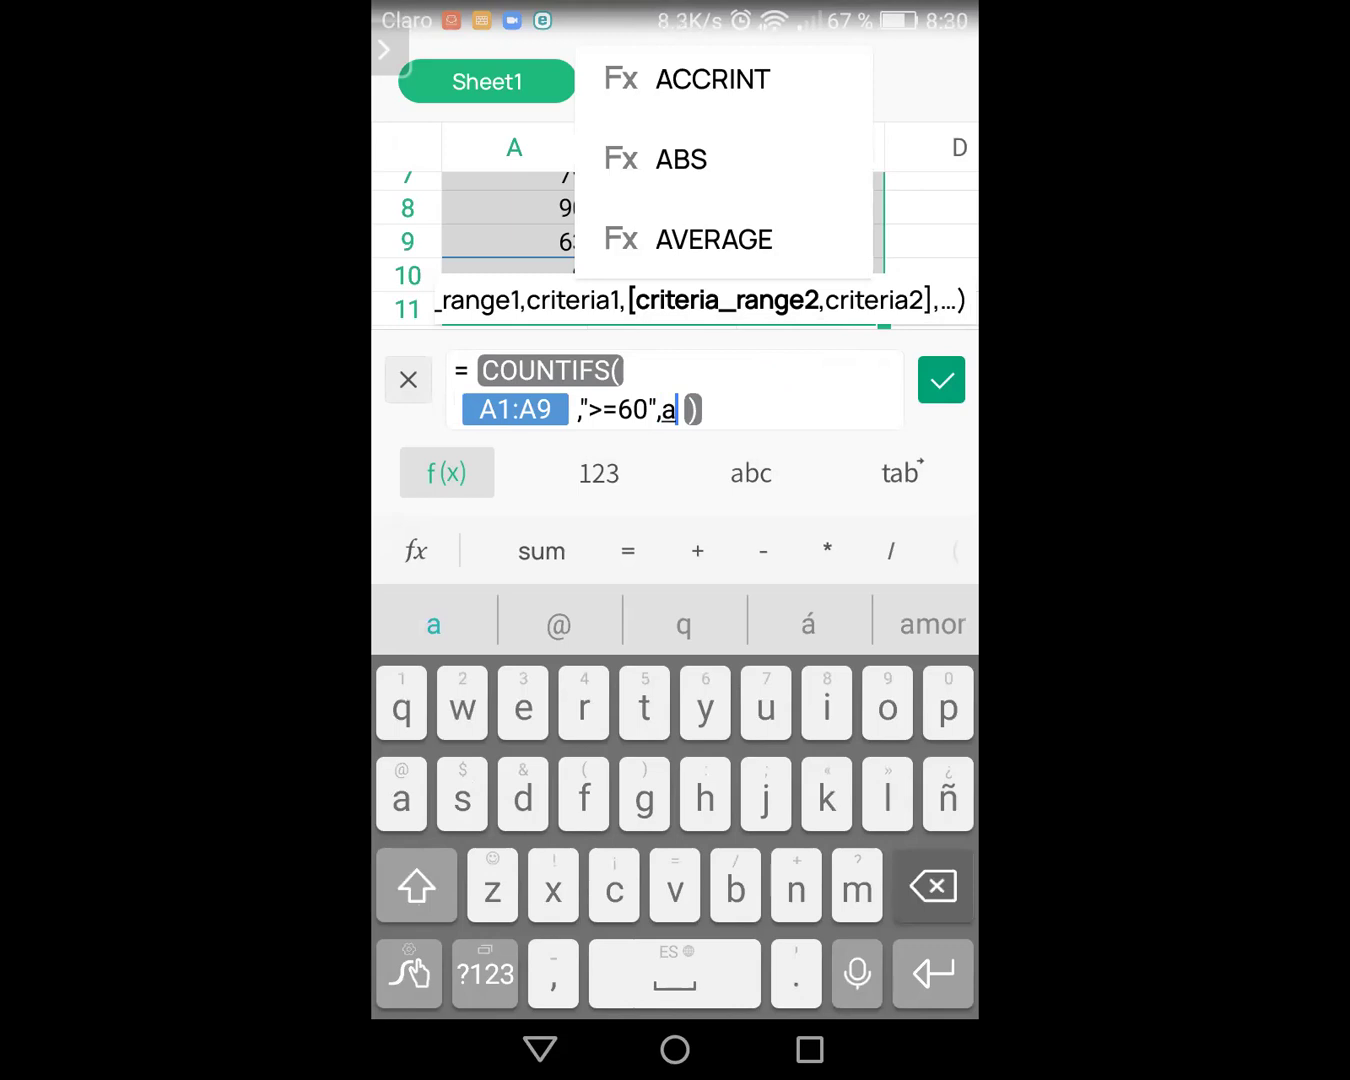
pyautogui.press('shift')
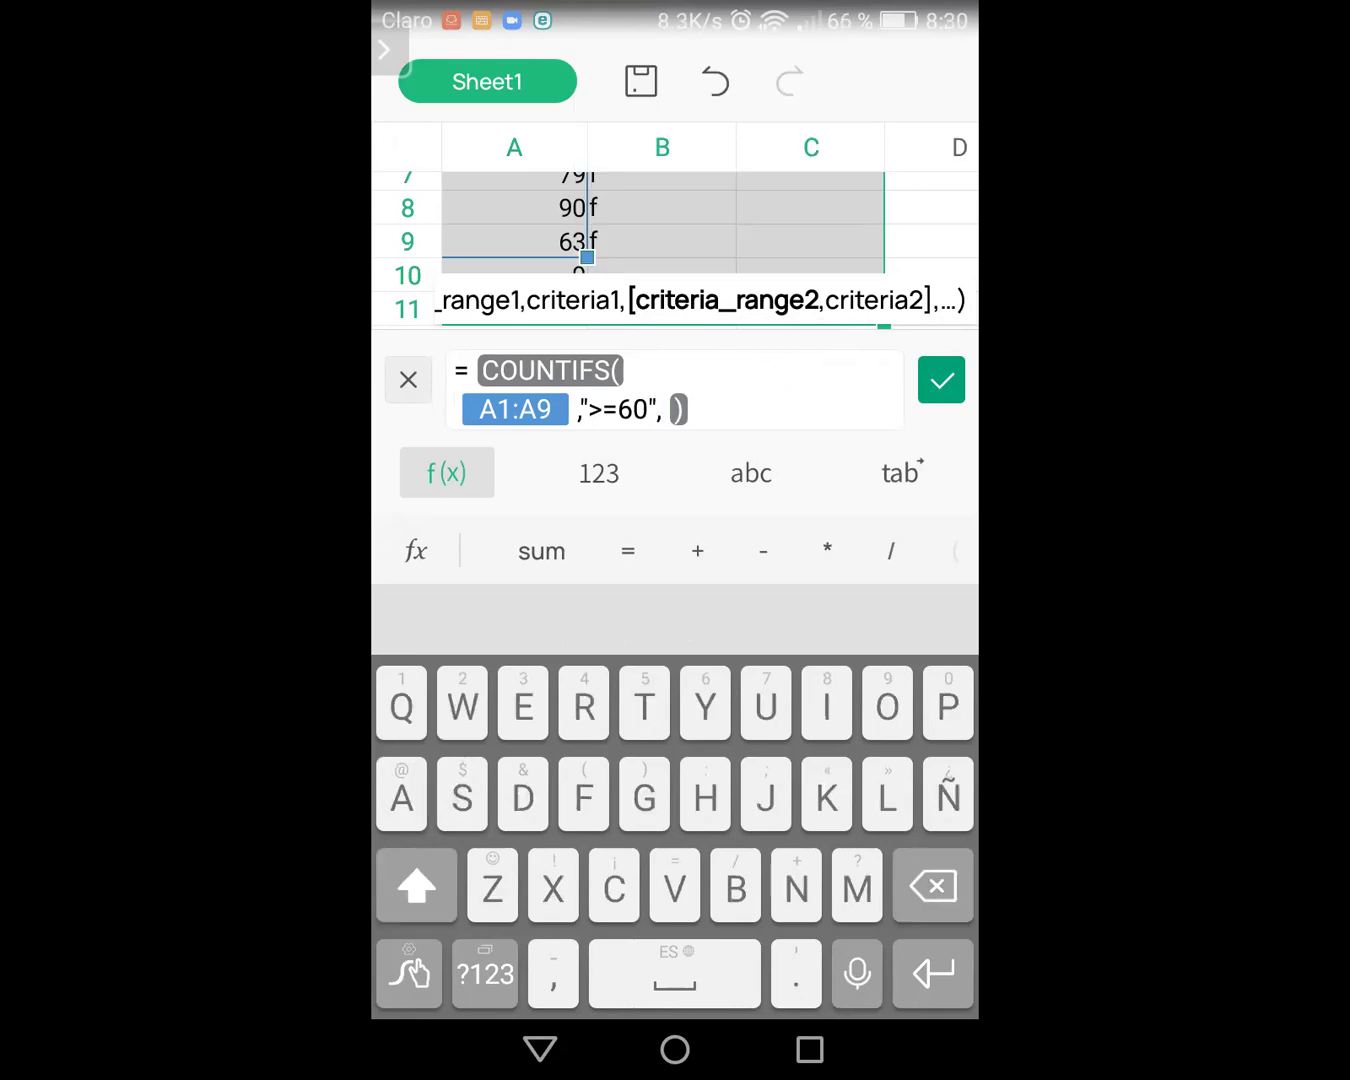
pyautogui.write('A')
pyautogui.click(485, 974)
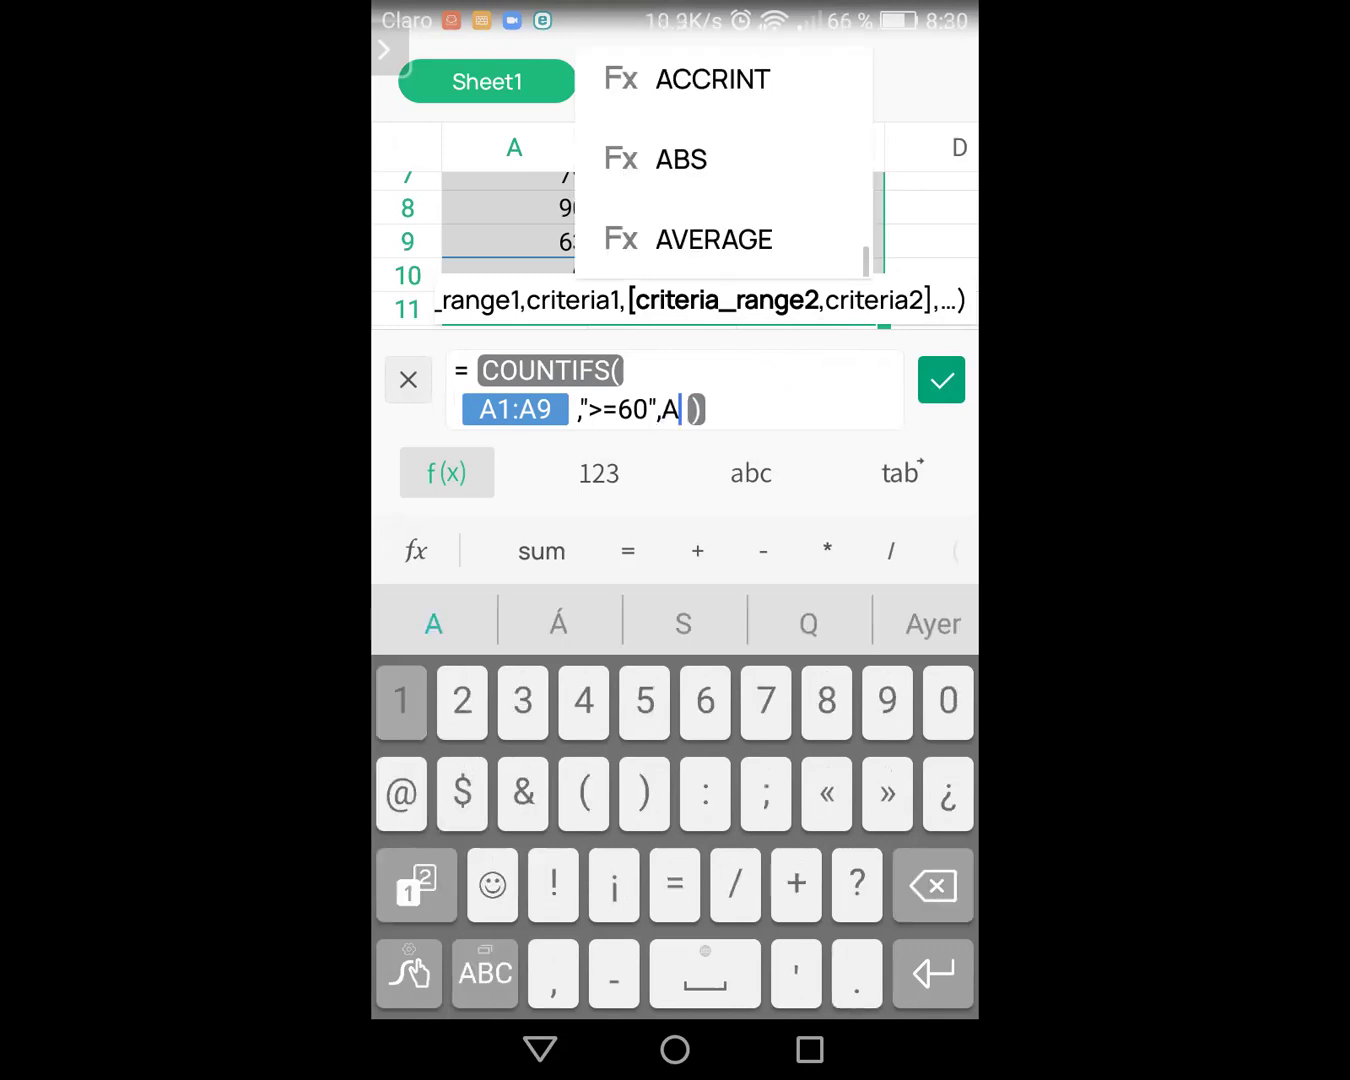
pyautogui.write('1')
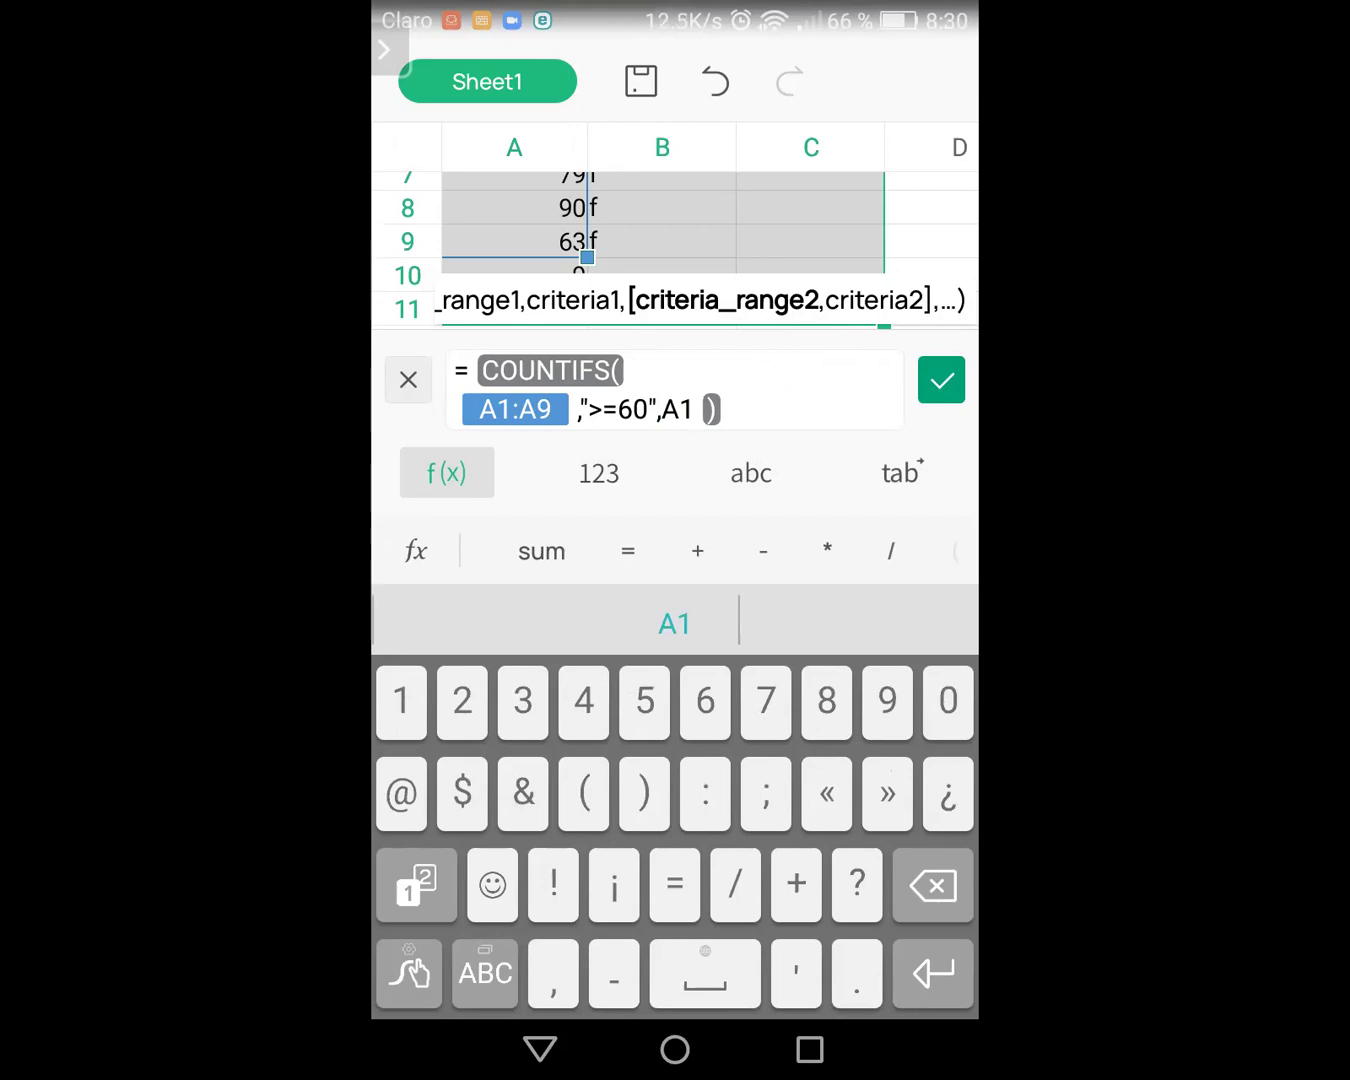
pyautogui.write(':')
pyautogui.click(485, 974)
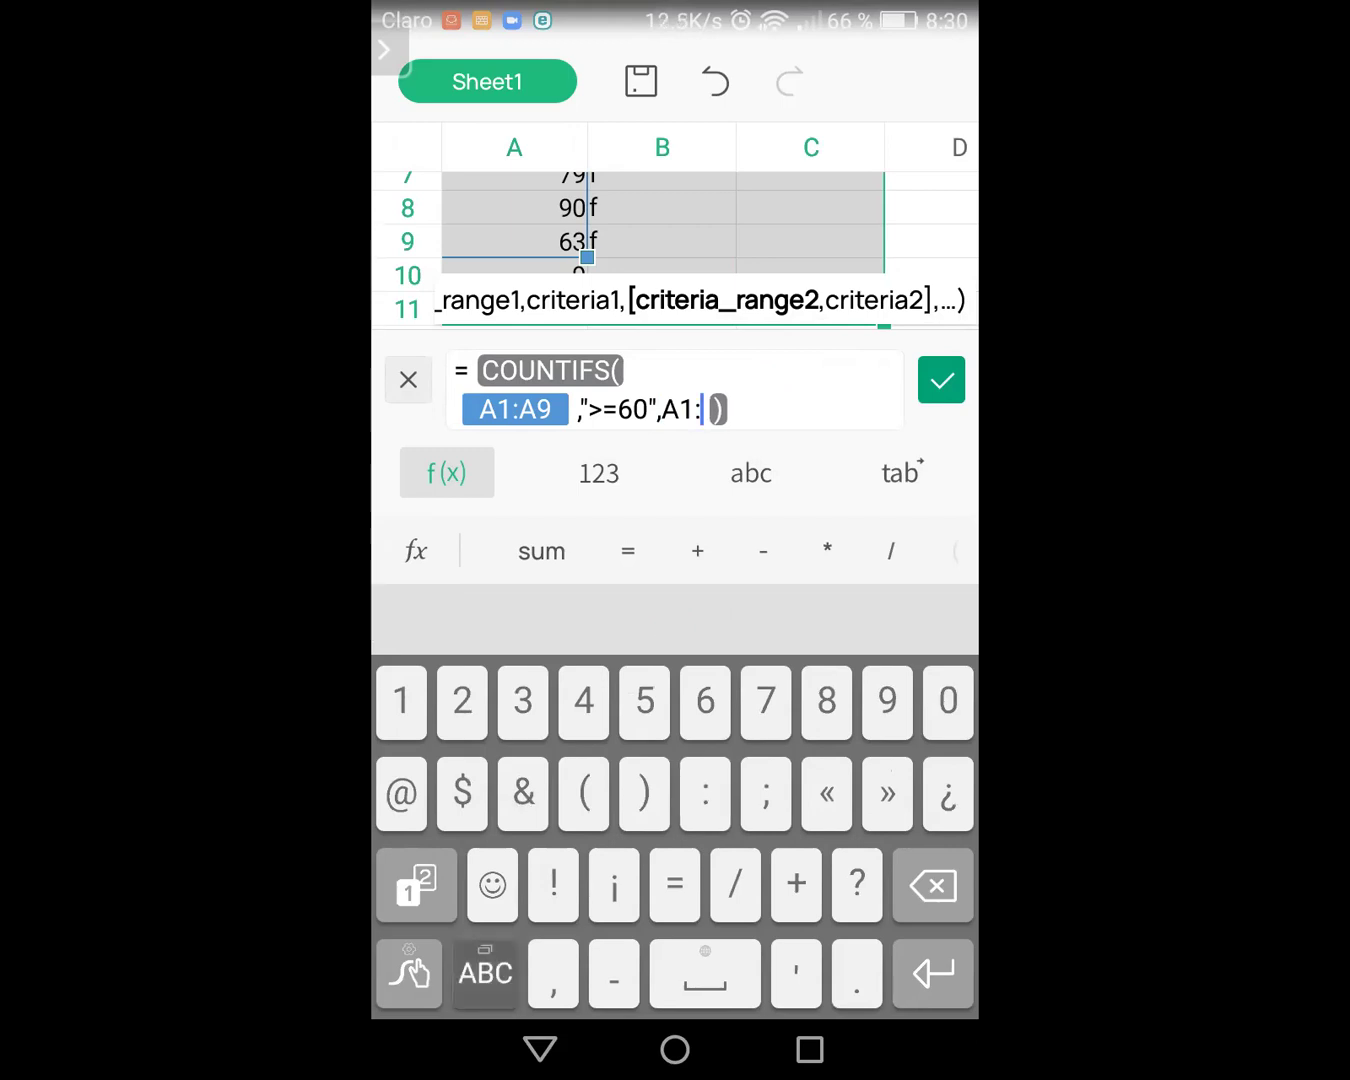
pyautogui.write('A')
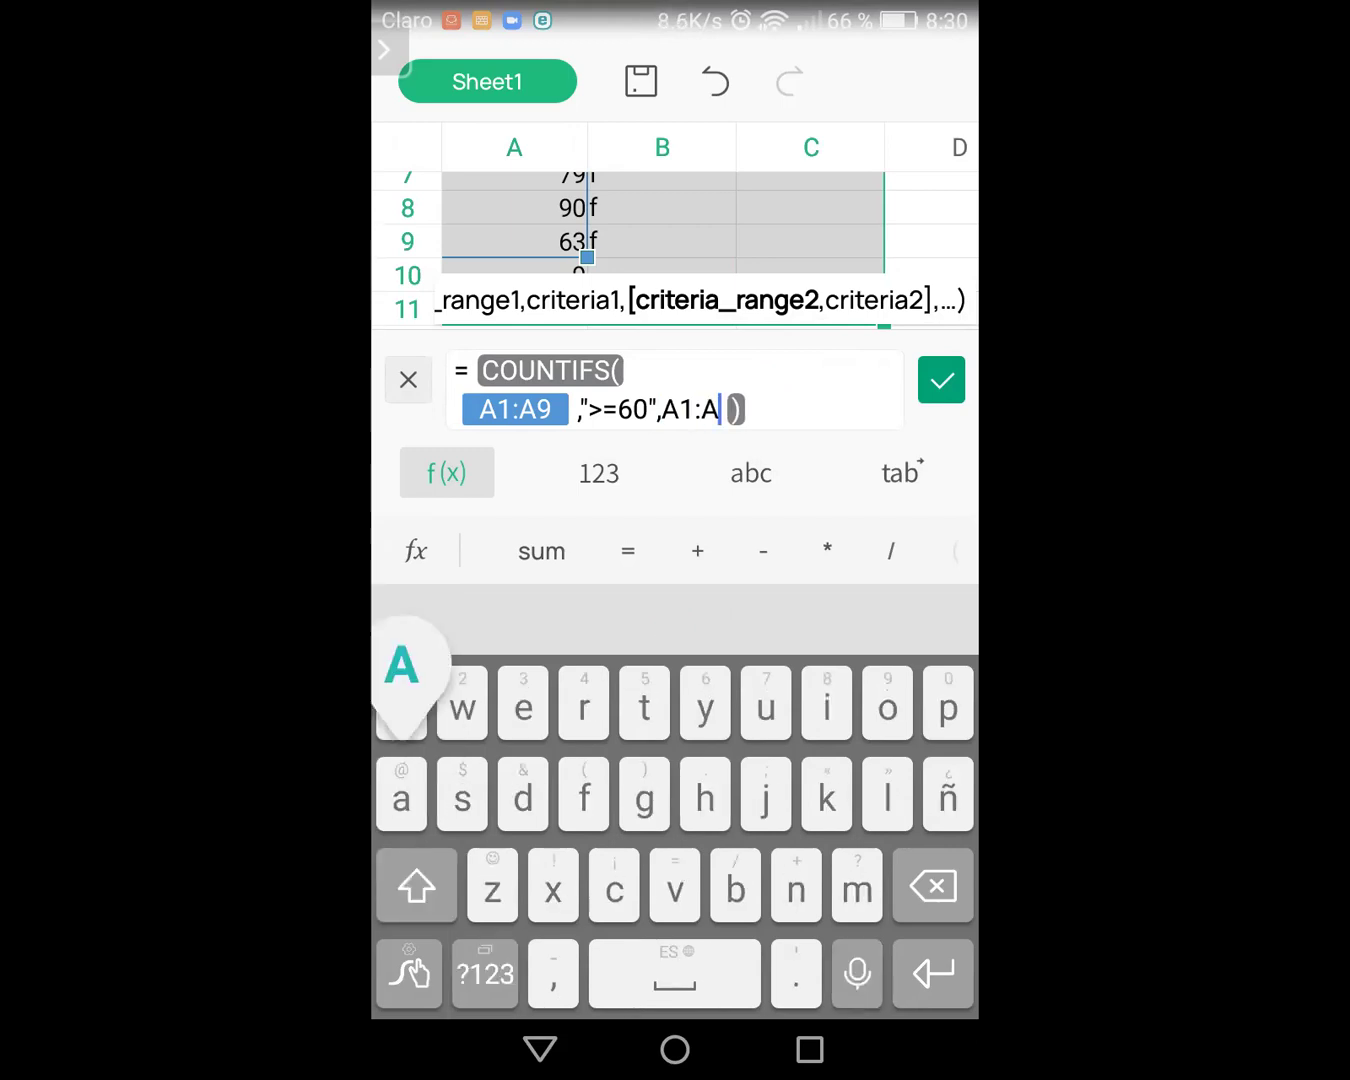
pyautogui.click(486, 974)
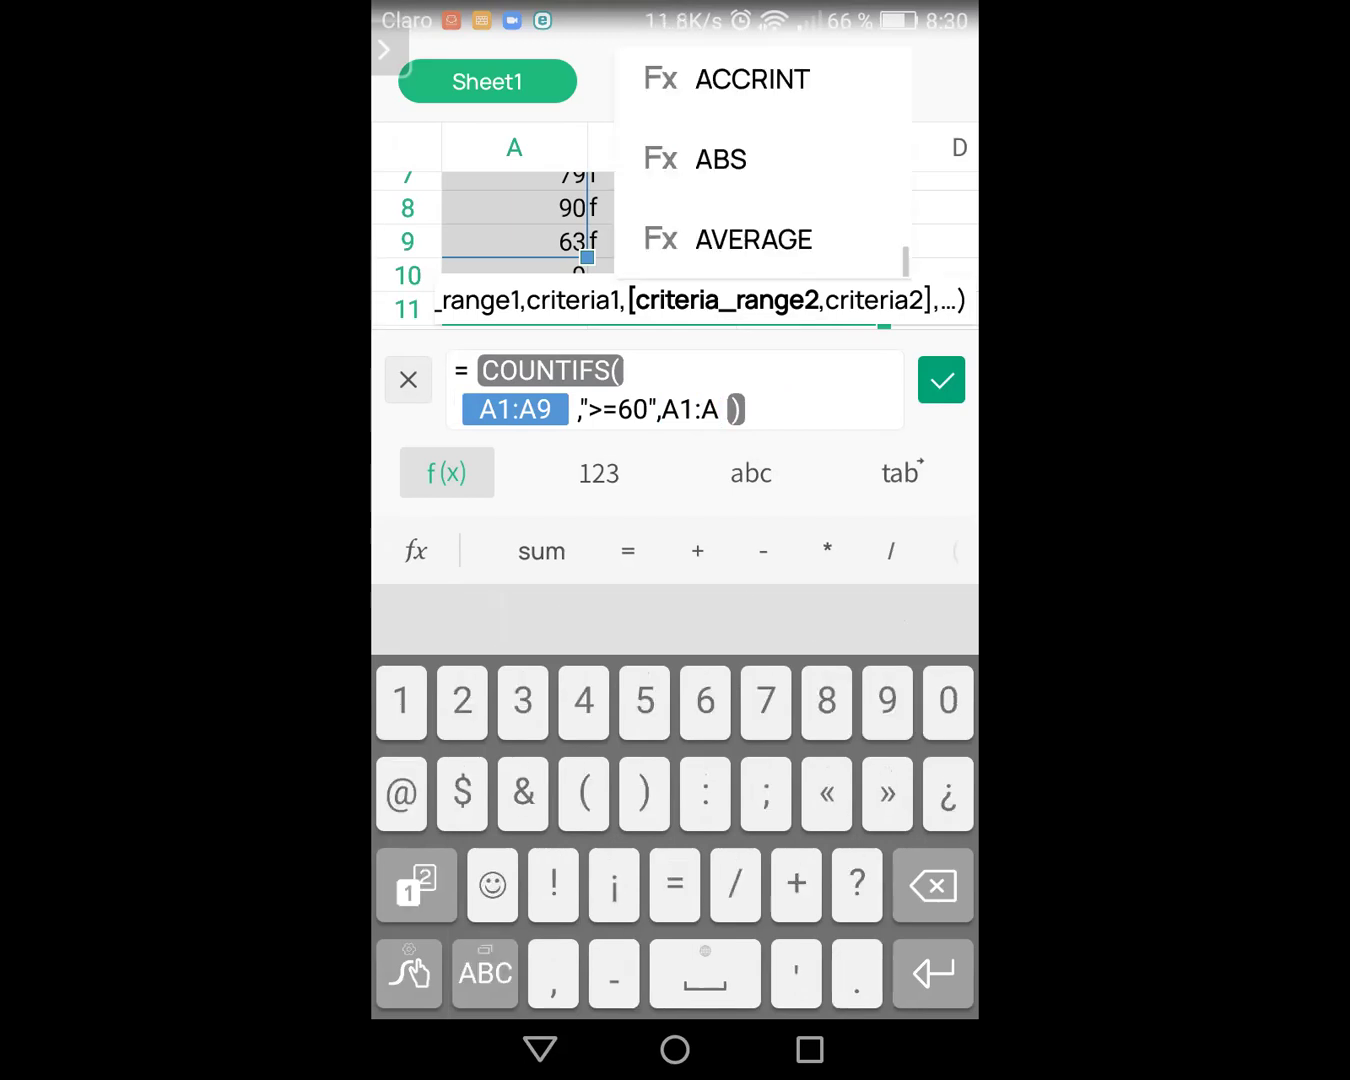
pyautogui.write('9')
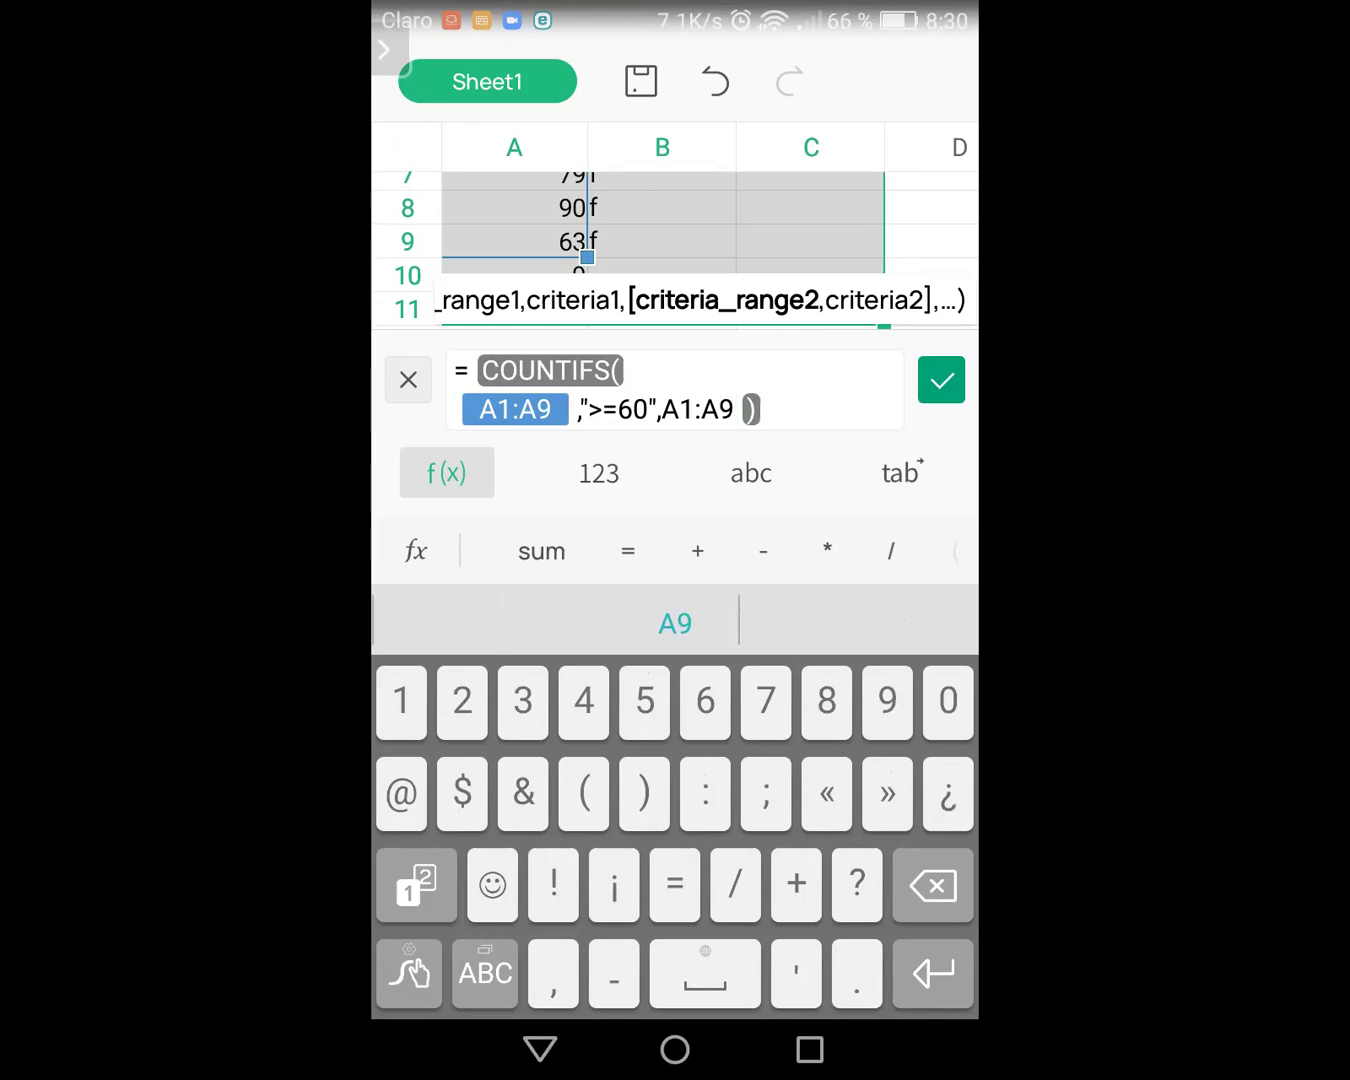
pyautogui.write(',')
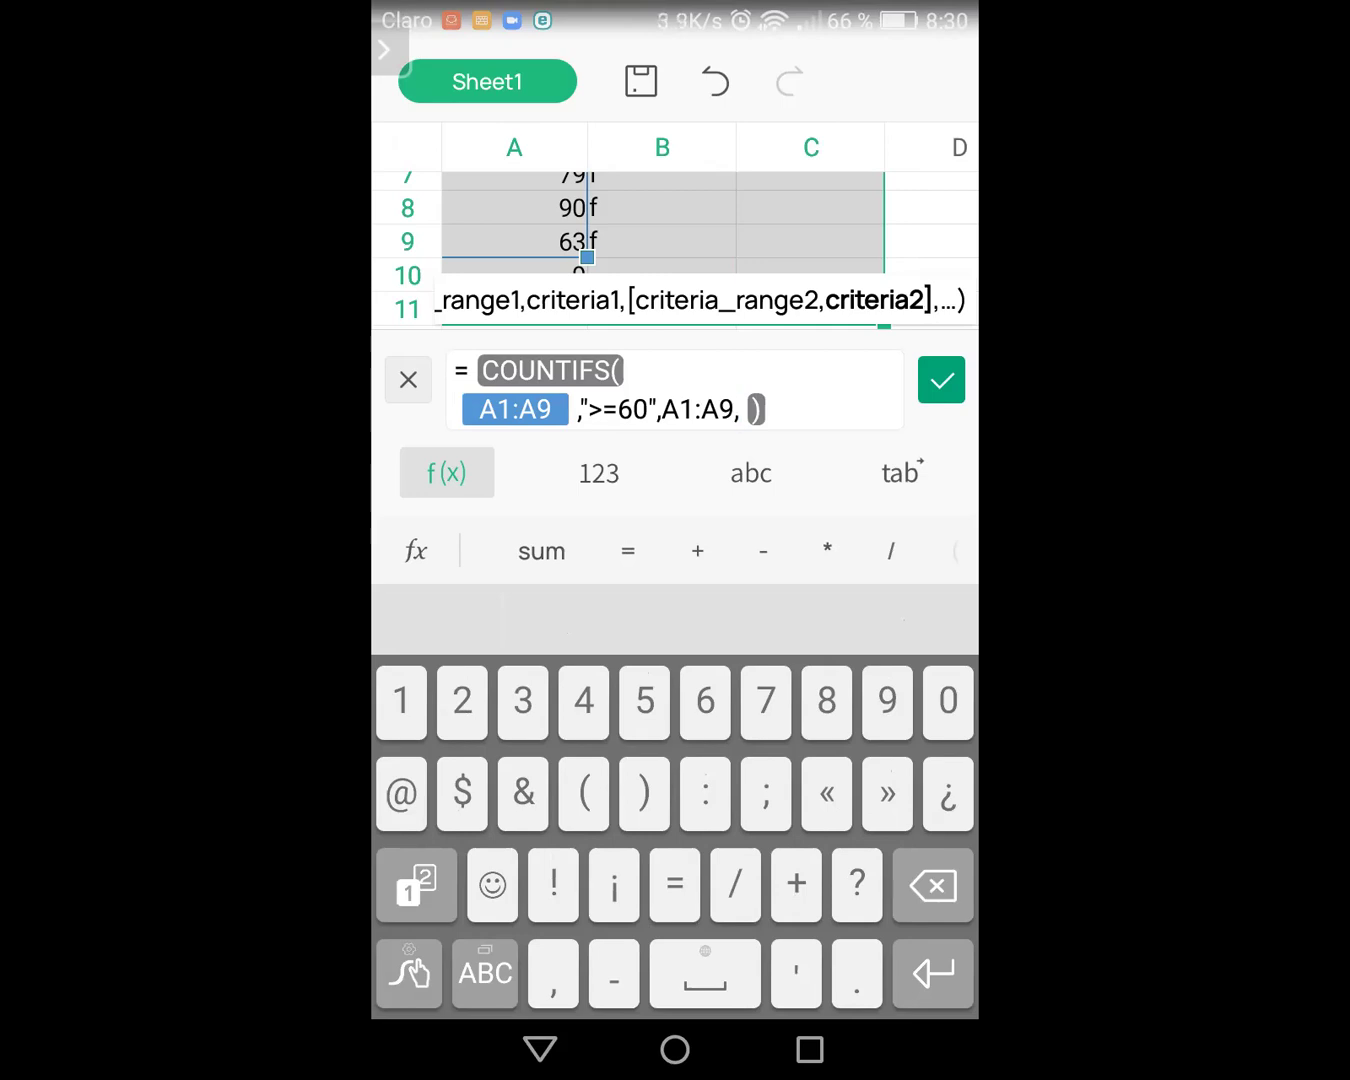
pyautogui.press('BackSpace')
pyautogui.press('BackSpace')
pyautogui.press('BackSpace')
pyautogui.press('BackSpace')
pyautogui.press('BackSpace')
pyautogui.press('BackSpace')
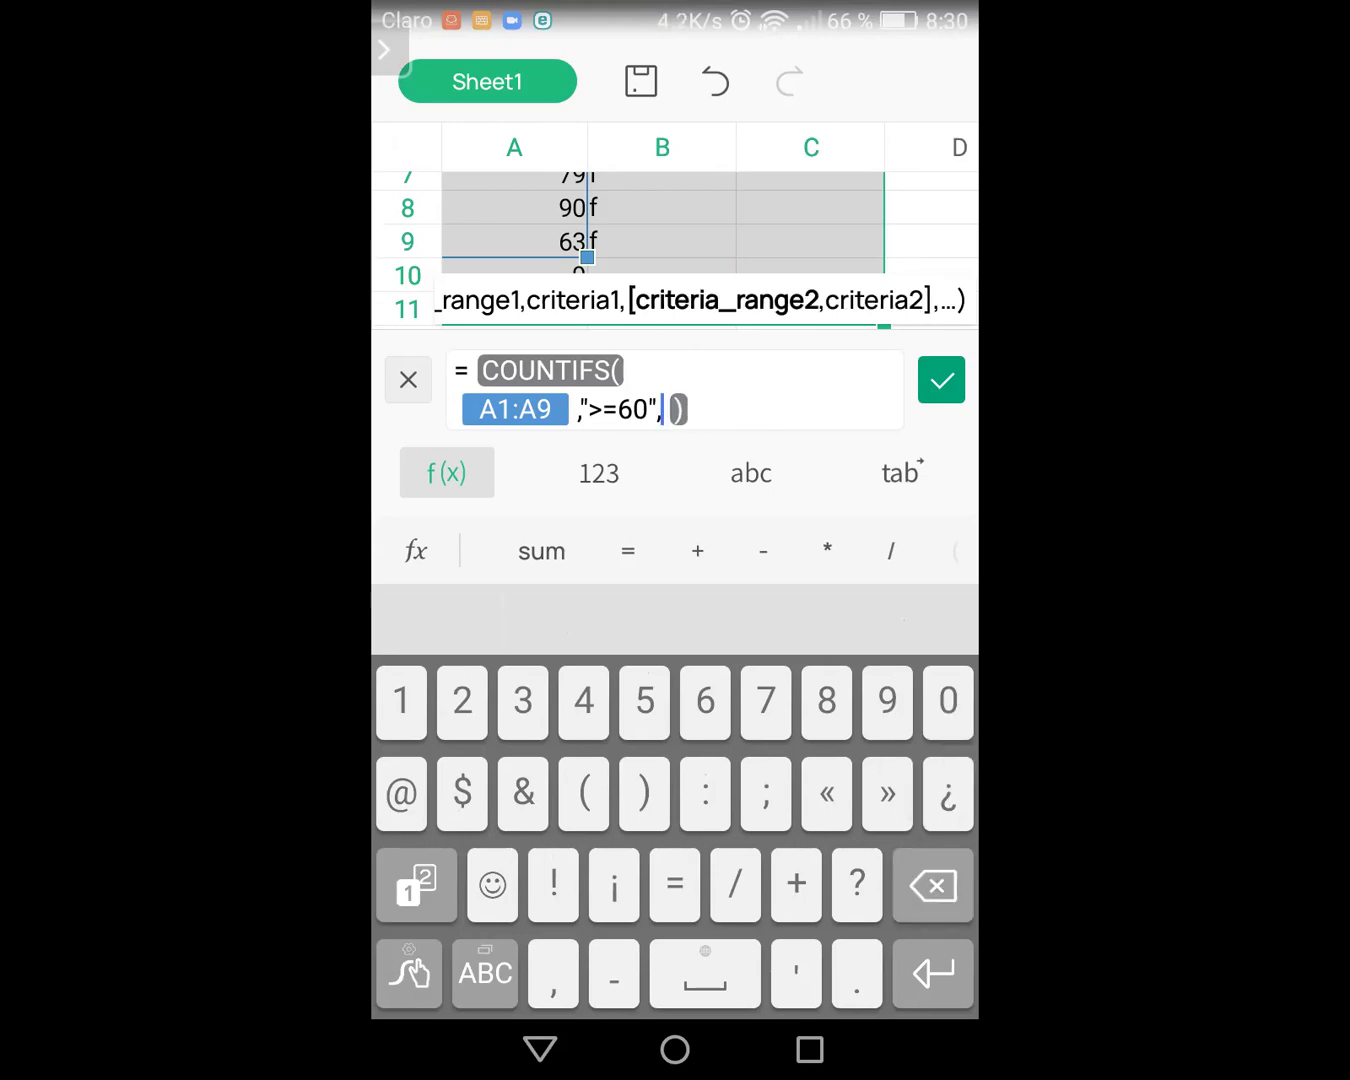
# Step: Select the grades in A1:A9 as the second criteria range of the COUNTIFS formula
pyautogui.scroll(2, 662, 224)
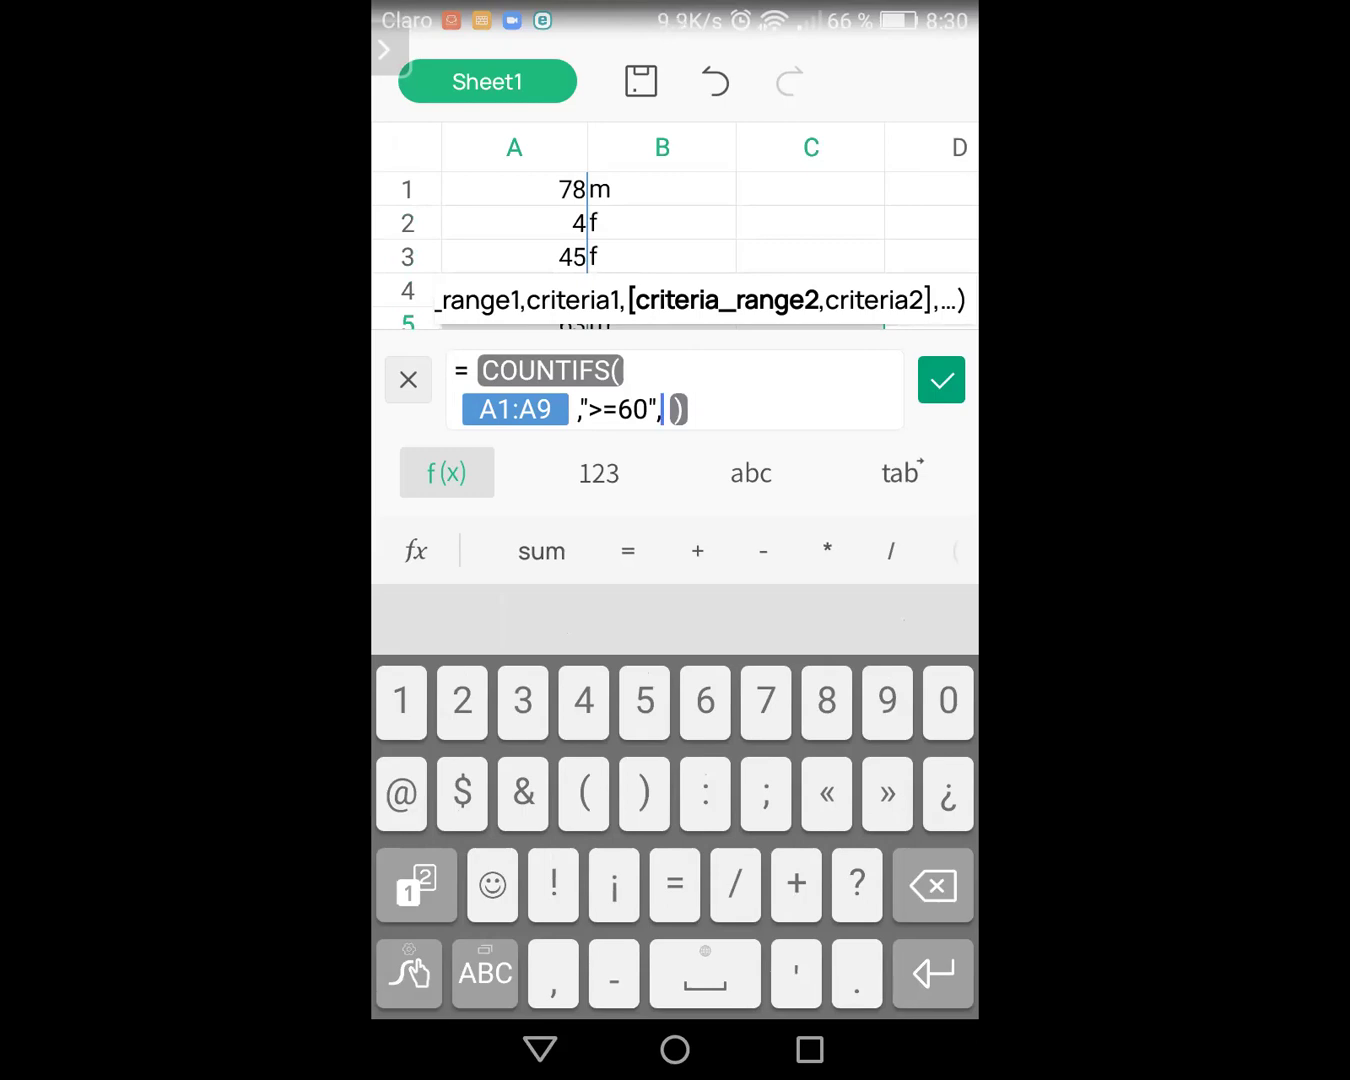
pyautogui.click(514, 189)
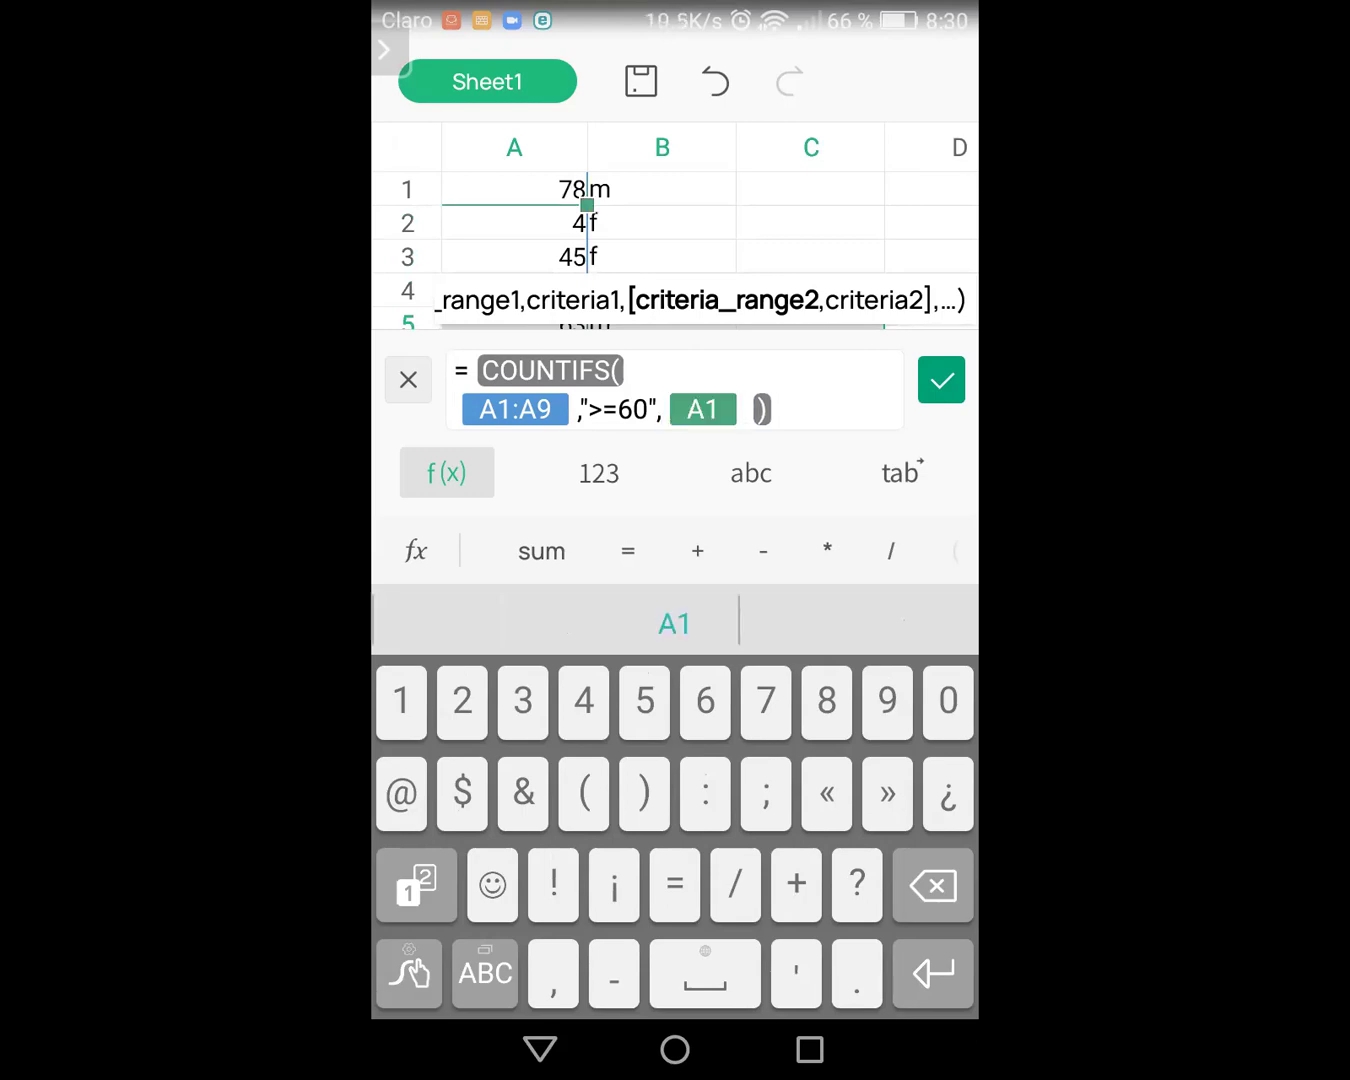
pyautogui.click(626, 192)
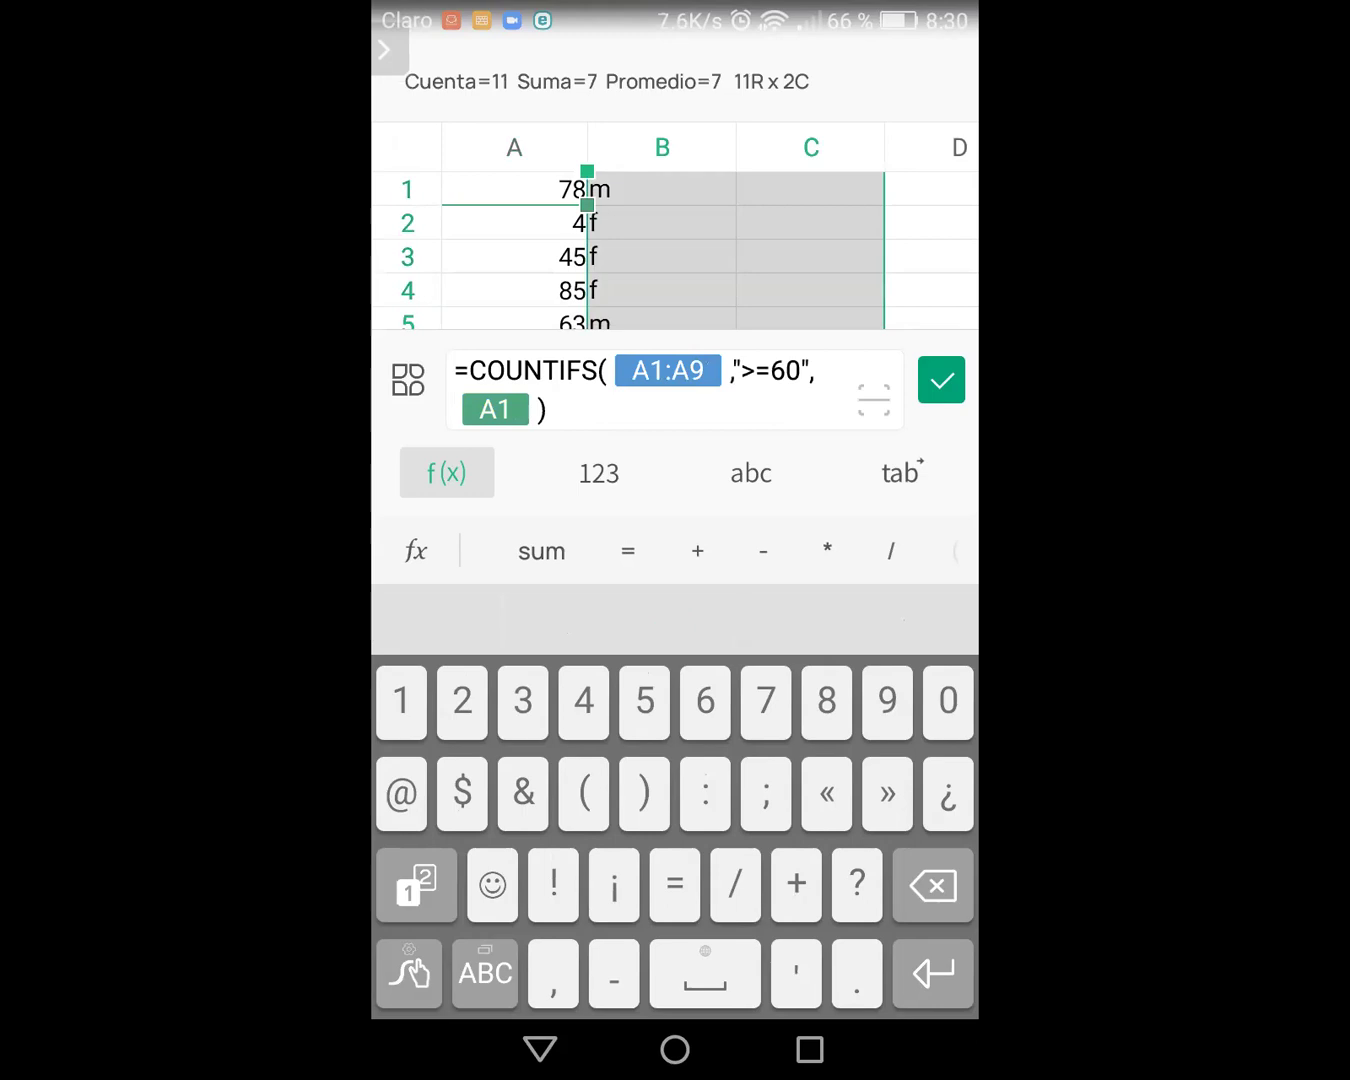
pyautogui.doubleClick(500, 409)
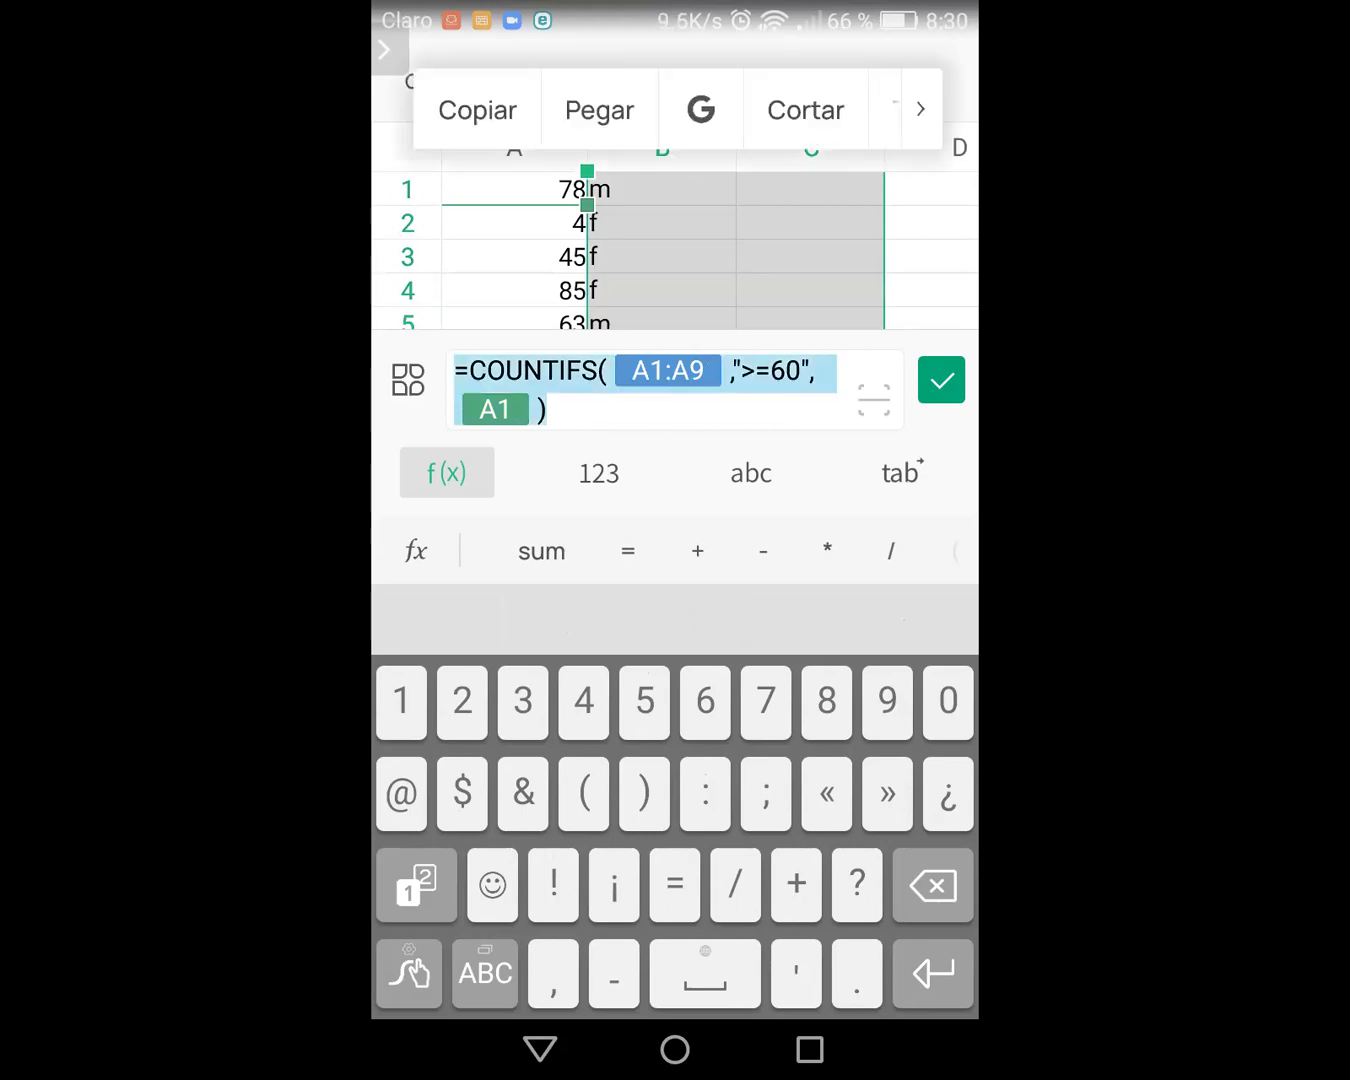
pyautogui.moveTo(588, 190); pyautogui.dragTo(554, 222)
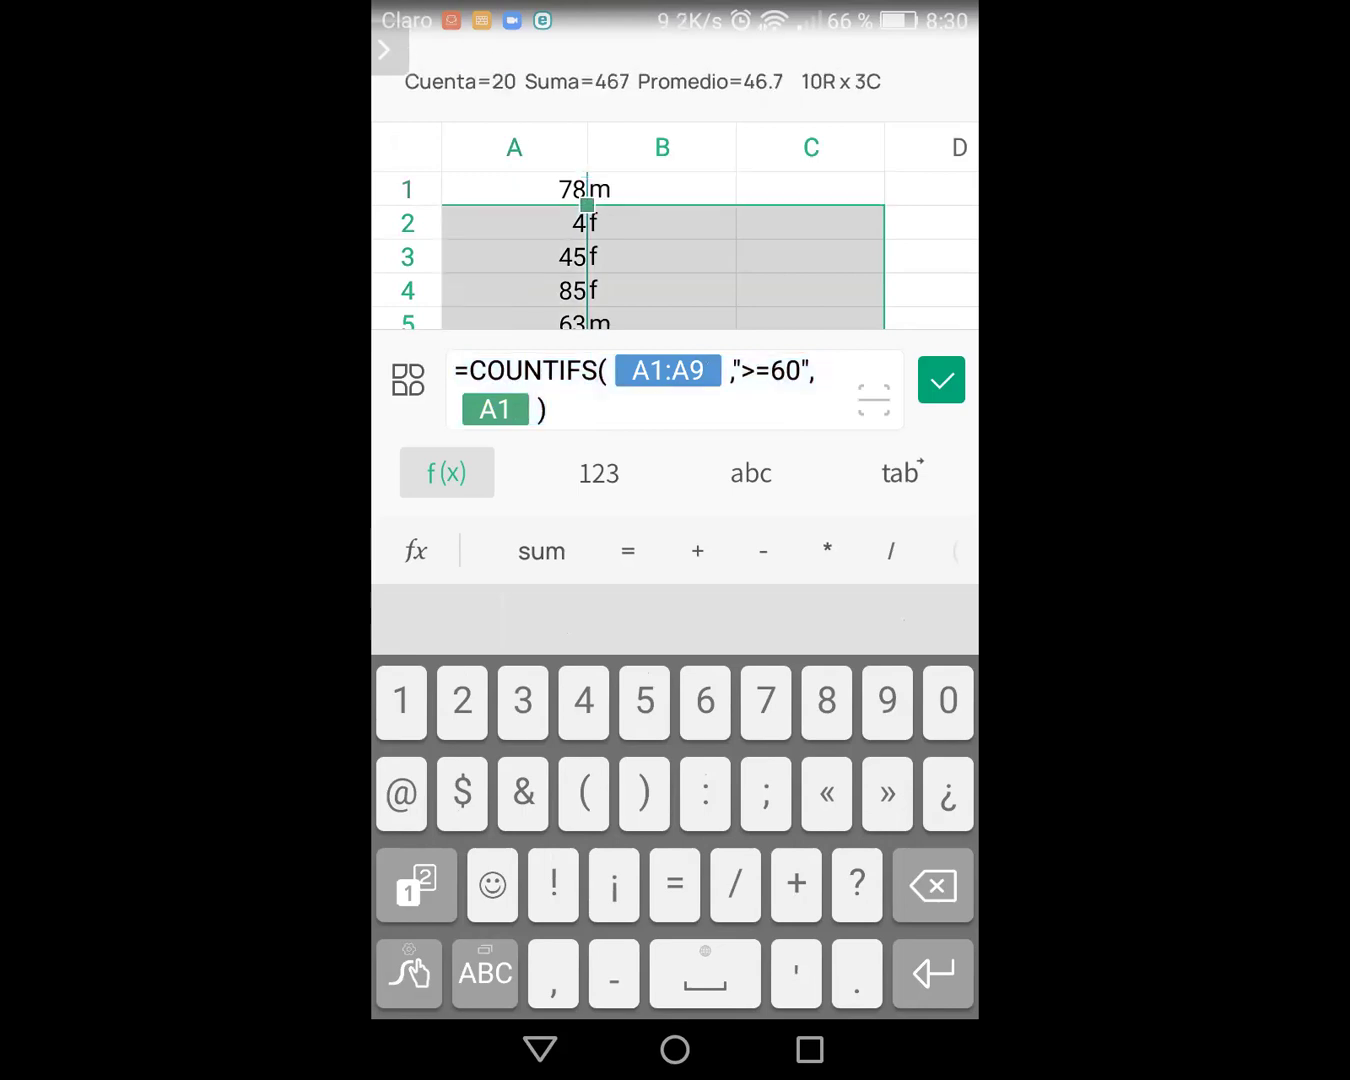
pyautogui.doubleClick(500, 409)
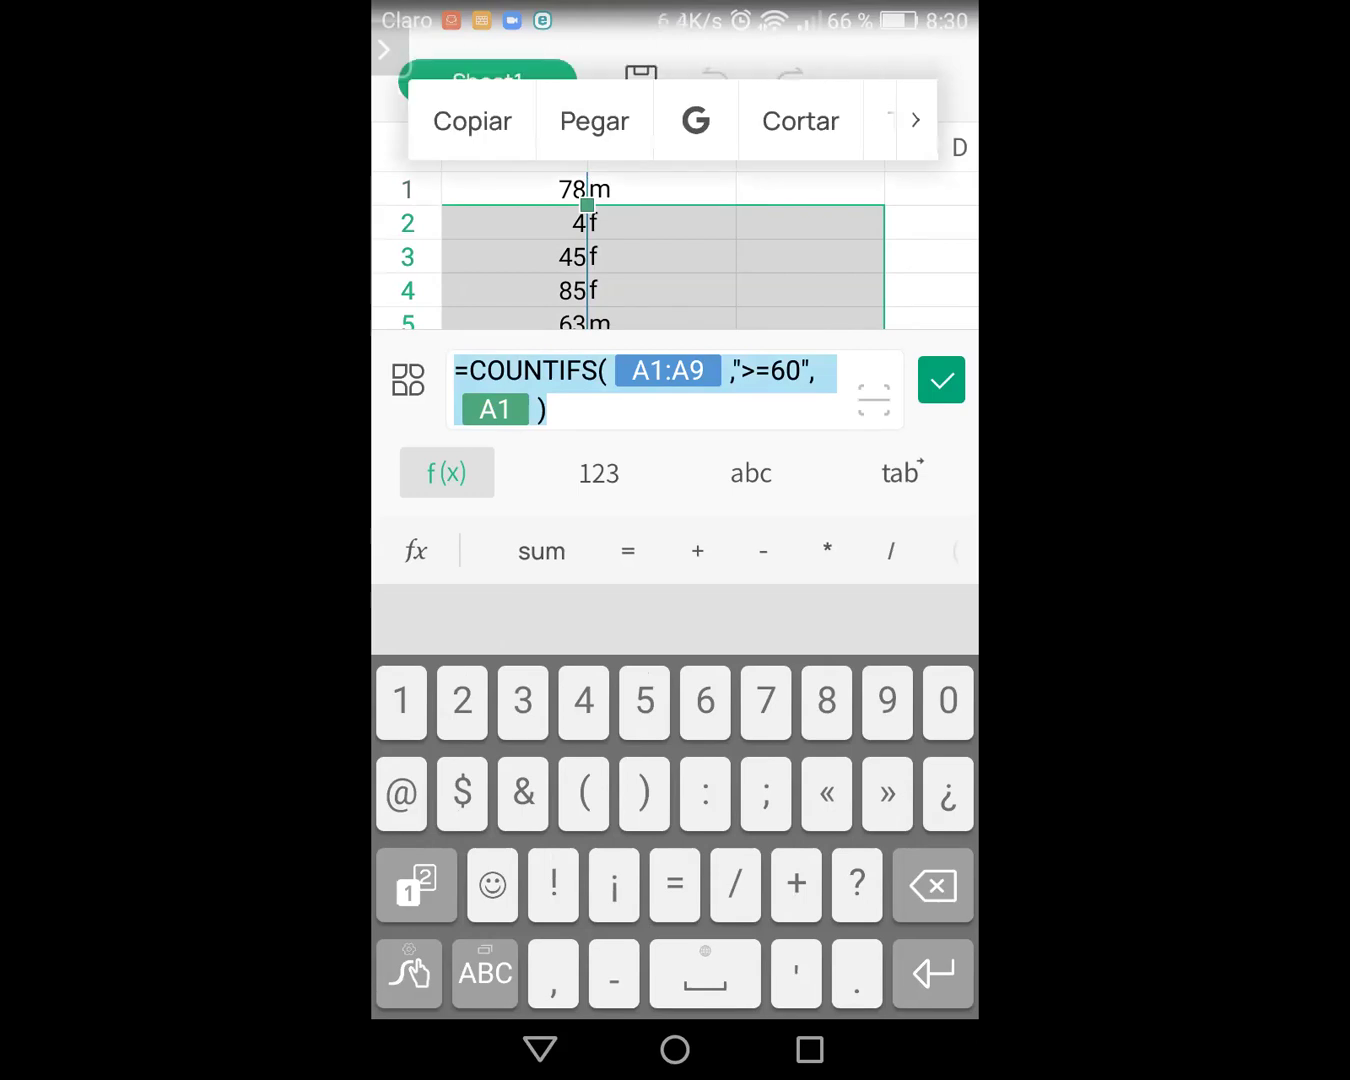
pyautogui.moveTo(801, 121); pyautogui.dragTo(600, 120)
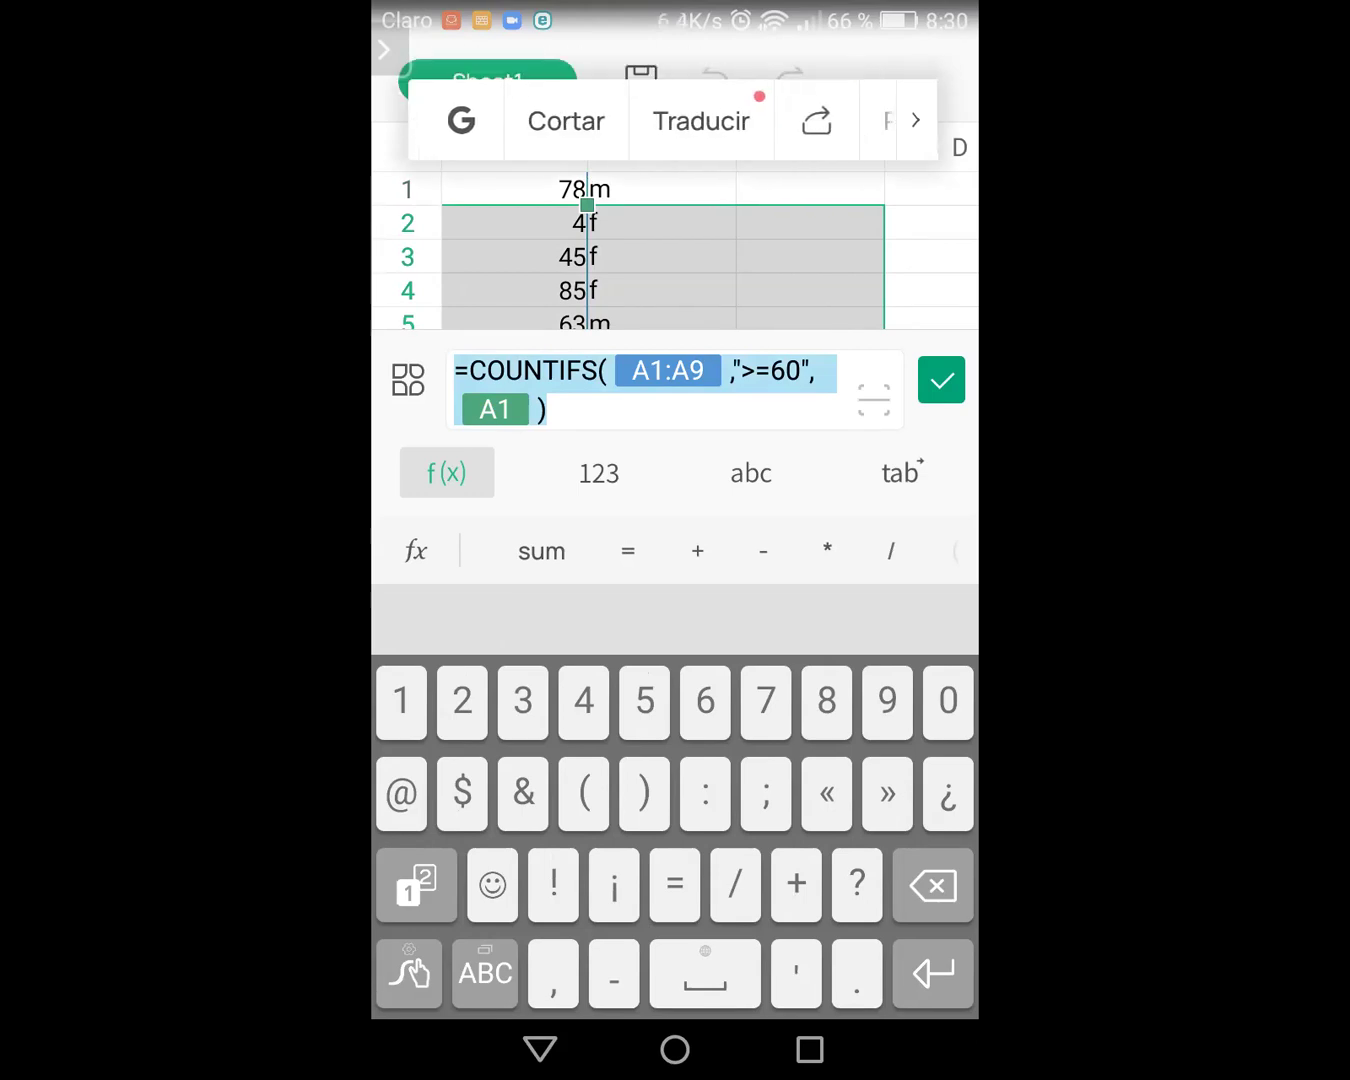
pyautogui.moveTo(750, 120); pyautogui.dragTo(498, 120)
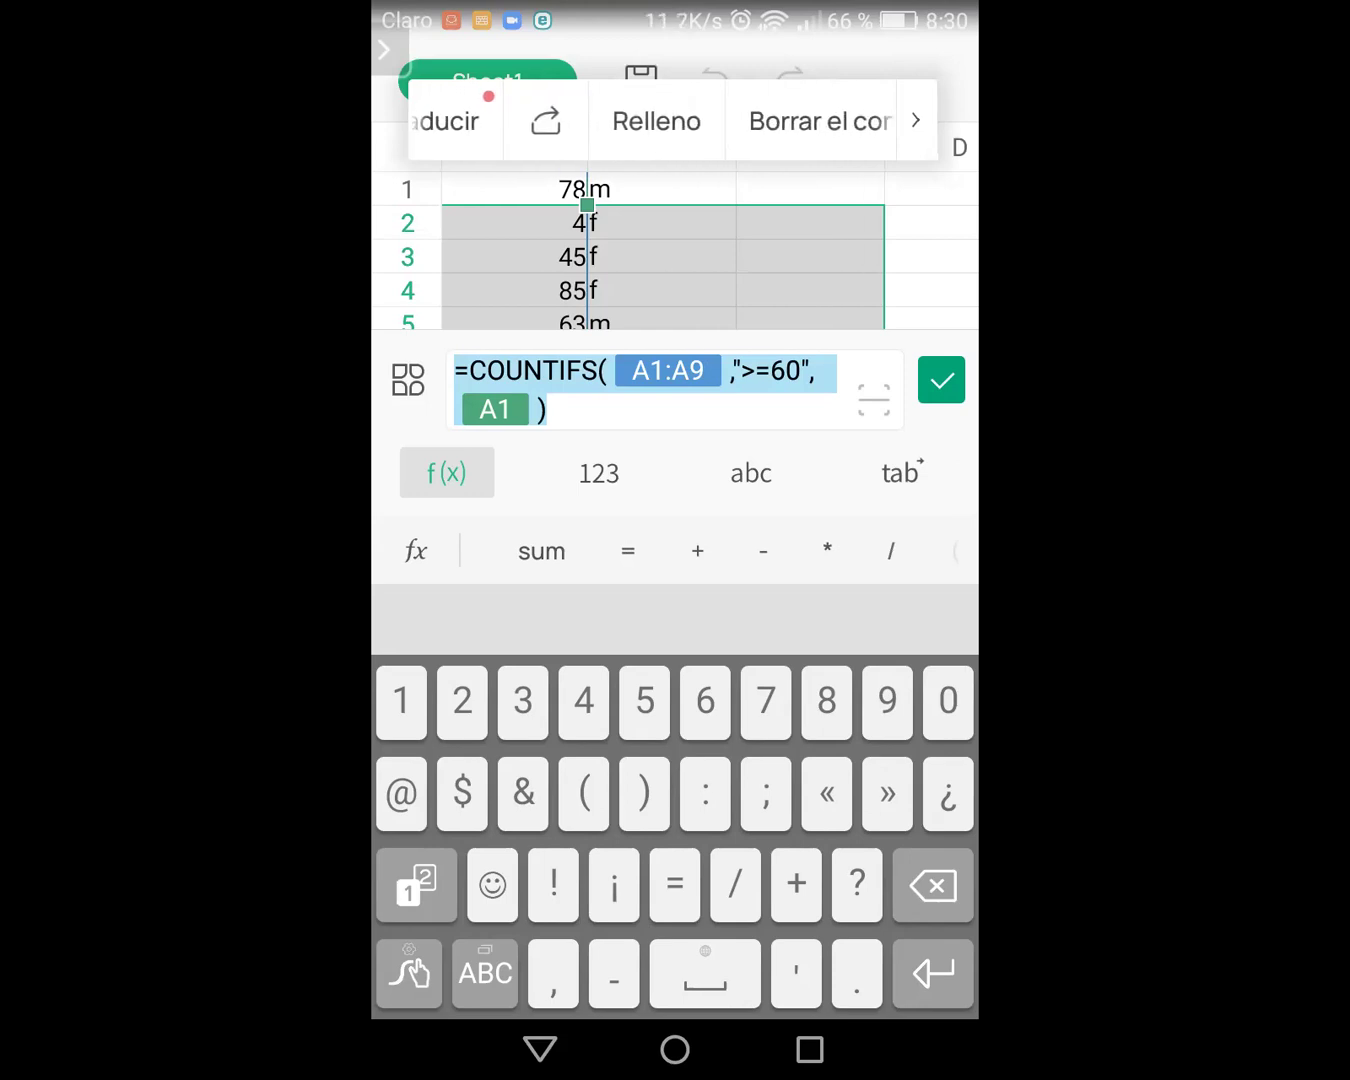
pyautogui.moveTo(588, 204); pyautogui.dragTo(515, 256)
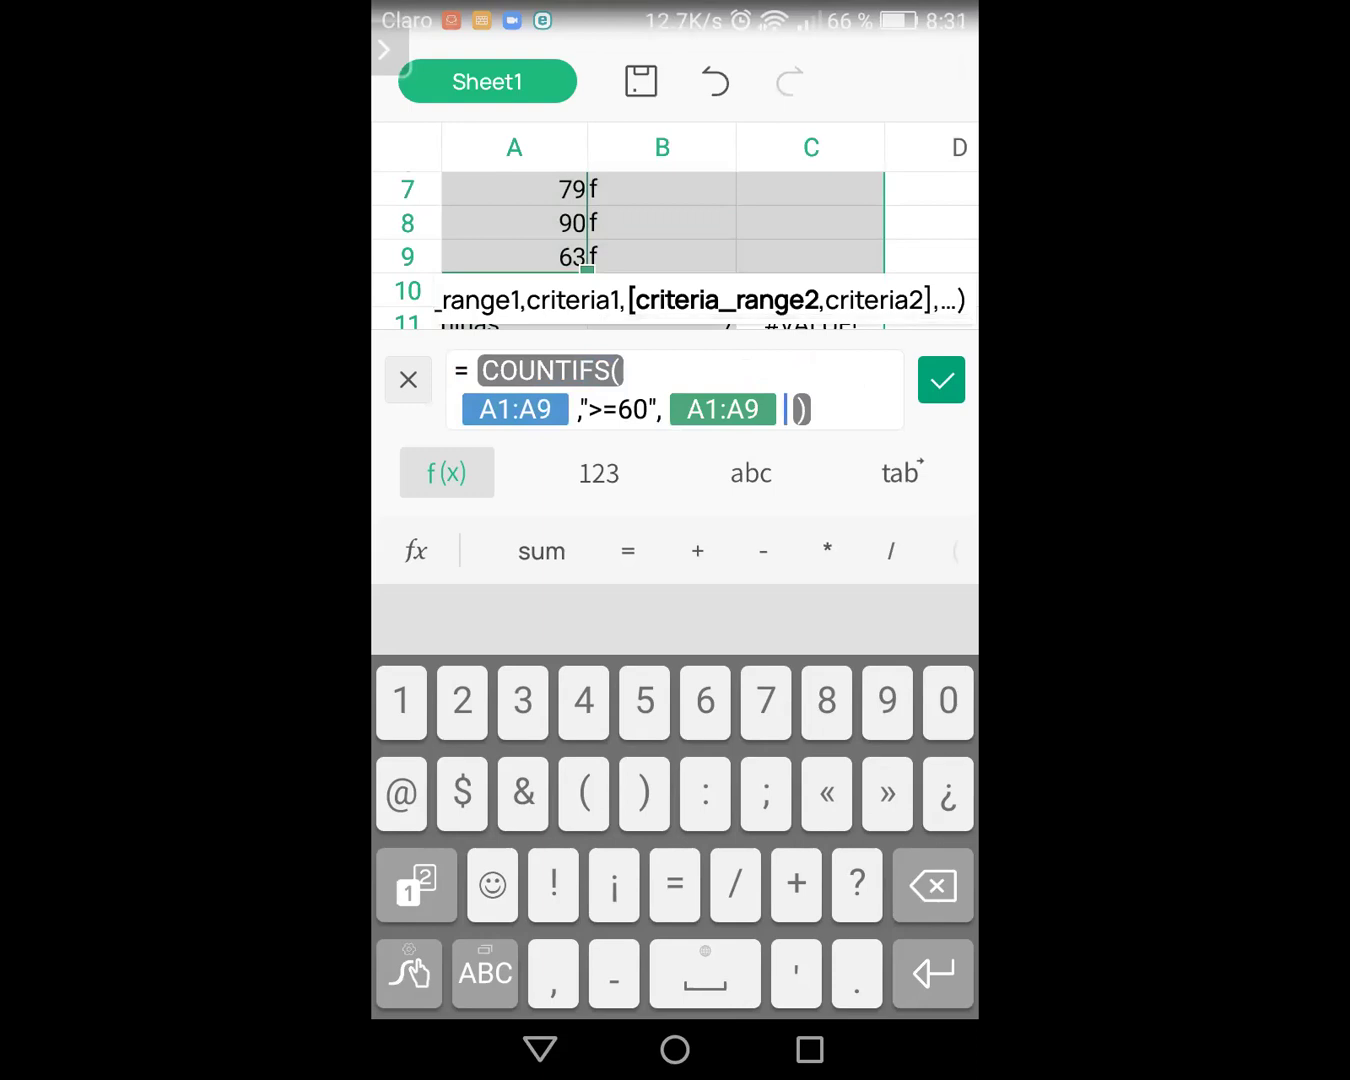
# Step: Add "<70" as the second criteria of the COUNTIFS formula in C11 and confirm the formula
pyautogui.write(',')
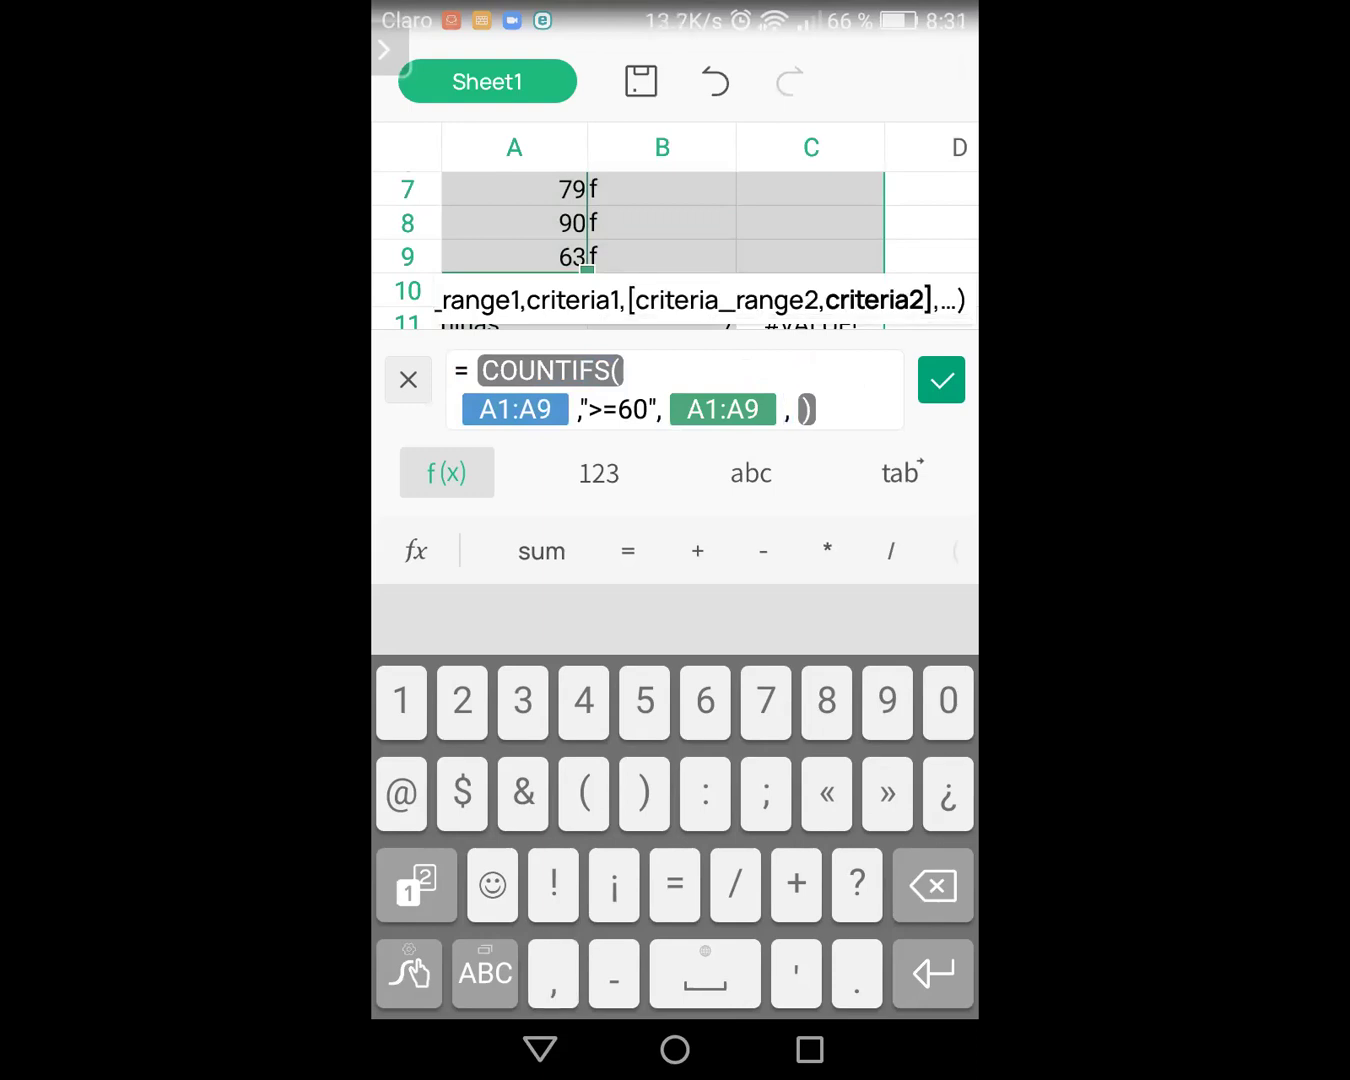
pyautogui.click(485, 974)
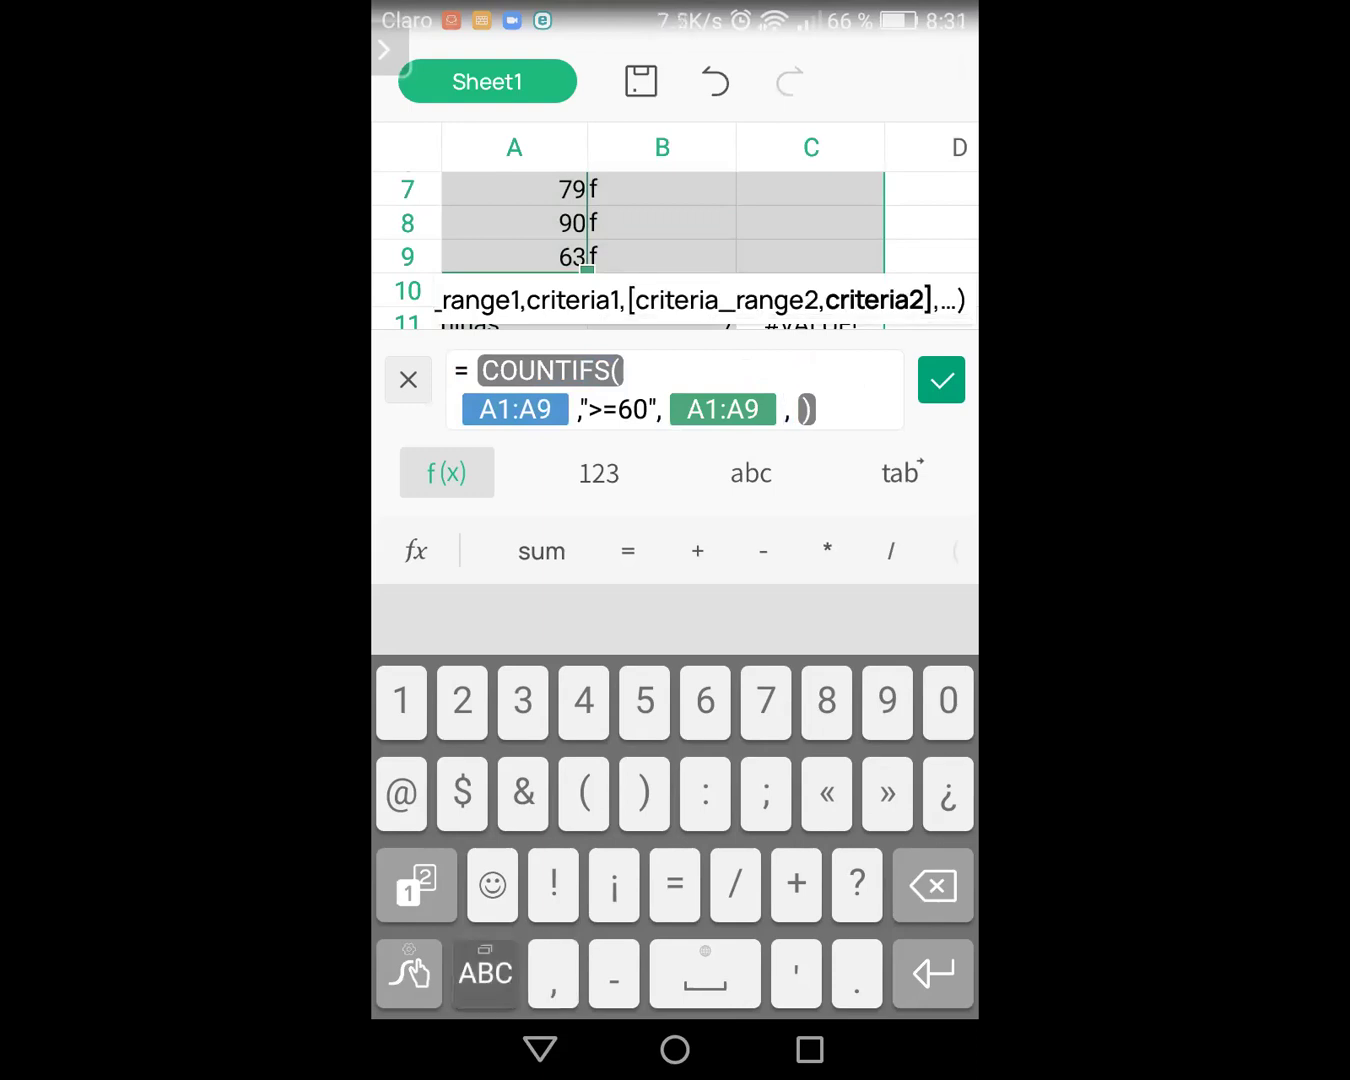
pyautogui.click(485, 974)
pyautogui.click(416, 884)
pyautogui.write('"')
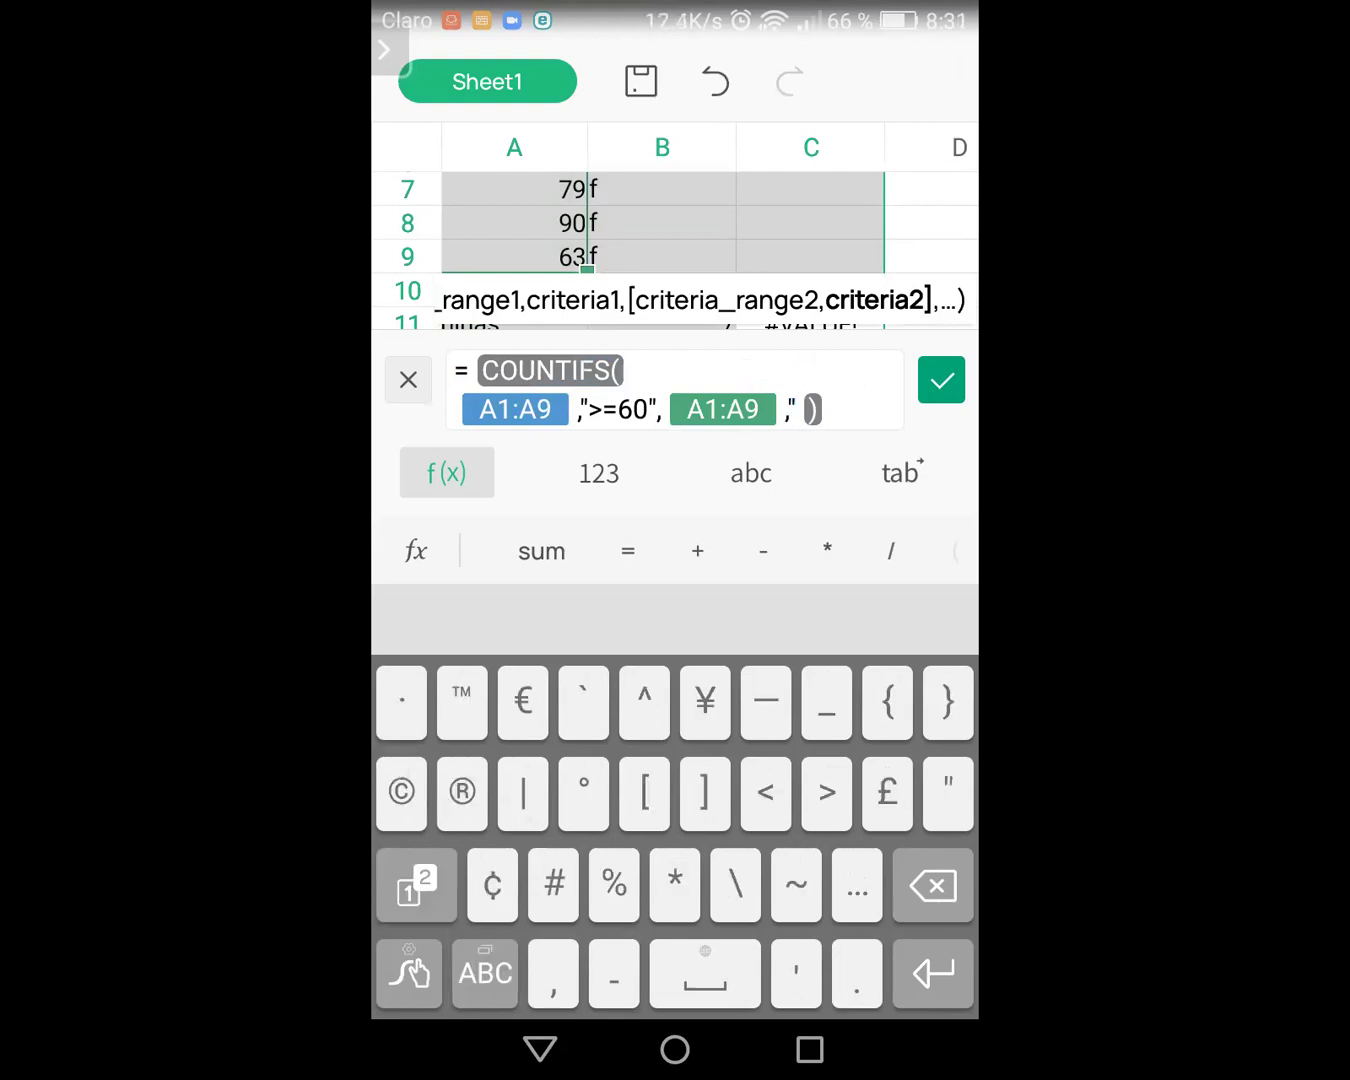
pyautogui.write('<')
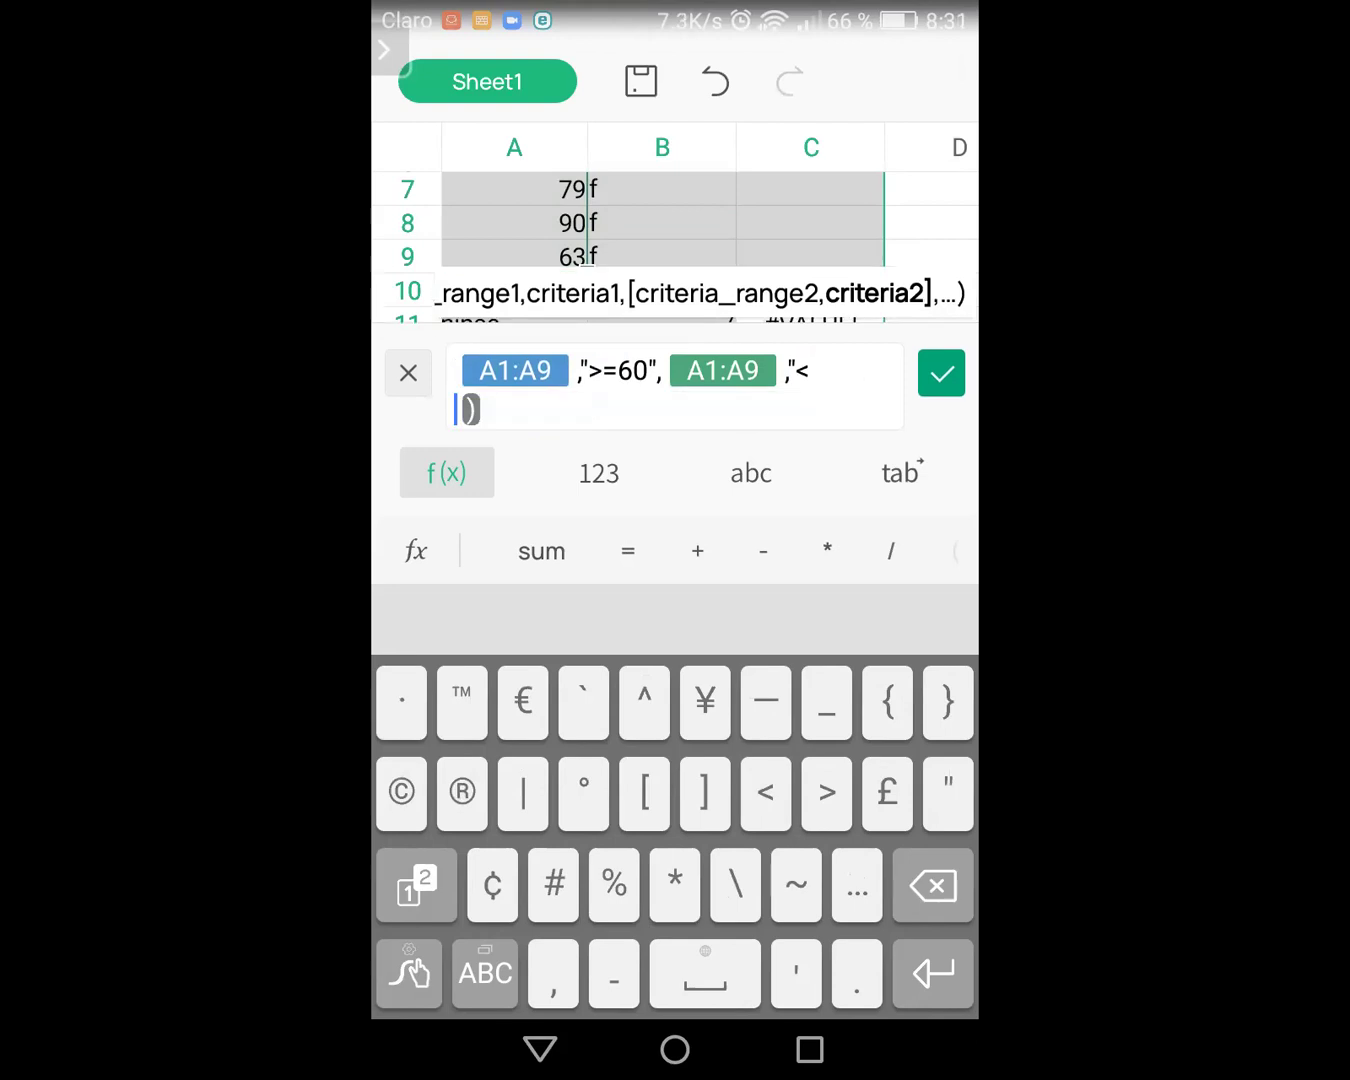
pyautogui.click(416, 885)
pyautogui.write('70')
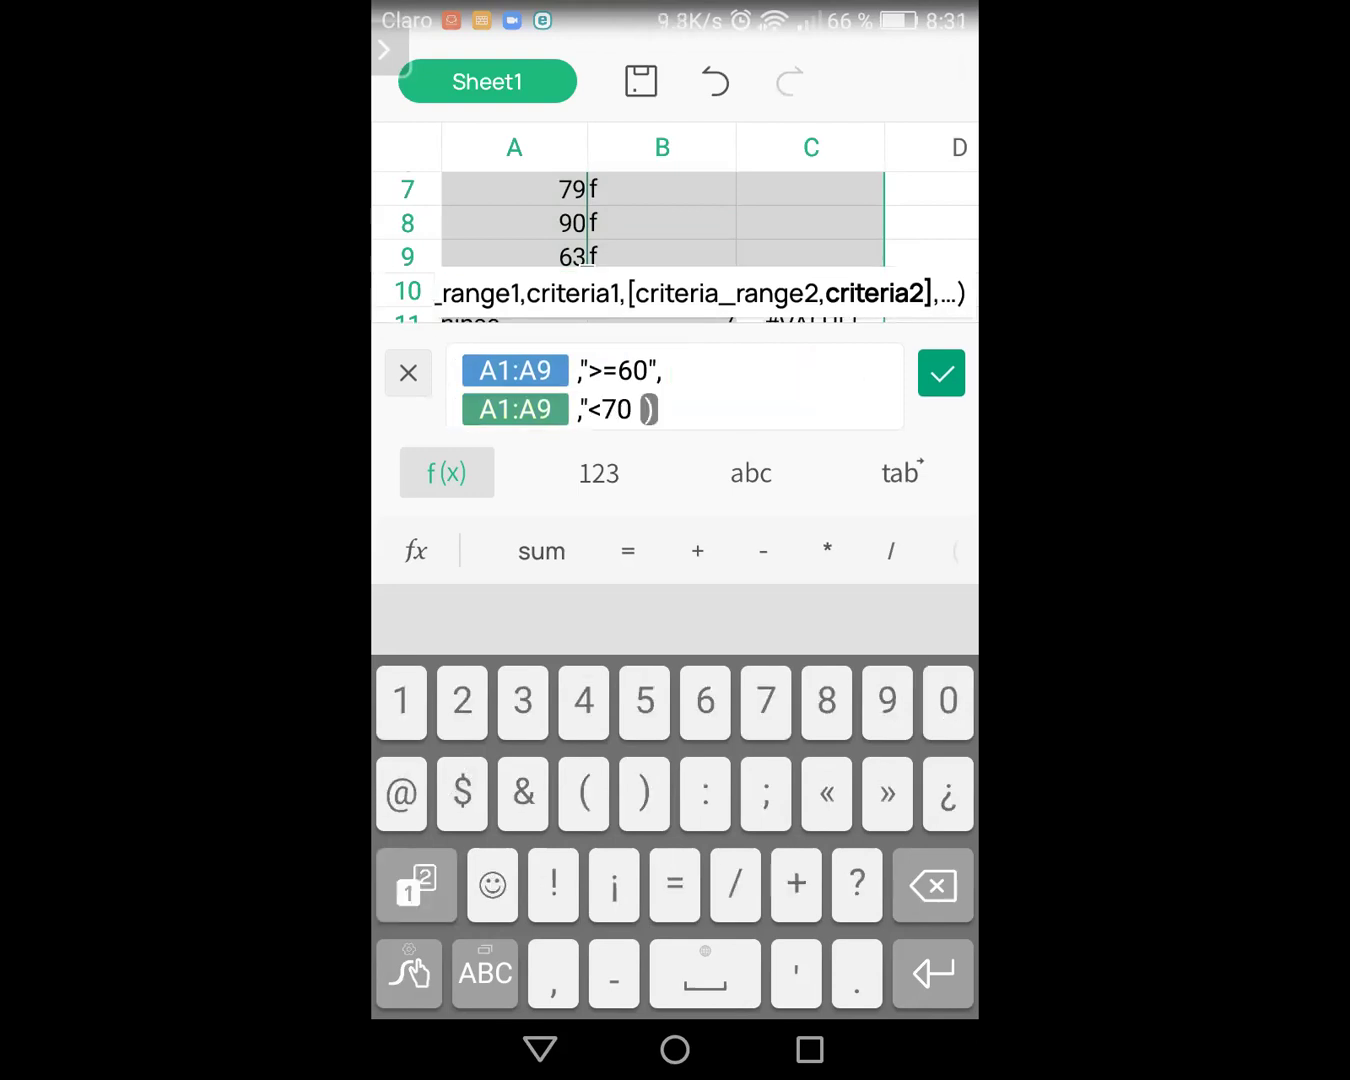
pyautogui.click(485, 974)
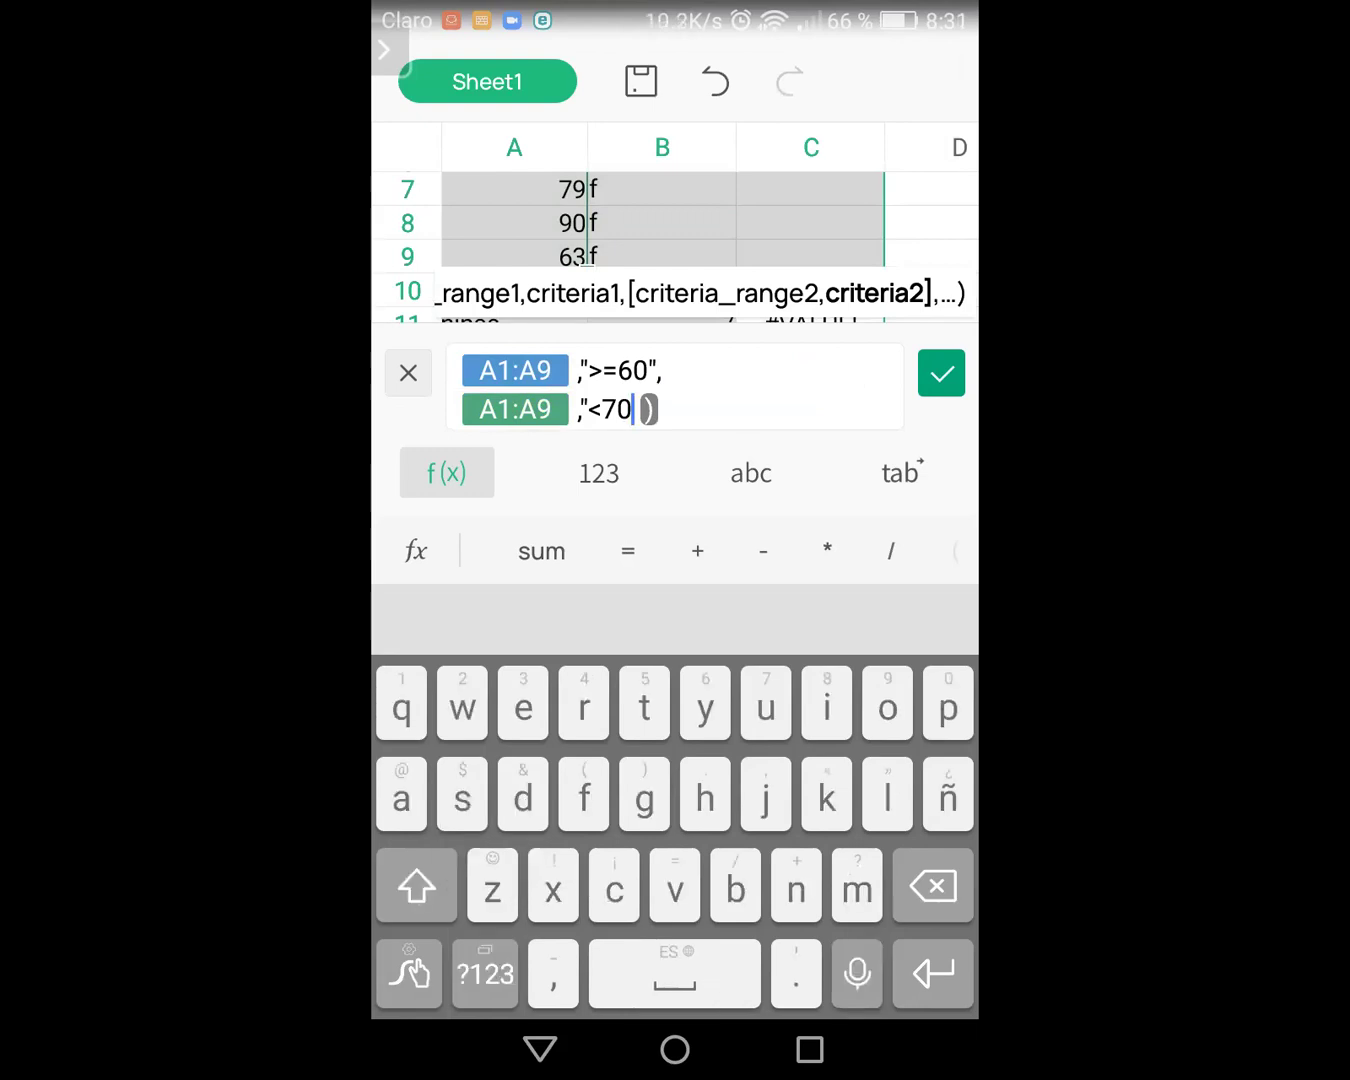
pyautogui.click(485, 973)
pyautogui.click(415, 885)
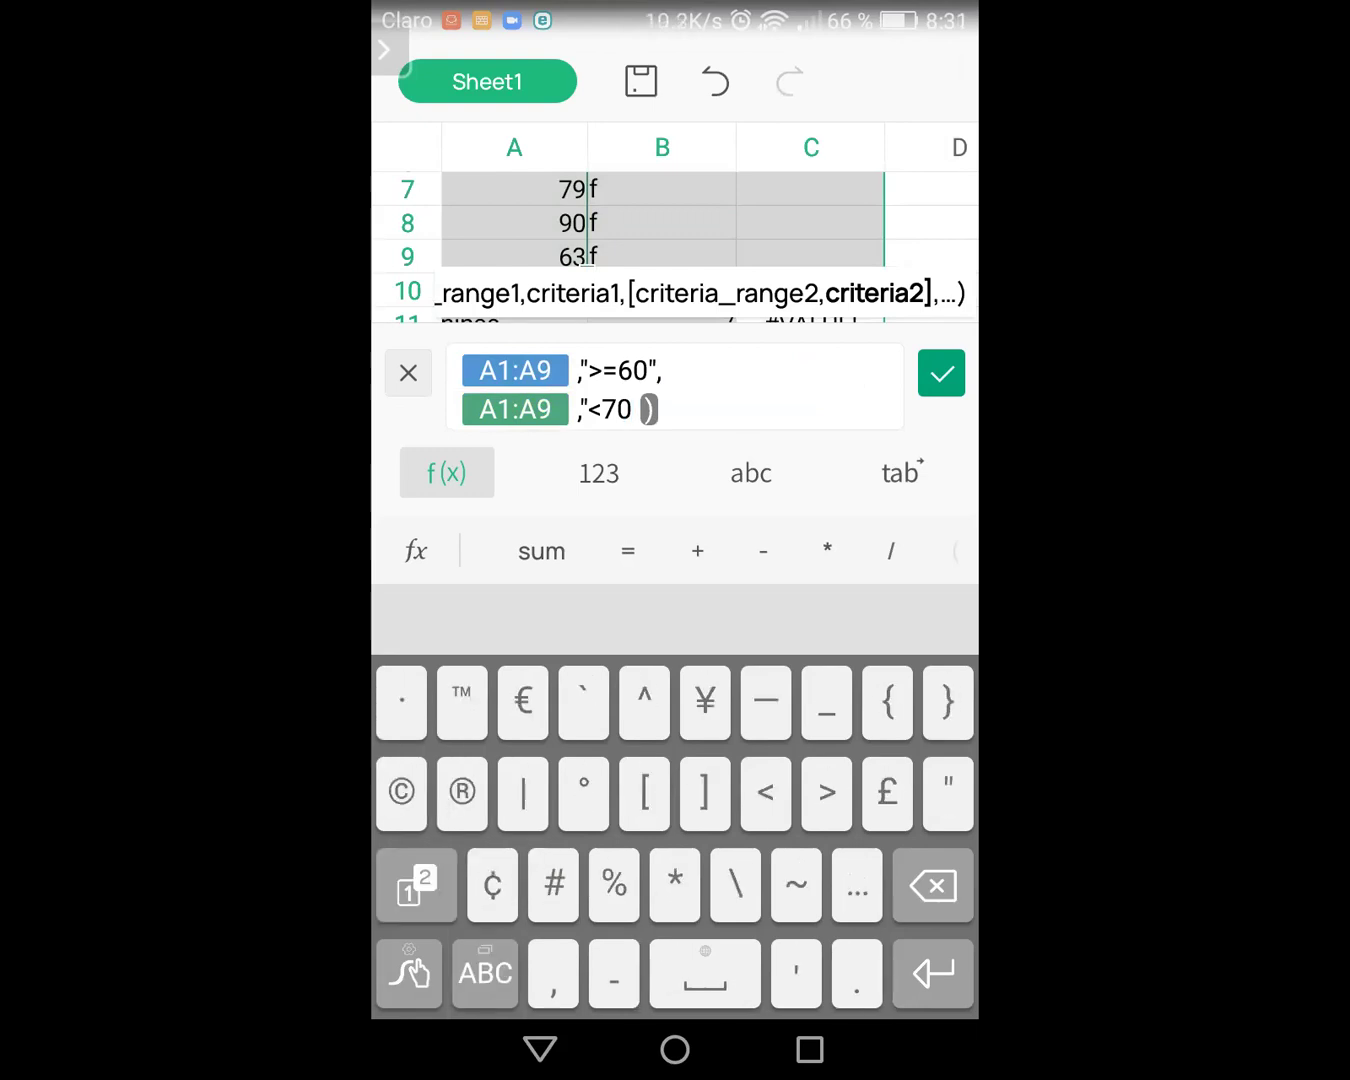
pyautogui.write('"')
pyautogui.click(941, 373)
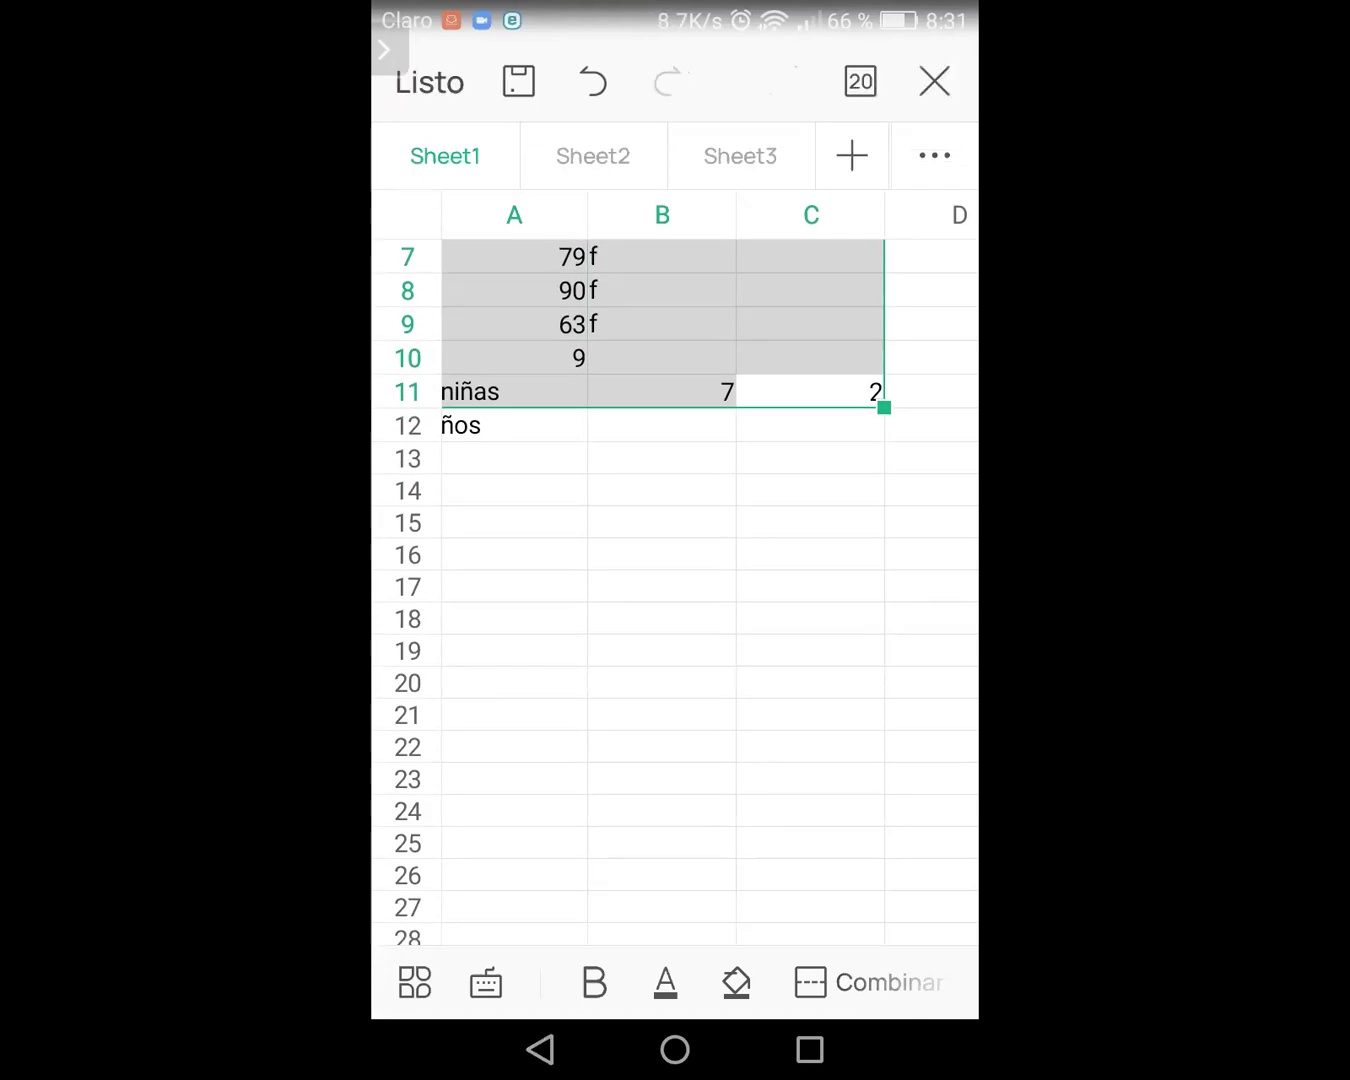
# Step: Check the COUNTIFS result in C11 against the matching grades in A5 and A9
pyautogui.scroll(3, 676, 589)
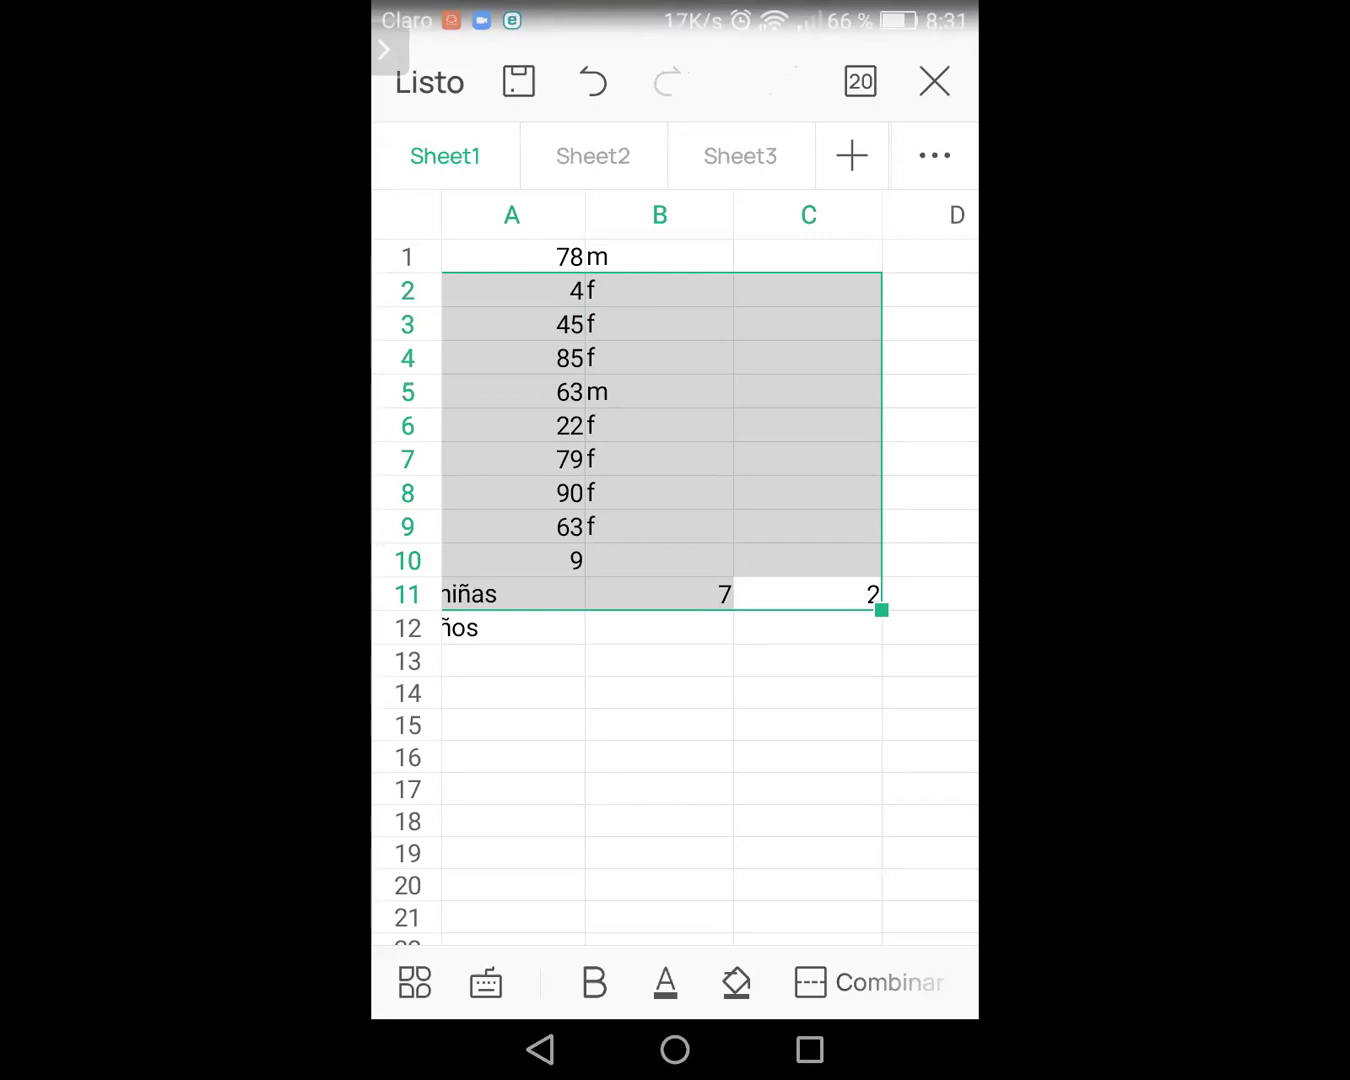
pyautogui.click(808, 594)
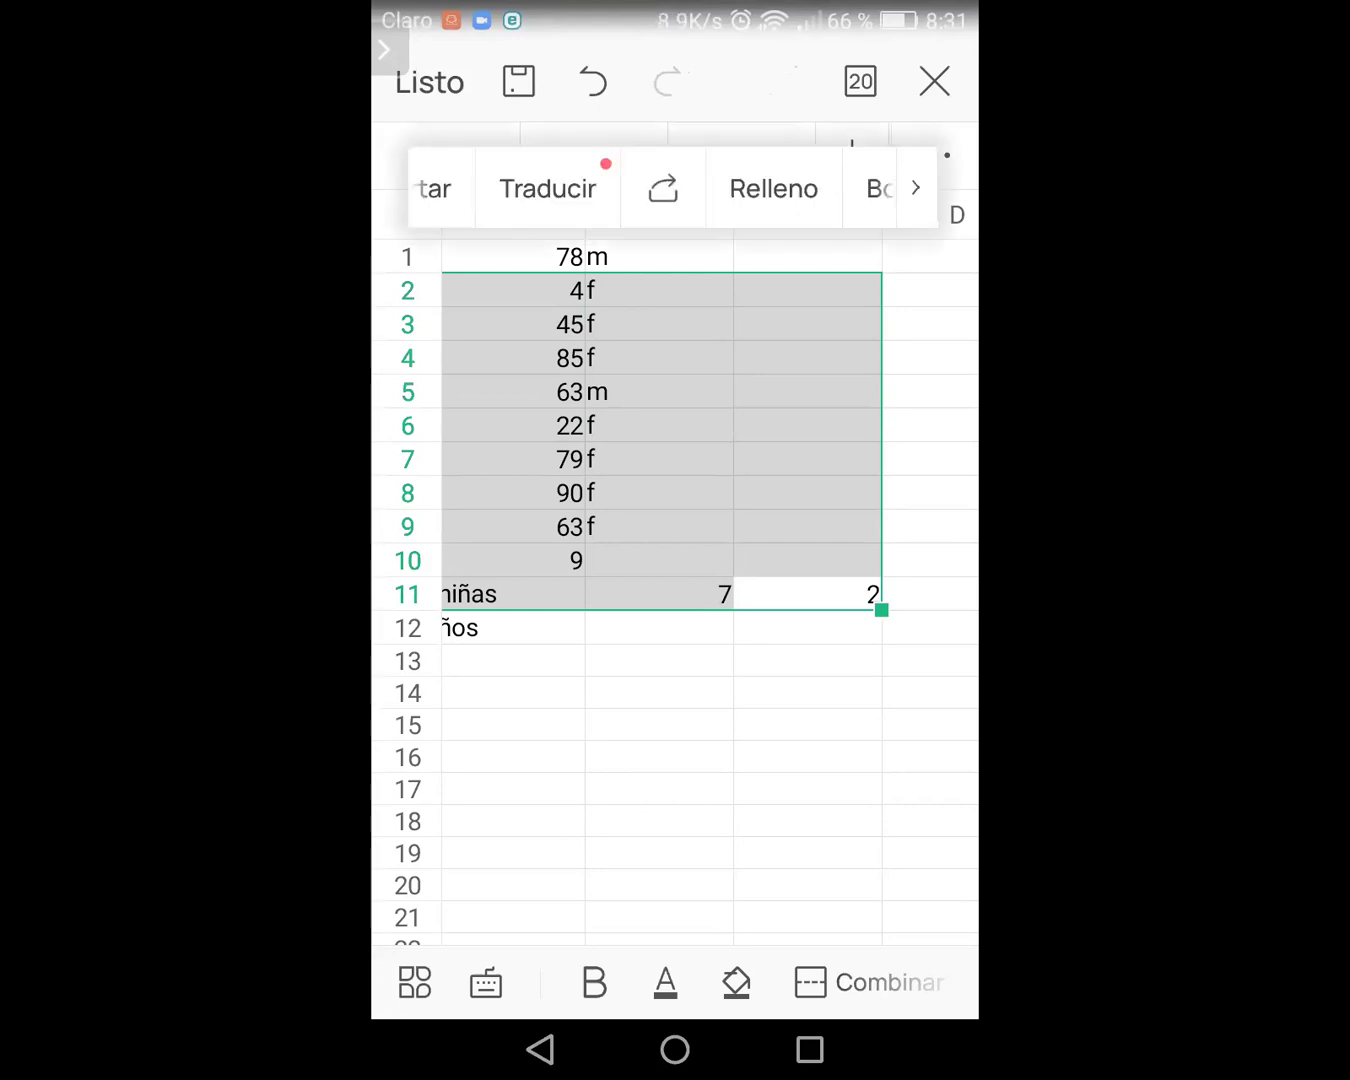
pyautogui.click(808, 661)
pyautogui.click(808, 593)
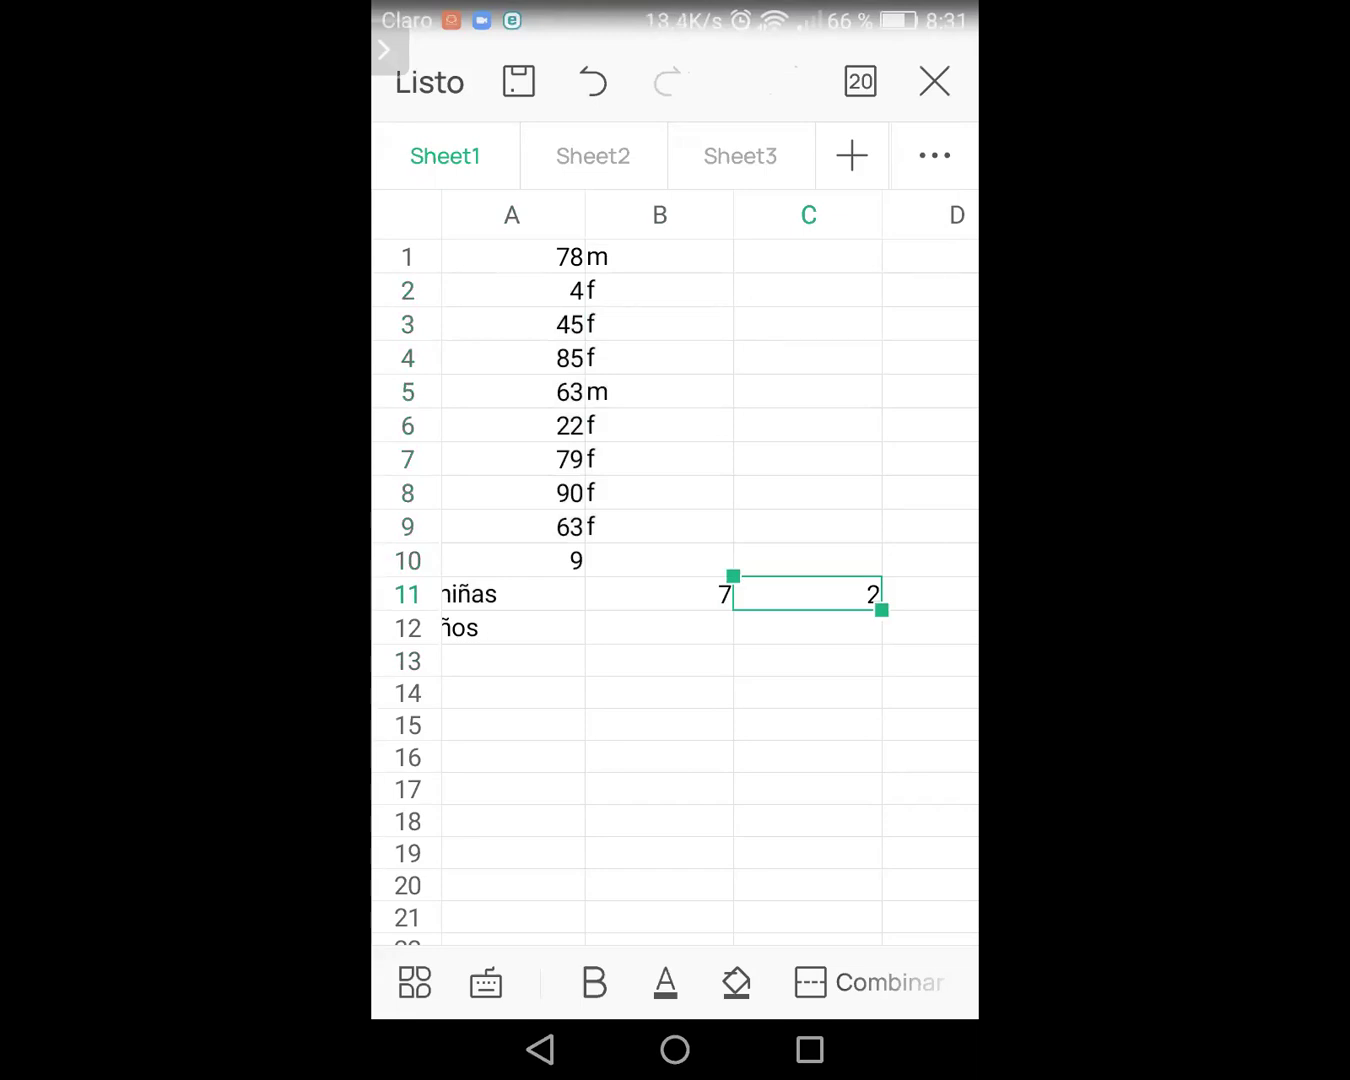
pyautogui.click(511, 391)
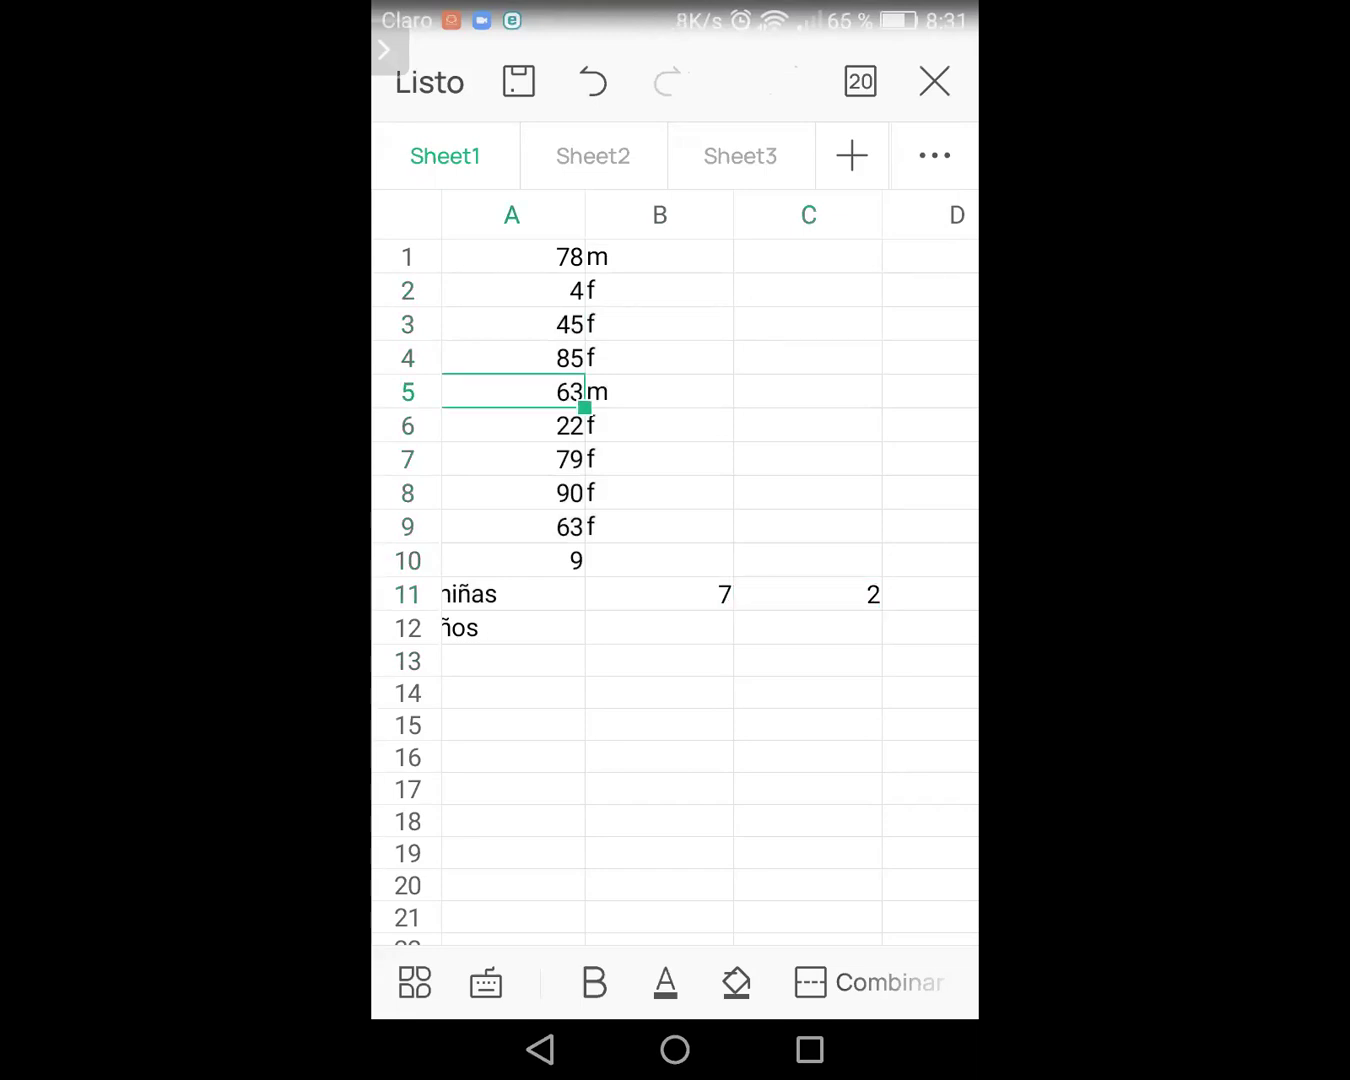
pyautogui.click(512, 527)
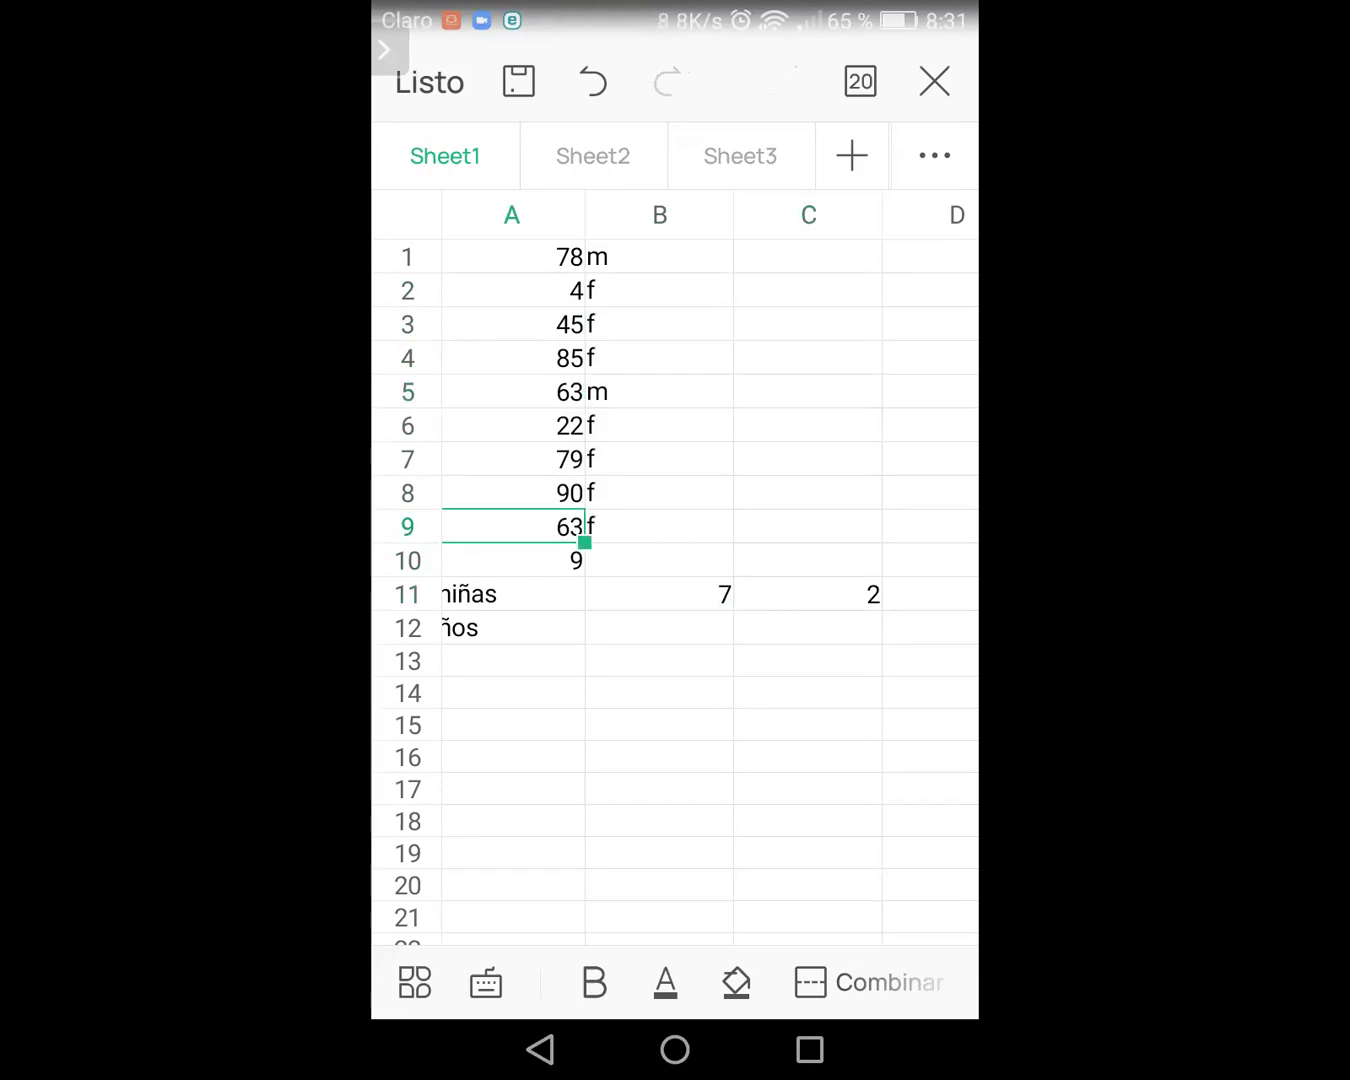
# Step: Change the grade in A6 to 65 to test the COUNTIFS formula
pyautogui.click(512, 425)
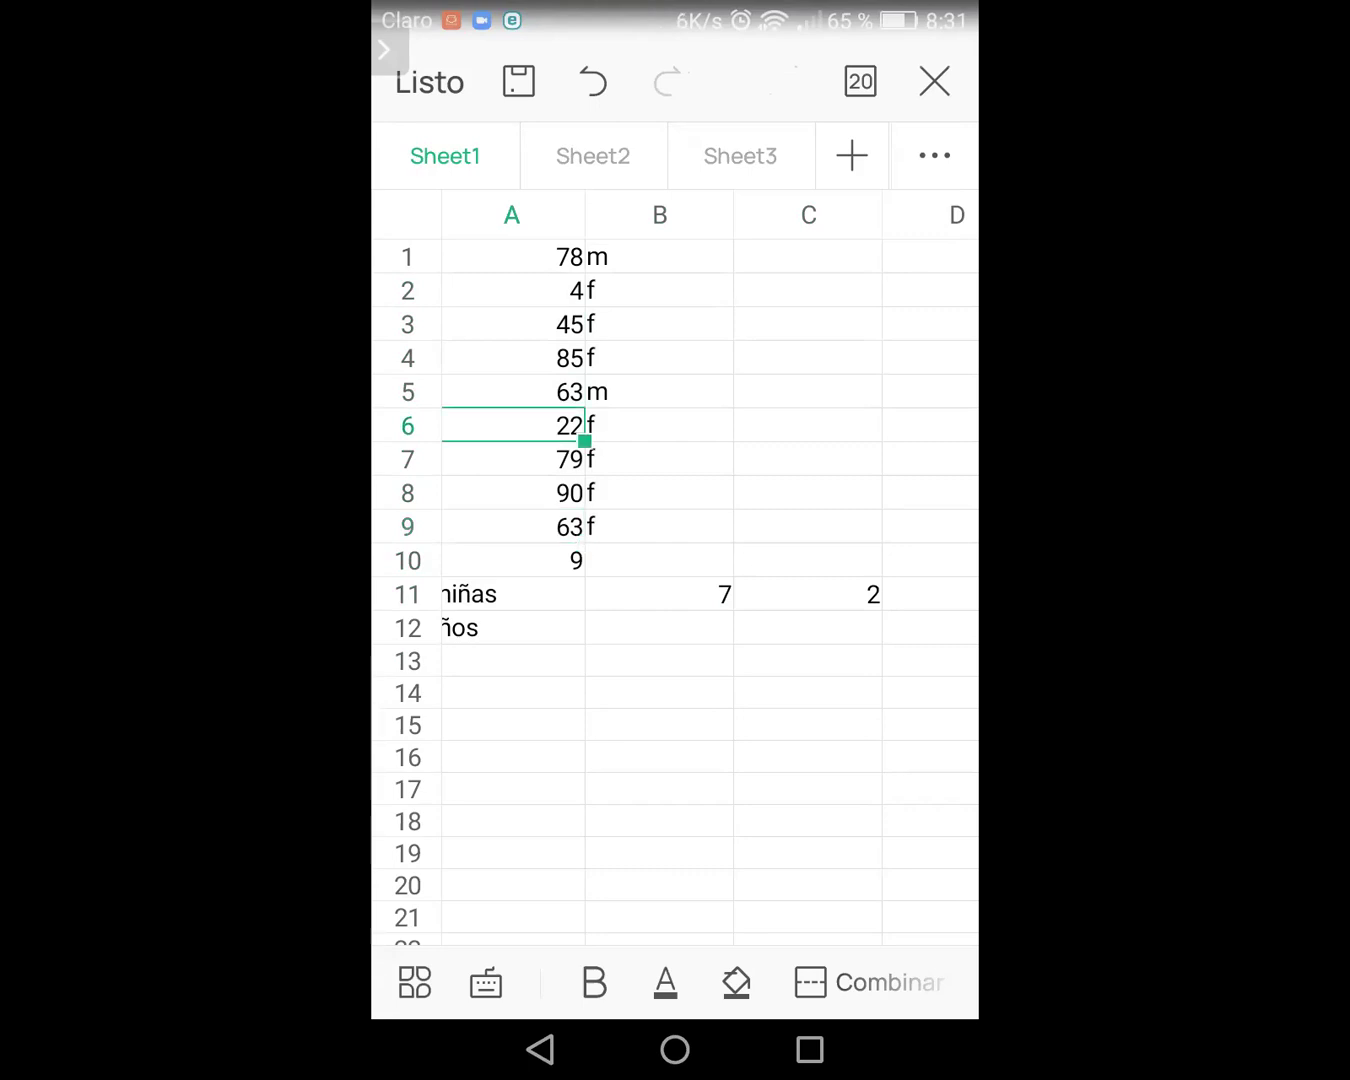
pyautogui.click(486, 982)
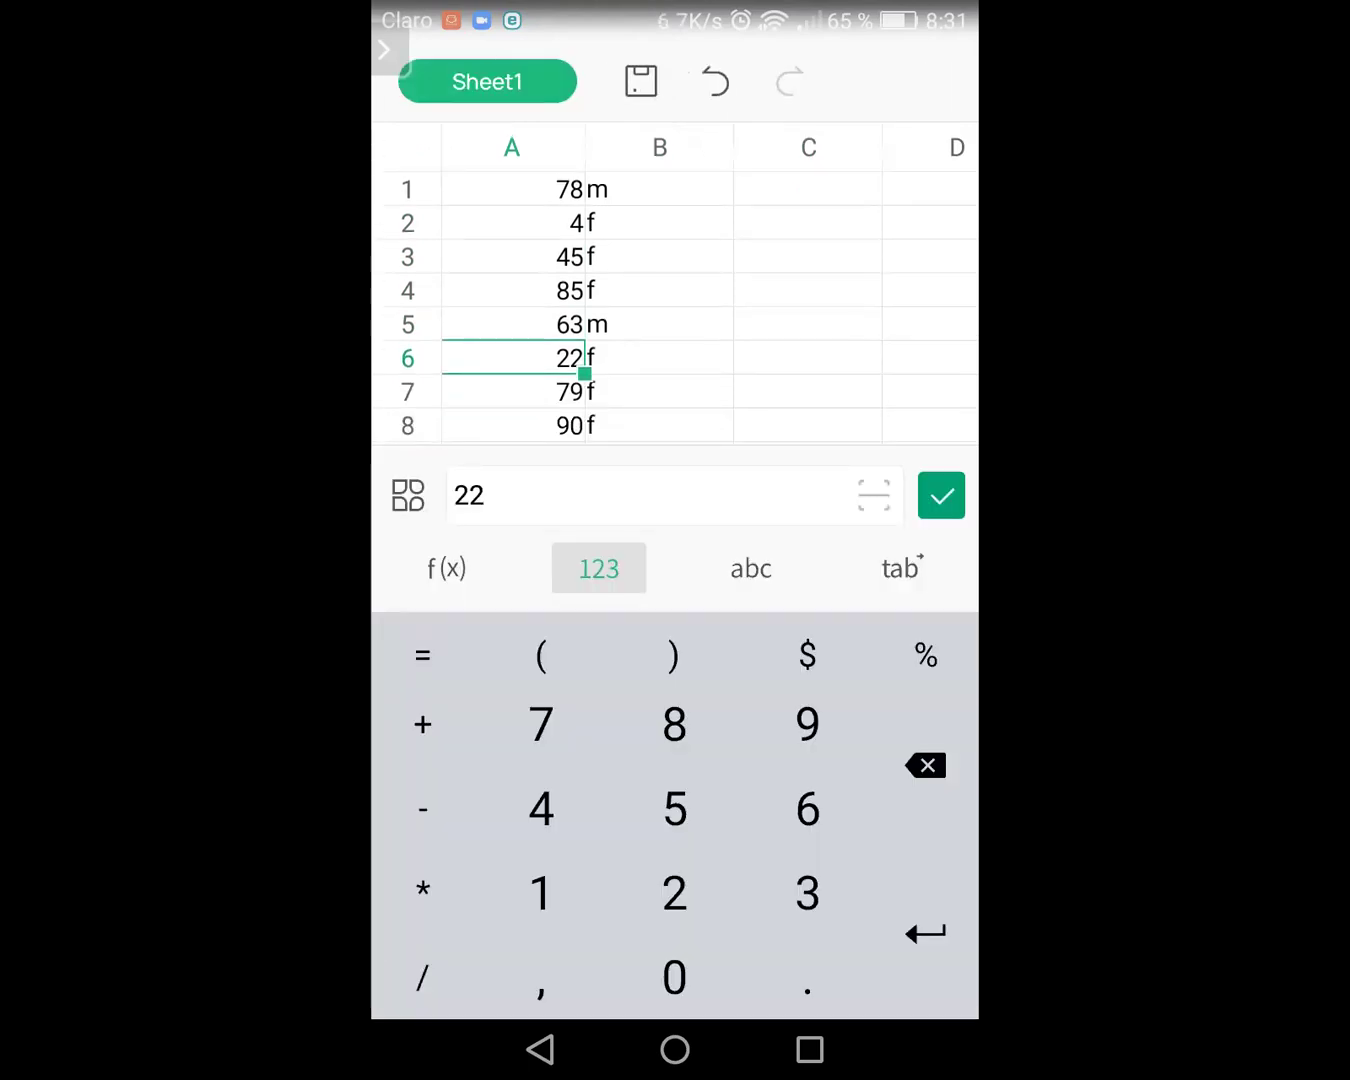
pyautogui.write('65')
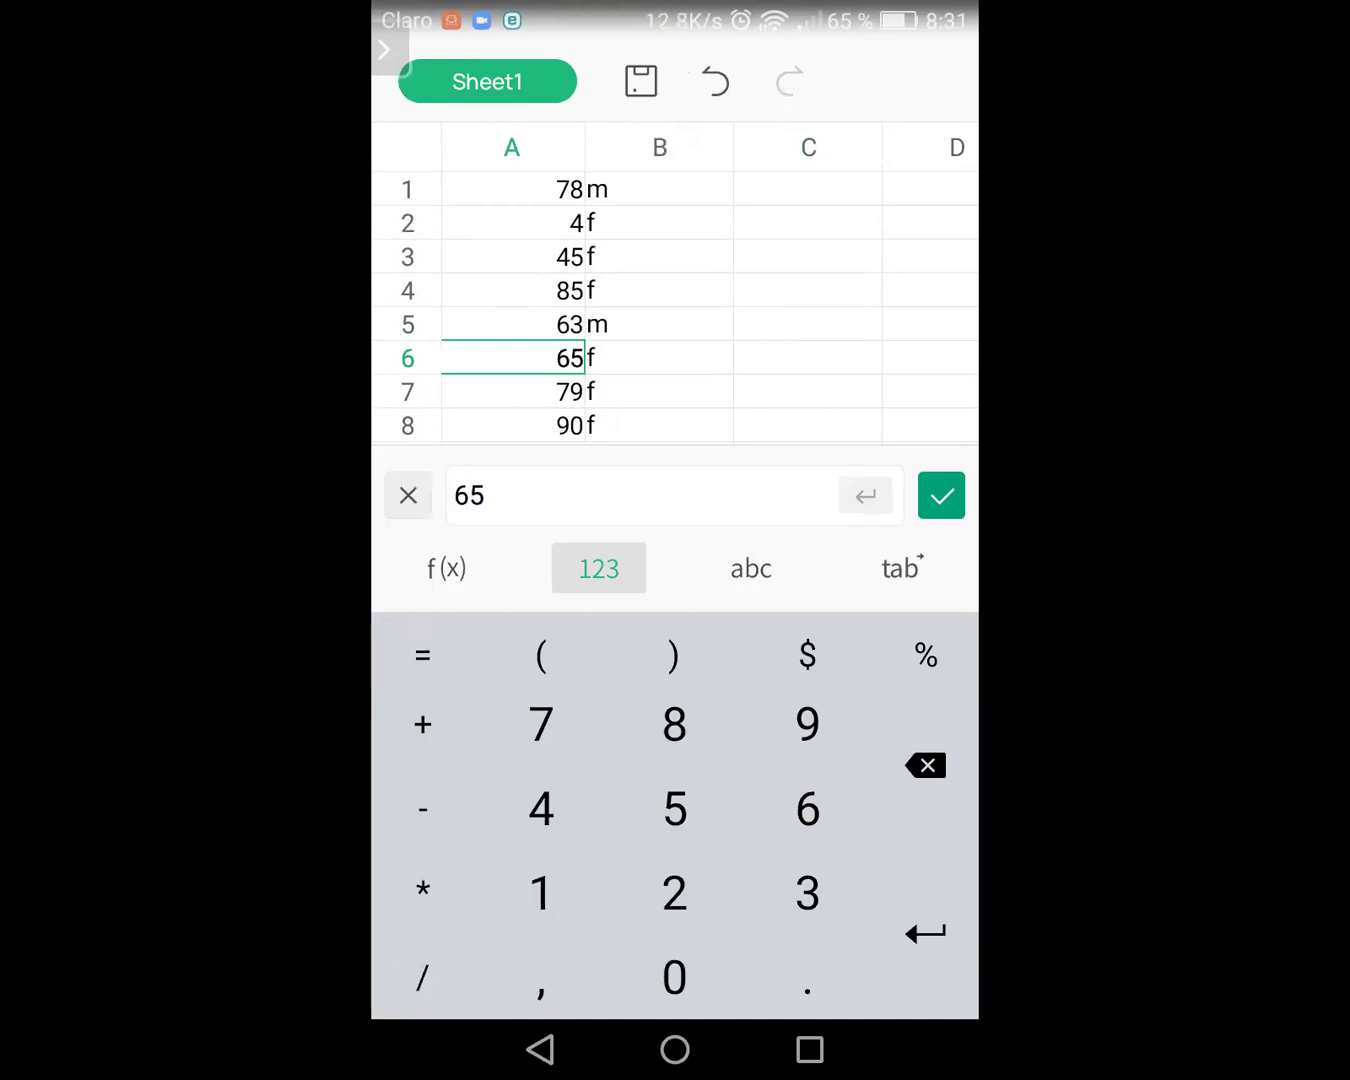
pyautogui.click(941, 495)
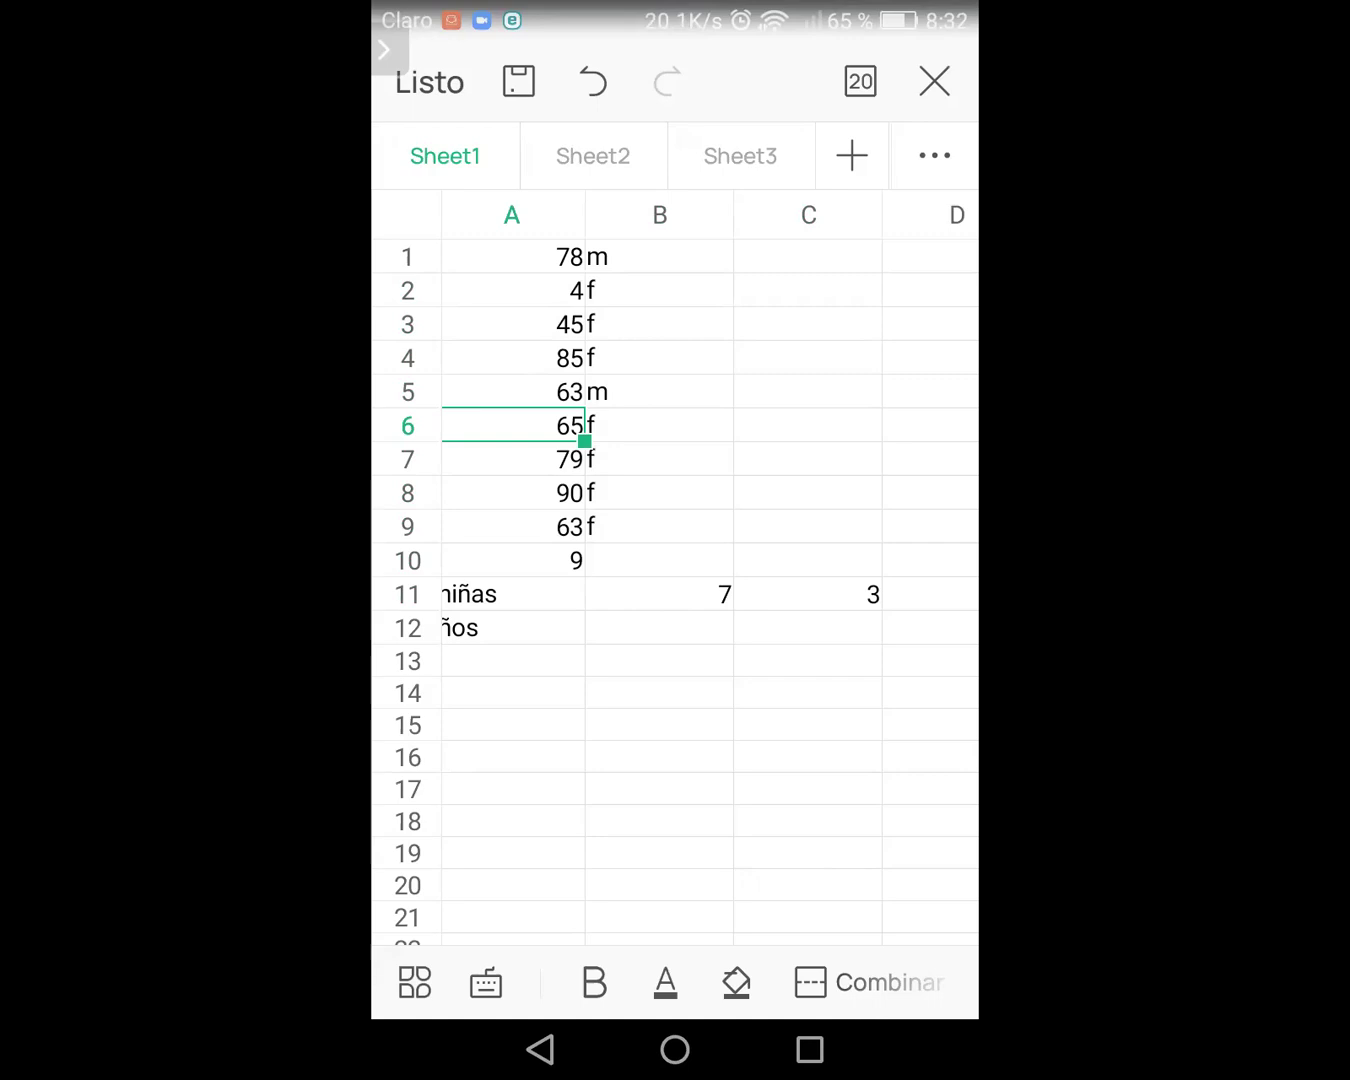
# Step: Switch to the Excel workbook and fill the counting formulas in F24:F29 across to G24:G29
pyautogui.click(384, 49)
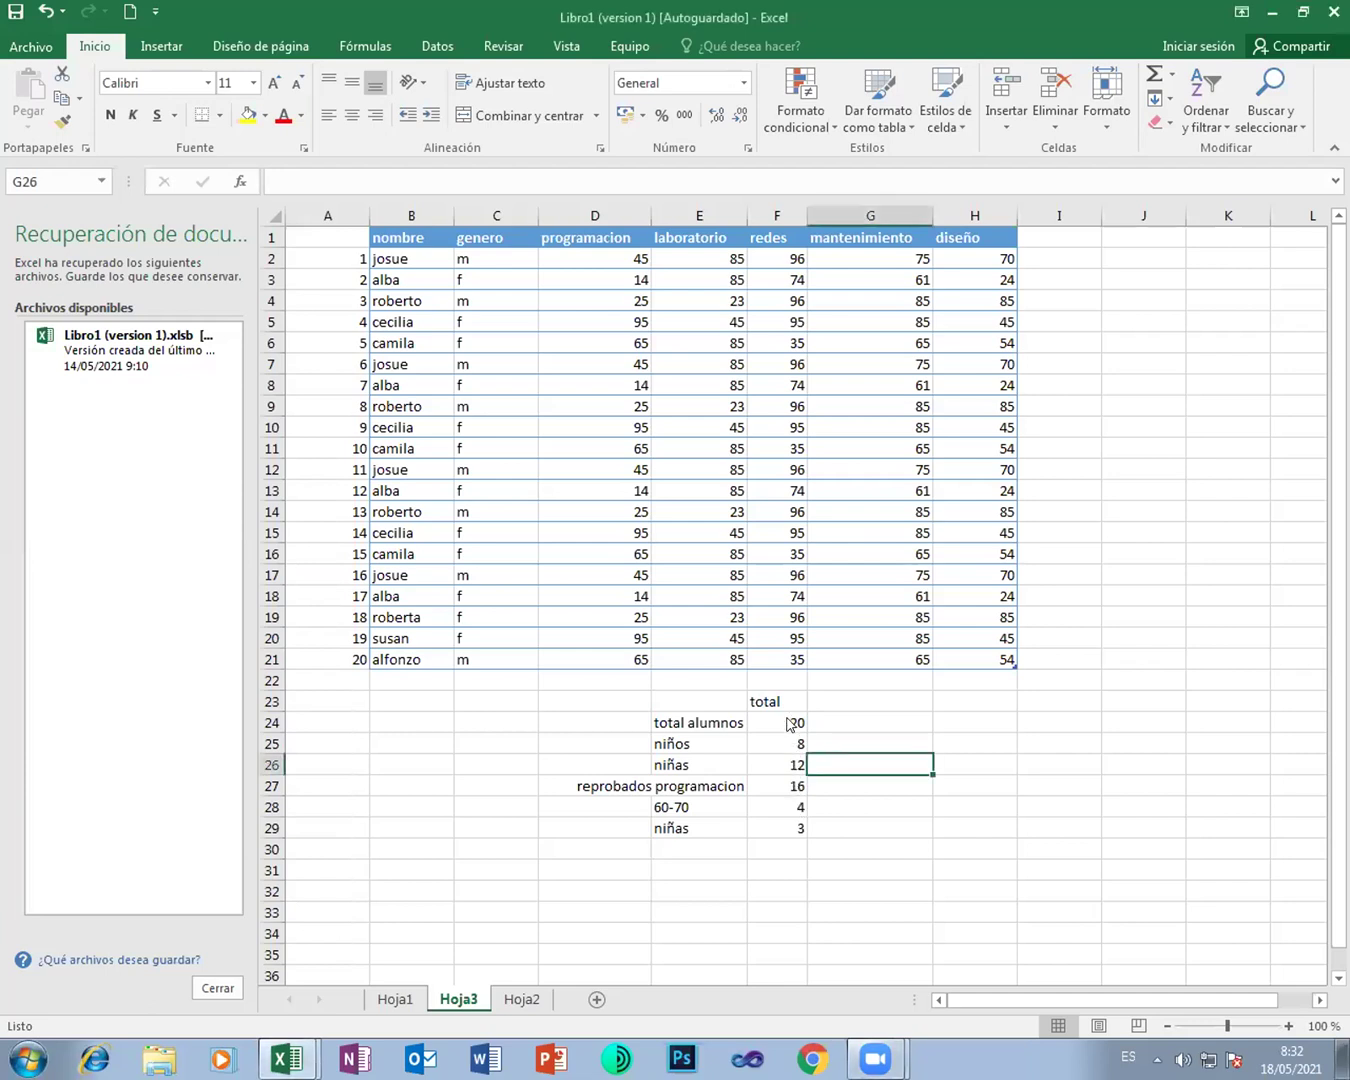
pyautogui.click(789, 722)
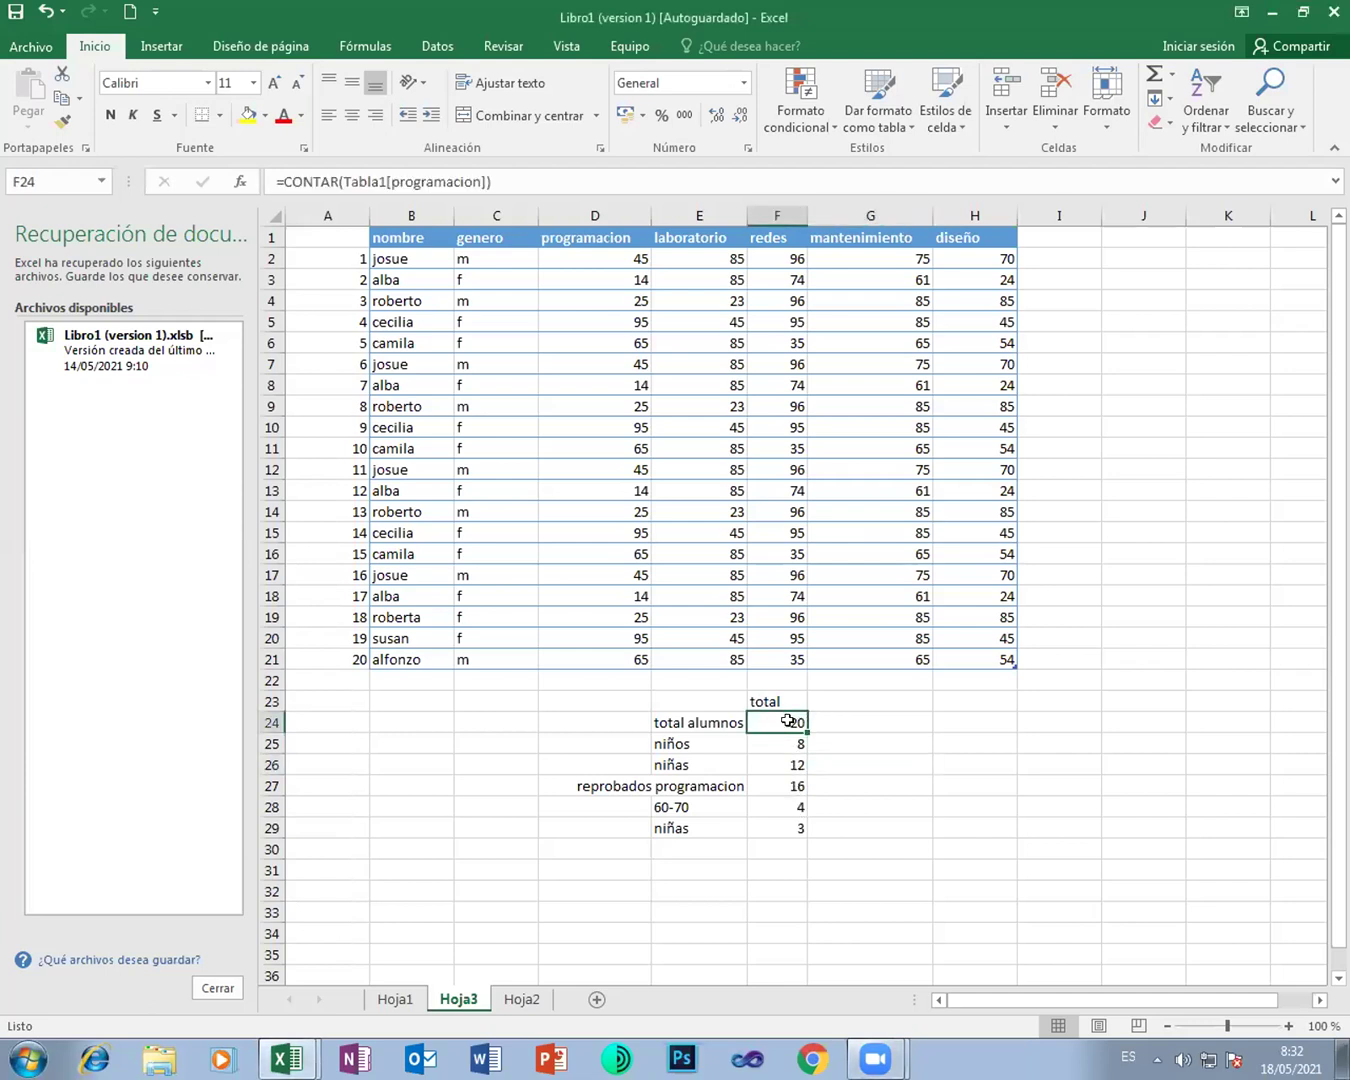
pyautogui.moveTo(789, 720); pyautogui.dragTo(928, 837)
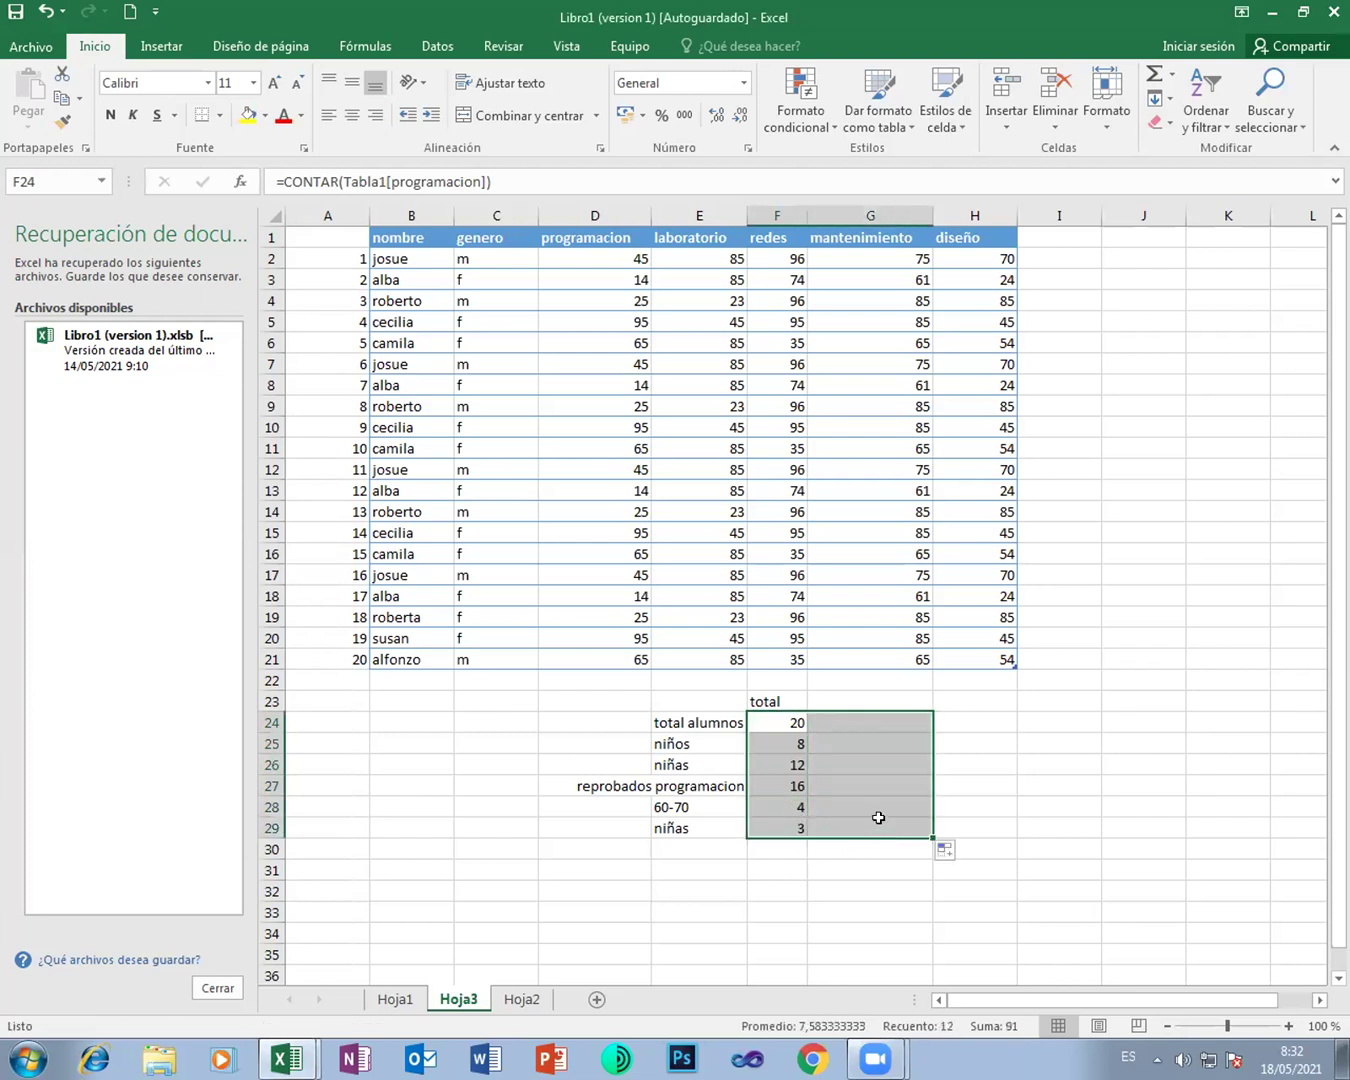
pyautogui.click(877, 788)
# Step: Turn the formulas in G24, G25 and G26 into plain text by removing their leading equals signs
pyautogui.click(877, 722)
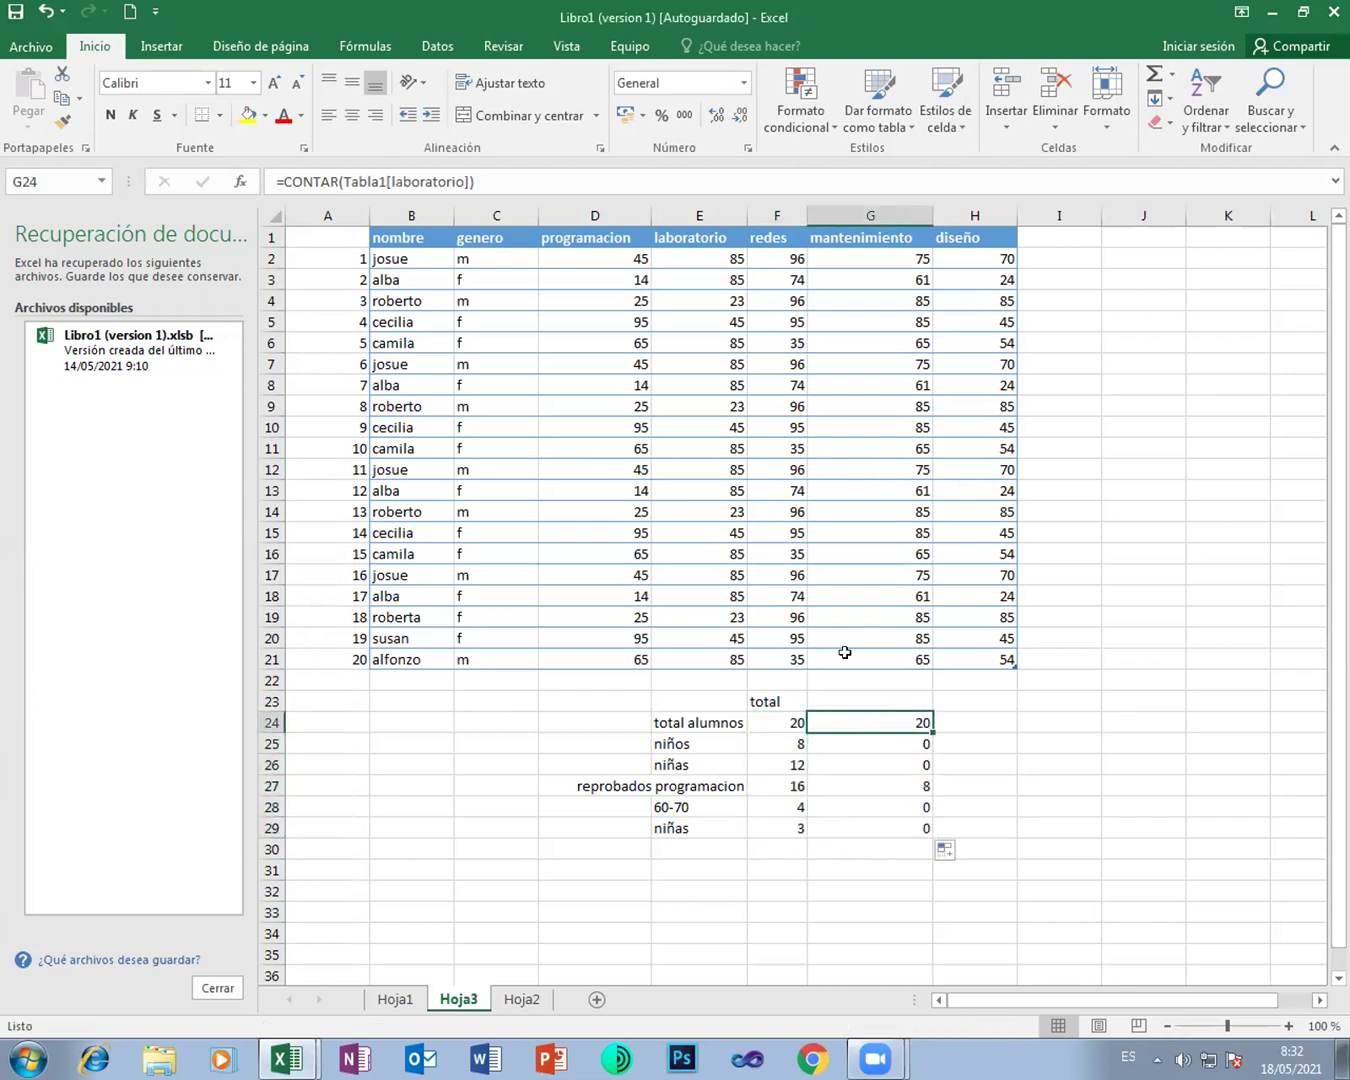
pyautogui.click(279, 182)
pyautogui.press('BackSpace')
pyautogui.press('Return')
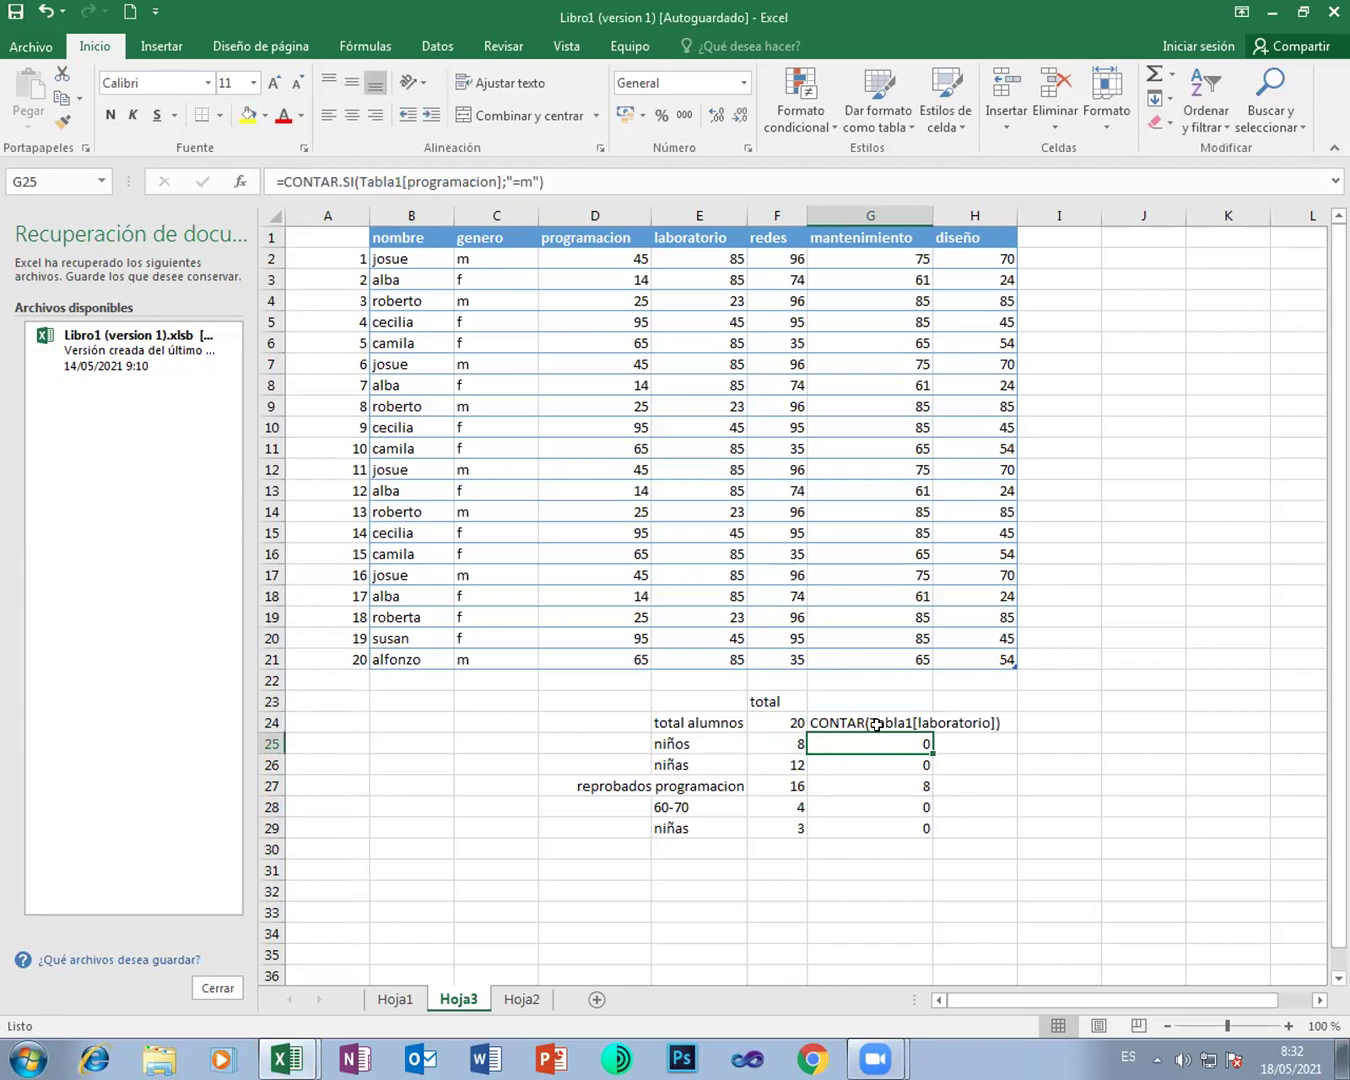
pyautogui.click(281, 181)
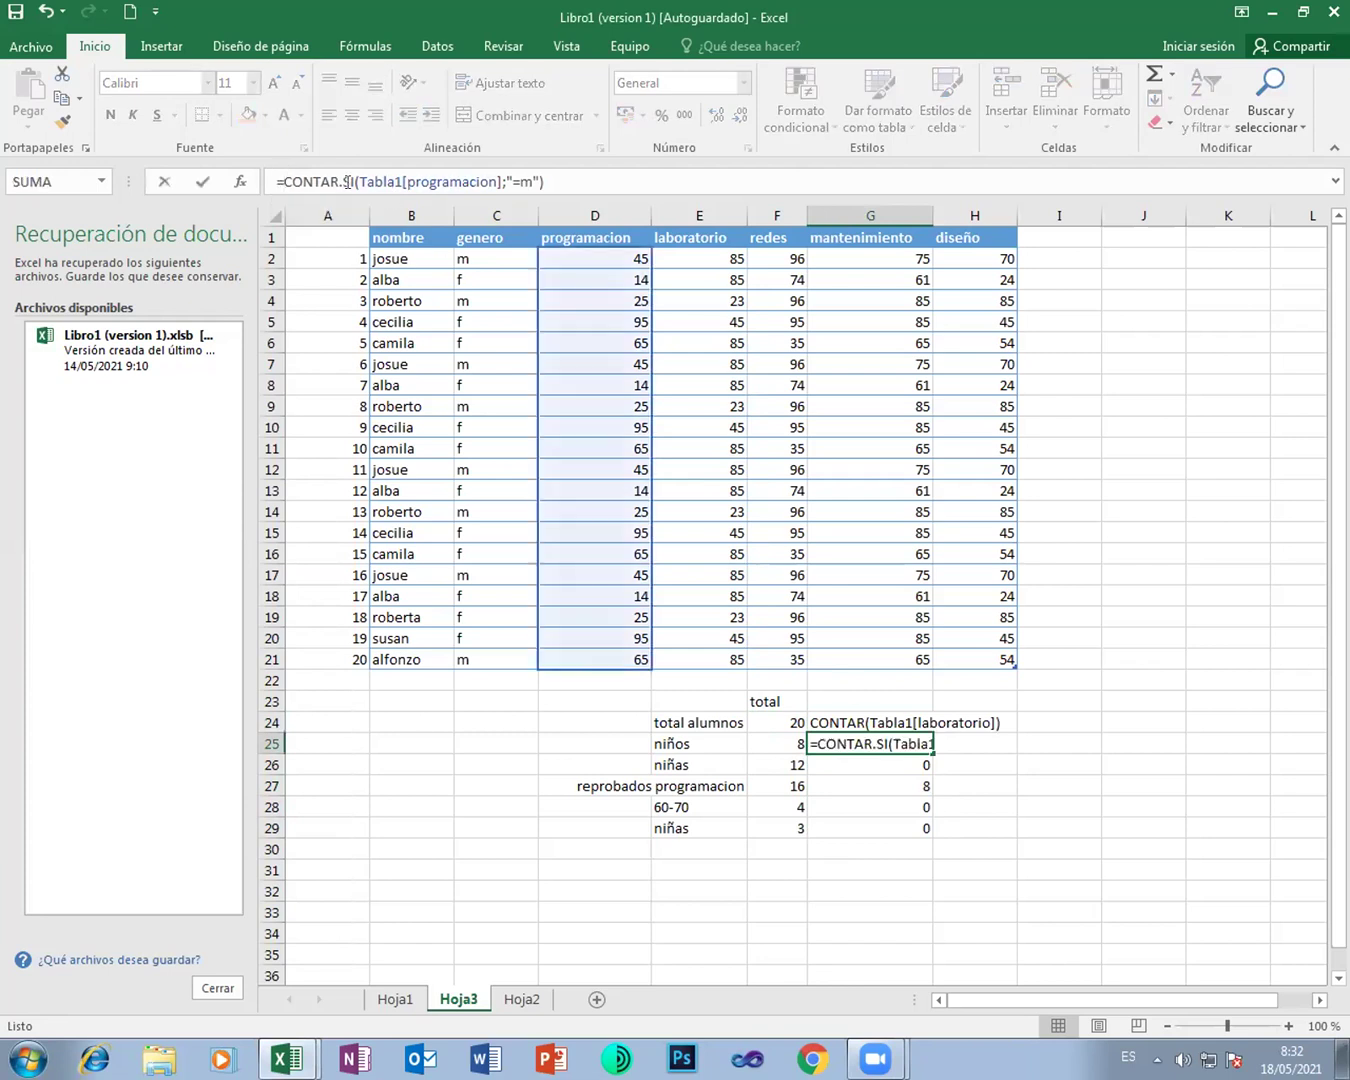
pyautogui.press('BackSpace')
pyautogui.press('Return')
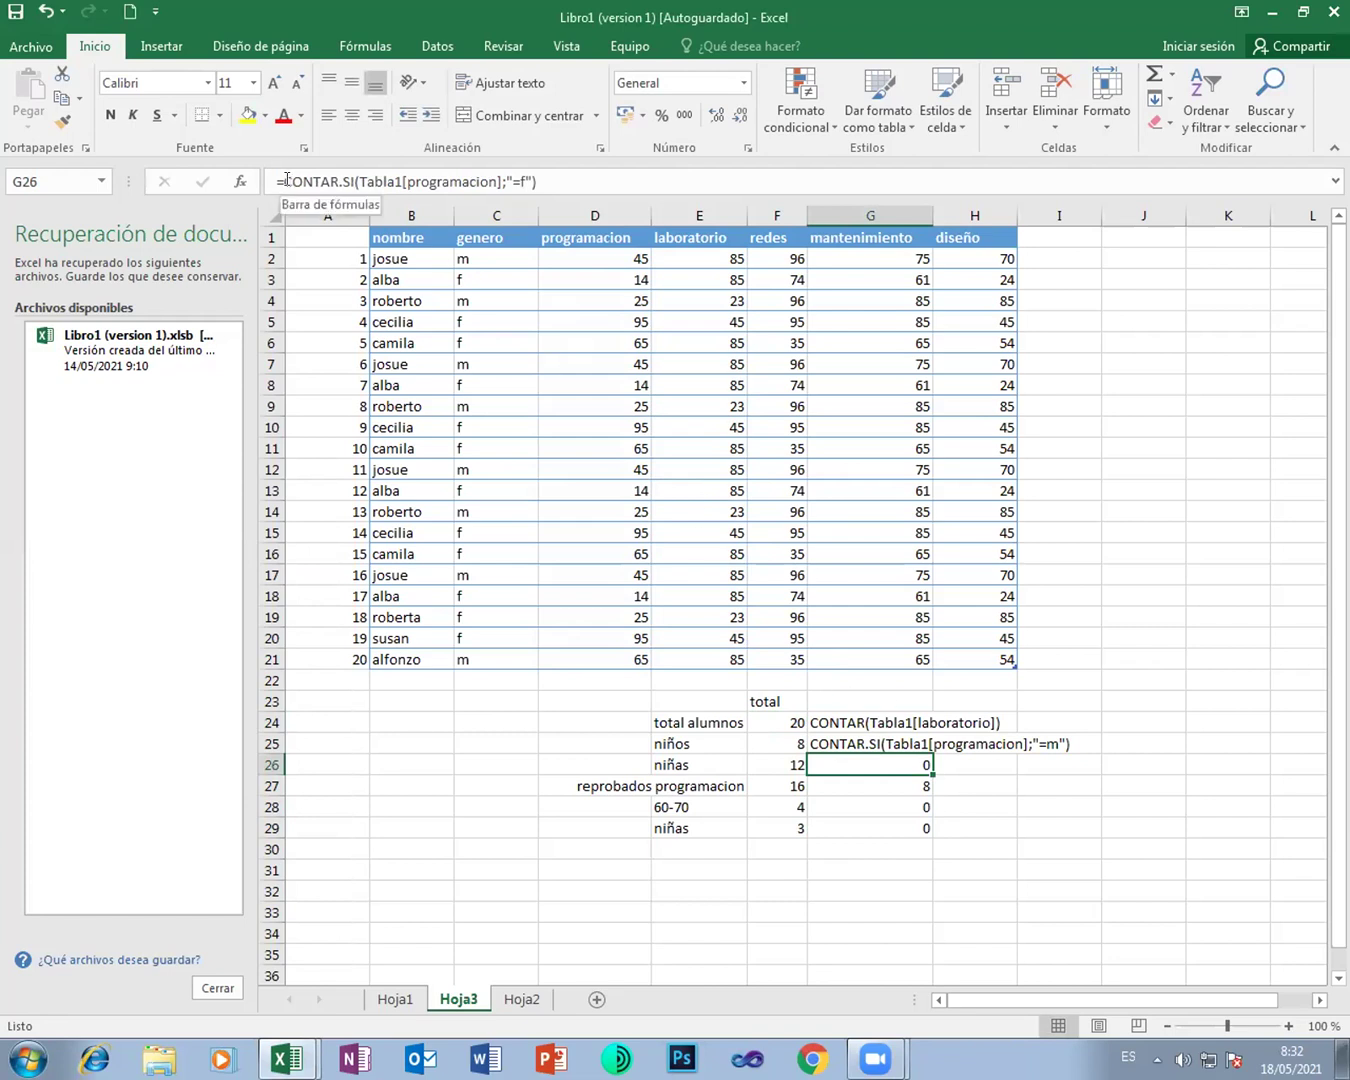
pyautogui.click(282, 182)
pyautogui.press('BackSpace')
pyautogui.press('Return')
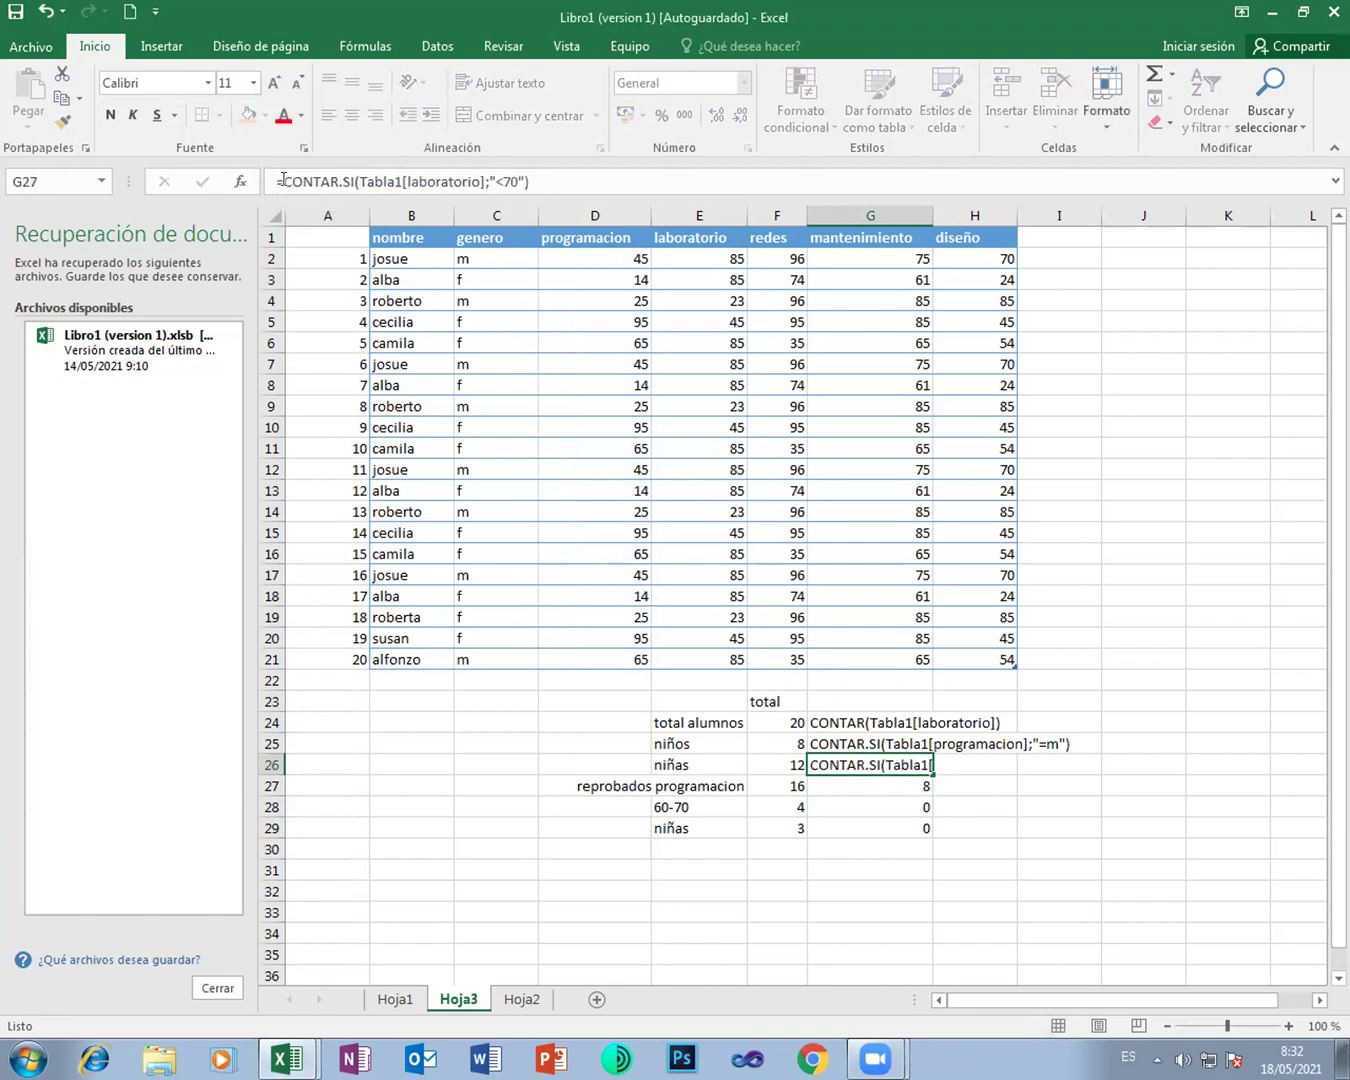
# Step: Remove the leading equals signs in G27, G28 and G29 so those formulas show as plain text
pyautogui.click(282, 182)
pyautogui.press('BackSpace')
pyautogui.press('Return')
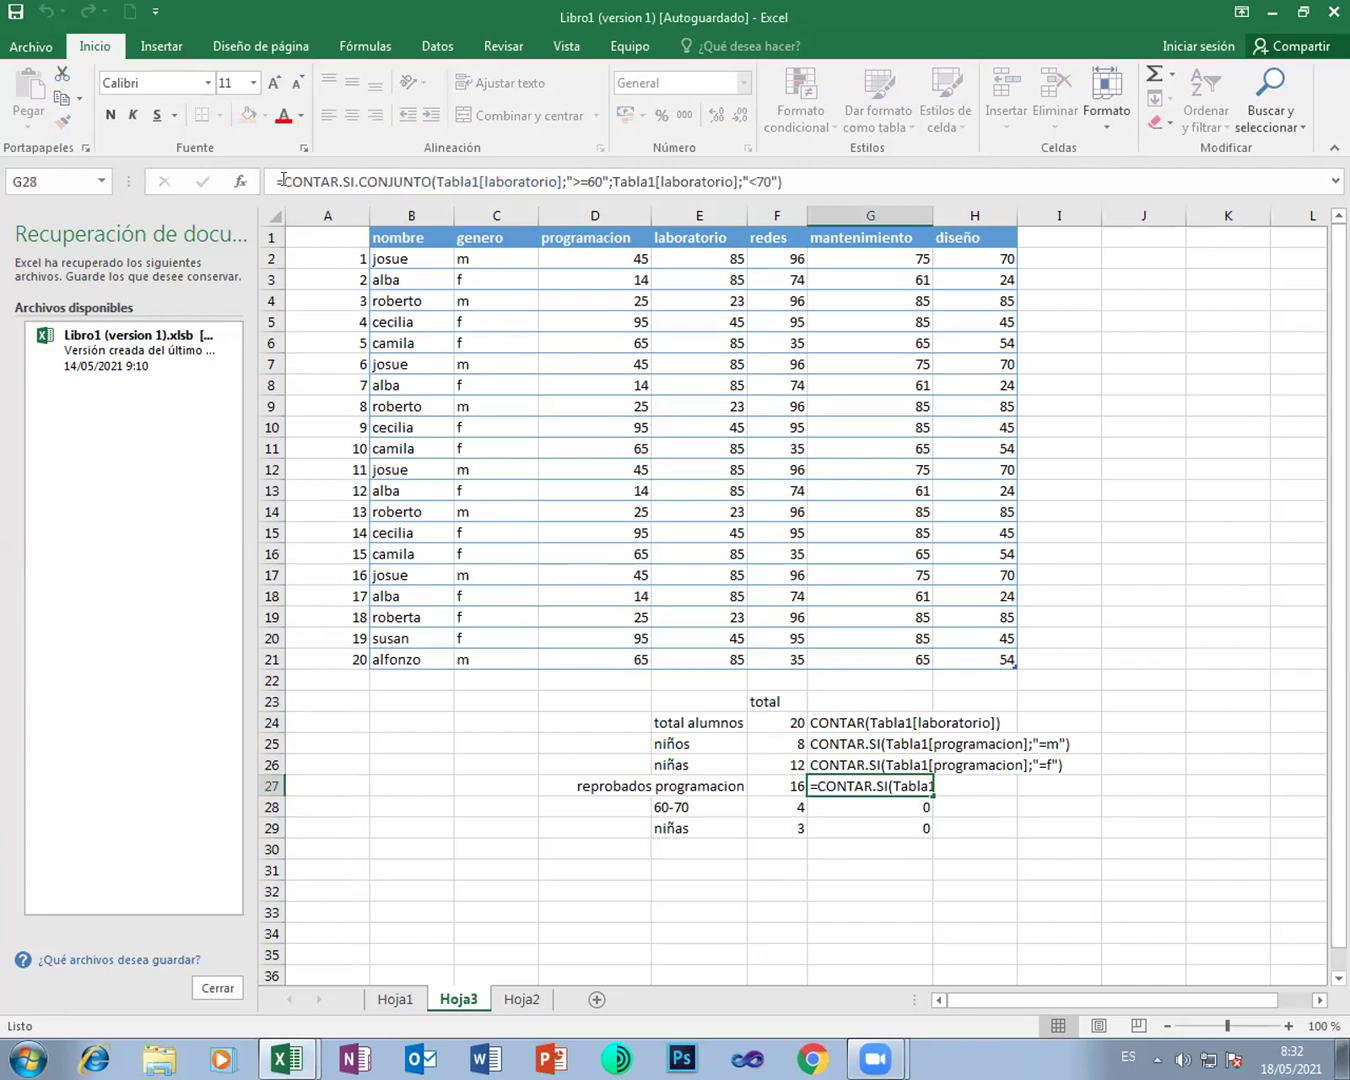
pyautogui.click(283, 181)
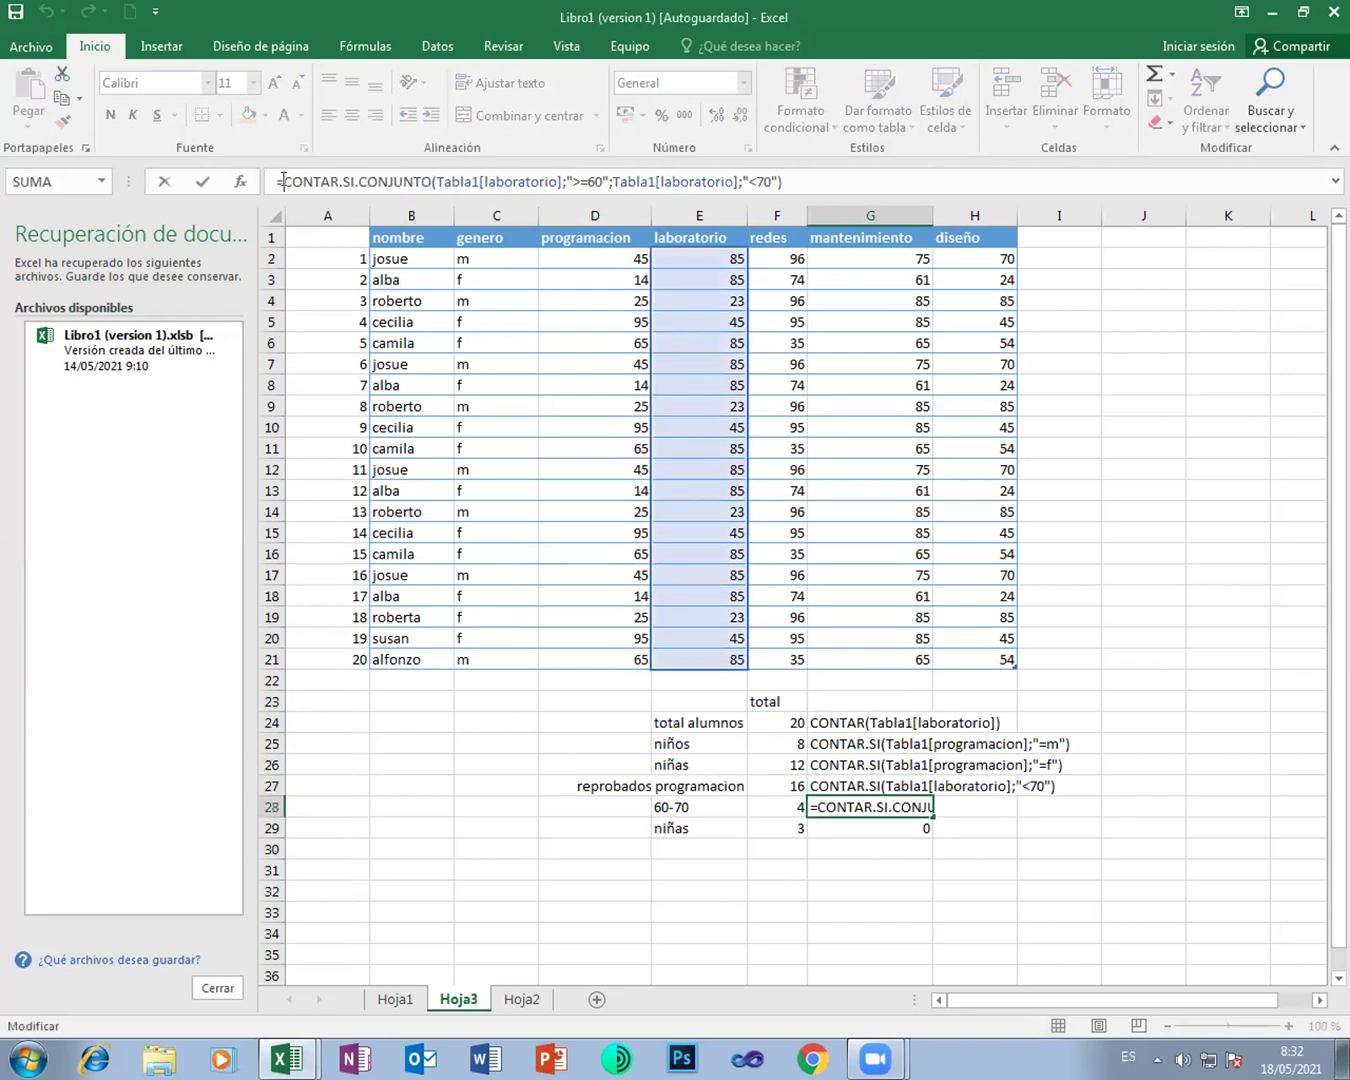
pyautogui.press('BackSpace')
pyautogui.press('Return')
pyautogui.click(282, 181)
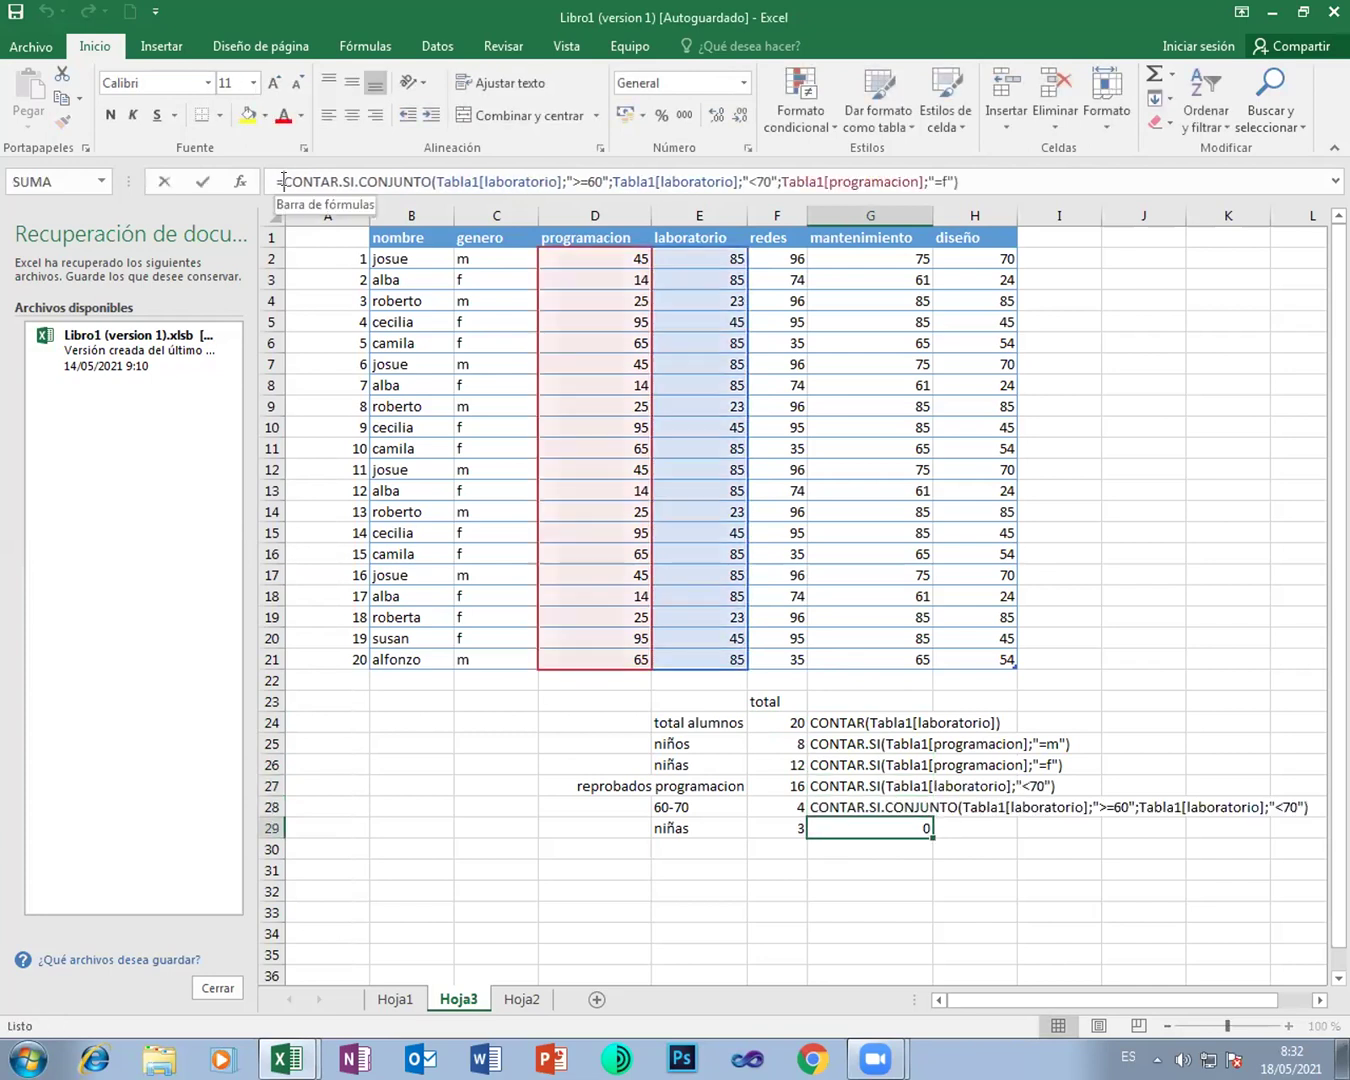
pyautogui.press('BackSpace')
pyautogui.press('Return')
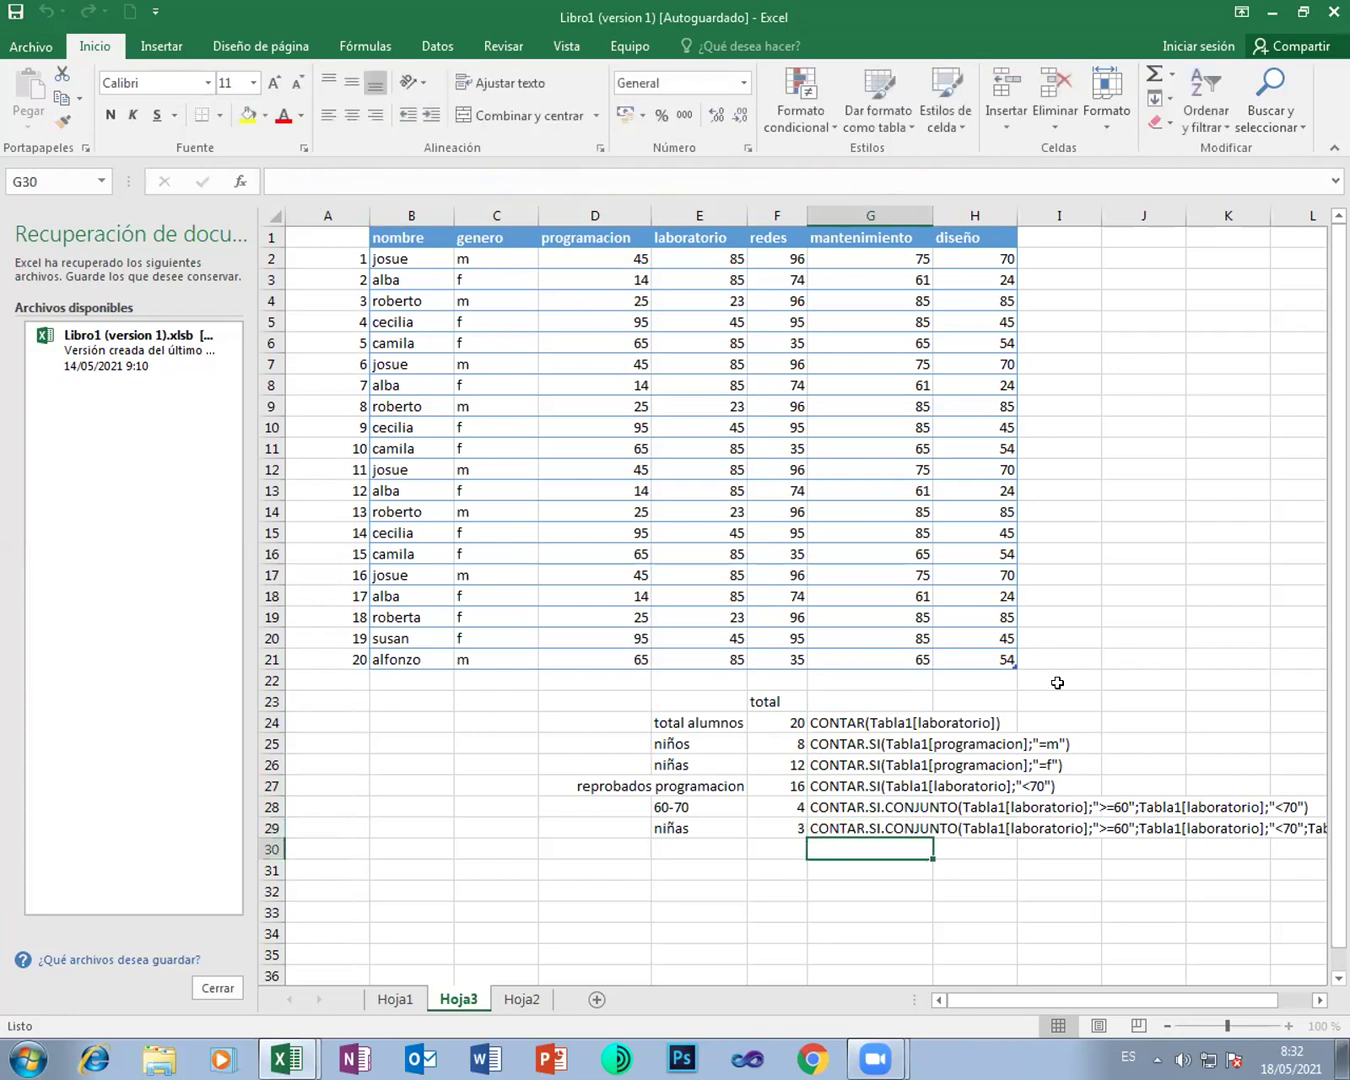
# Step: Enter the labels "total alumnos", "niños" and "niñas" in cells B32 to B34
pyautogui.click(1166, 1027)
pyautogui.click(1167, 1026)
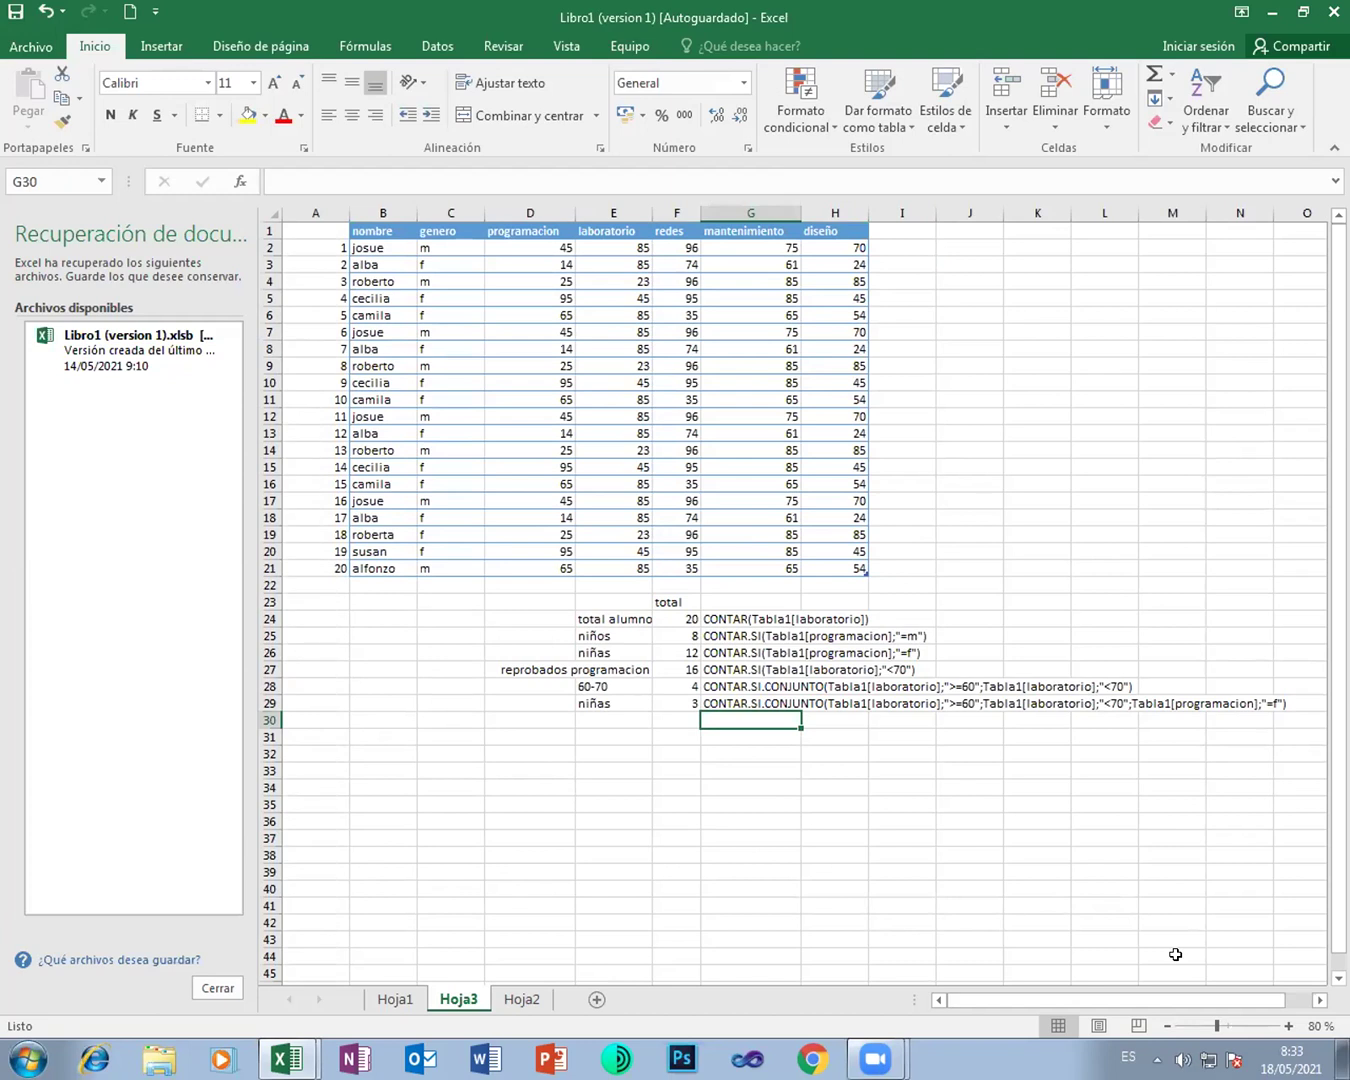
pyautogui.click(386, 748)
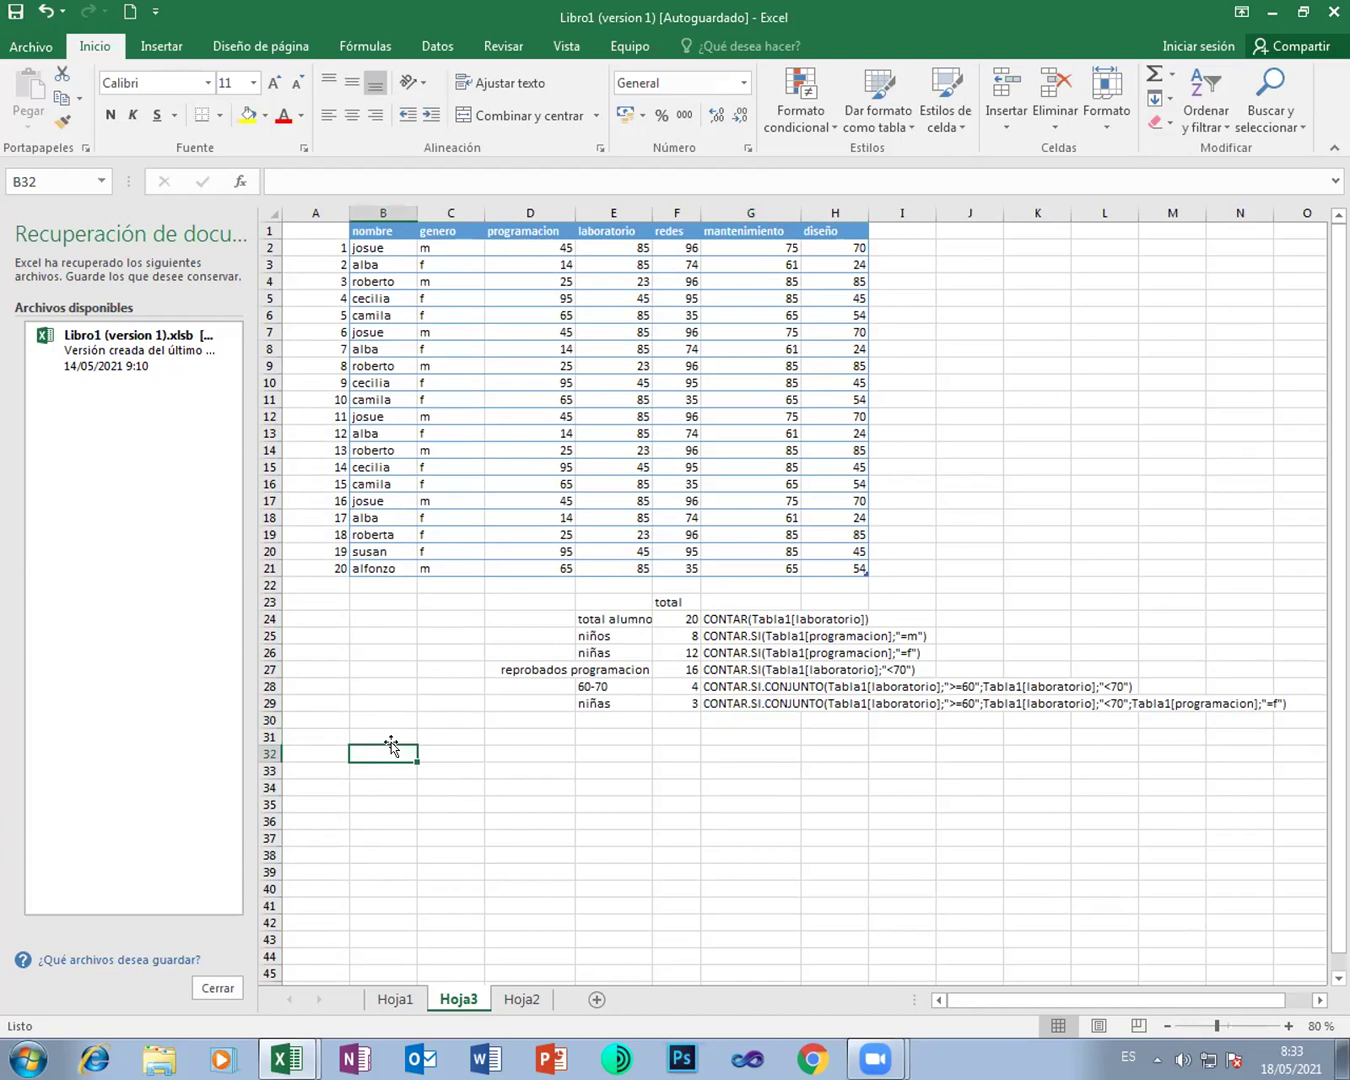
pyautogui.write('to')
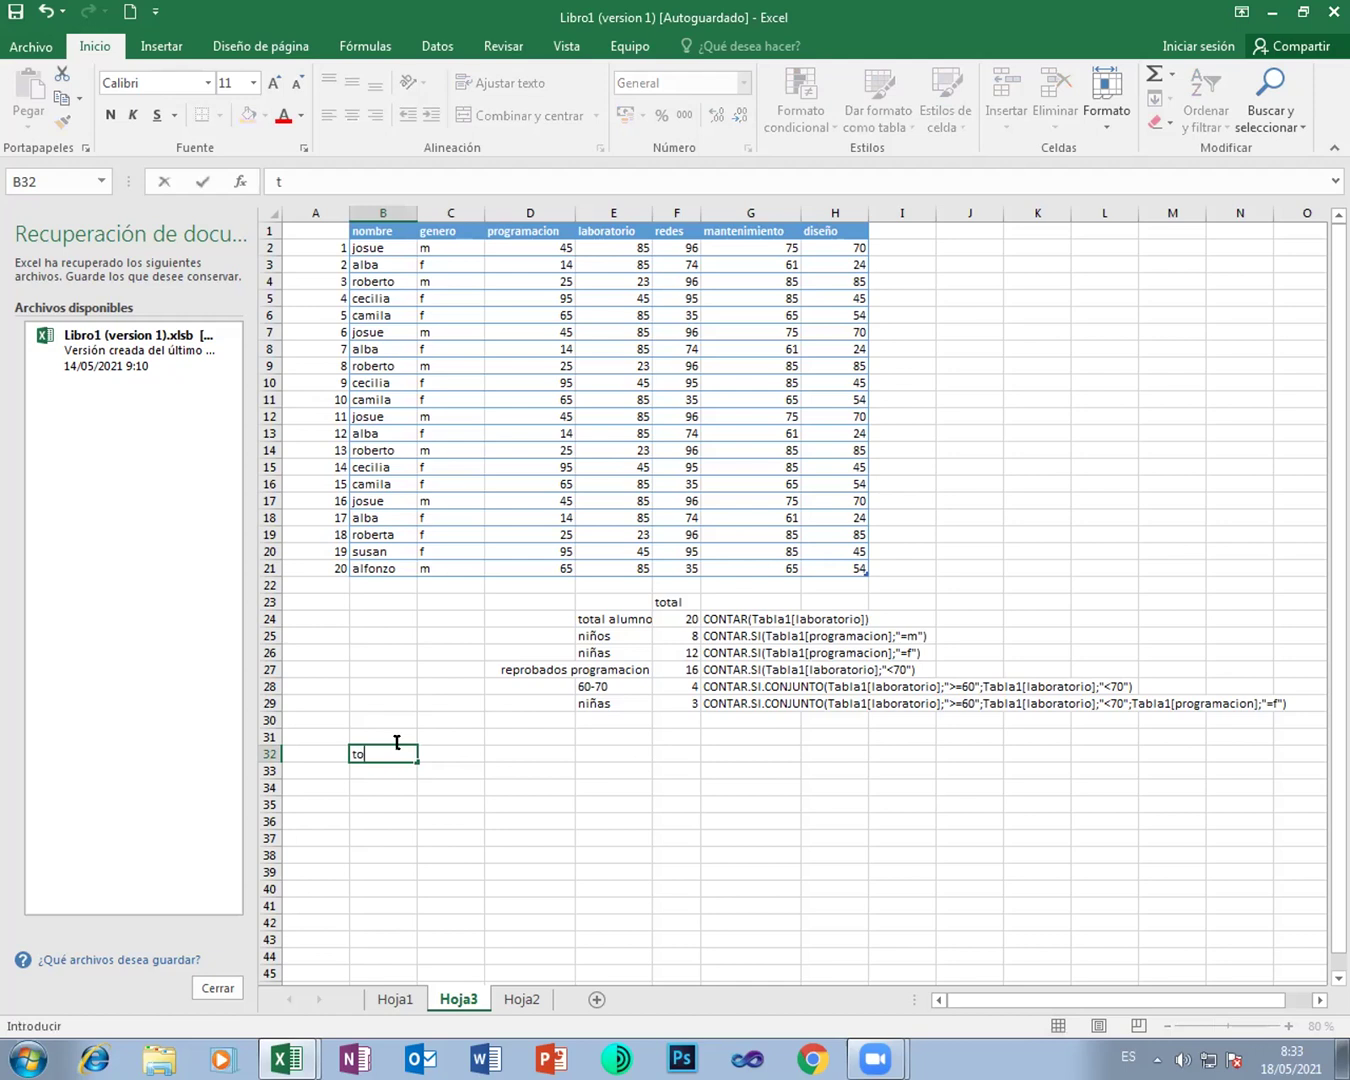
pyautogui.write('tal alumnos')
pyautogui.press('Return')
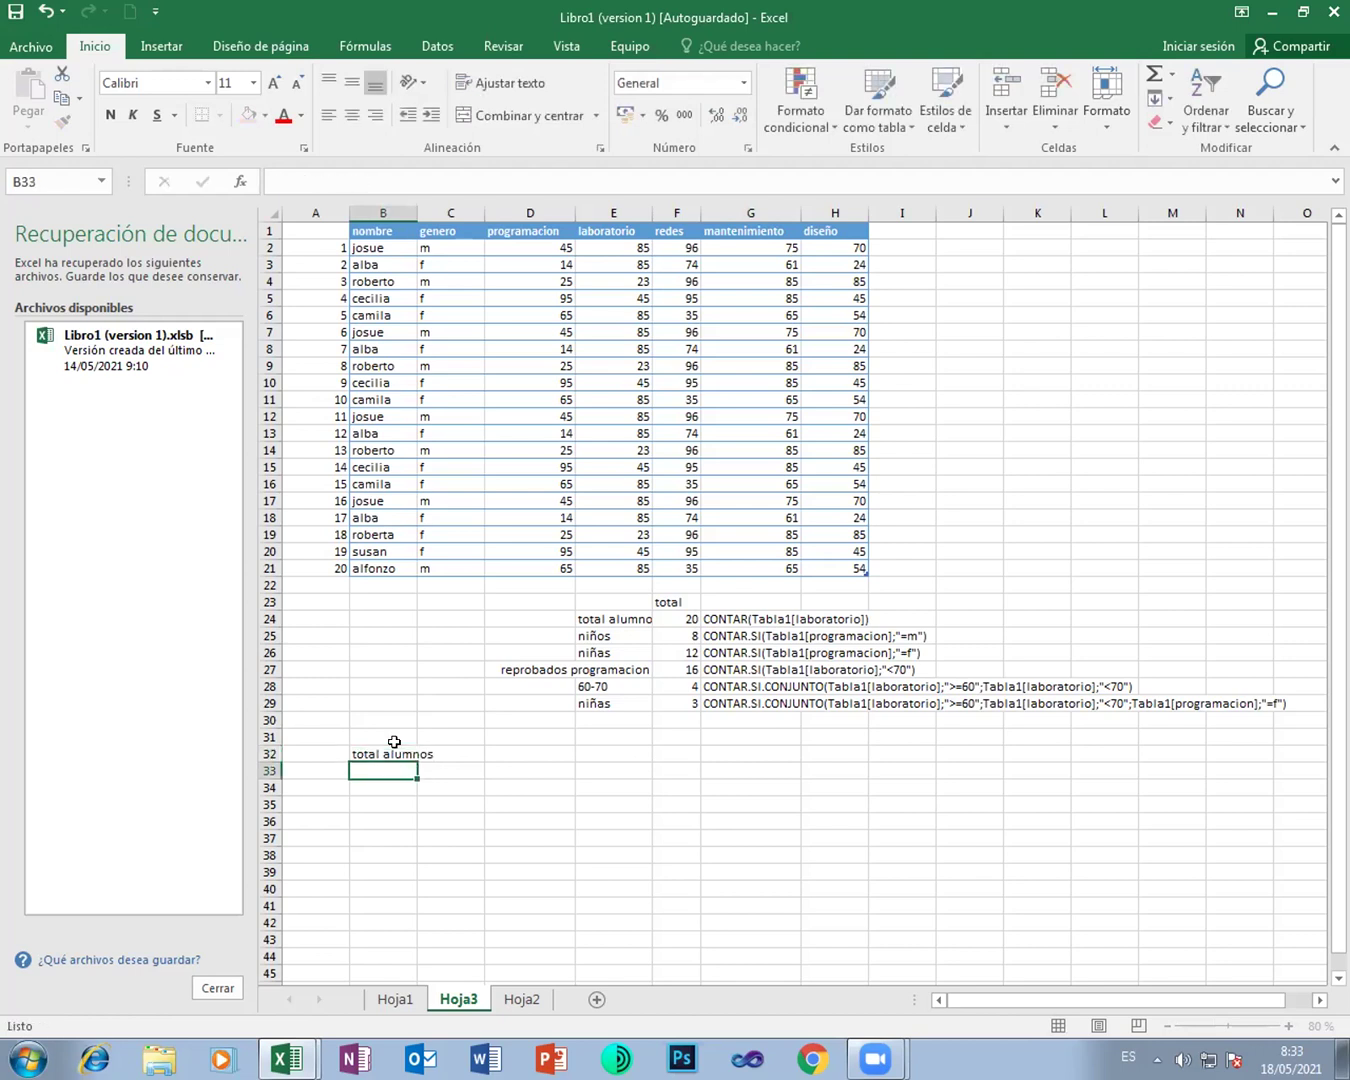
pyautogui.write('niños')
pyautogui.press('Return')
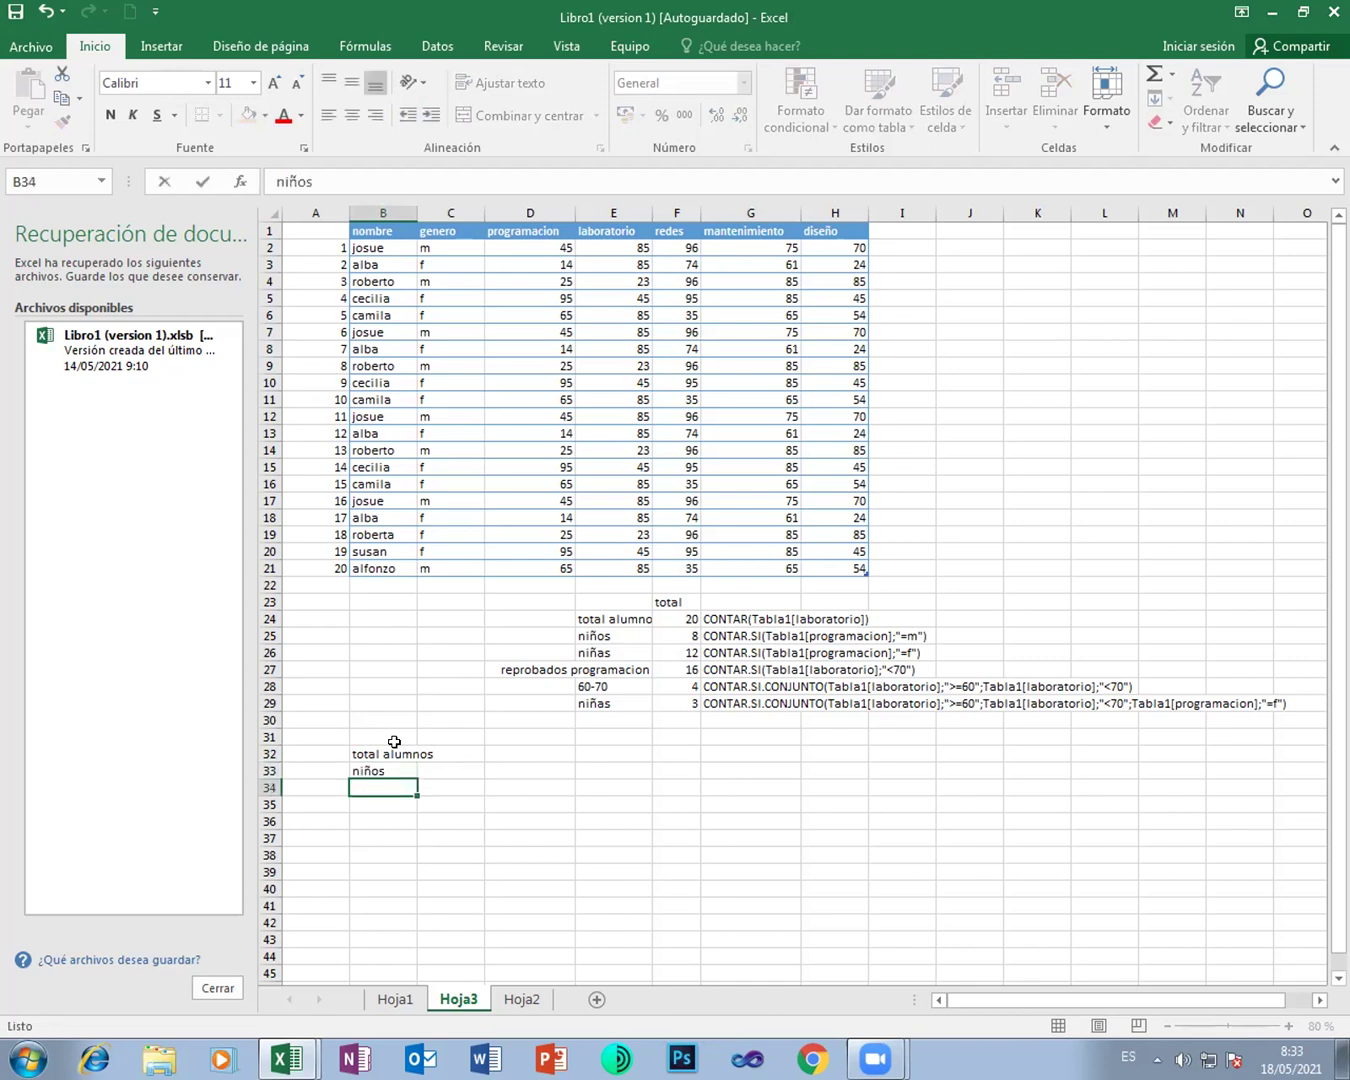
pyautogui.write('niñas')
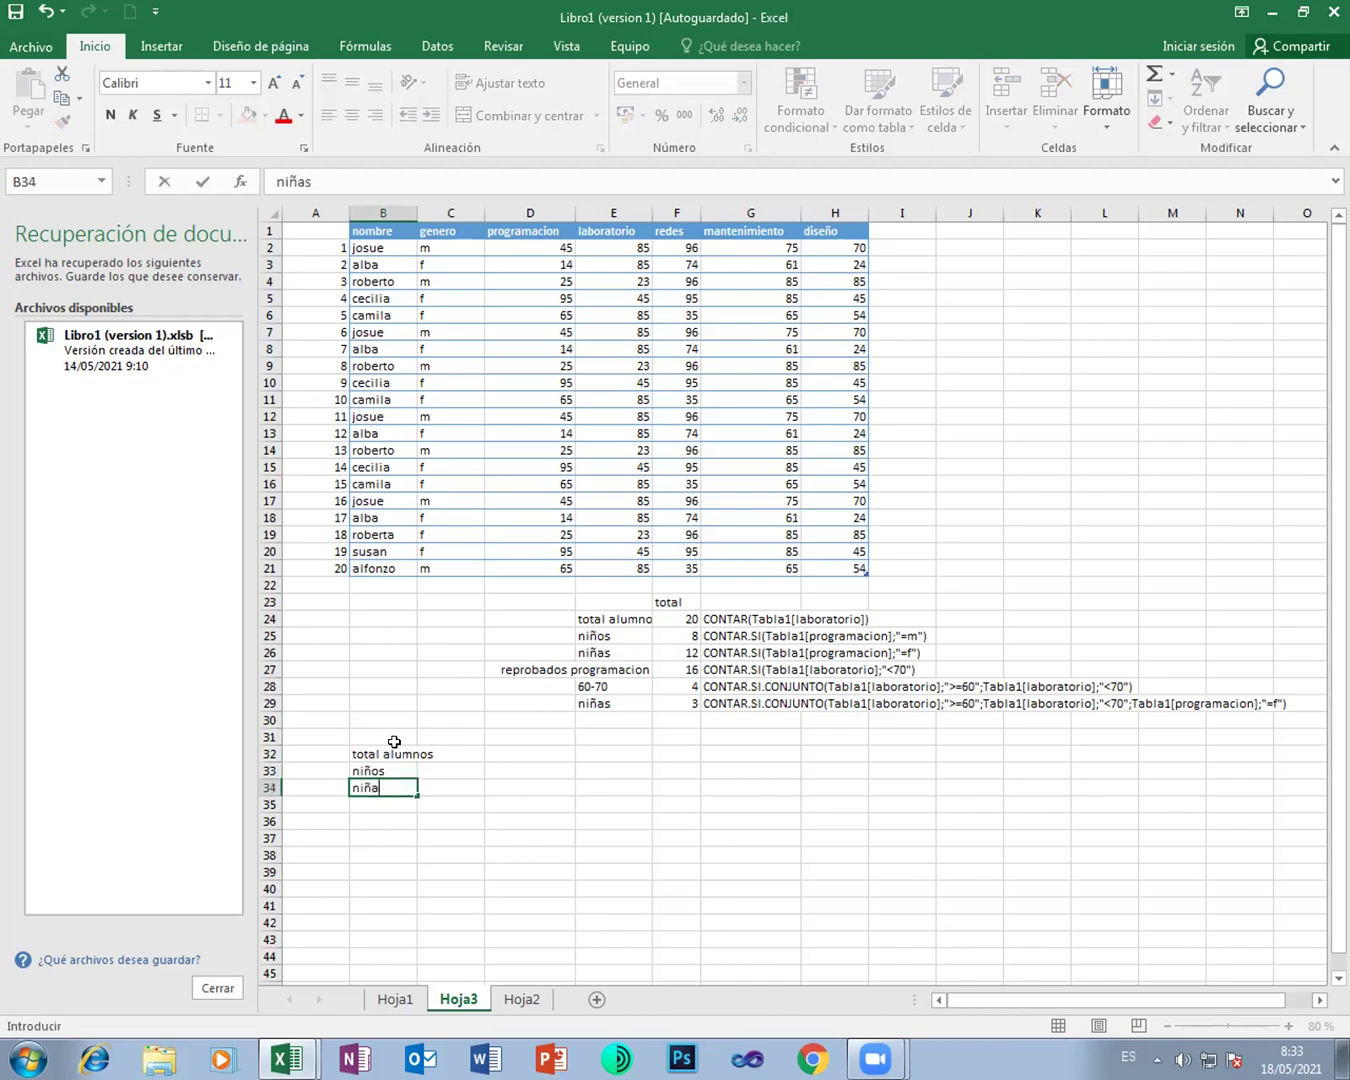
pyautogui.press('Return')
# Step: Enter the labels "reprobados(70-60)" in B35 and "reprobados(<60)" in B36
pyautogui.write('reprobad')
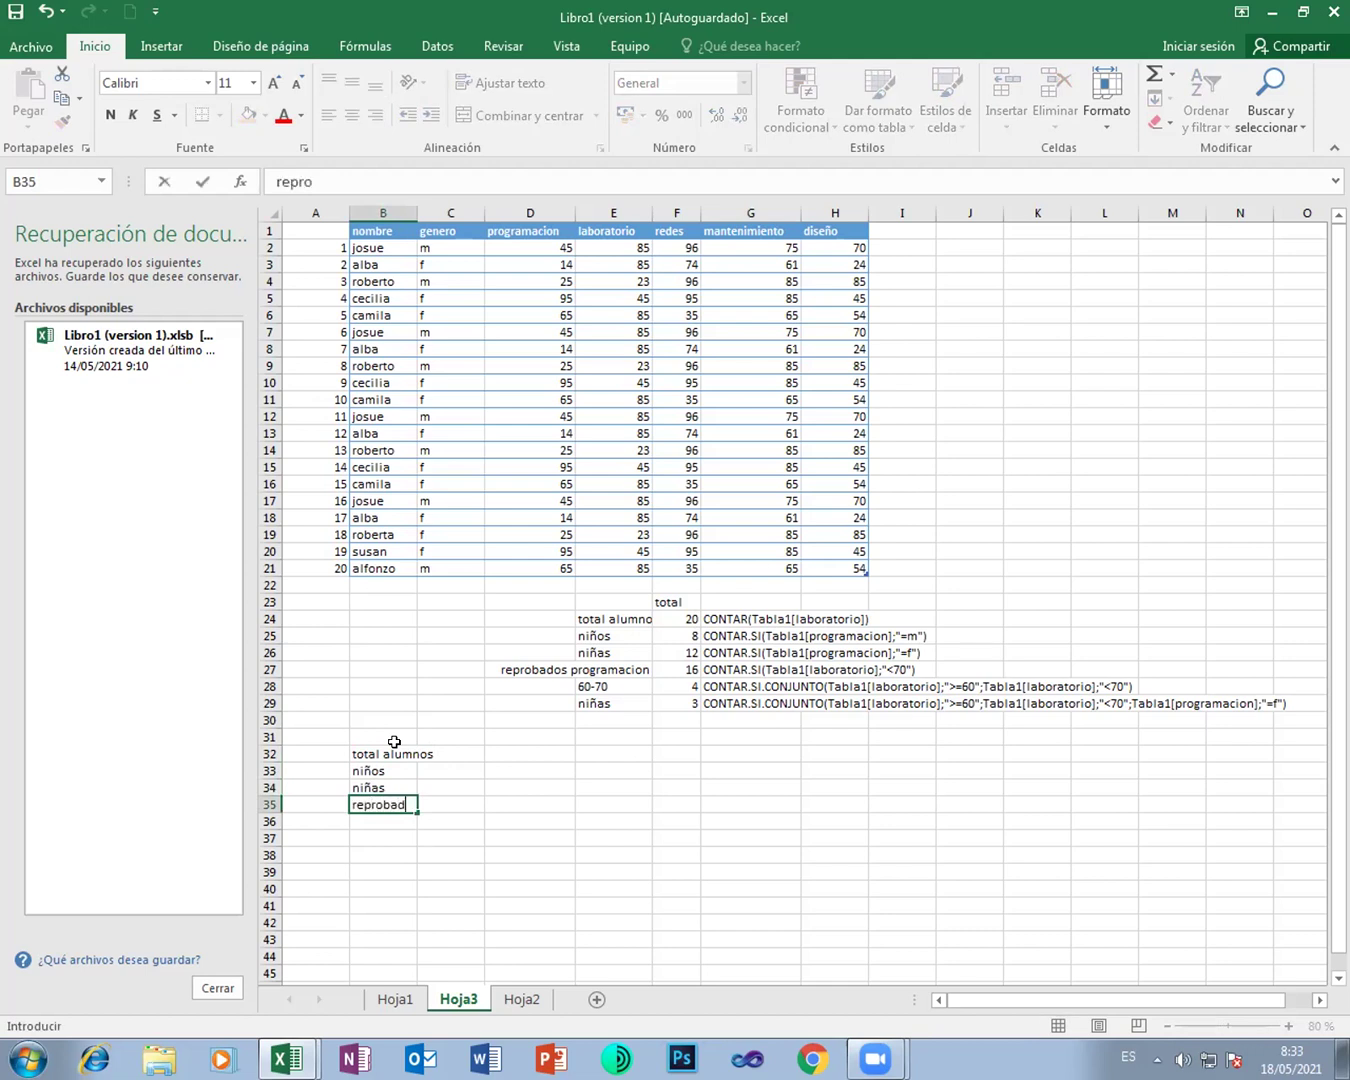
pyautogui.write('os(70-60)')
pyautogui.press('Return')
pyautogui.hotkey('ctrl', 'd')
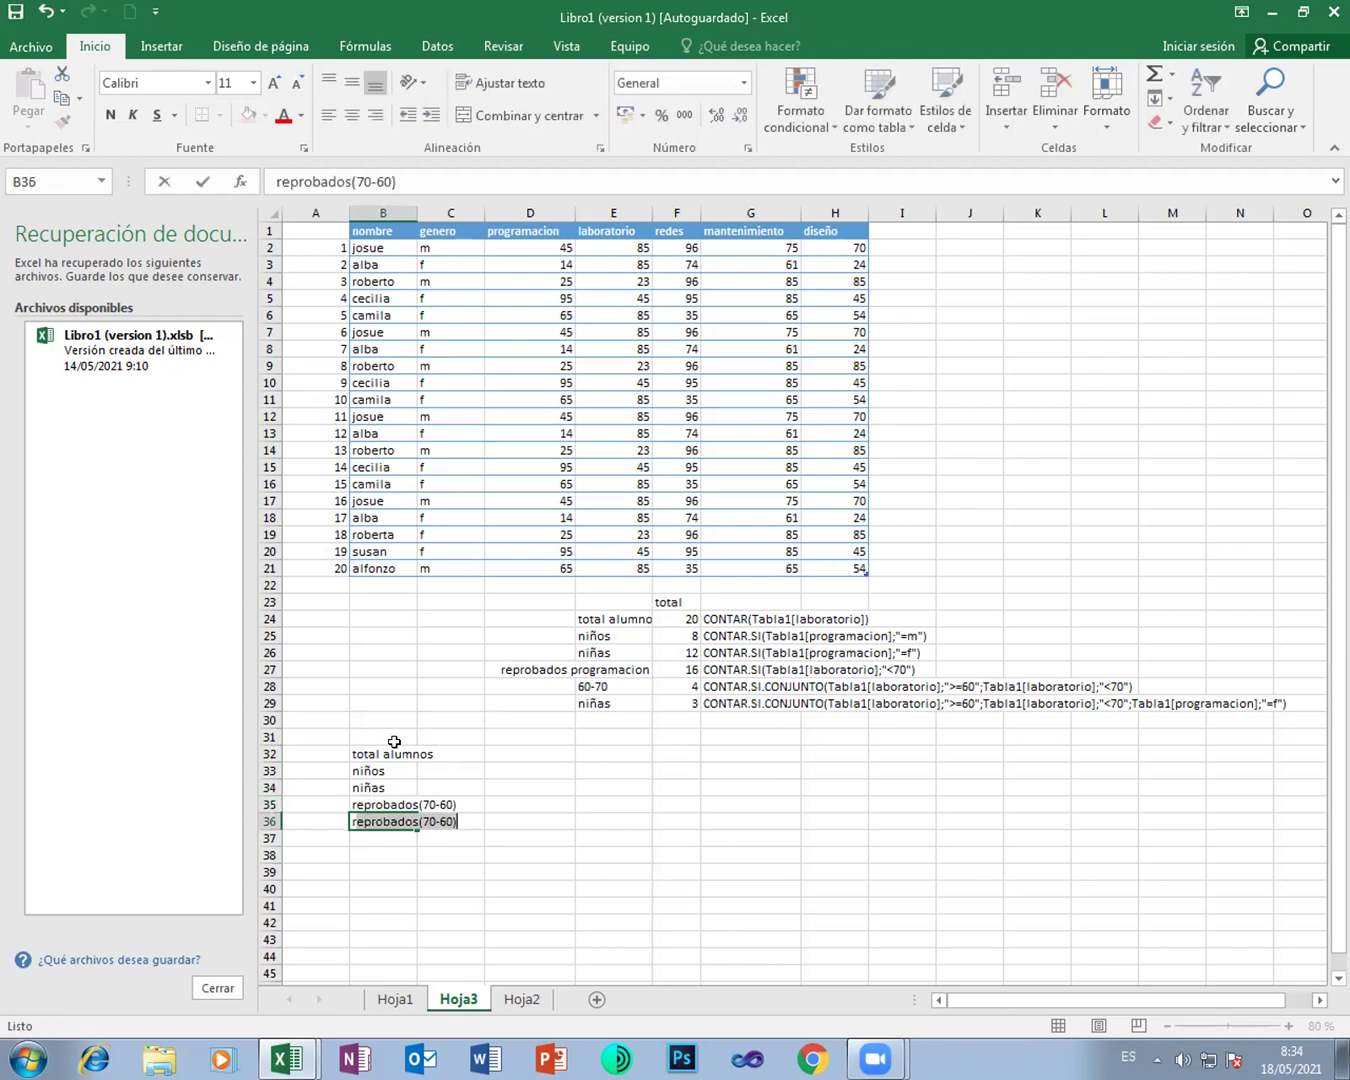
pyautogui.write('reprobados')
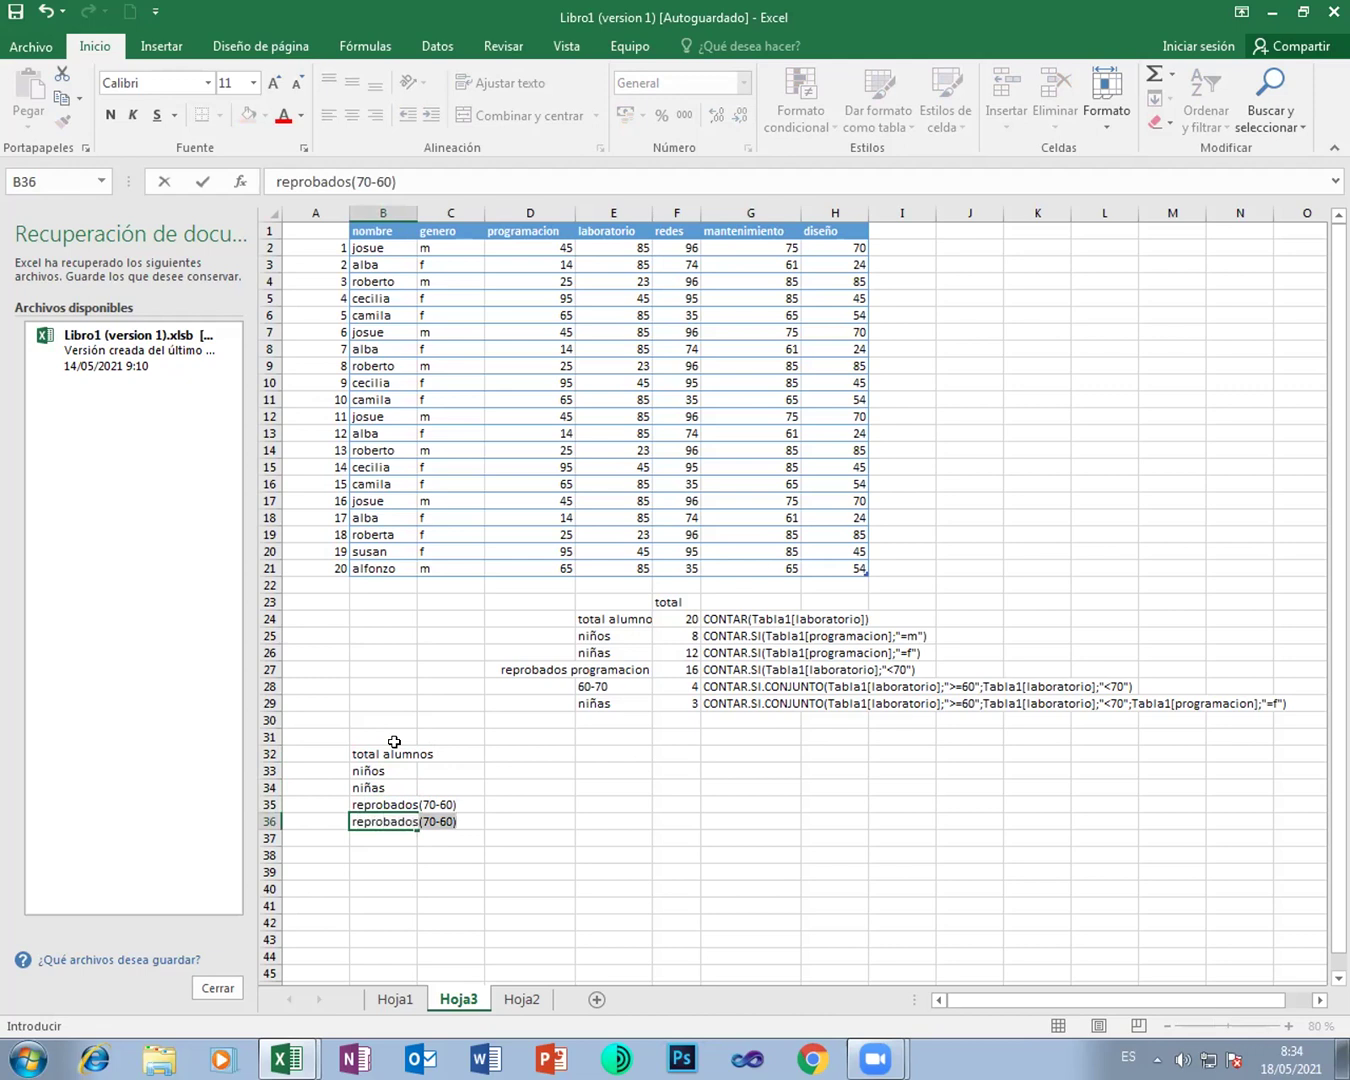
pyautogui.write('(<60)')
pyautogui.press('Return')
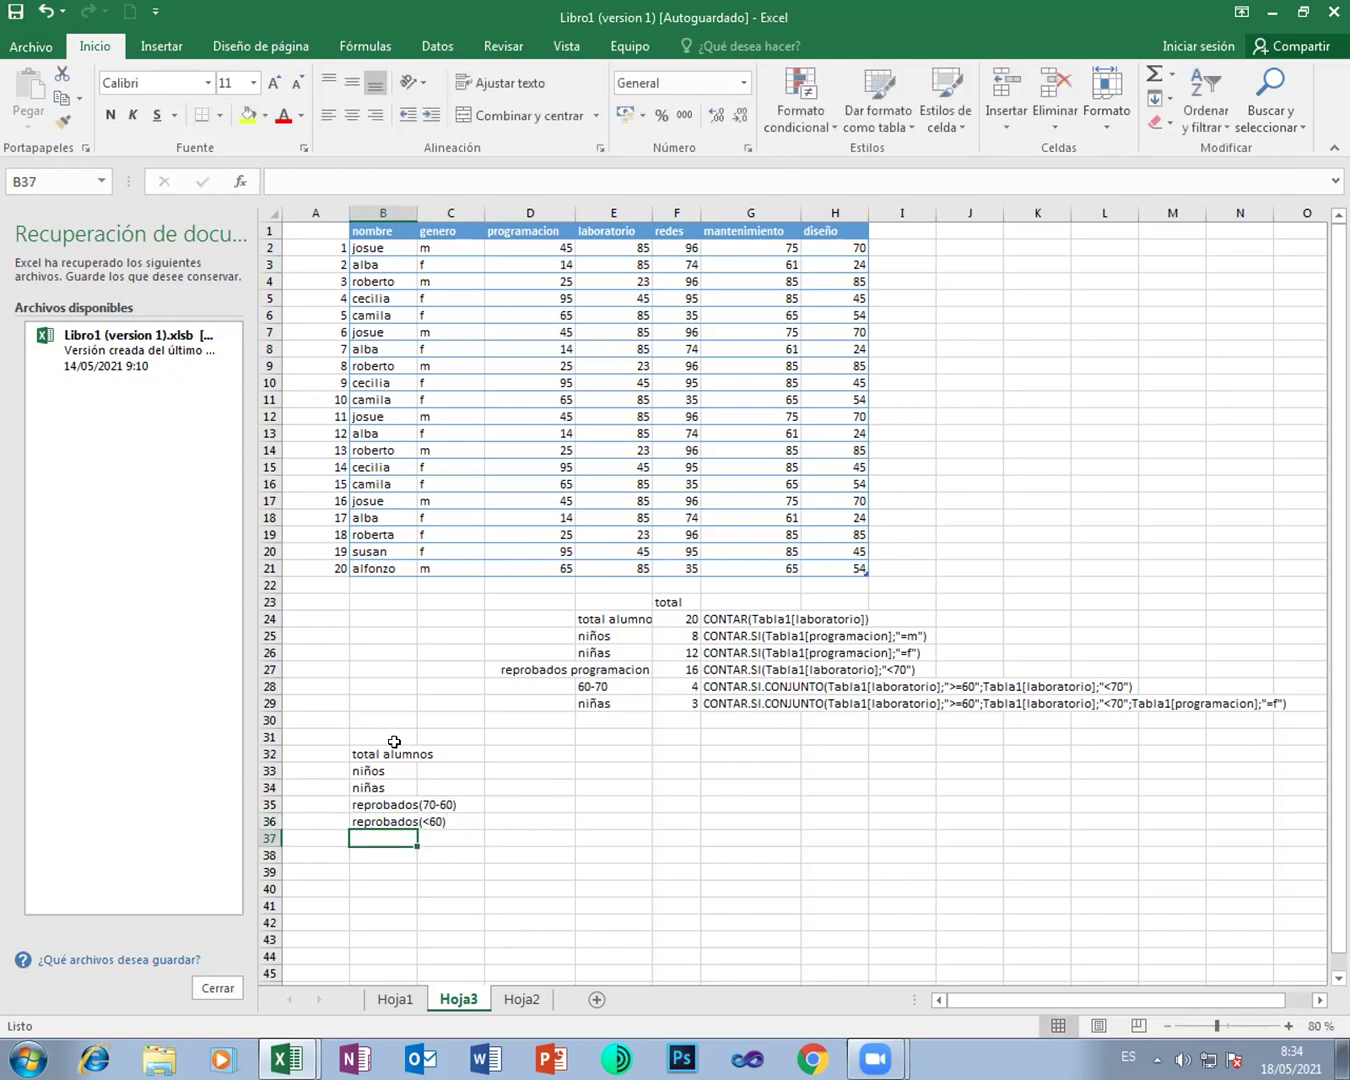
# Step: Enter the labels "aprobados", "niñas" and "niños" in cells B37 to B39
pyautogui.write('a')
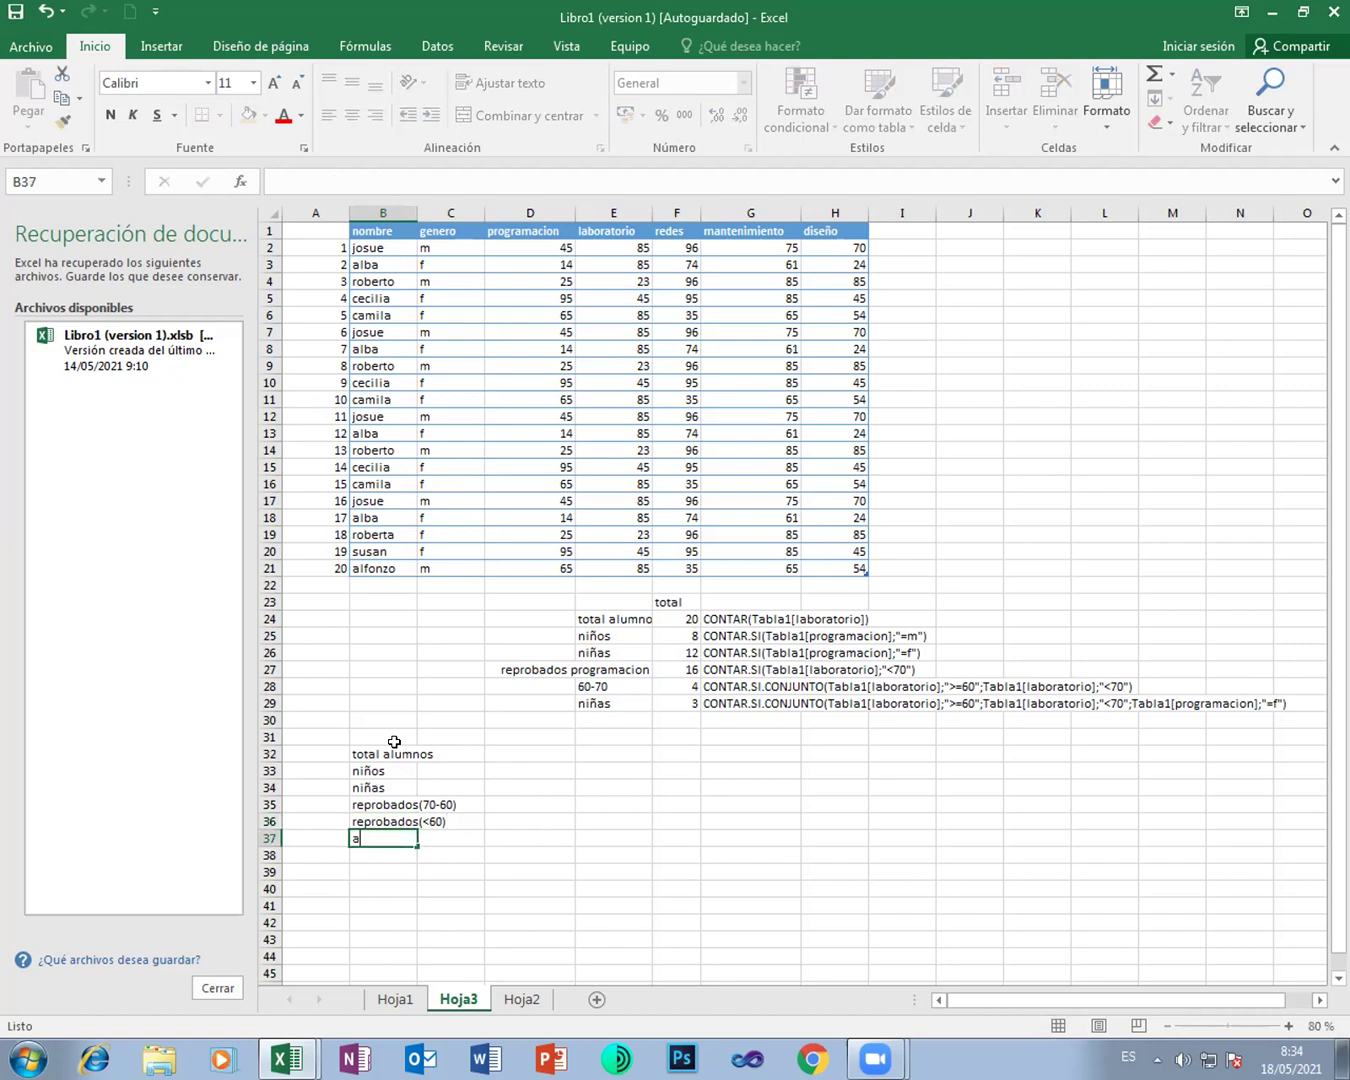
pyautogui.write('probados')
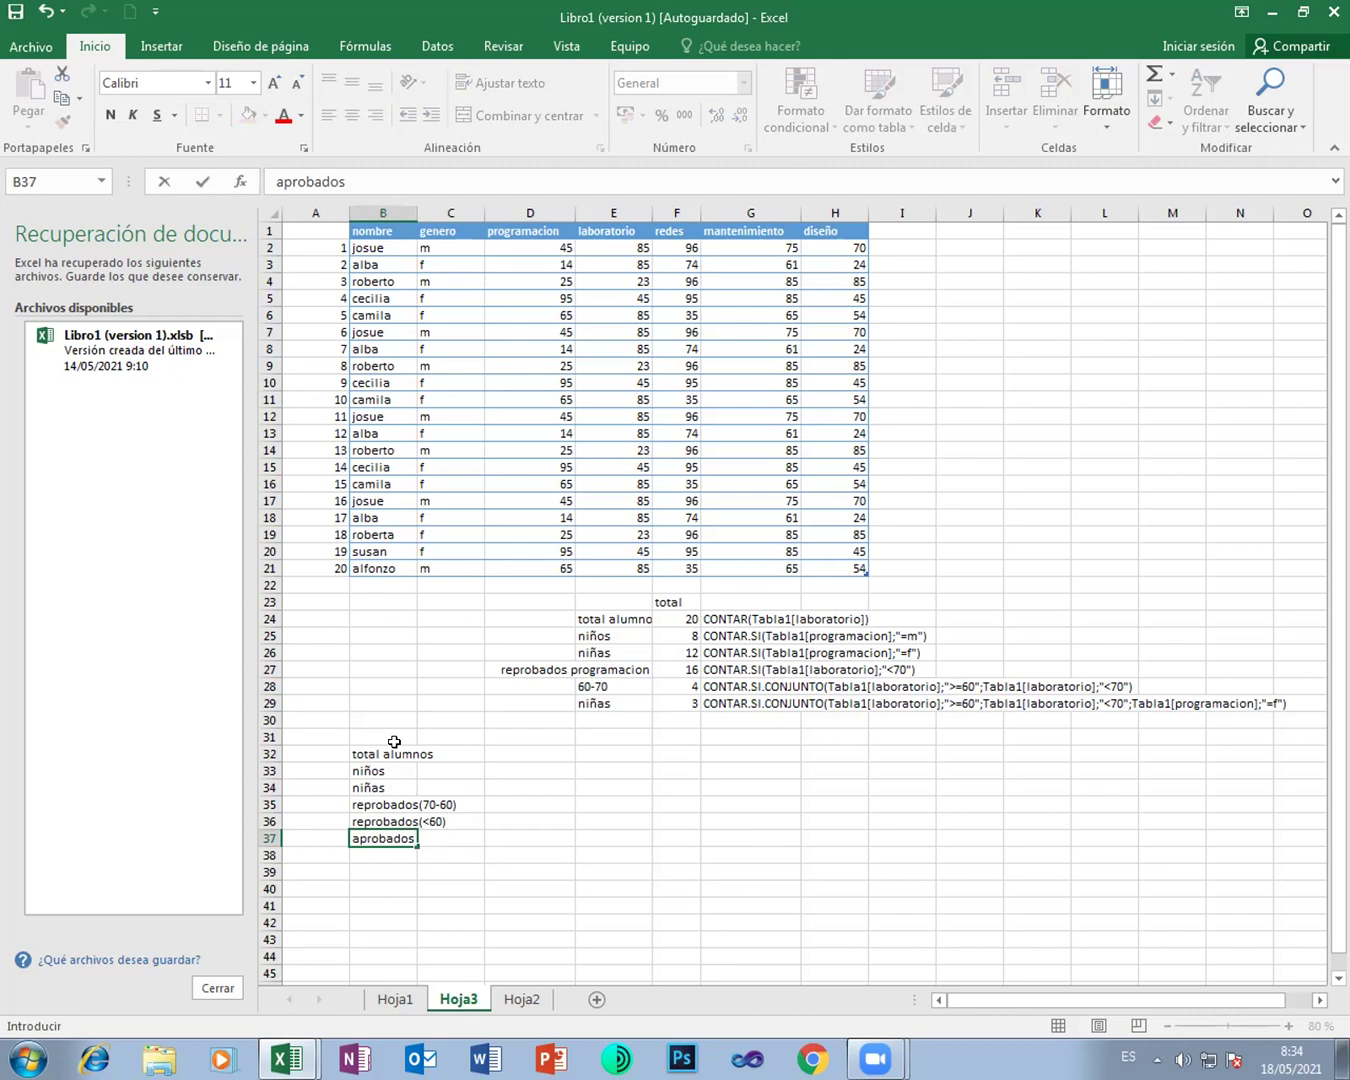
pyautogui.press('Return')
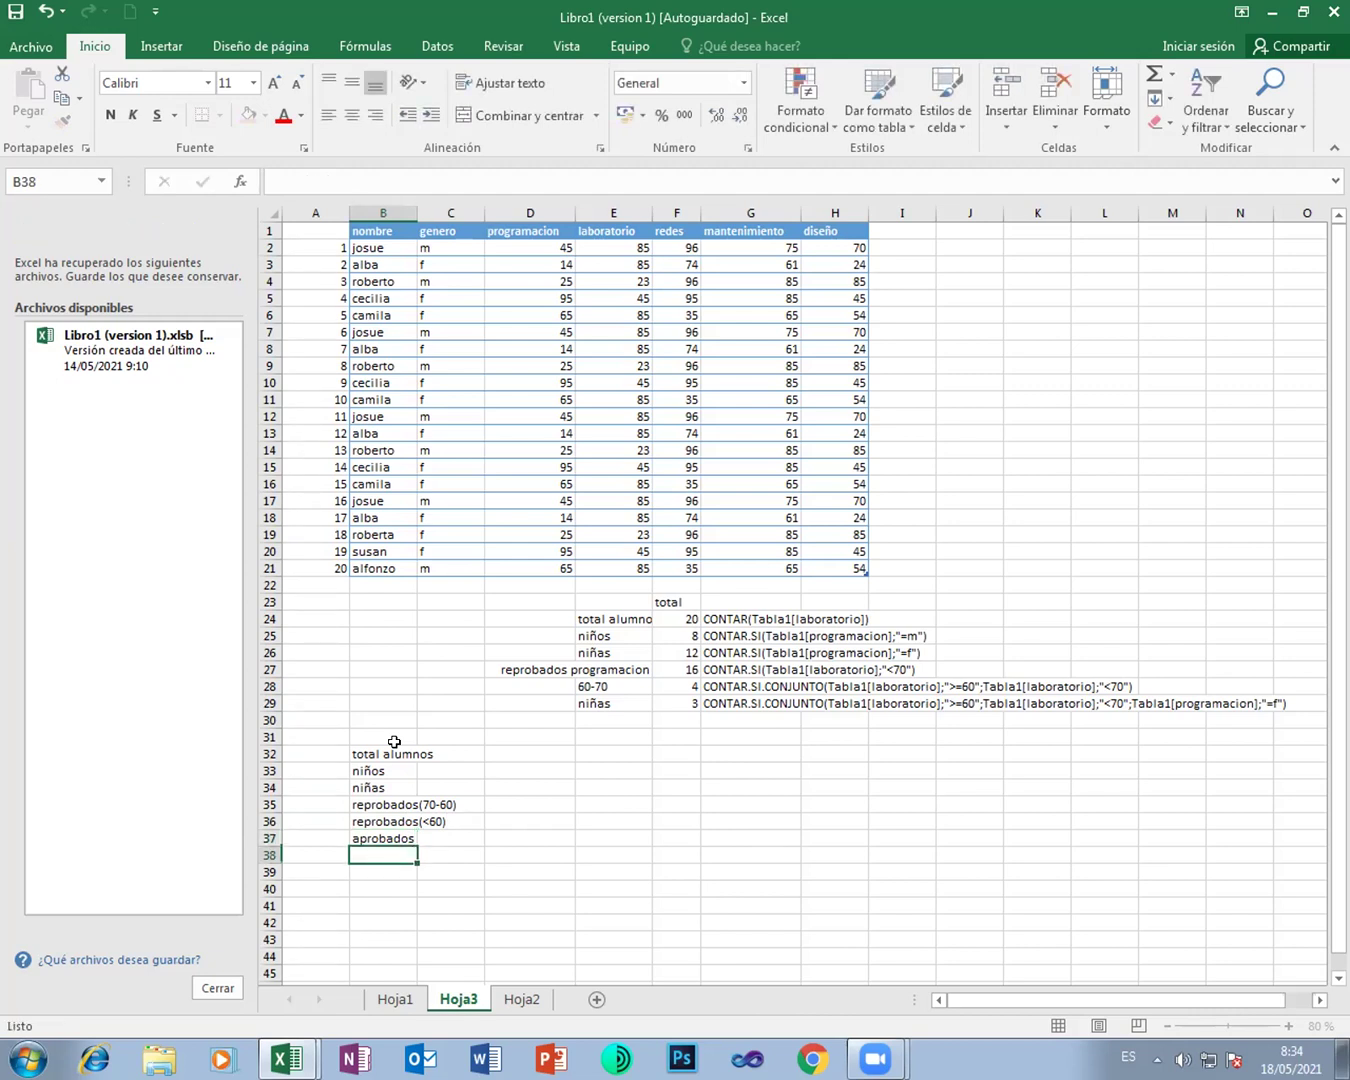
pyautogui.write('niñas')
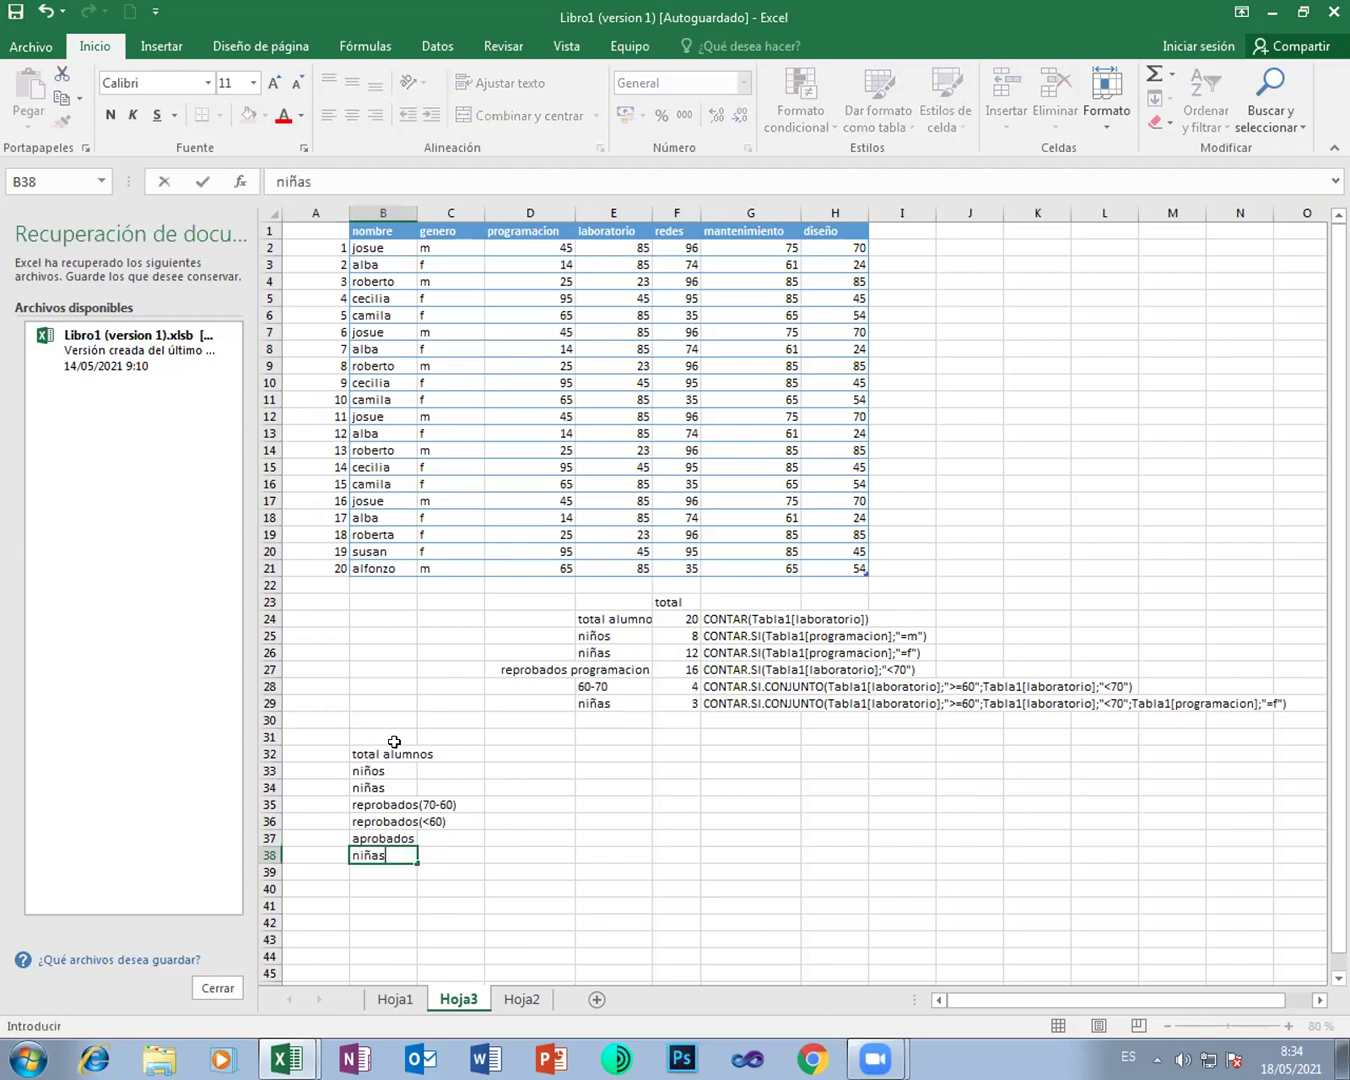
pyautogui.press('Return')
pyautogui.write('n')
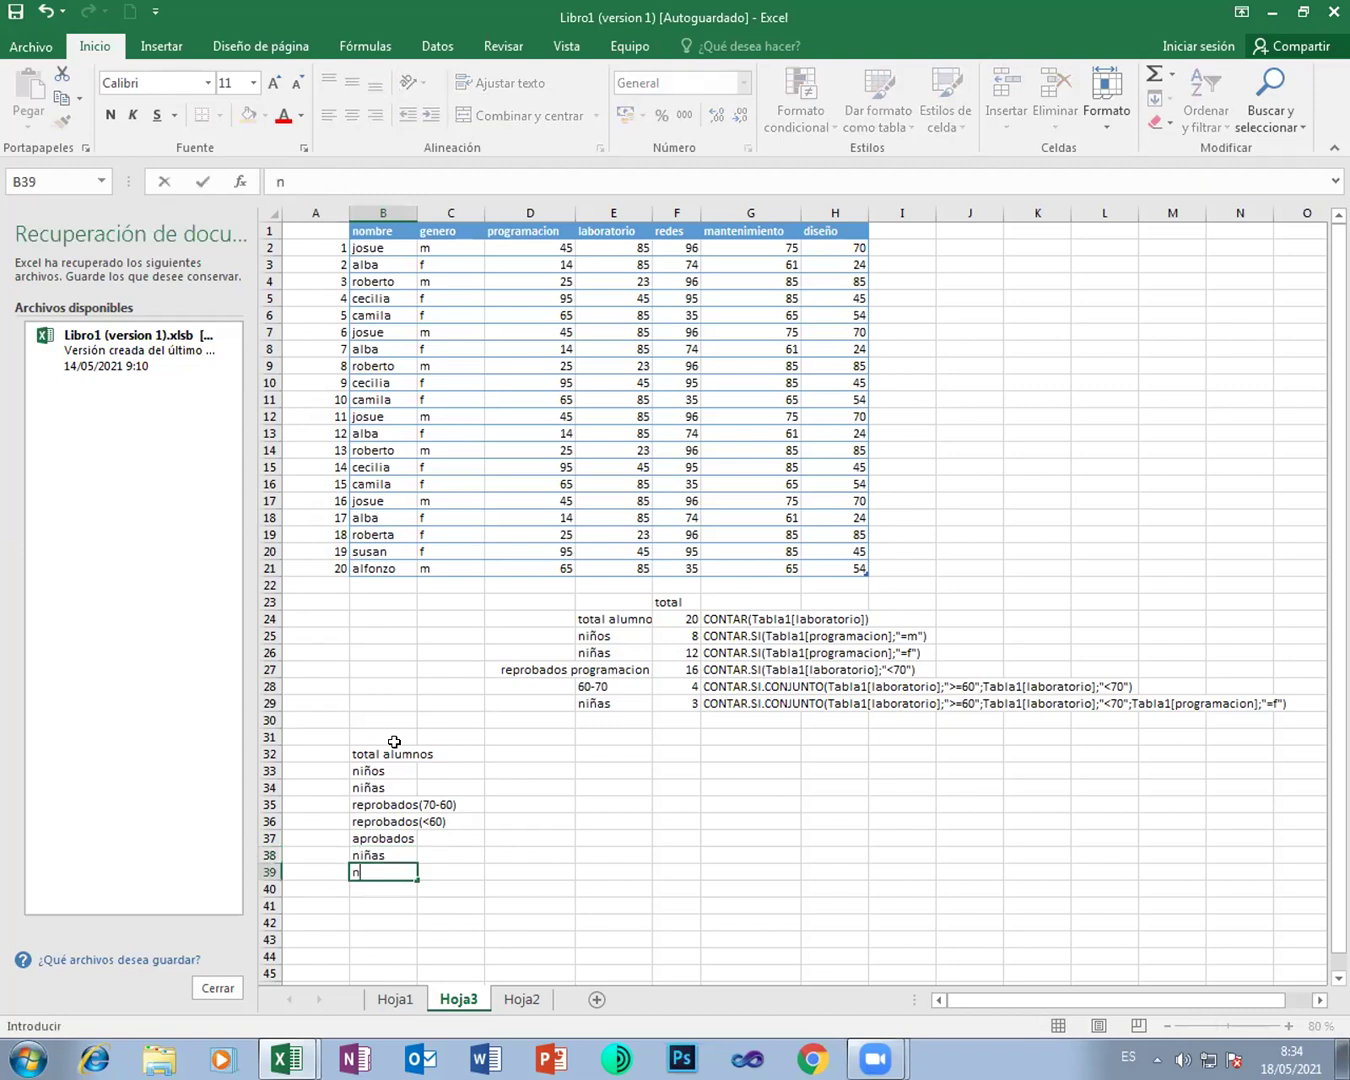
pyautogui.write('iños')
pyautogui.press('Return')
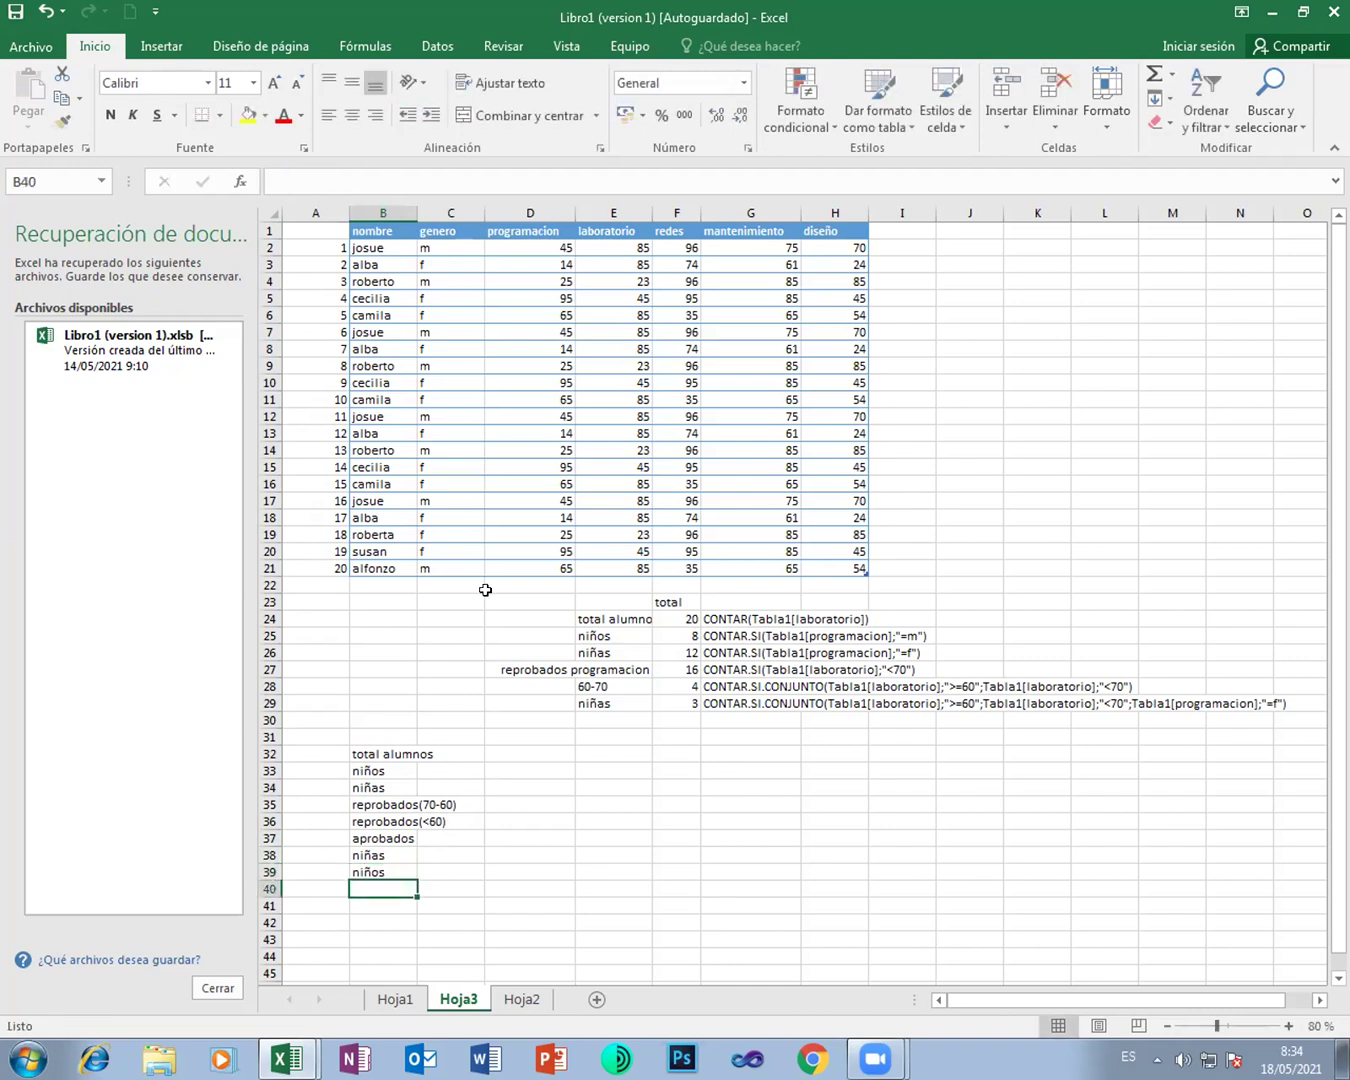
# Step: Insert one blank row above "reprobados(<60)" and another above "aprobados"
pyautogui.click(268, 821)
pyautogui.rightClick(268, 820)
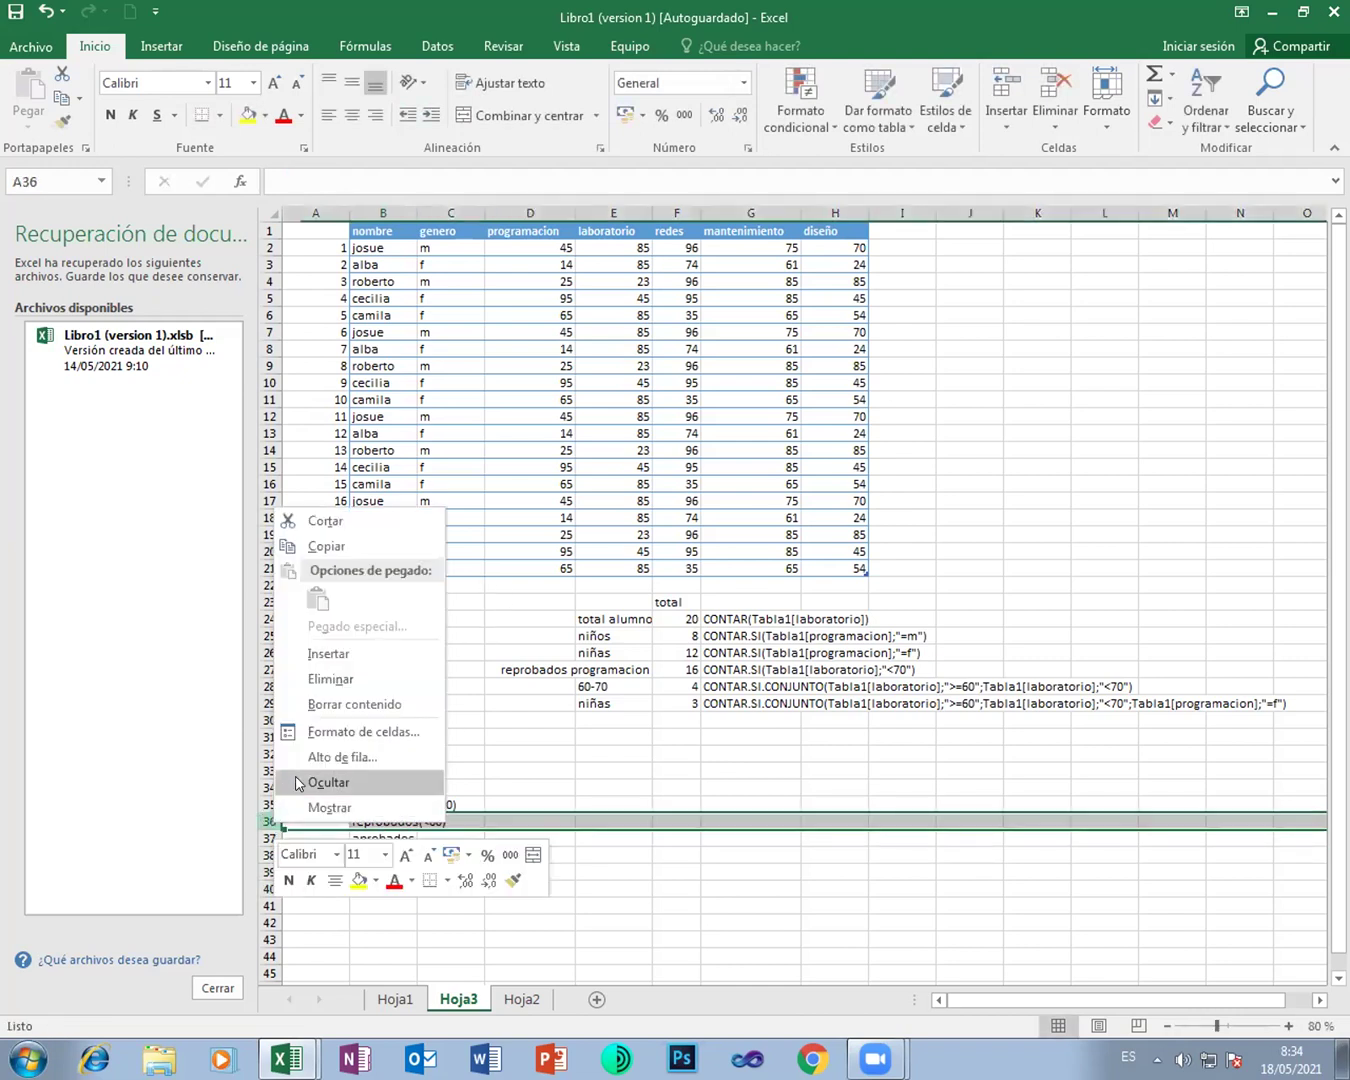
pyautogui.click(331, 655)
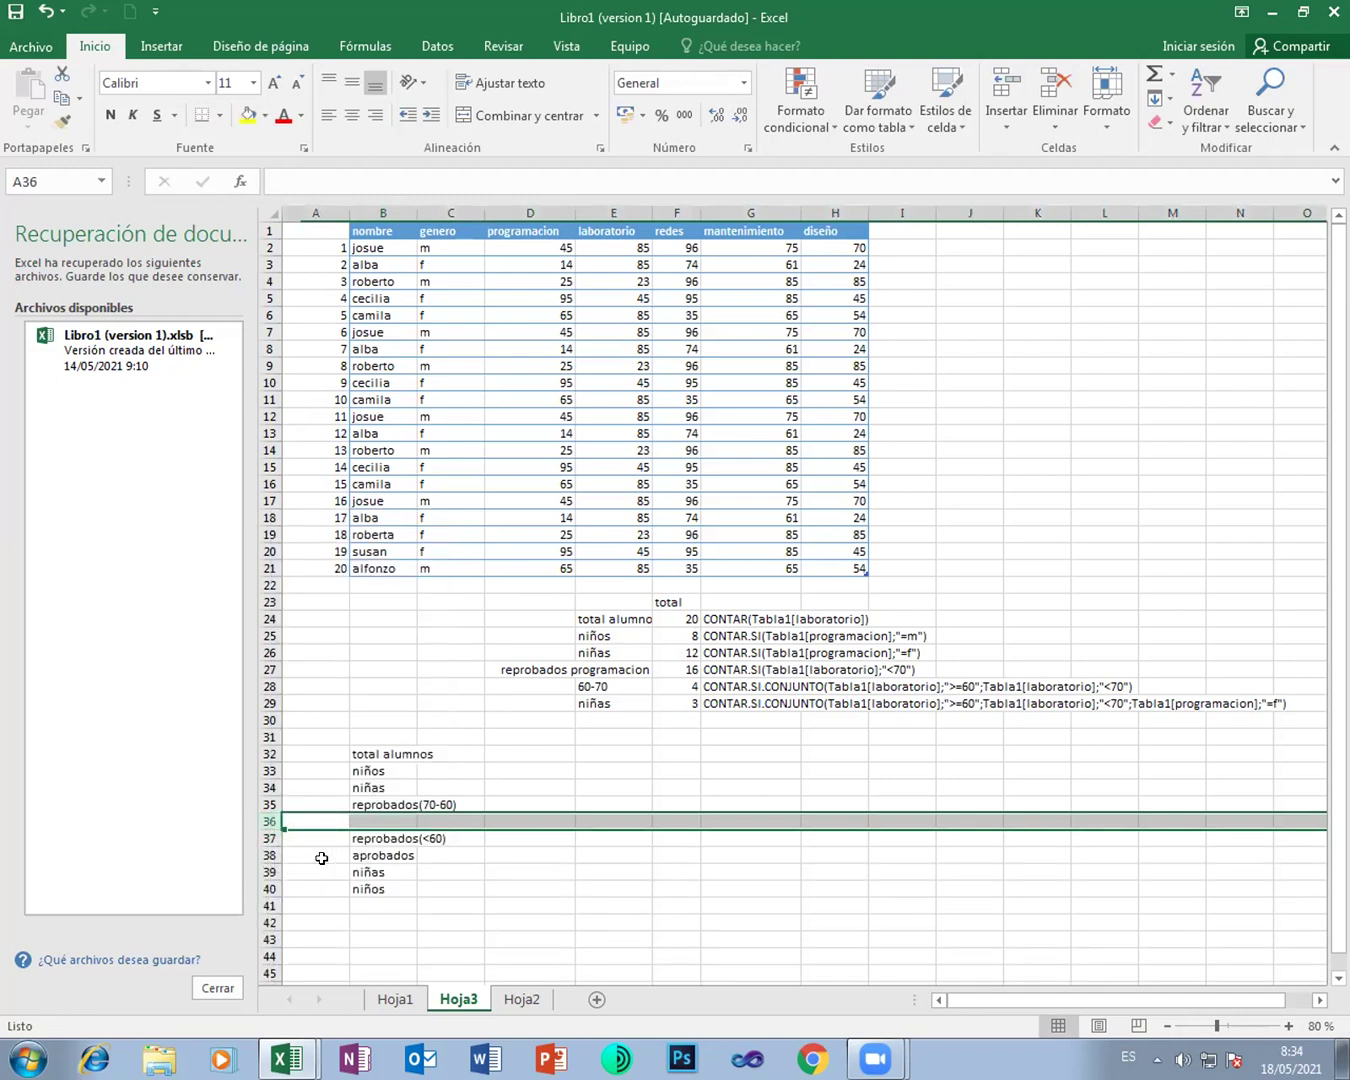
pyautogui.click(260, 852)
pyautogui.rightClick(261, 852)
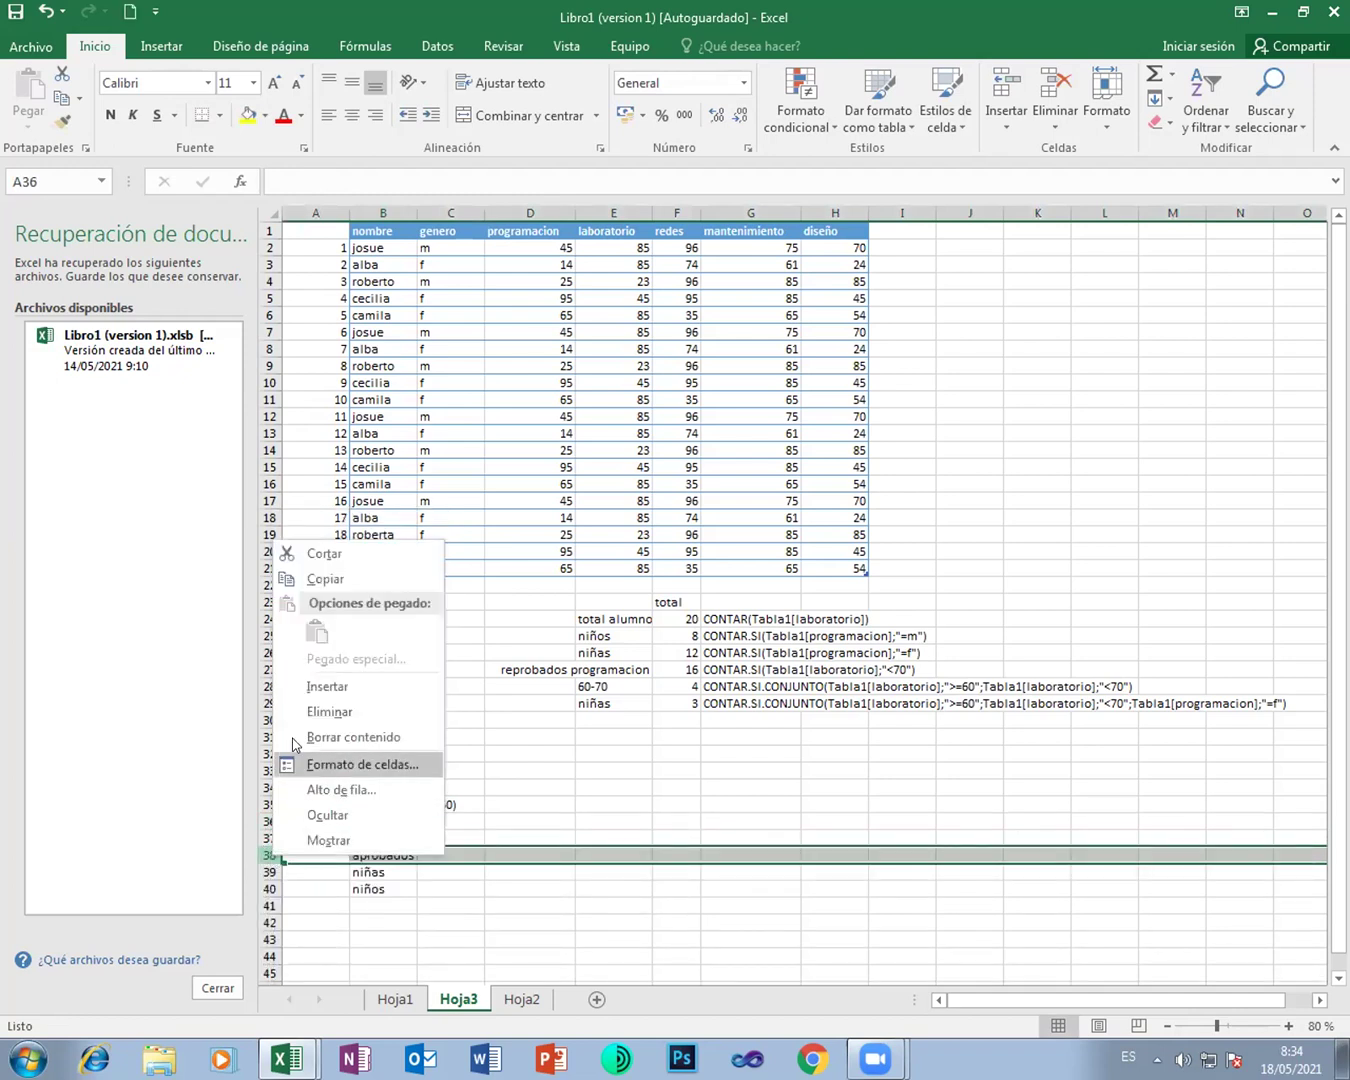
pyautogui.click(312, 688)
# Step: Enter the label "niñas" in B36, below "reprobados(70-60)"
pyautogui.click(389, 819)
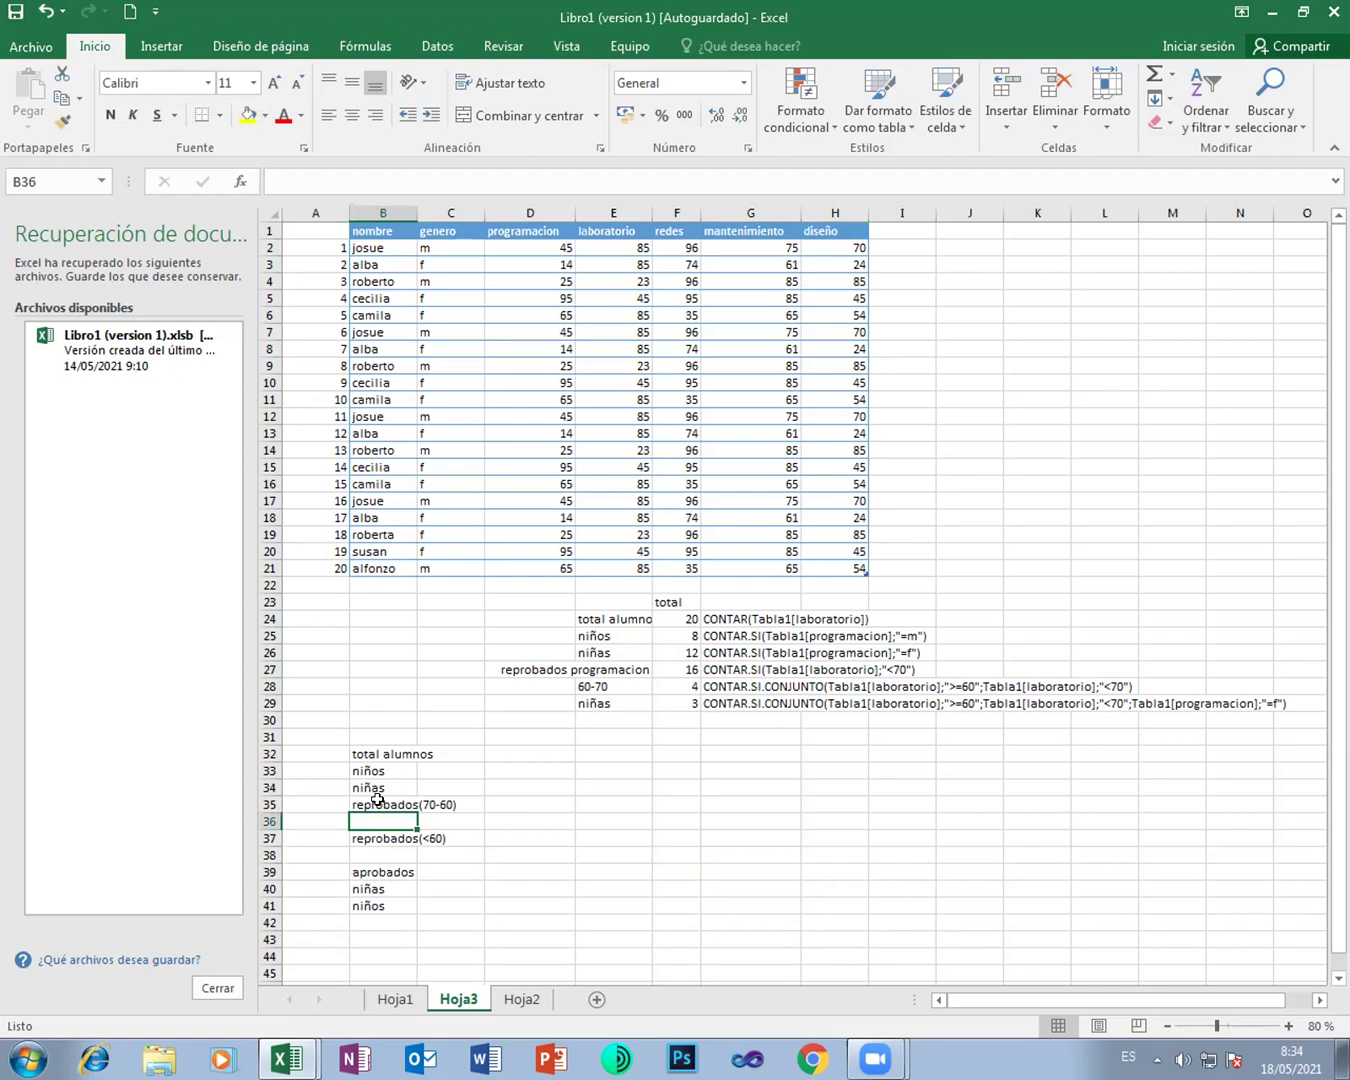
pyautogui.write('niñas')
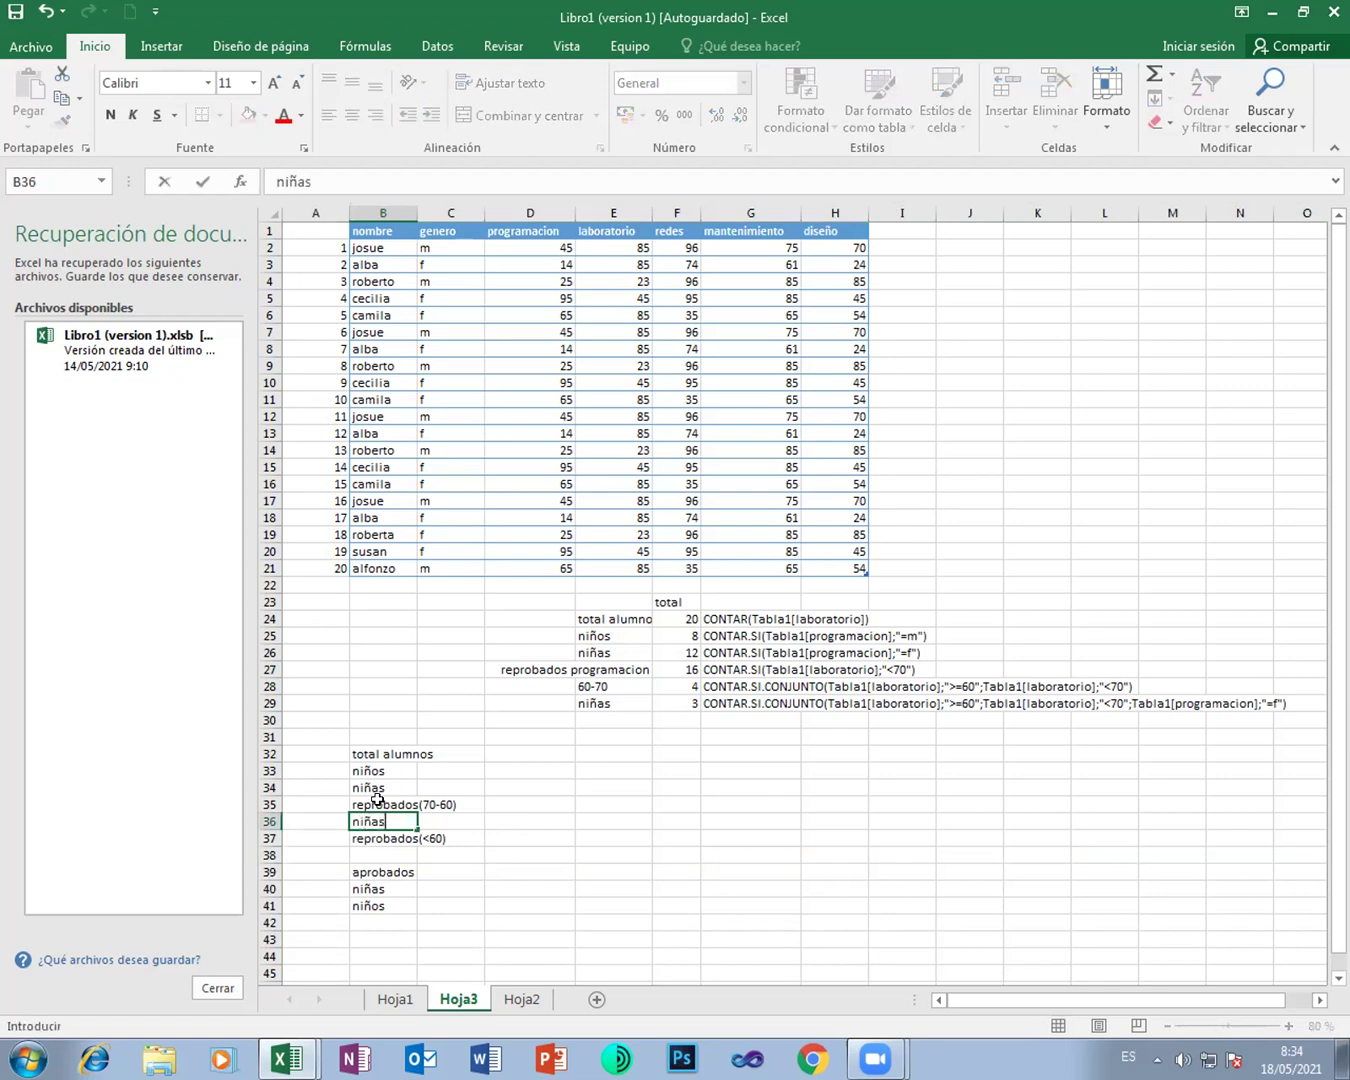
pyautogui.press('Return')
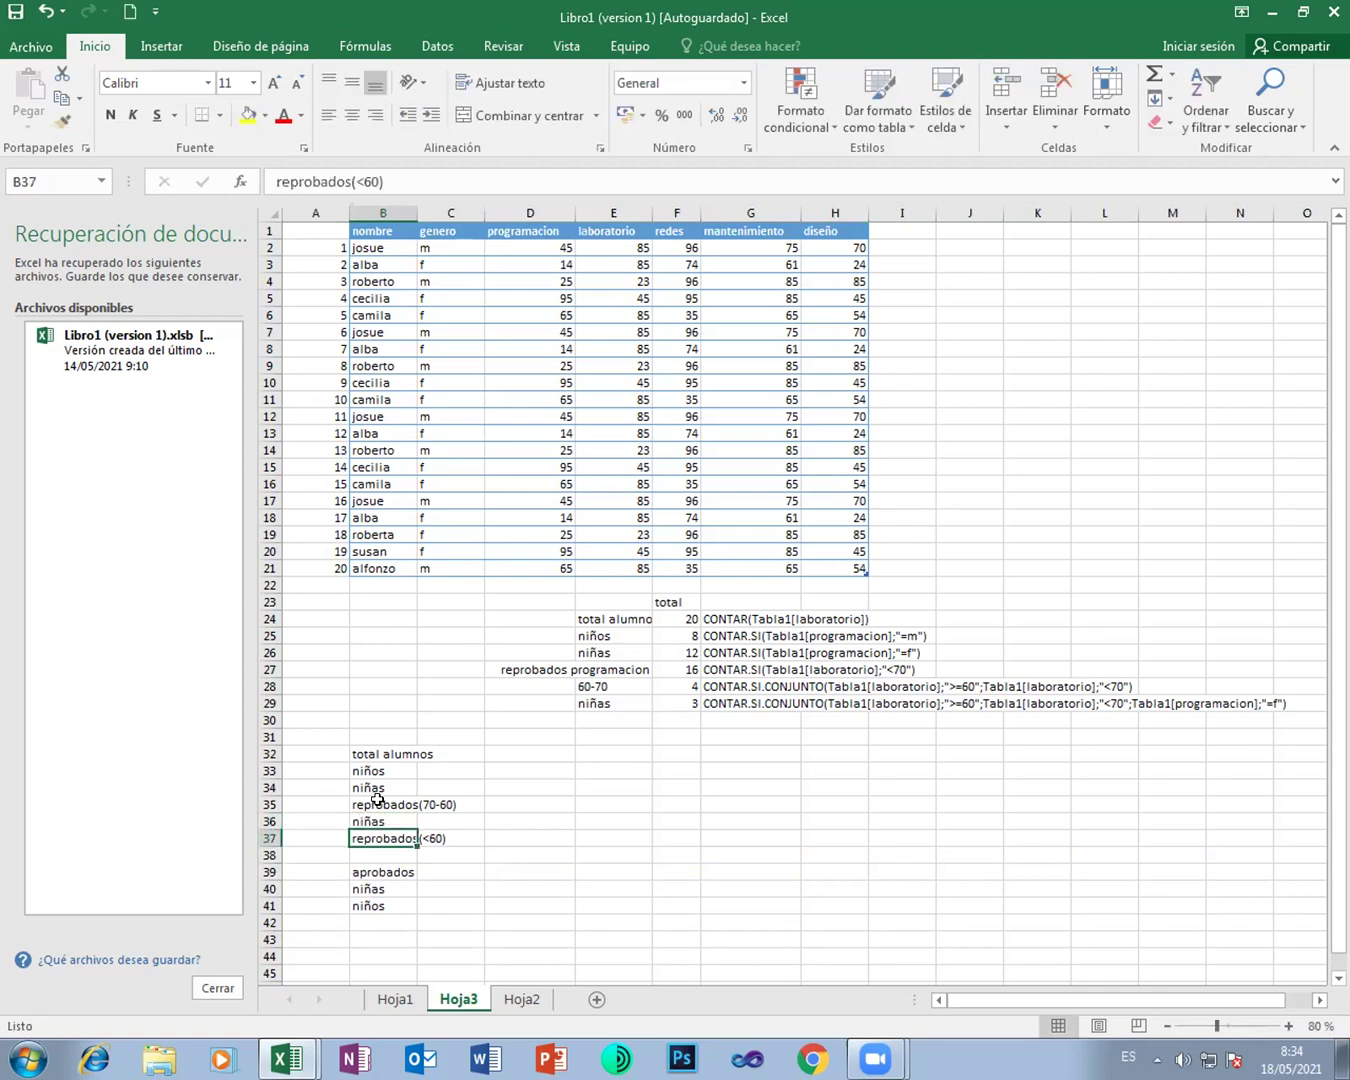
# Step: Insert a new row 37 above "reprobados(<60)" and enter "niños" in A37
pyautogui.rightClick(268, 838)
pyautogui.click(327, 671)
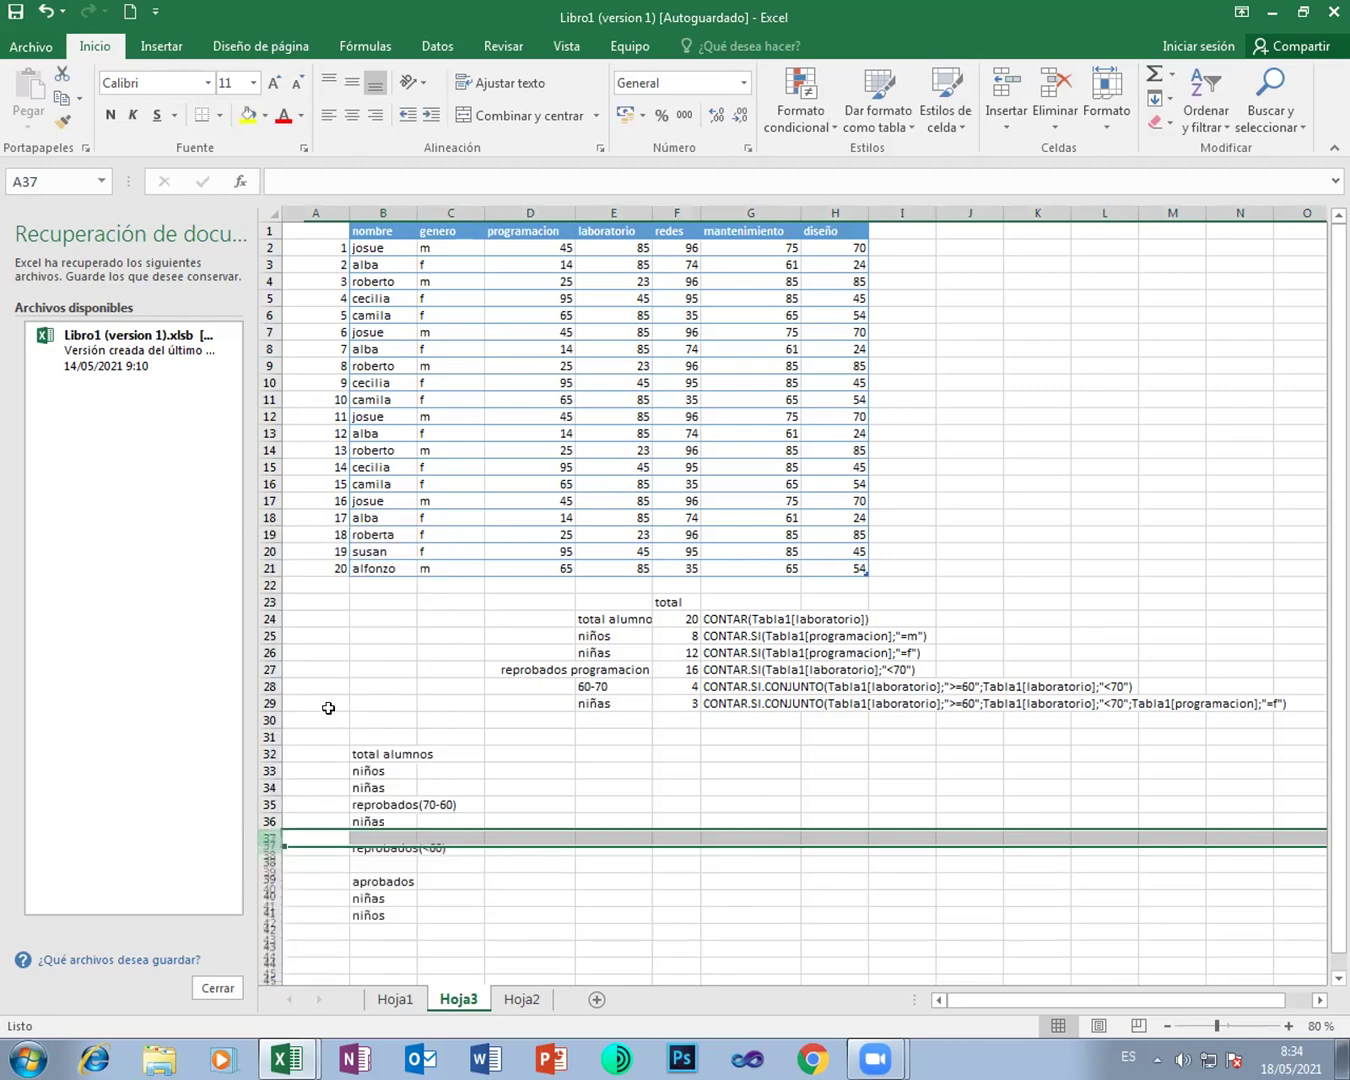
pyautogui.write('niños')
pyautogui.press('Tab')
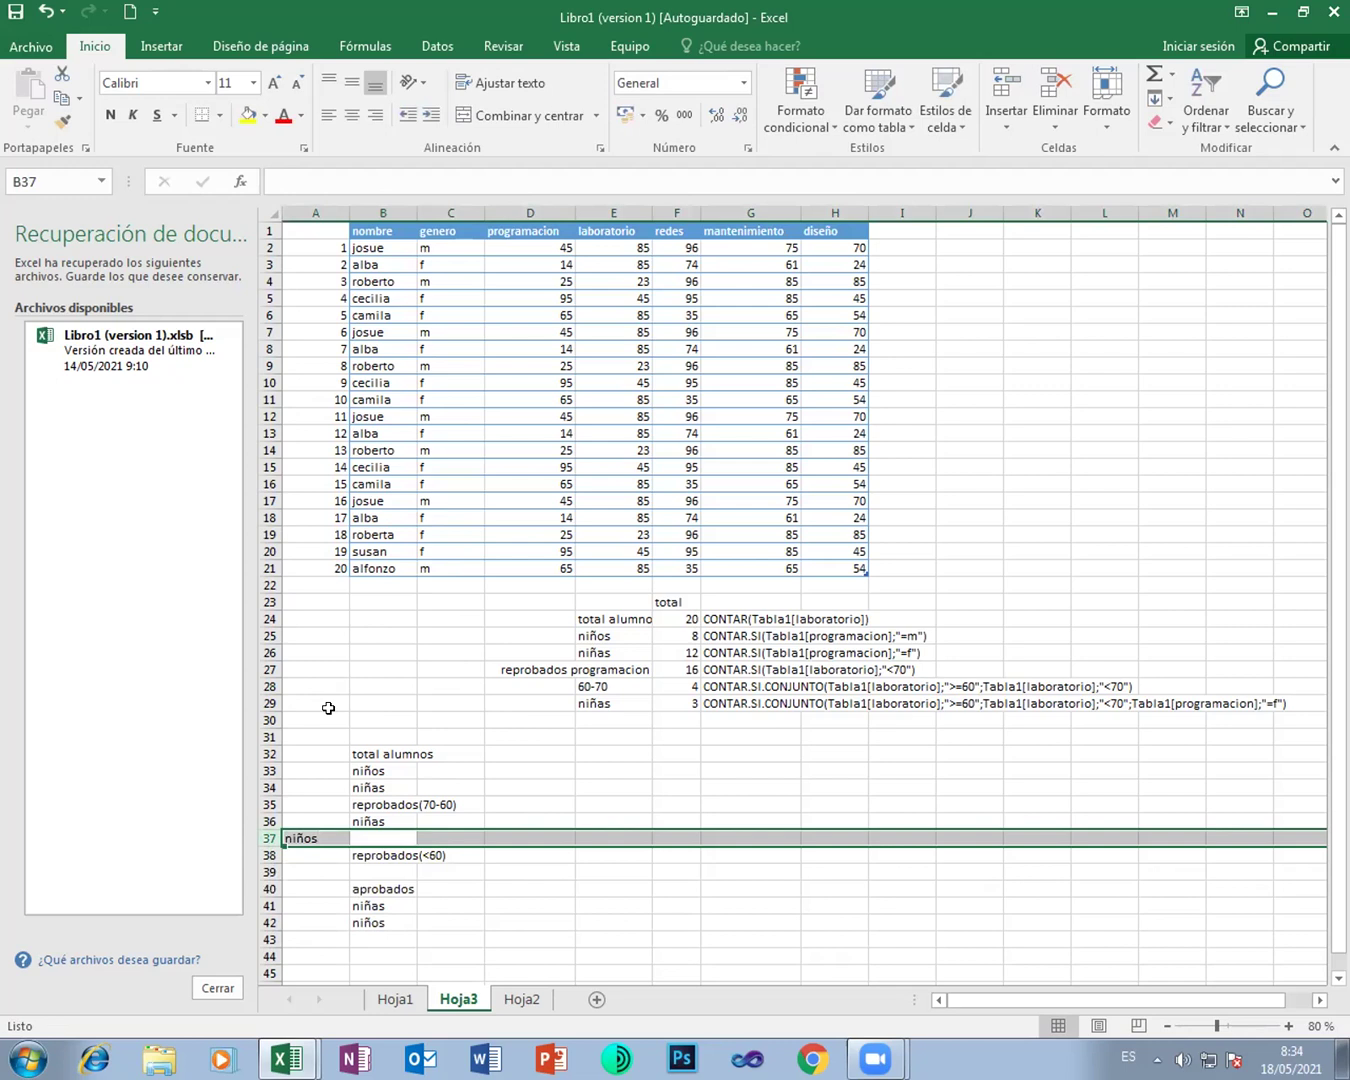
# Step: Move the "niños" label from A37 to B37
pyautogui.press('Tab')
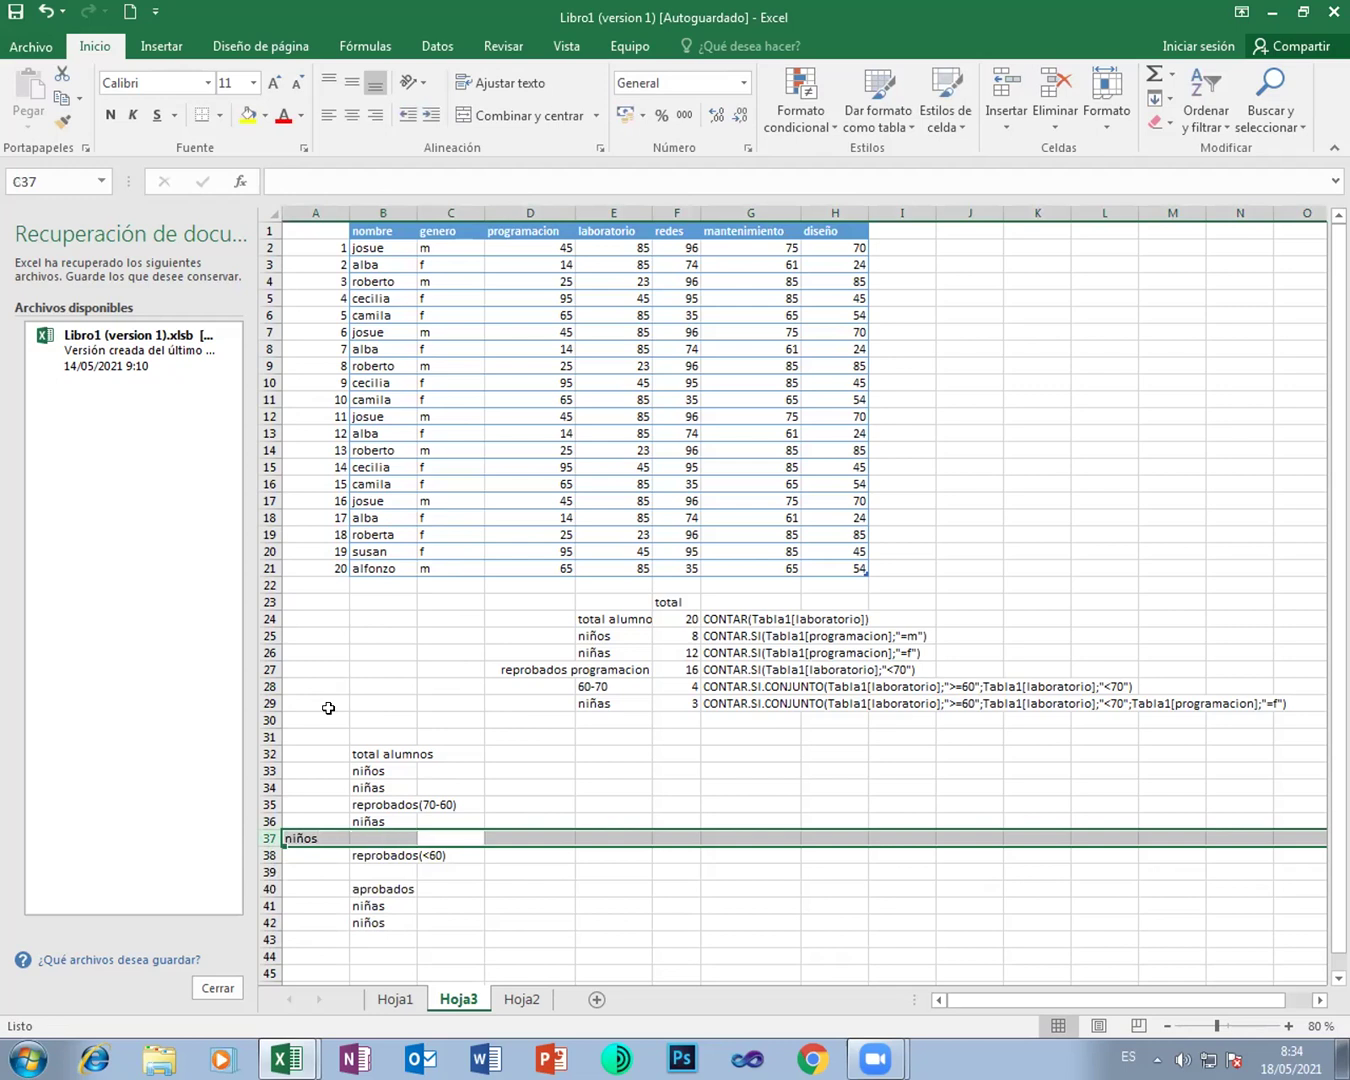
pyautogui.press('Down')
pyautogui.press('Up')
pyautogui.press('Left')
pyautogui.press('Left')
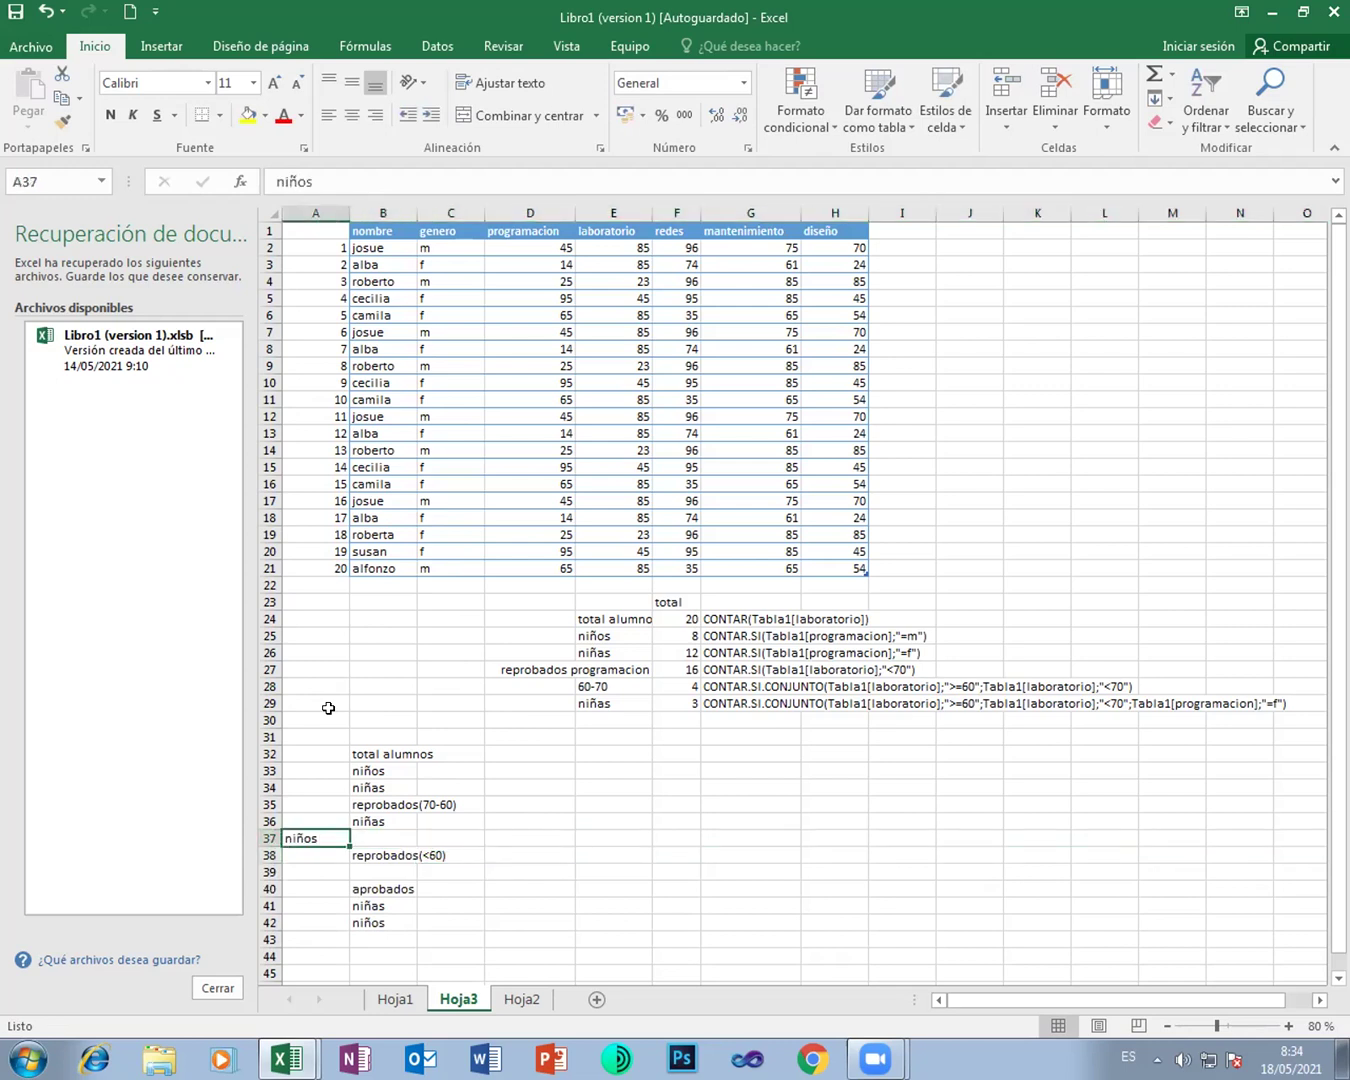
pyautogui.moveTo(319, 845); pyautogui.dragTo(368, 835)
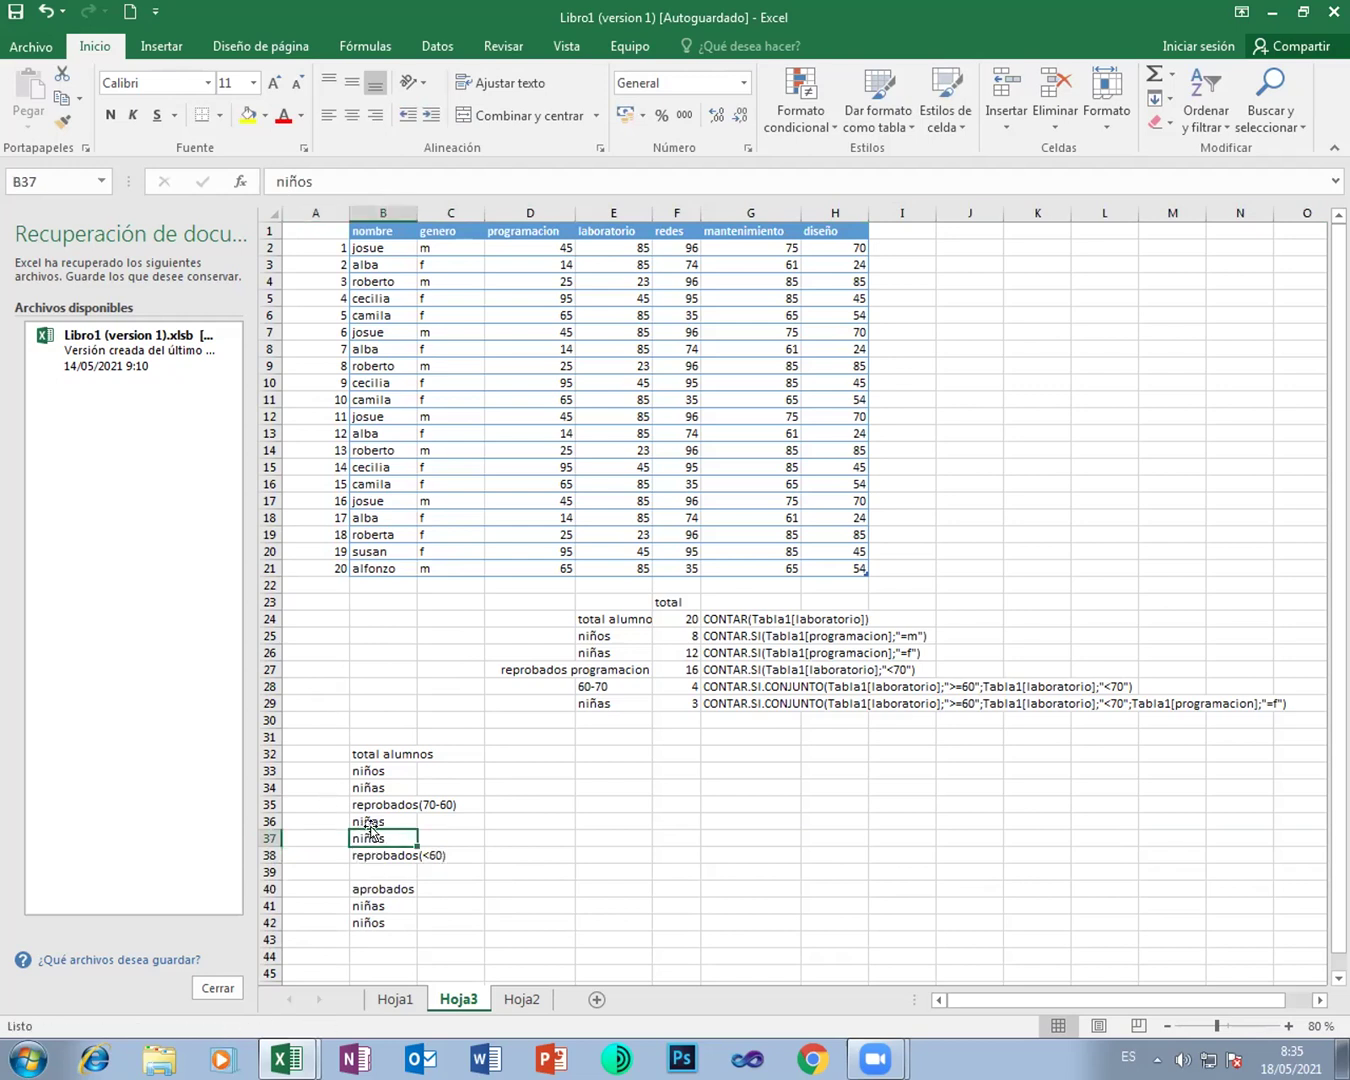
# Step: Move the "niñas" and "niños" labels from B36:B37 to C36:C37
pyautogui.click(384, 826)
pyautogui.moveTo(384, 826); pyautogui.dragTo(423, 819)
pyautogui.click(441, 858)
pyautogui.press('Down')
pyautogui.press('Down')
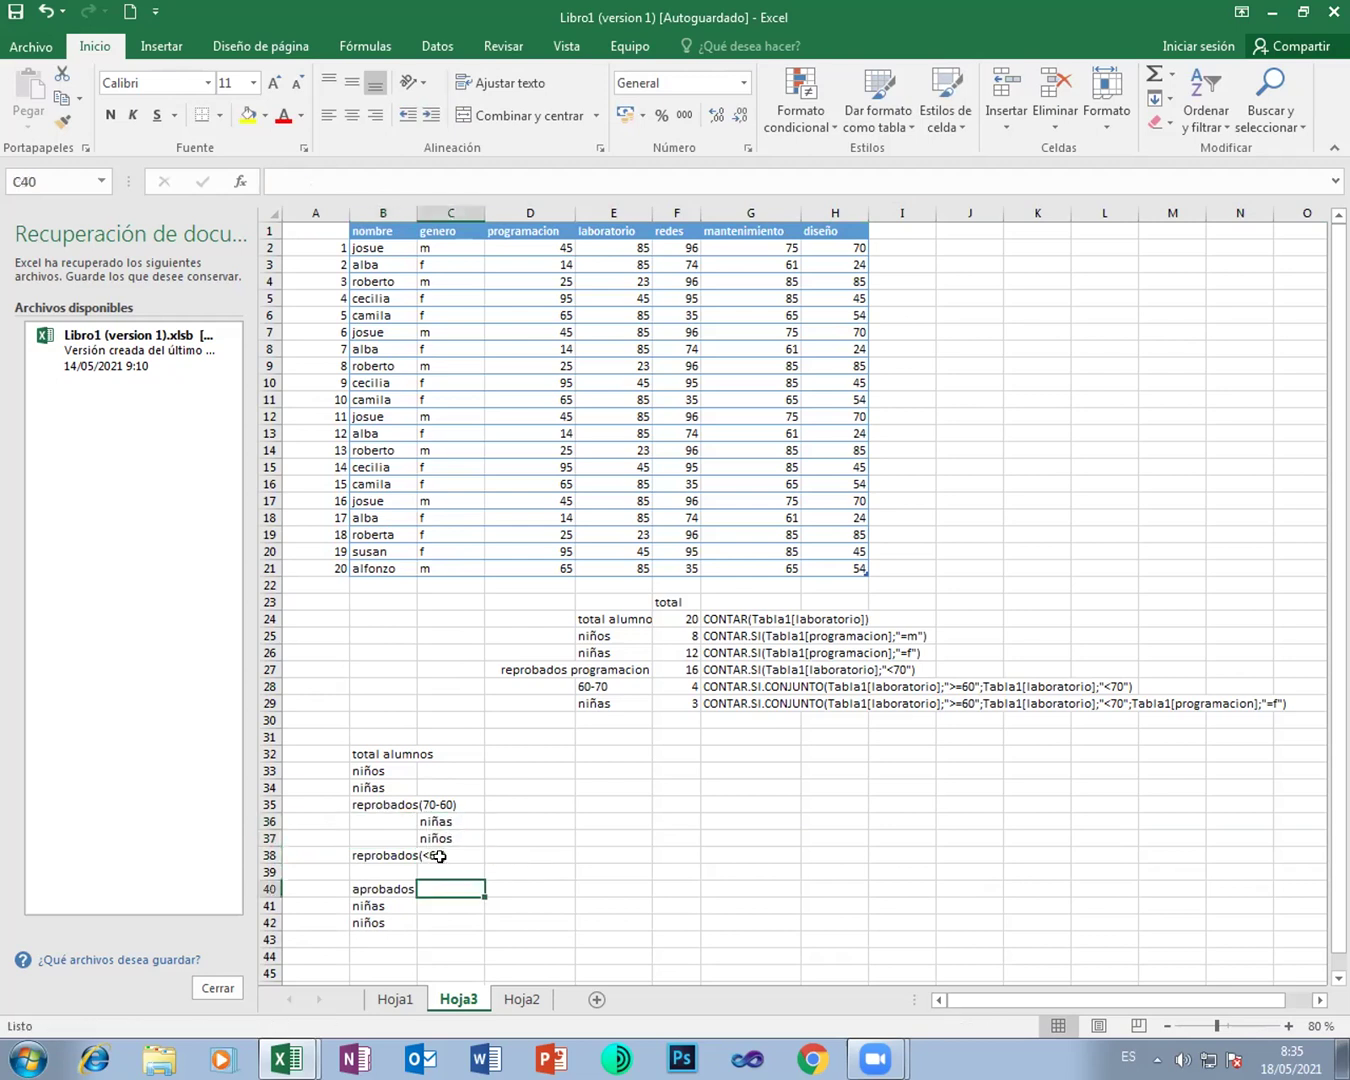
# Step: Try to insert copies of the labels in C36:C37 above the "aprobados" row, and undo the insertion
pyautogui.moveTo(443, 821); pyautogui.dragTo(451, 834)
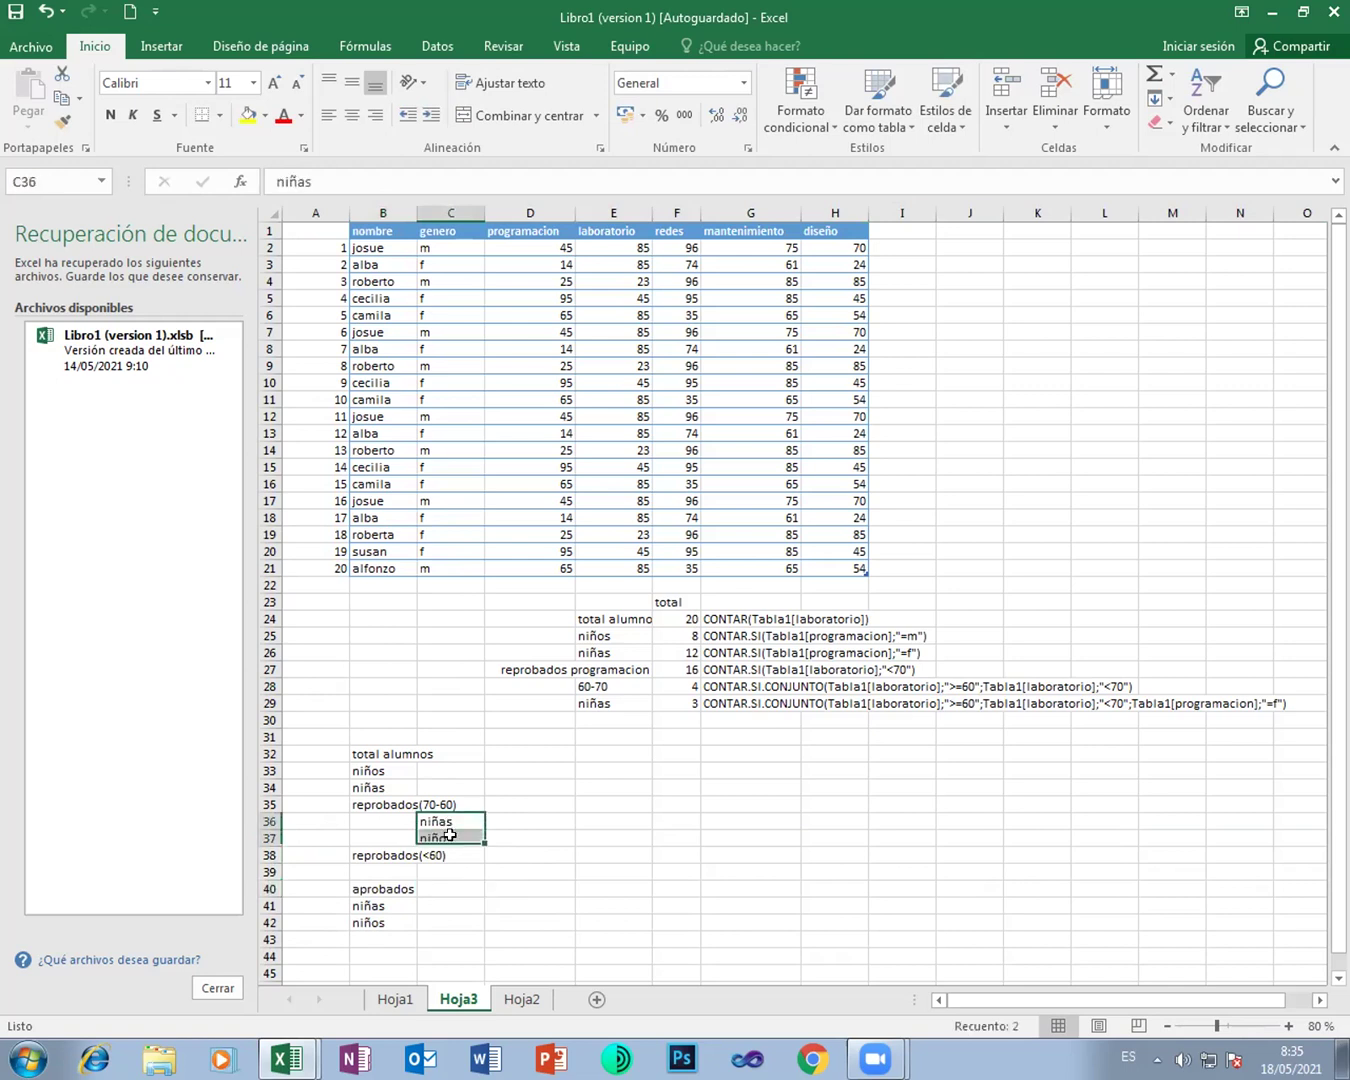
pyautogui.hotkey('ctrl', 'c')
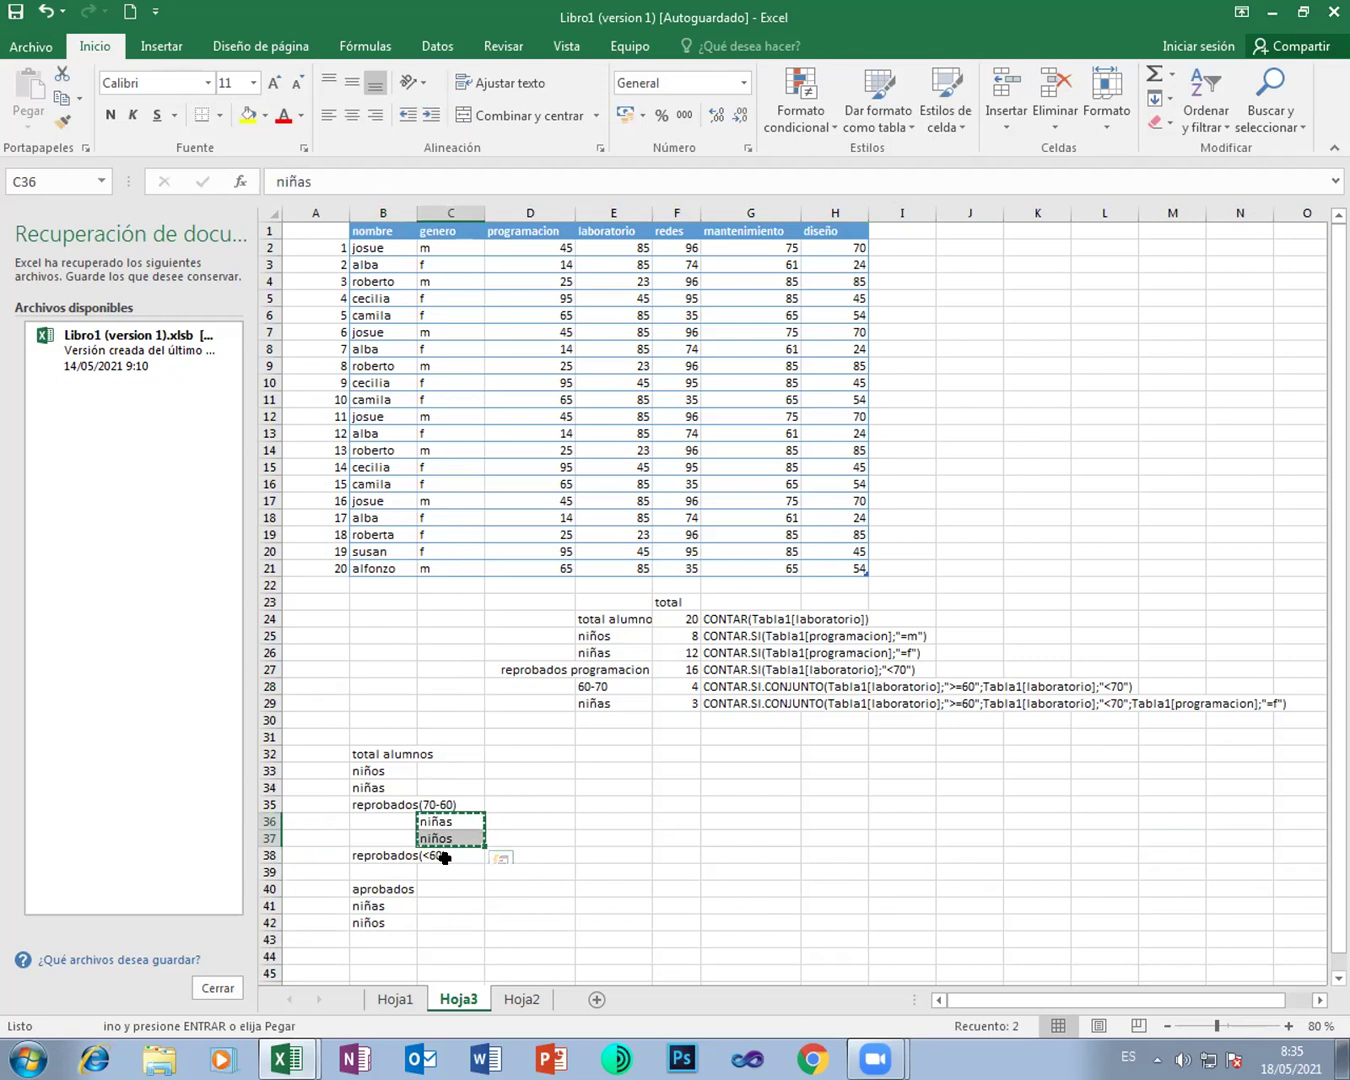
pyautogui.rightClick(278, 888)
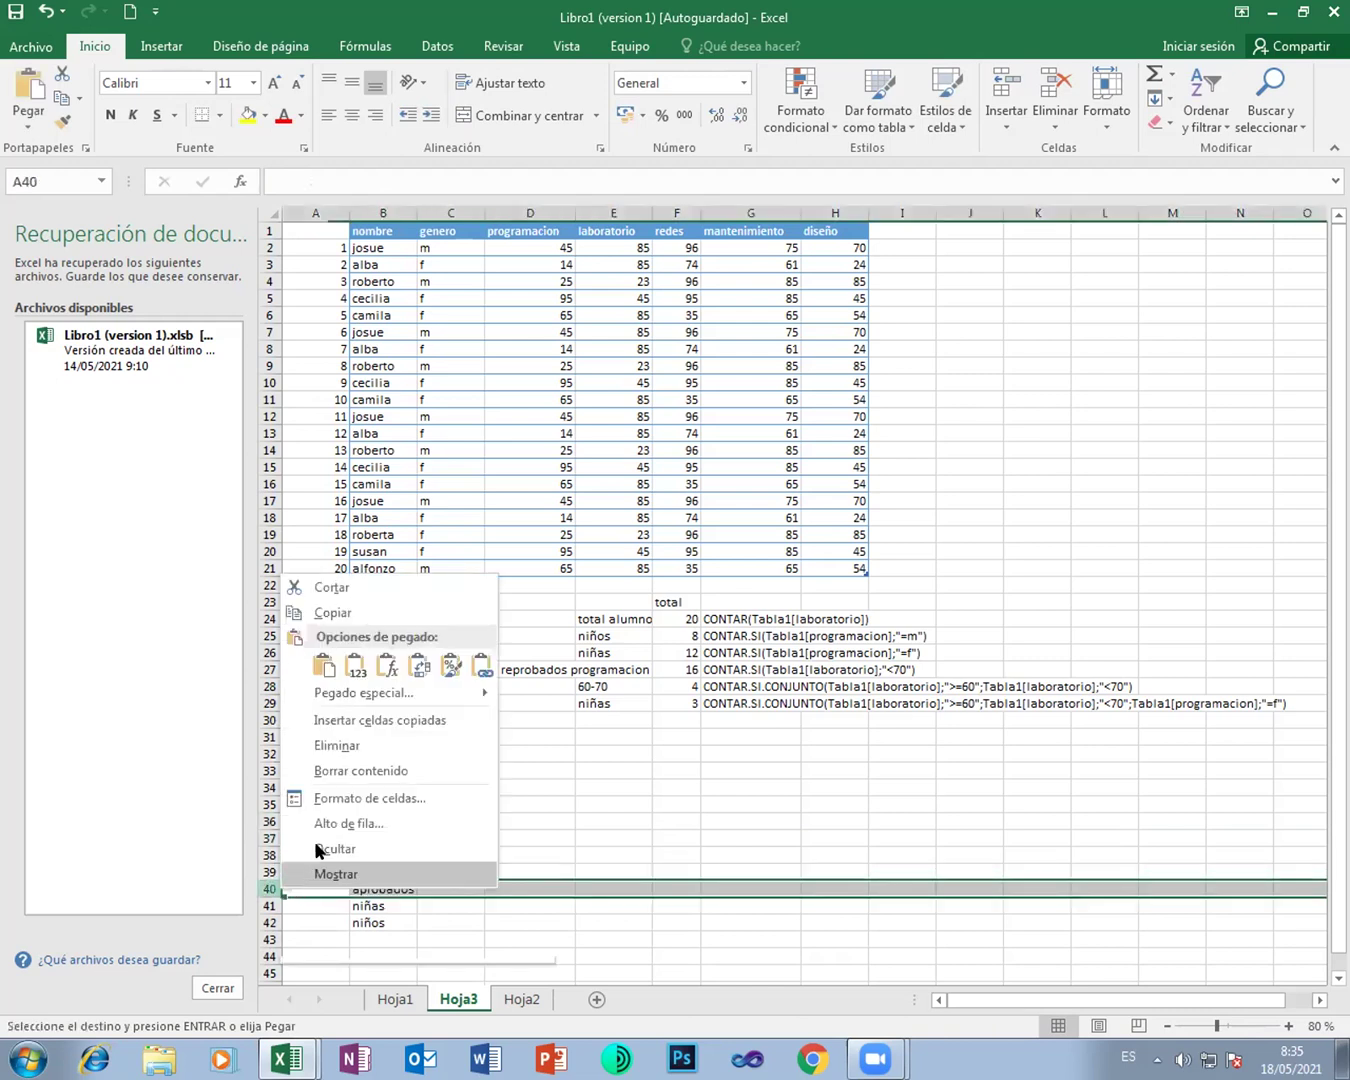
pyautogui.click(345, 720)
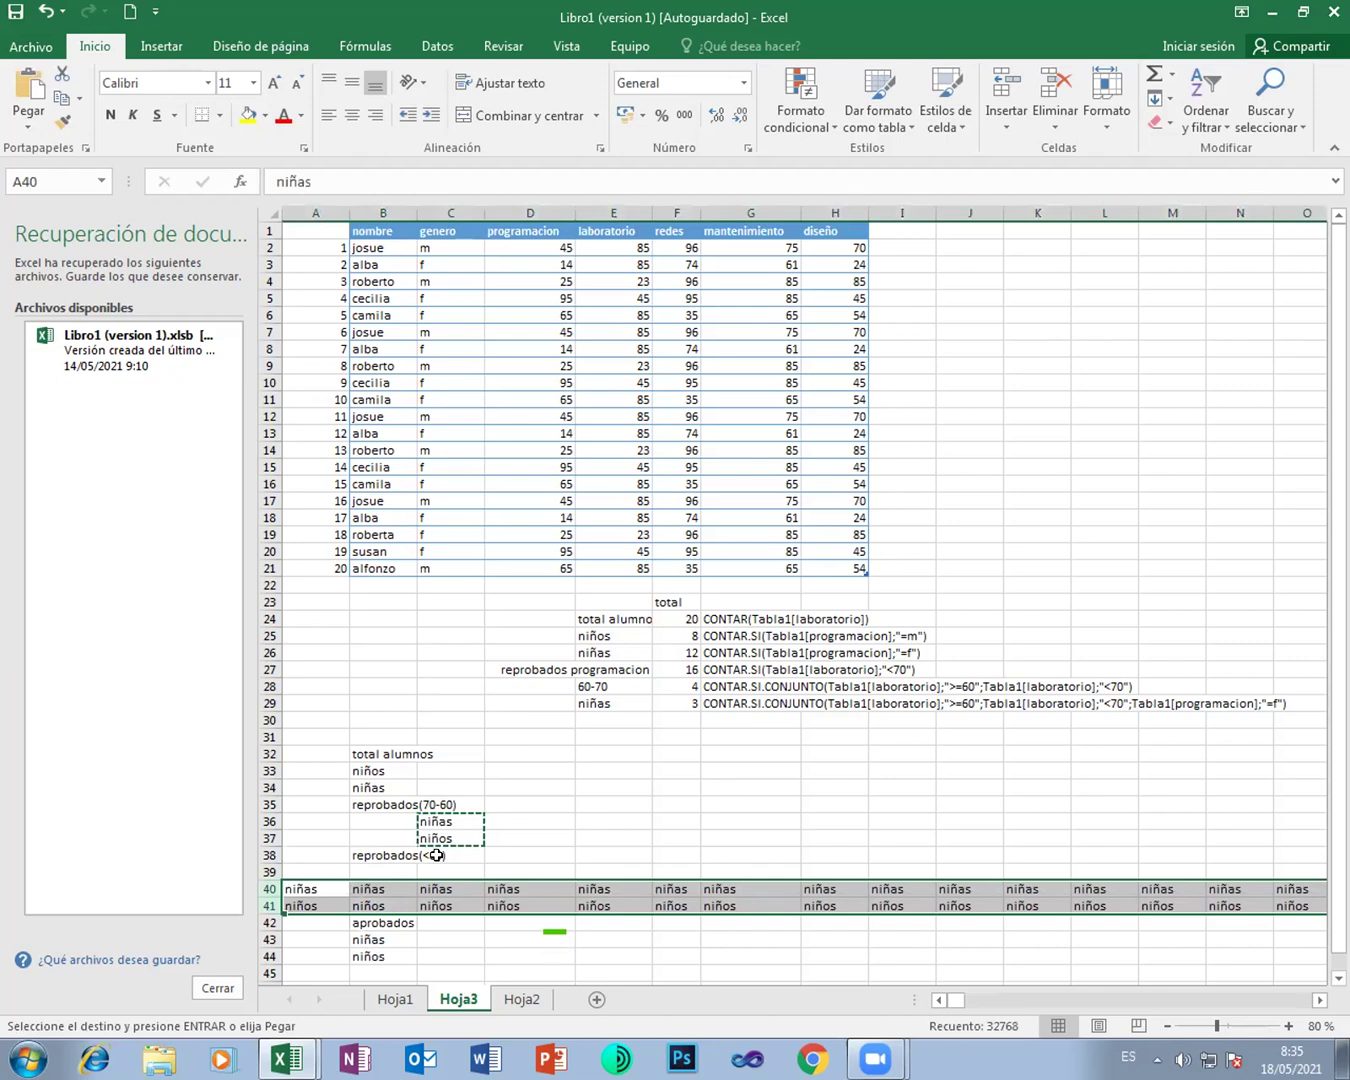
pyautogui.hotkey('ctrl', 'z')
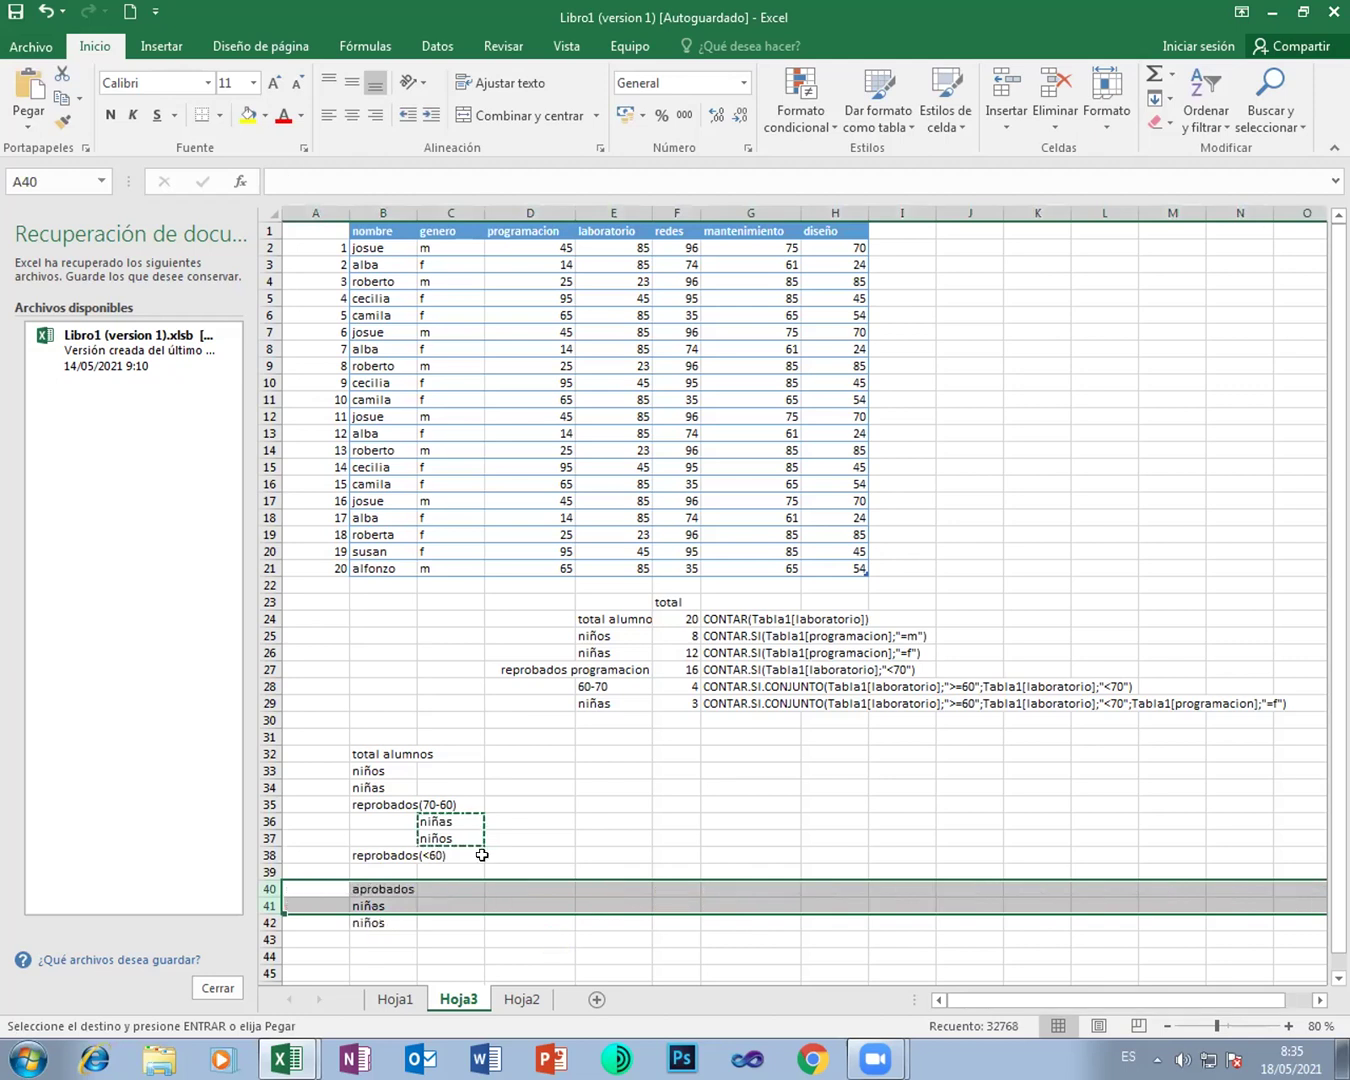
pyautogui.hotkey('ctrl', 'z')
# Step: Insert a blank row above the "aprobados" label in row 40
pyautogui.press('Down')
pyautogui.hotkey('shift', 'space')
pyautogui.rightClick(276, 889)
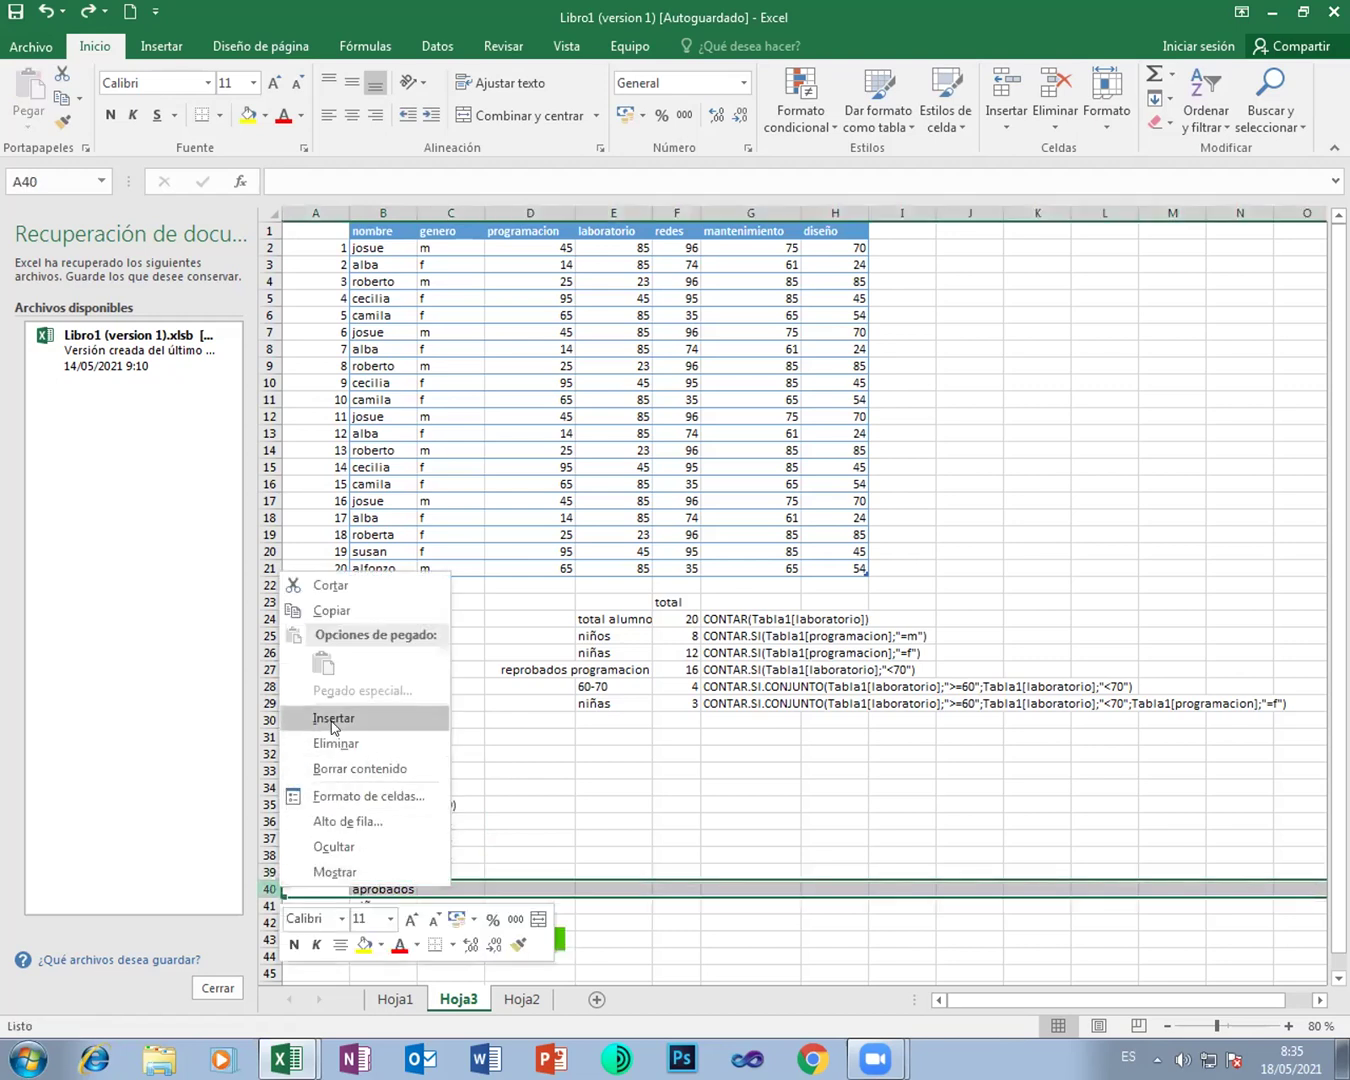
pyautogui.click(333, 718)
# Step: Copy the "niñas" and "niños" labels from C36:C37 to C39:C40, and move the labels in B42:B43 to C42:C43
pyautogui.moveTo(449, 822); pyautogui.dragTo(449, 838)
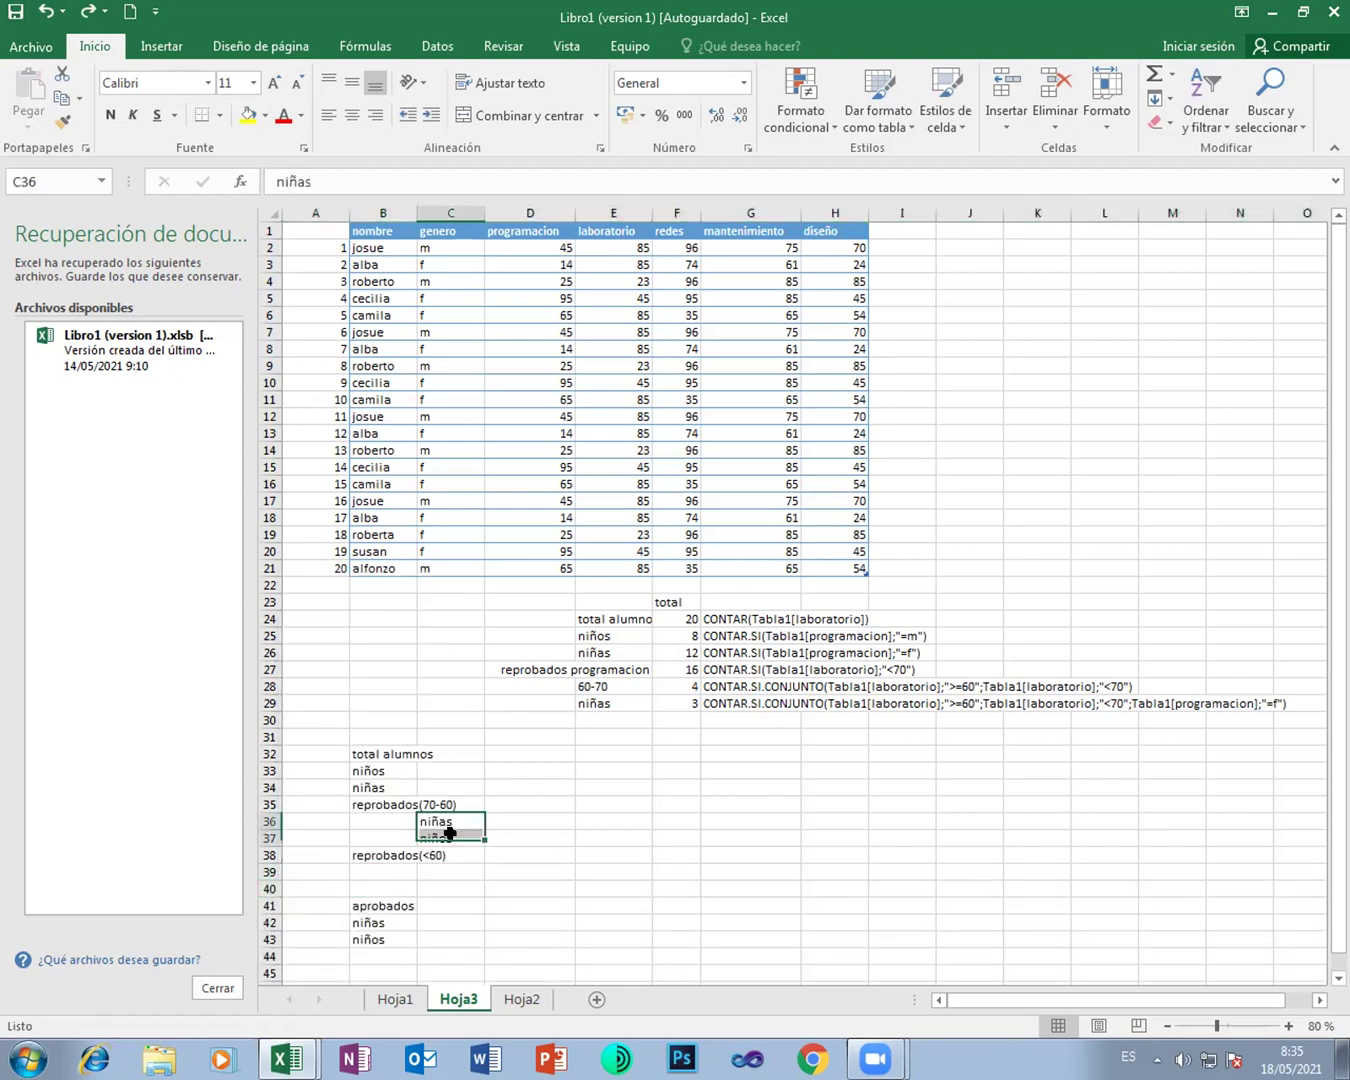
pyautogui.hotkey('ctrl', 'c')
pyautogui.press('Down')
pyautogui.press('Down')
pyautogui.press('Down')
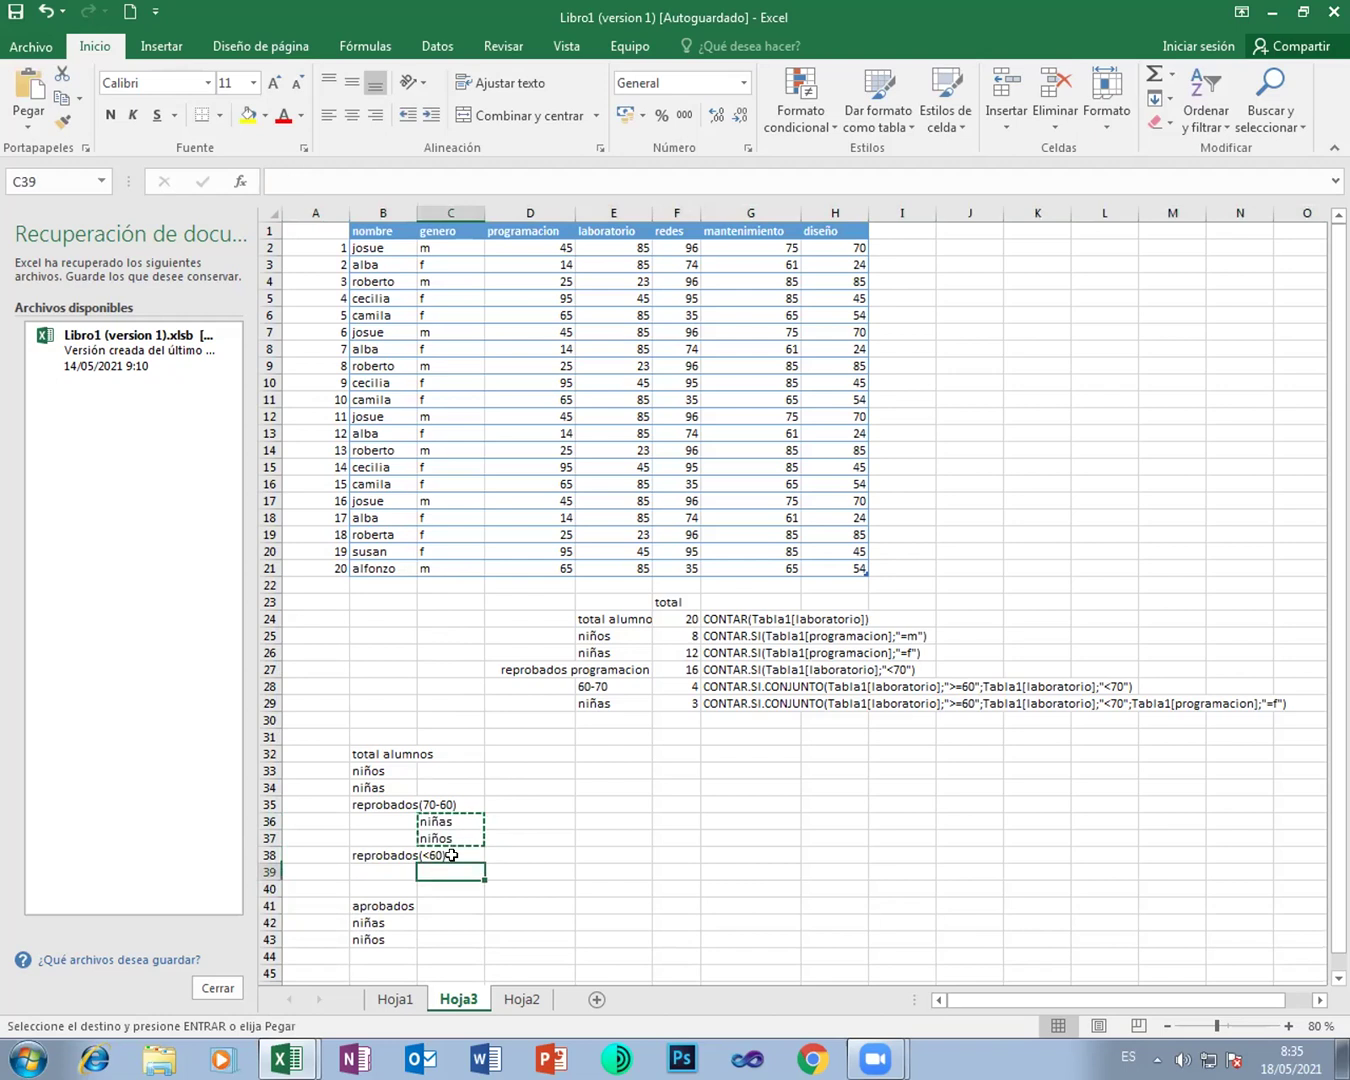
pyautogui.hotkey('ctrl', 'v')
pyautogui.scroll(-2, 510, 856)
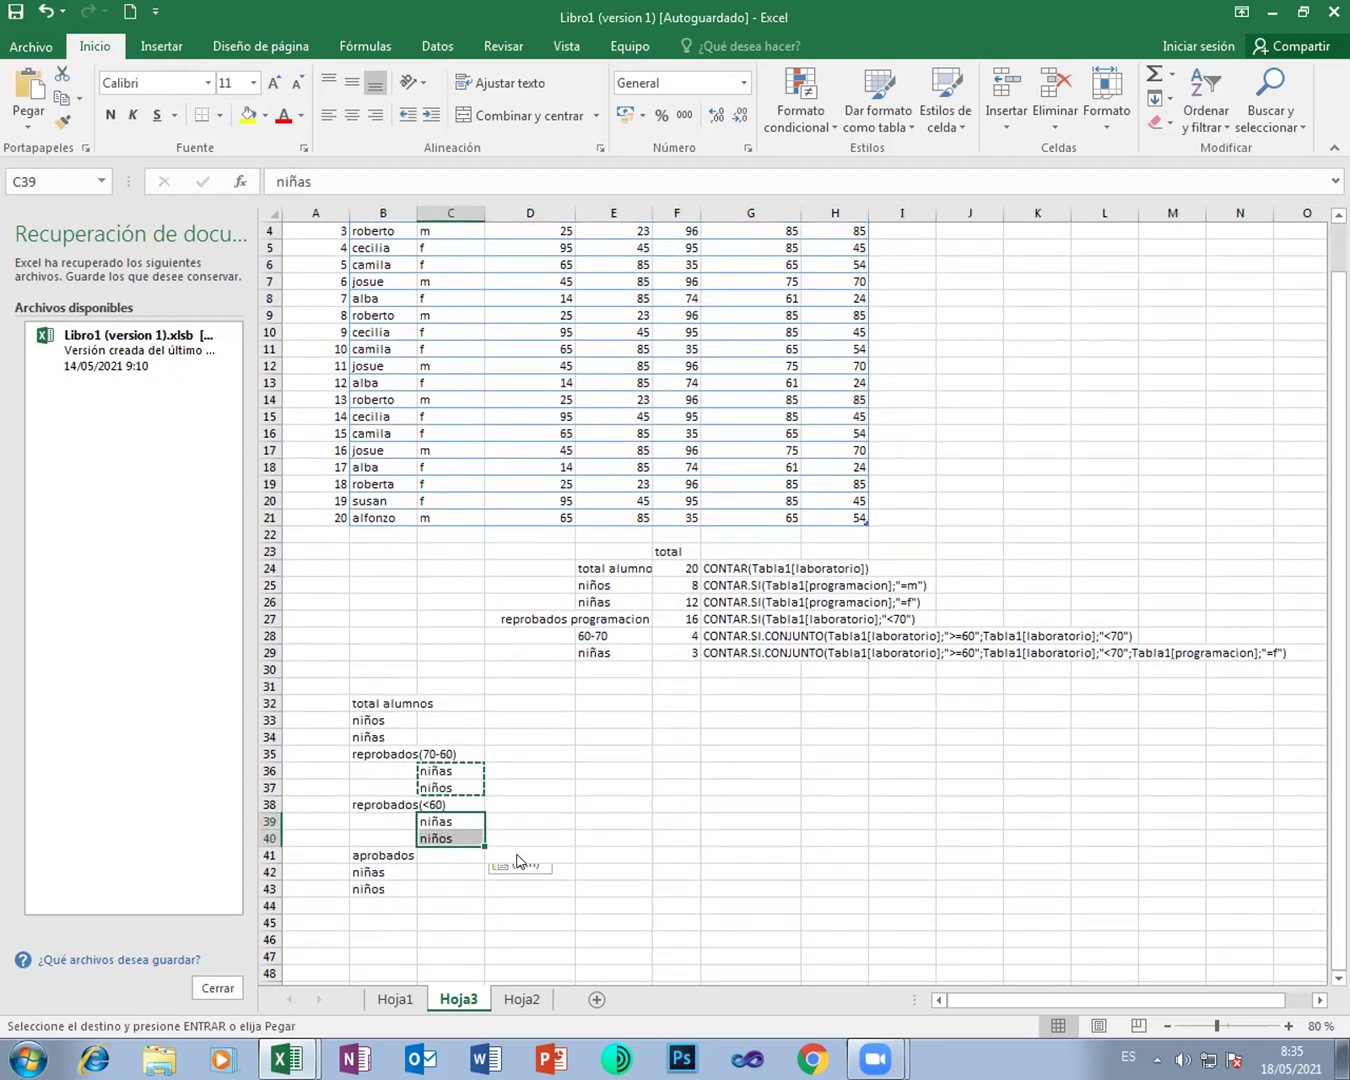
pyautogui.moveTo(398, 822); pyautogui.dragTo(431, 818)
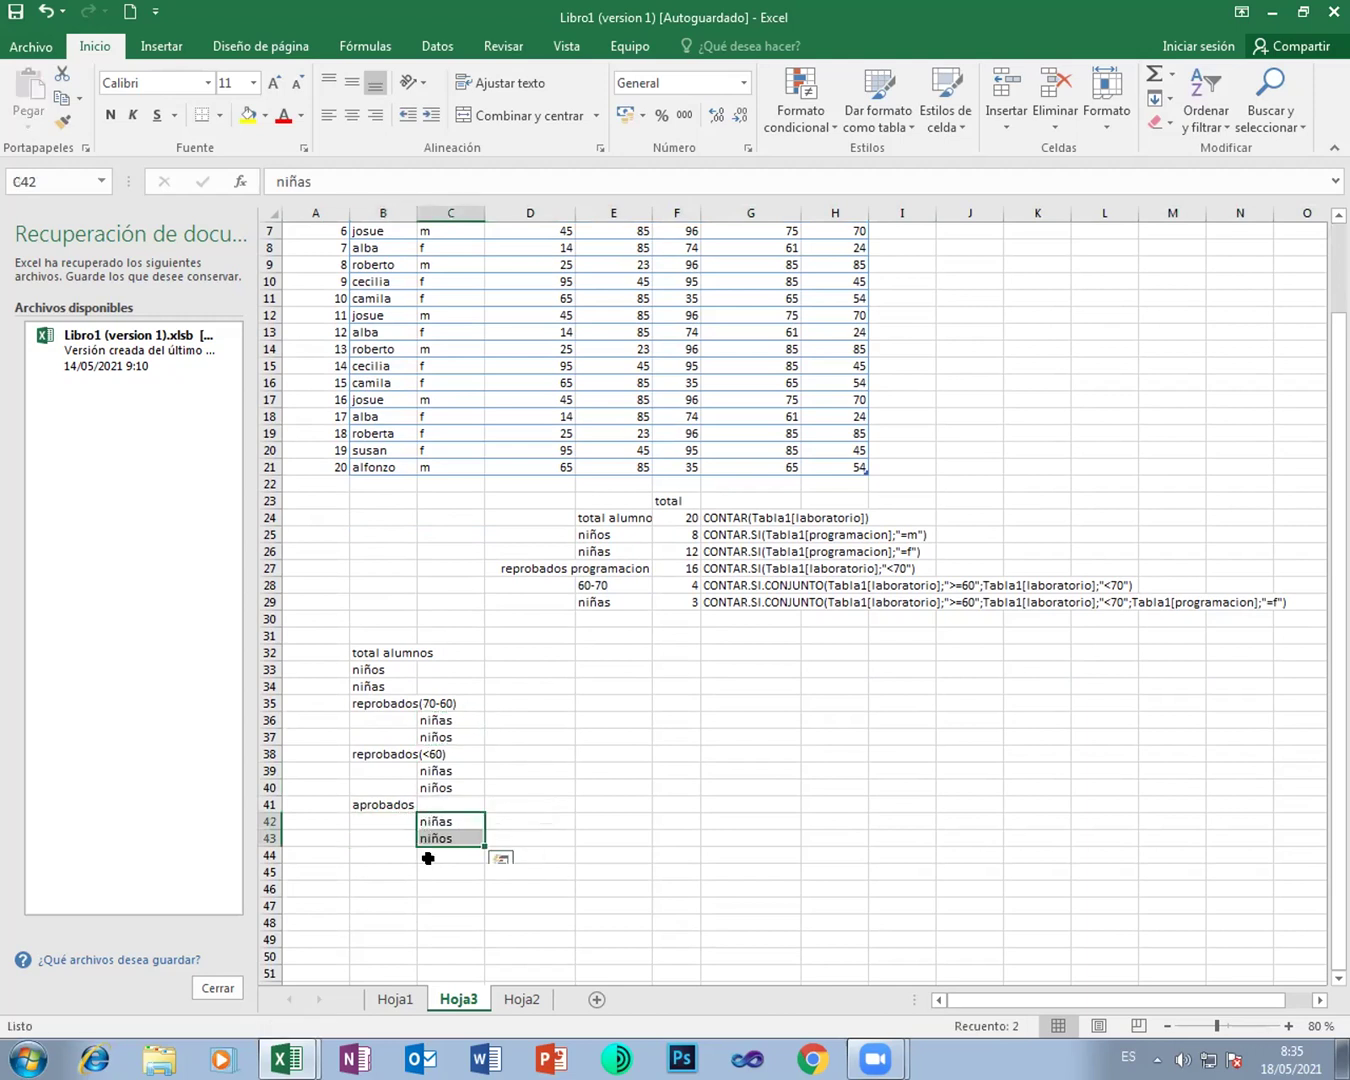
# Step: Enter the label "excelencia(90+)" in cell B44 below the "aprobados" group
pyautogui.click(390, 858)
pyautogui.write('e')
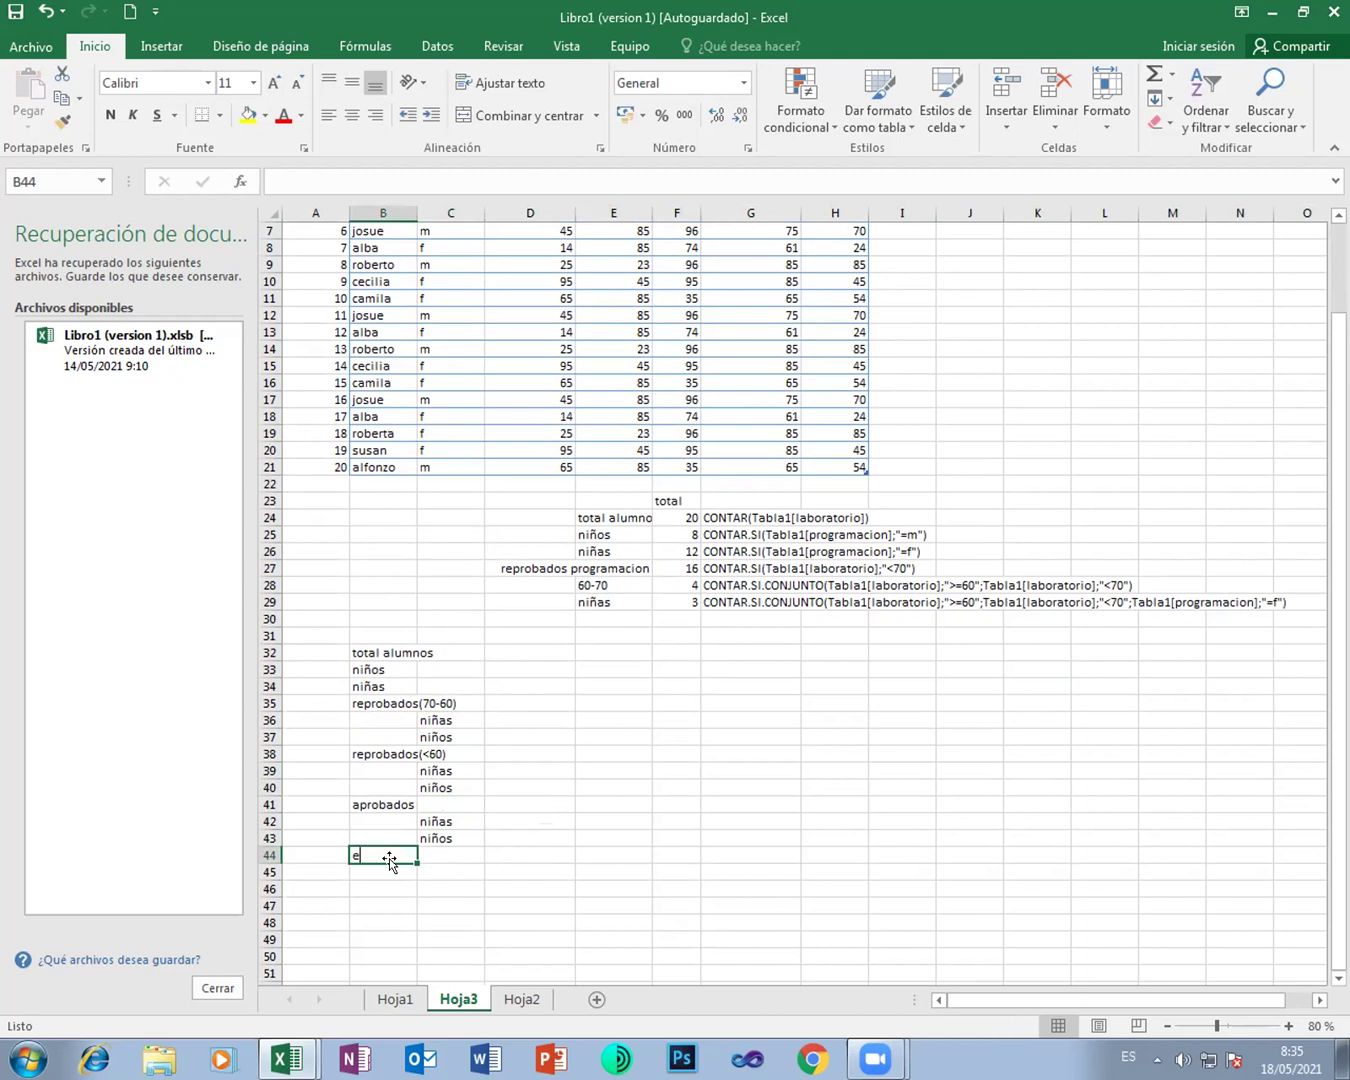
pyautogui.write('xcelencia')
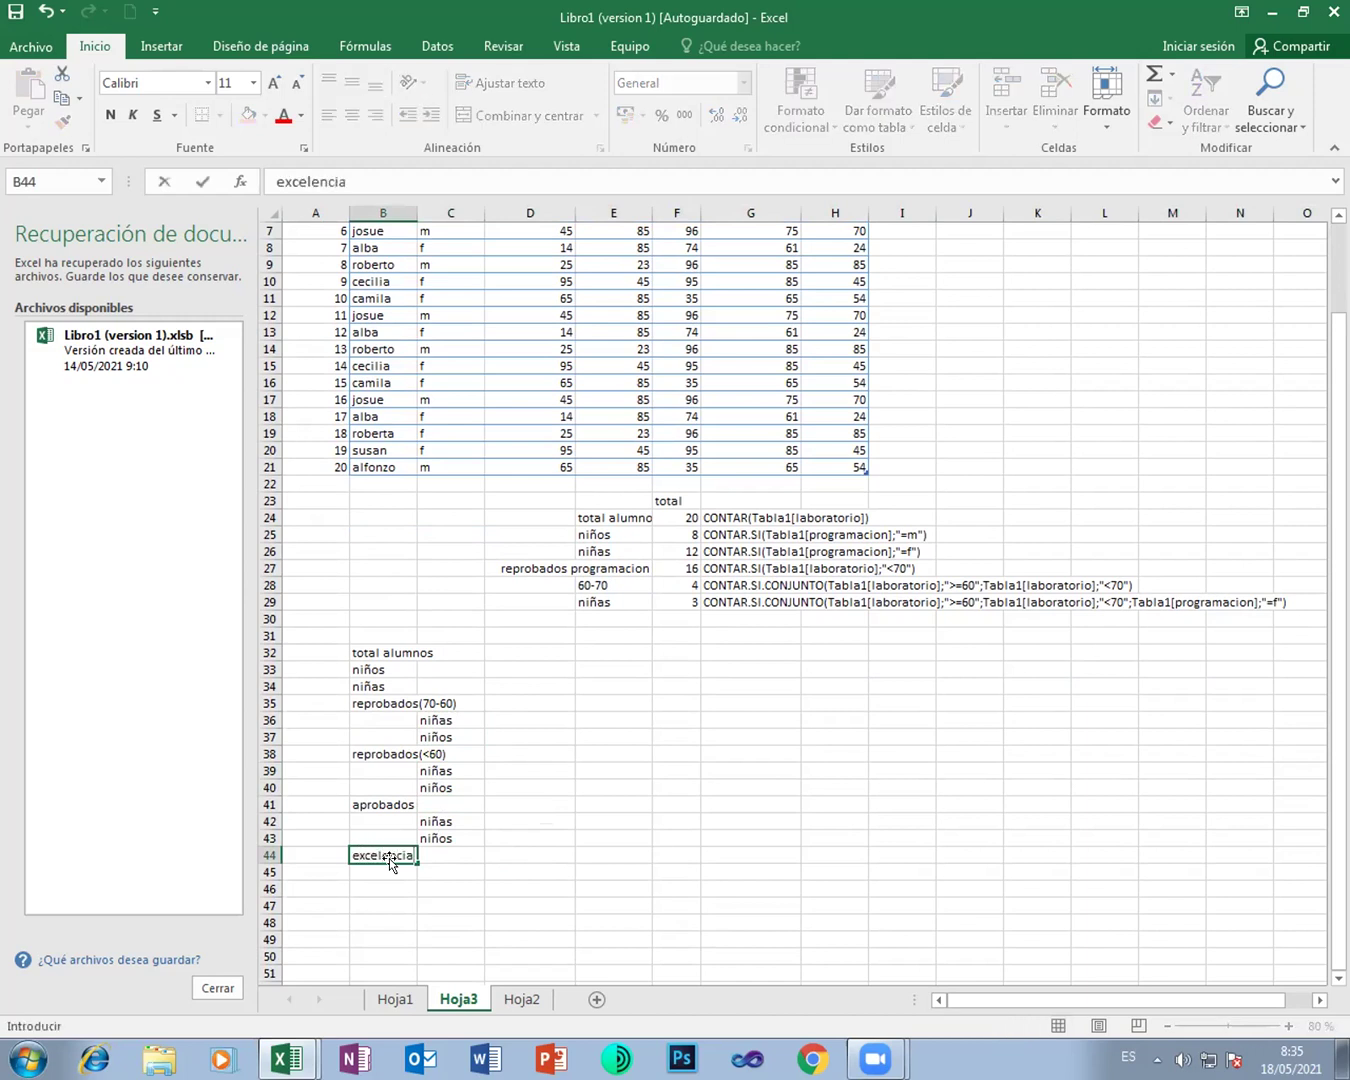
pyautogui.write('(90+)')
pyautogui.press('Return')
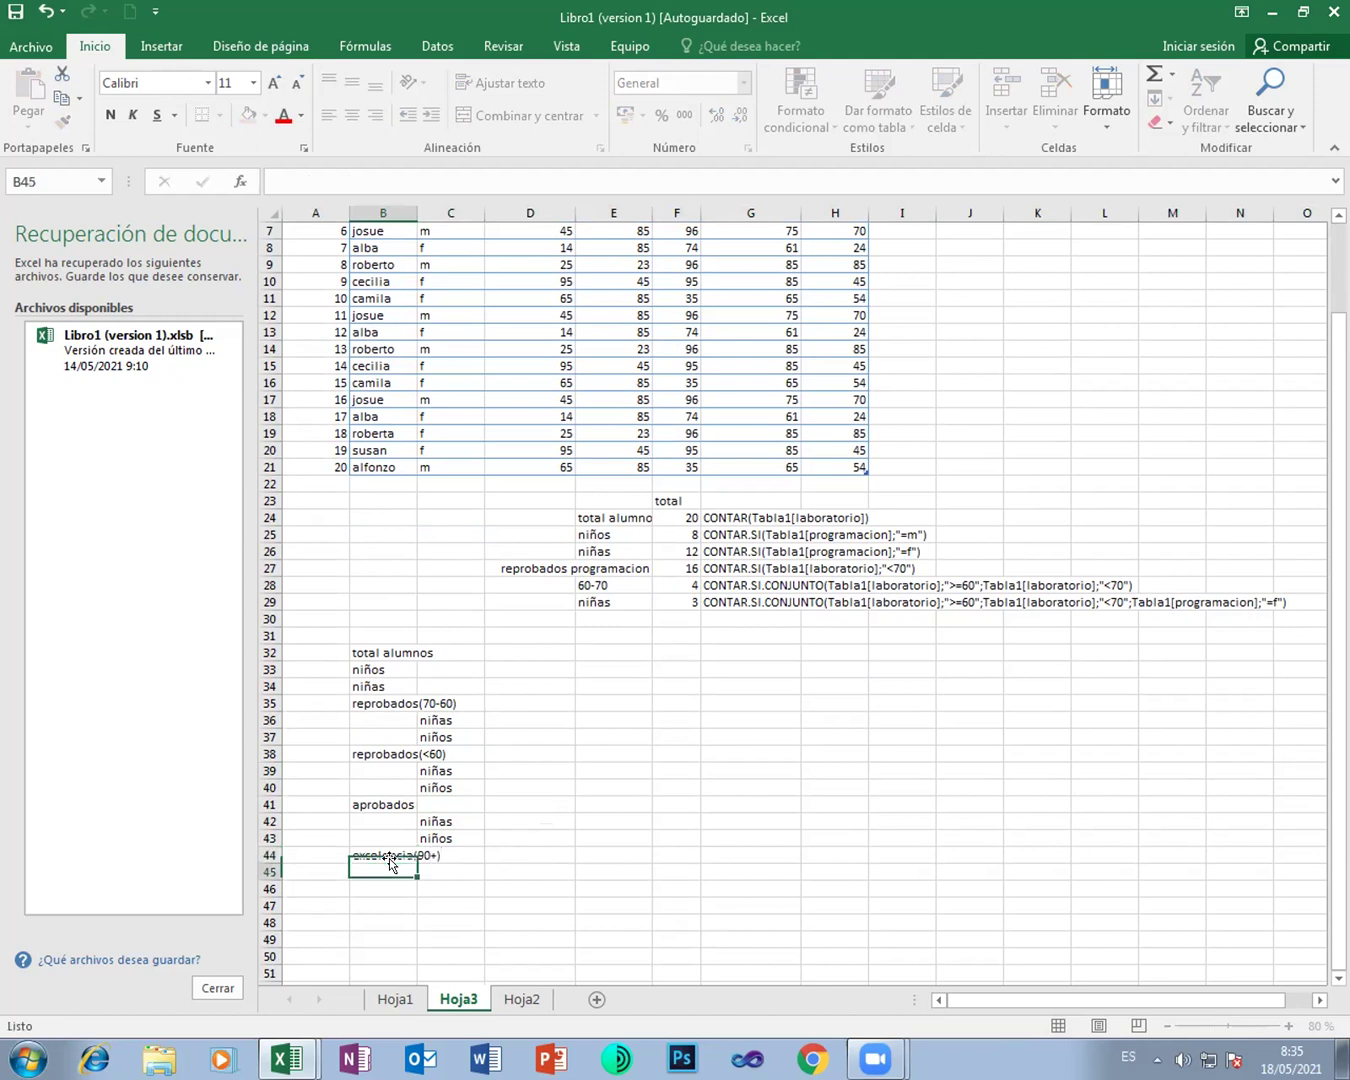
# Step: Enter the labels "niñas" in C45 and "niños" in C46 under the "excelencia(90+)" label
pyautogui.press('Right')
pyautogui.write('niñas')
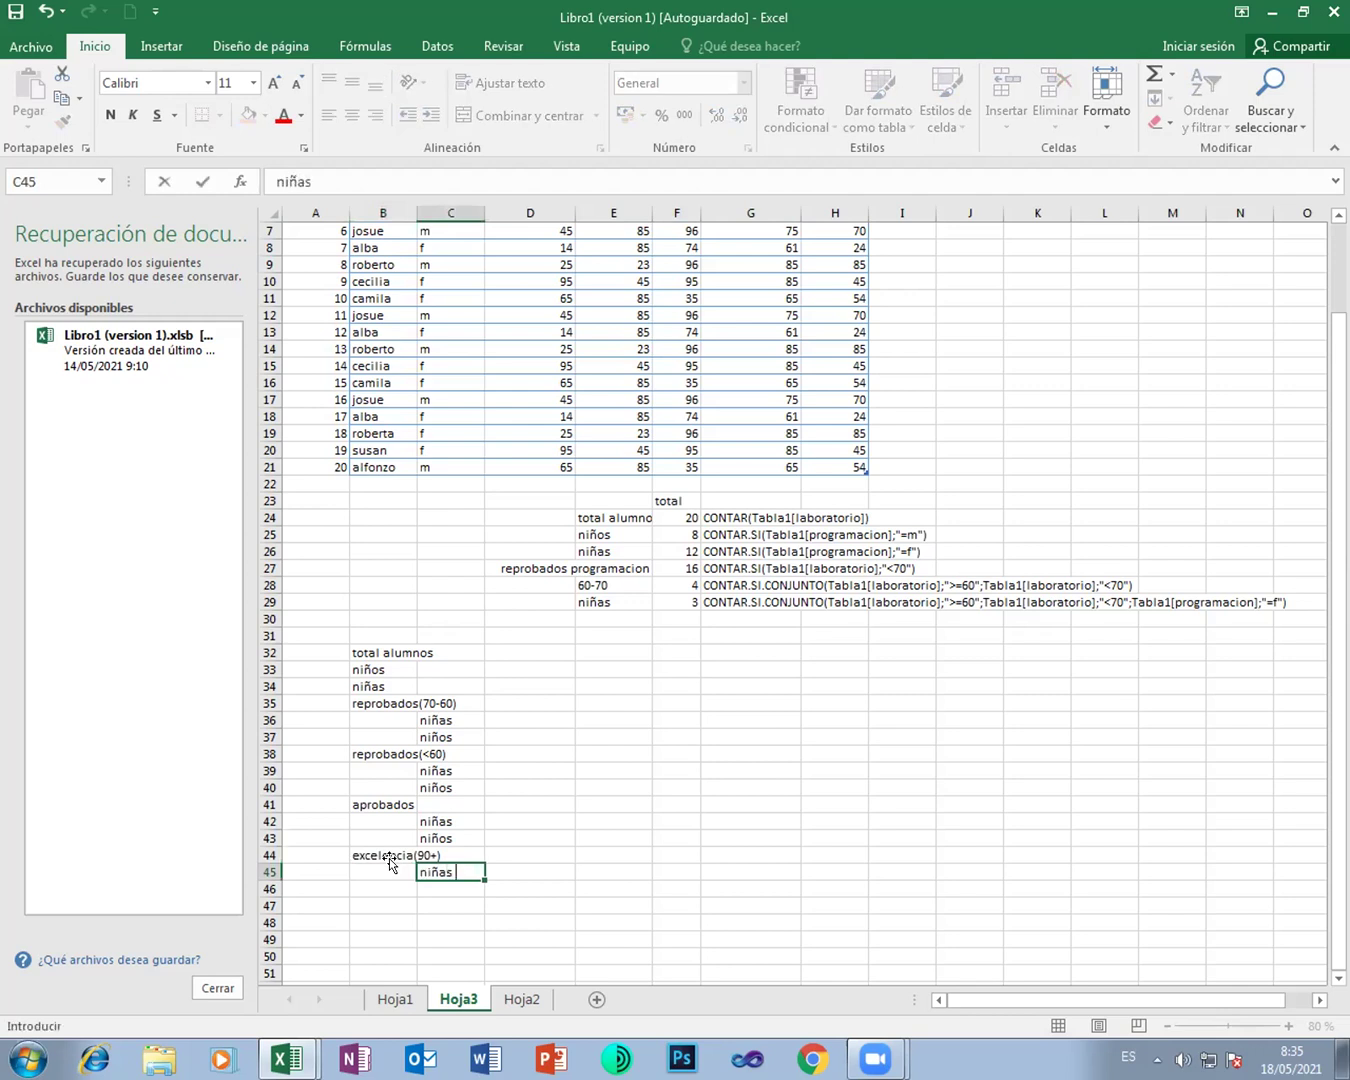
pyautogui.hotkey('ctrl', 'Return')
pyautogui.press('Return')
pyautogui.write('n')
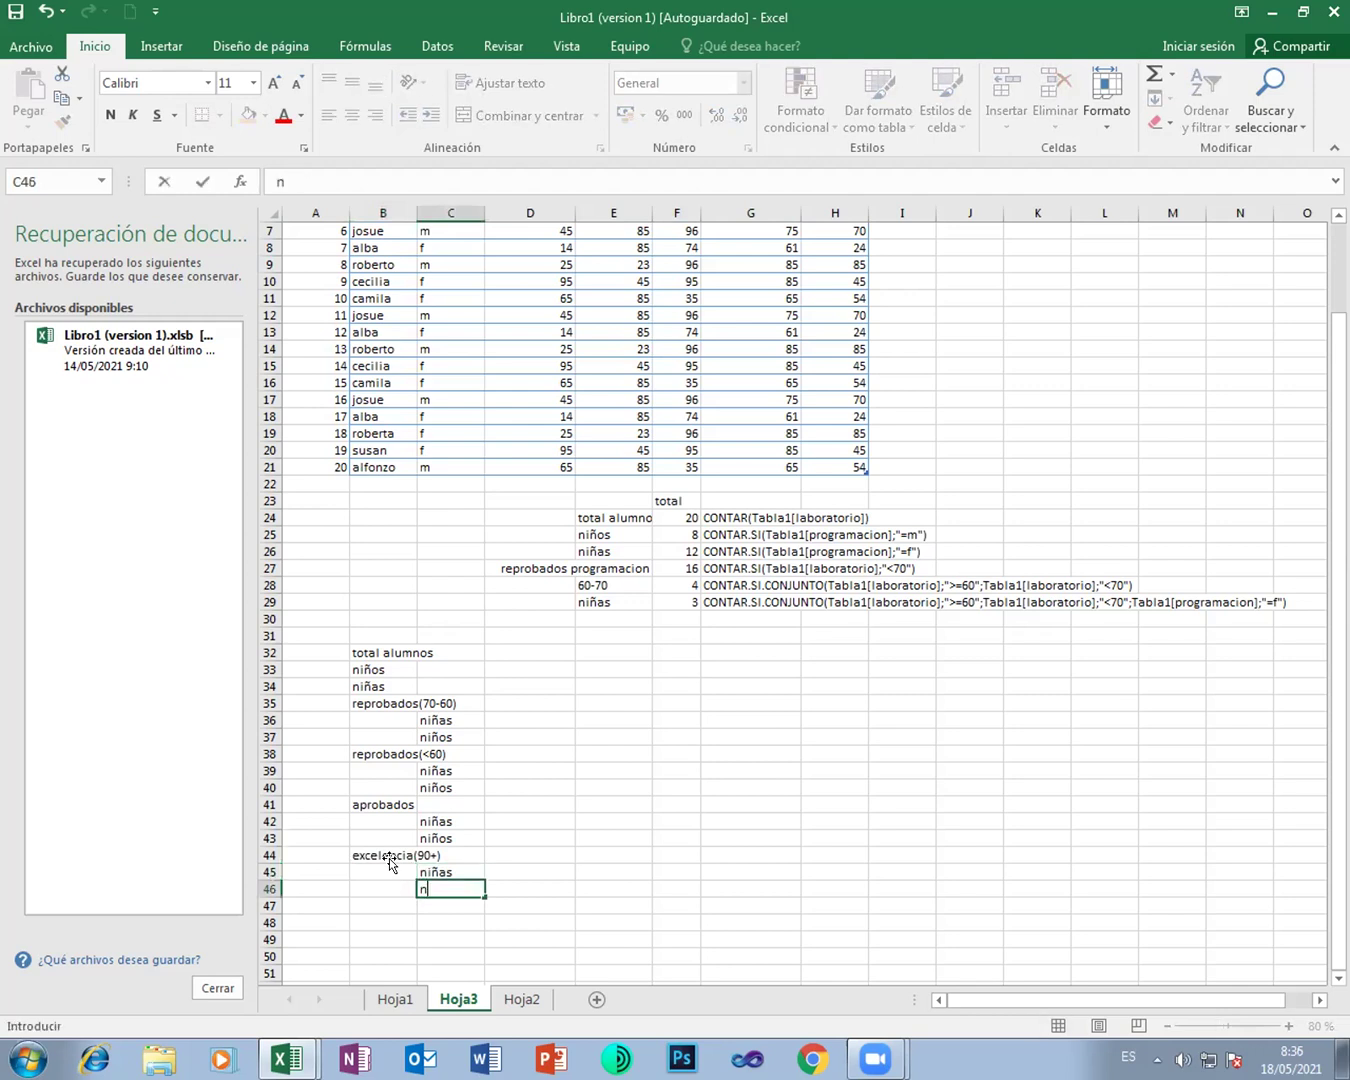
pyautogui.write('iños')
pyautogui.press('Return')
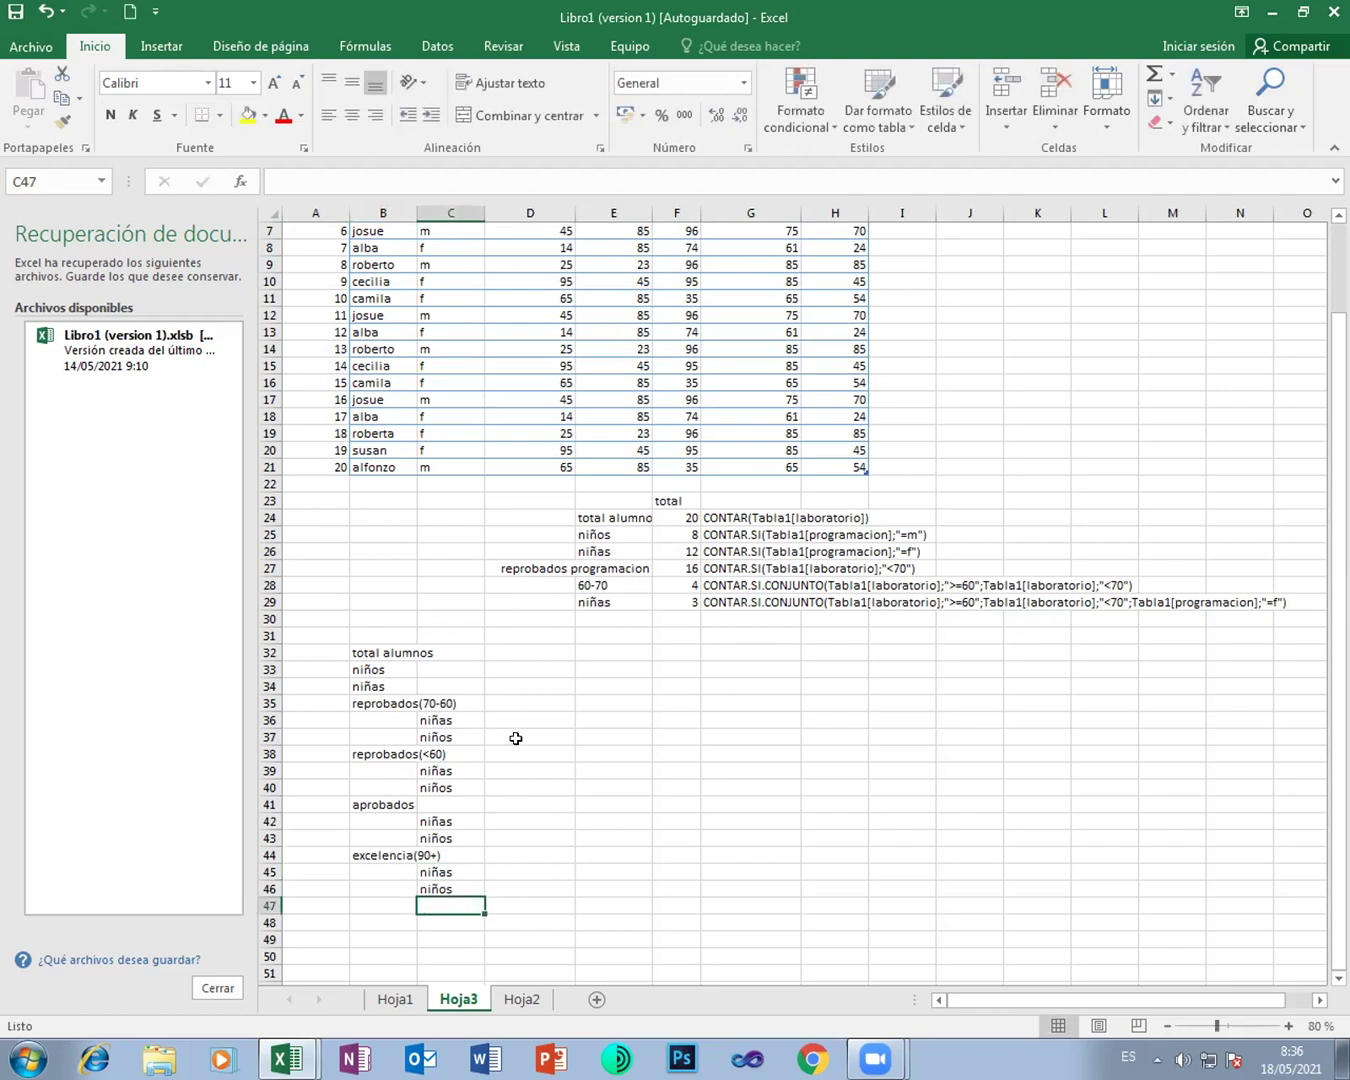
# Step: Enter "programacion" as a column heading in cell D31
pyautogui.click(537, 630)
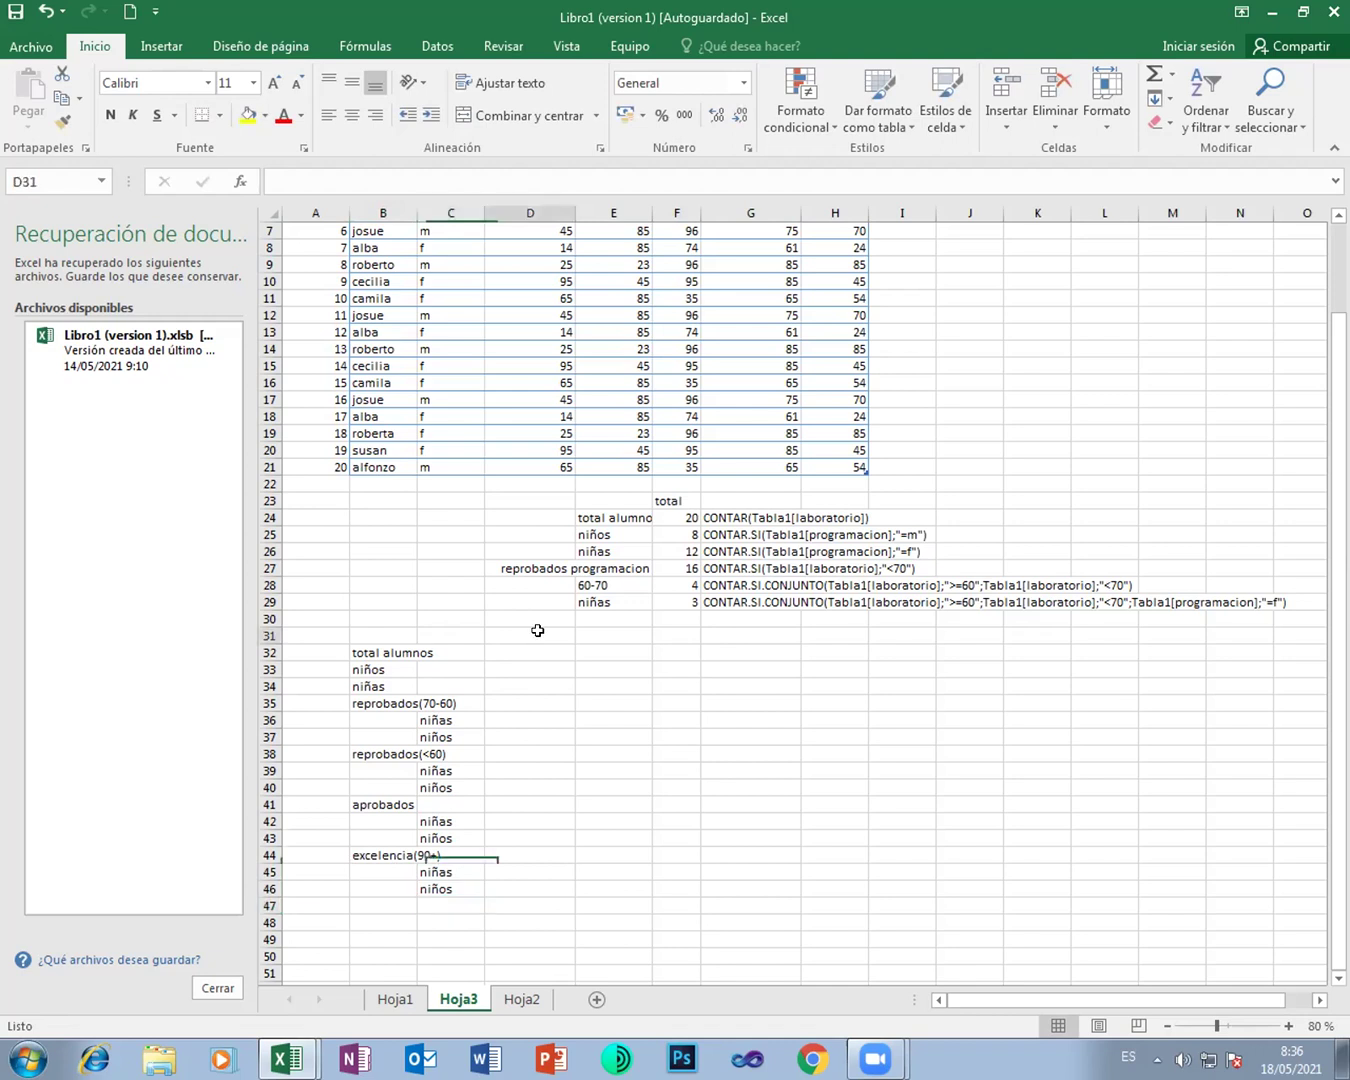
pyautogui.write('pro')
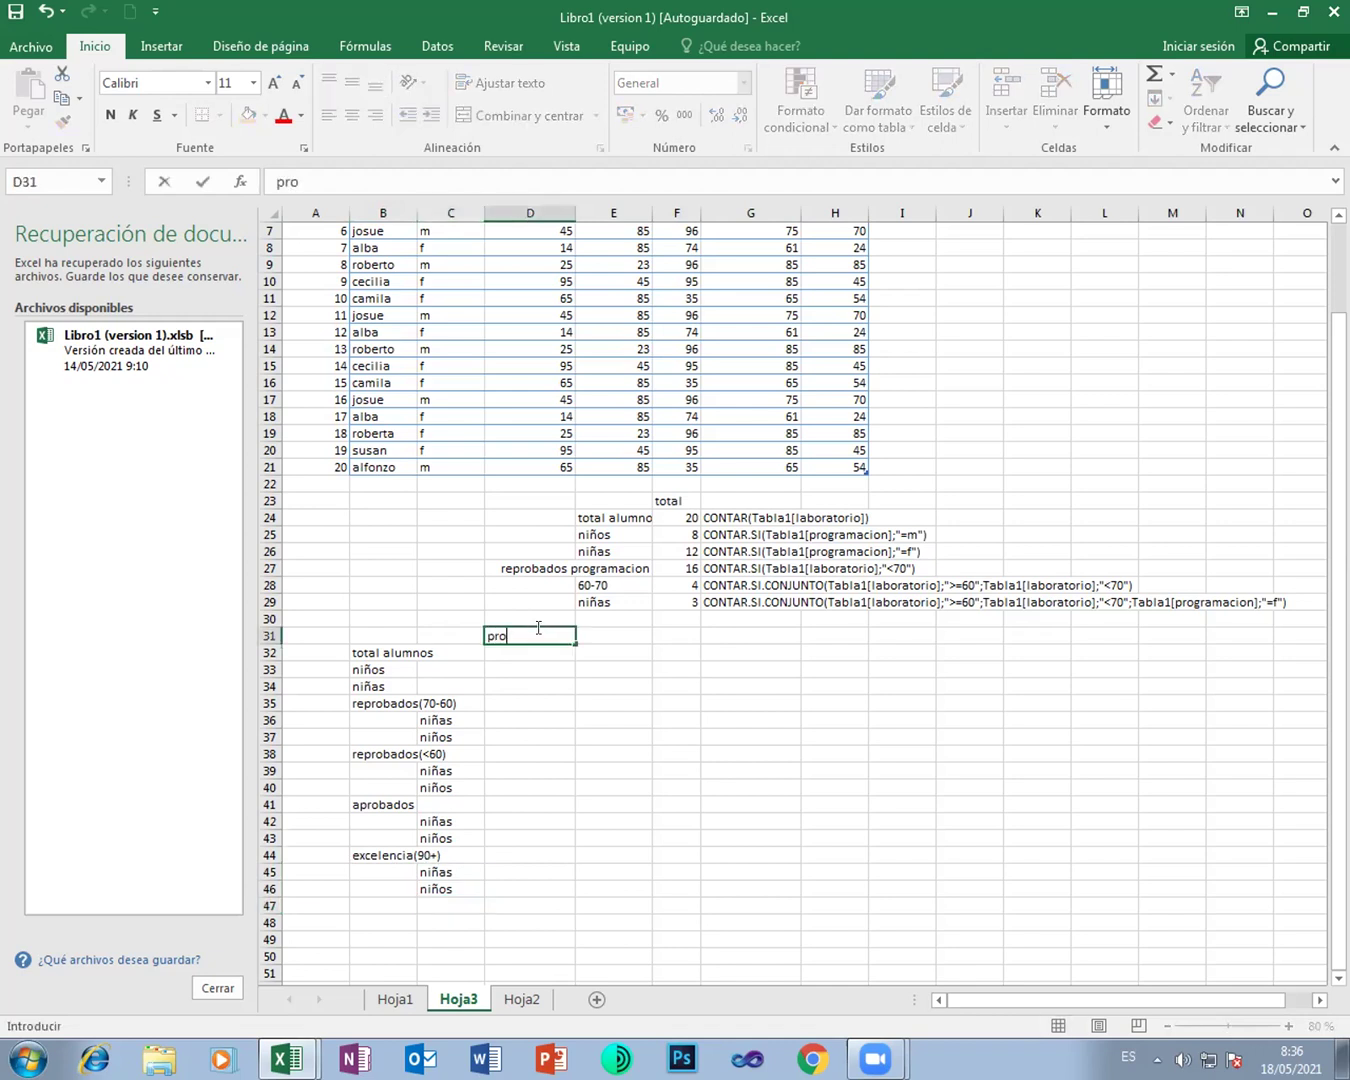
pyautogui.write('gramacion')
pyautogui.press('Tab')
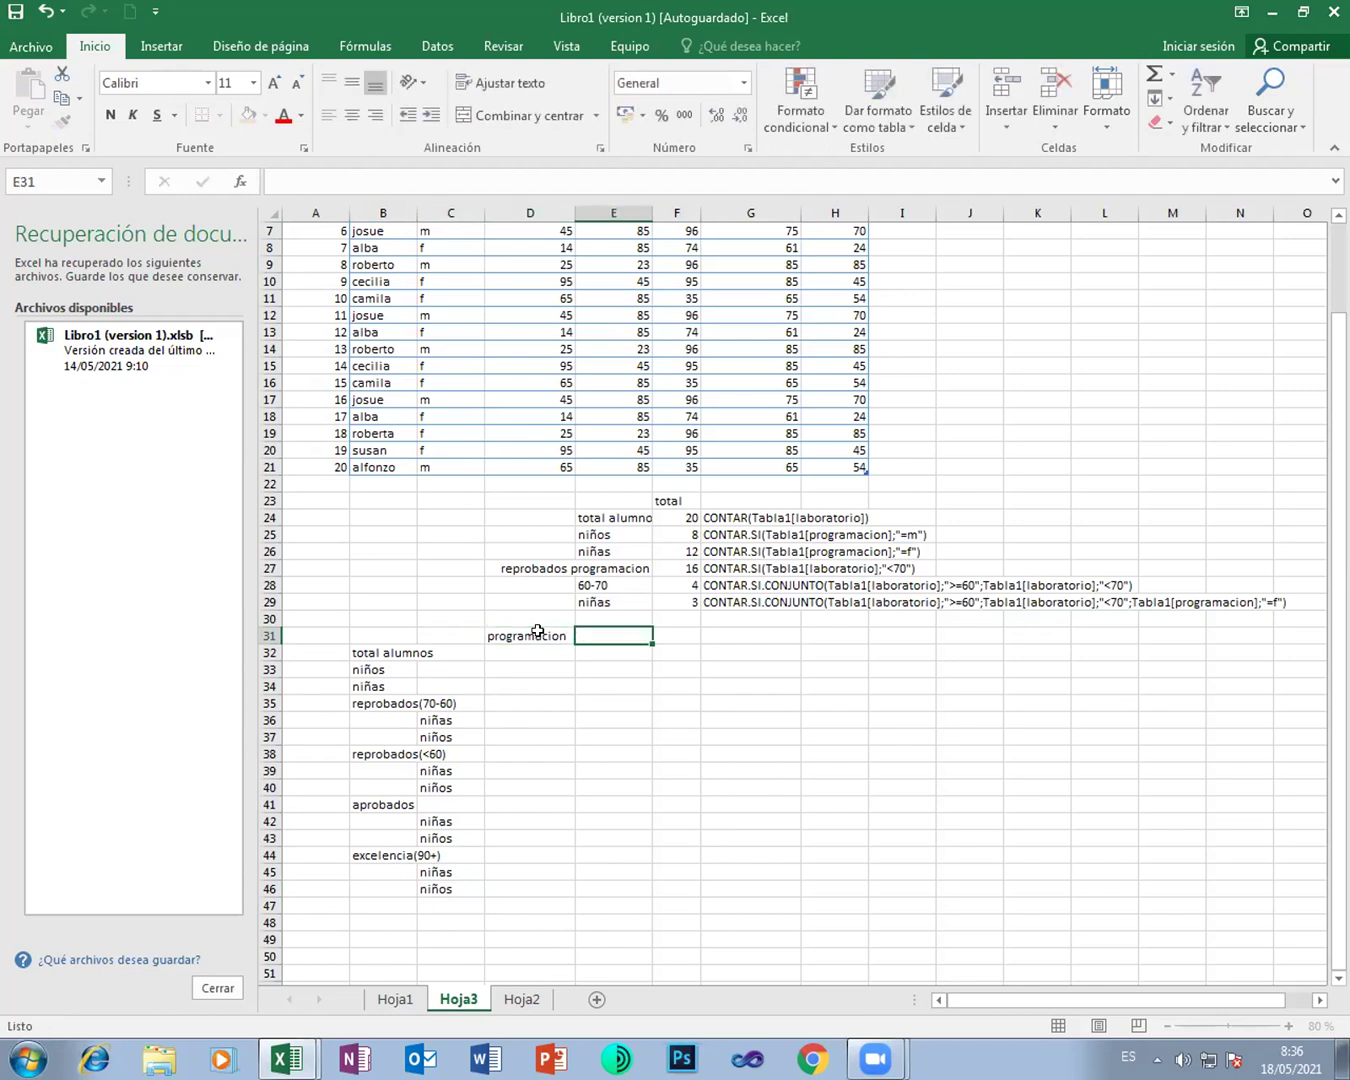
# Step: Copy the subject headings D1:H1 of the grades table and paste them as values only into D31:H31
pyautogui.scroll(2, 537, 631)
pyautogui.moveTo(502, 228); pyautogui.dragTo(803, 231)
pyautogui.hotkey('ctrl', 'c')
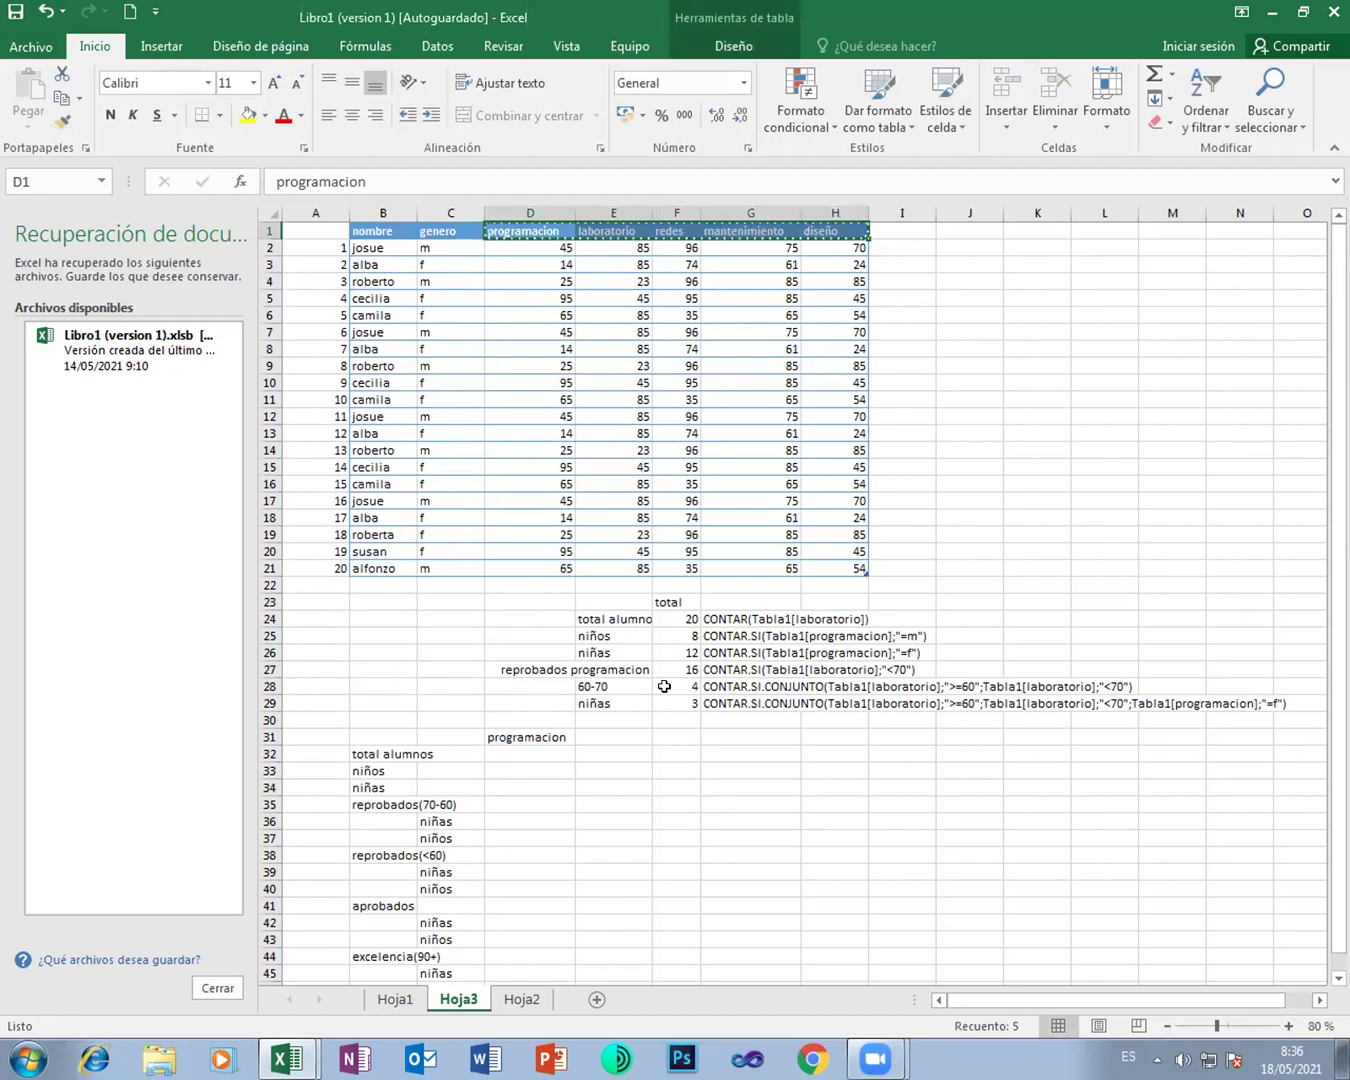
pyautogui.click(494, 737)
pyautogui.rightClick(500, 741)
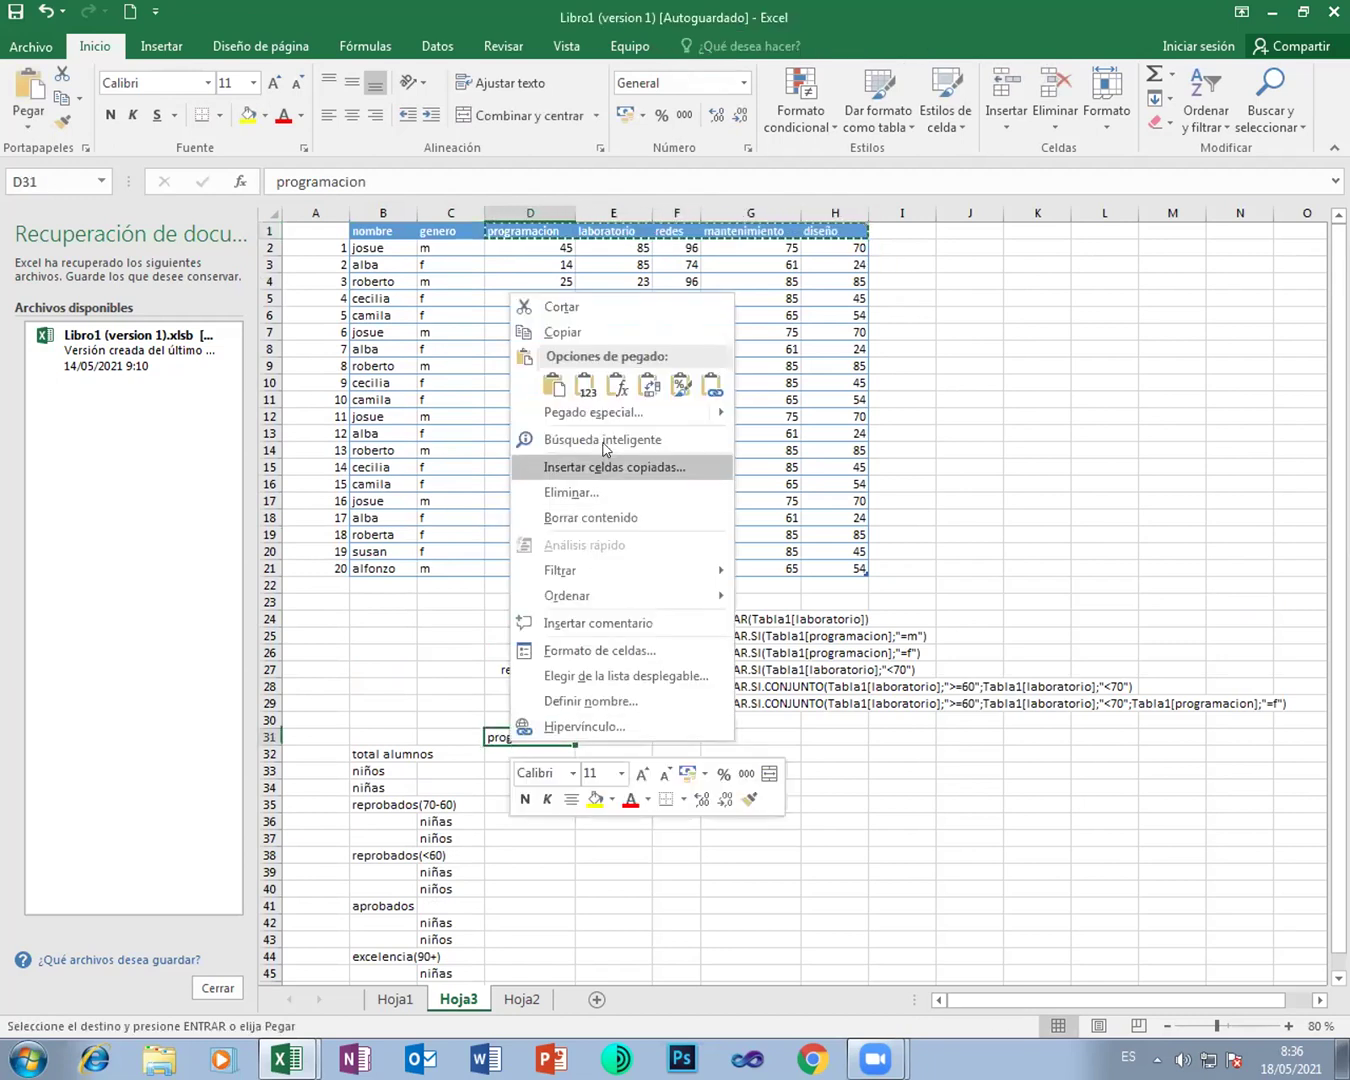
pyautogui.click(585, 385)
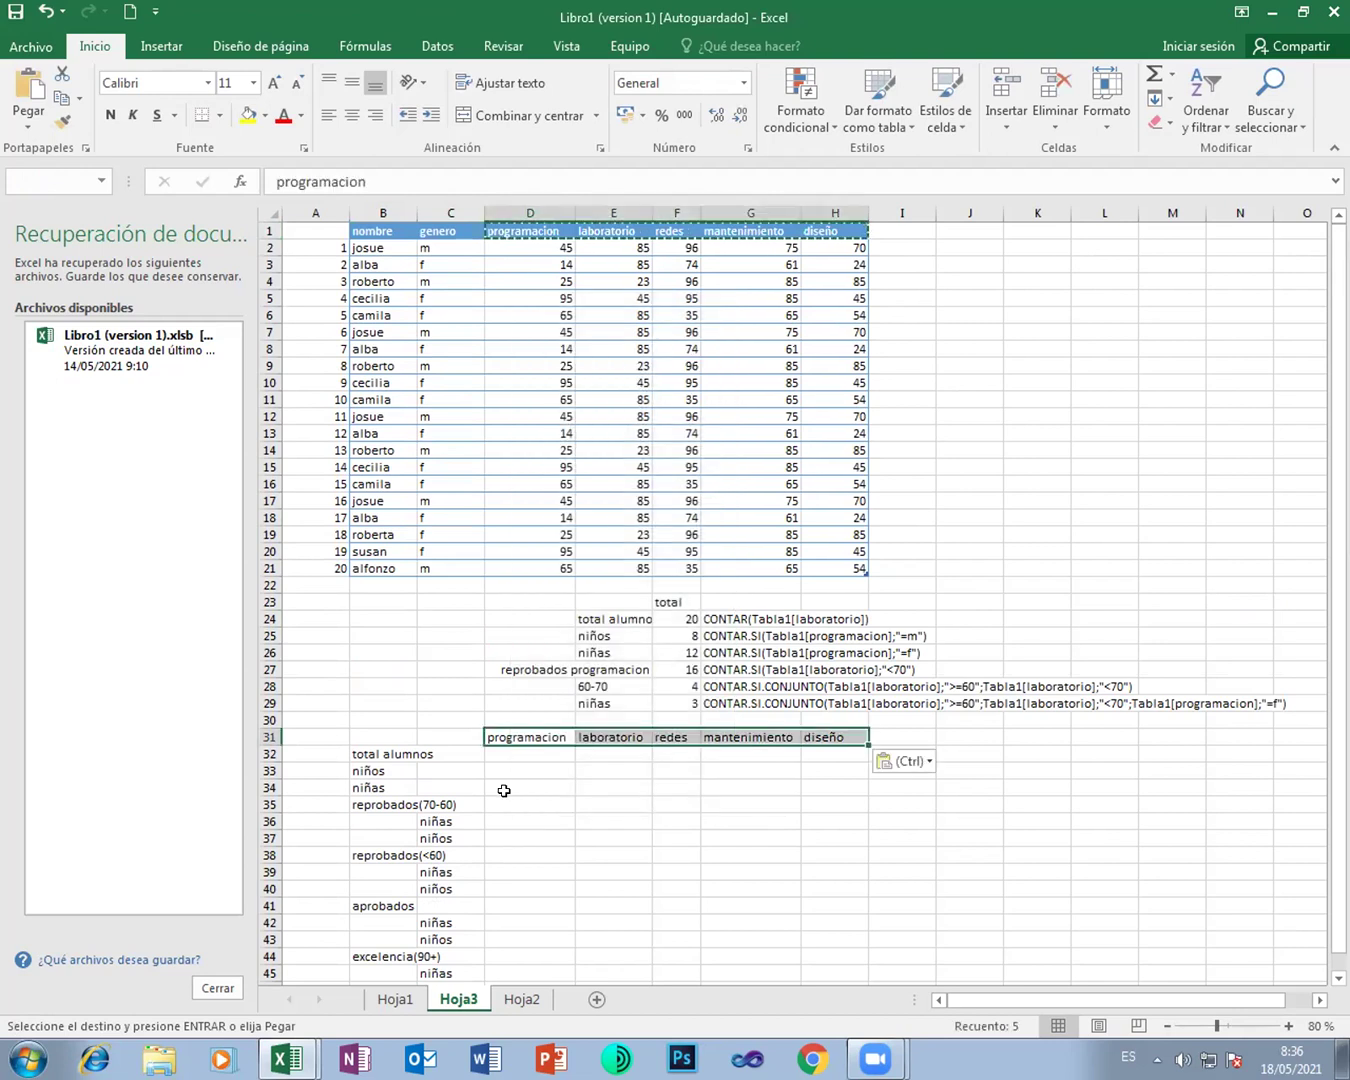
# Step: Try a thick outside border around the whole summary range B31:H46, and undo it
pyautogui.moveTo(370, 738); pyautogui.dragTo(811, 954)
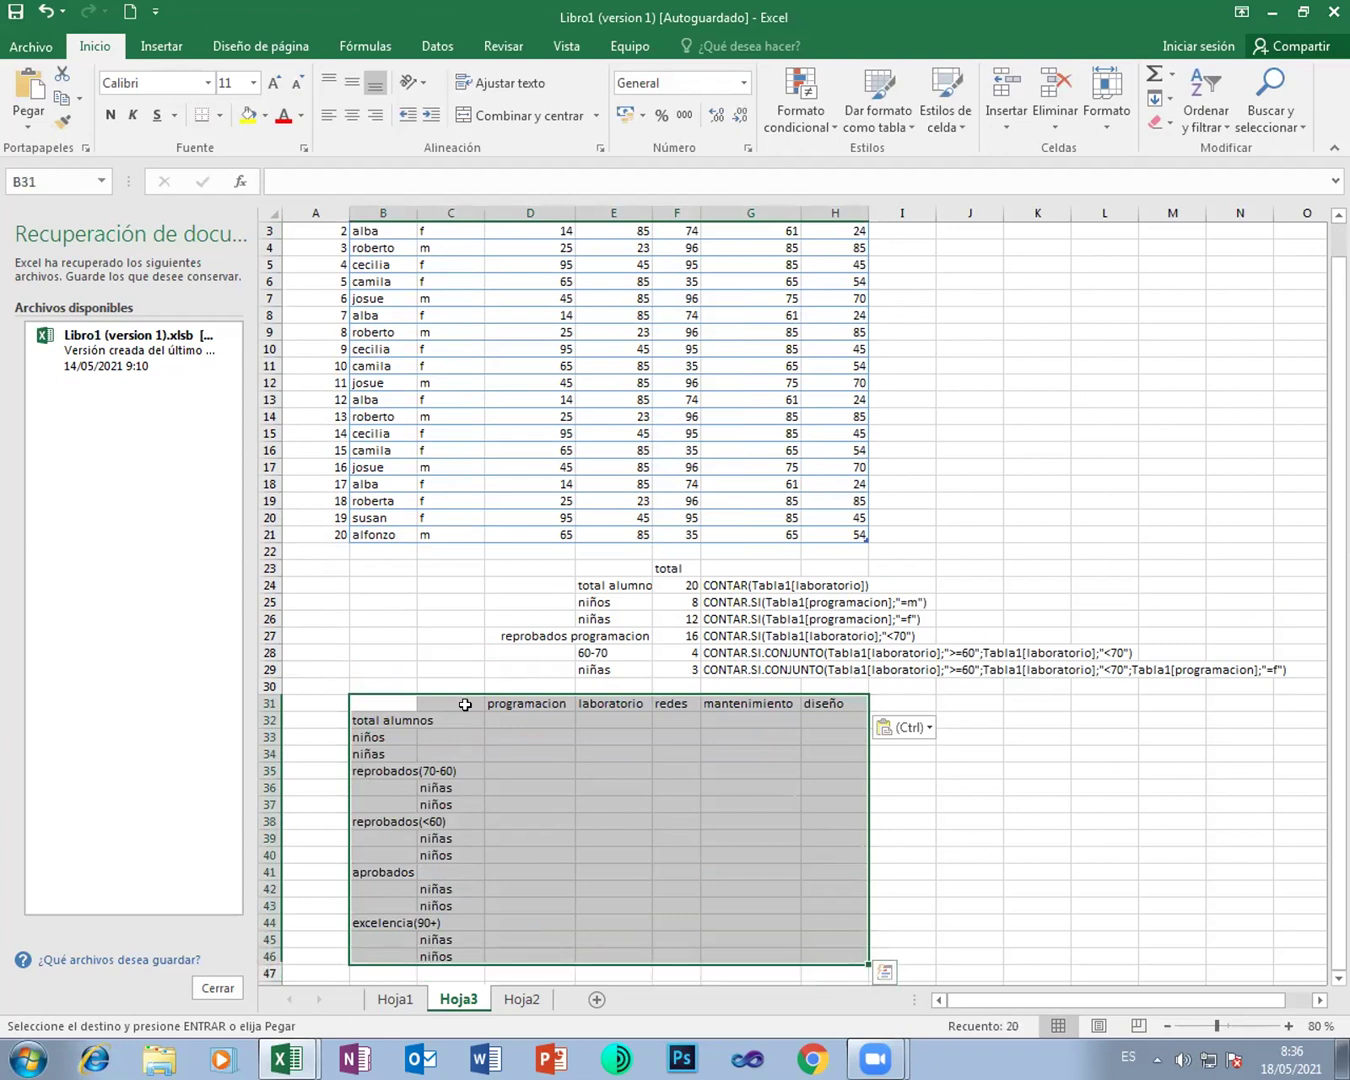
pyautogui.click(222, 114)
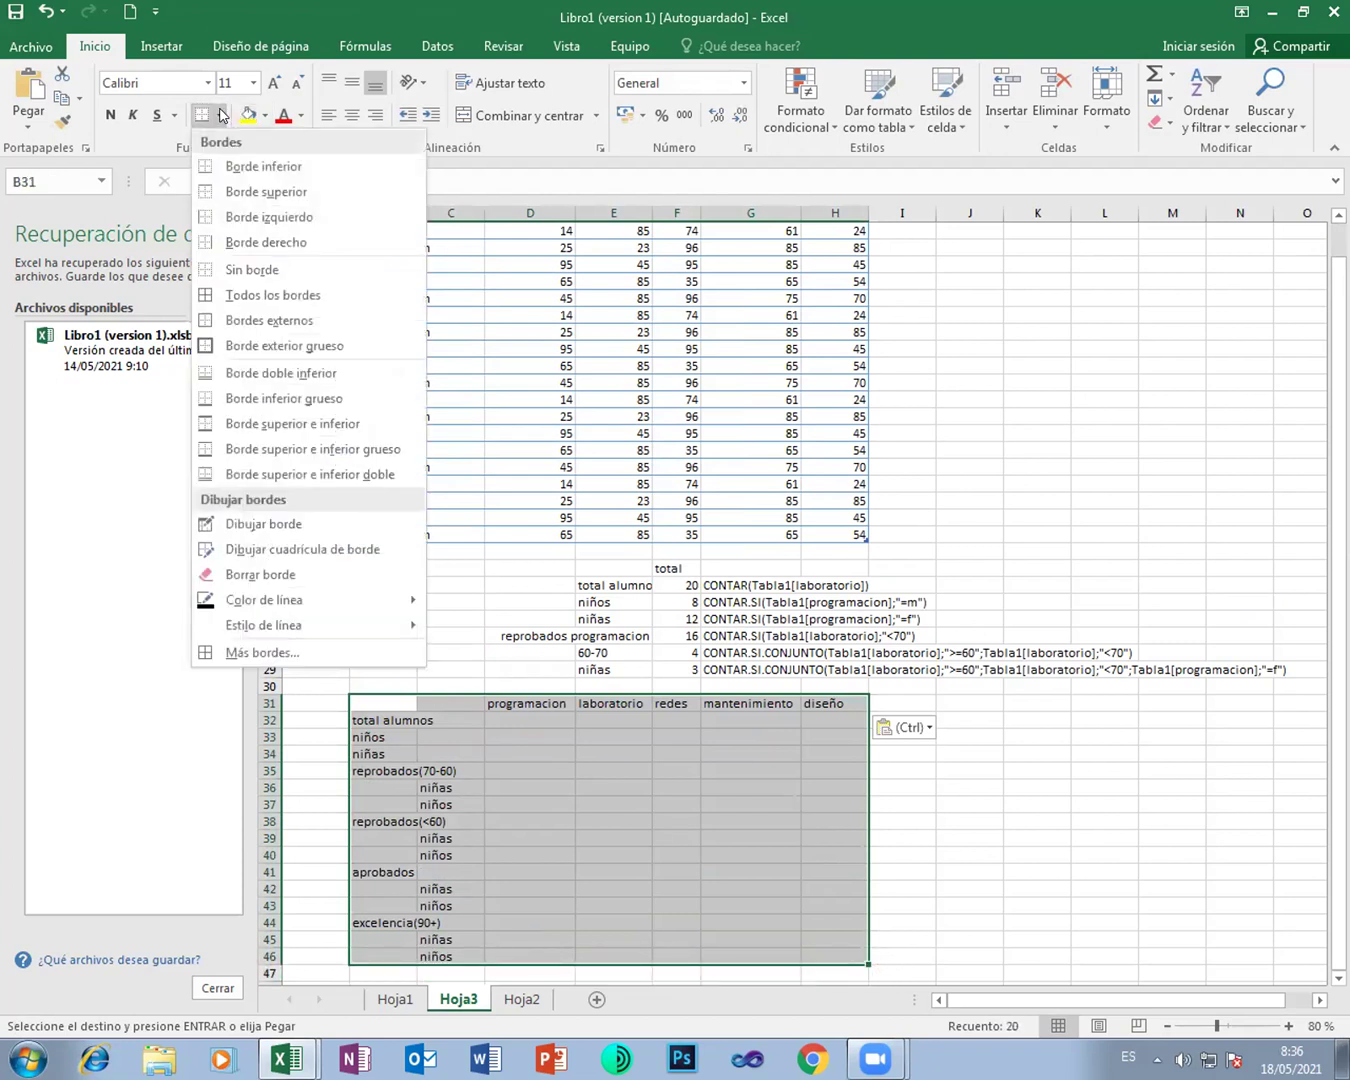
pyautogui.click(250, 346)
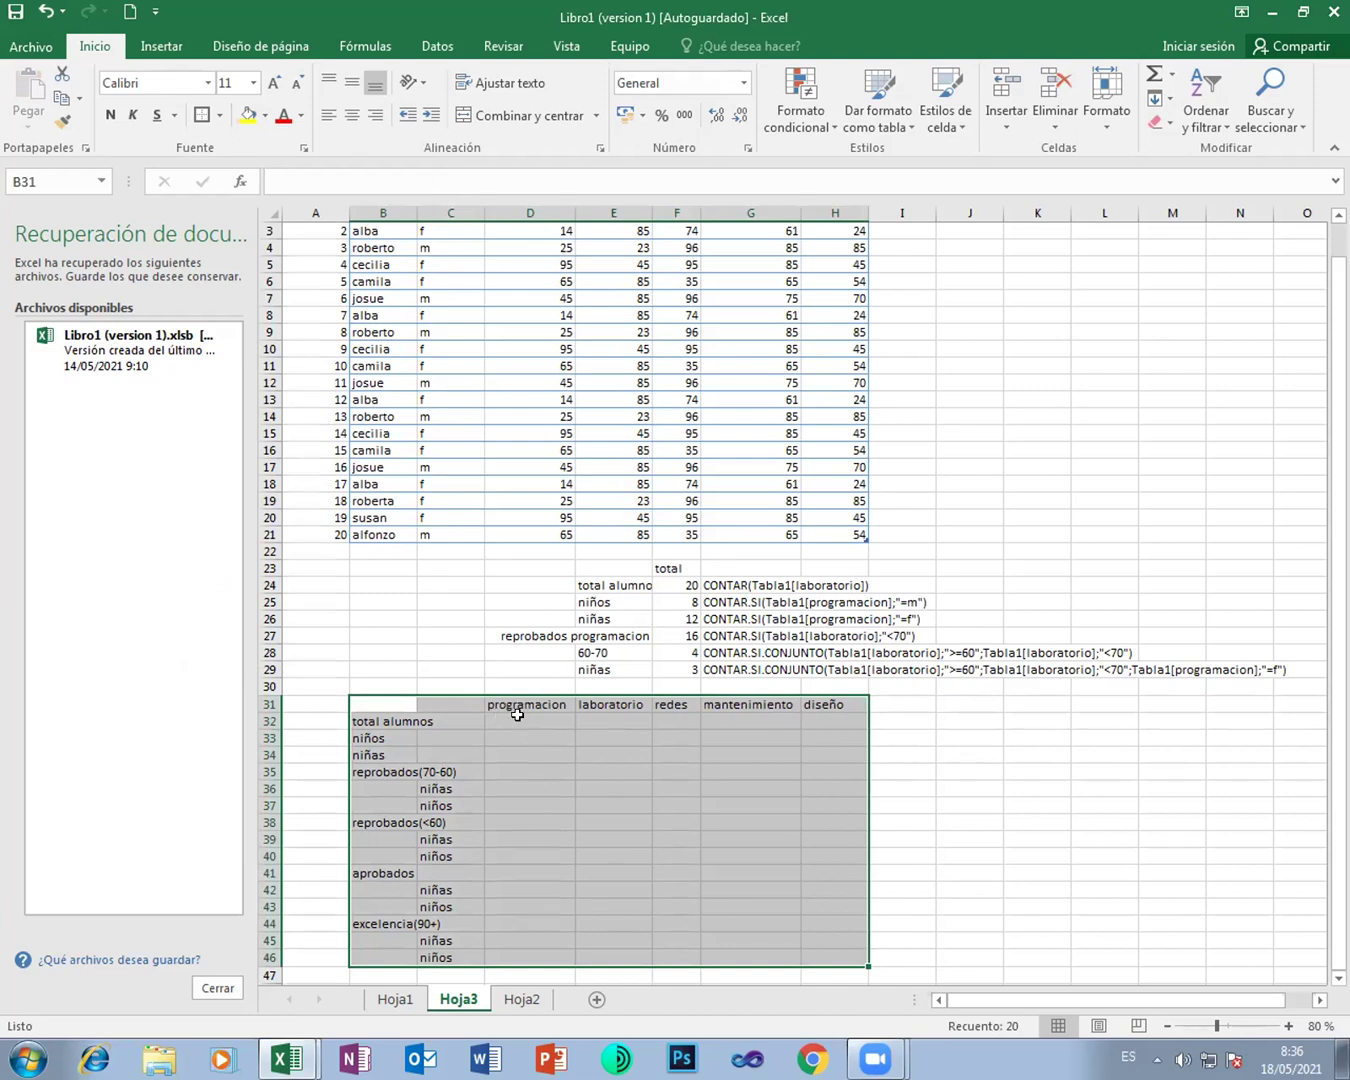
pyautogui.click(517, 716)
pyautogui.hotkey('ctrl', 'z')
pyautogui.hotkey('ctrl', 'c')
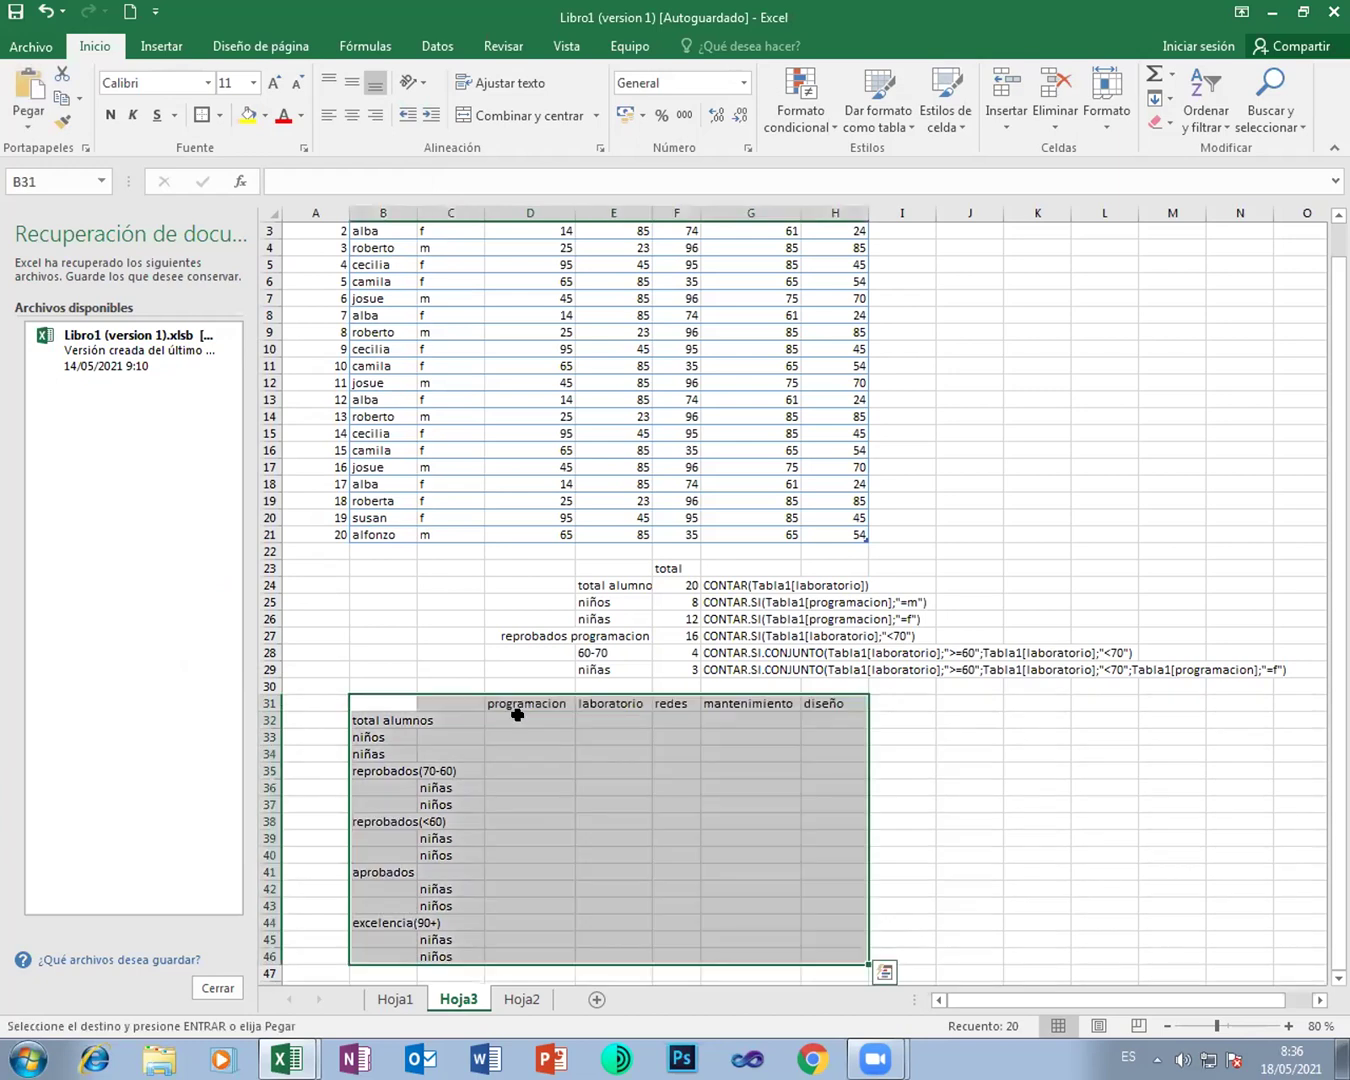
# Step: Apply a thick outside border to the subject headings in D31:H31
pyautogui.moveTo(515, 704); pyautogui.dragTo(822, 708)
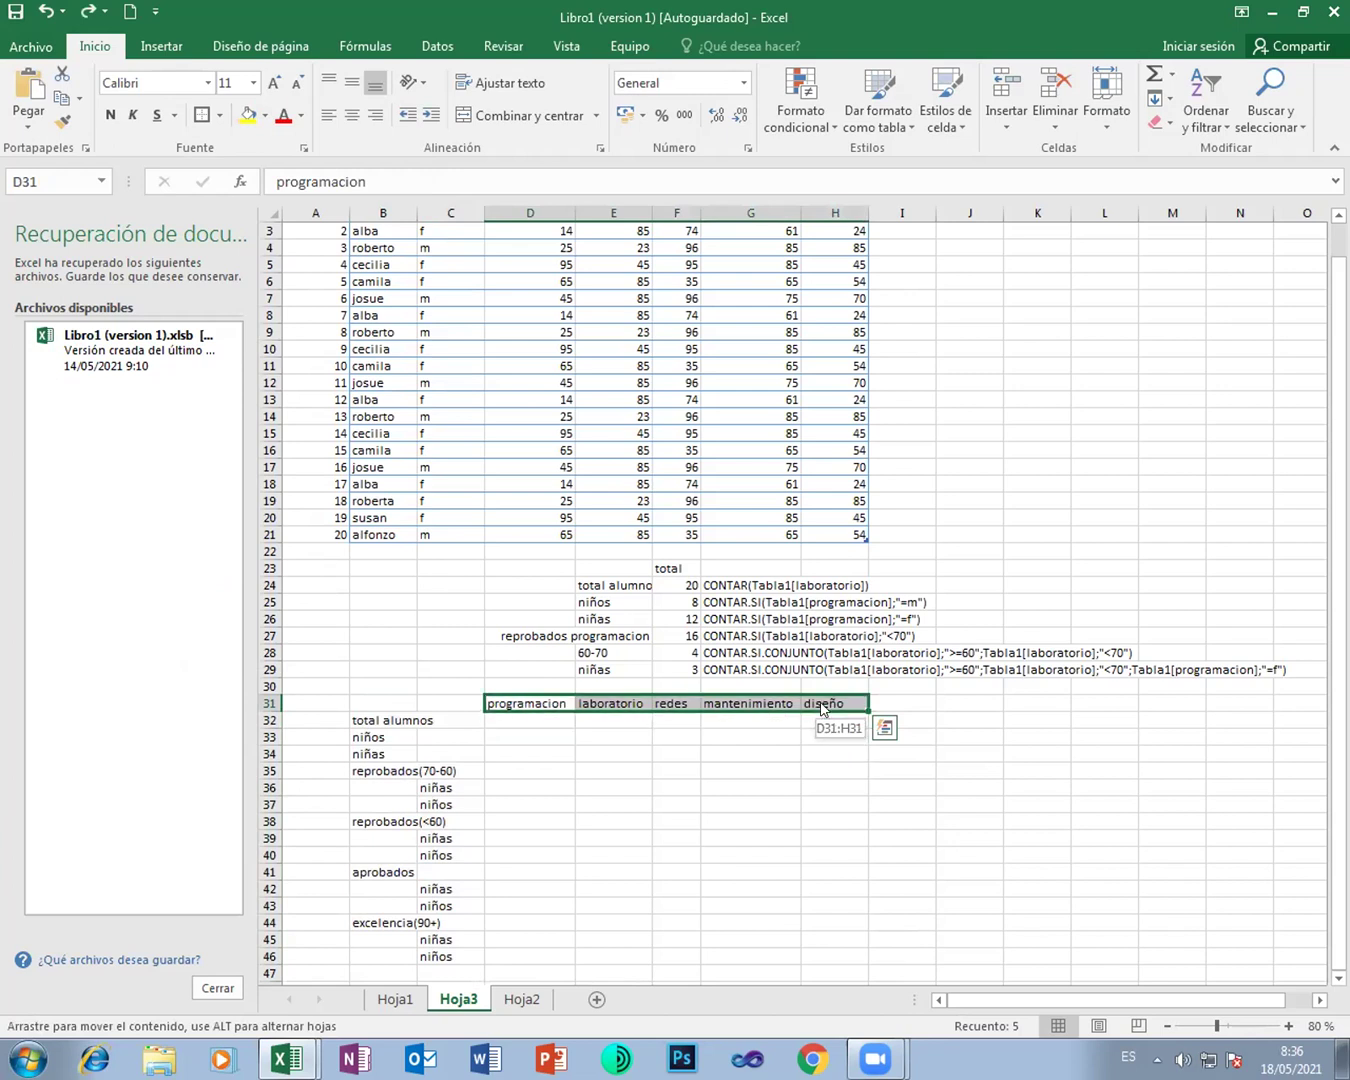
pyautogui.moveTo(821, 708); pyautogui.dragTo(821, 709)
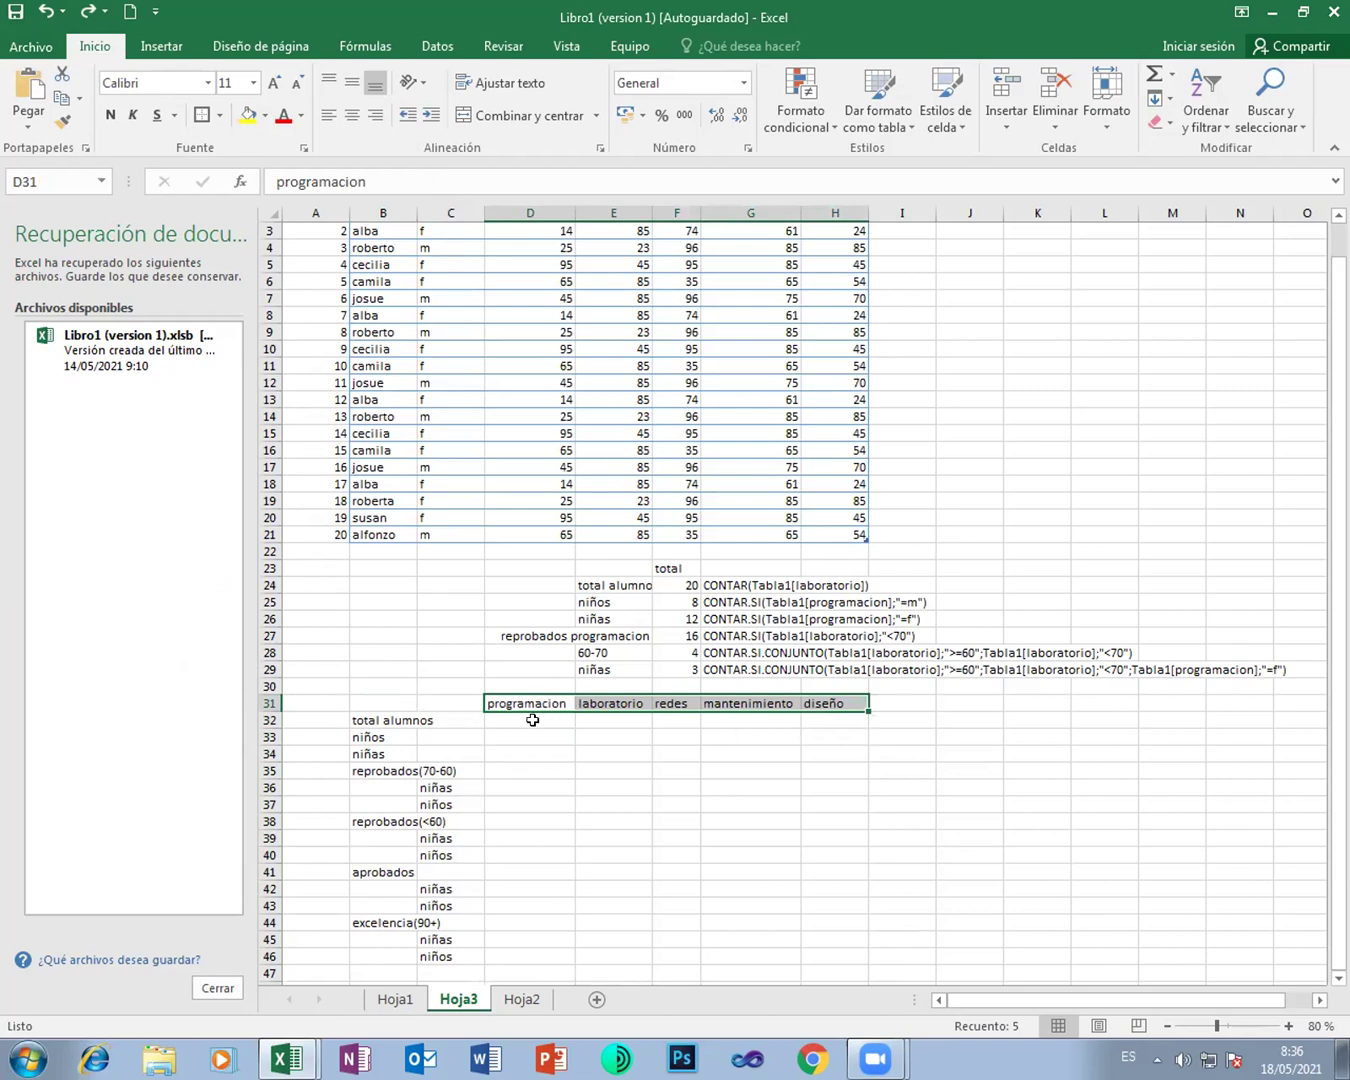
pyautogui.click(202, 114)
# Step: Apply thick outside borders to the row labels B32:C46 and to the "total alumnos" row B32:H32
pyautogui.moveTo(377, 719); pyautogui.dragTo(439, 962)
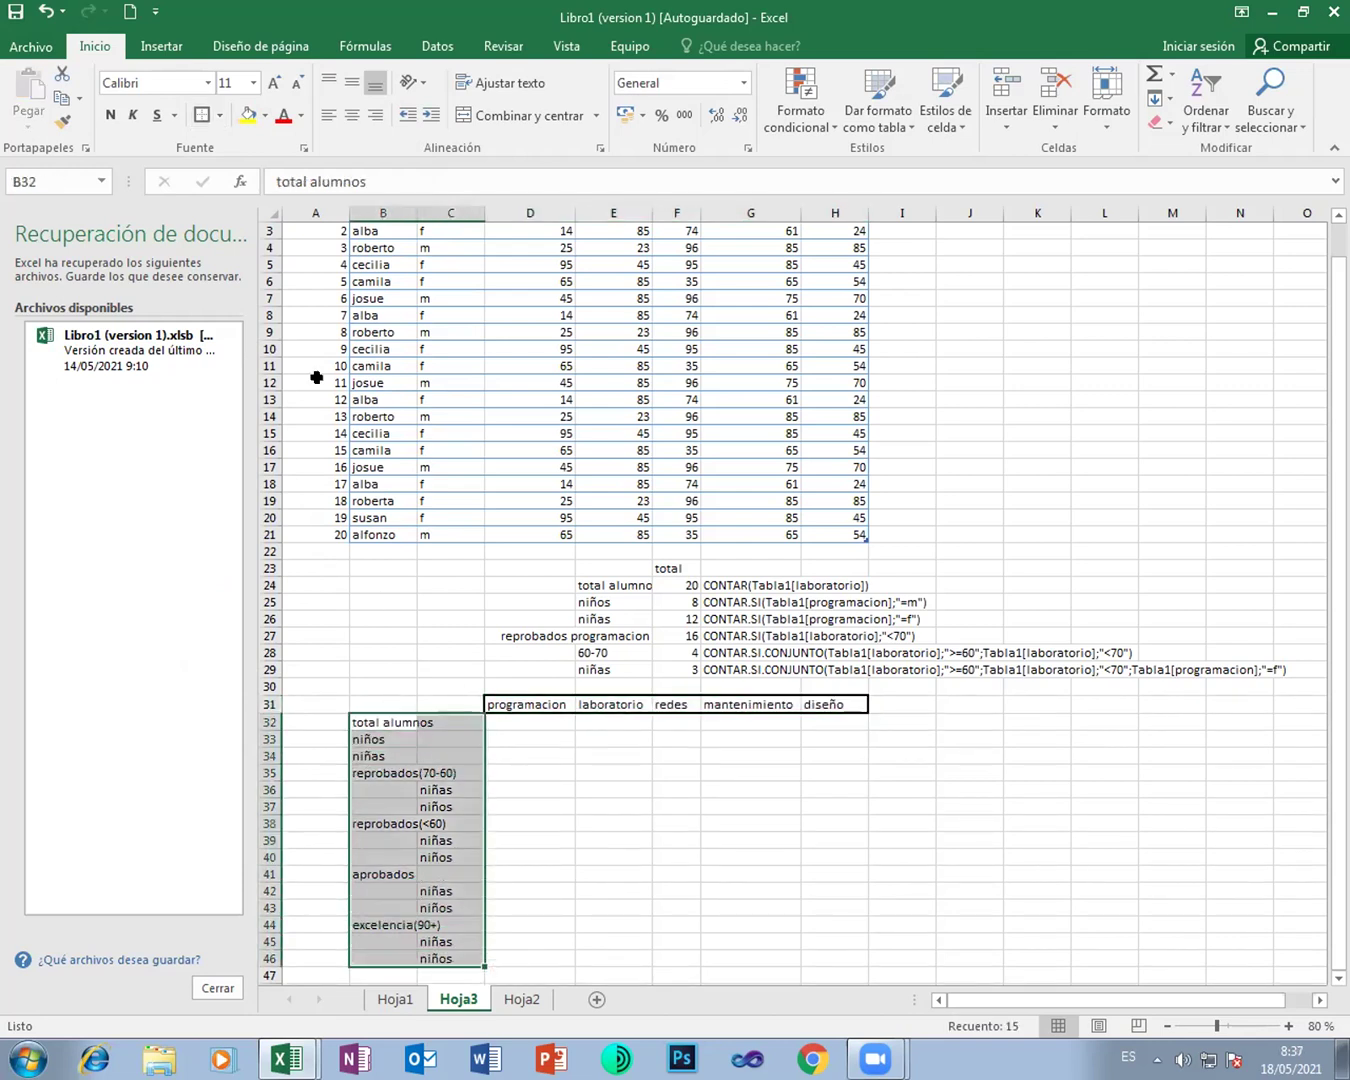
pyautogui.click(203, 114)
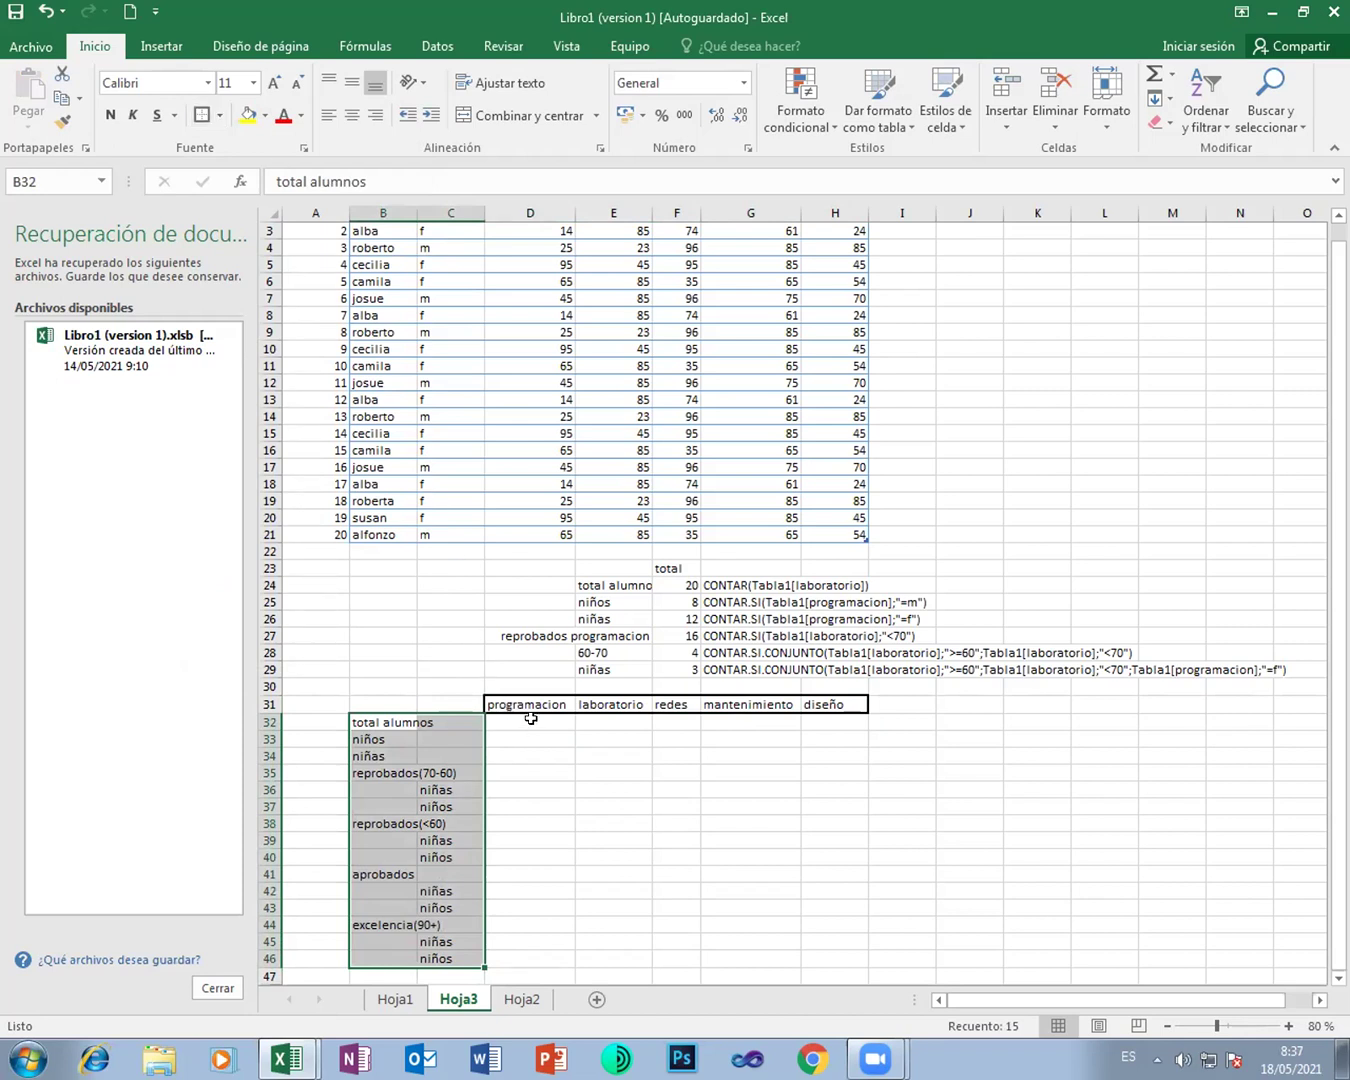
pyautogui.click(455, 804)
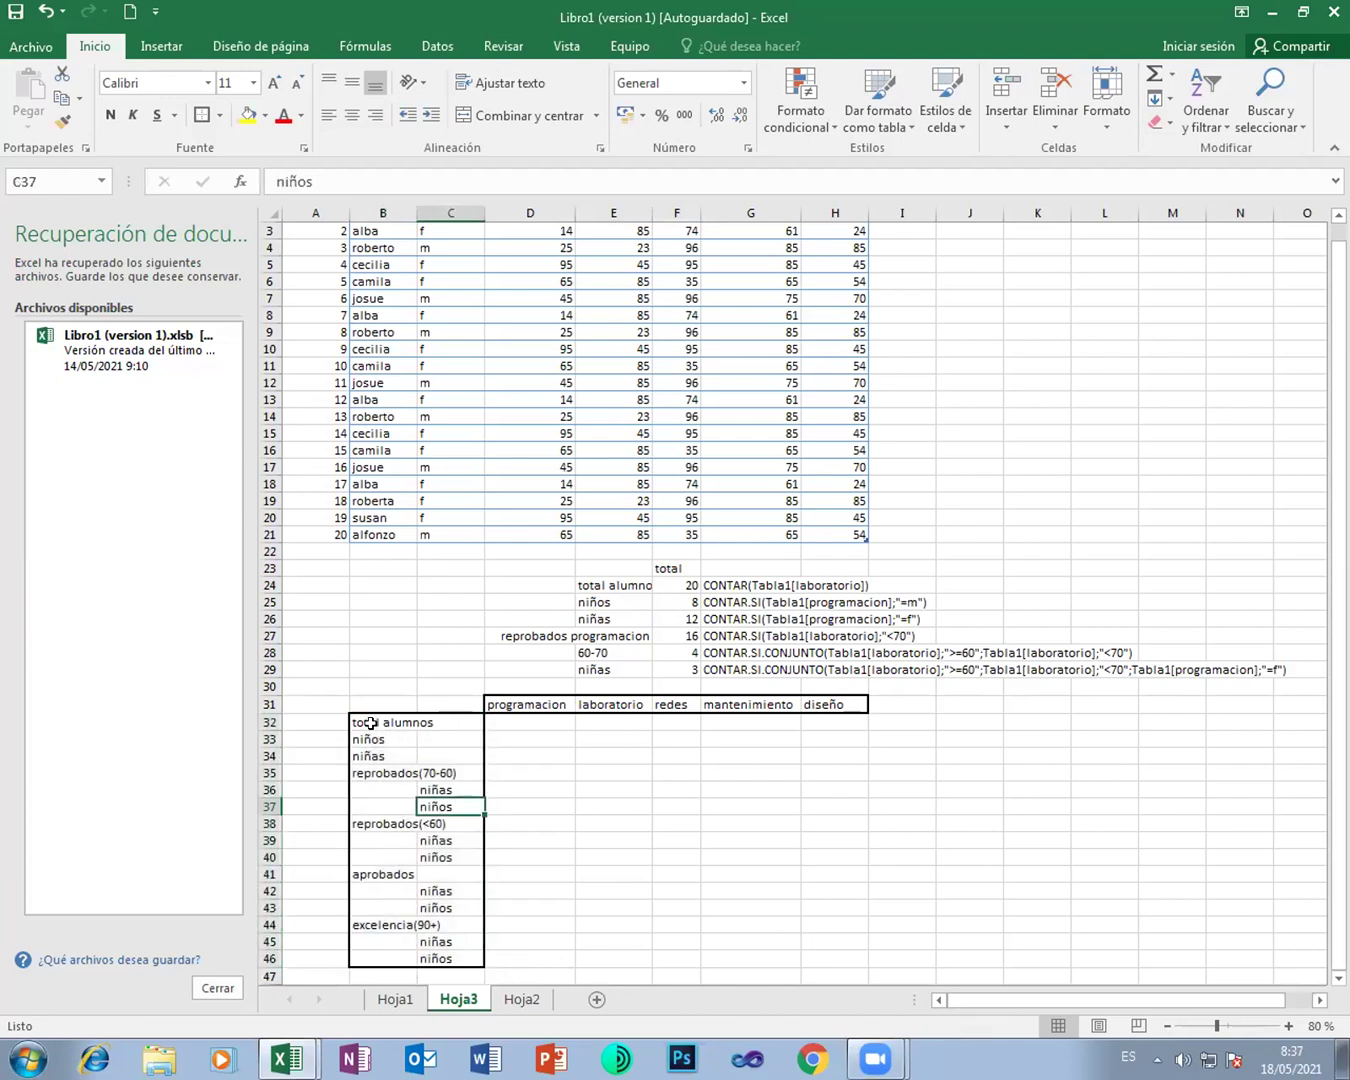
pyautogui.moveTo(365, 721); pyautogui.dragTo(840, 717)
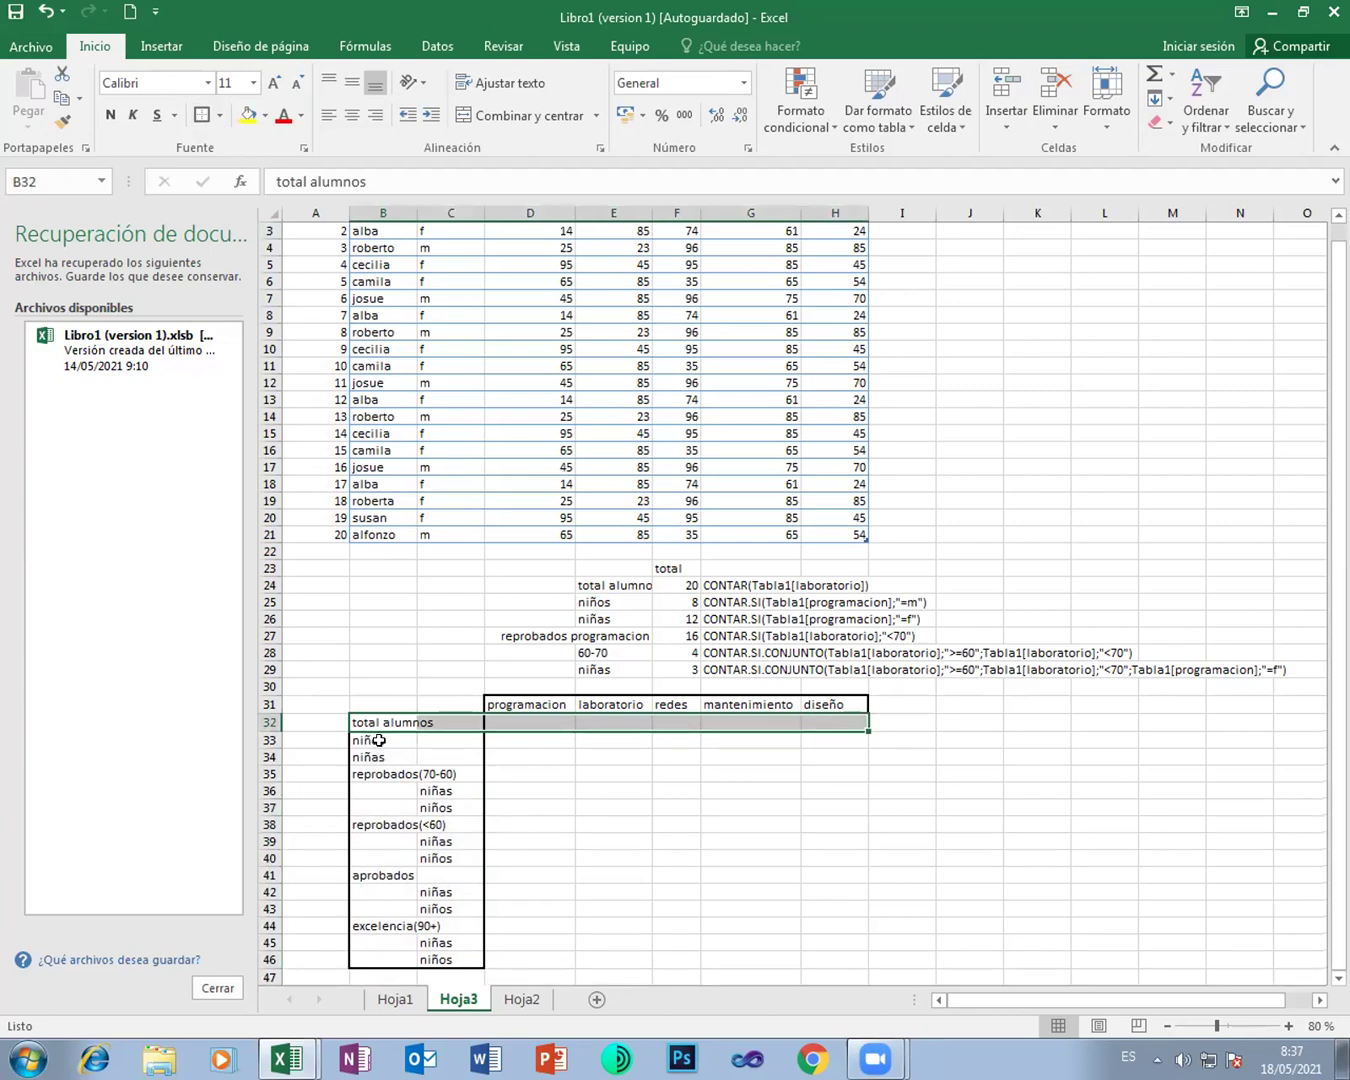
# Step: Copy the "niños" and "niñas" labels from B33:B34 to C33:C34 and clear the originals
pyautogui.moveTo(382, 740); pyautogui.dragTo(390, 761)
pyautogui.hotkey('ctrl', 'c')
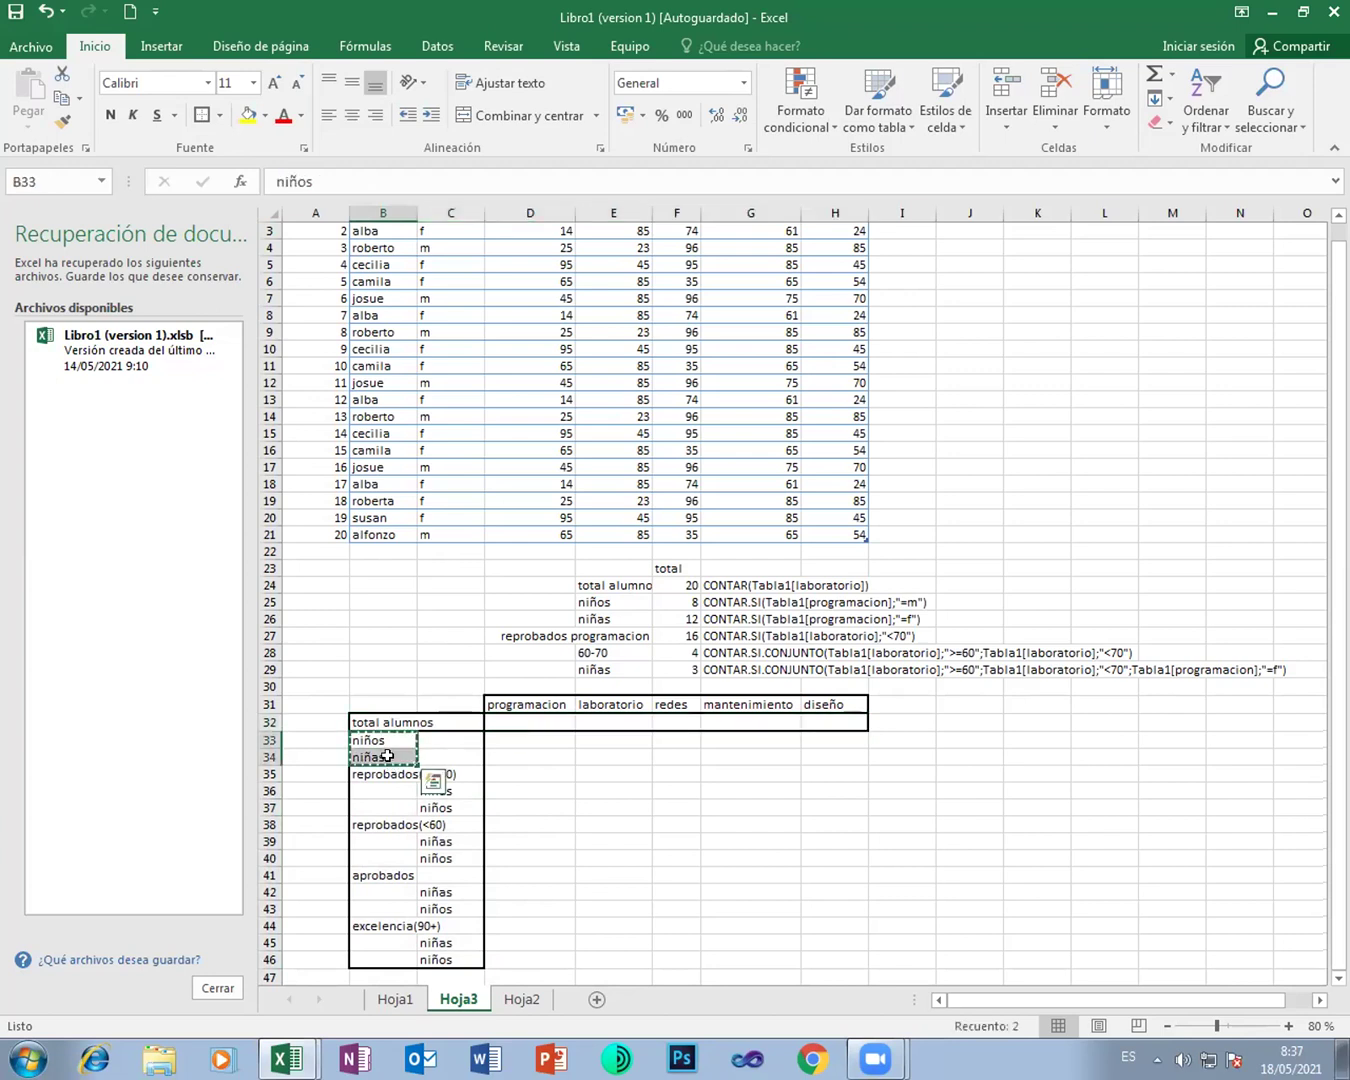
pyautogui.press('Right')
pyautogui.press('Return')
pyautogui.moveTo(399, 737); pyautogui.dragTo(396, 752)
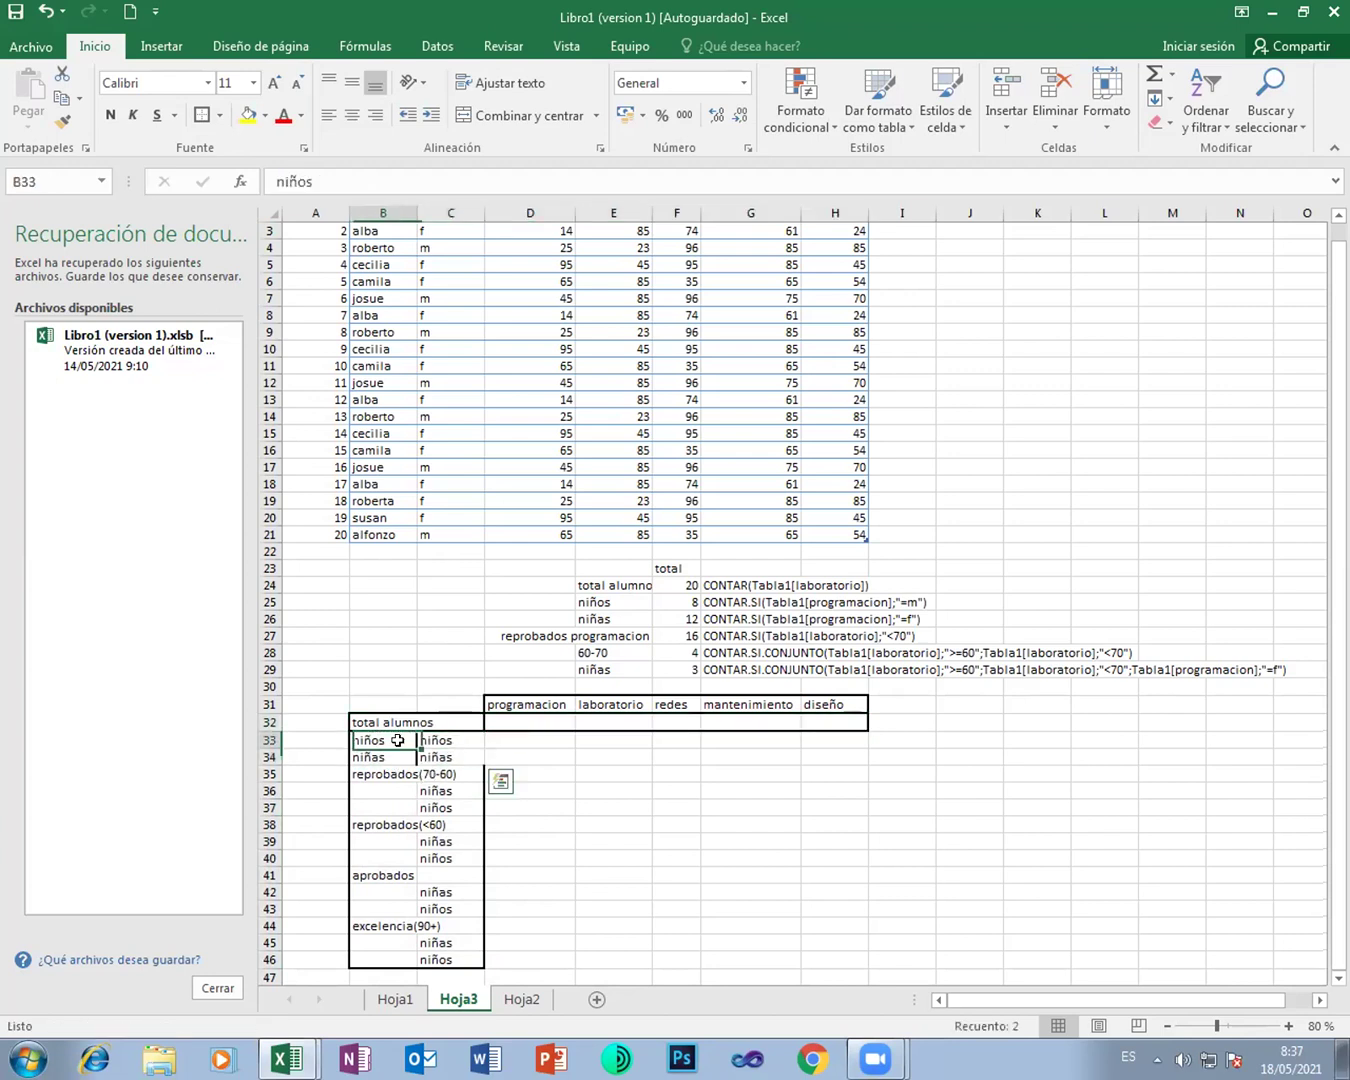
pyautogui.press('Delete')
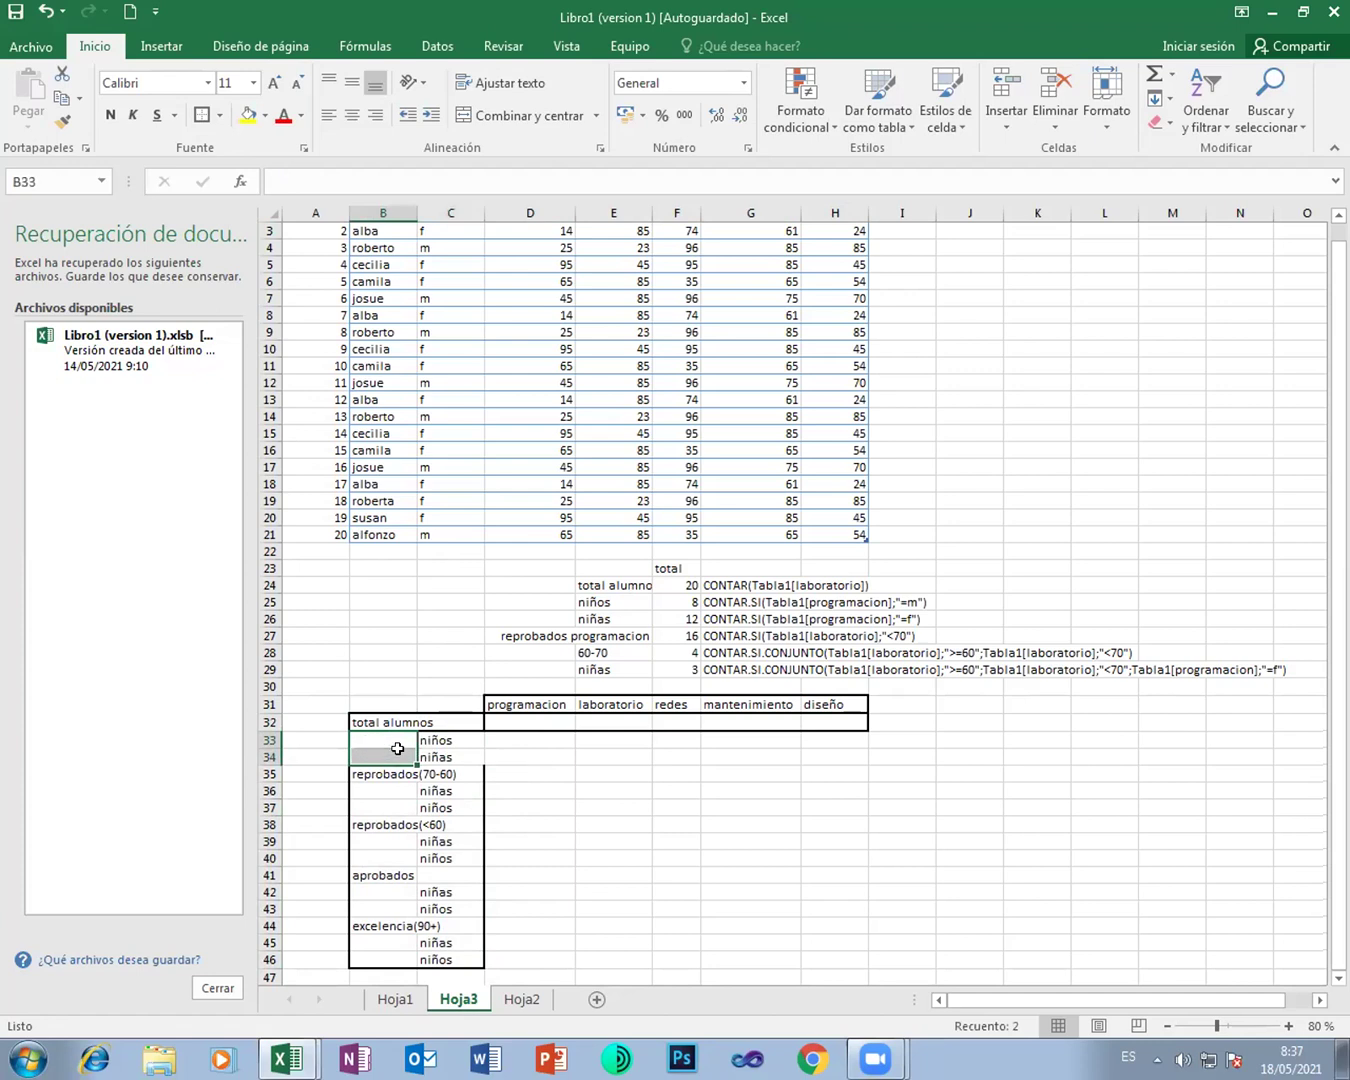
pyautogui.click(451, 755)
# Step: Apply thick outside borders to B33:H34, the "reprobados(70-60)" row B35:H35, and the empty cells D33:H34
pyautogui.moveTo(383, 739); pyautogui.dragTo(827, 753)
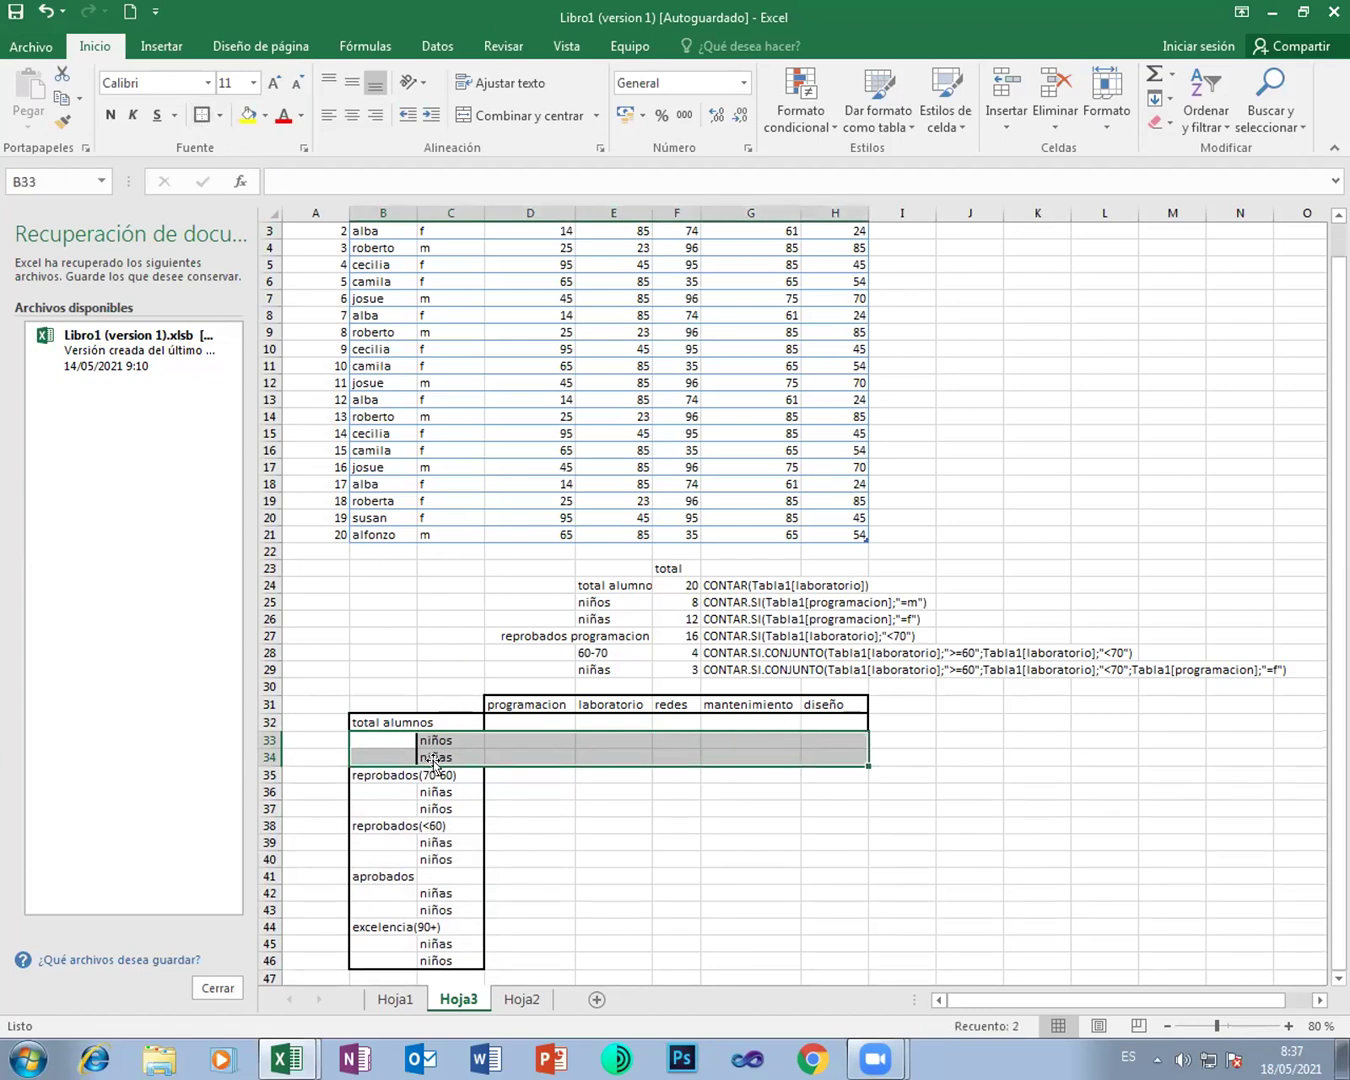
pyautogui.moveTo(377, 774); pyautogui.dragTo(806, 774)
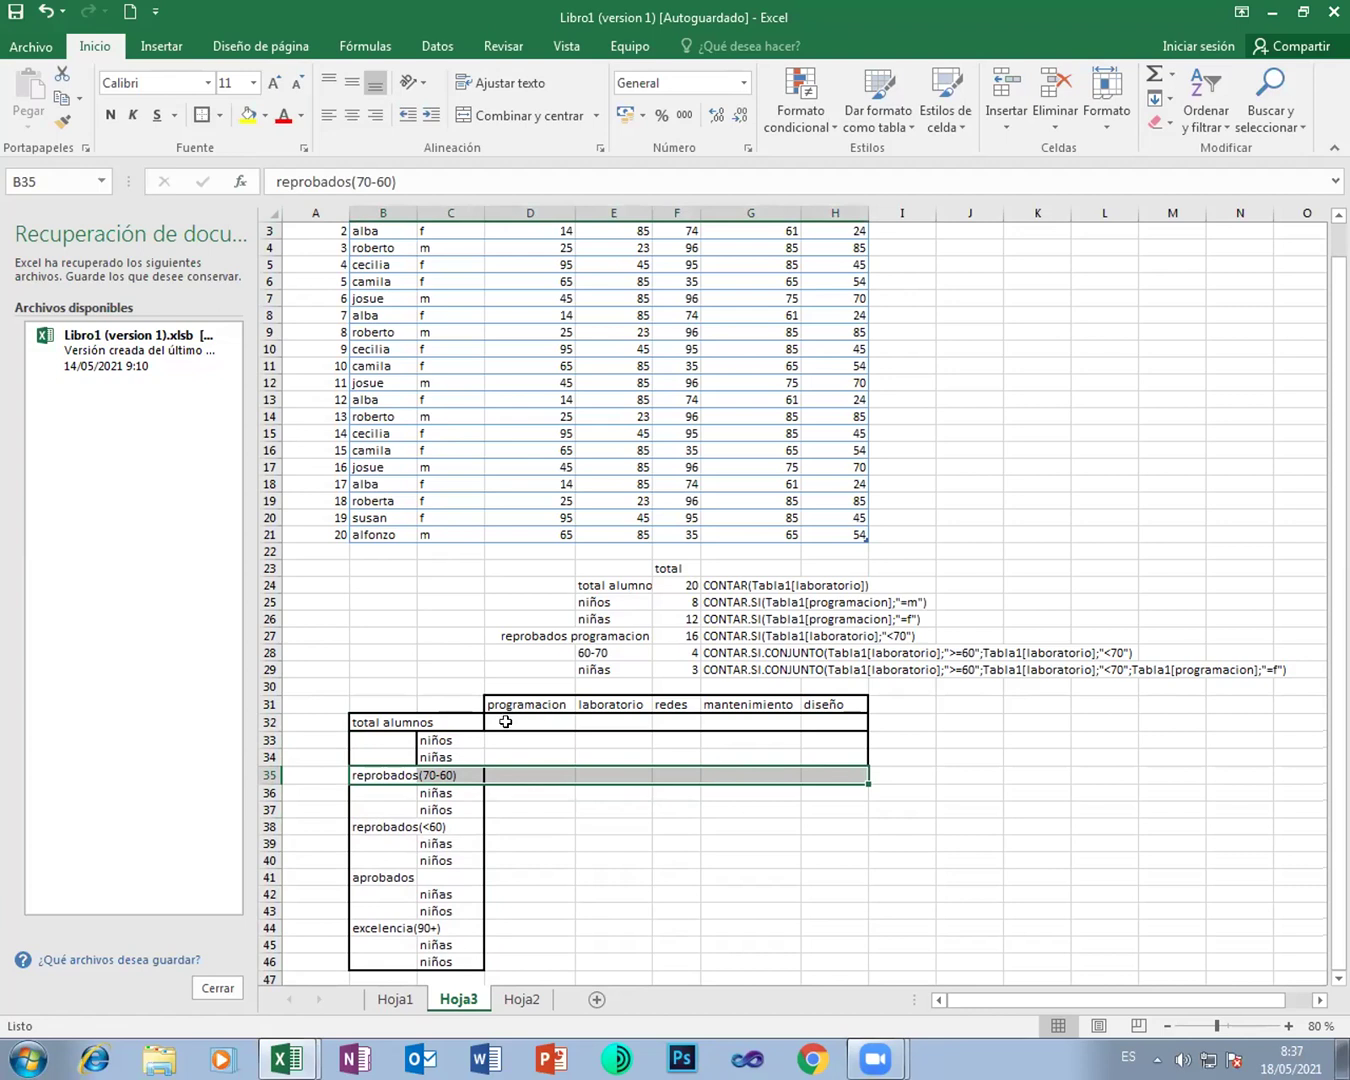
pyautogui.moveTo(504, 738); pyautogui.dragTo(807, 755)
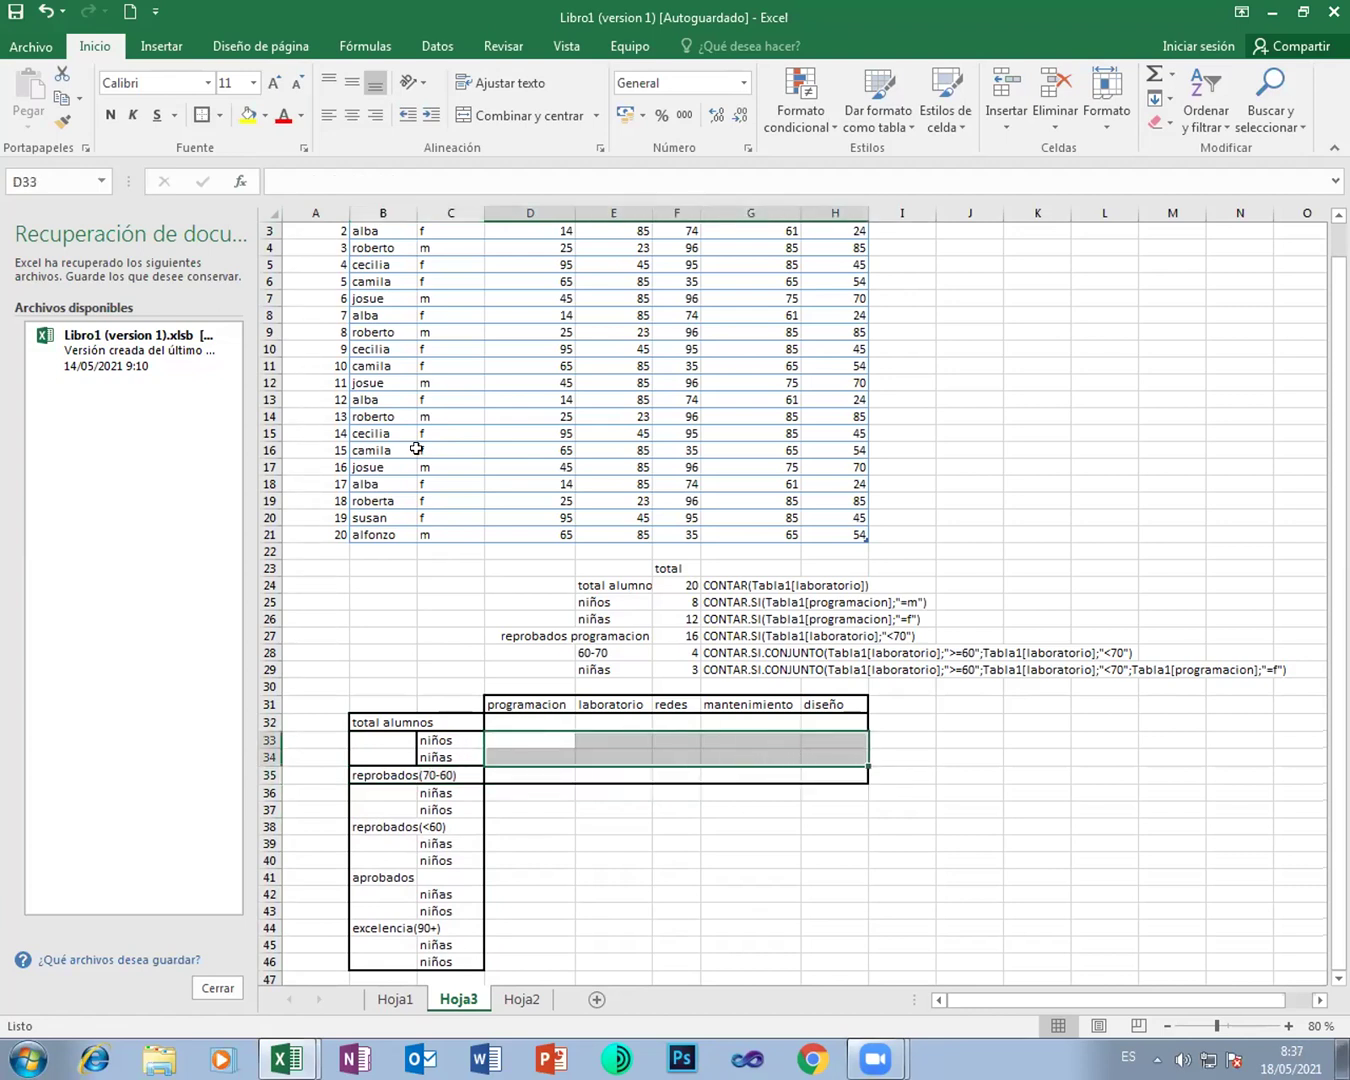
pyautogui.click(566, 840)
# Step: Apply a thick outside border to the "niñas" row C34:H34 under "total alumnos"
pyautogui.moveTo(462, 756); pyautogui.dragTo(826, 758)
pyautogui.click(203, 114)
pyautogui.click(550, 846)
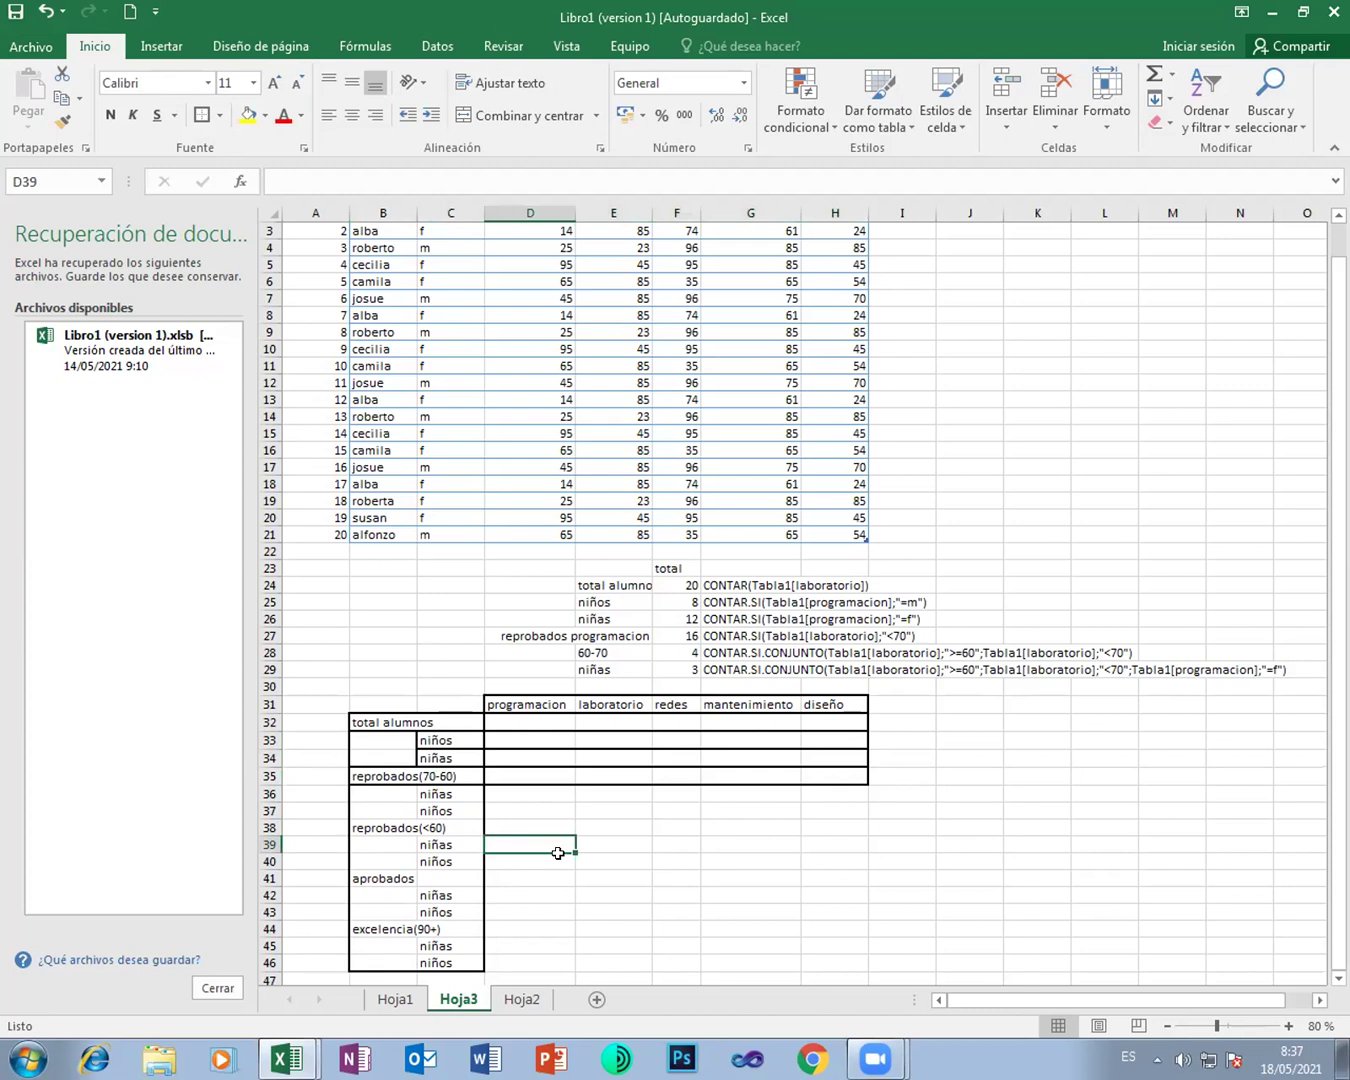
# Step: Apply thick outside borders to the "niñas" row C36:H36 and the "niños" row C37:H37 under "reprobados(70-60)"
pyautogui.moveTo(440, 795); pyautogui.dragTo(826, 795)
pyautogui.click(203, 114)
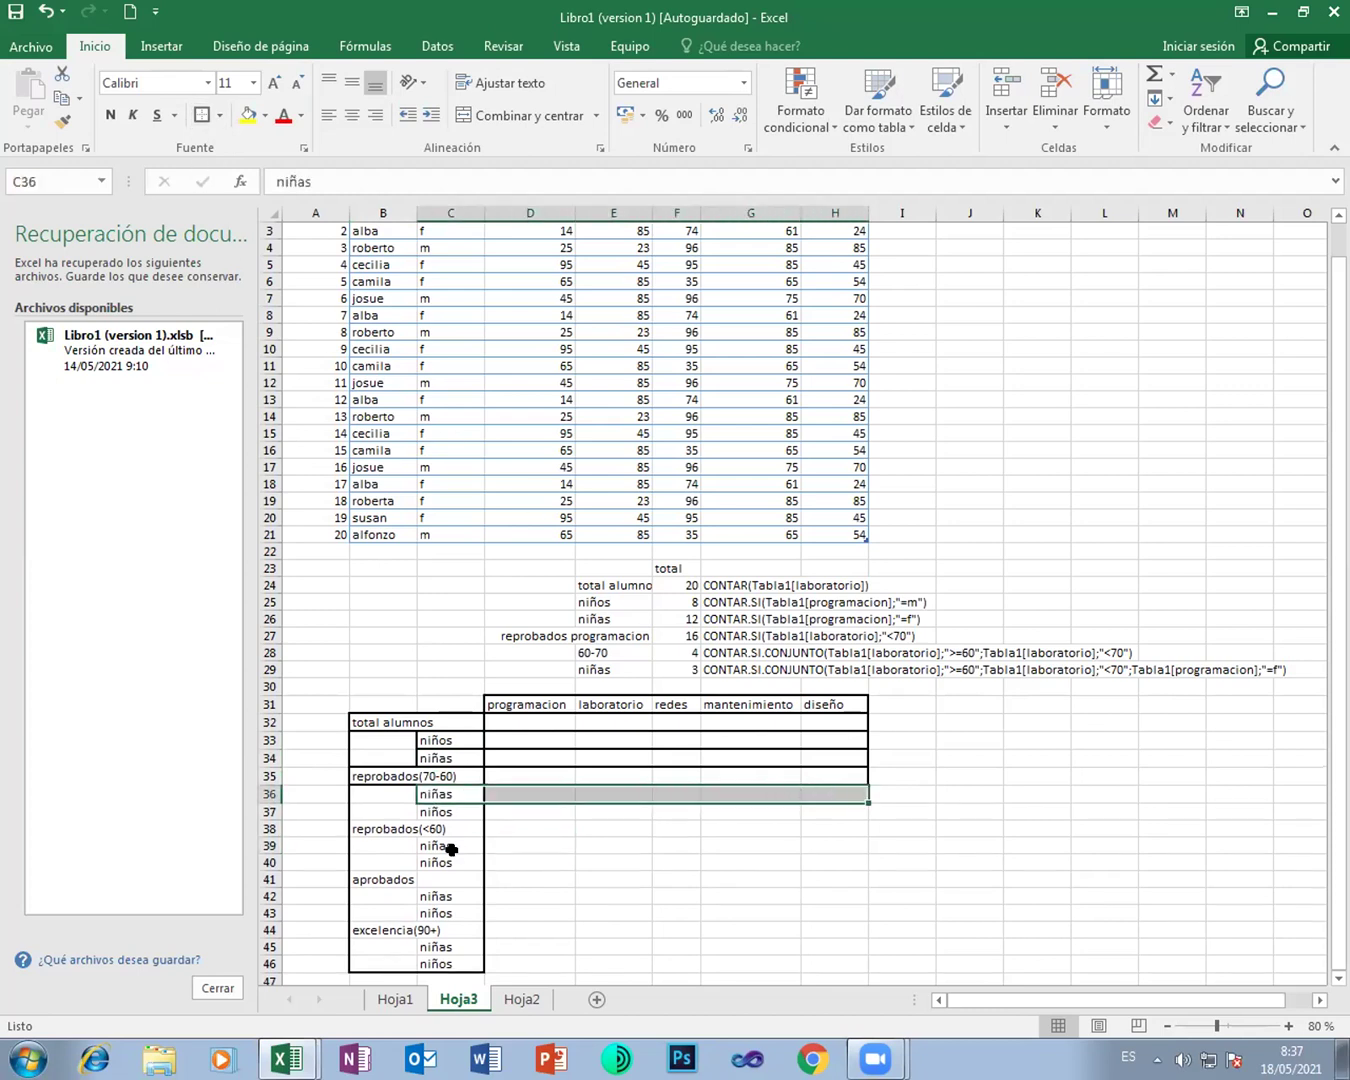
pyautogui.moveTo(438, 811); pyautogui.dragTo(840, 804)
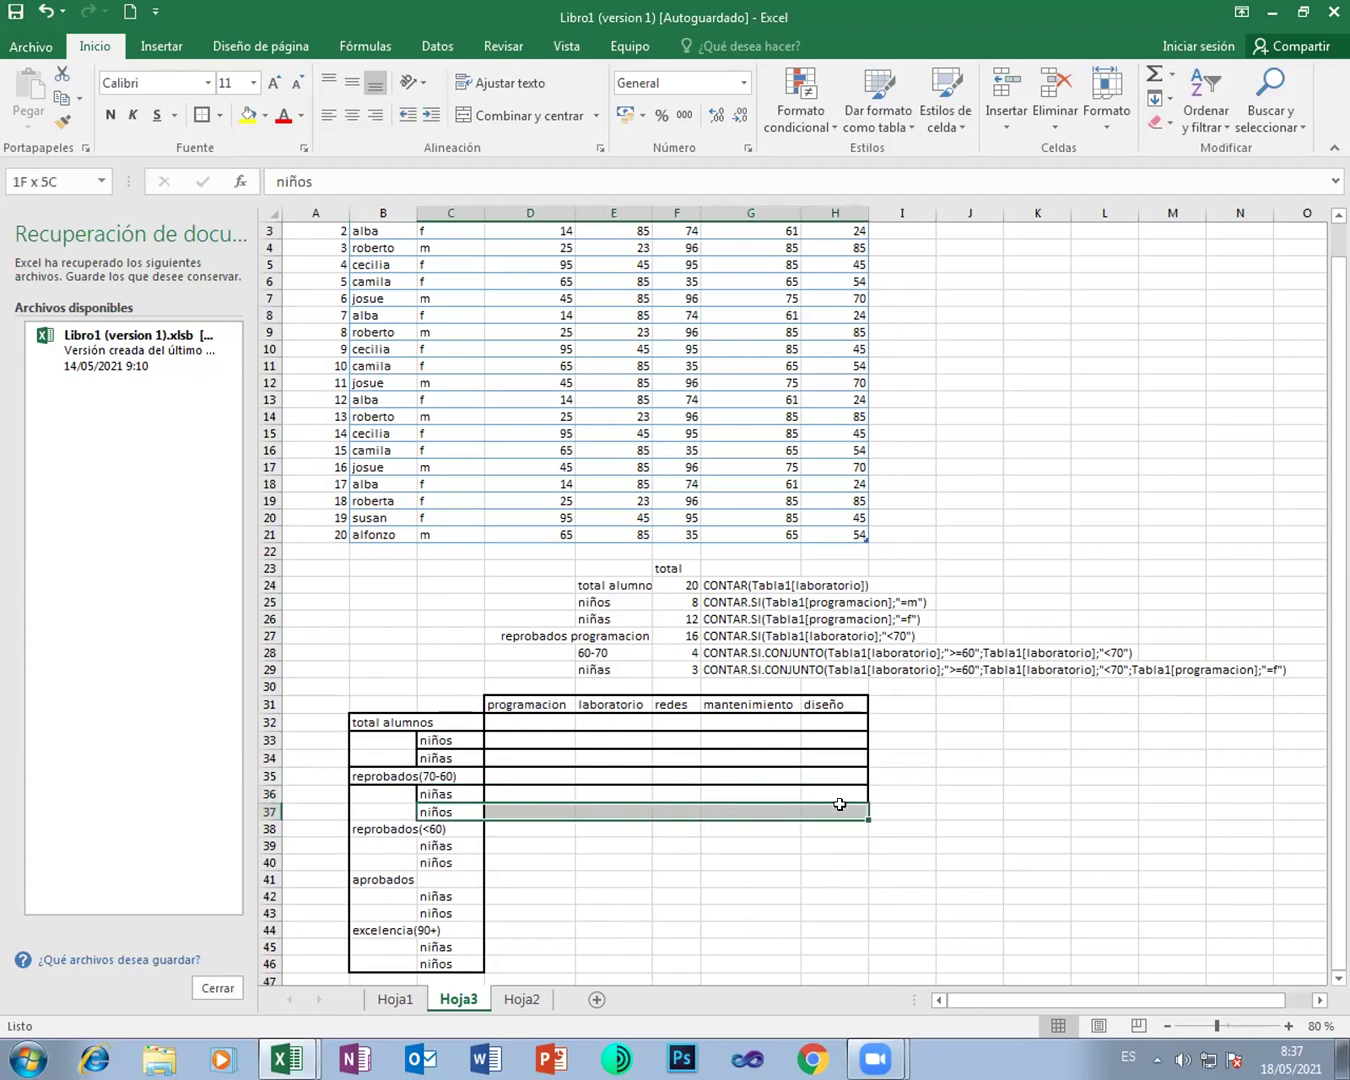
pyautogui.moveTo(742, 794); pyautogui.dragTo(743, 794)
pyautogui.click(203, 114)
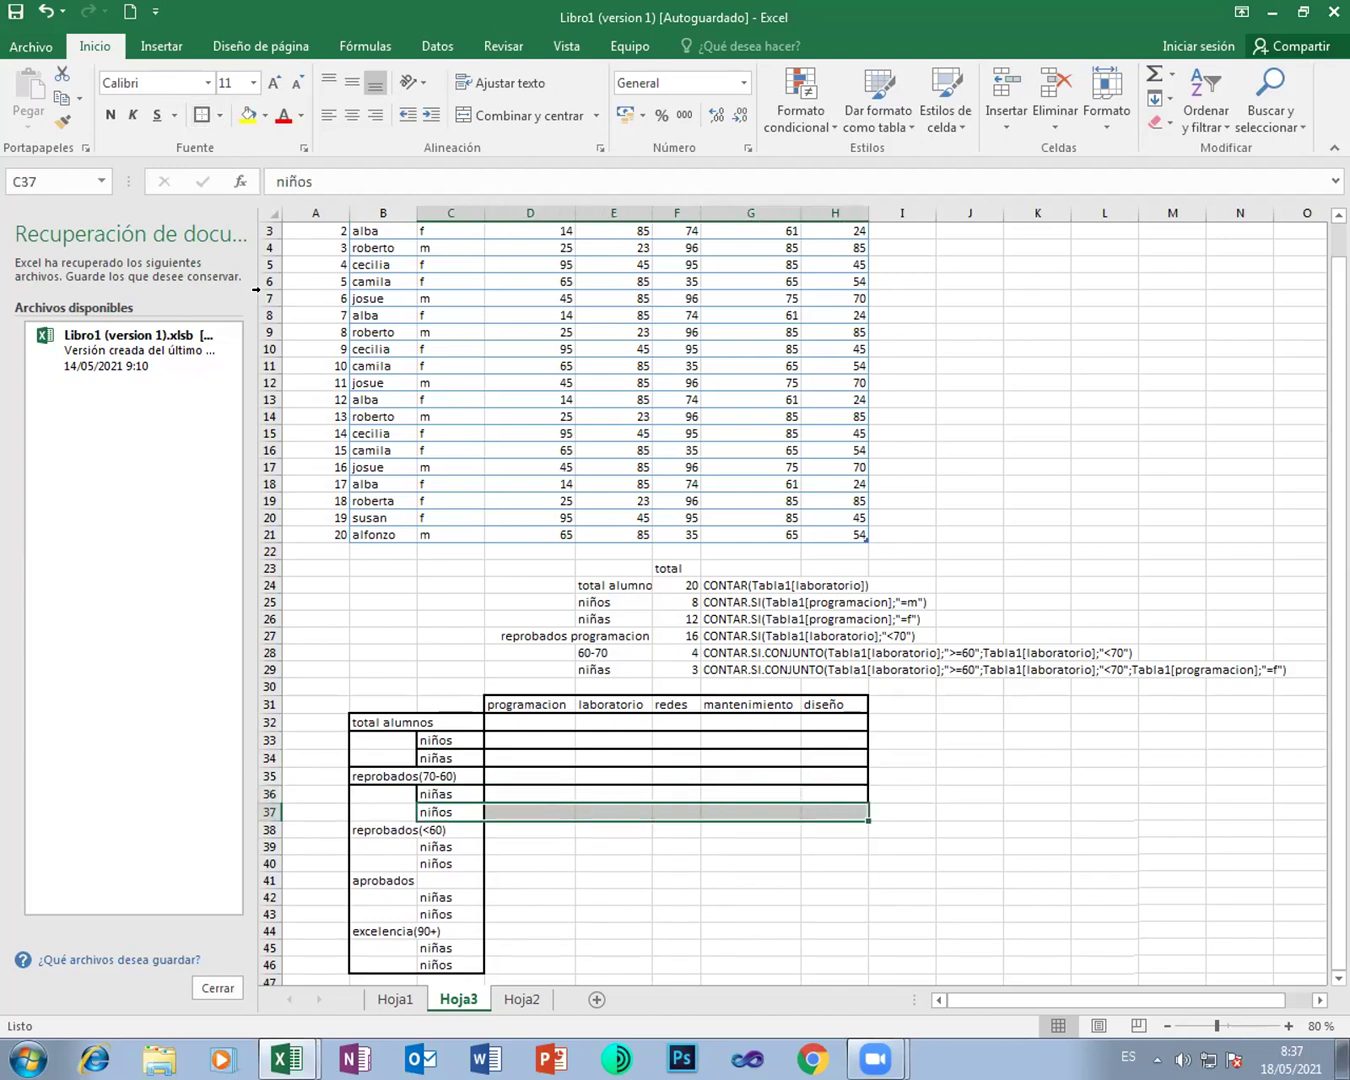
# Step: Apply thick outside borders to the "reprobados(<60)" row B38:H38 and its "niñas" and "niños" rows C39:H39 and C40:H40
pyautogui.moveTo(385, 830); pyautogui.dragTo(829, 809)
pyautogui.click(203, 114)
pyautogui.moveTo(433, 846); pyautogui.dragTo(814, 845)
pyautogui.click(207, 116)
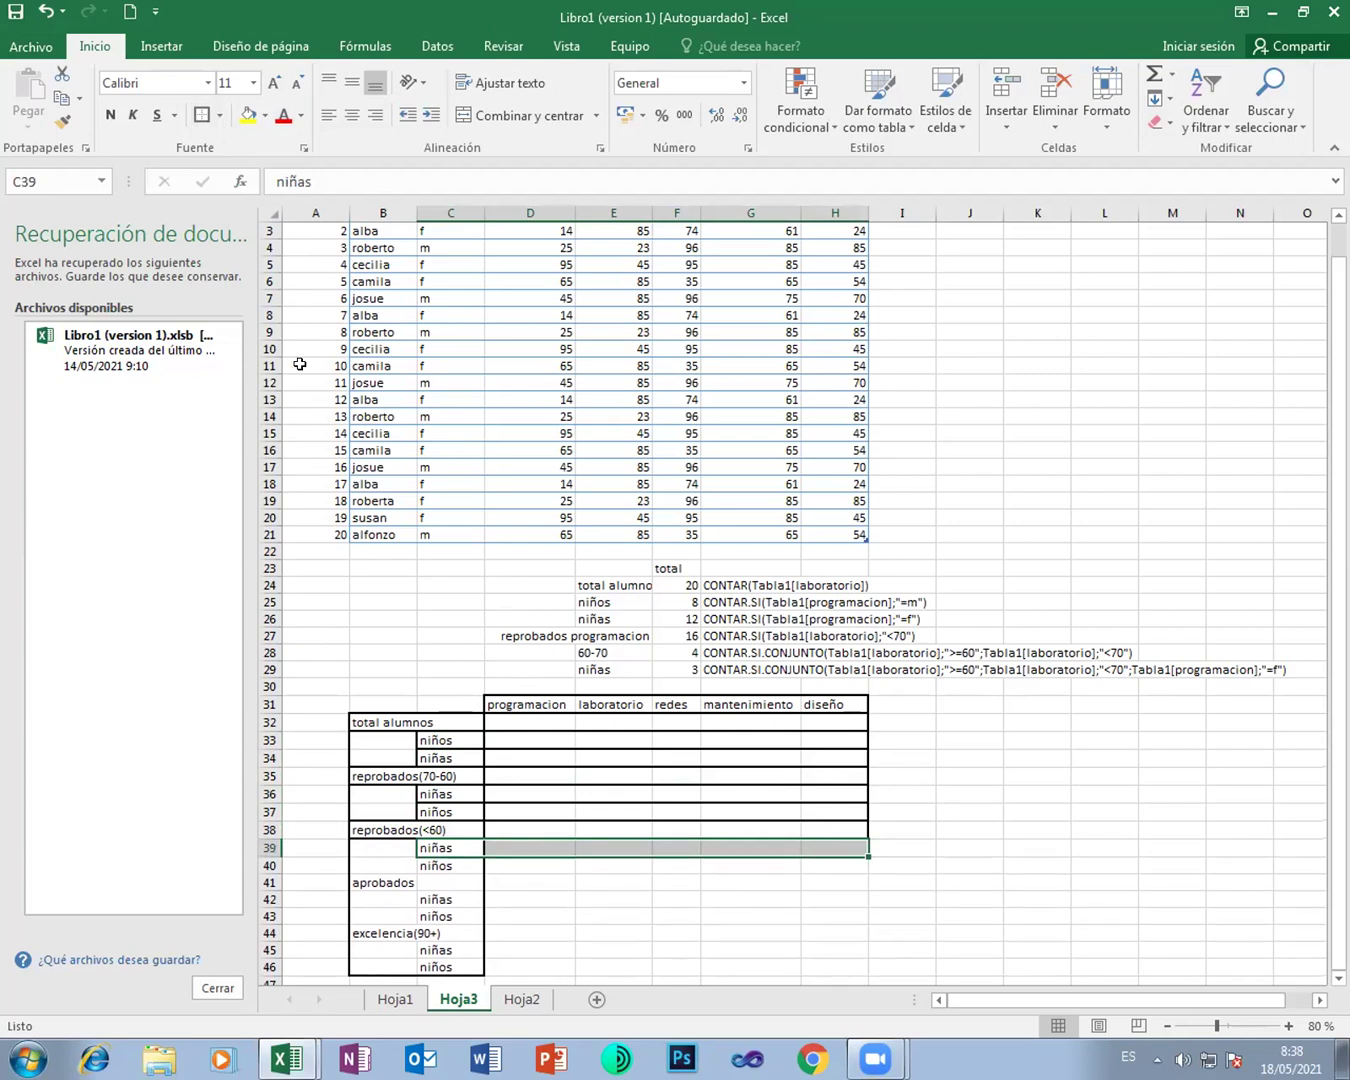
pyautogui.moveTo(465, 861); pyautogui.dragTo(829, 867)
pyautogui.click(202, 117)
# Step: Apply thick outside borders to the "aprobados" row B41:H41 and its "niñas" row C42:H42
pyautogui.moveTo(383, 883); pyautogui.dragTo(835, 884)
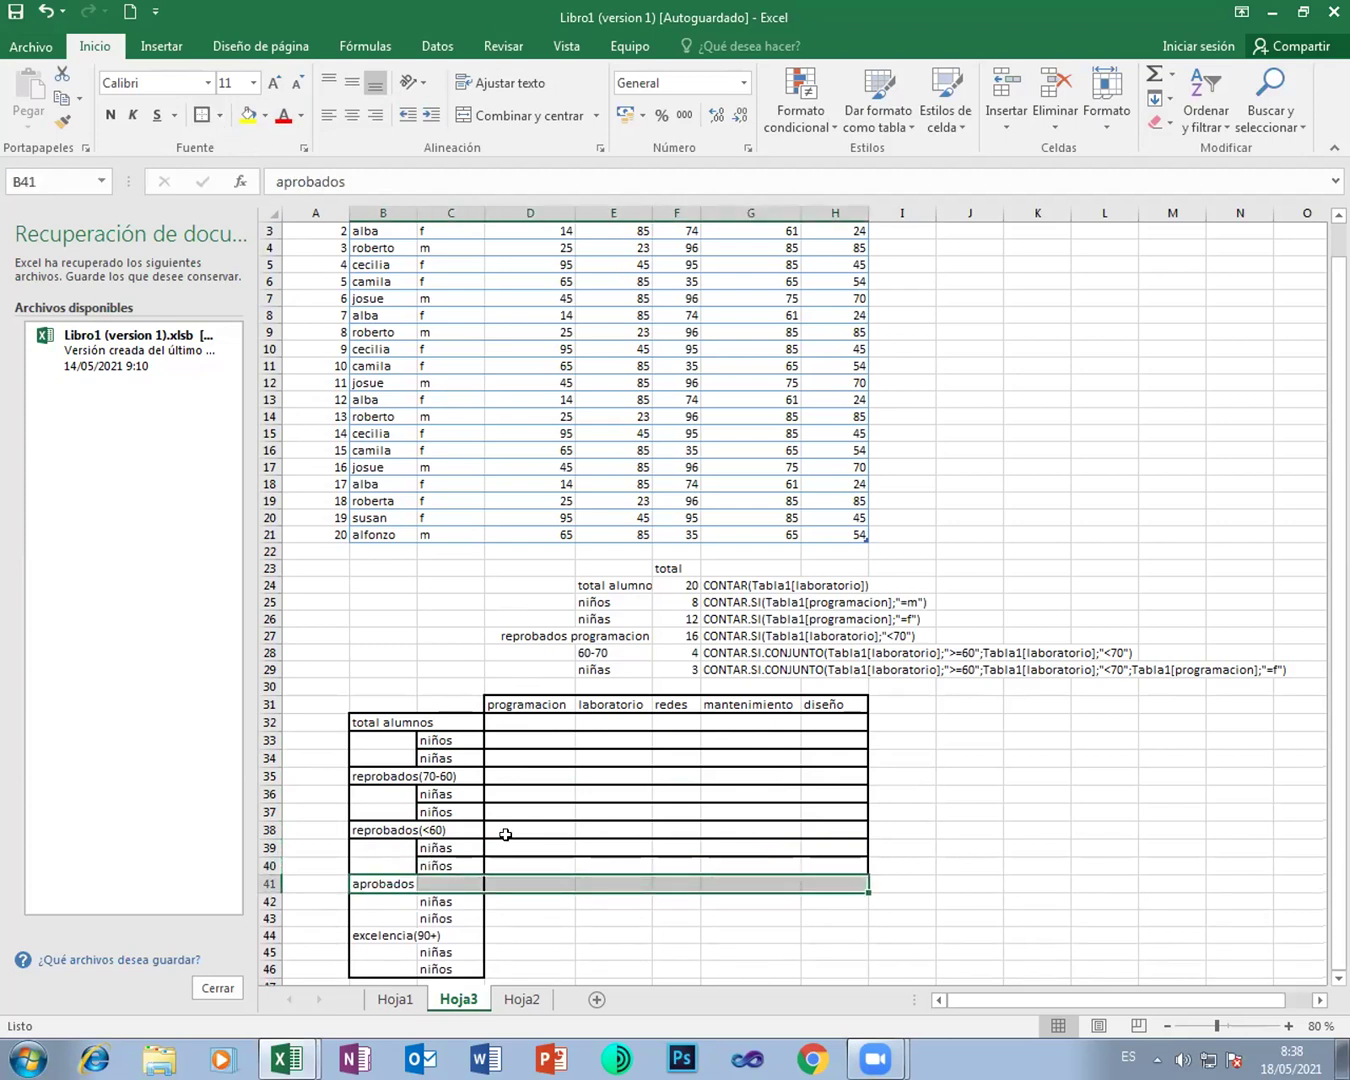
pyautogui.press('Down')
pyautogui.press('Right')
pyautogui.hotkey('shift', 'Right')
pyautogui.hotkey('shift', 'Right')
pyautogui.hotkey('shift', 'Right')
pyautogui.hotkey('shift', 'Right')
pyautogui.hotkey('shift', 'Right')
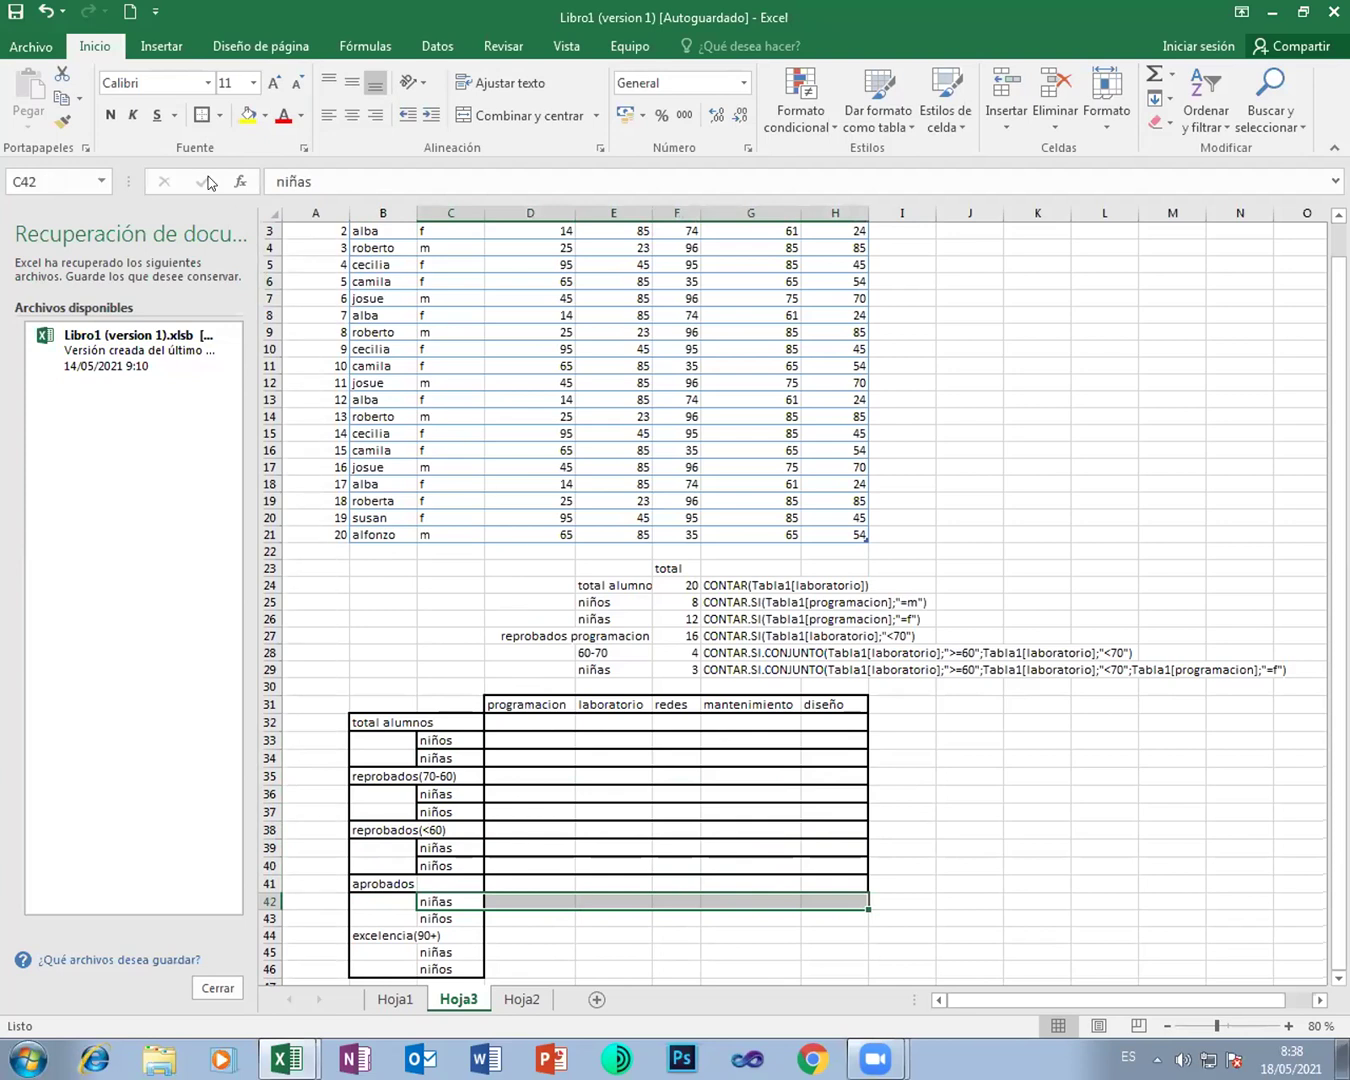
pyautogui.click(202, 117)
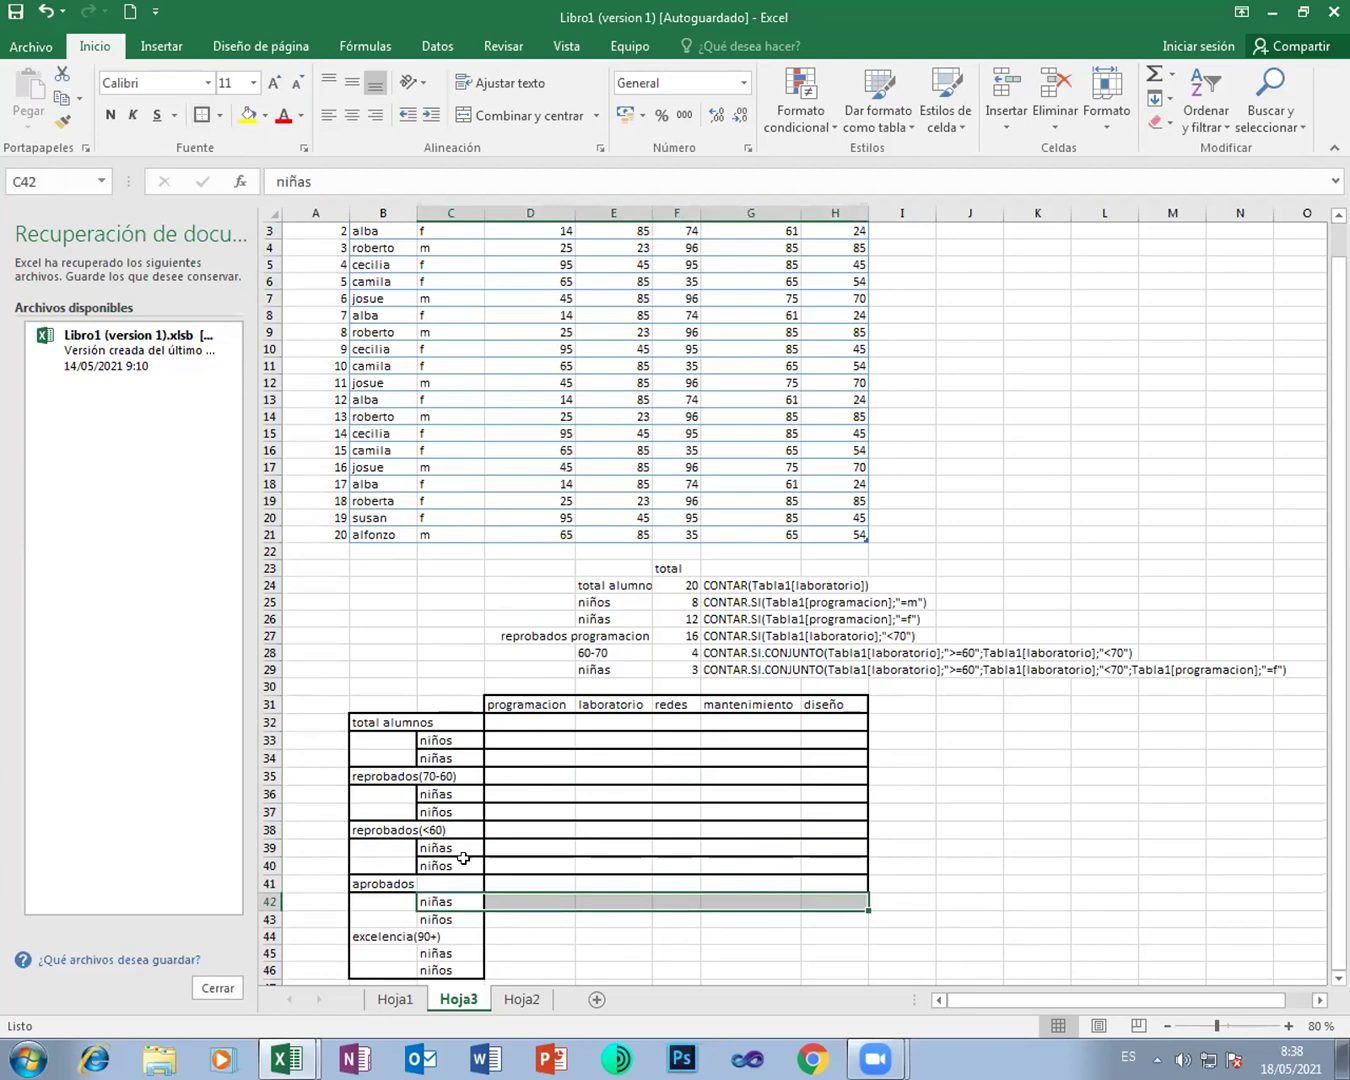
# Step: Apply a thick outside border to the "niños" row C43:H43 under "aprobados"
pyautogui.press('Down')
pyautogui.hotkey('shift', 'Right')
pyautogui.hotkey('shift', 'Right')
pyautogui.hotkey('shift', 'Right')
pyautogui.hotkey('shift', 'Right')
pyautogui.hotkey('shift', 'Right')
pyautogui.click(207, 123)
# Step: Apply thick outside borders to the "excelencia(90+)" row B44:H44 and its "niñas" and "niños" rows C45:H45 and C46:H46
pyautogui.scroll(-2, 521, 500)
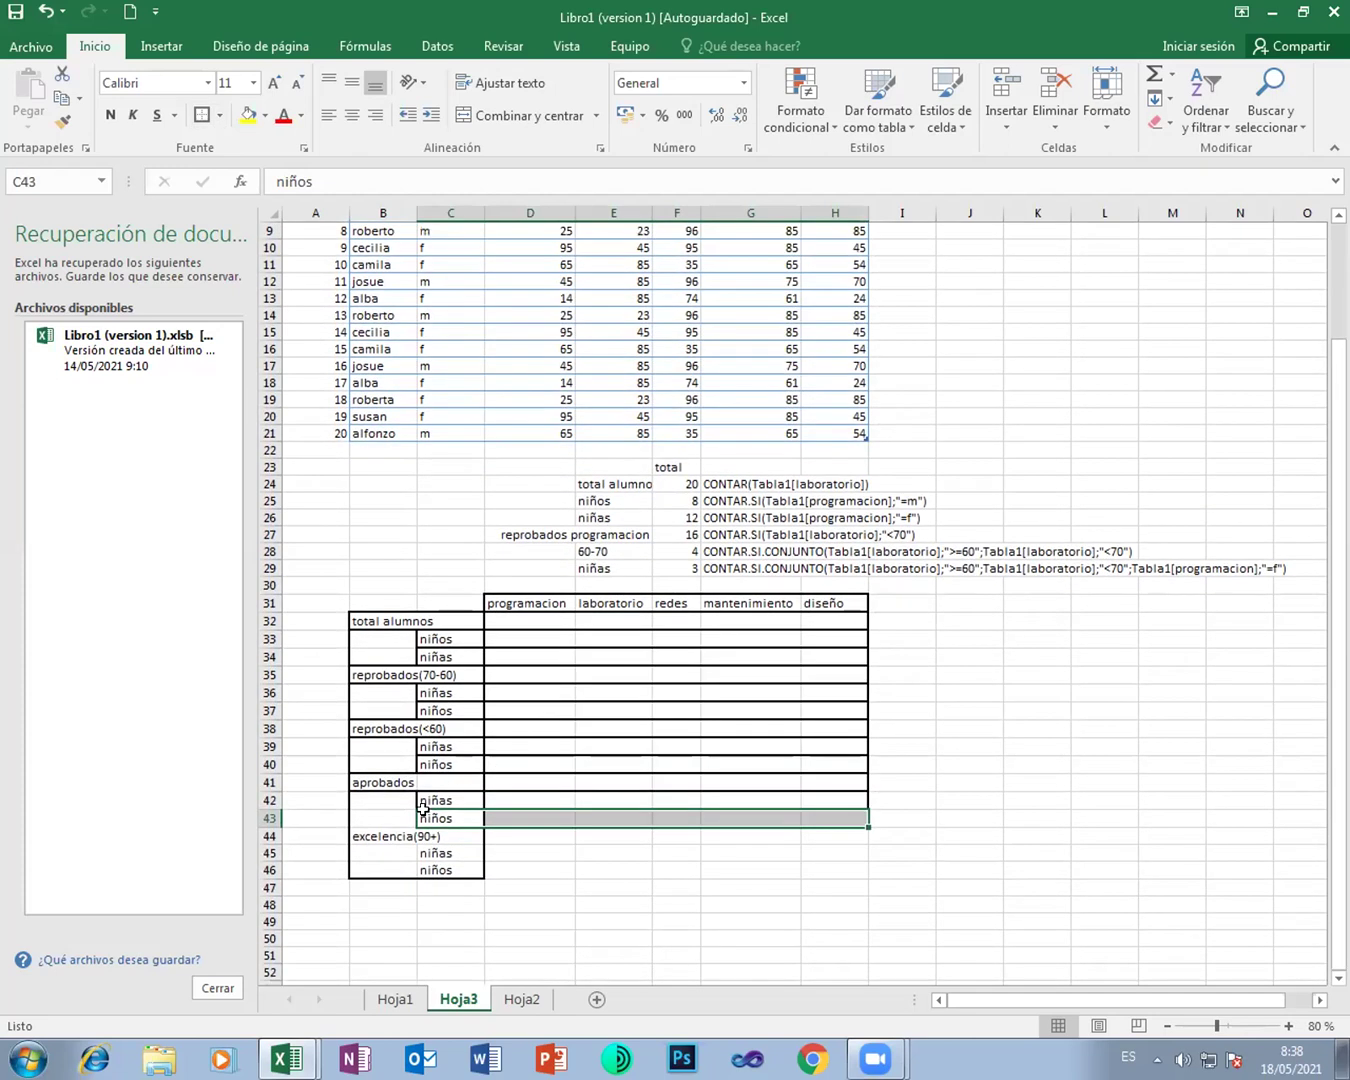
pyautogui.moveTo(378, 838); pyautogui.dragTo(840, 838)
pyautogui.click(205, 120)
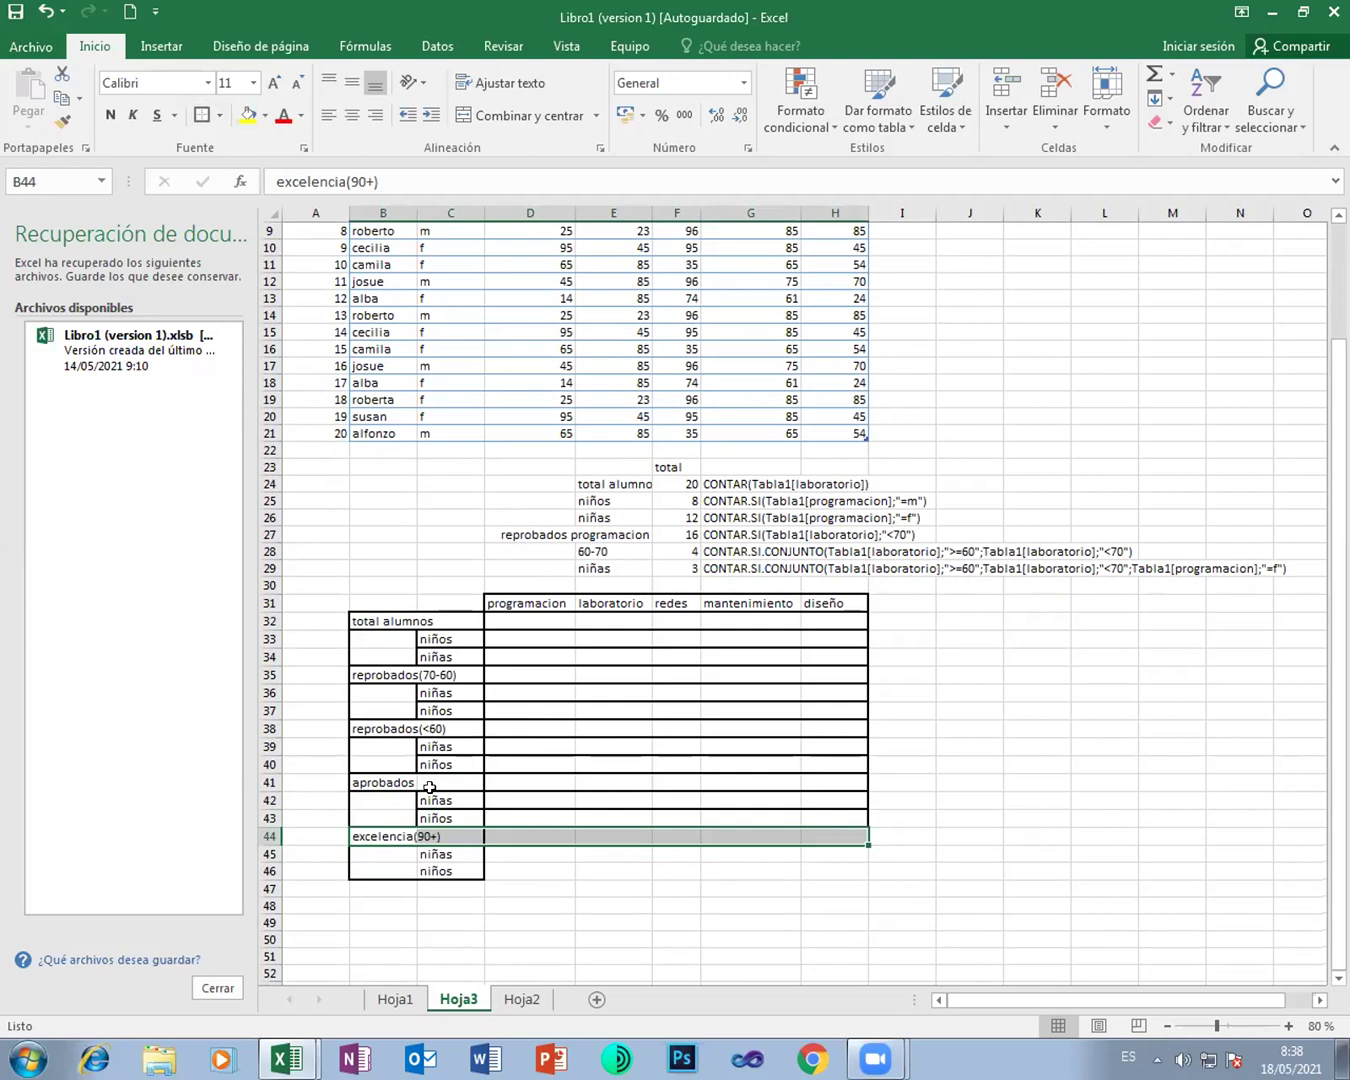
pyautogui.click(446, 853)
pyautogui.moveTo(504, 852); pyautogui.dragTo(805, 851)
pyautogui.click(203, 115)
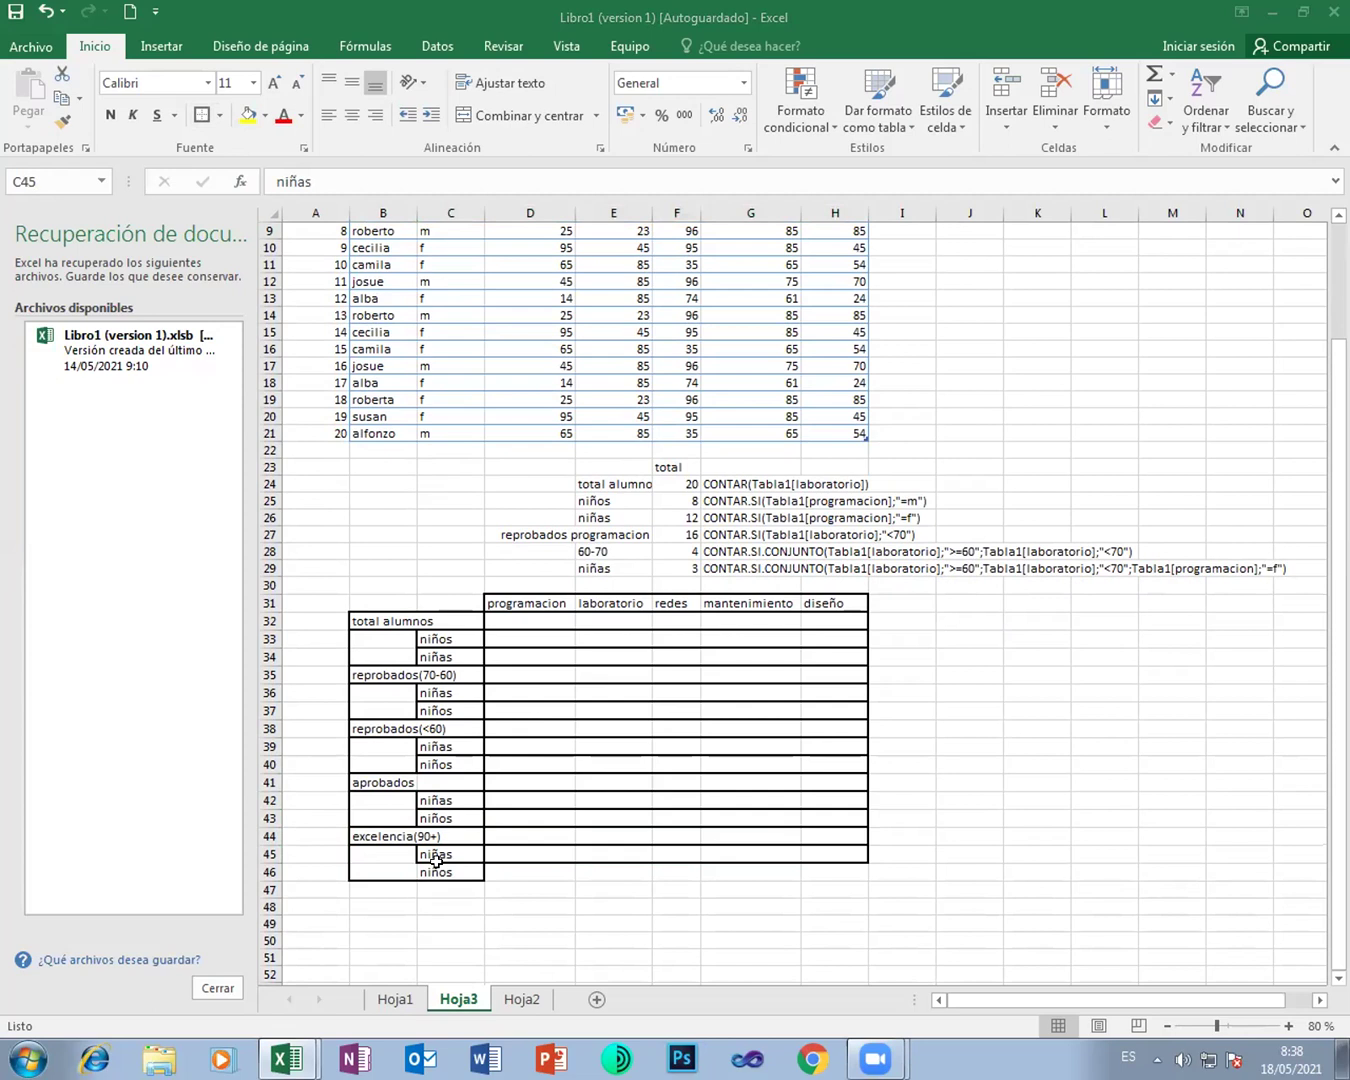
pyautogui.moveTo(473, 874); pyautogui.dragTo(855, 870)
# Step: Apply thick outside borders to the subject columns in rows 32 to 46 so that vertical lines separate D through H
pyautogui.moveTo(550, 615); pyautogui.dragTo(549, 872)
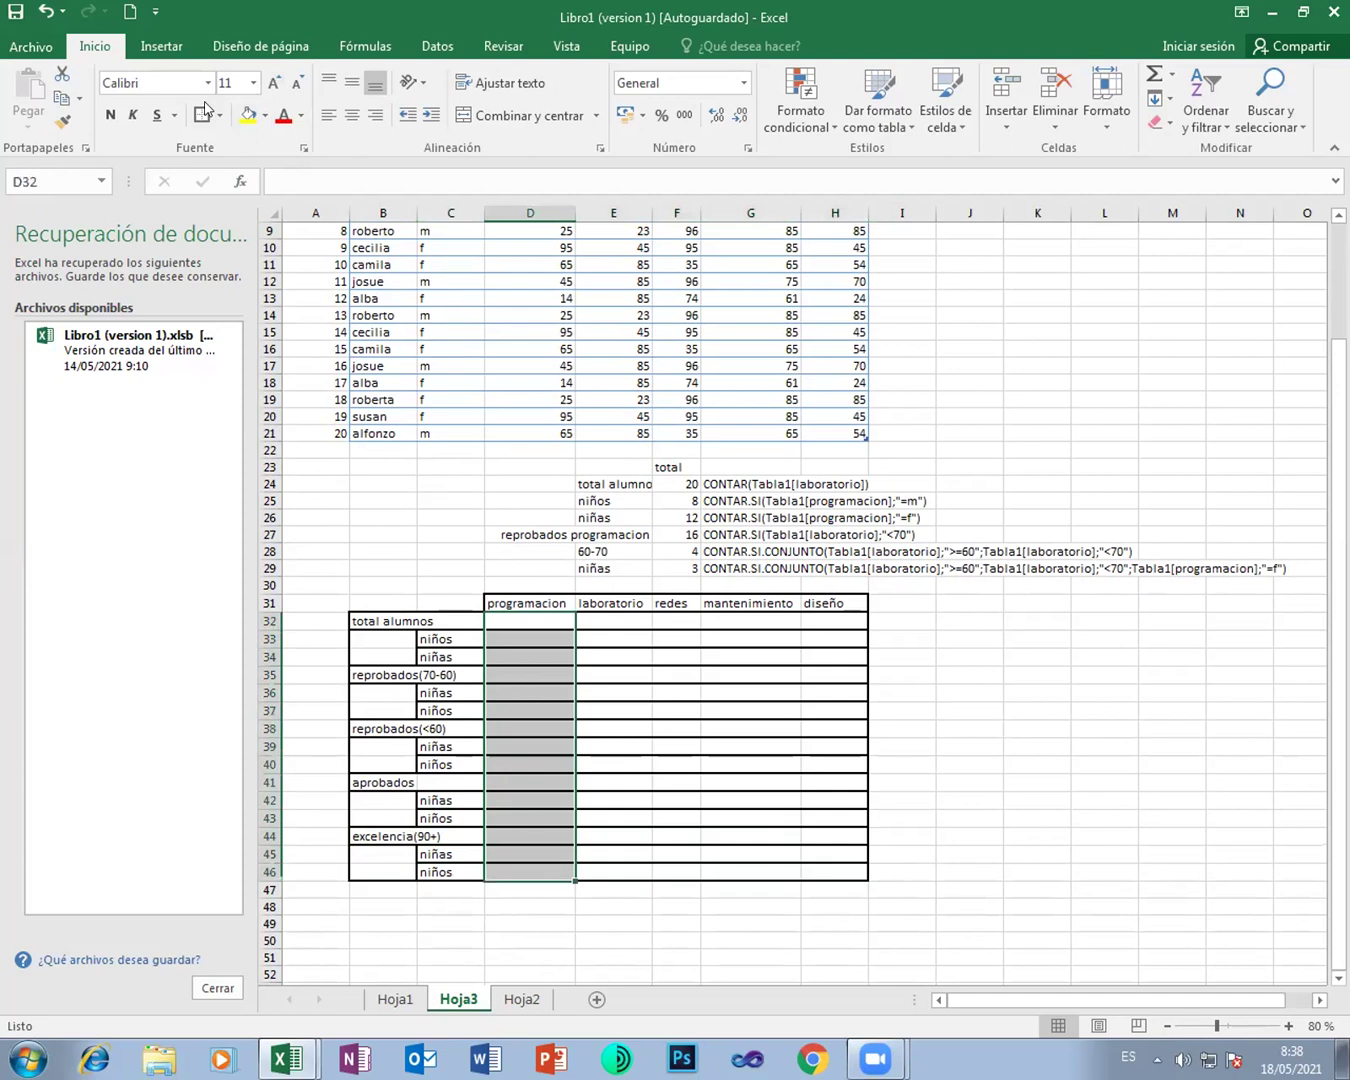
pyautogui.click(678, 620)
pyautogui.moveTo(675, 718); pyautogui.dragTo(675, 873)
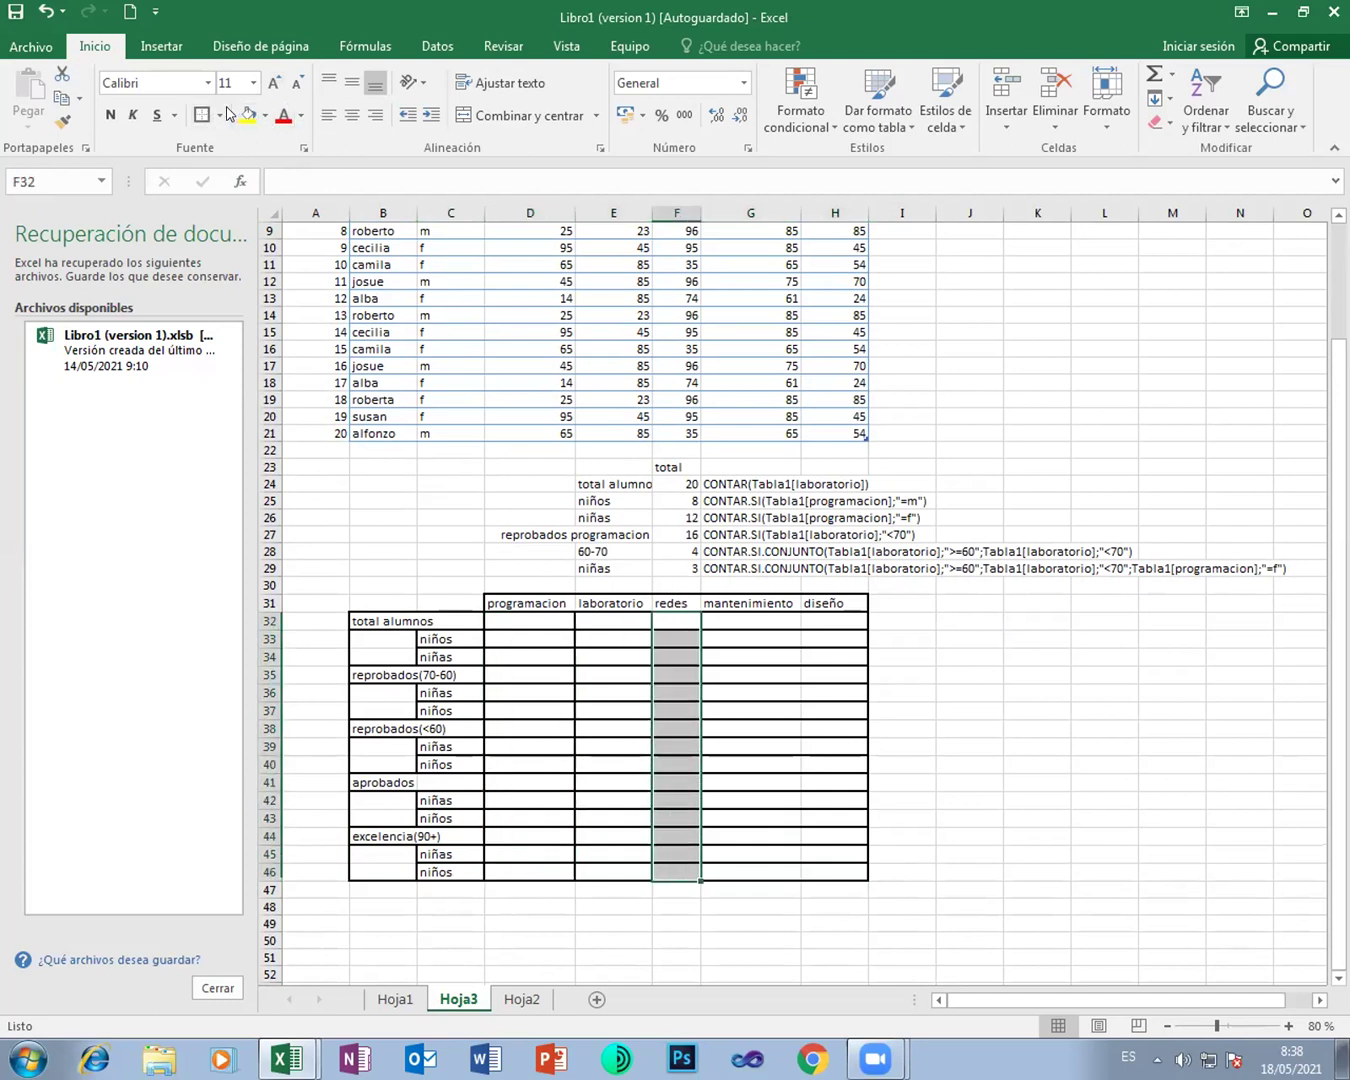
pyautogui.moveTo(767, 619); pyautogui.dragTo(790, 712)
pyautogui.moveTo(819, 620); pyautogui.dragTo(839, 870)
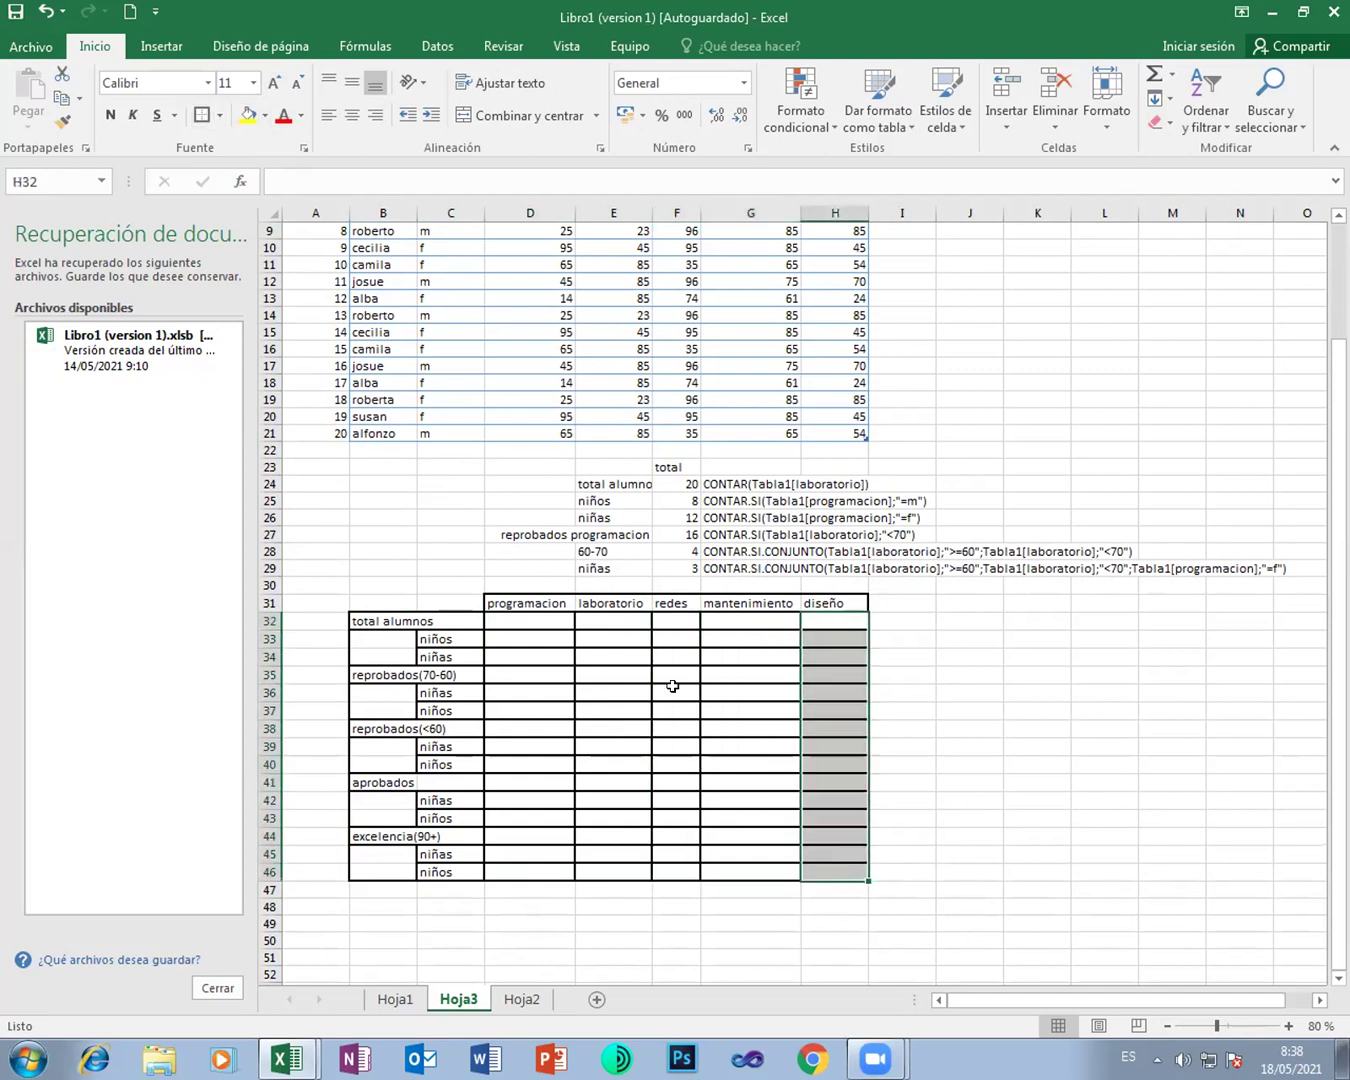
pyautogui.click(925, 710)
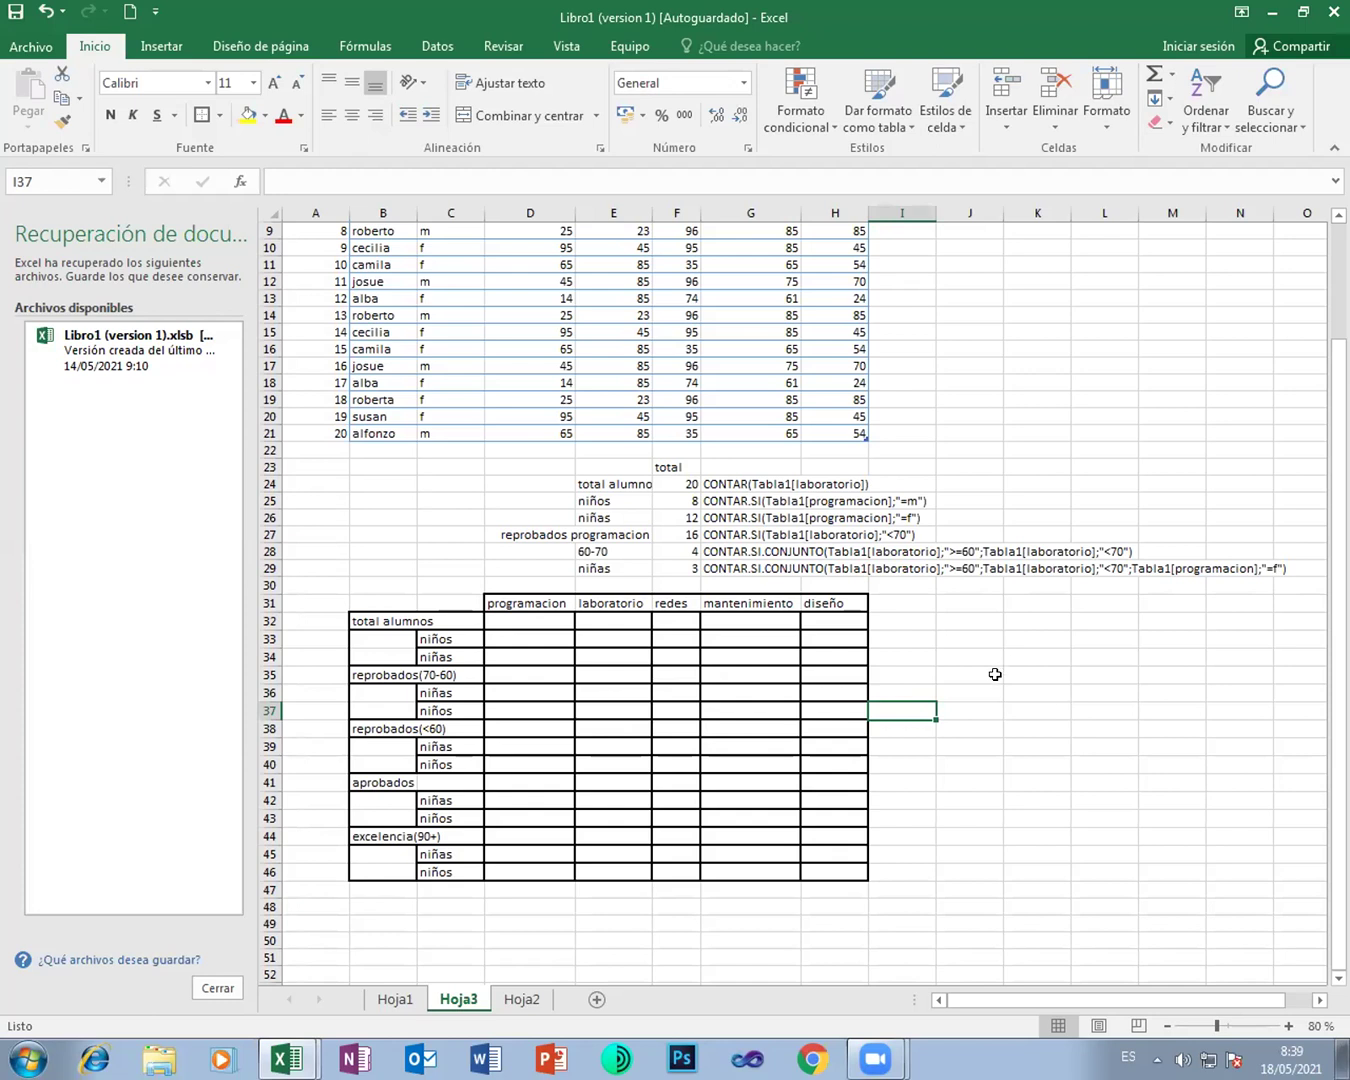
# Step: Enter the beginning of a formula, =contar, in the "total alumnos" cell D32 under programacion
pyautogui.scroll(1, 994, 674)
pyautogui.scroll(1, 995, 674)
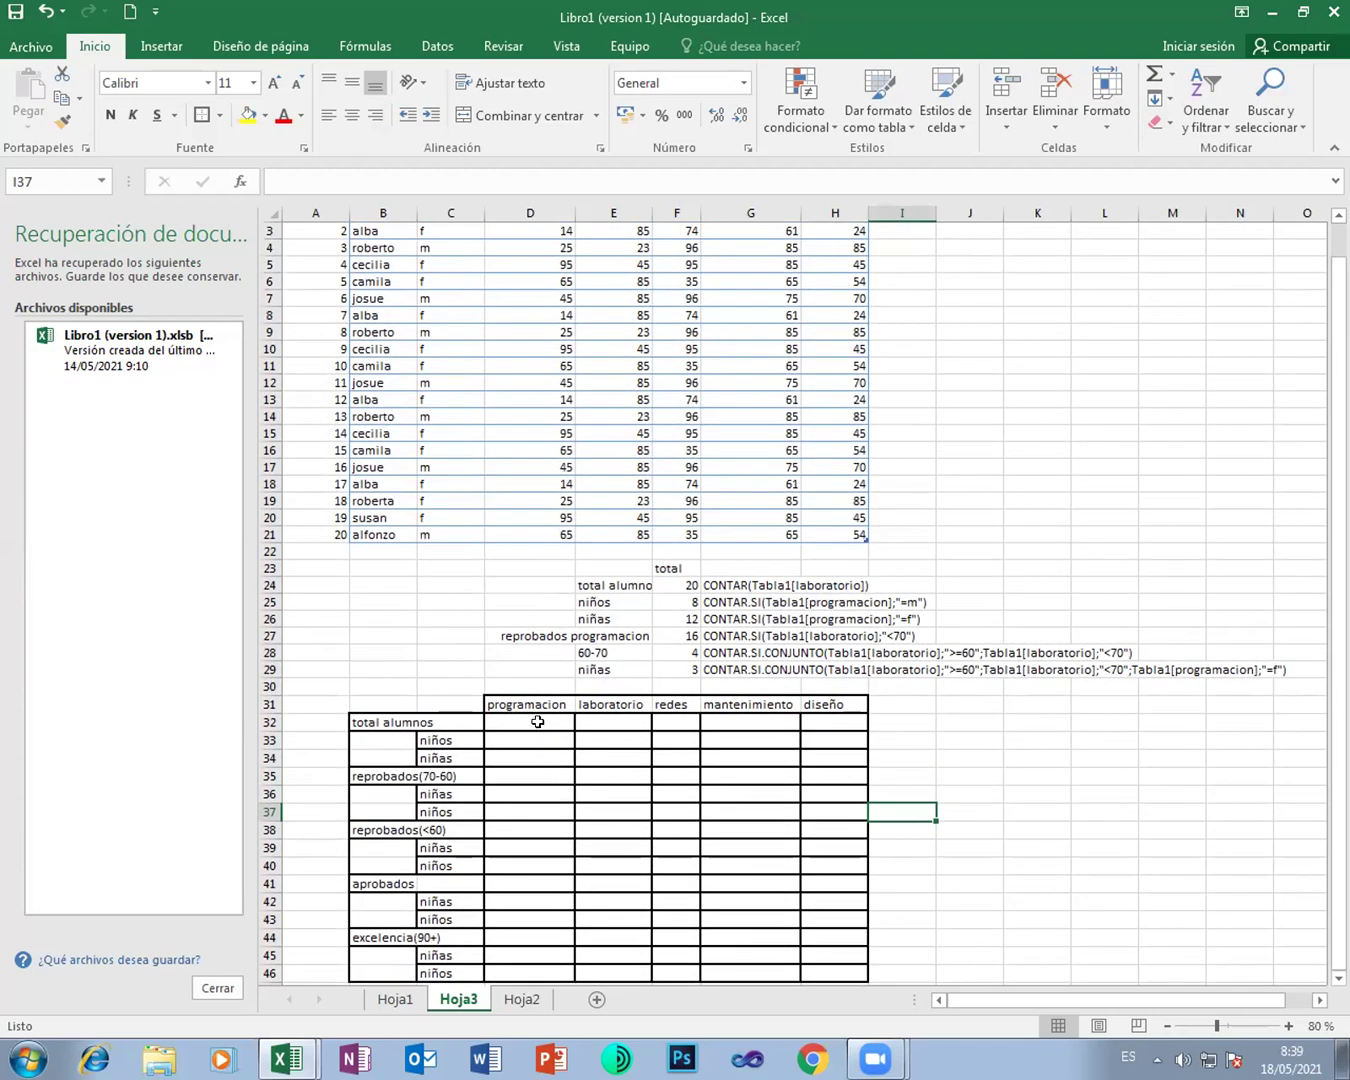
pyautogui.click(537, 722)
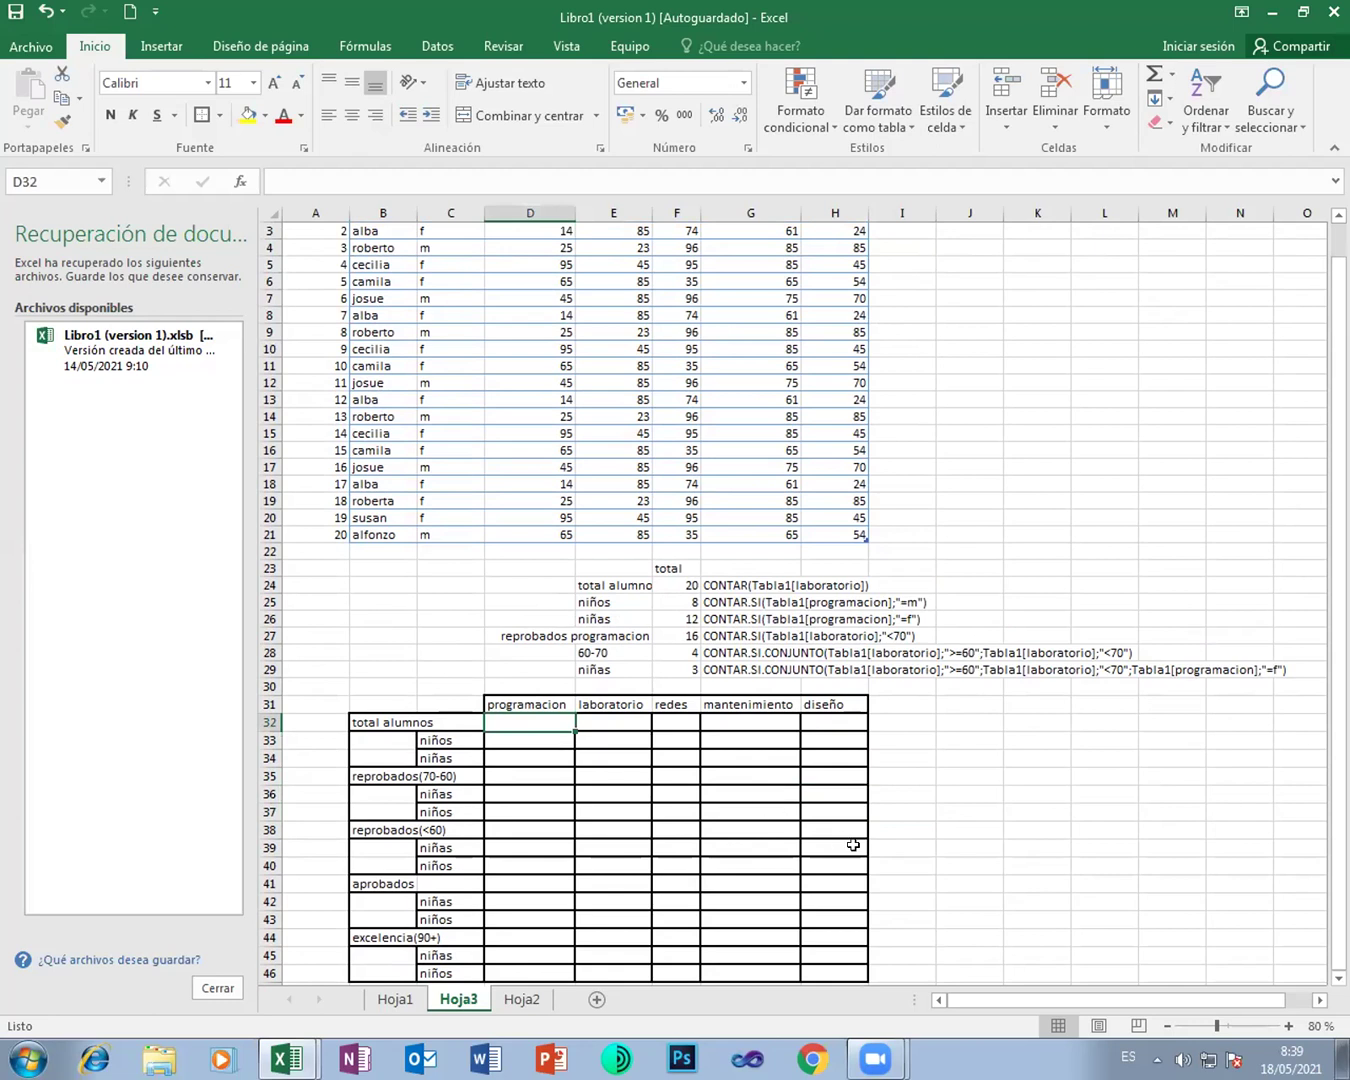
pyautogui.write('=contar')
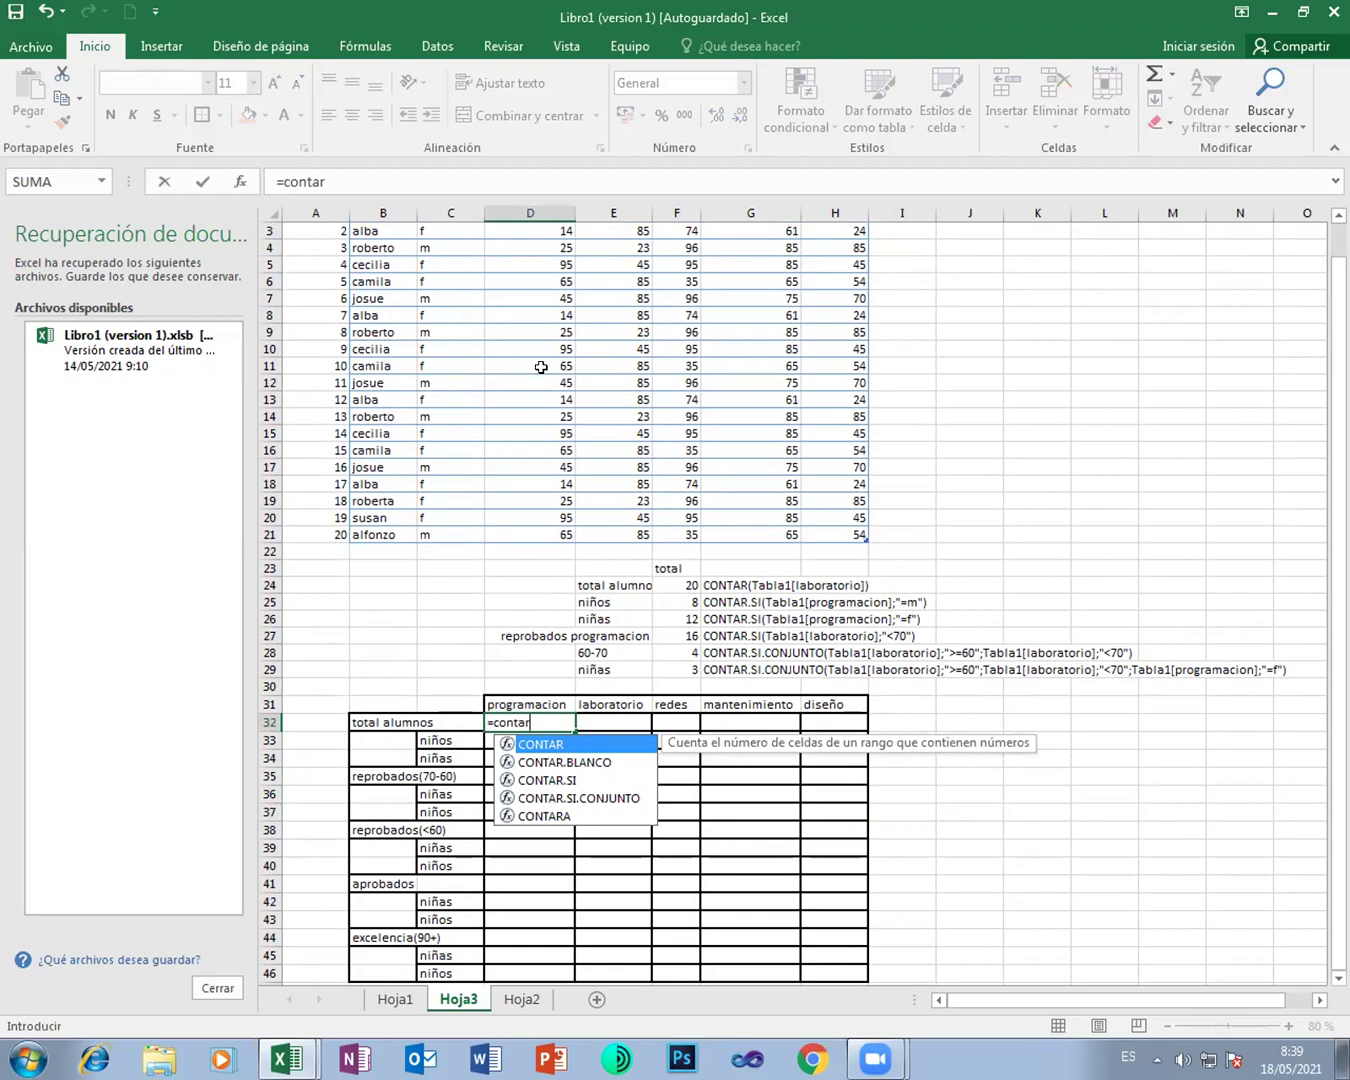
# Step: Try to complete the D32 formula with the programacion grades D2:D21 as its range
pyautogui.scroll(1, 595, 345)
pyautogui.click(531, 249)
pyautogui.moveTo(531, 249); pyautogui.dragTo(524, 567)
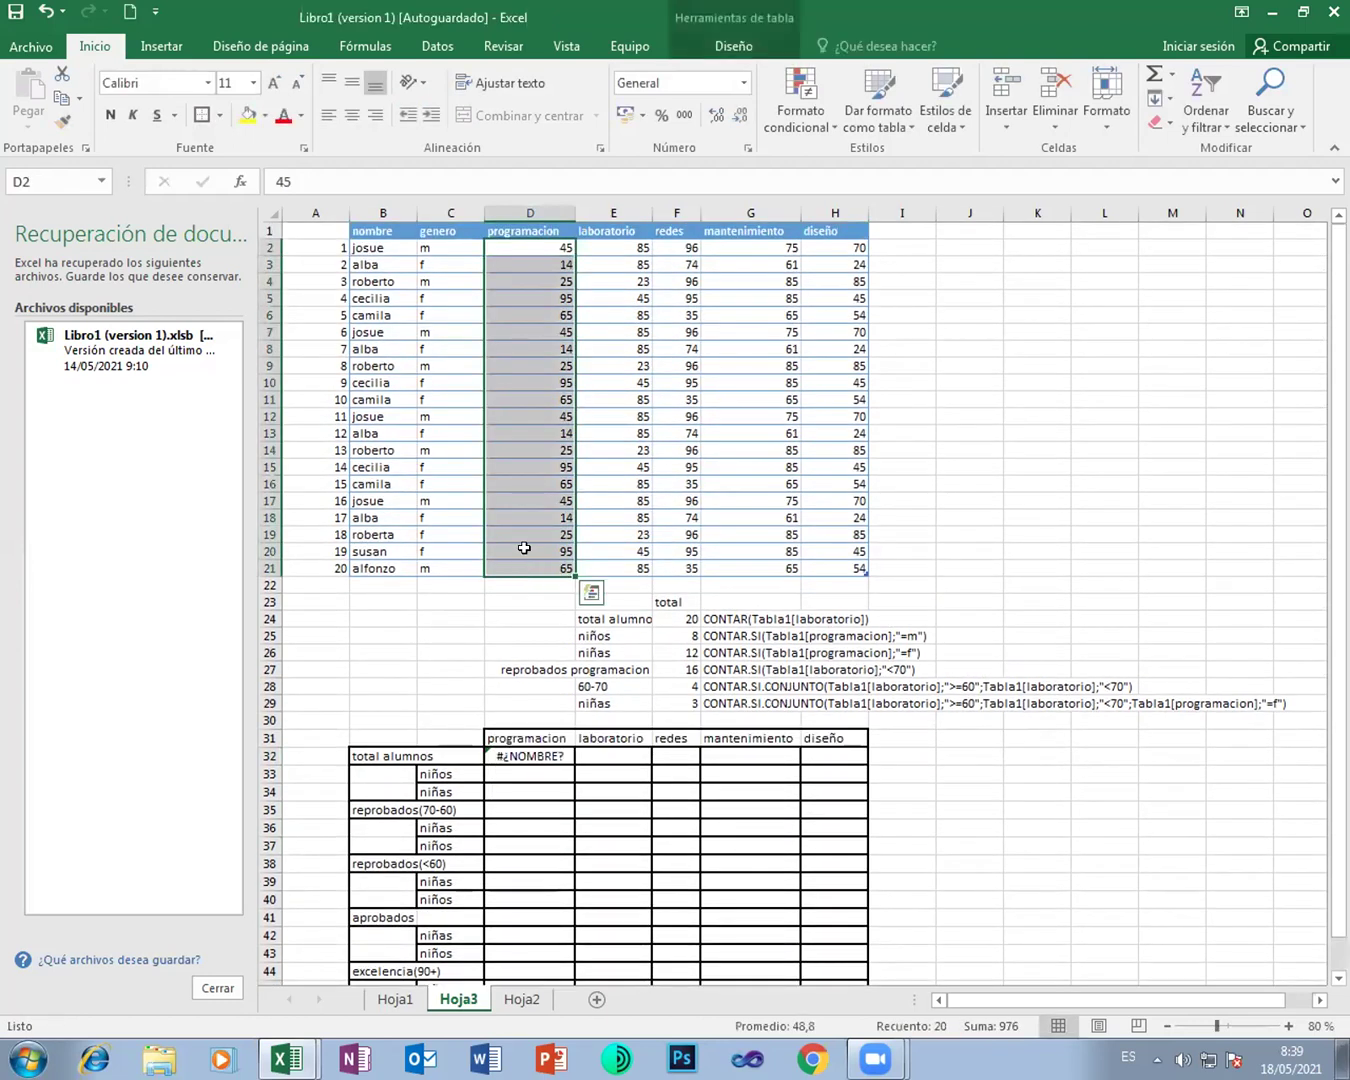
pyautogui.write(')')
pyautogui.press('Return')
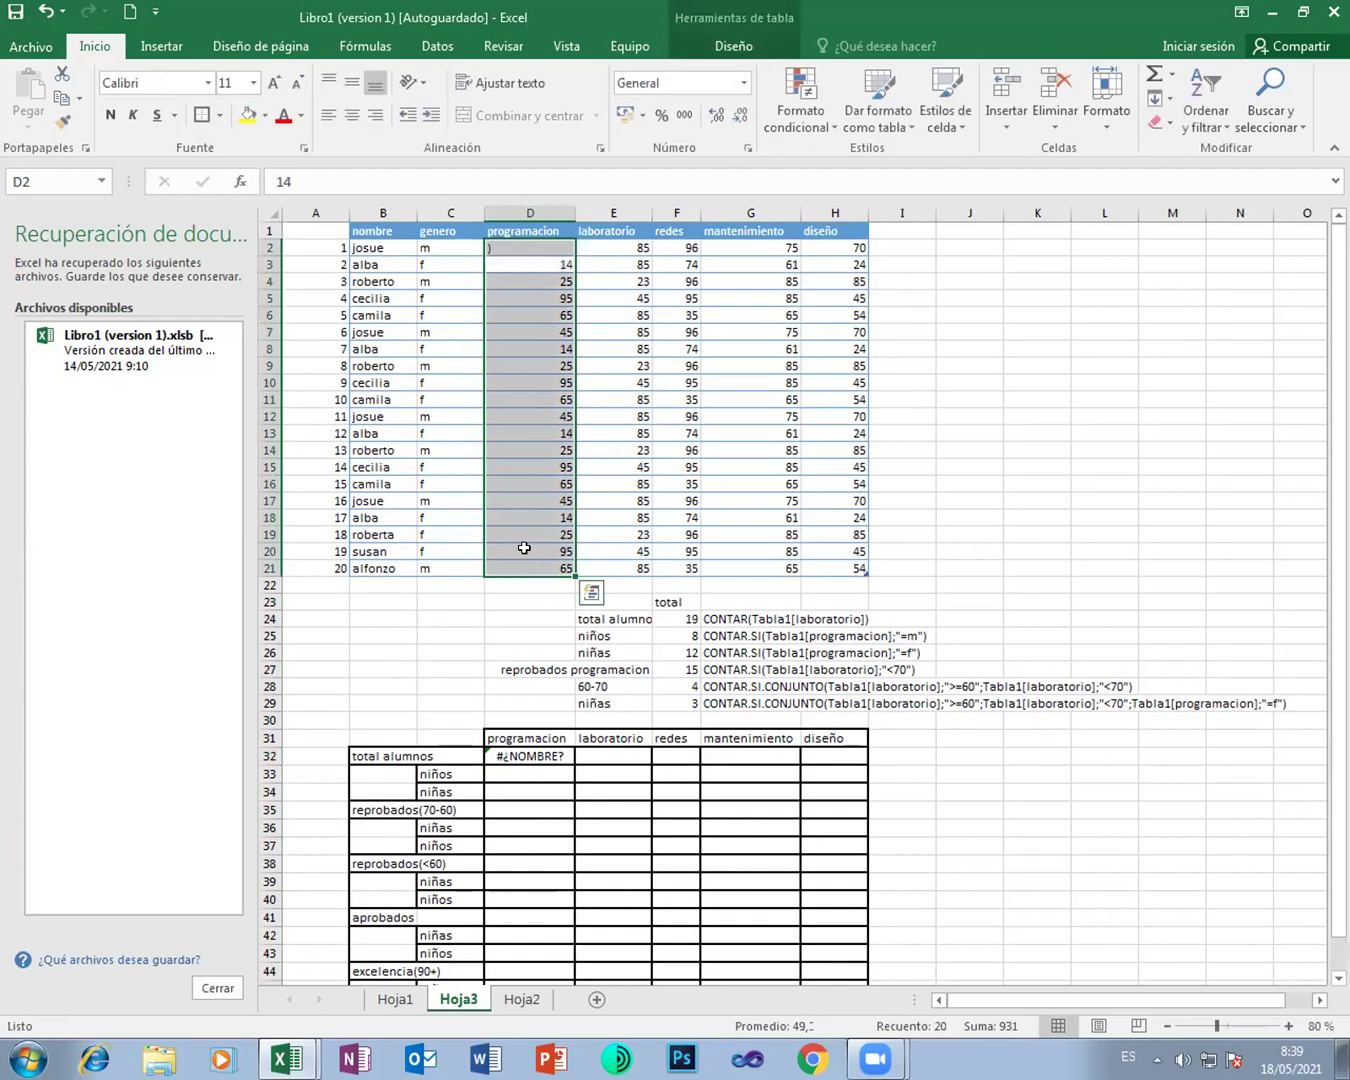
# Step: Complete the formula in D32 as =contar(Tabla1[programacion])
pyautogui.click(524, 754)
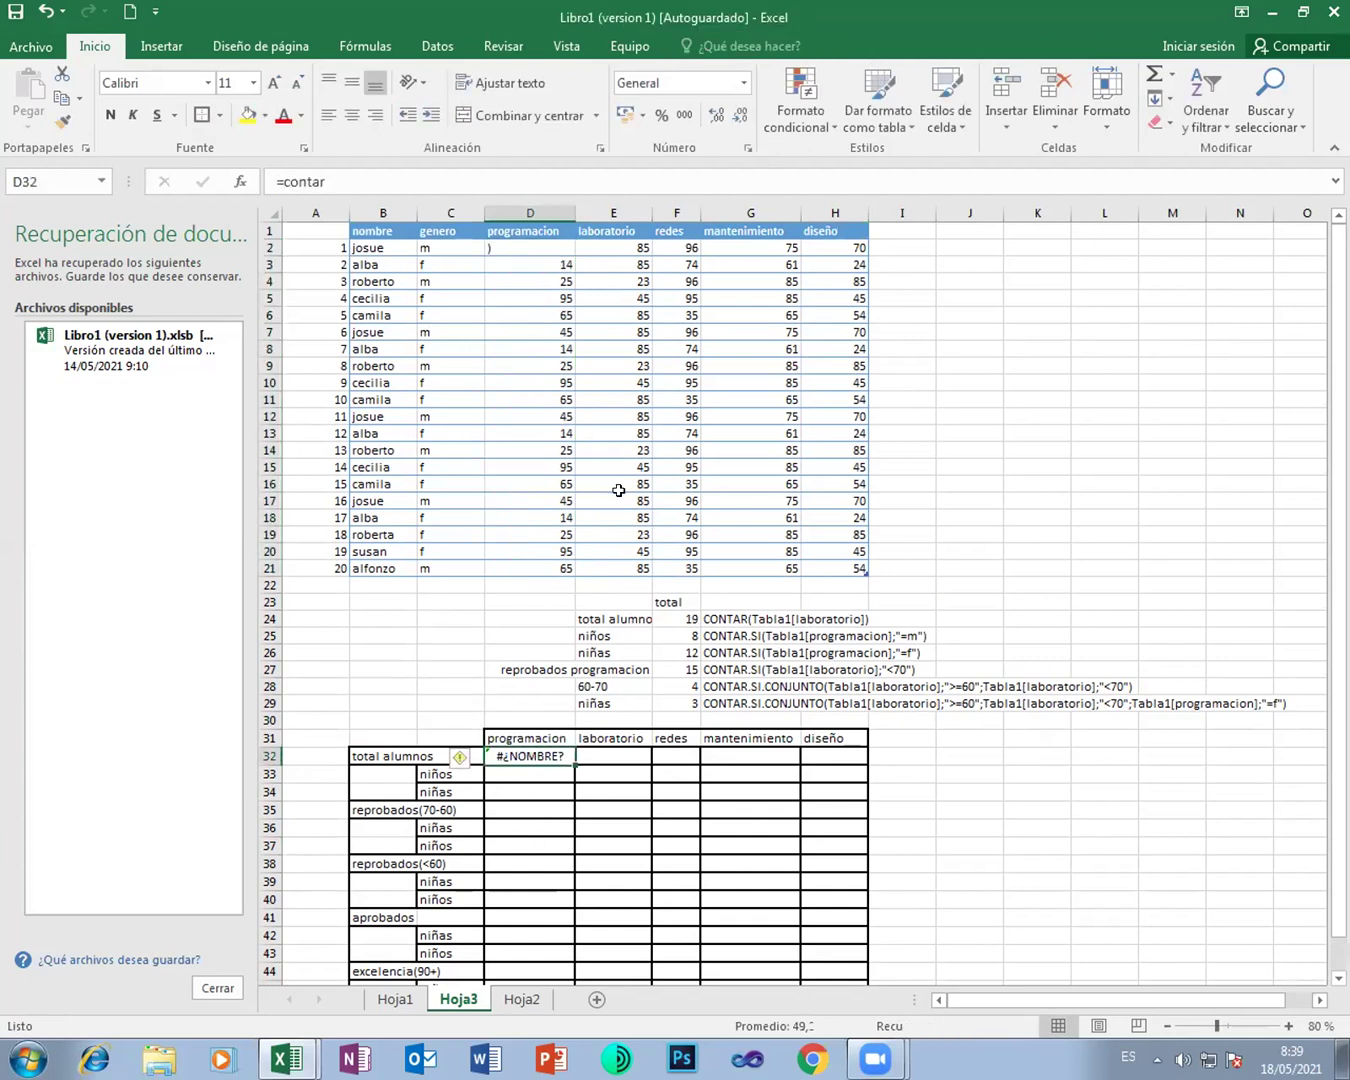
pyautogui.click(338, 182)
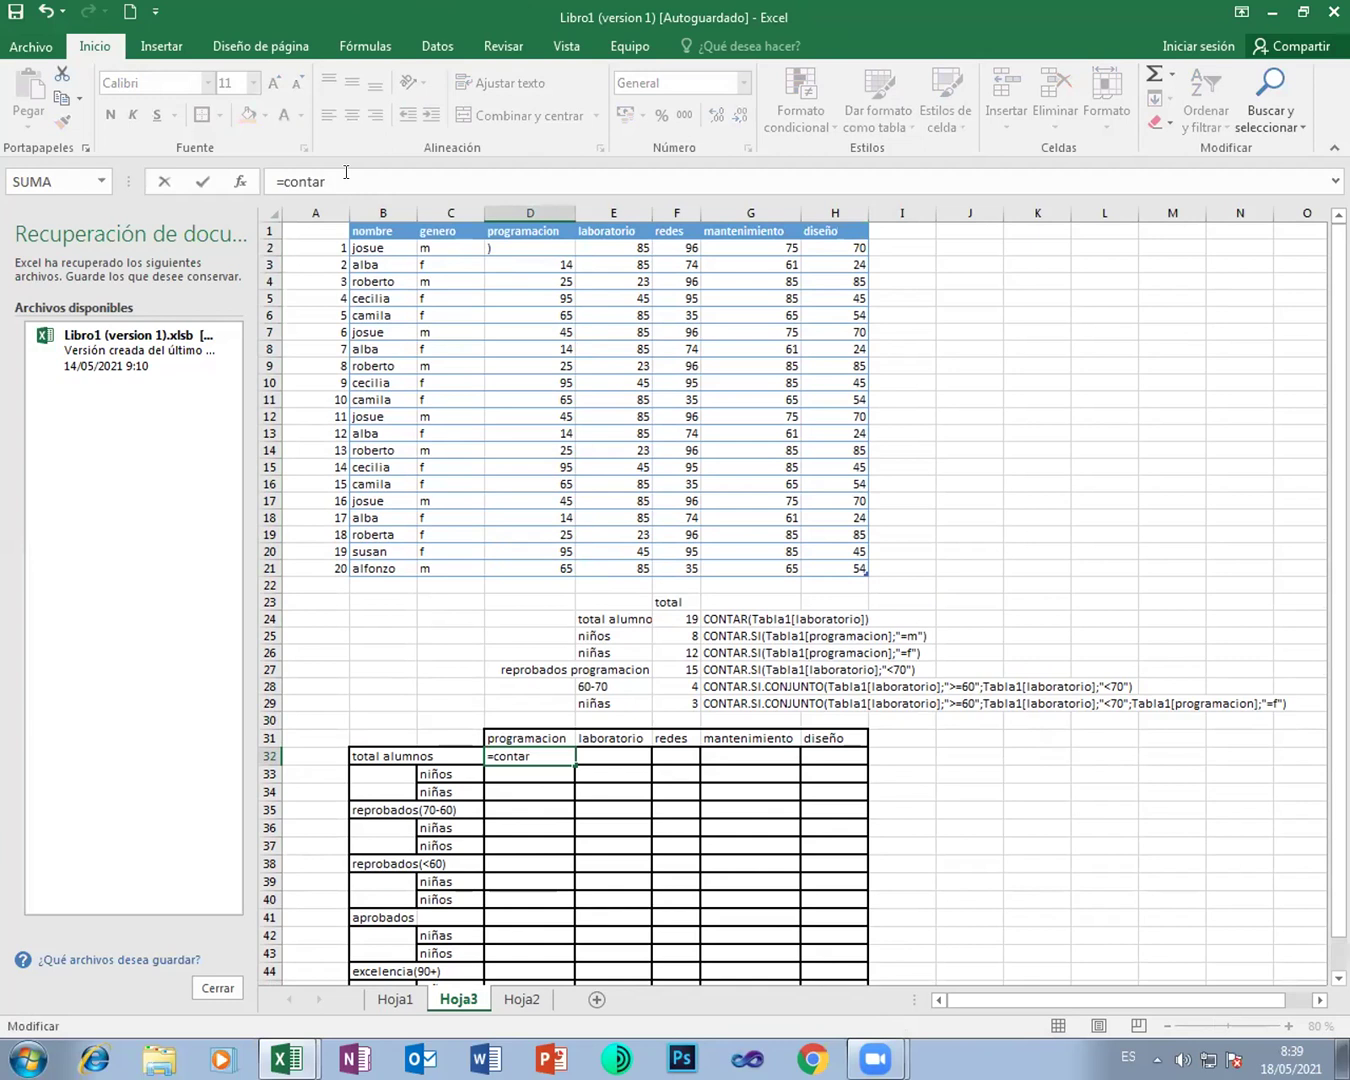
pyautogui.write('(')
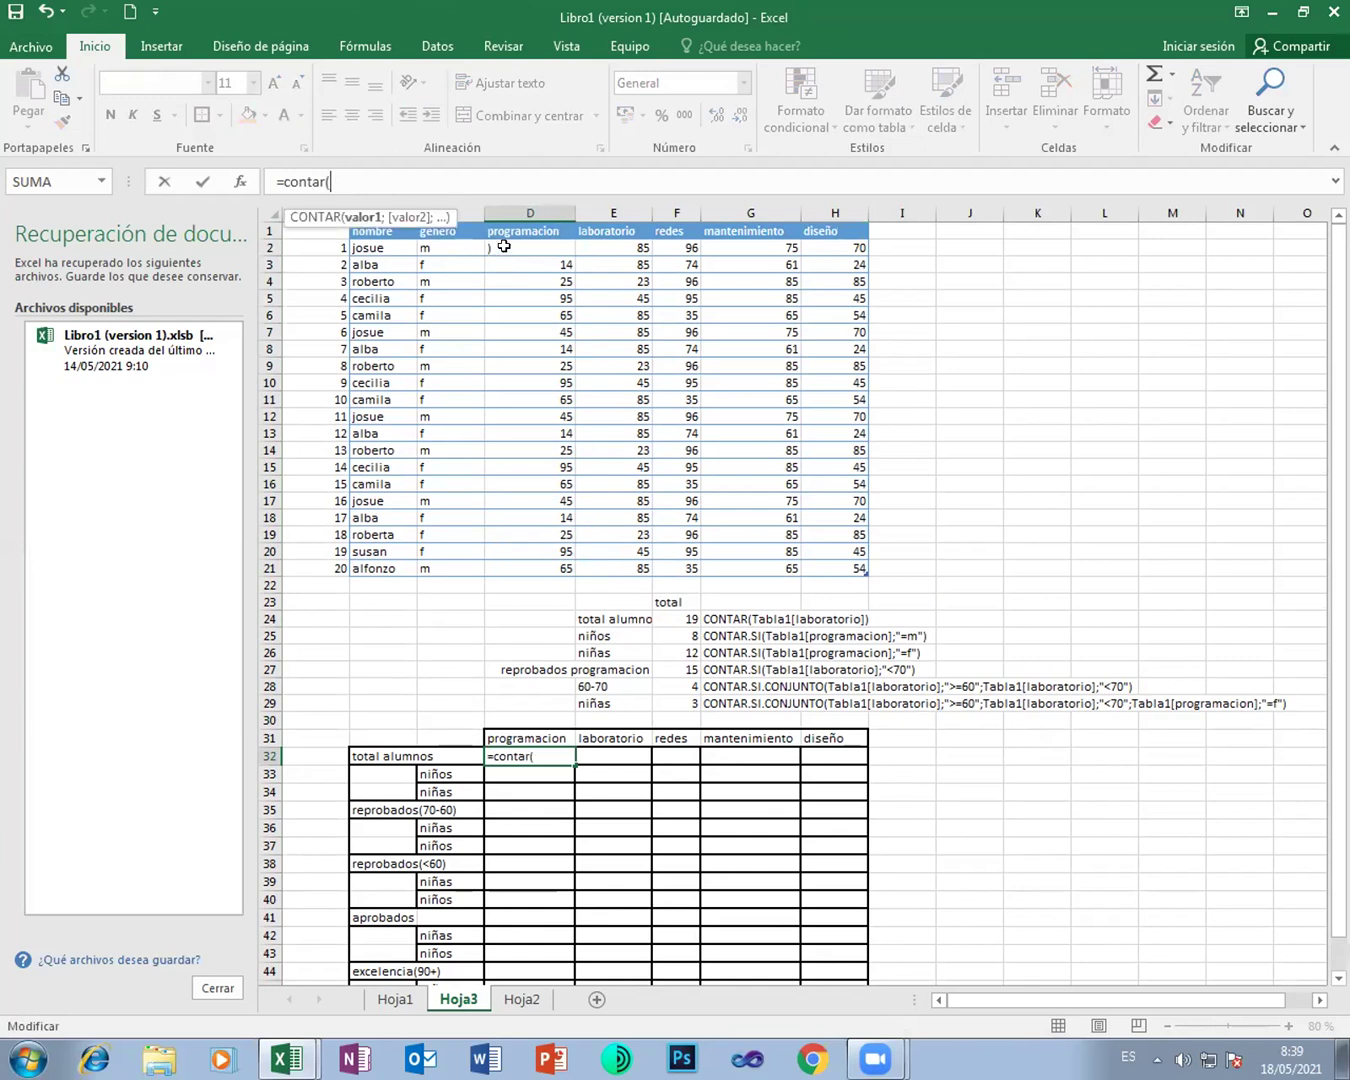
pyautogui.moveTo(521, 252); pyautogui.dragTo(530, 566)
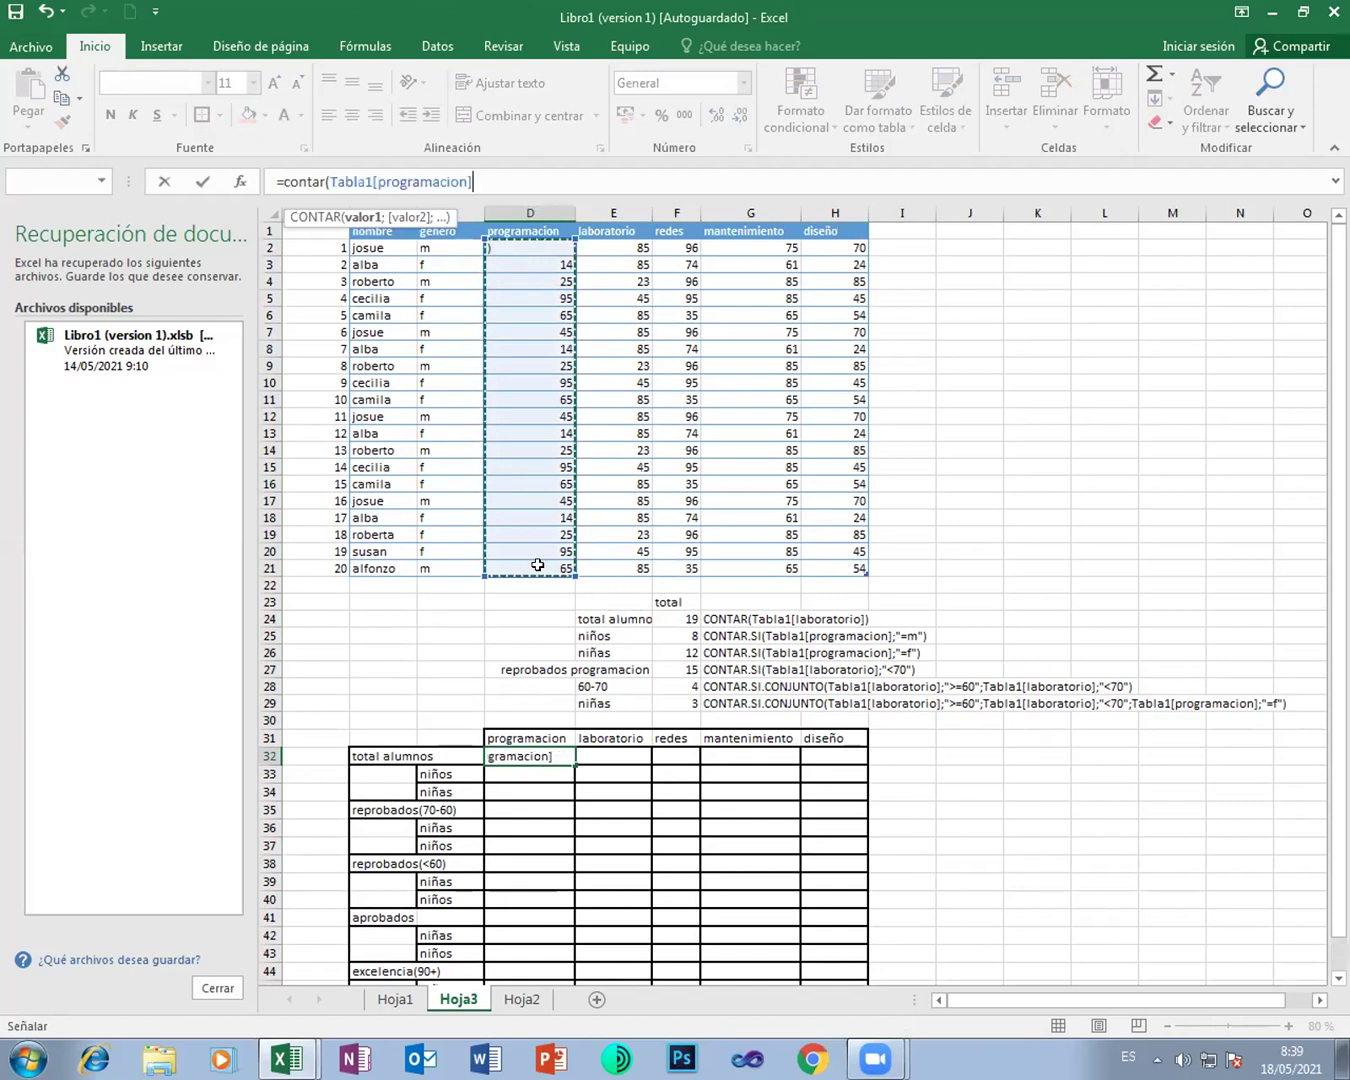
pyautogui.write(')')
pyautogui.press('Return')
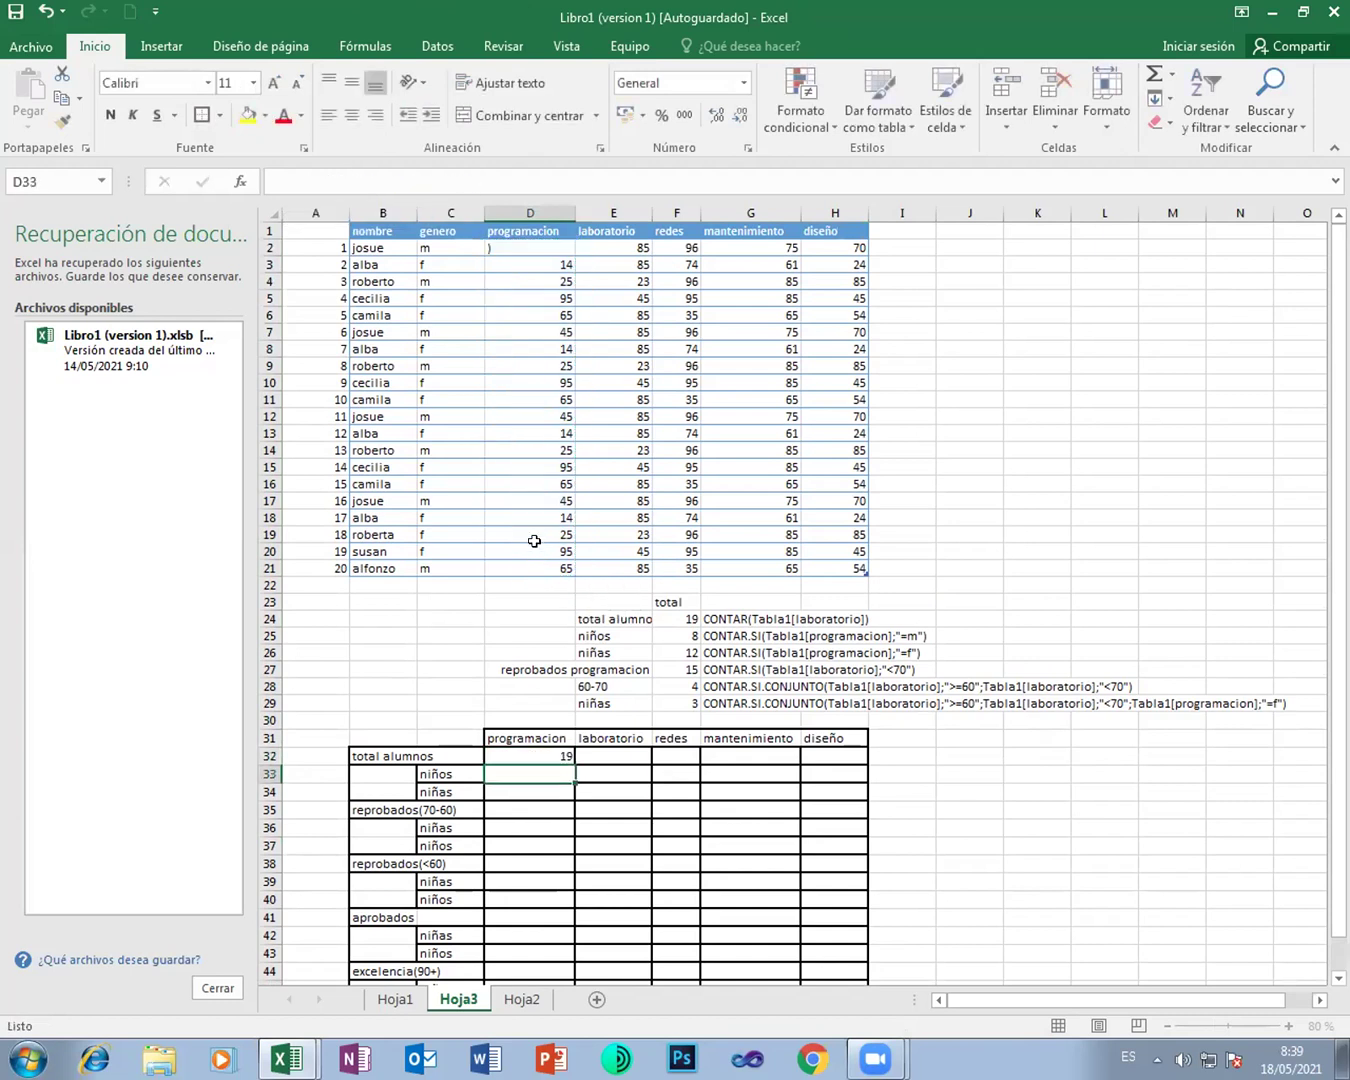
# Step: Set the first student's programacion grade in D2 to 22
pyautogui.click(534, 245)
pyautogui.write('22')
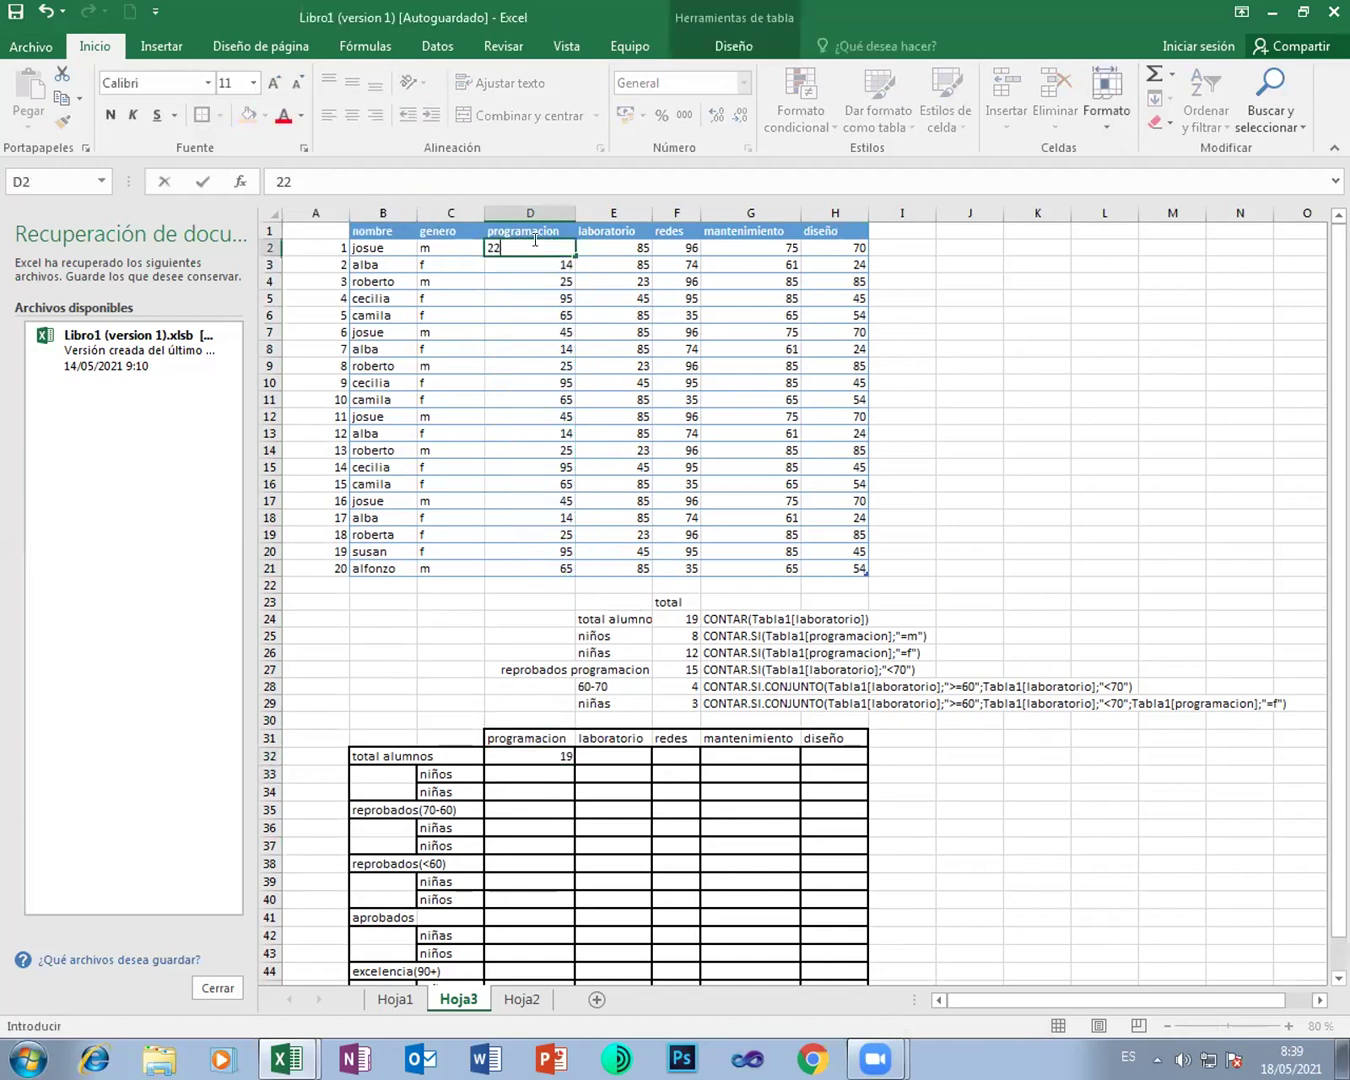
pyautogui.press('Return')
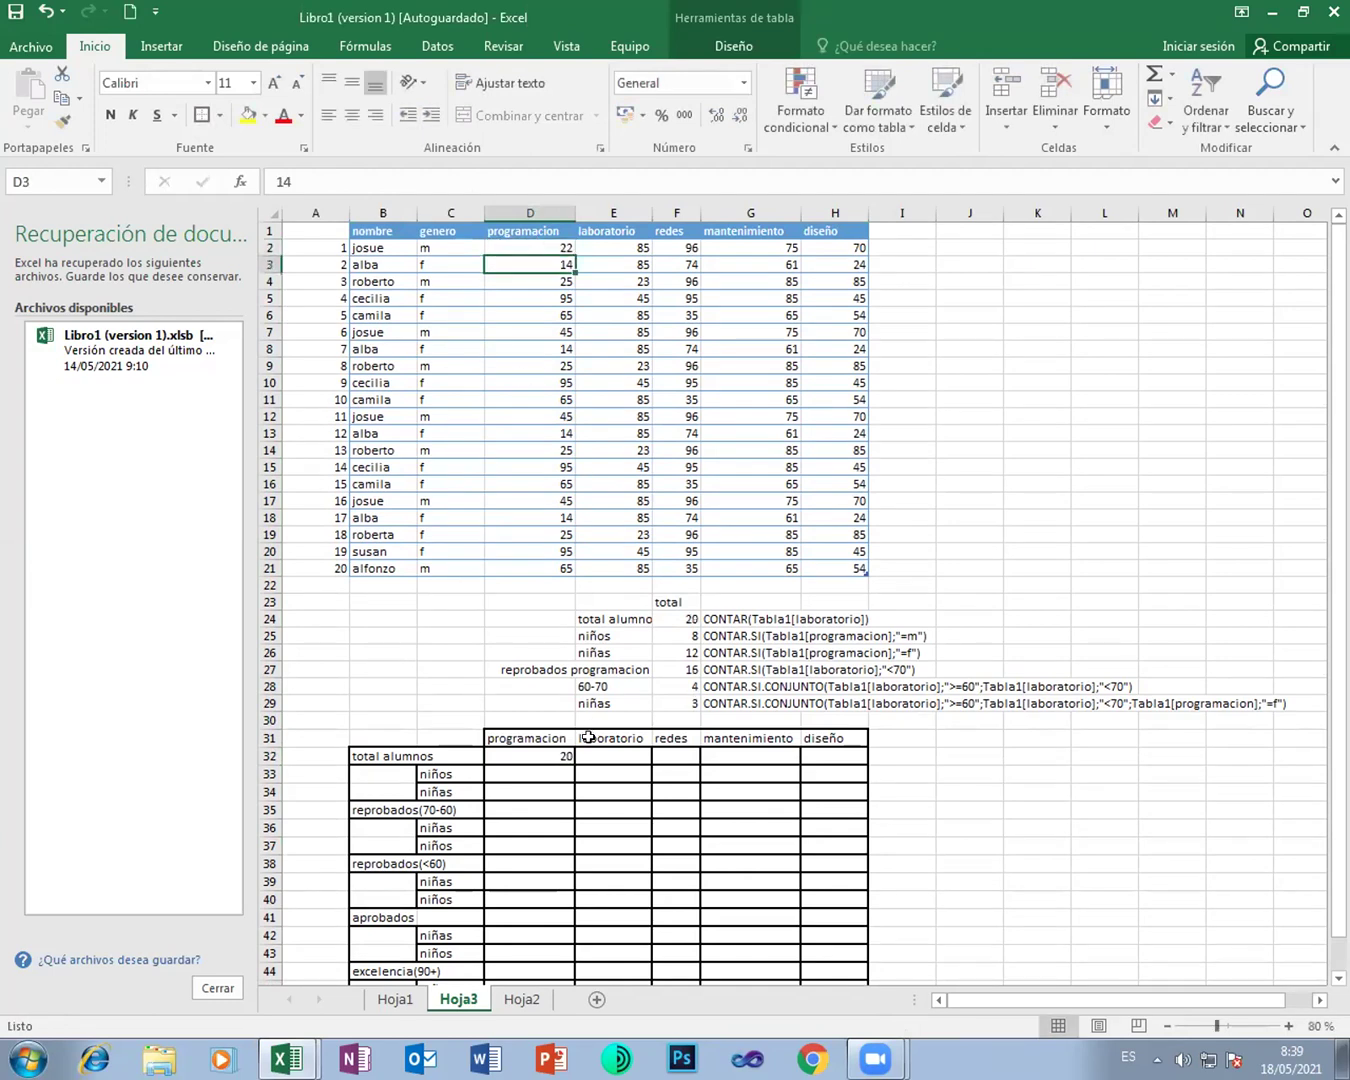
# Step: Enter =CONTAR.SI(Tabla1[genero];"=f") in the "niños" cell D33 under programacion
pyautogui.click(537, 771)
pyautogui.write('=')
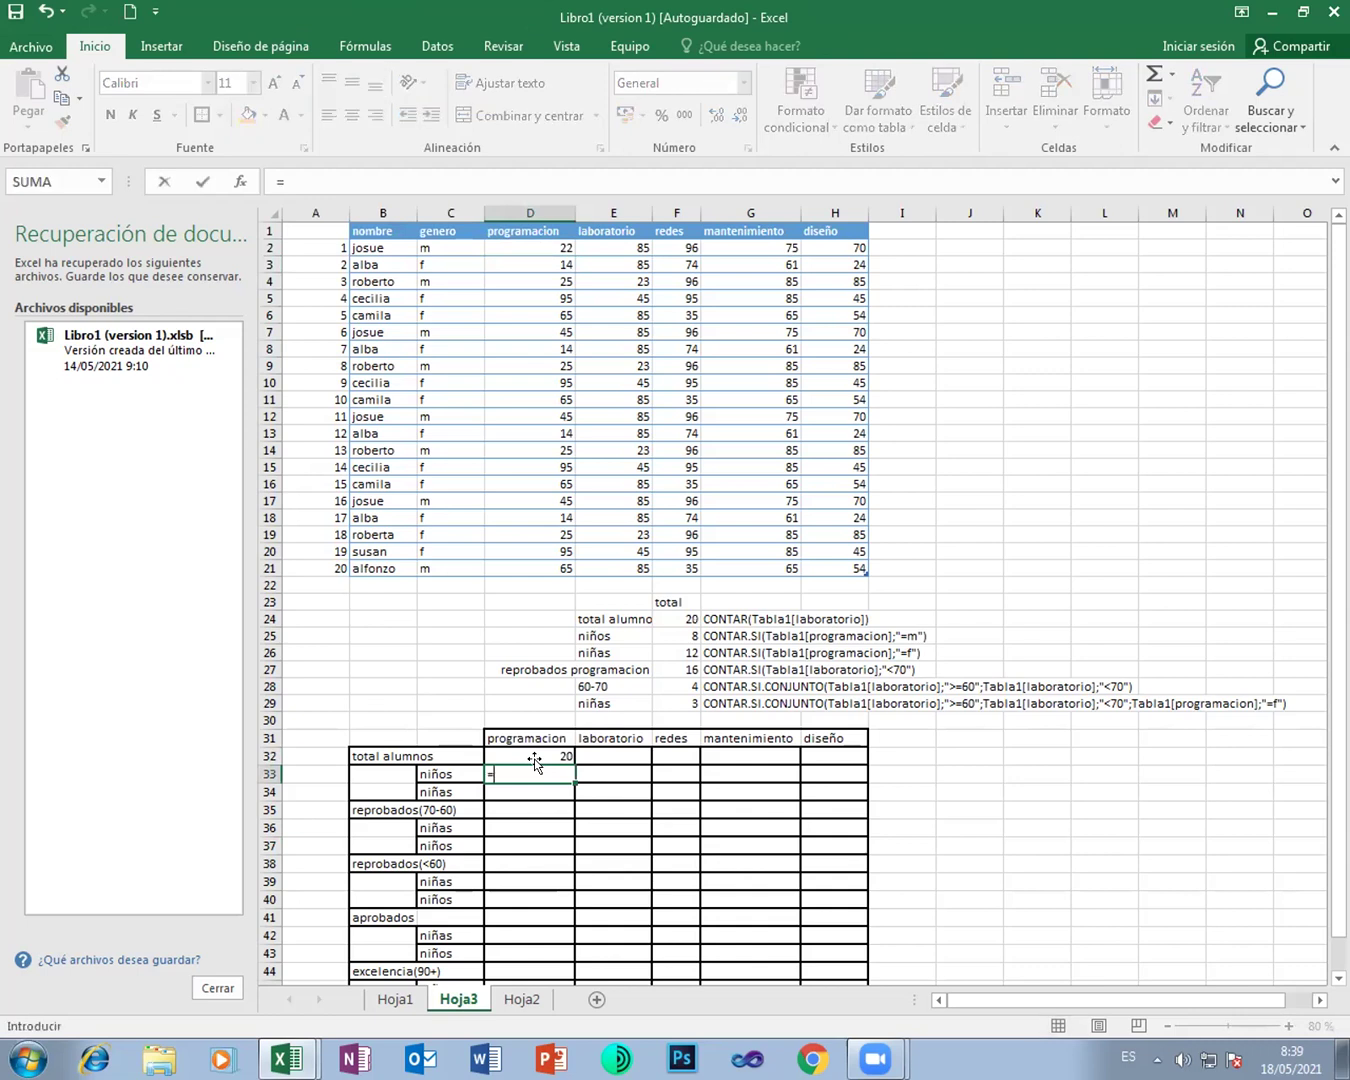
pyautogui.write('n')
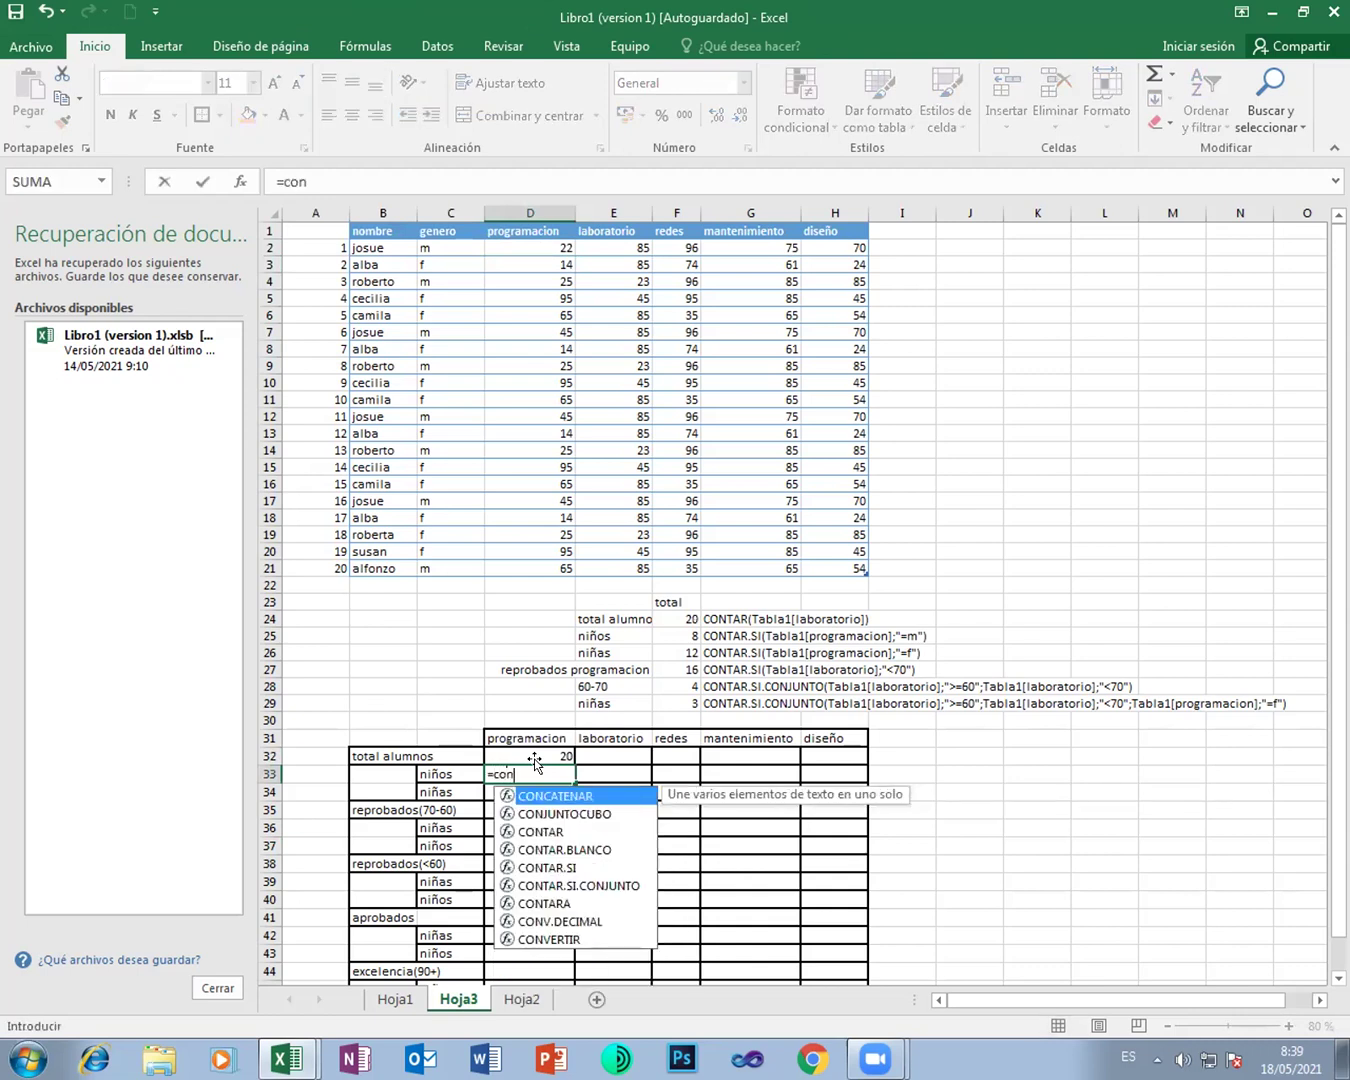
pyautogui.click(579, 869)
pyautogui.doubleClick(579, 869)
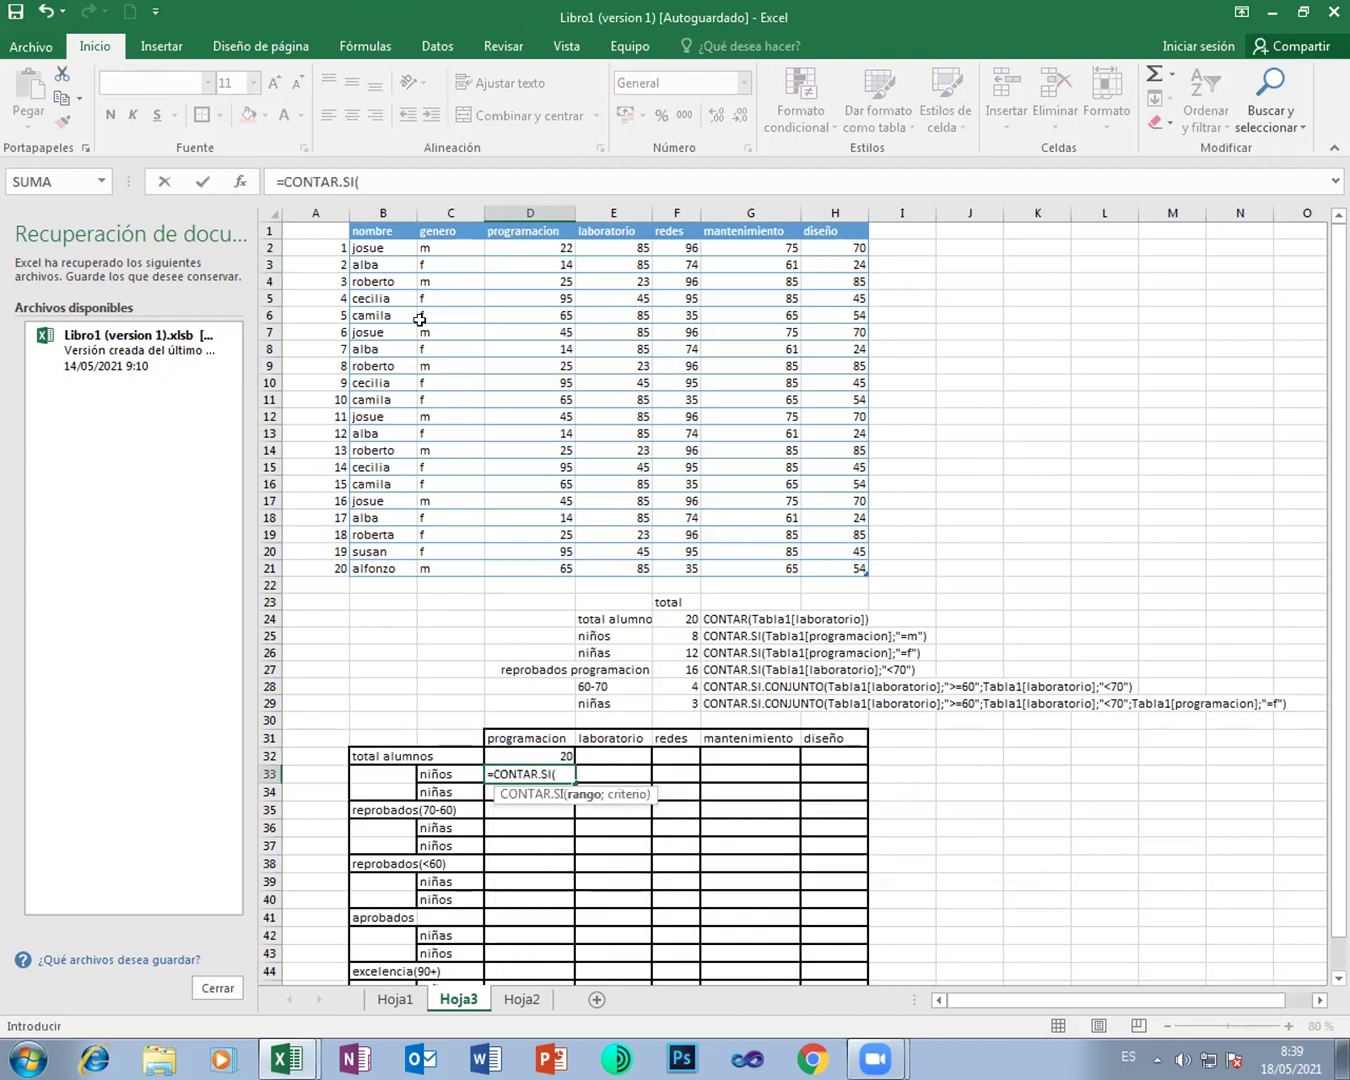
pyautogui.moveTo(440, 248); pyautogui.dragTo(453, 563)
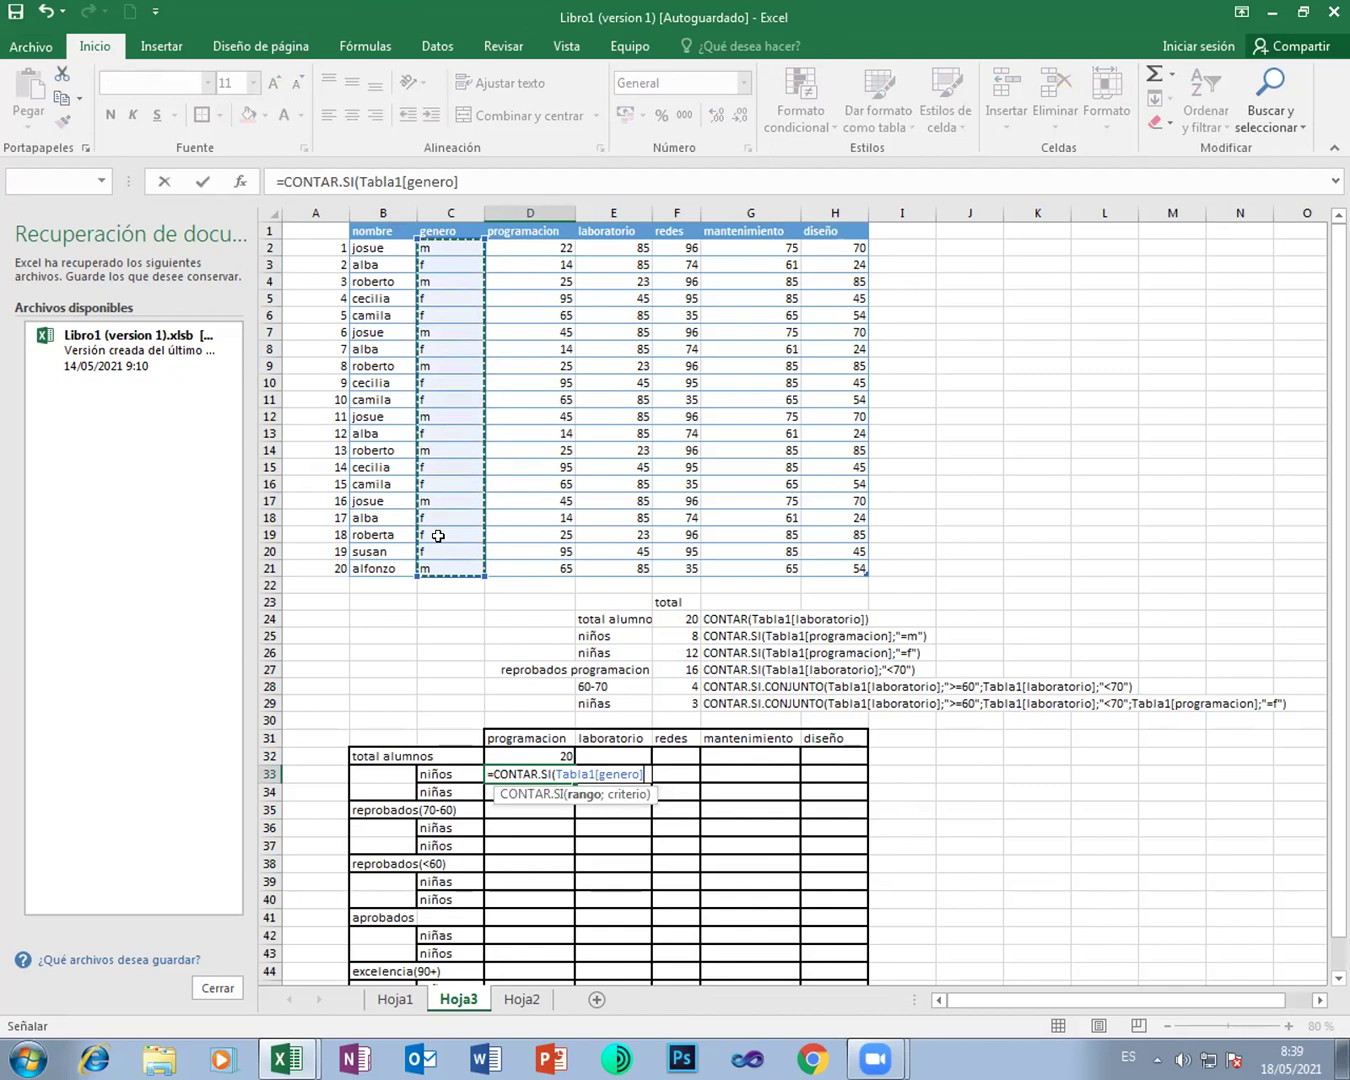
pyautogui.write(';"')
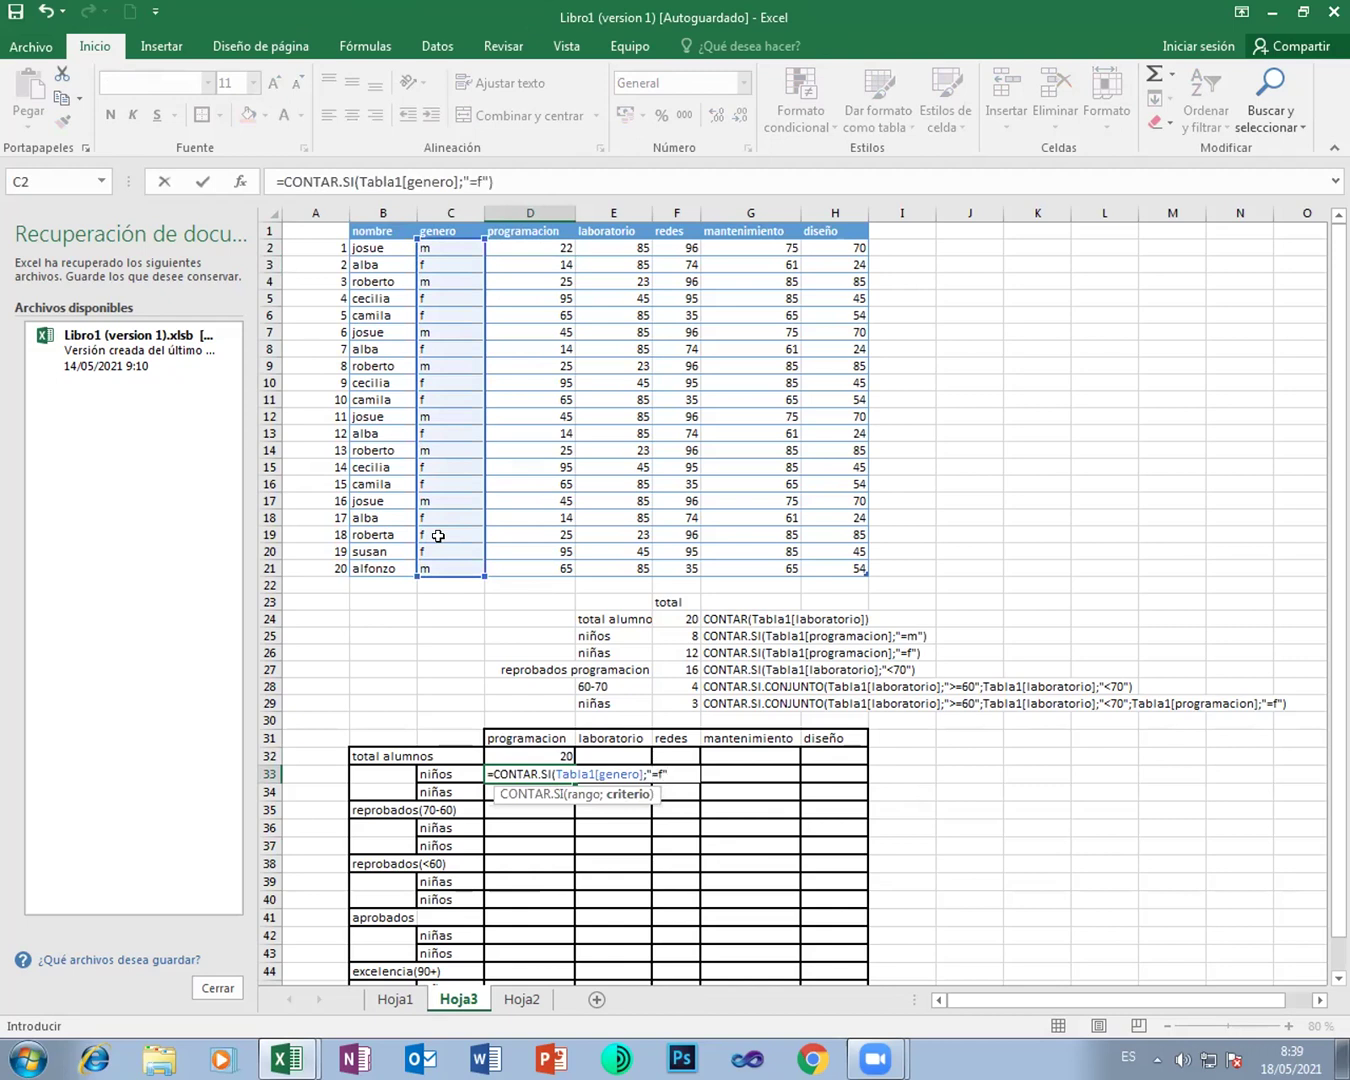
pyautogui.write('=f")')
pyautogui.press('Return')
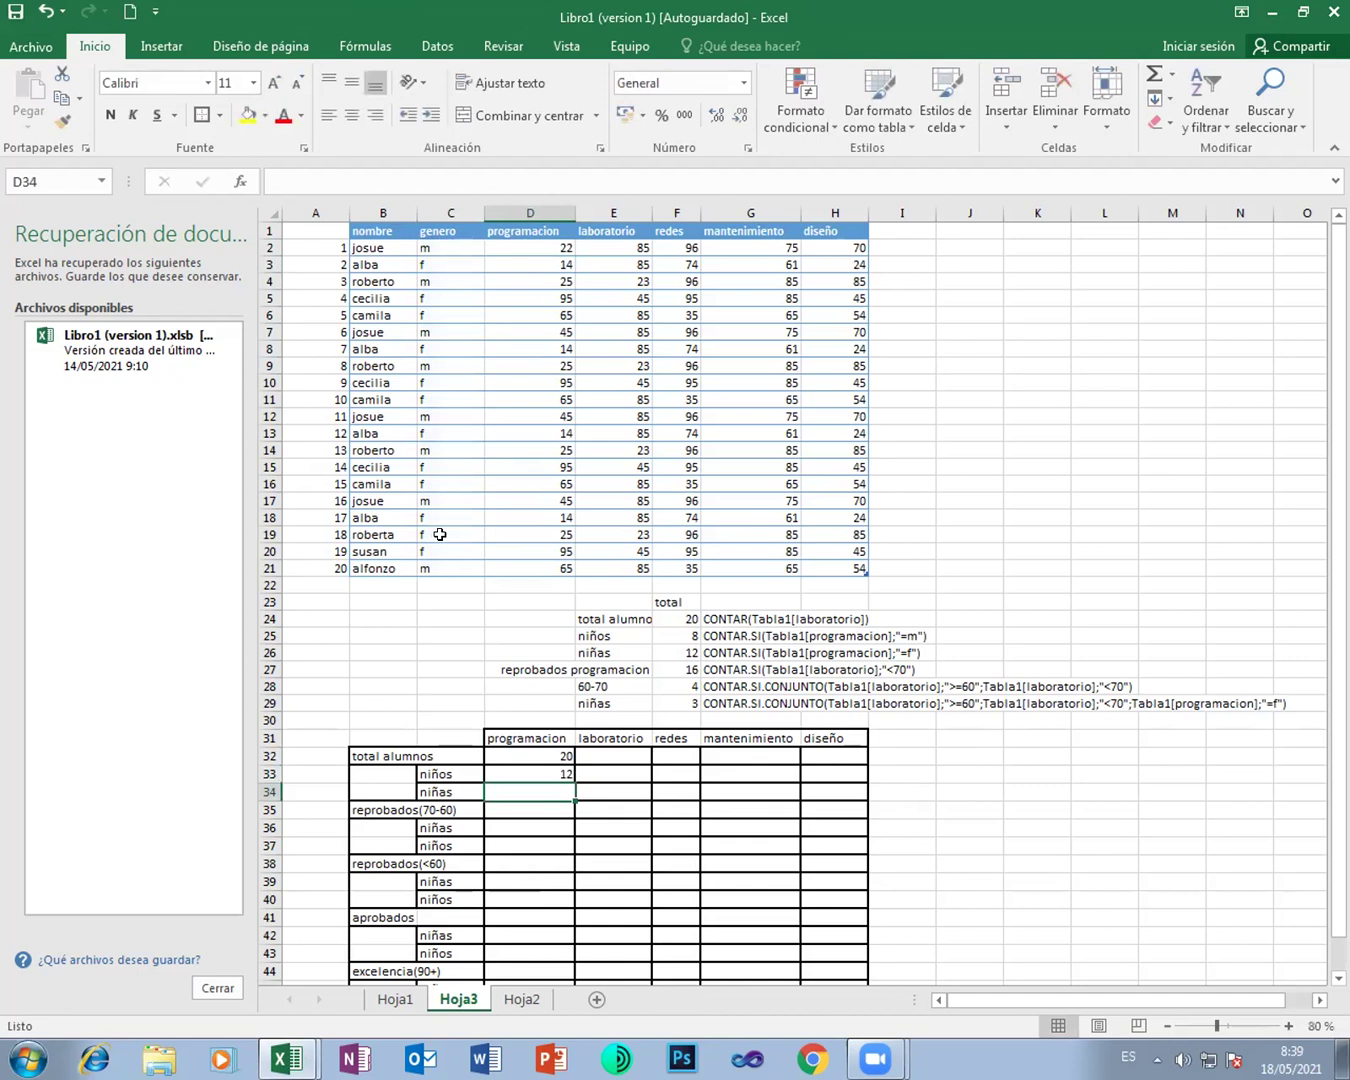
# Step: Change the criterion of the CONTAR.SI formula in D33 to "=m"
pyautogui.click(556, 777)
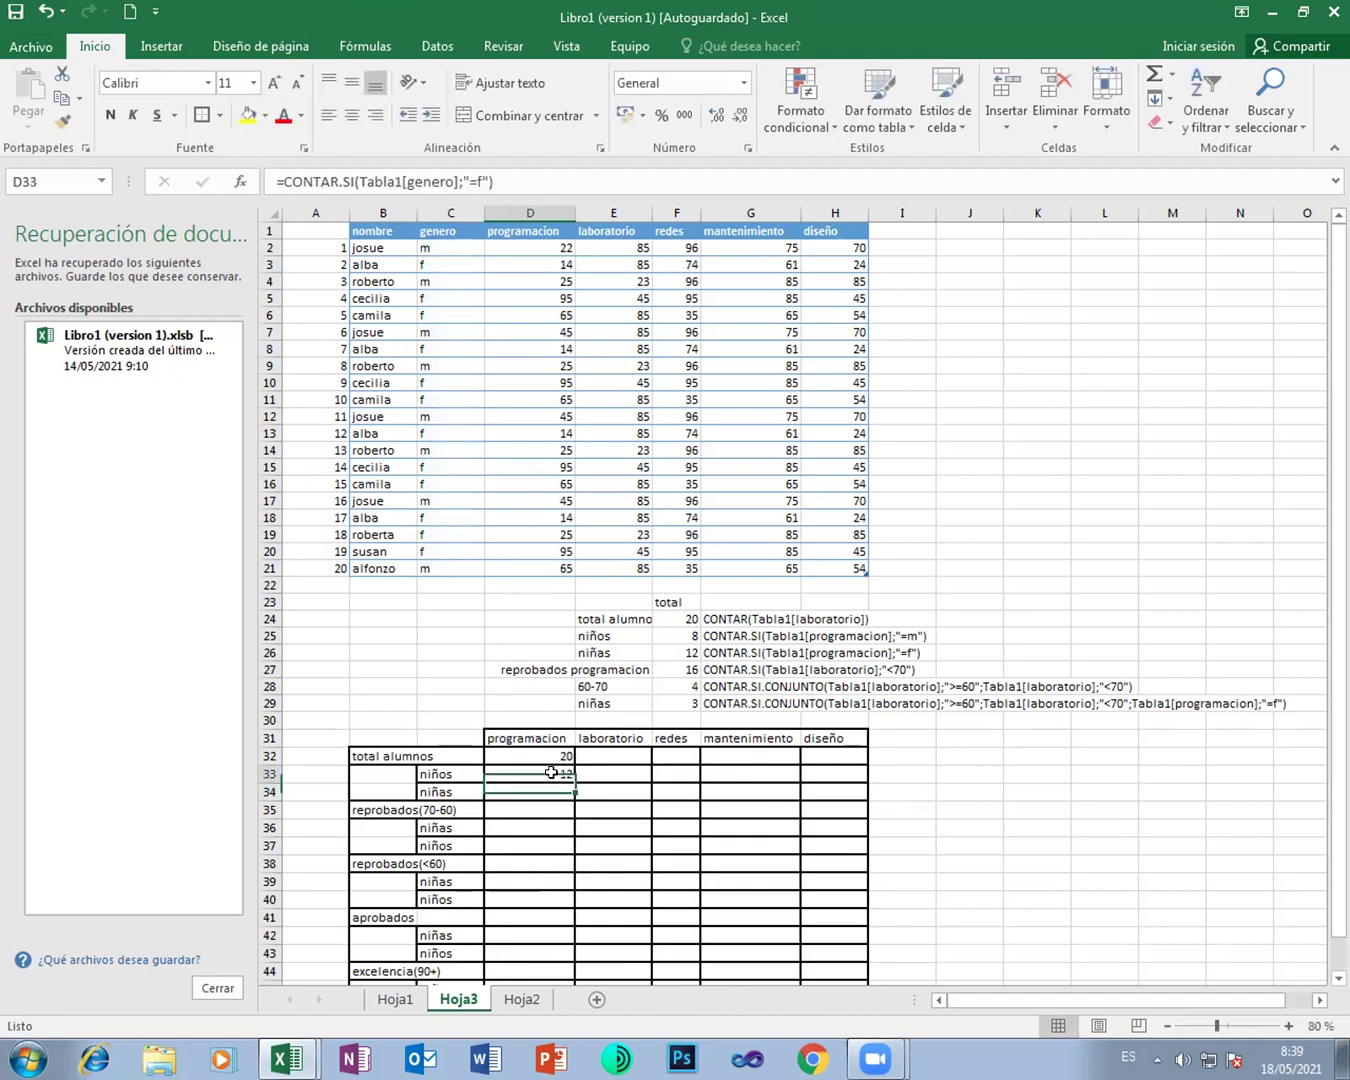
pyautogui.click(484, 180)
pyautogui.press('BackSpace')
pyautogui.write('m')
pyautogui.press('Return')
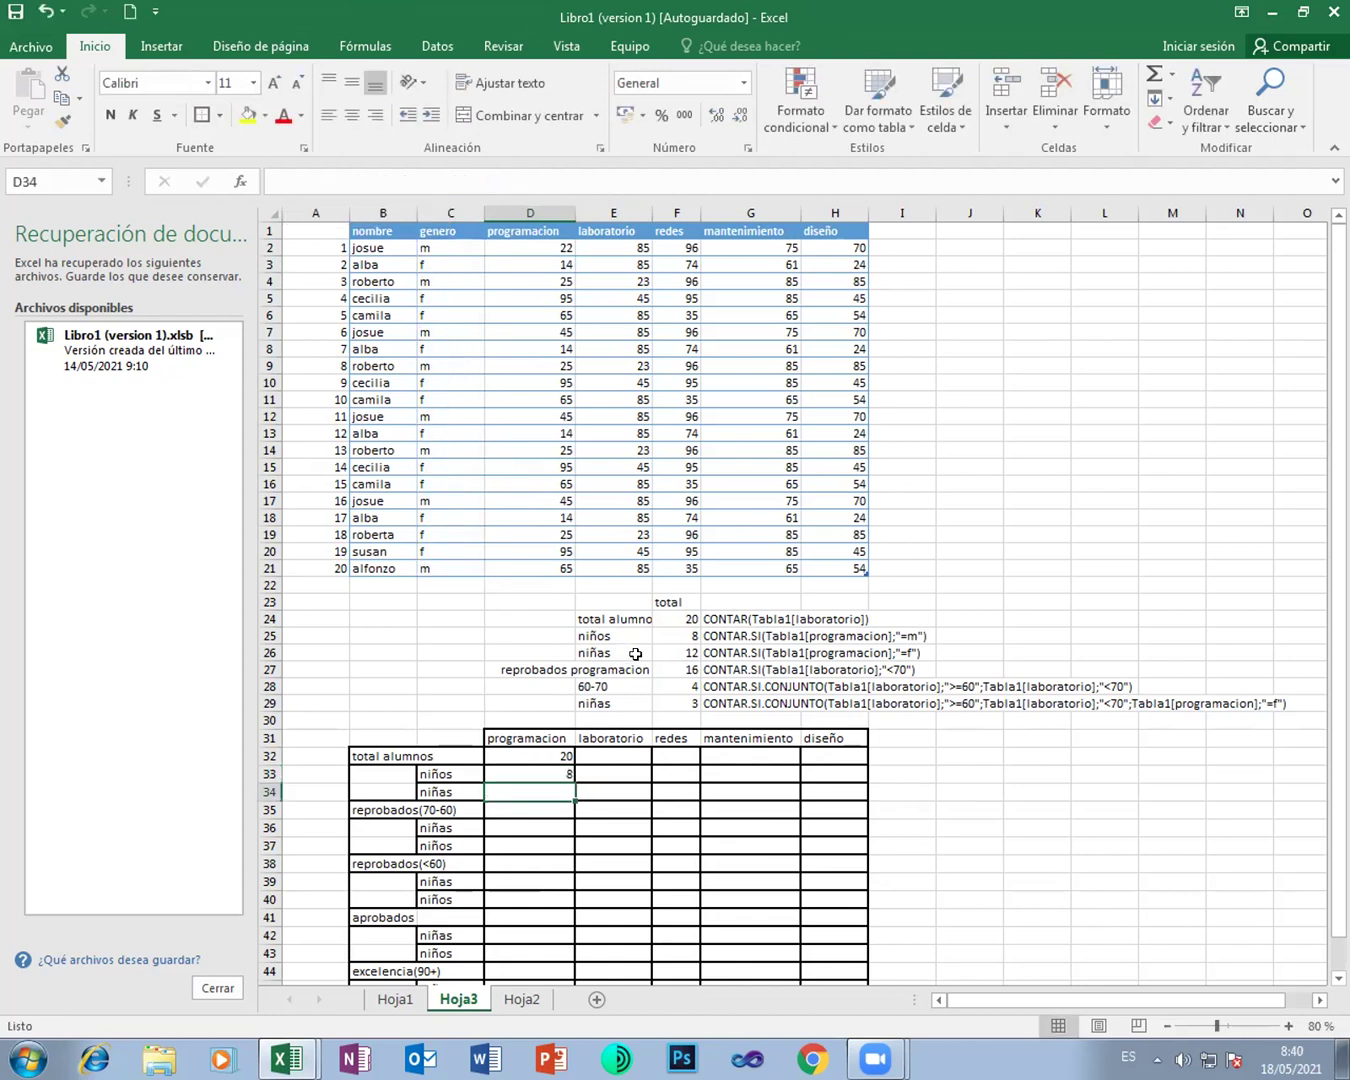
# Step: Enter =CONTAR.SI(Tabla1[genero];"=f") in the "niñas" cell D34 under programacion
pyautogui.write('?=')
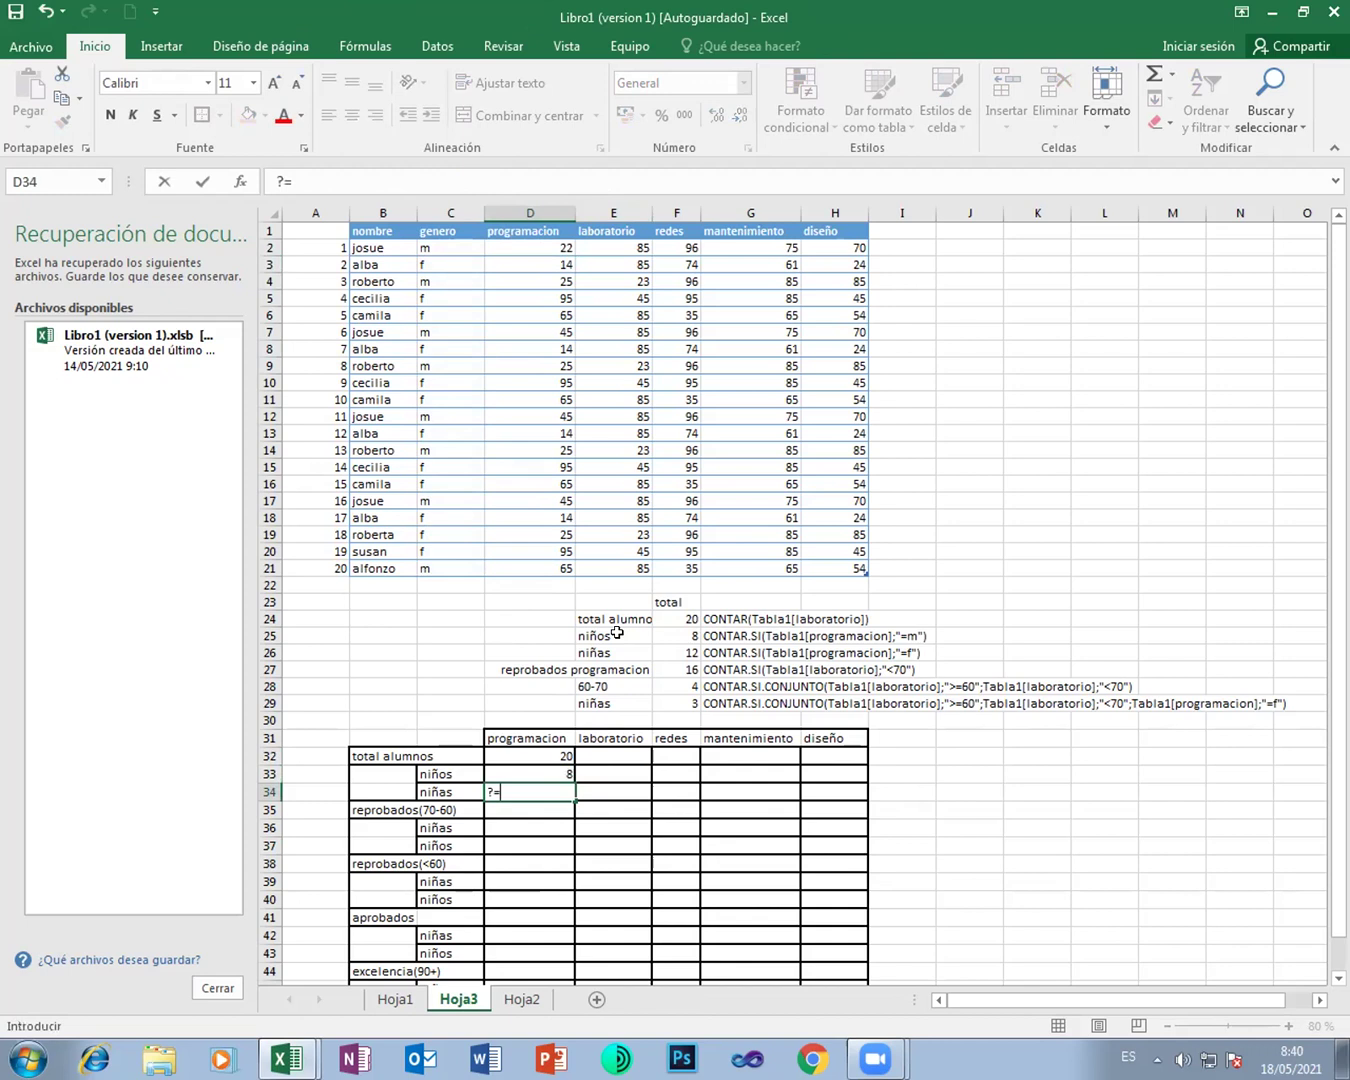
pyautogui.write('contar')
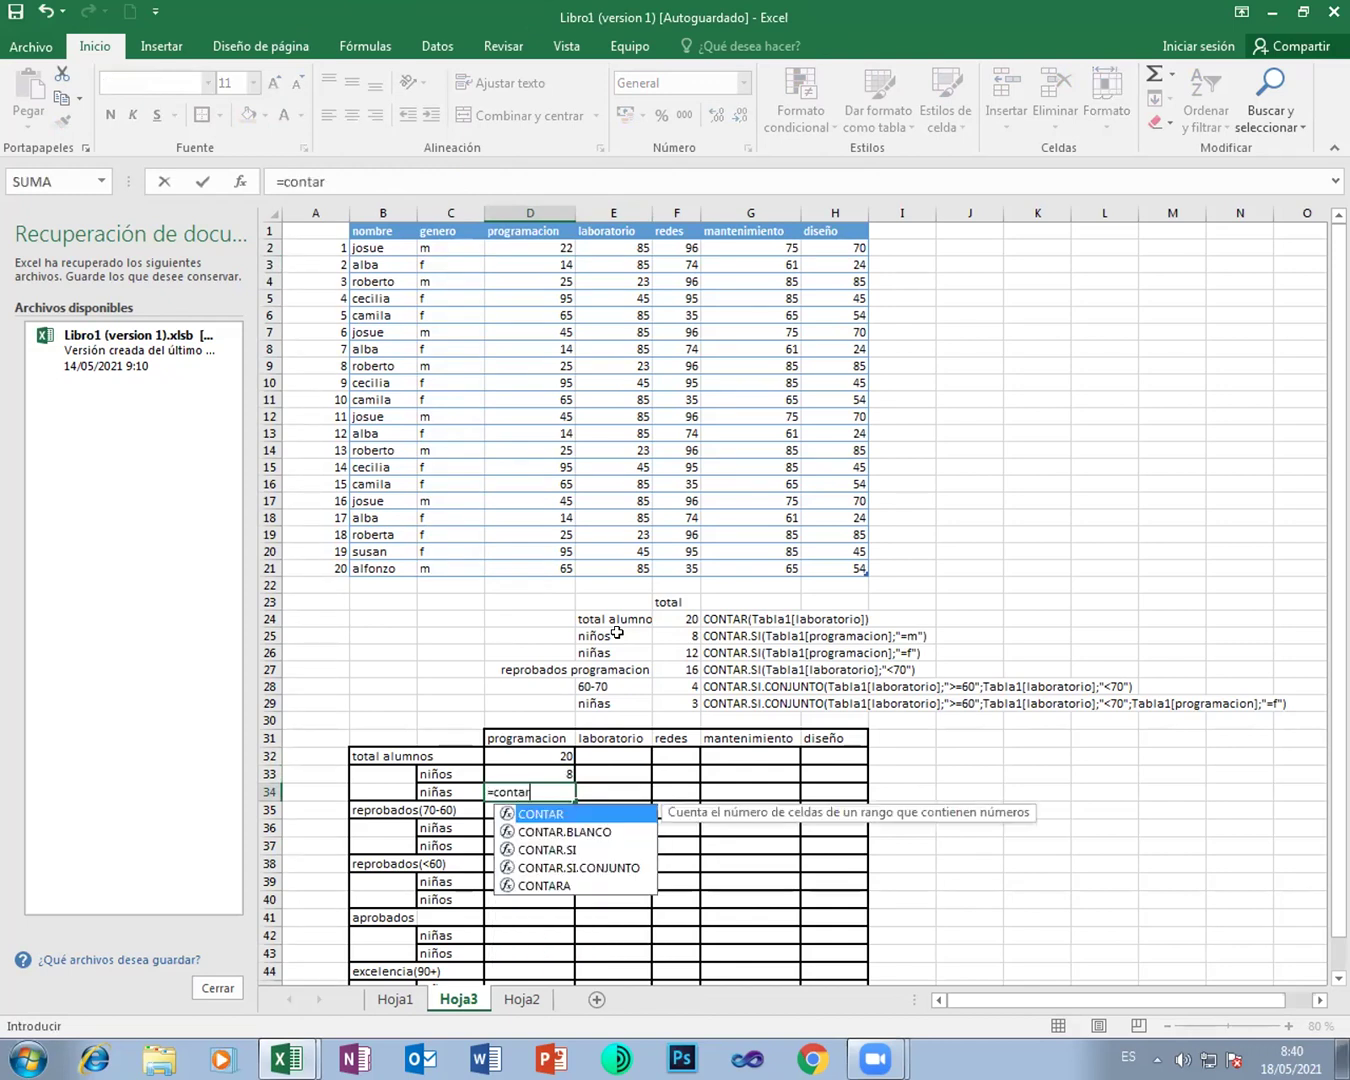
pyautogui.write('.si')
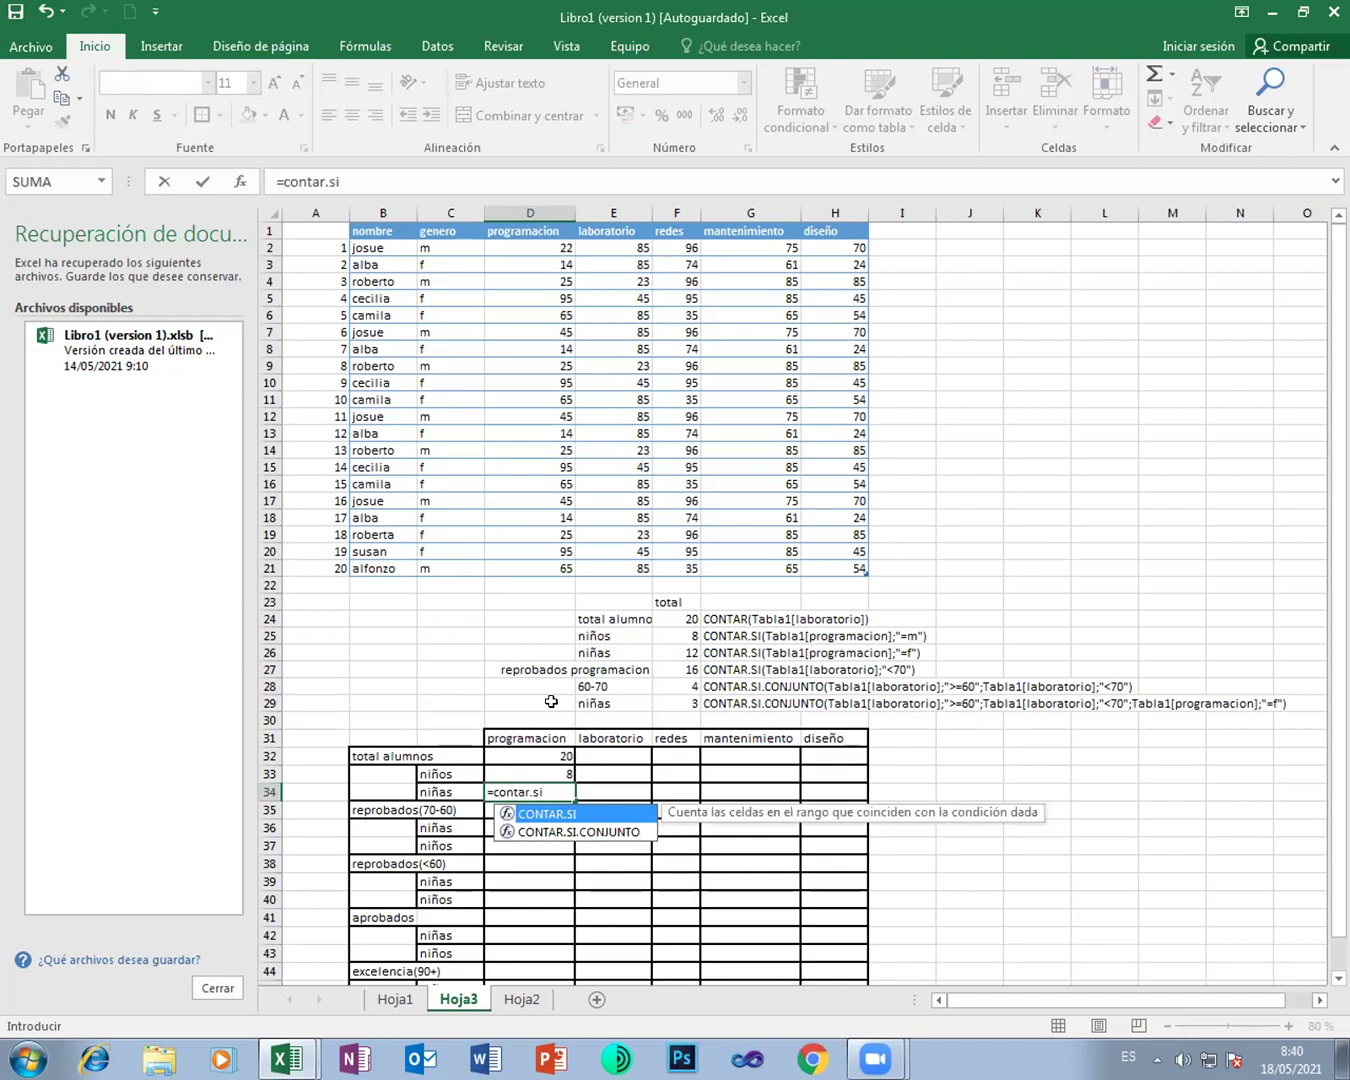
pyautogui.press('Tab')
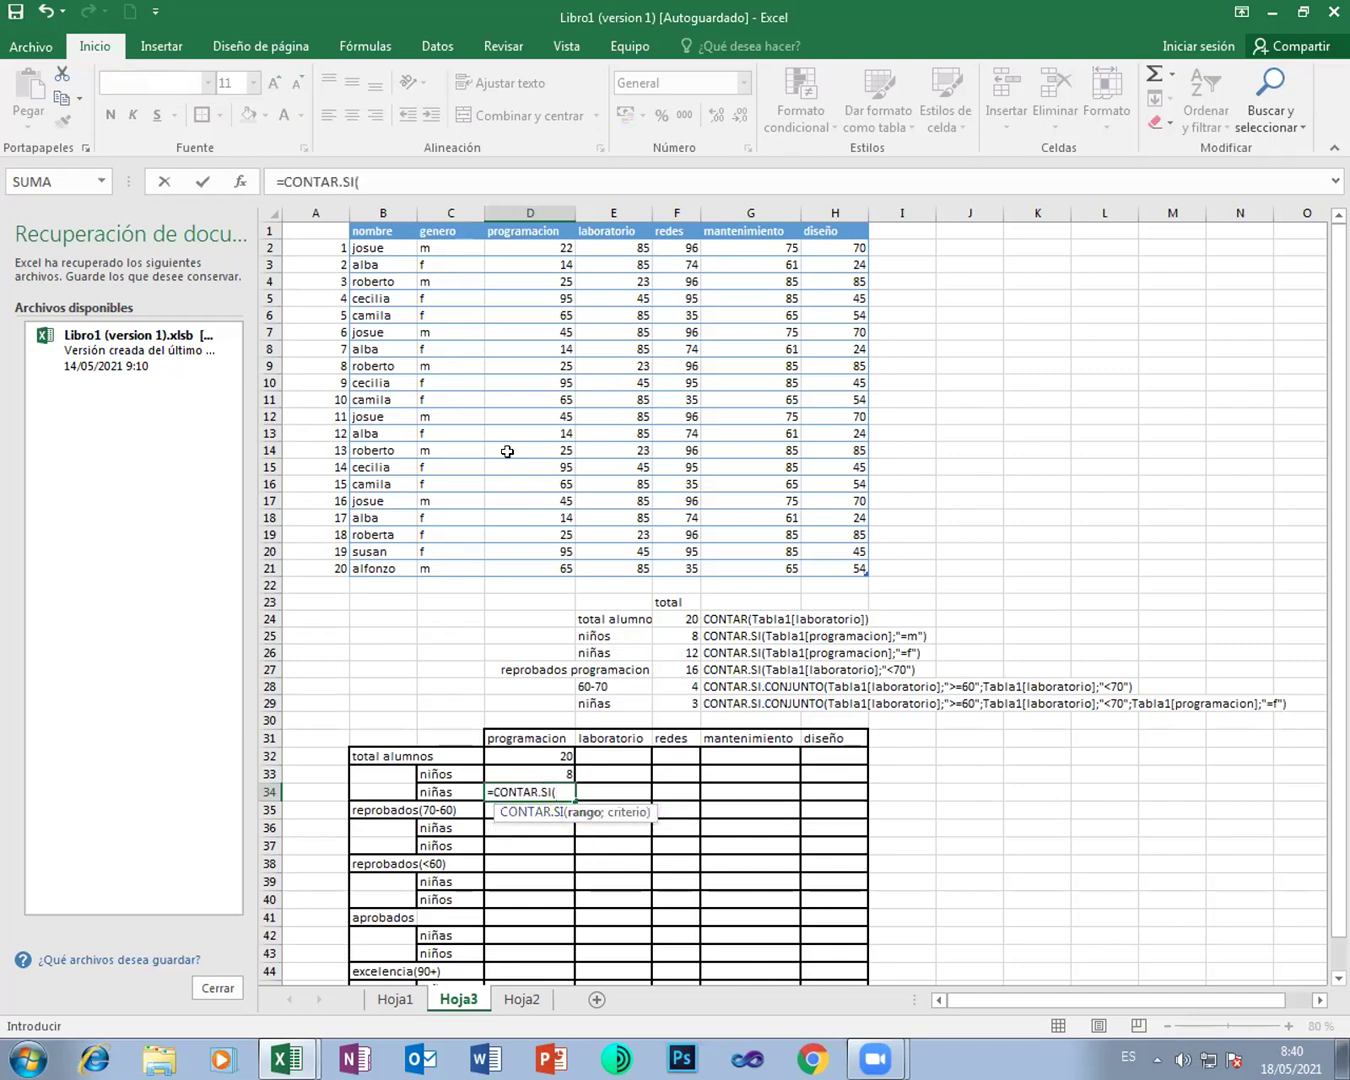
pyautogui.moveTo(446, 246); pyautogui.dragTo(454, 567)
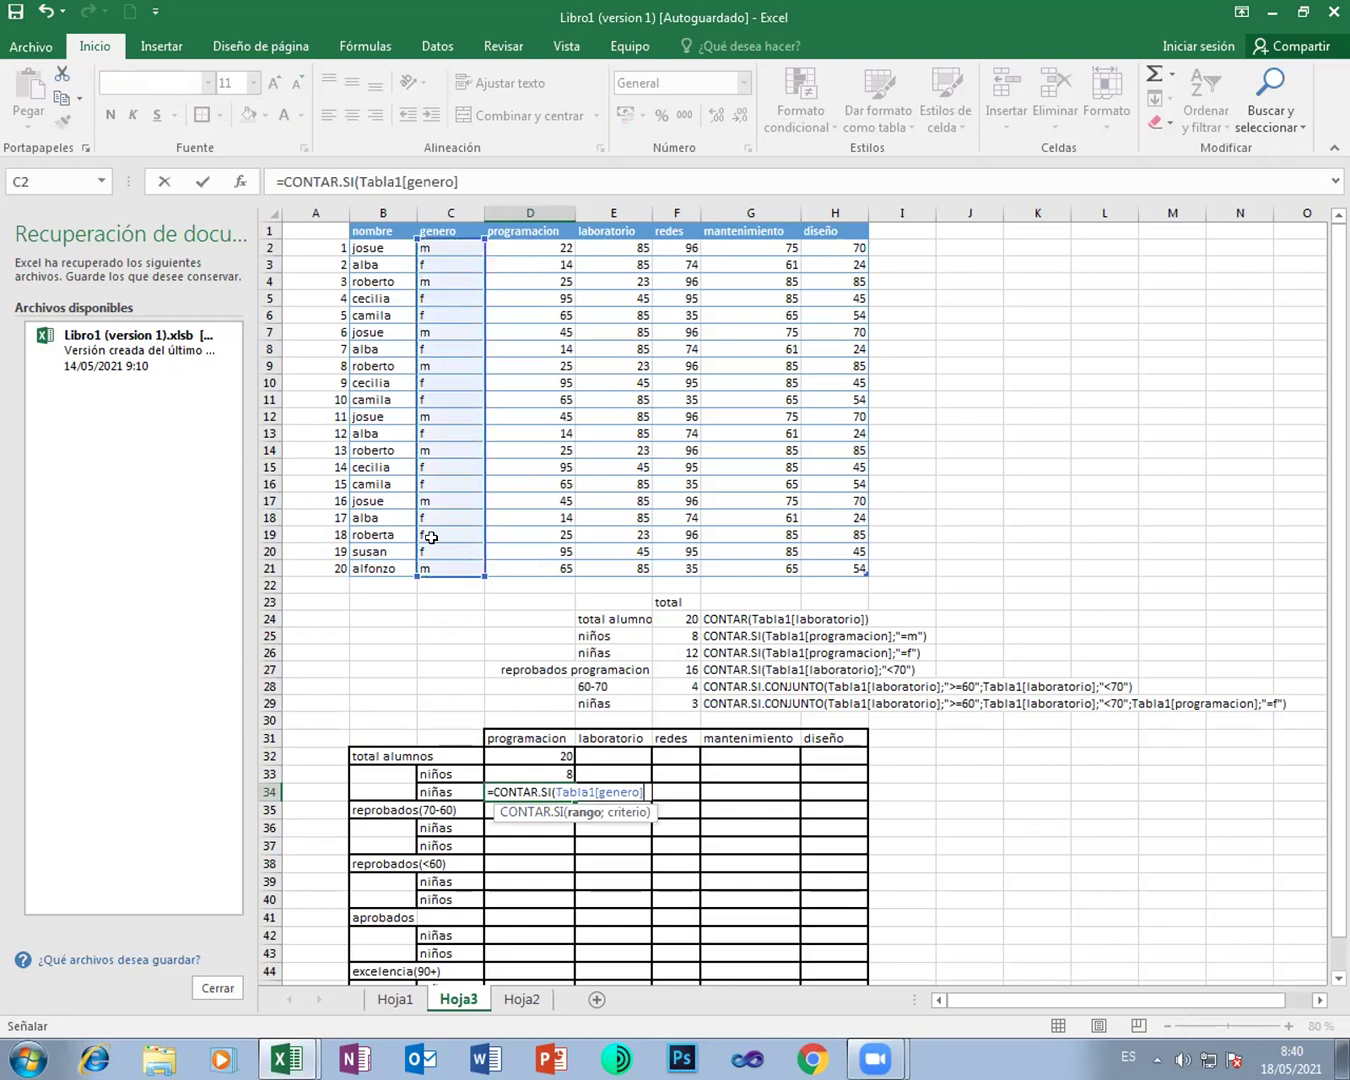
pyautogui.write(';"=f')
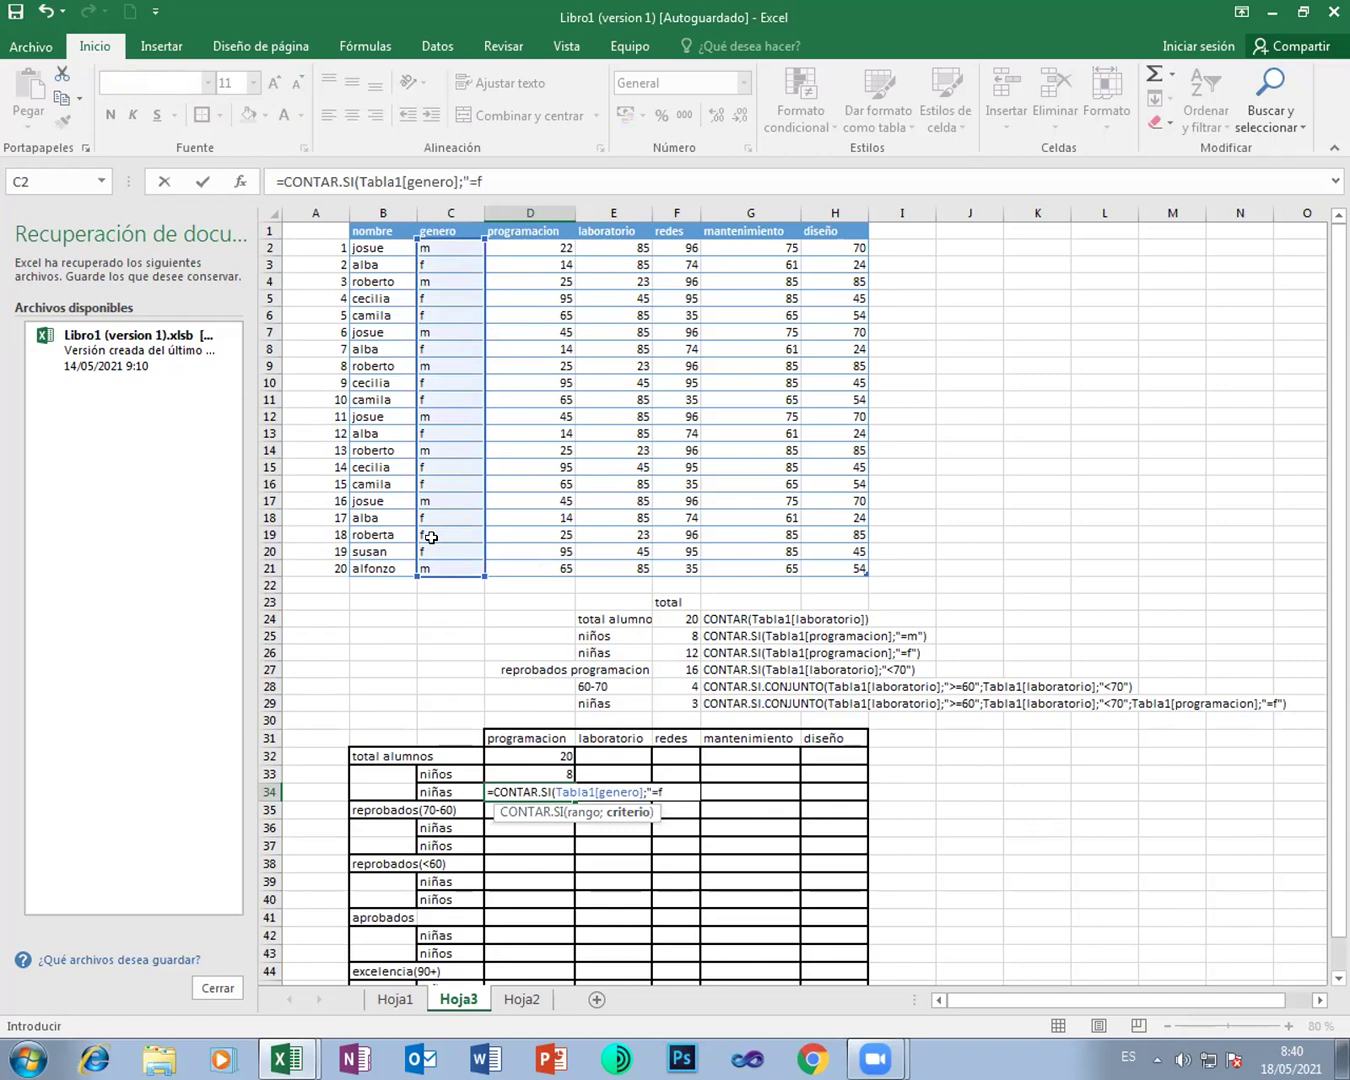
pyautogui.write('")')
pyautogui.press('Return')
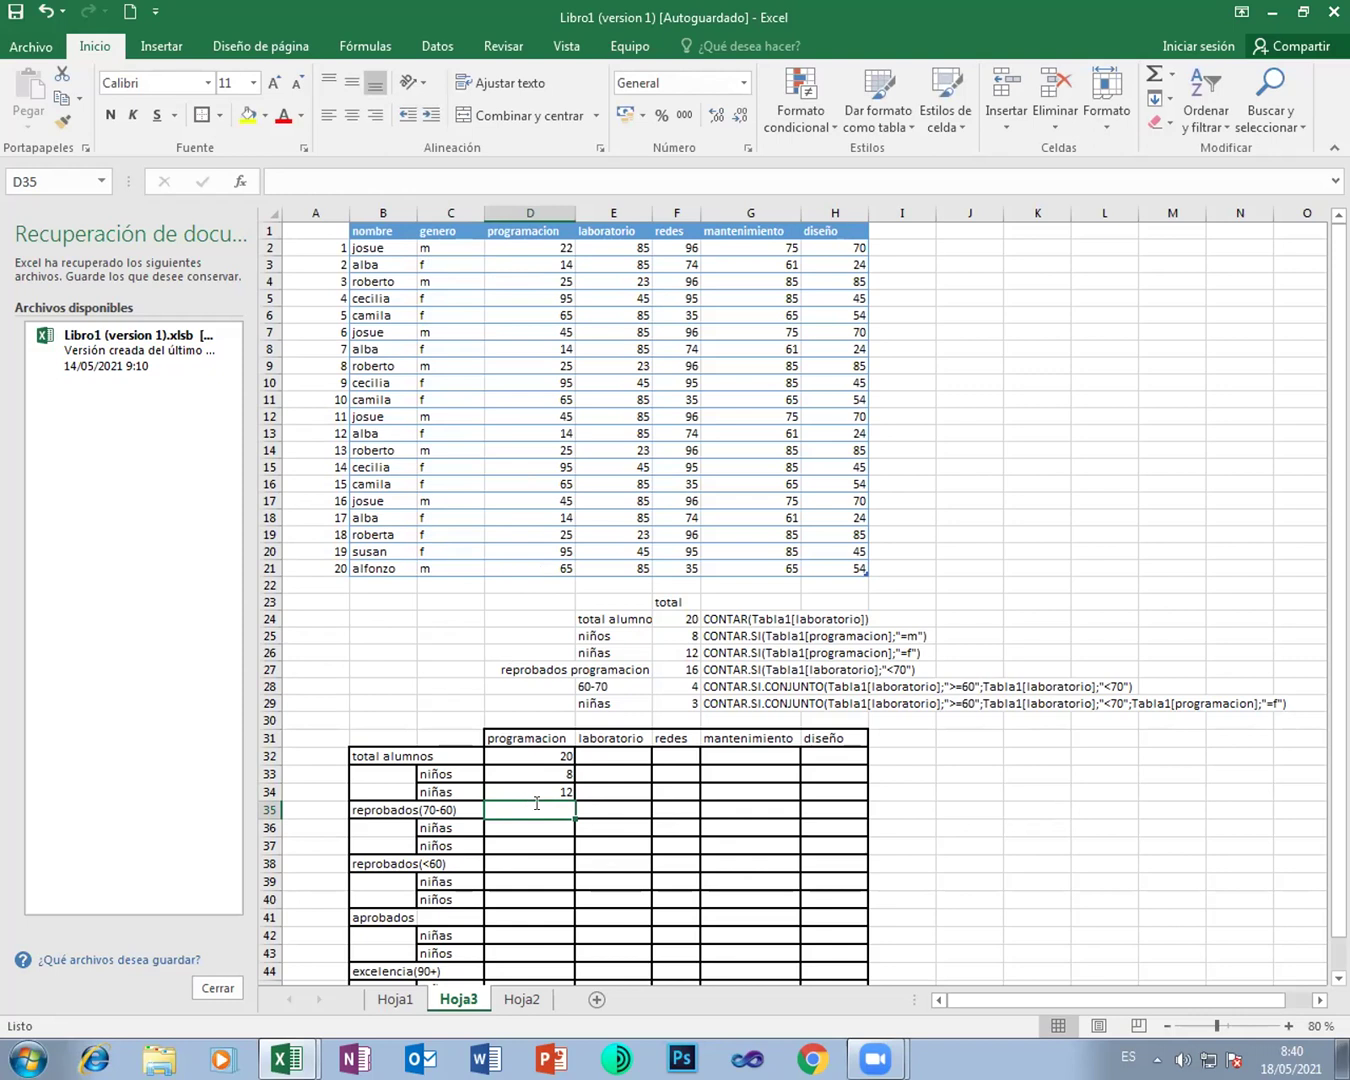
# Step: Start a CONTAR.SI.CONJUNTO formula in the "reprobados(70-60)" cell D35 under programacion
pyautogui.write('=conta')
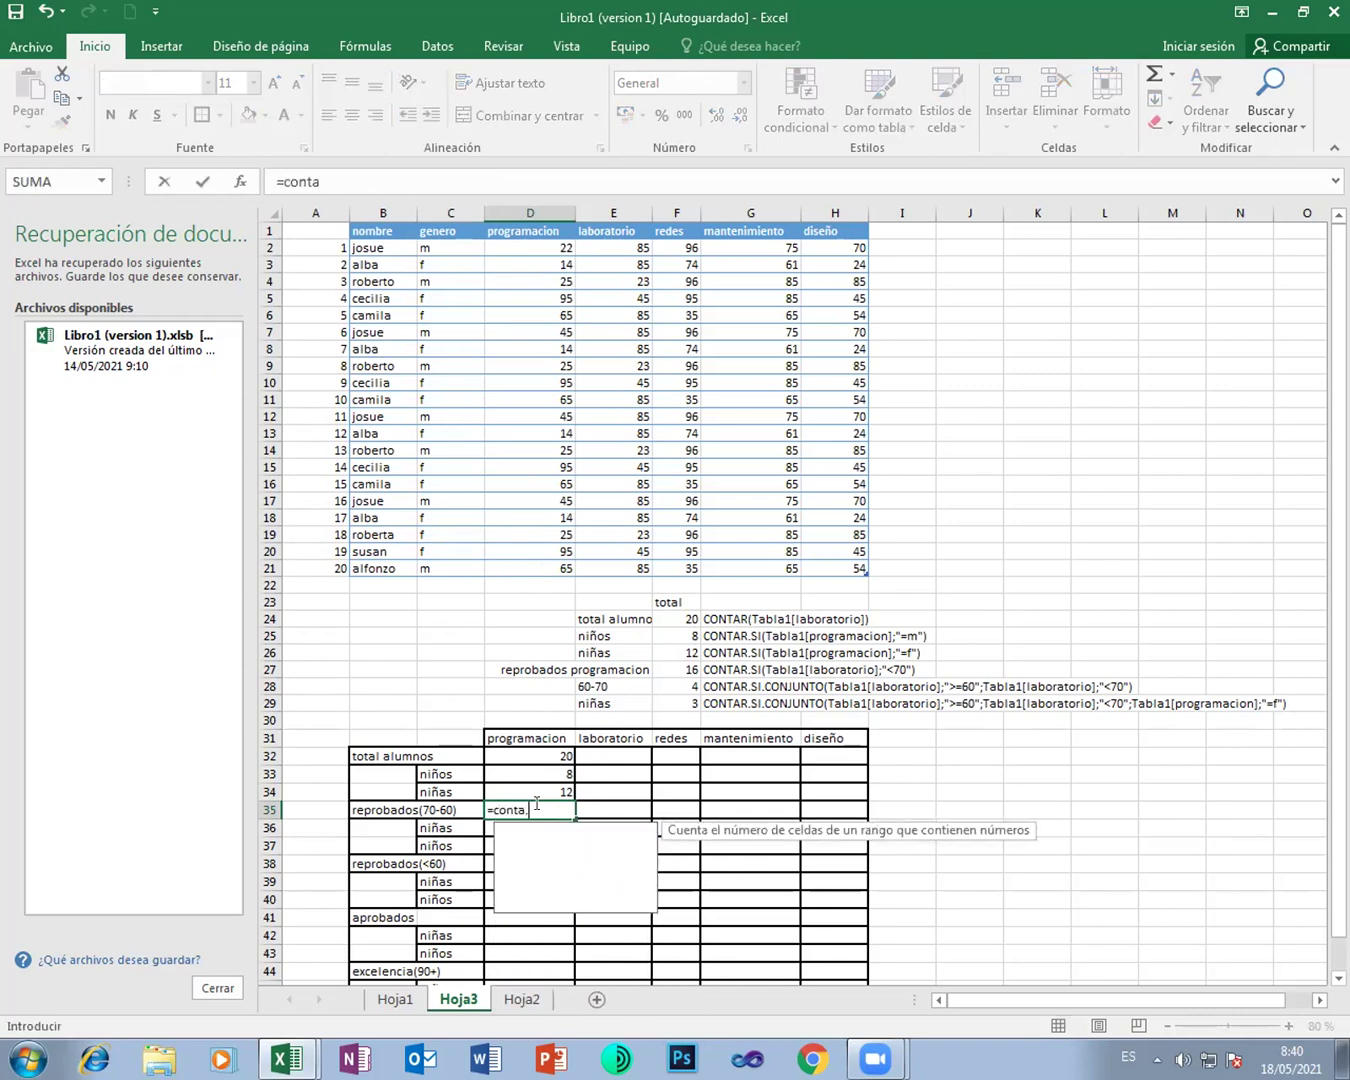
pyautogui.write('.si')
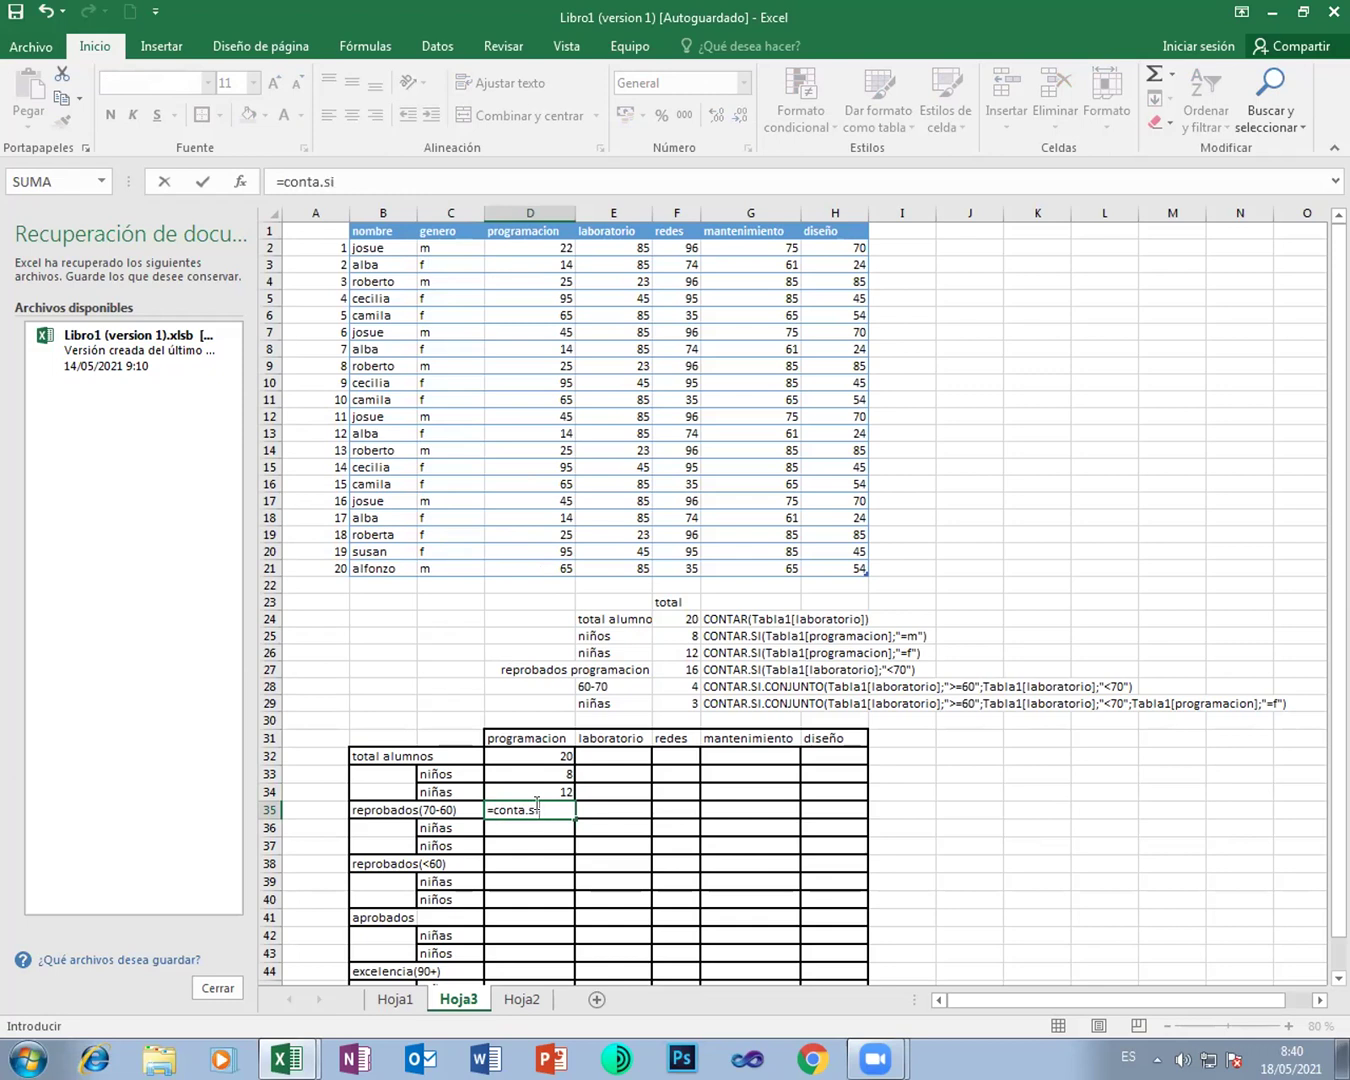
pyautogui.write('.con')
pyautogui.press('BackSpace')
pyautogui.press('BackSpace')
pyautogui.press('BackSpace')
pyautogui.press('BackSpace')
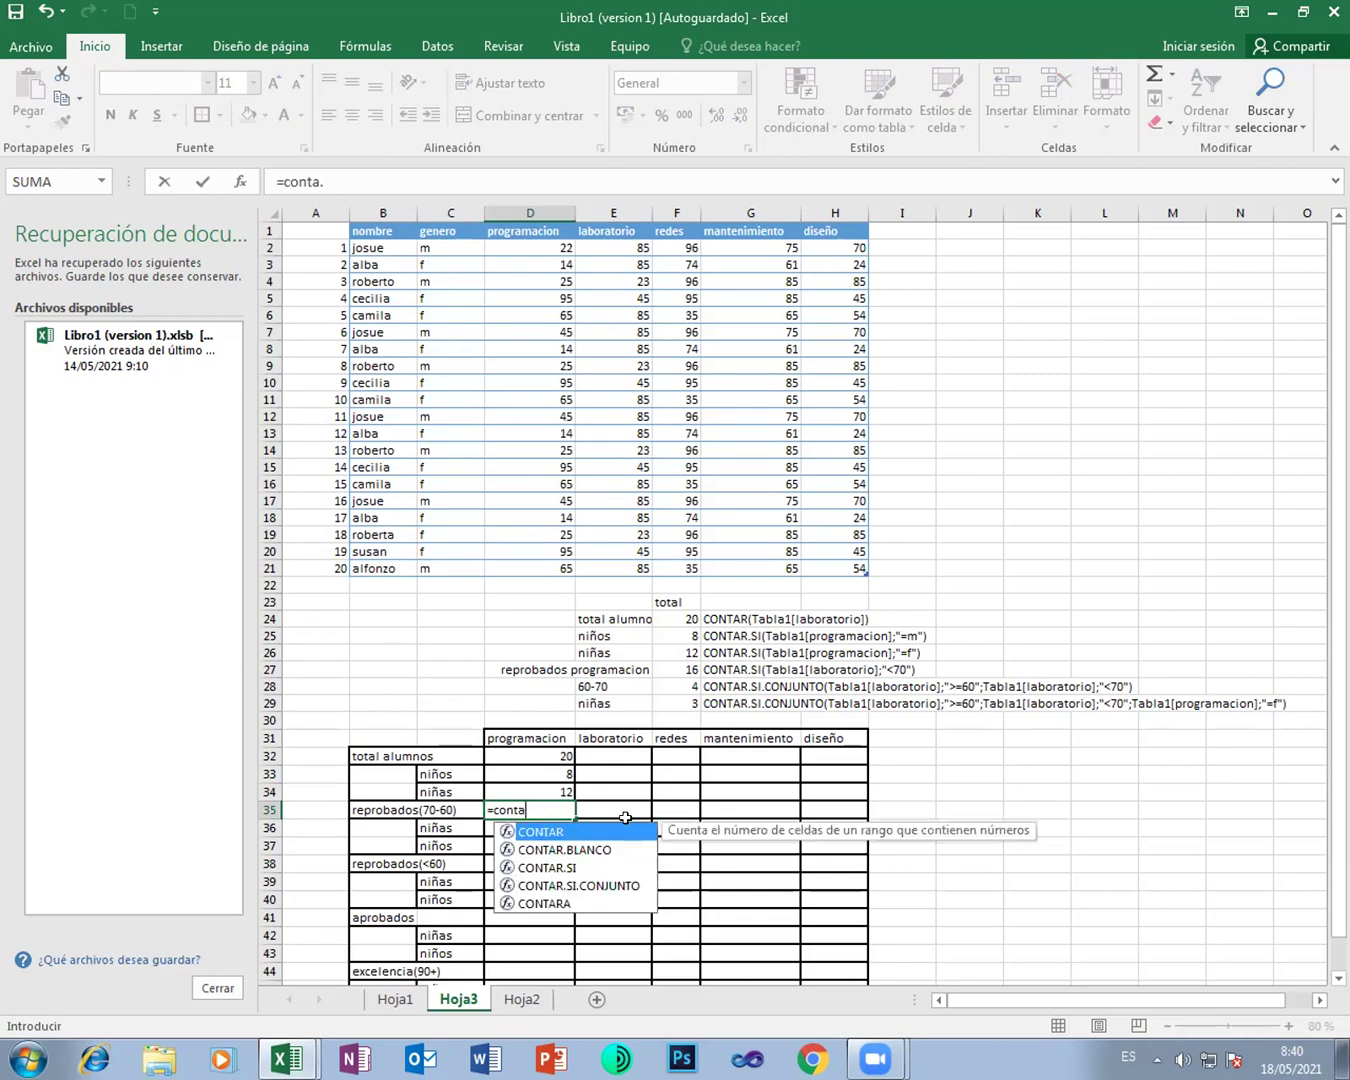
pyautogui.doubleClick(598, 888)
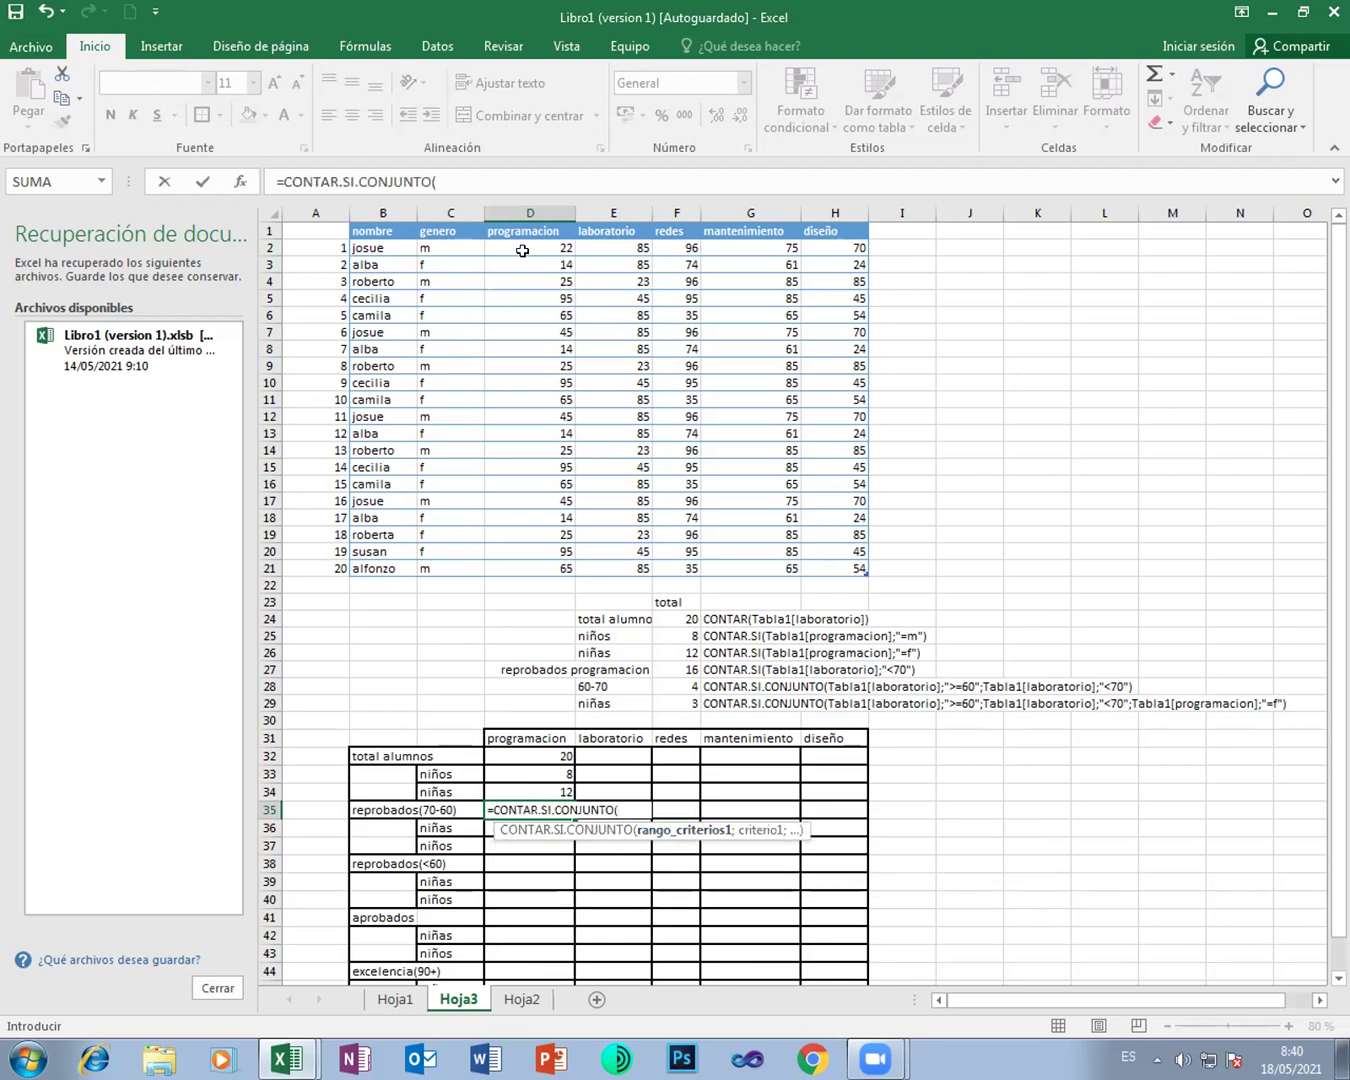
# Step: Complete the D35 formula with the arguments Tabla1[programacion];>=60;Tabla1[programacion];<70 and try to enter it
pyautogui.moveTo(531, 248); pyautogui.dragTo(530, 566)
pyautogui.write(';')
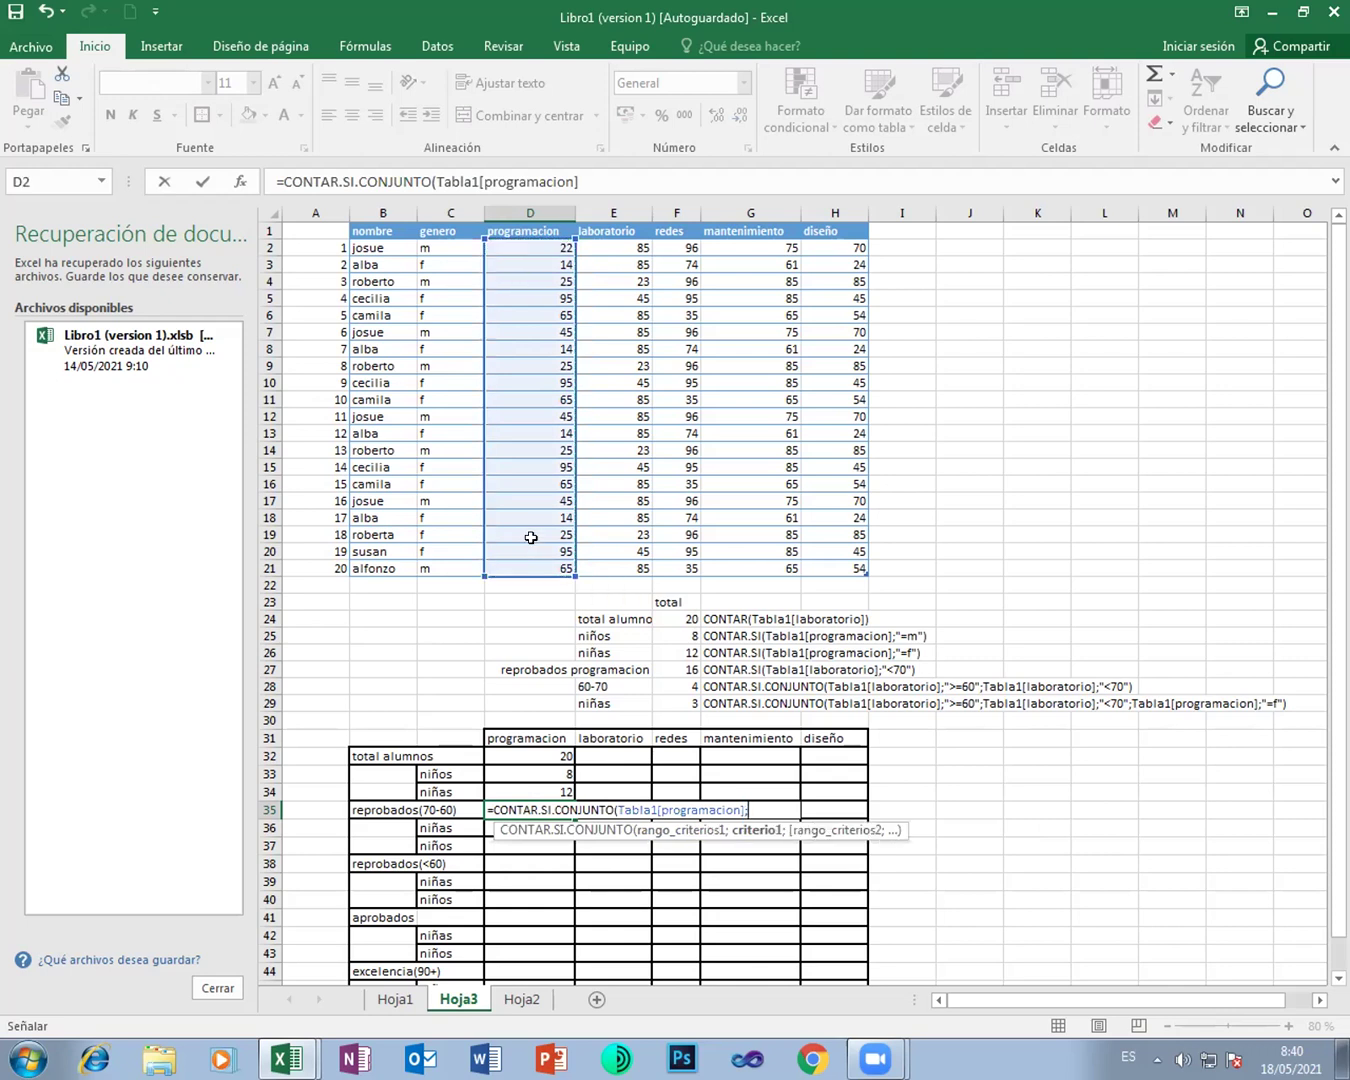
pyautogui.write('>=60;')
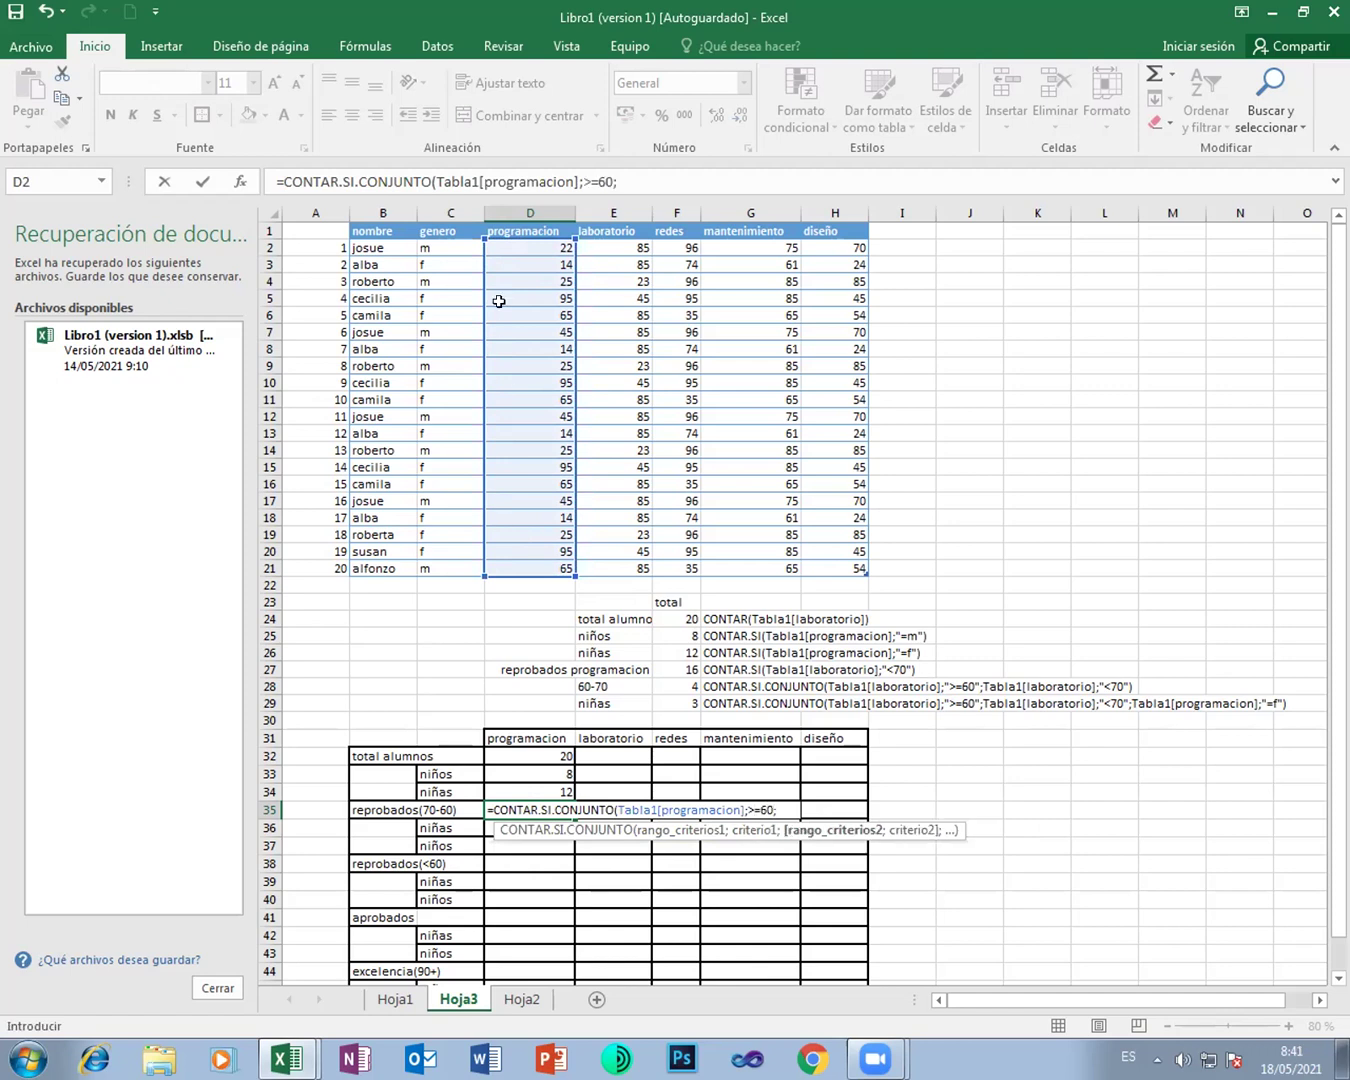
pyautogui.click(520, 249)
pyautogui.moveTo(522, 283); pyautogui.dragTo(528, 567)
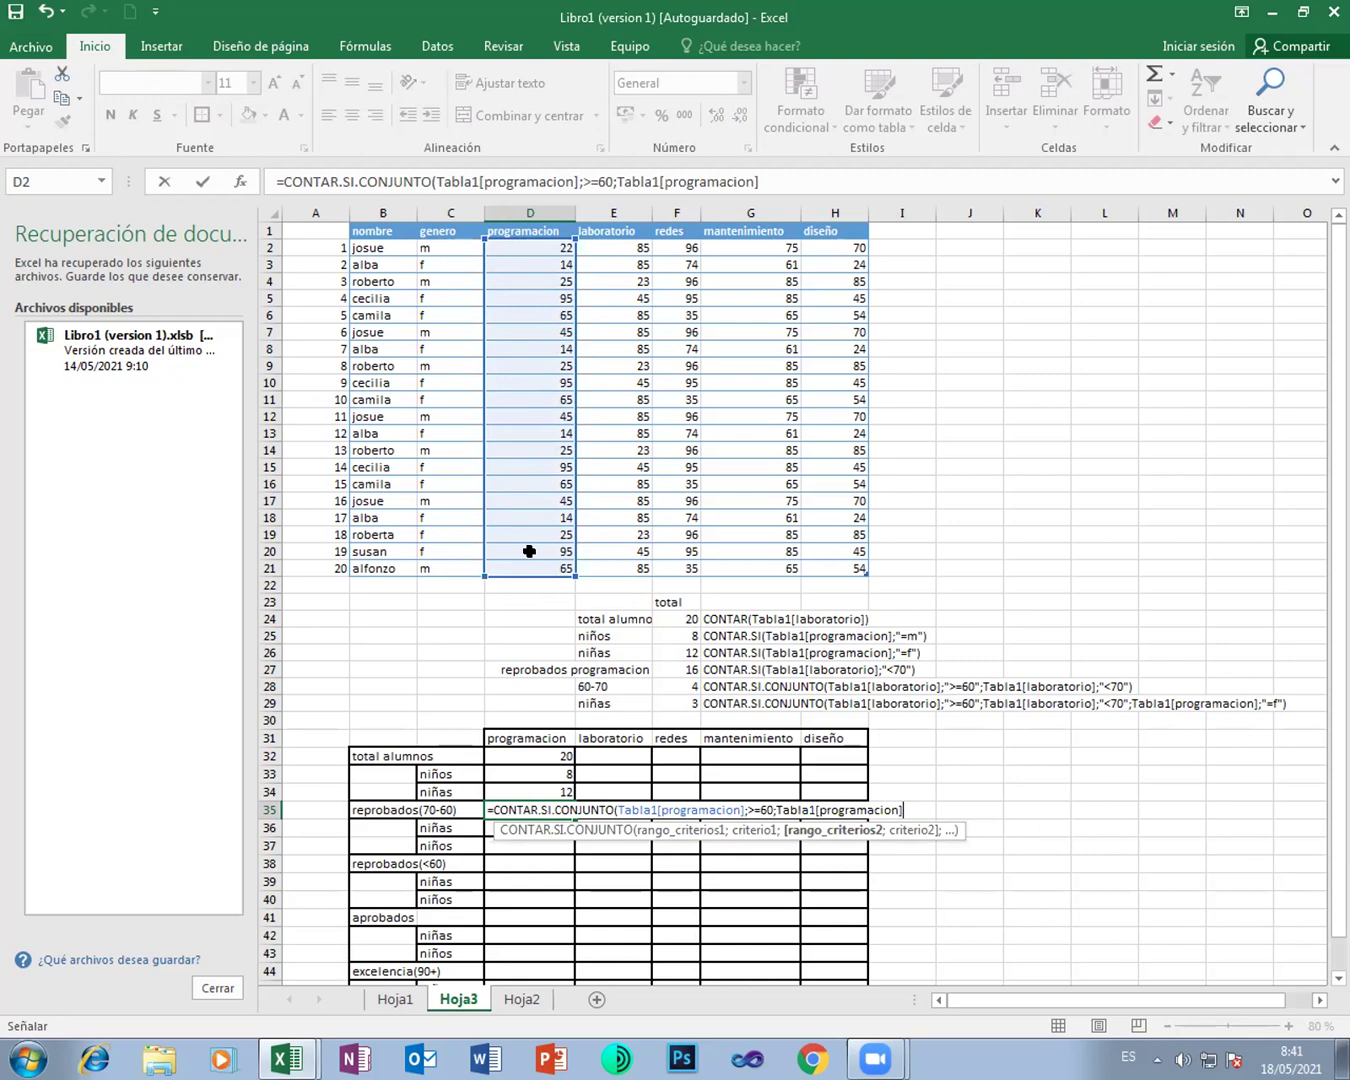
pyautogui.write(';<70')
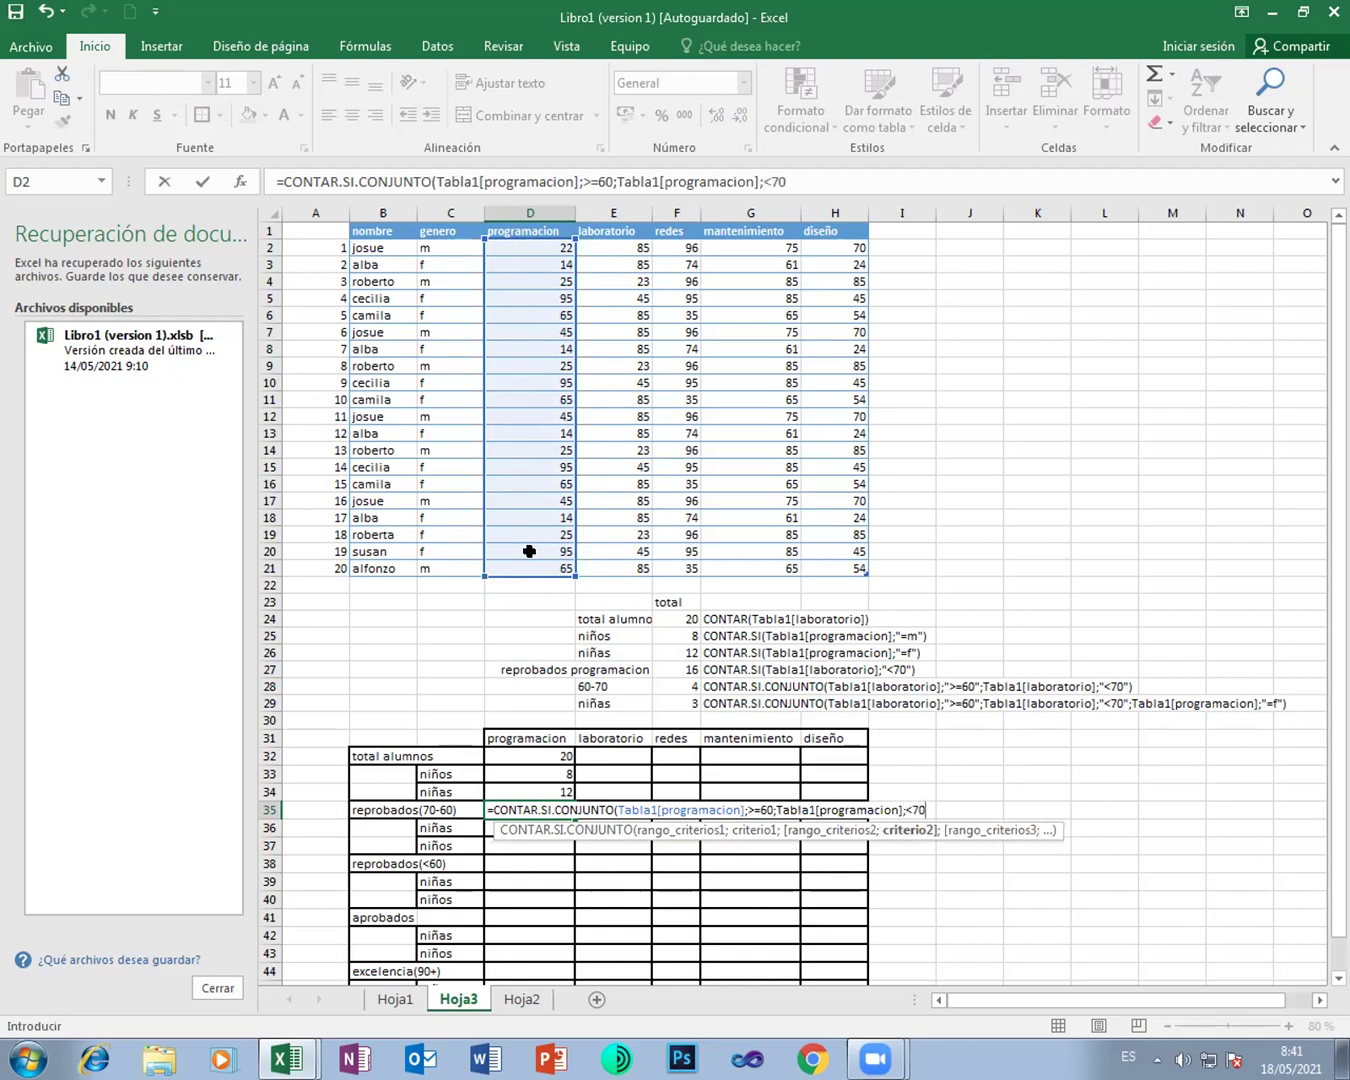
pyautogui.write(')')
pyautogui.press('Return')
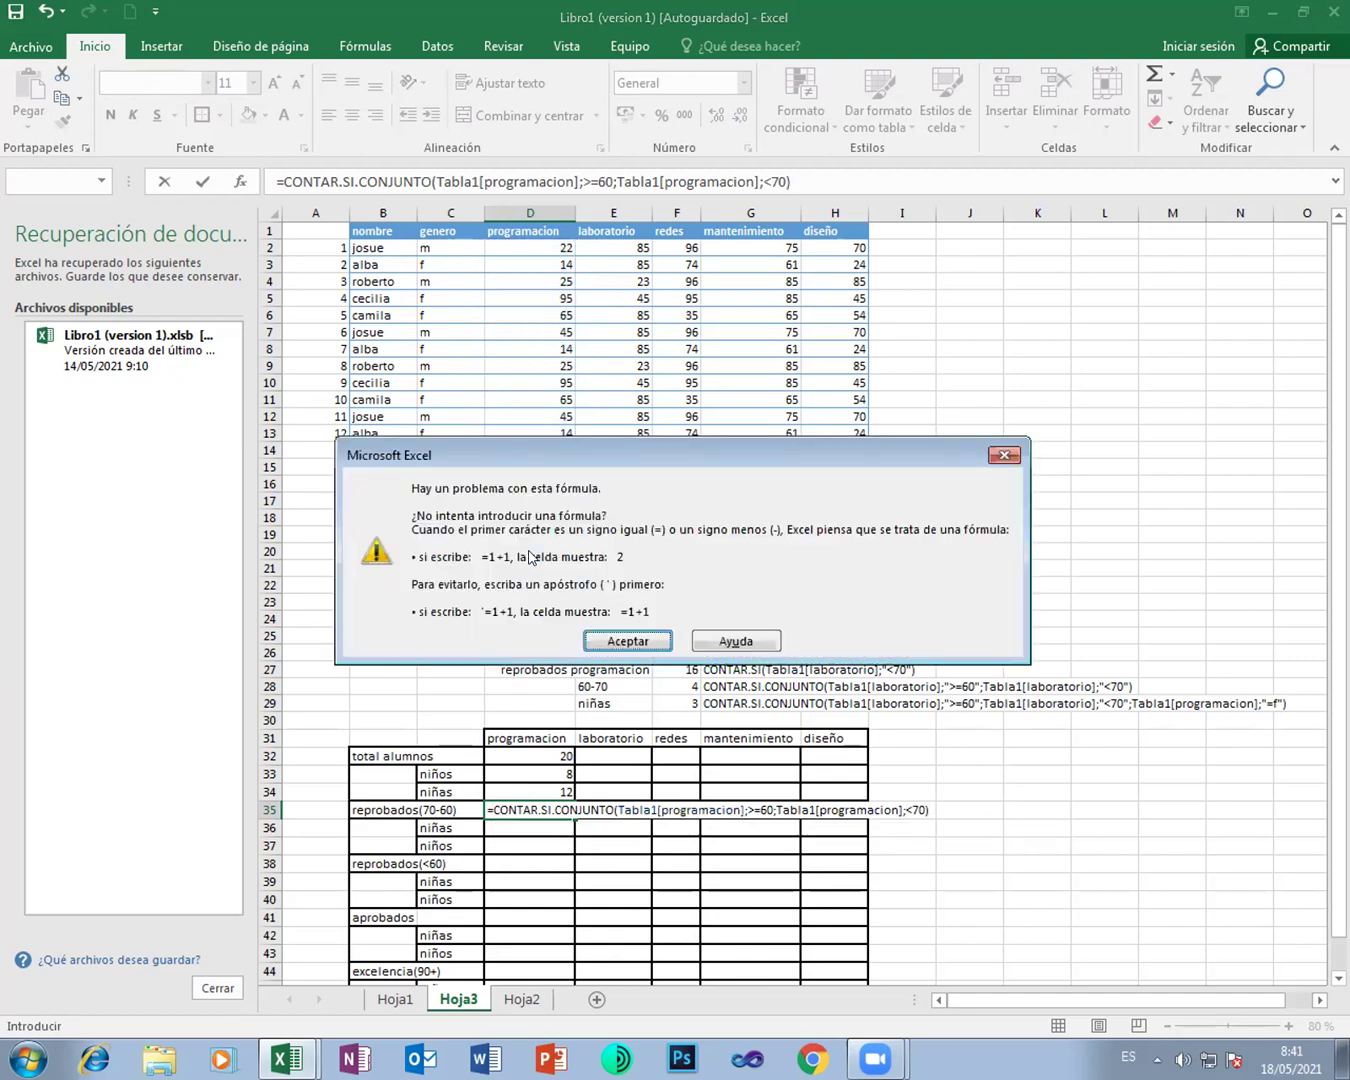
pyautogui.press('Return')
# Step: Enclose the >=60 and <70 criteria of the D35 formula in quotation marks and enter it
pyautogui.press('F2')
pyautogui.write('"')
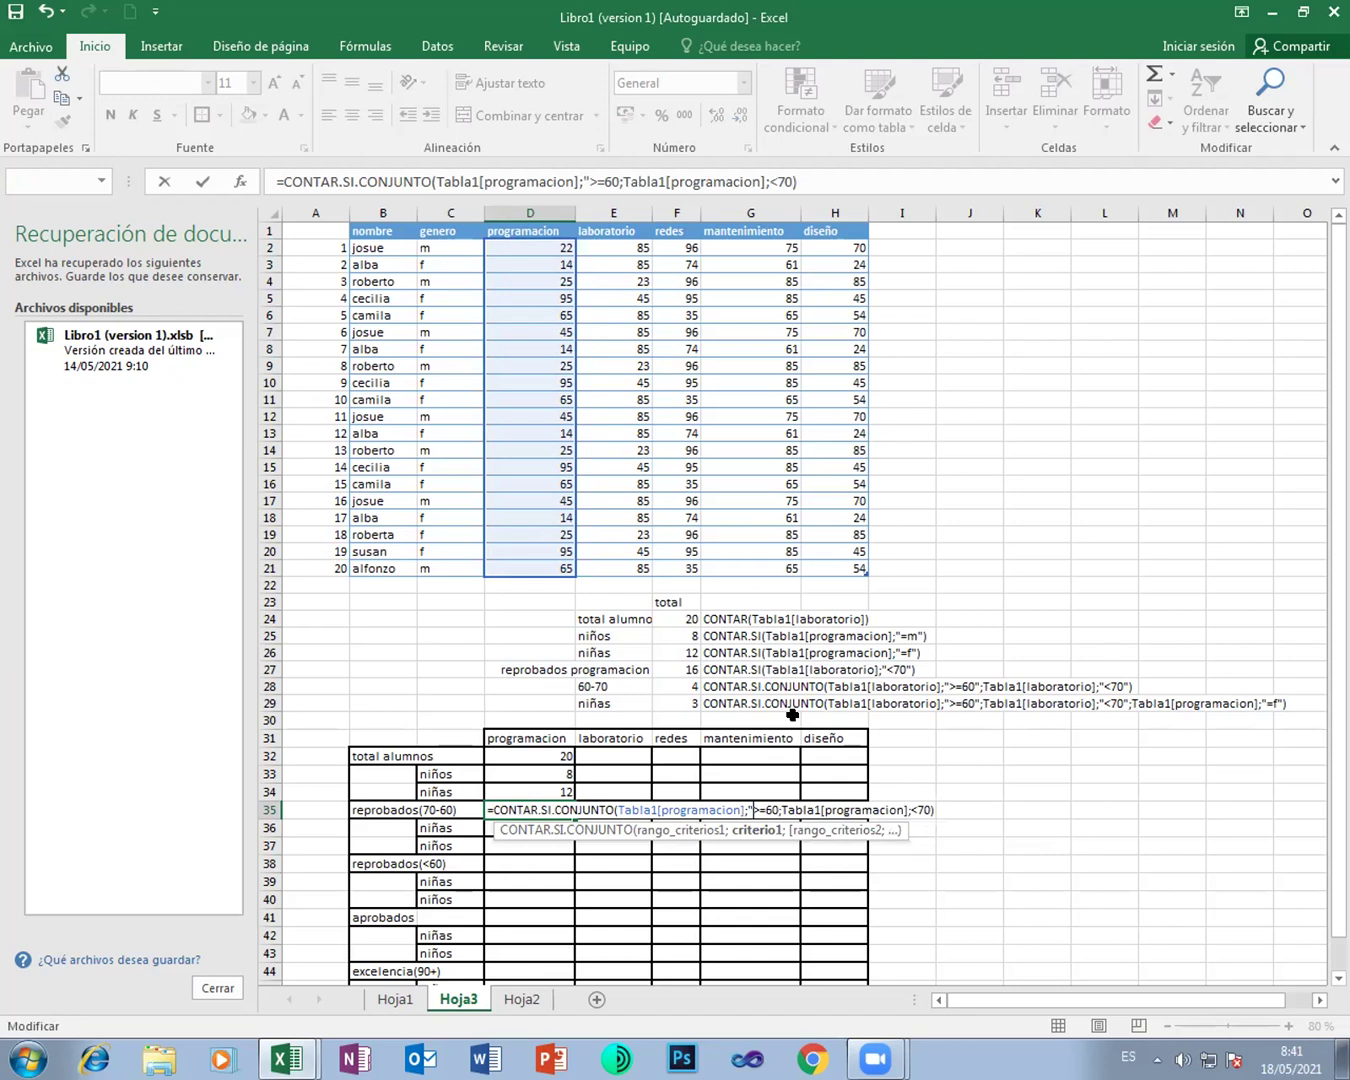
pyautogui.press('Right')
pyautogui.press('Right')
pyautogui.press('Right')
pyautogui.press('Right')
pyautogui.write('"')
pyautogui.press('Right')
pyautogui.press('Right')
pyautogui.press('Right')
pyautogui.press('Right')
pyautogui.press('Right')
pyautogui.press('Right')
pyautogui.press('Right')
pyautogui.press('Right')
pyautogui.press('Right')
pyautogui.press('Right')
pyautogui.press('Right')
pyautogui.press('Right')
pyautogui.press('Right')
pyautogui.press('Right')
pyautogui.press('Right')
pyautogui.press('Right')
pyautogui.press('Right')
pyautogui.press('Right')
pyautogui.press('Right')
pyautogui.press('Right')
pyautogui.press('Right')
pyautogui.press('Right')
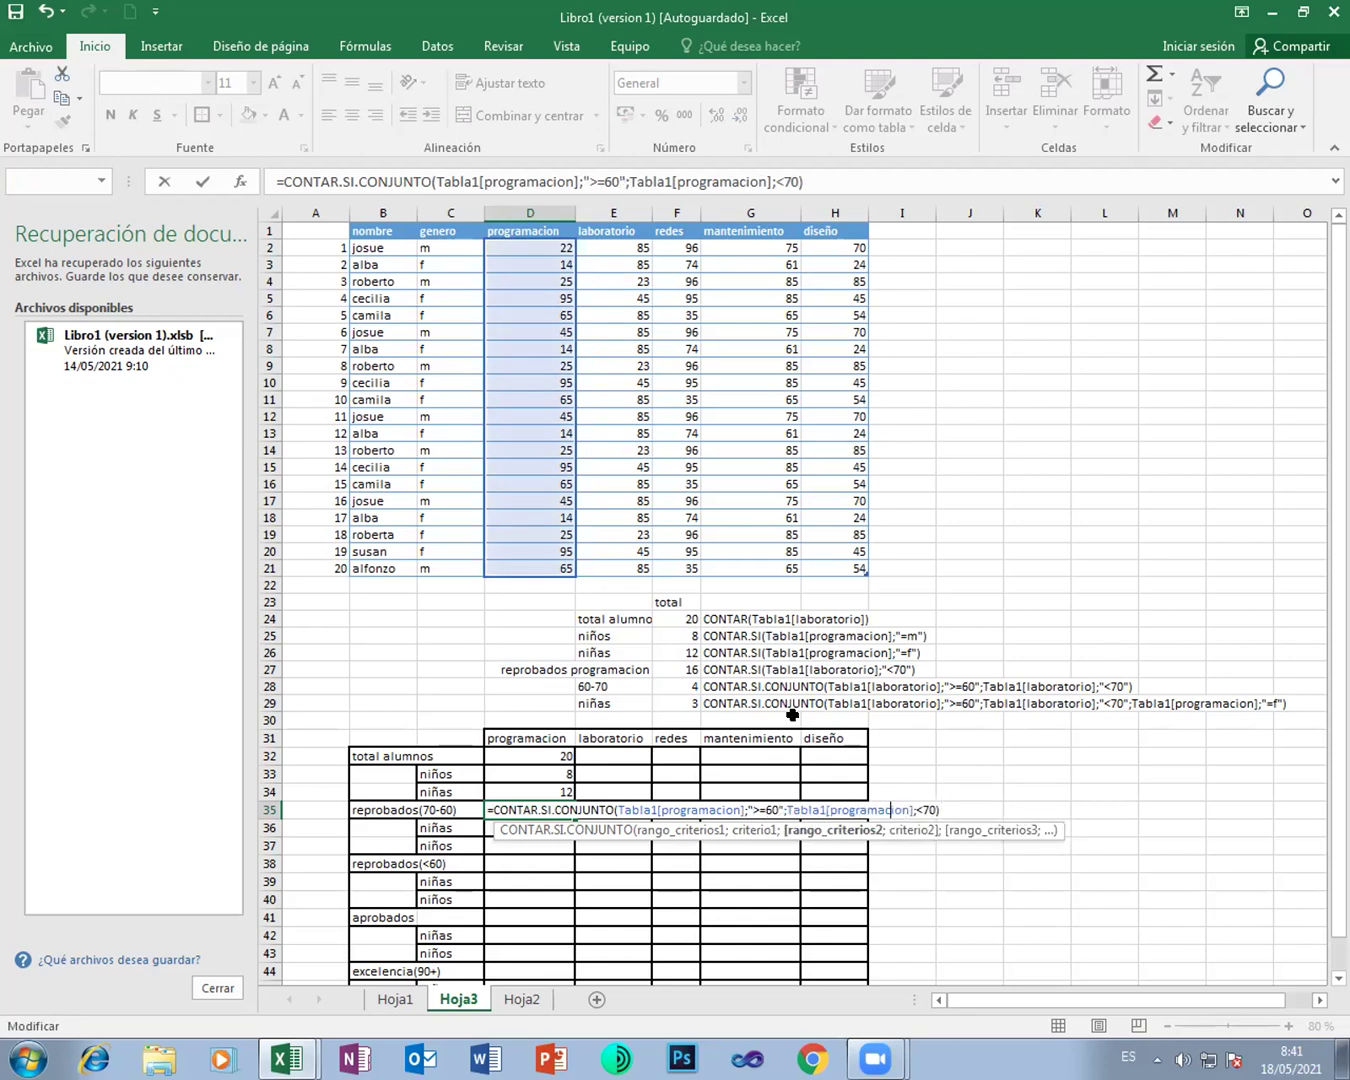
pyautogui.write('"')
pyautogui.press('Right')
pyautogui.press('Right')
pyautogui.press('Right')
pyautogui.write('"')
pyautogui.press('Return')
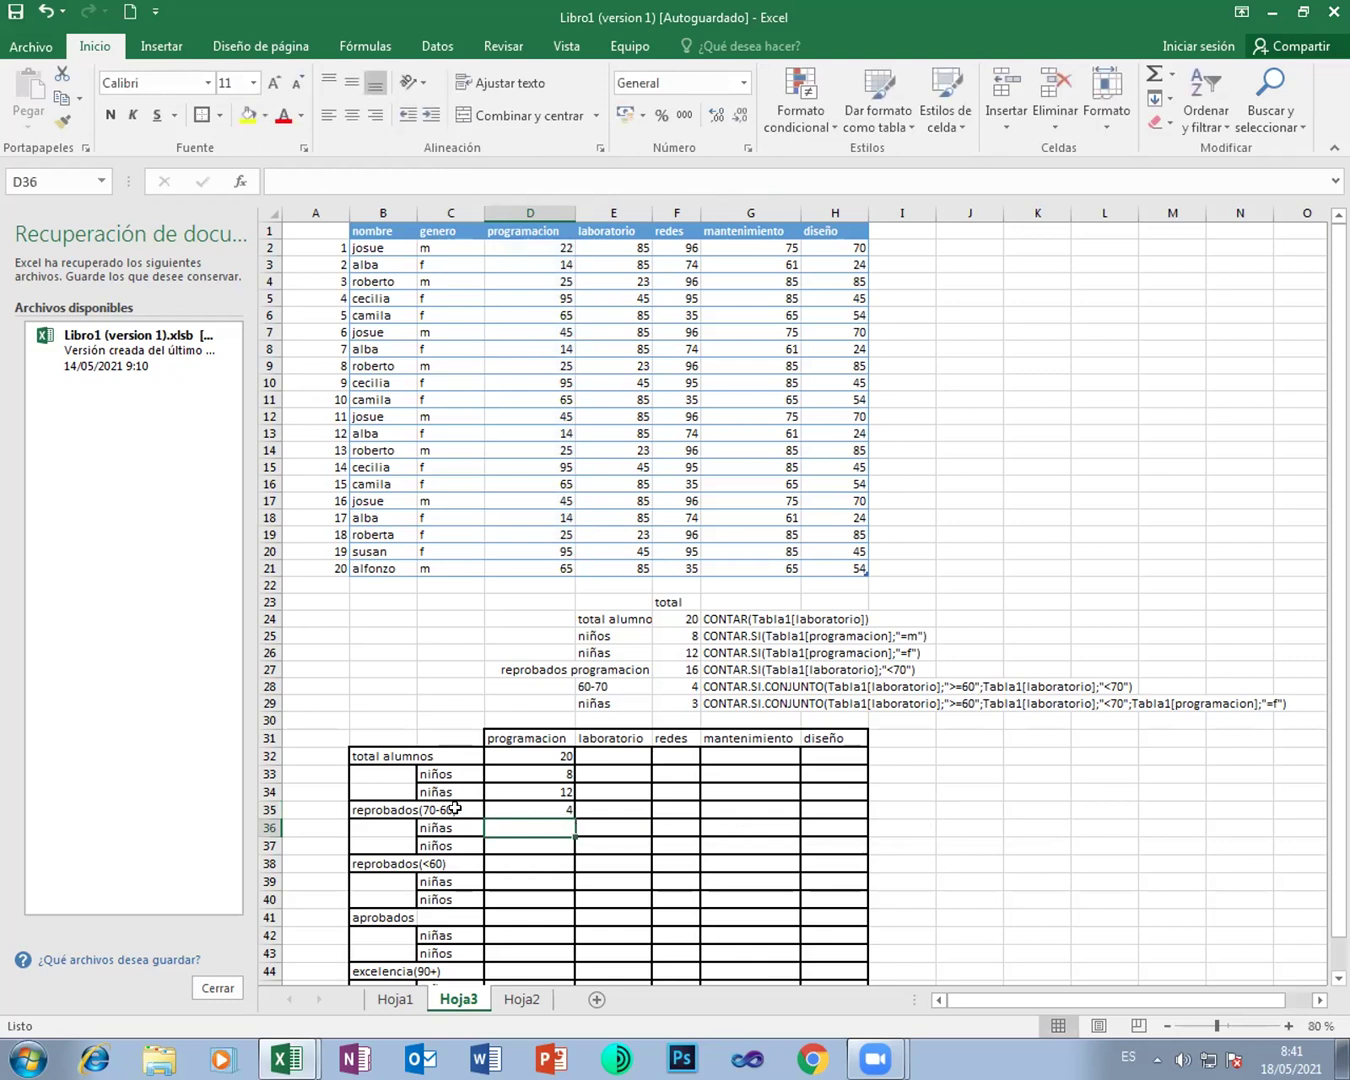
# Step: Copy the full CONTAR.SI.CONJUNTO formula from D35 unchanged into the "niñas" cell D36 under reprobados(70-60)
pyautogui.click(547, 809)
pyautogui.moveTo(822, 172); pyautogui.dragTo(277, 167)
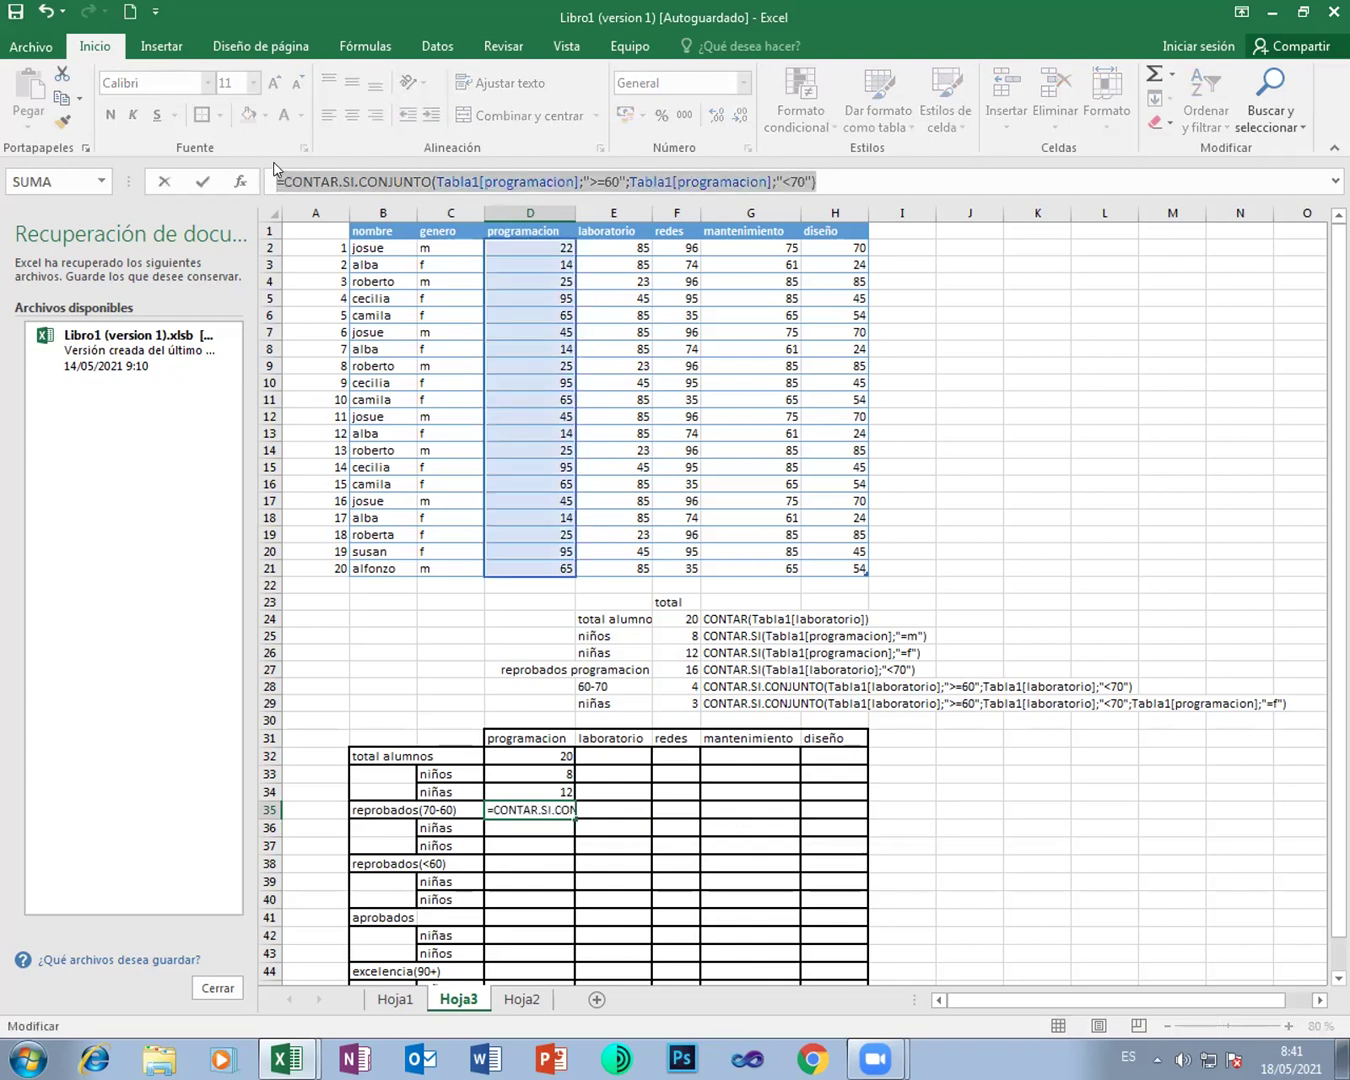
pyautogui.click(521, 828)
pyautogui.press('Escape')
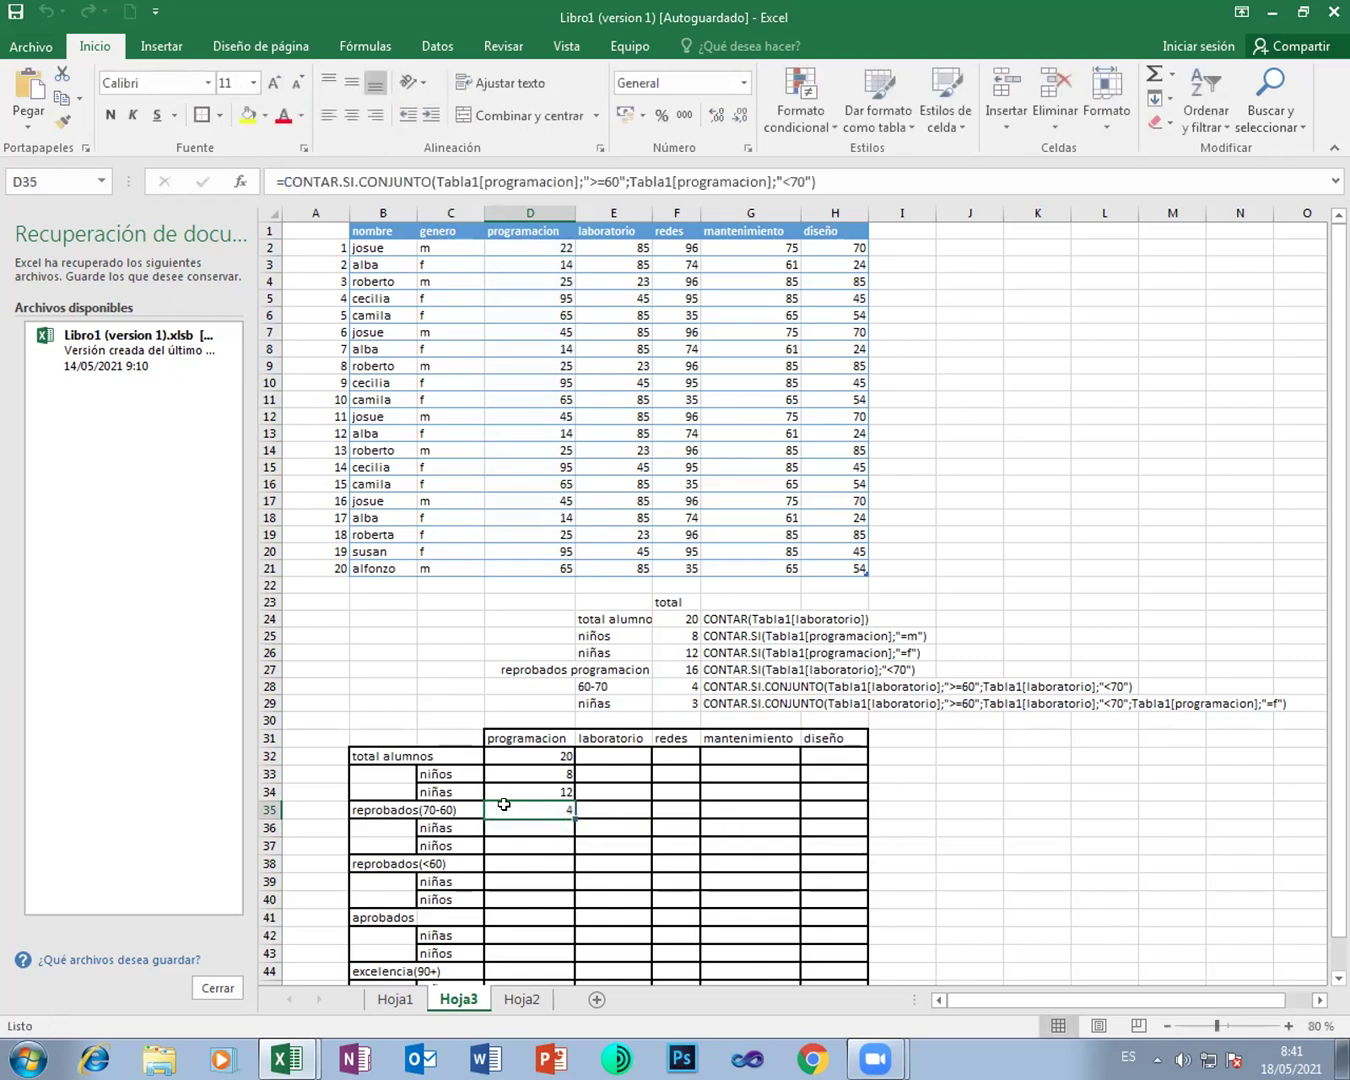
pyautogui.click(502, 822)
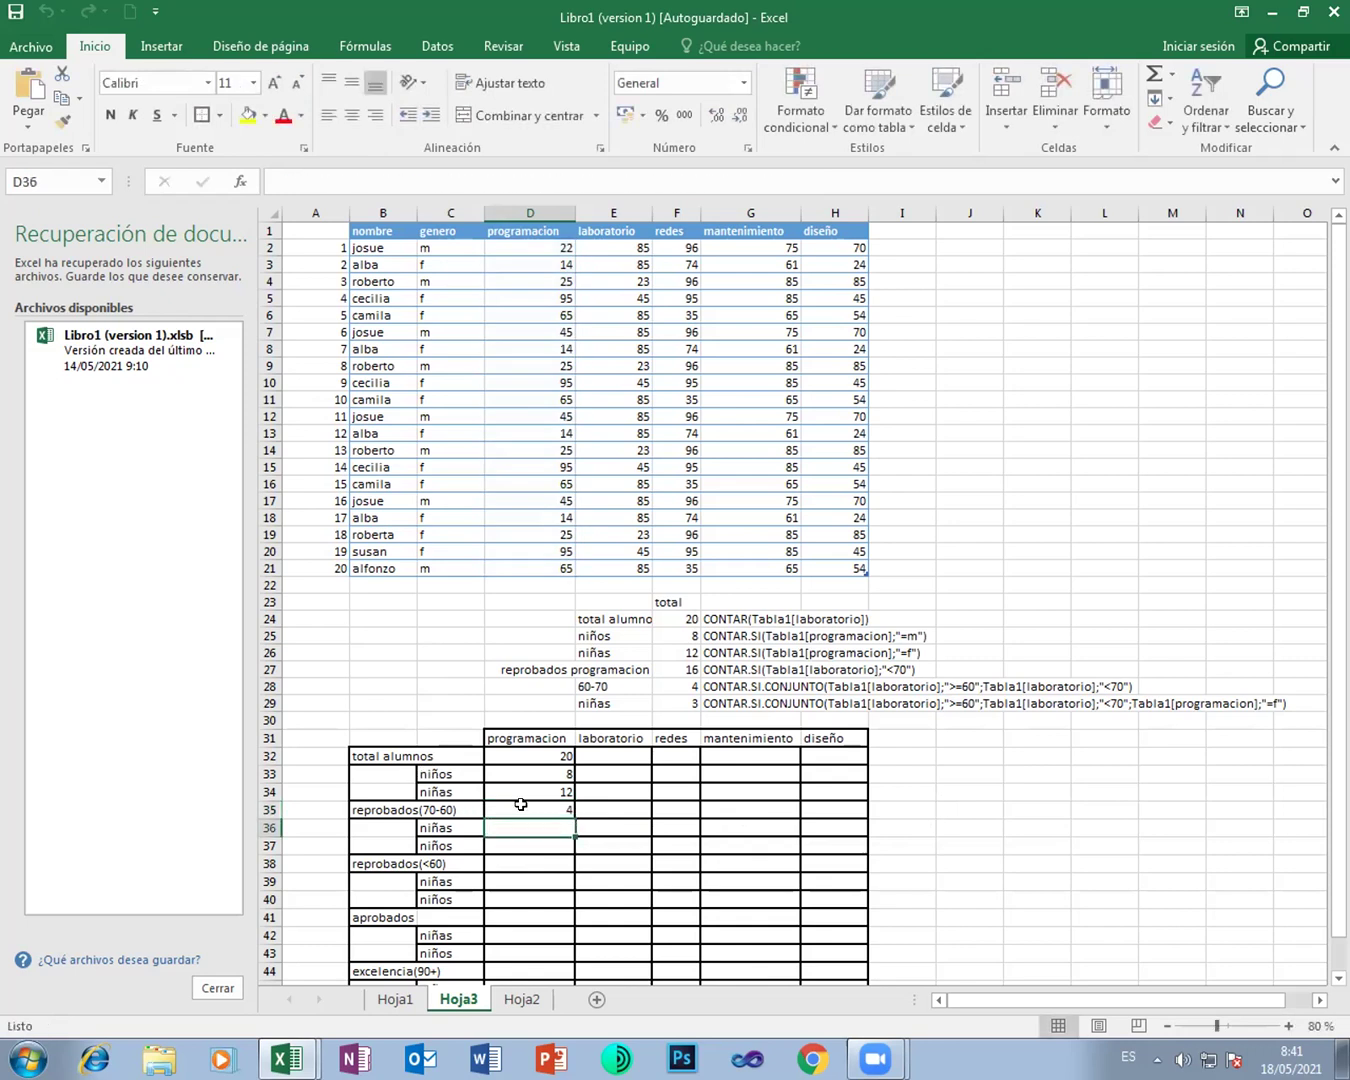
pyautogui.hotkey('ctrl', 'v')
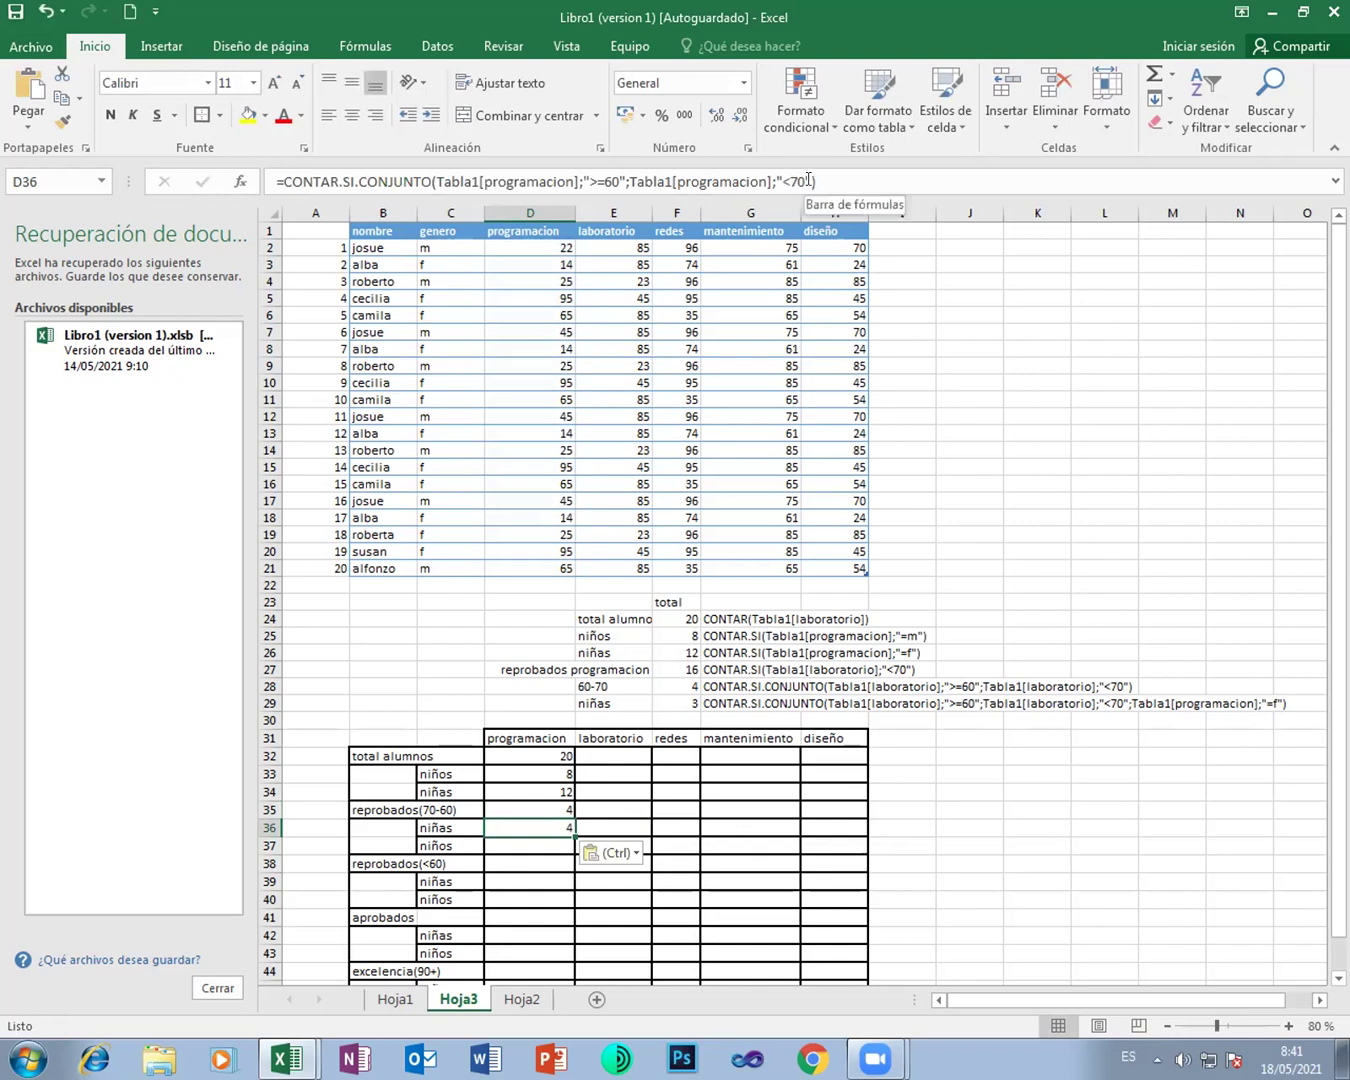
# Step: Add the third range and criterion Tabla1[genero];"=f" to the CONTAR.SI.CONJUNTO formula in D36
pyautogui.click(808, 182)
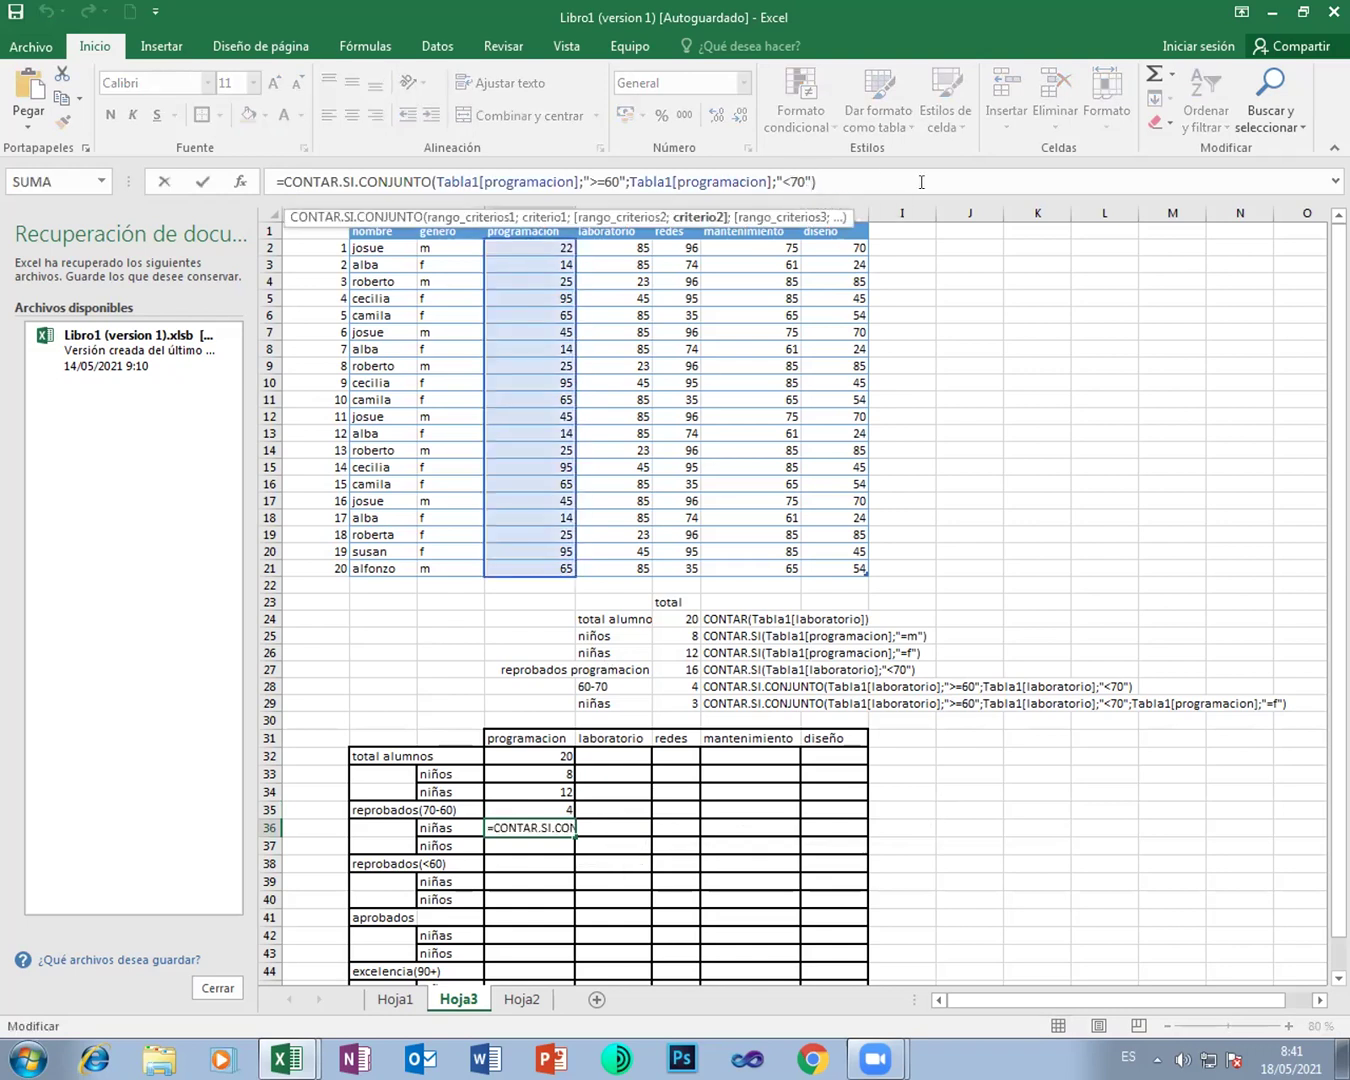
pyautogui.write(';')
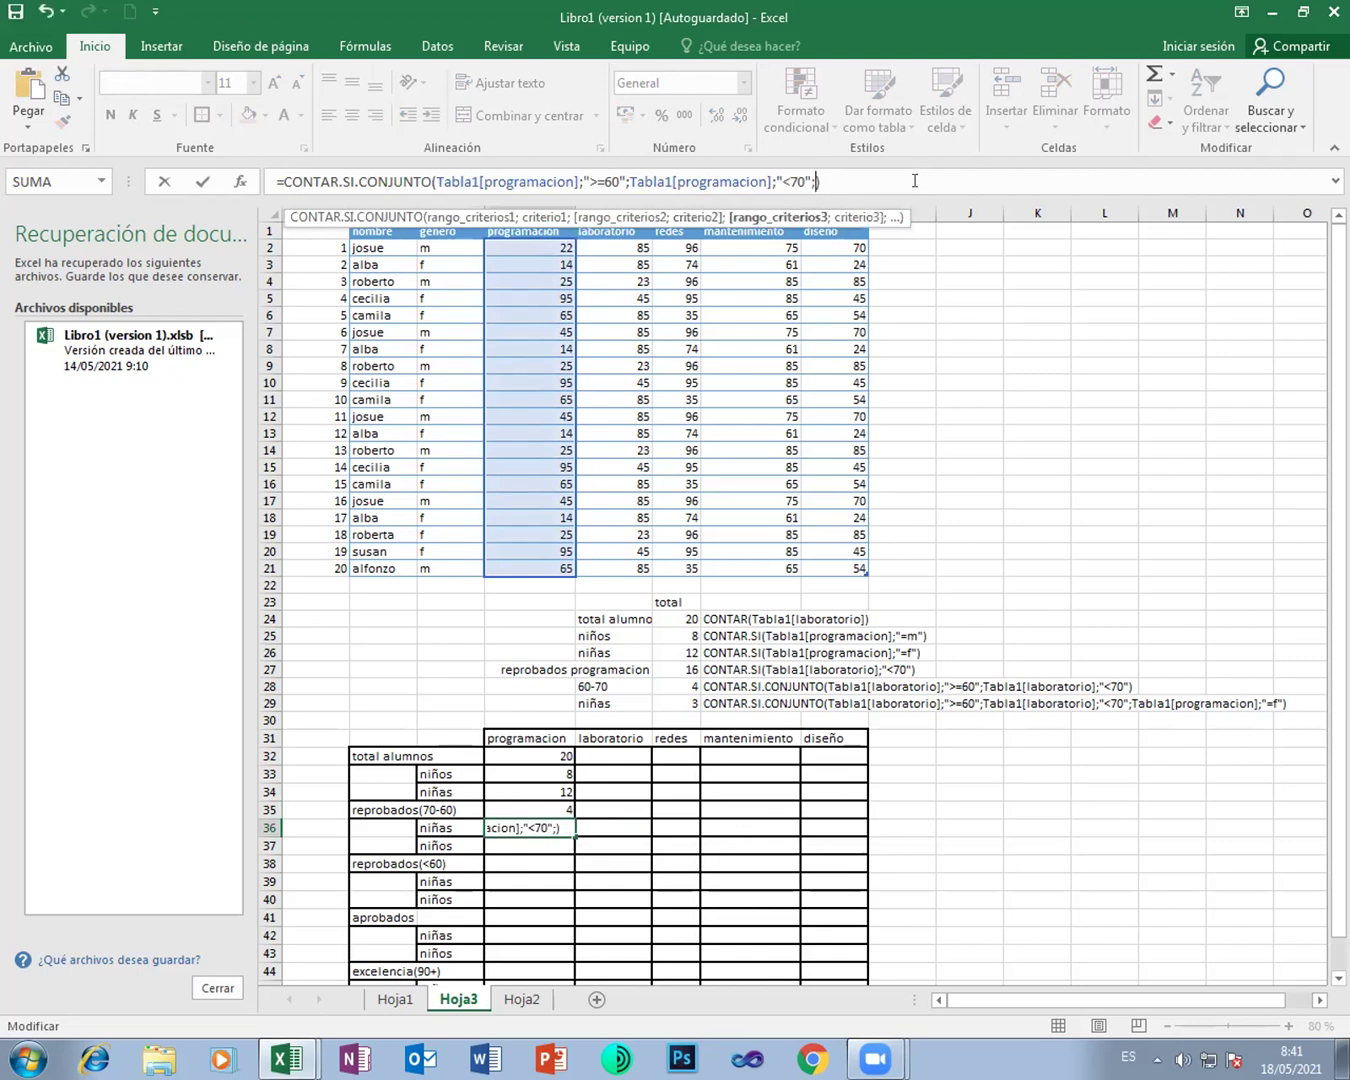
pyautogui.moveTo(448, 246); pyautogui.dragTo(444, 556)
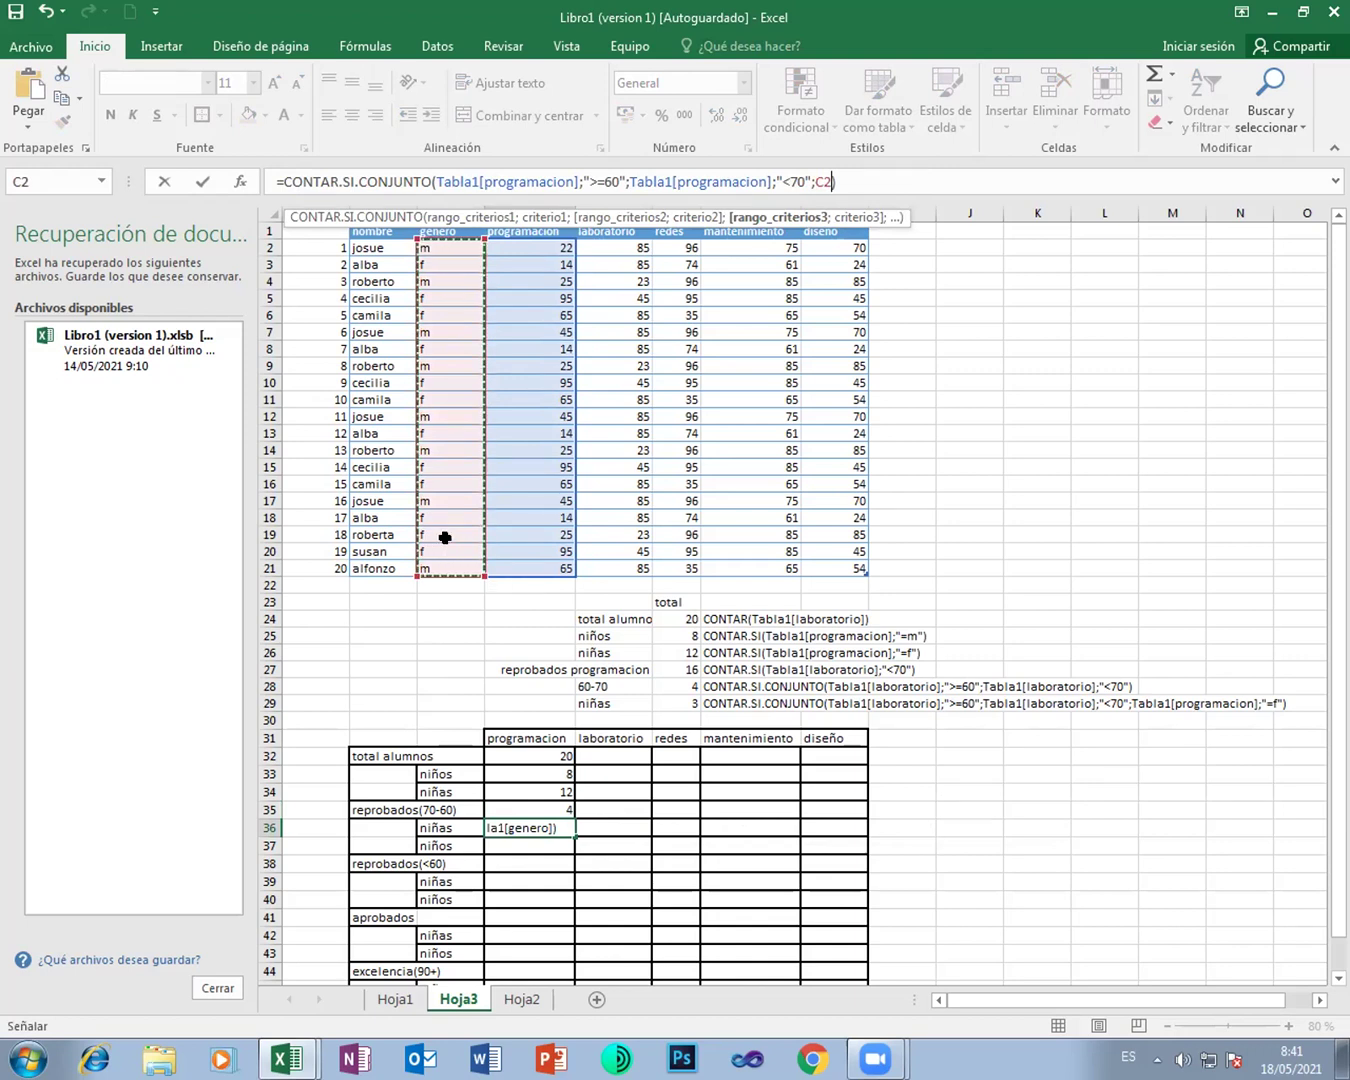
pyautogui.write(';"')
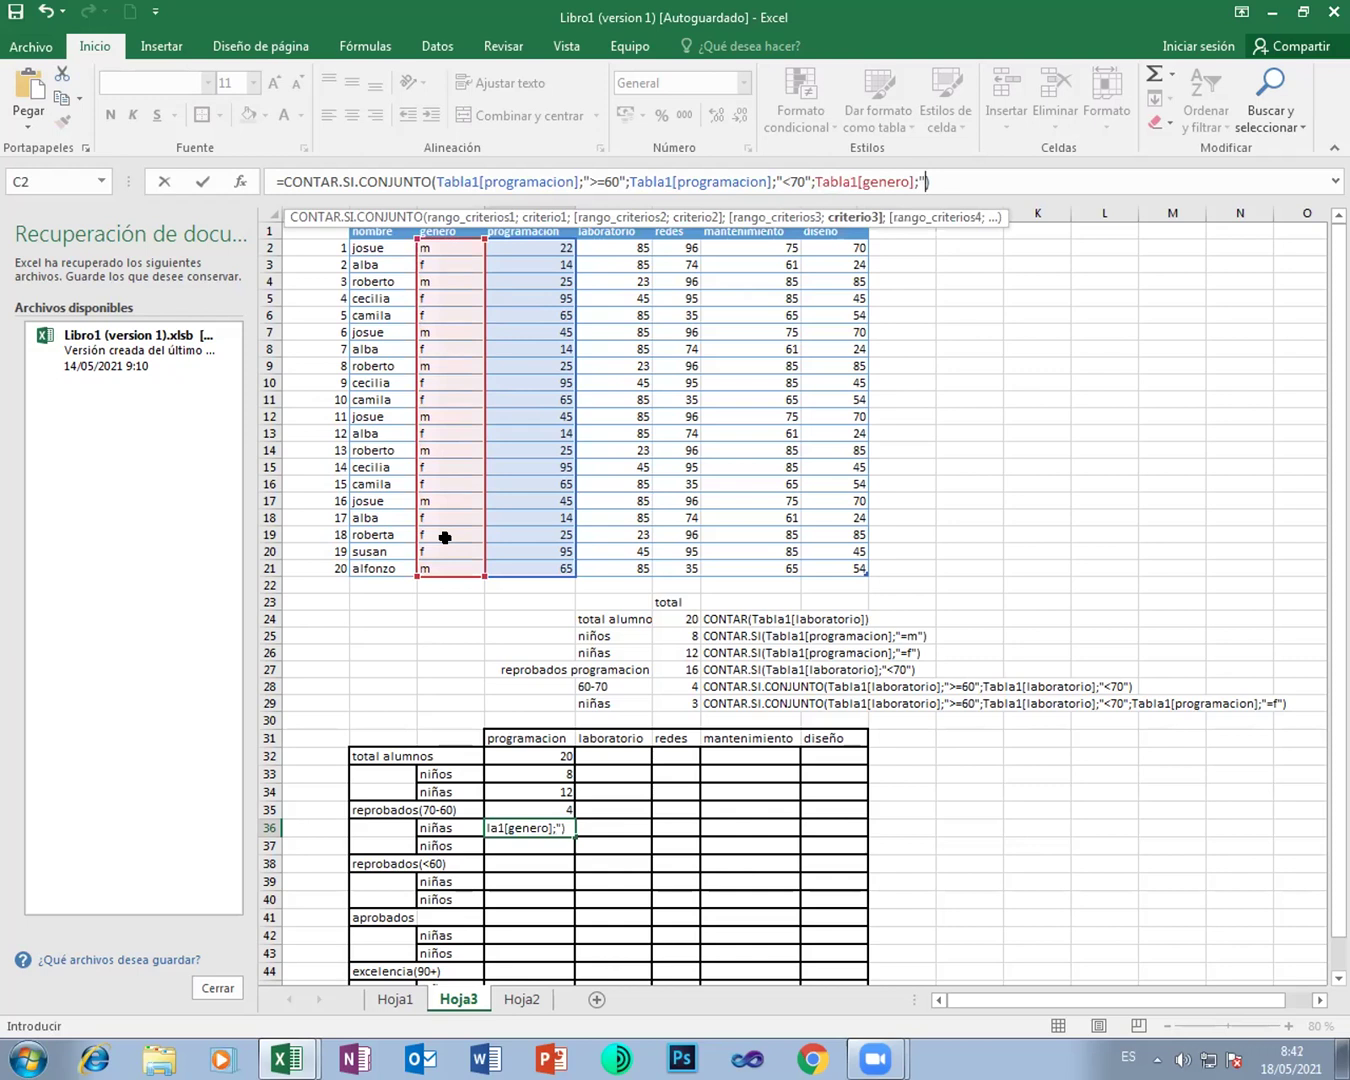
pyautogui.write('=m')
pyautogui.press('BackSpace')
pyautogui.write('f")')
pyautogui.press('Return')
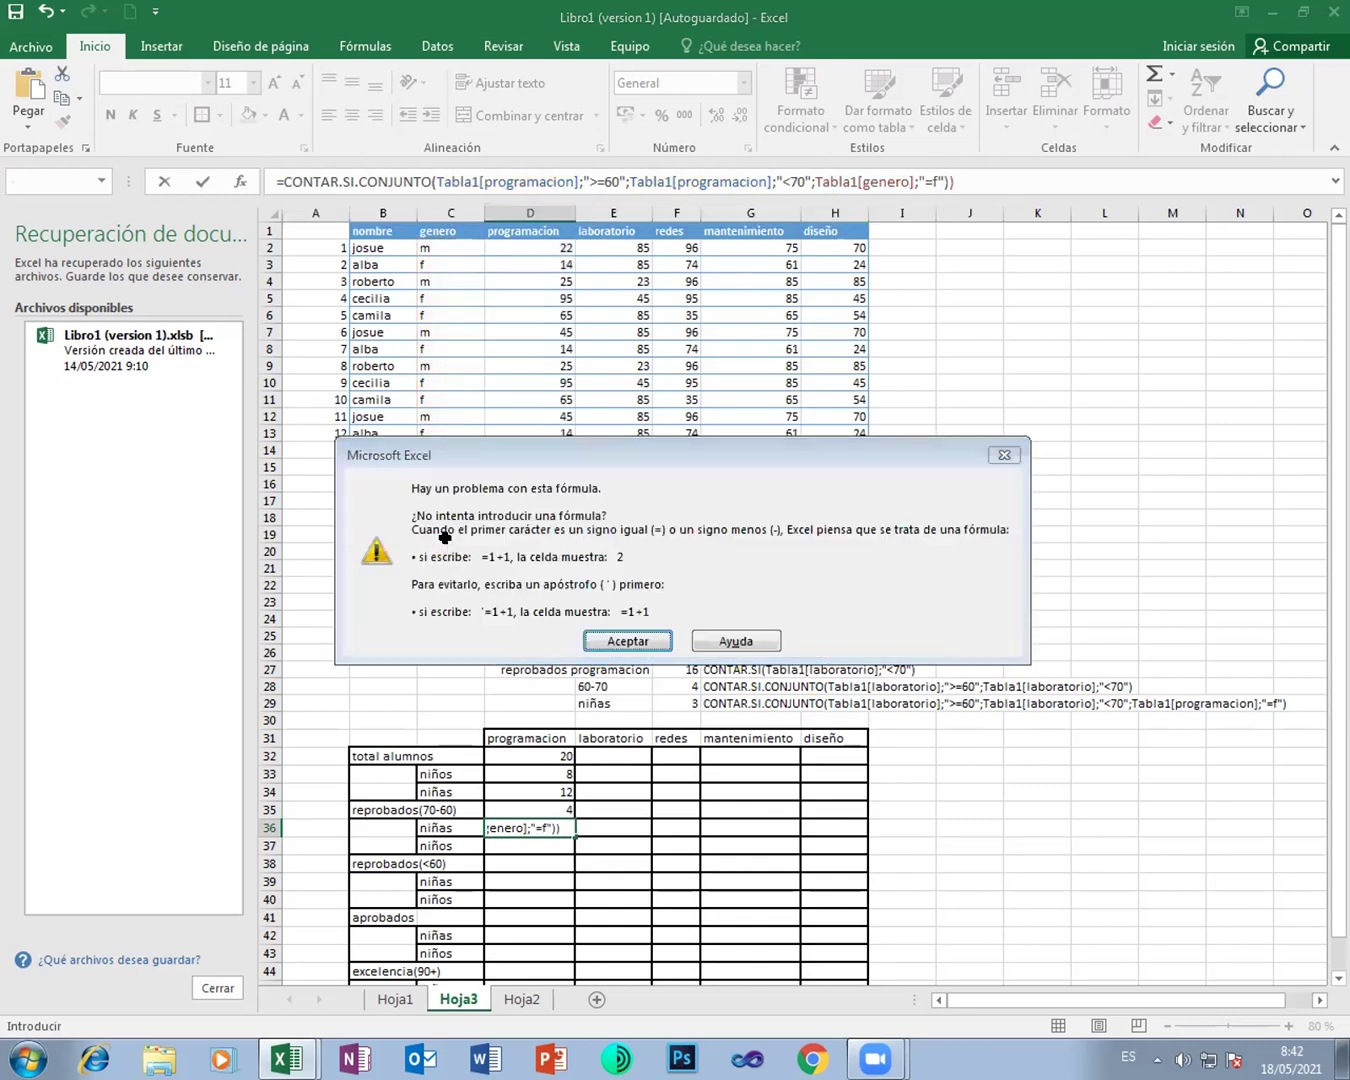
pyautogui.press('Return')
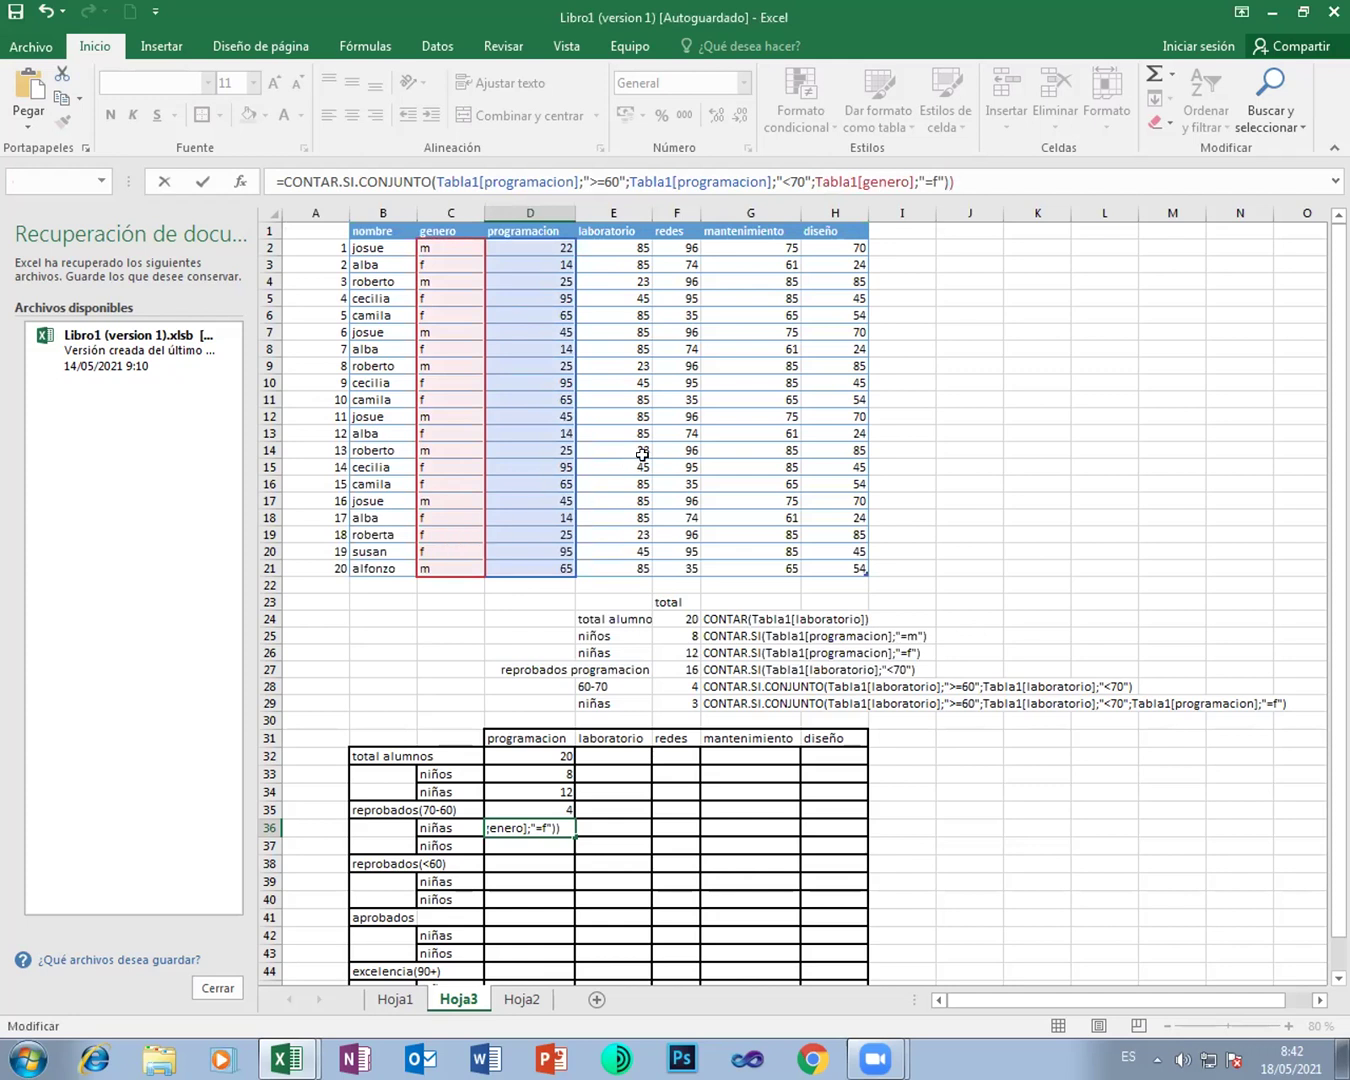
# Step: Remove the extra closing parenthesis from the end of the D36 formula and enter it
pyautogui.click(798, 182)
pyautogui.click(829, 181)
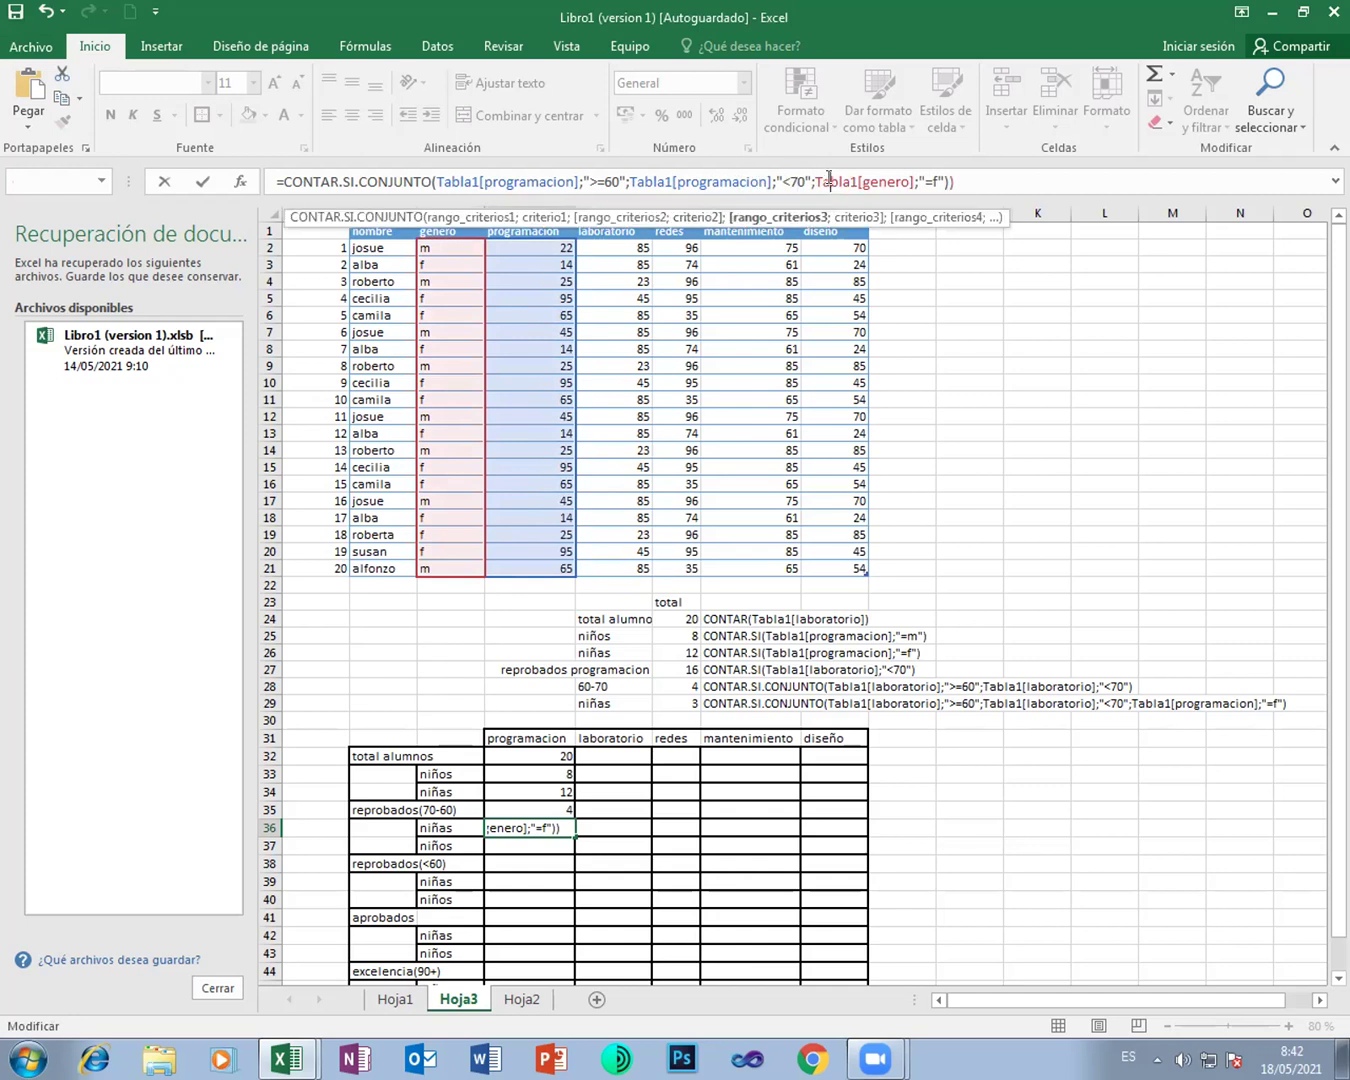
pyautogui.click(931, 181)
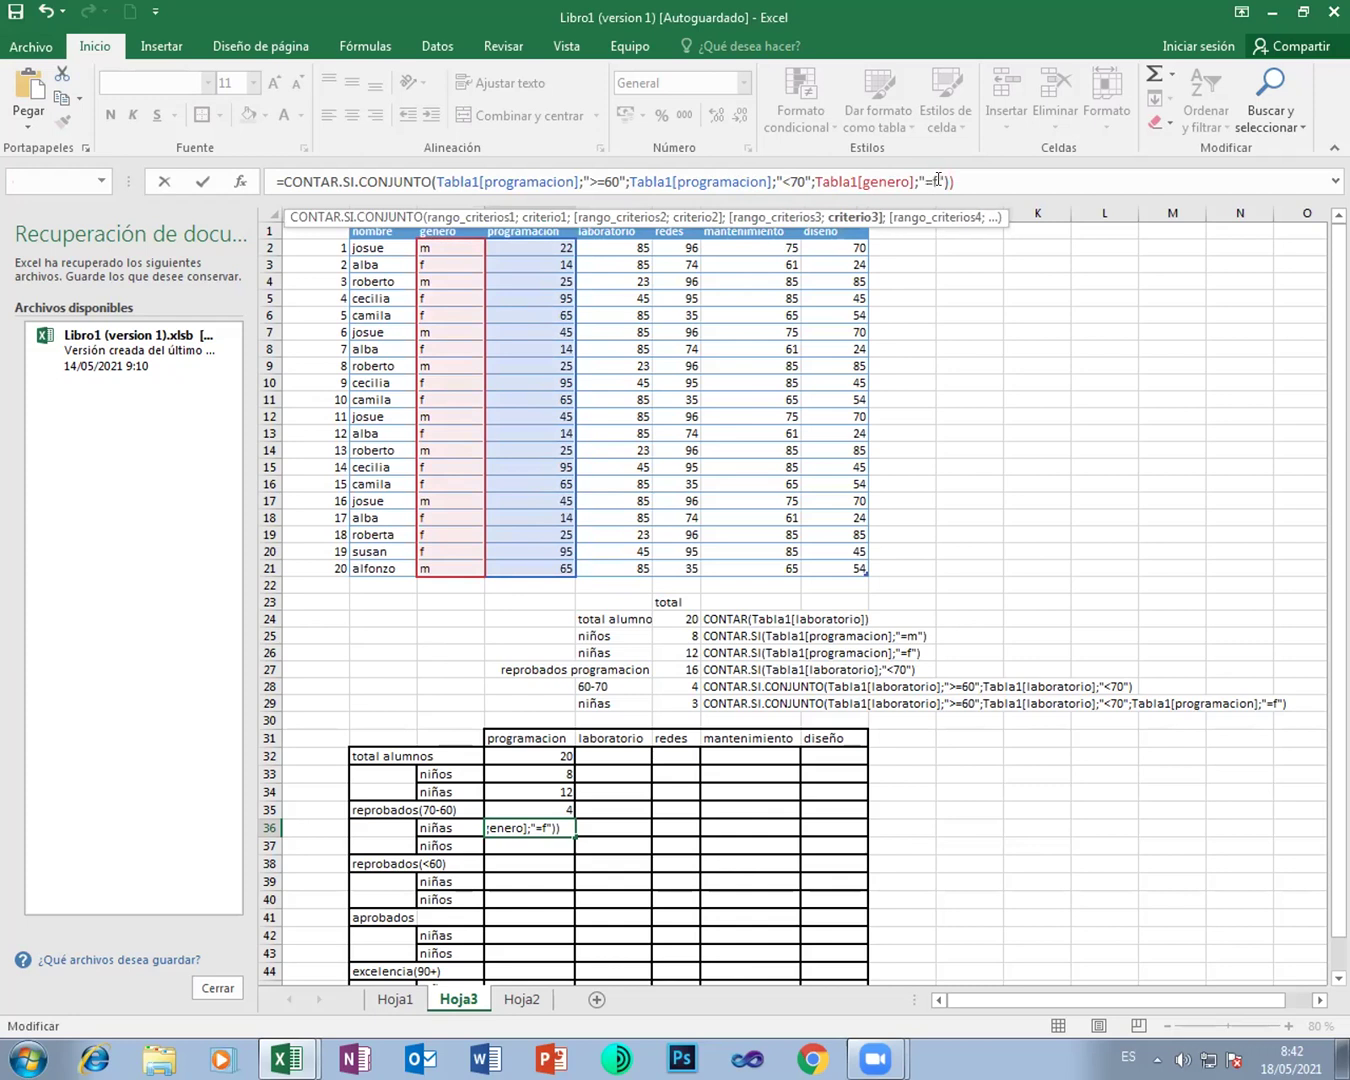
pyautogui.click(956, 180)
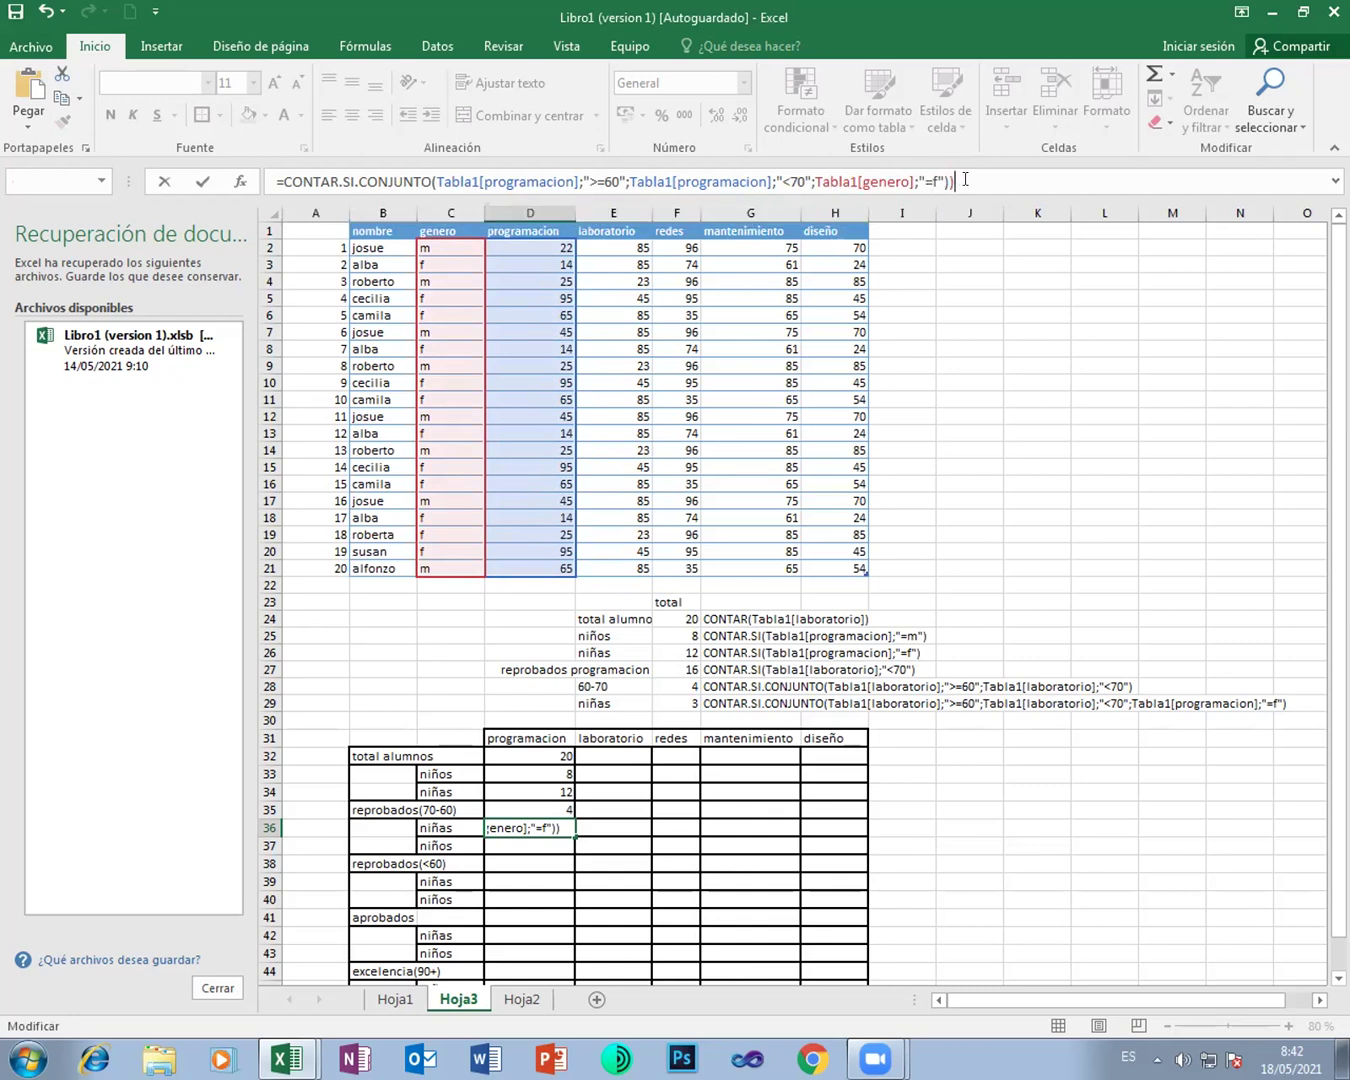
pyautogui.press('BackSpace')
pyautogui.press('Return')
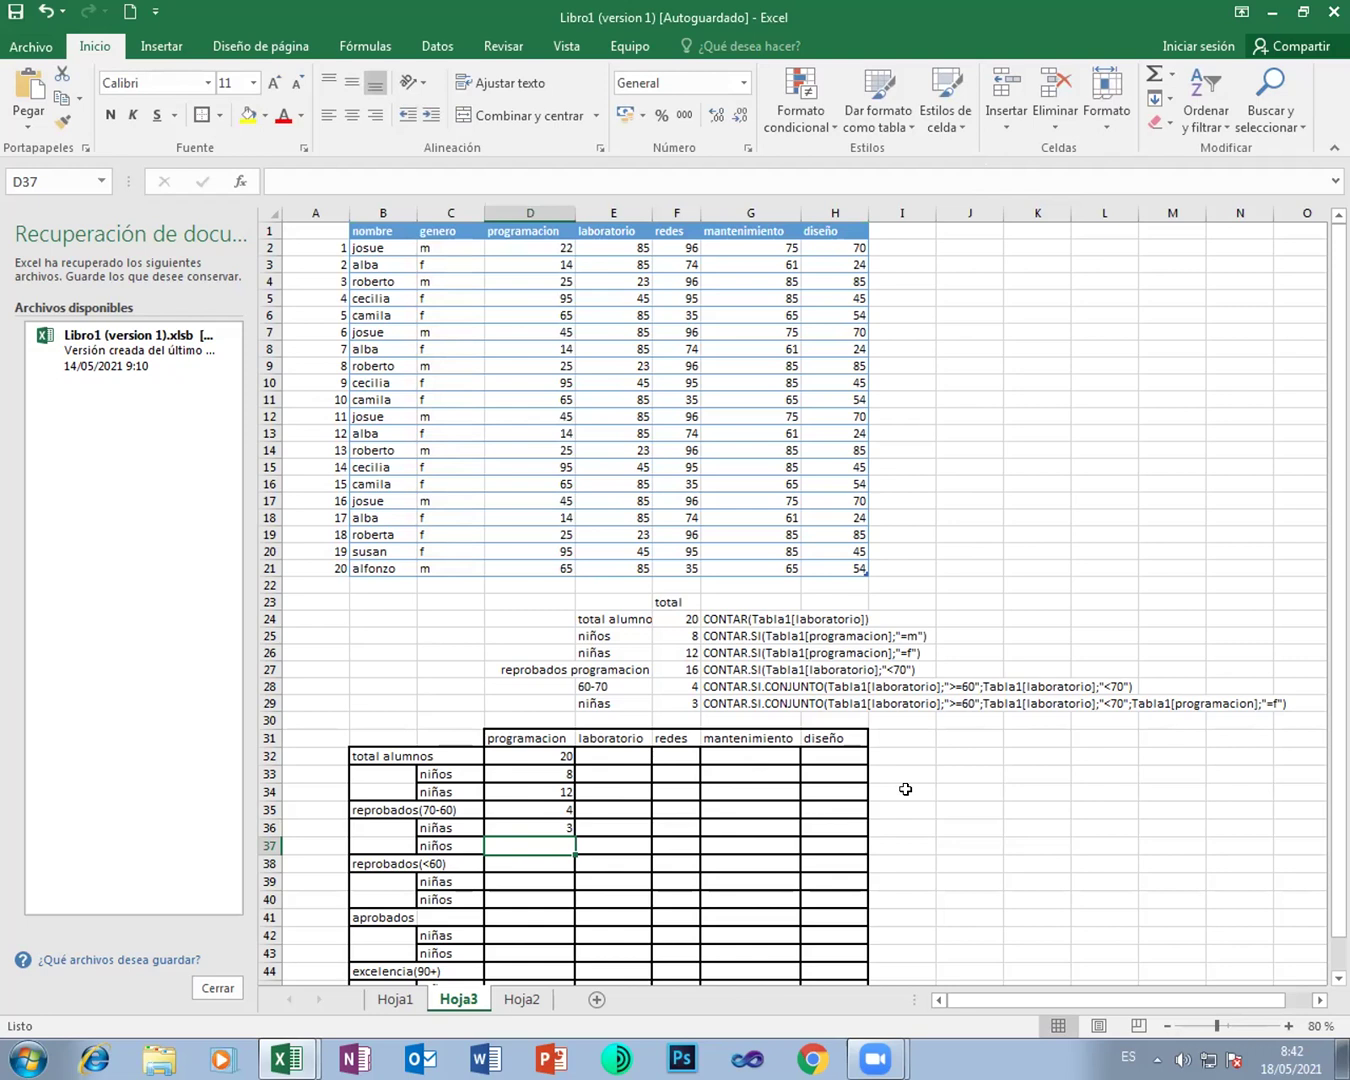
pyautogui.scroll(-2, 905, 789)
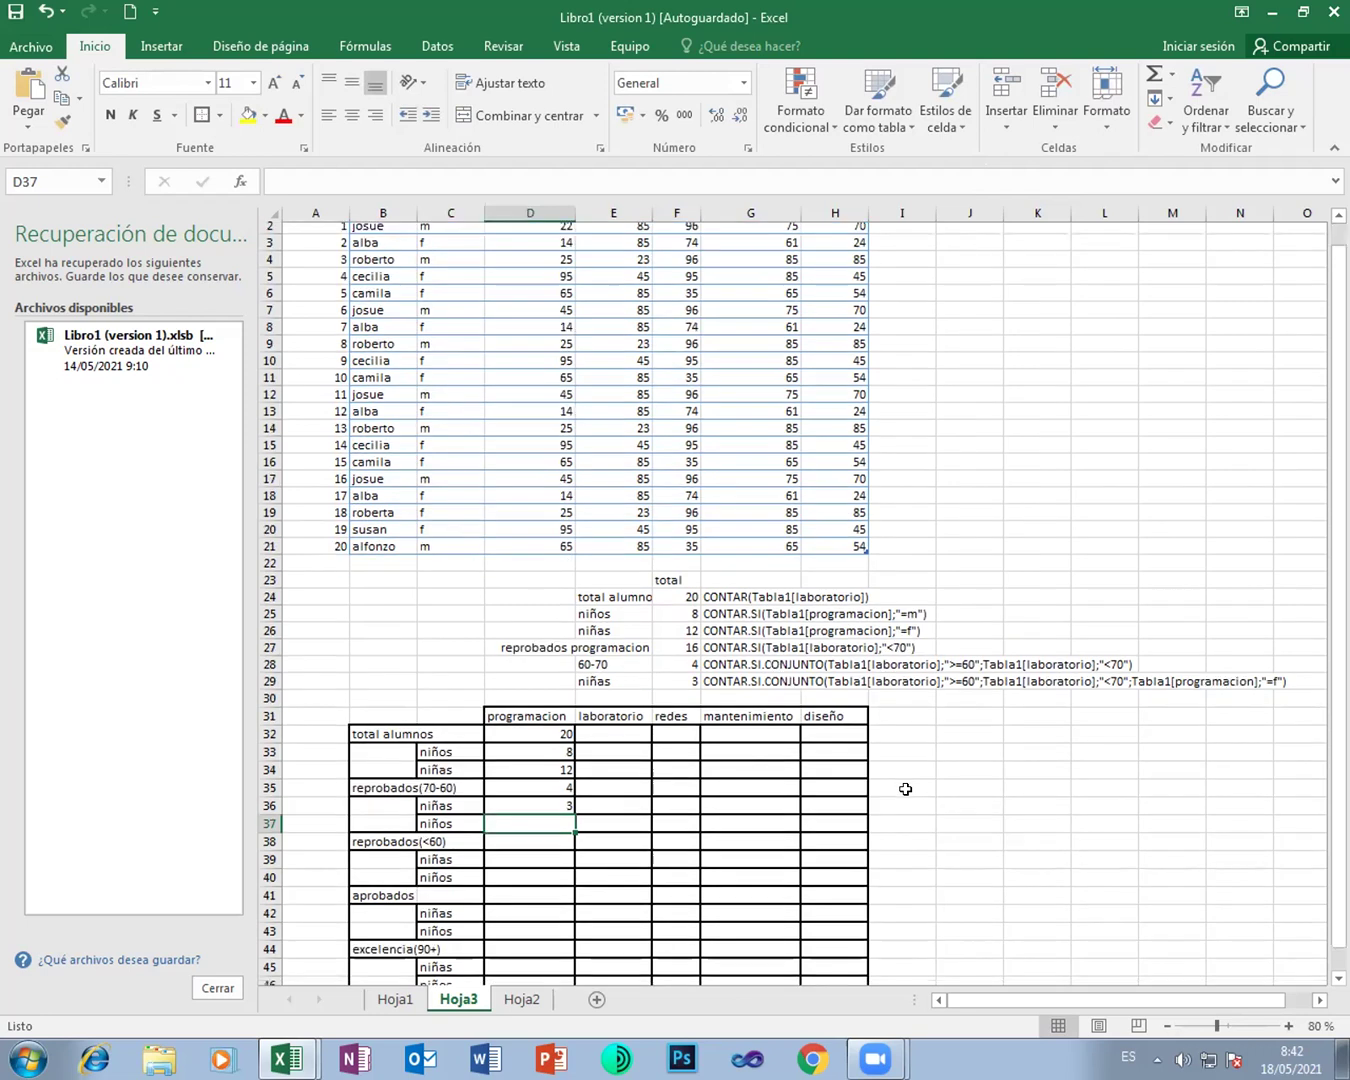